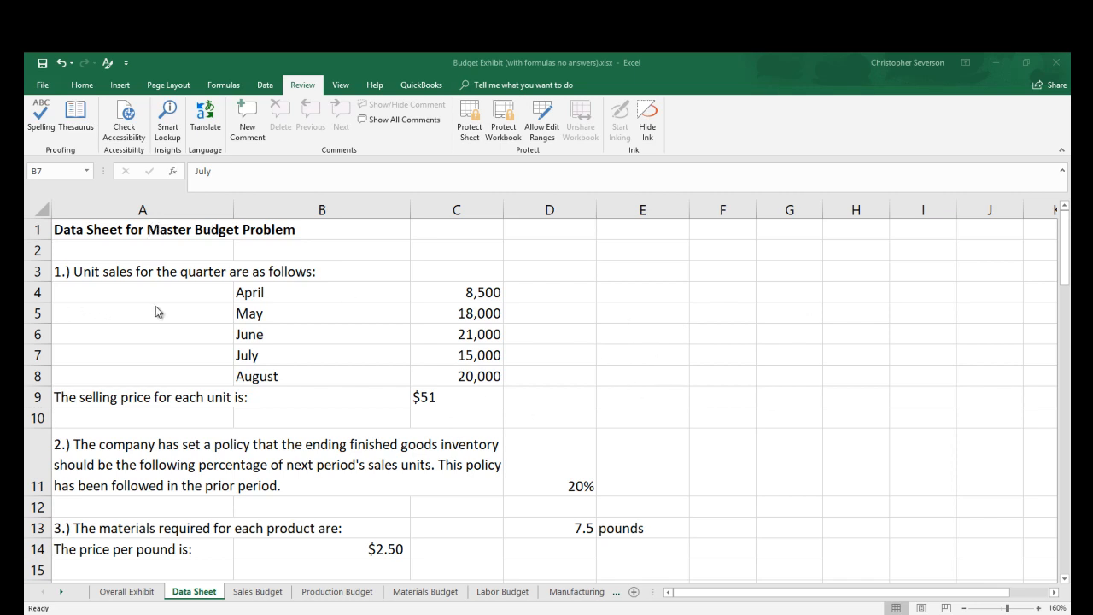
Insert a blank row on the Data Sheet above item 6 about variable manufacturing overhead.
scroll(167, 317, down, 7)
scroll(168, 358, down, 7)
scroll(191, 401, up, 6)
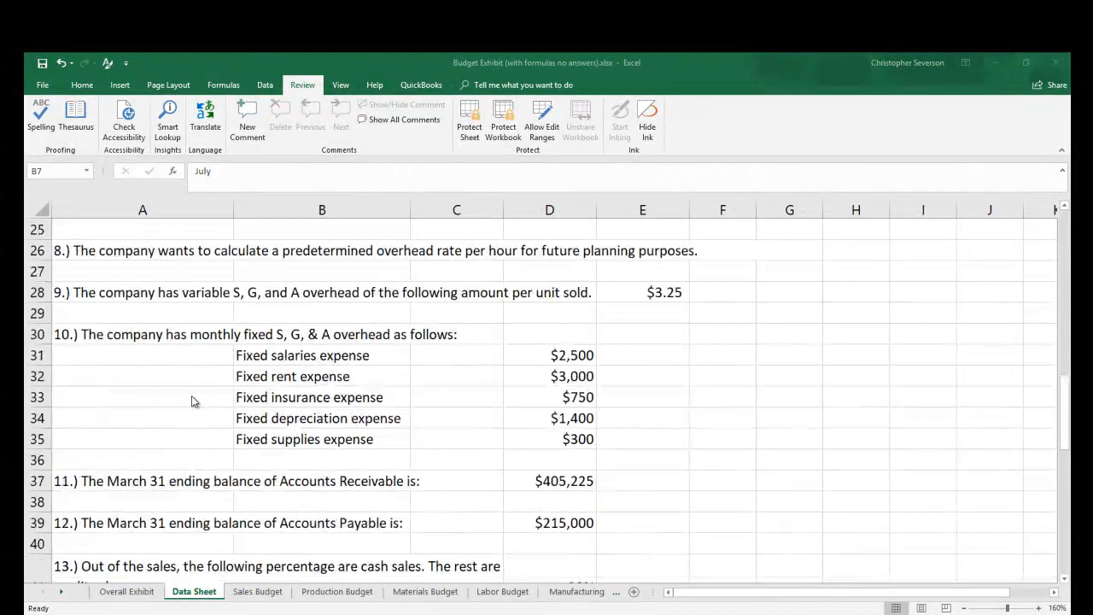
scroll(191, 402, up, 4)
click(38, 399)
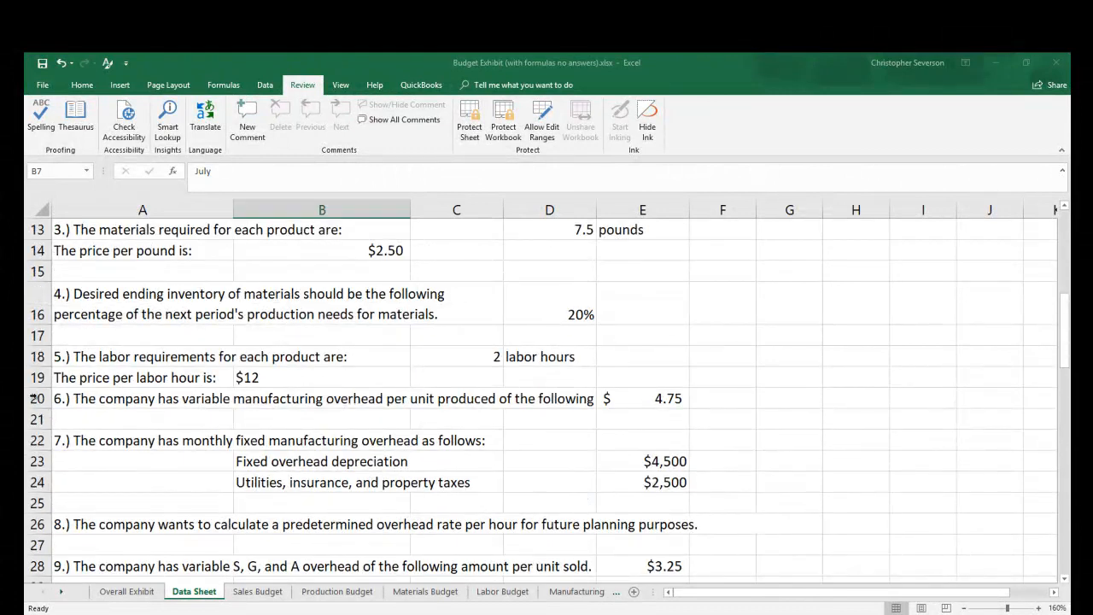
right_click(37, 399)
click(77, 485)
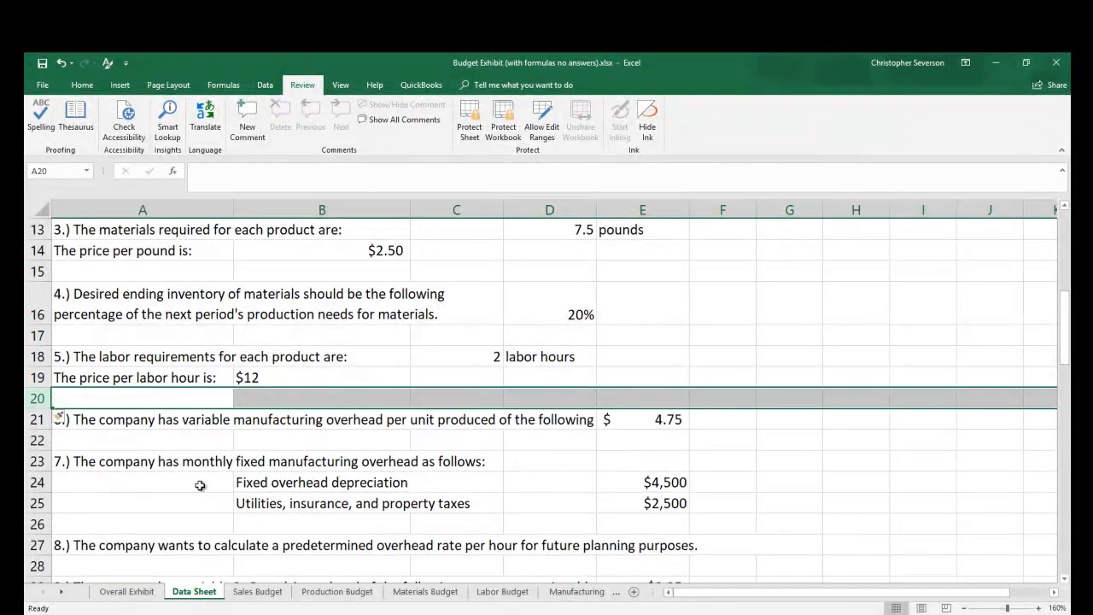
click(211, 482)
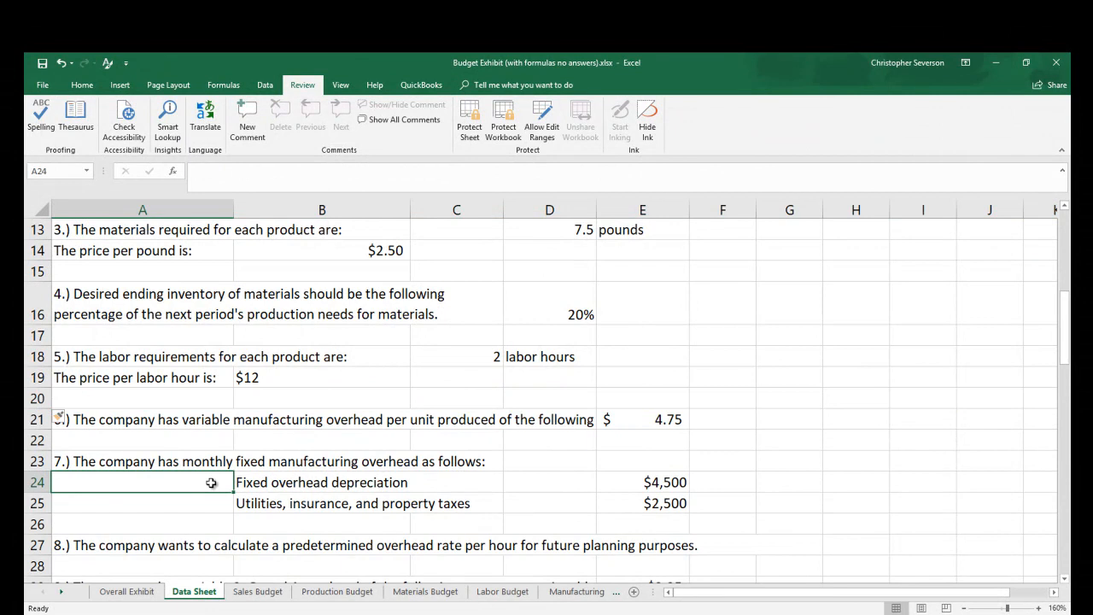
scroll(211, 482, up, 4)
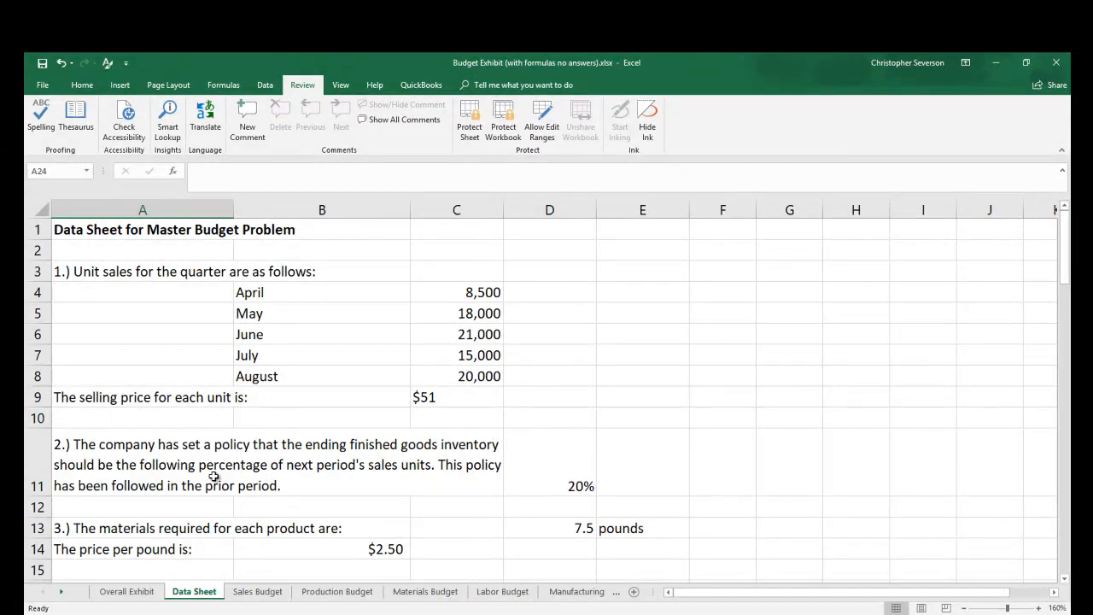
Look over the Sales Budget layout and the workbook's other budget sheets, and revisit the Data Sheet.
click(252, 592)
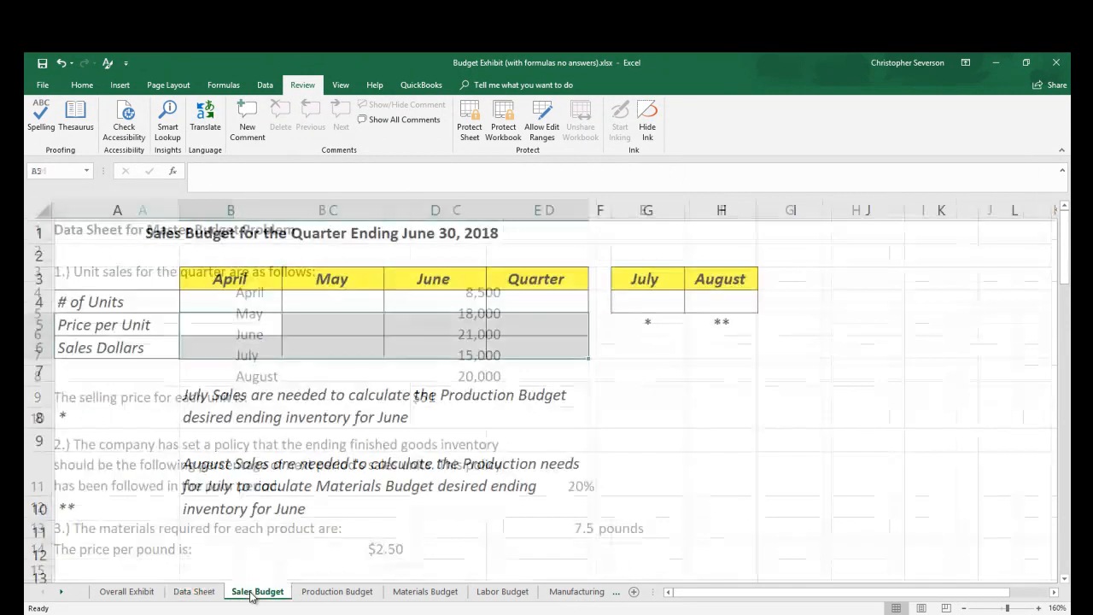
click(68, 593)
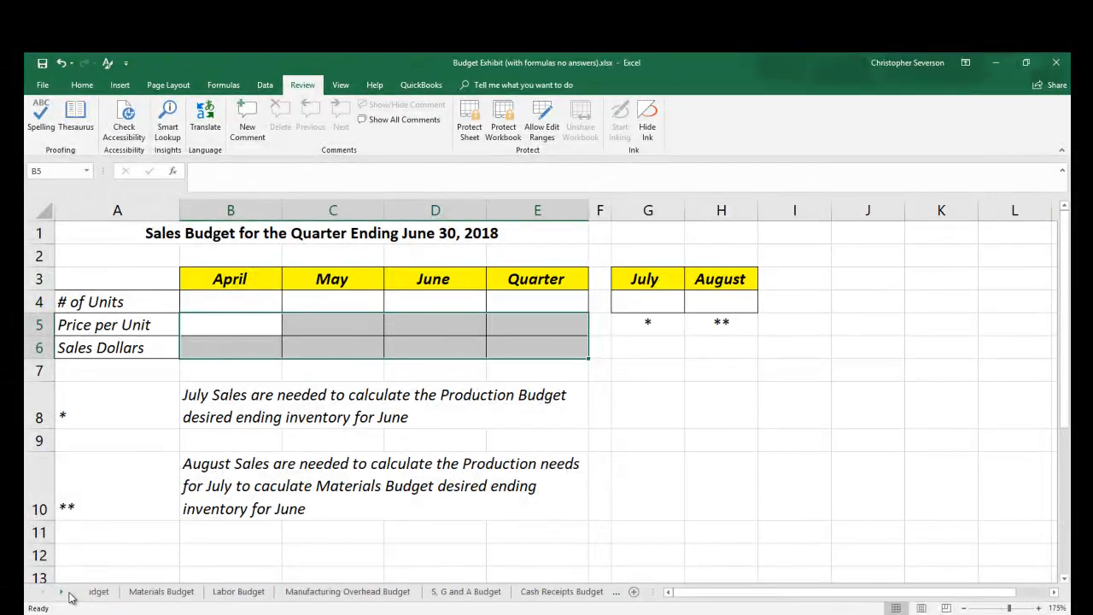
click(46, 593)
click(45, 596)
click(242, 540)
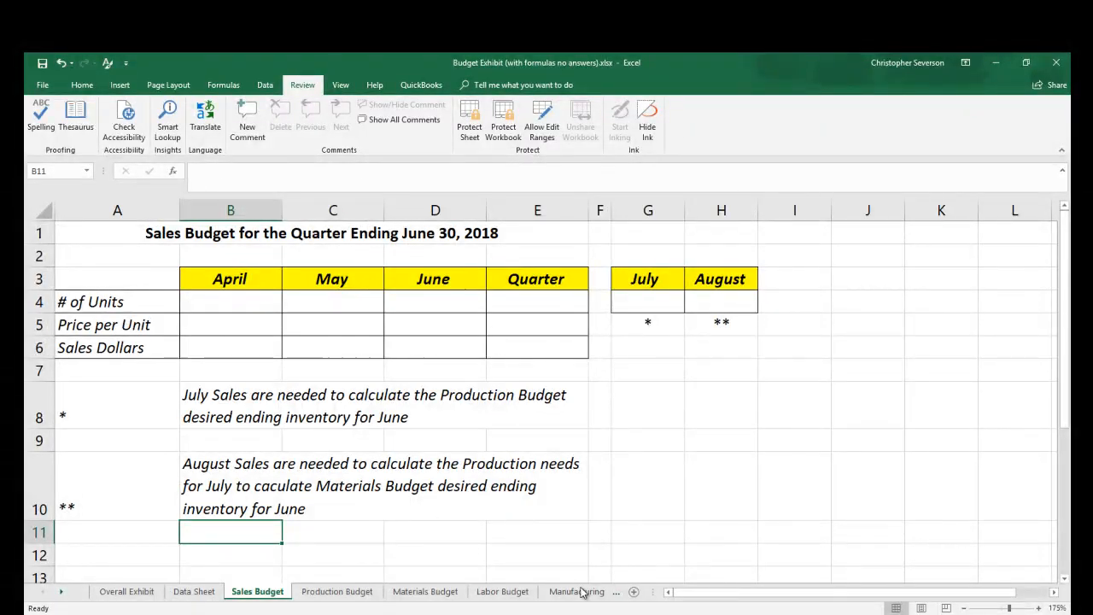
click(194, 591)
On the Sales Budget sheet, link April's number of units in B4 to the Data Sheet with ='Data Sheet'!C4.
click(260, 592)
click(250, 303)
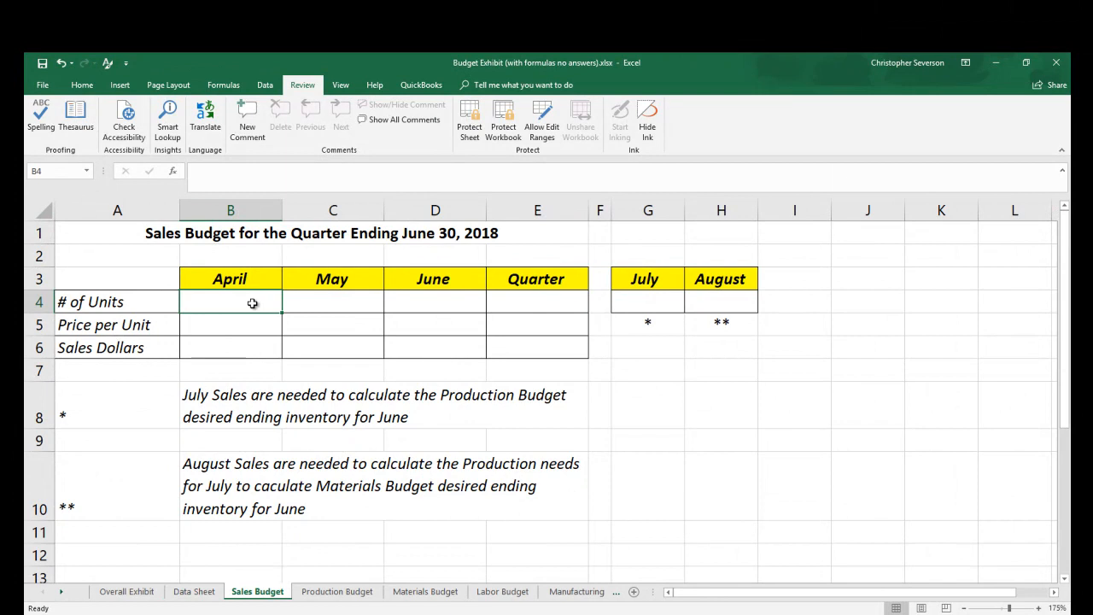
text(=)
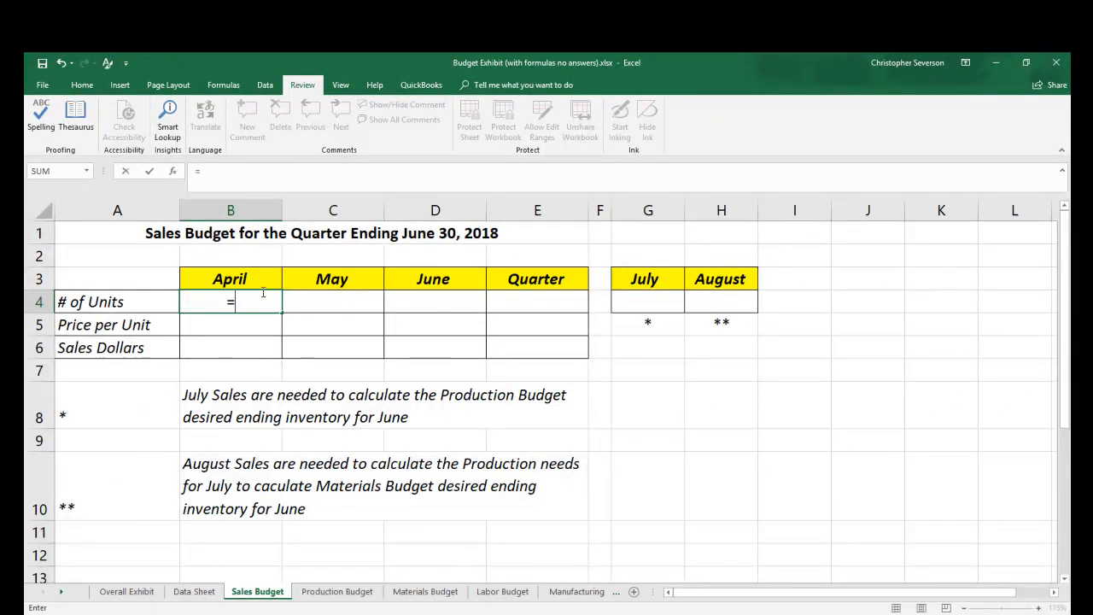
click(194, 591)
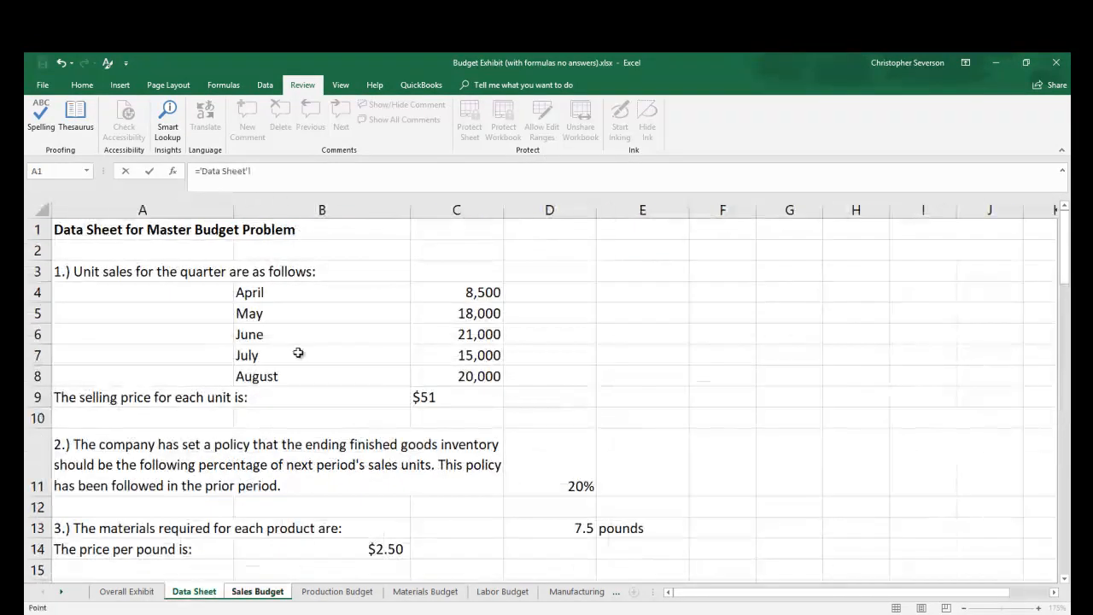
click(446, 294)
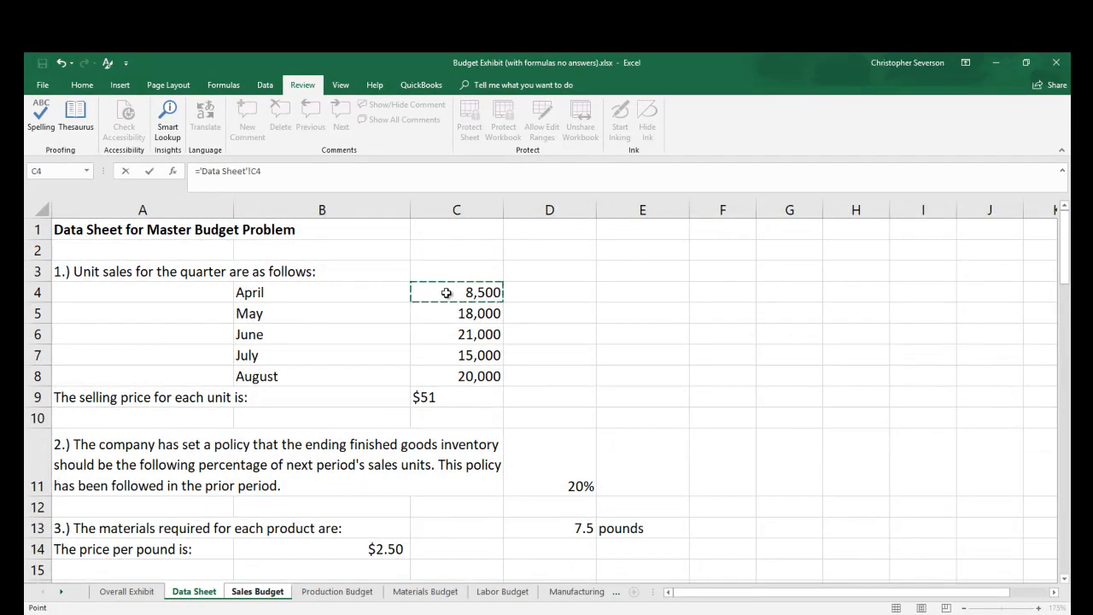
key(Return)
click(230, 301)
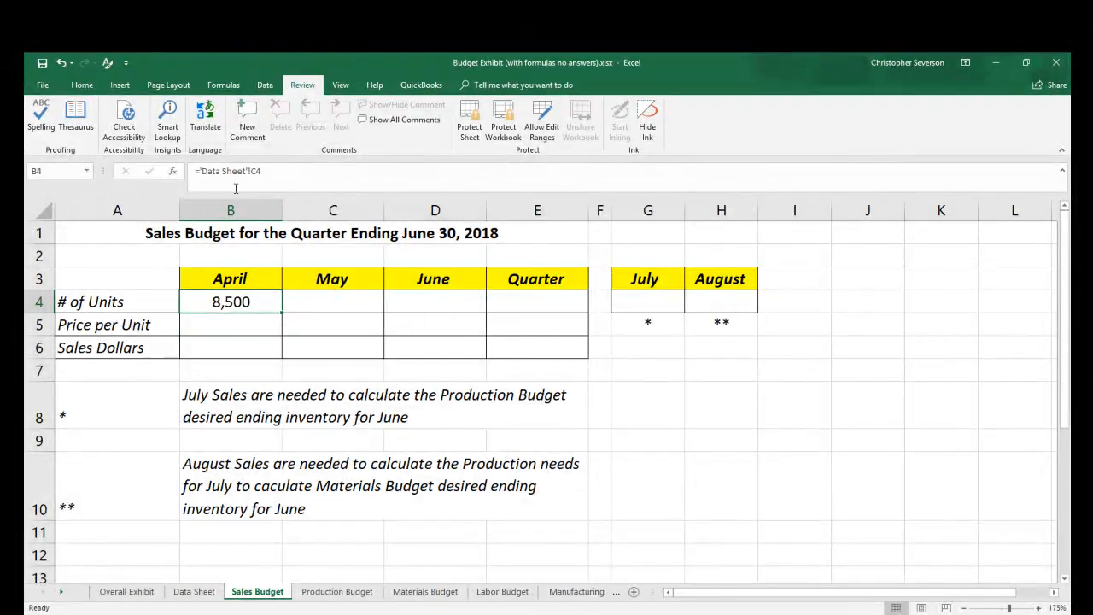
Test the link by setting April's unit sales on the Data Sheet to 9000 and checking the Sales Budget.
click(194, 591)
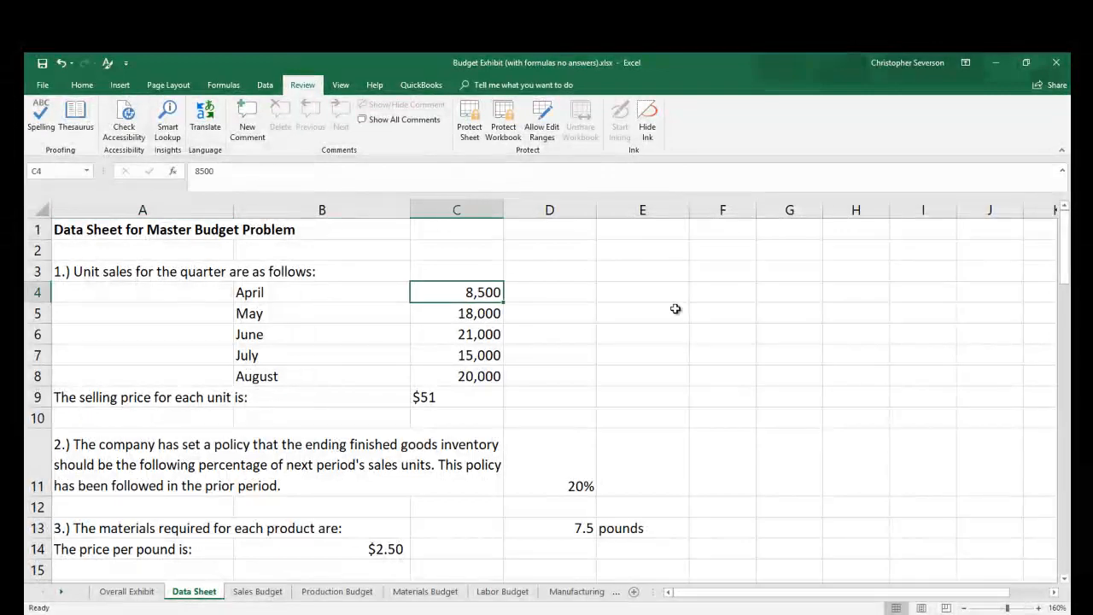
text(9000)
key(Return)
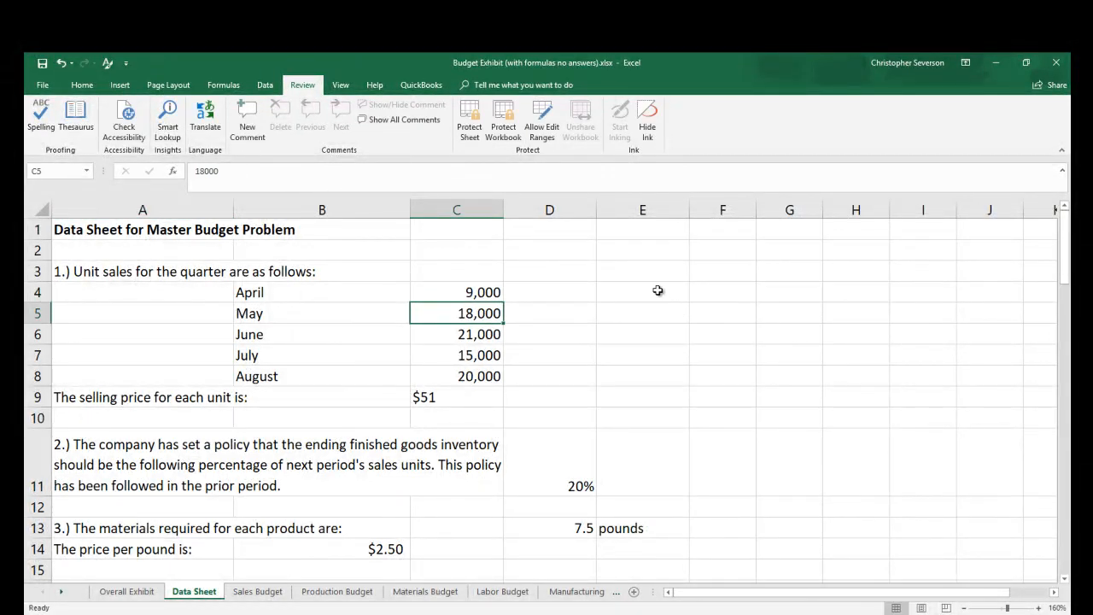
click(257, 591)
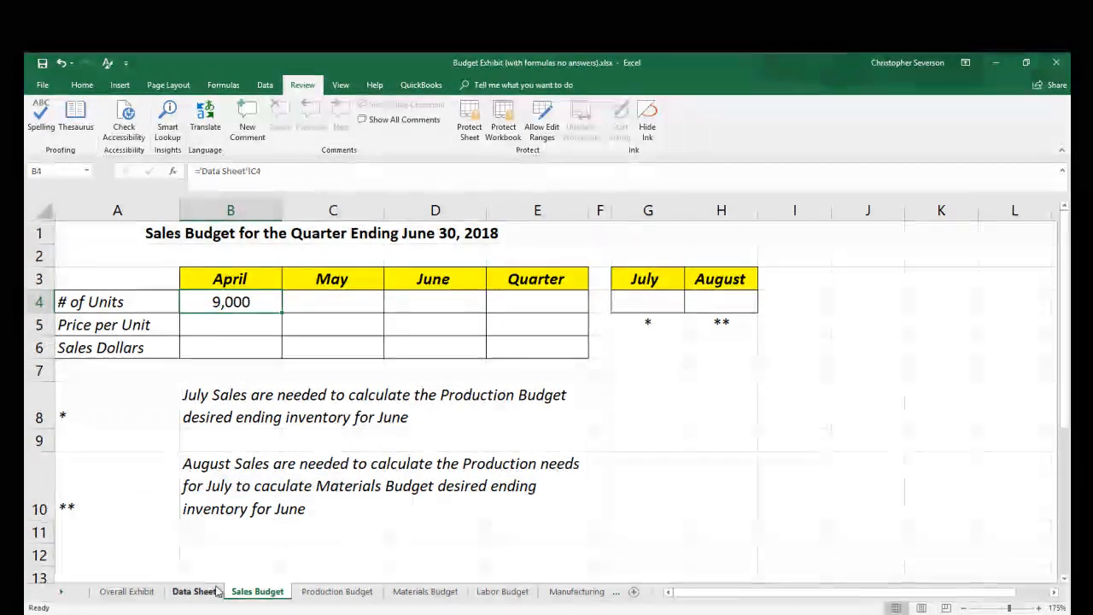
Restore April's unit sales on the Data Sheet to 8500 and return to the Sales Budget.
click(193, 590)
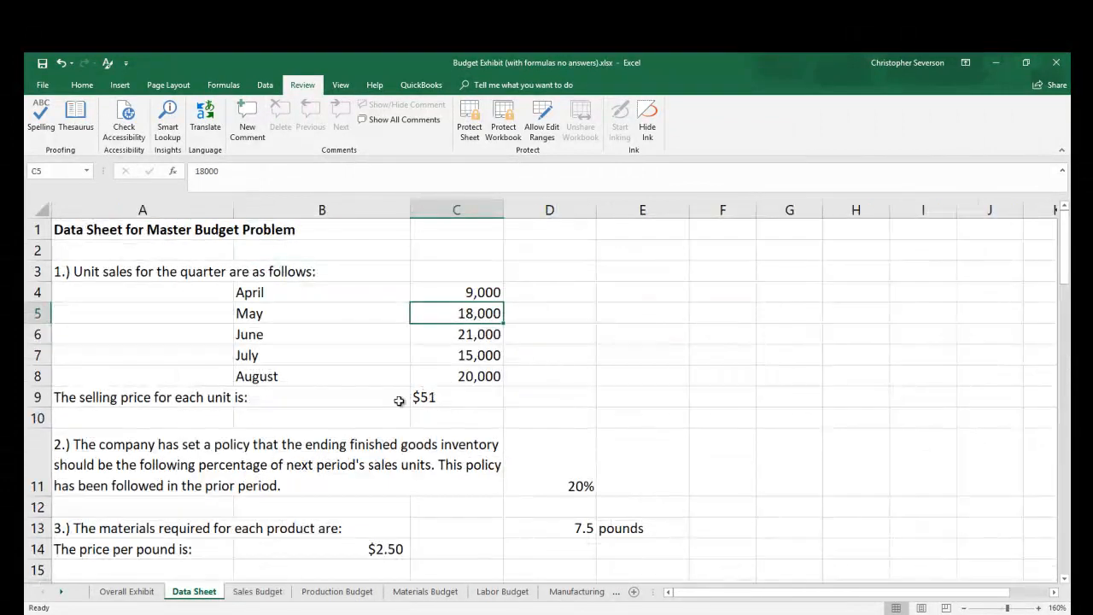
click(459, 296)
text(8)
key(Return)
click(257, 591)
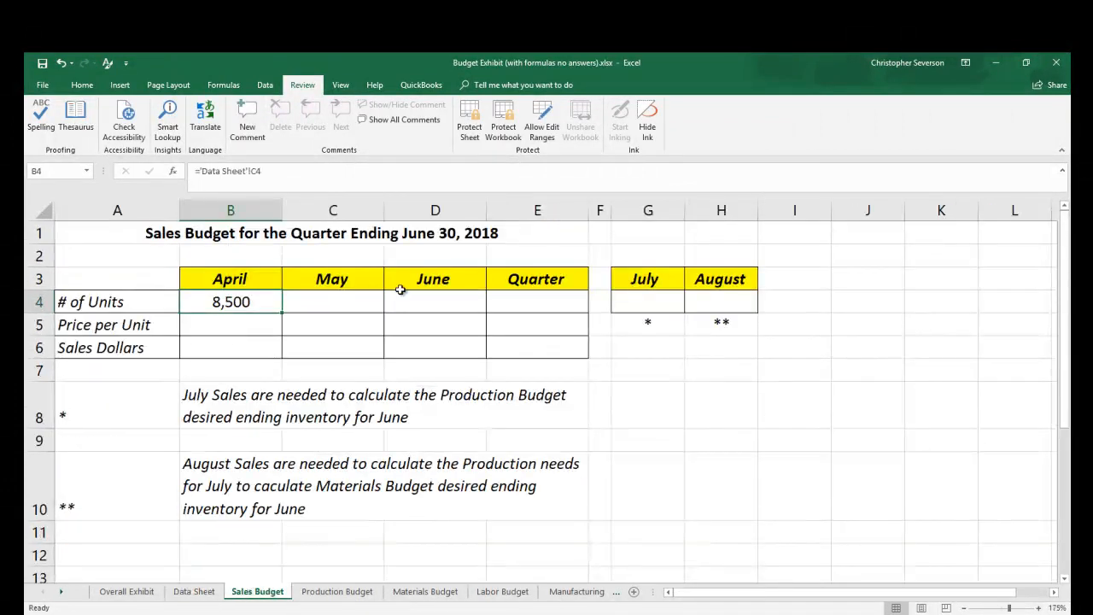
Link May's number of units in C4 to the Data Sheet with ='Data Sheet'!C5.
click(333, 299)
text(=)
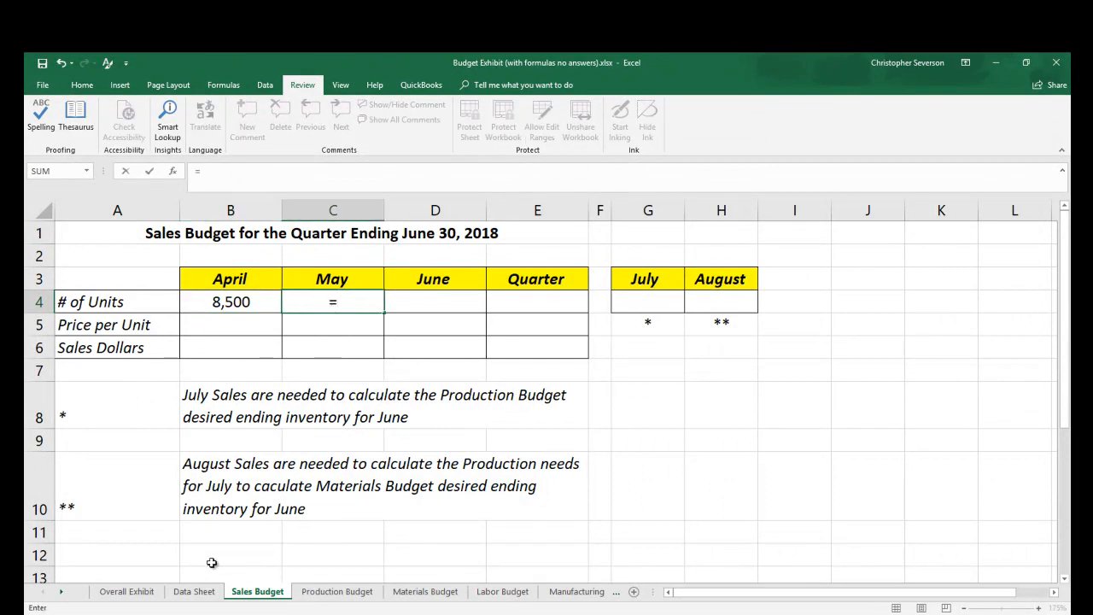
click(195, 591)
click(498, 313)
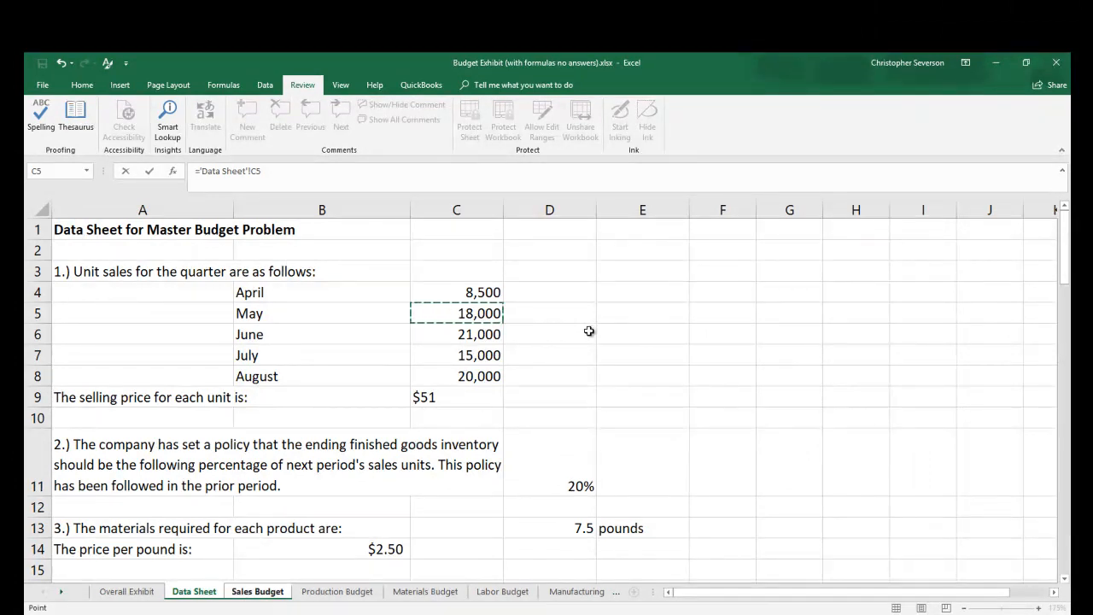
key(Return)
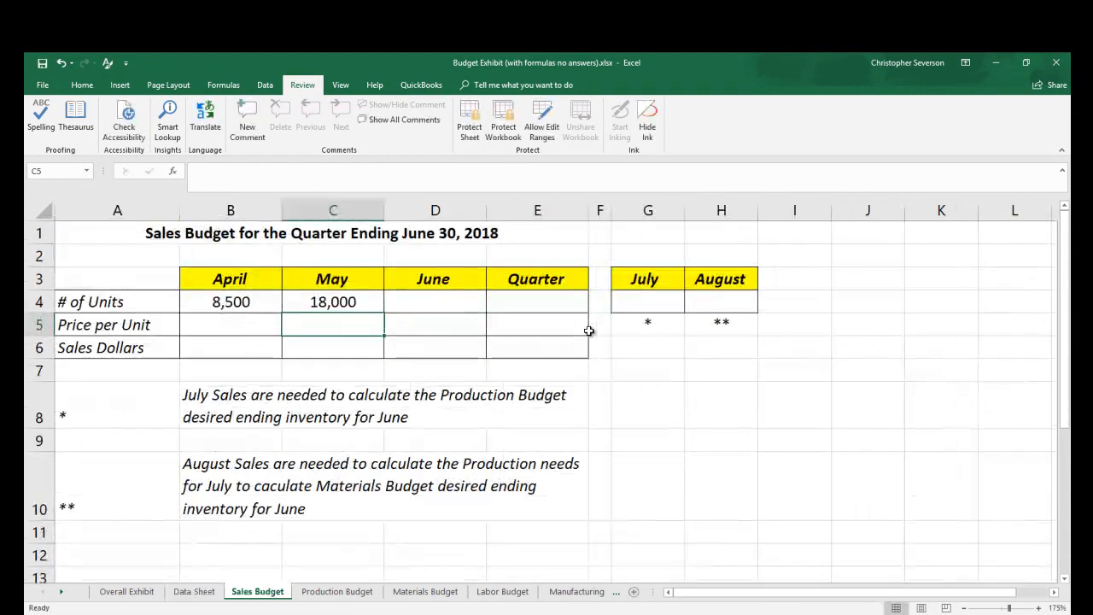
Link June's number of units in D4 to the June unit sales in Data Sheet cell C6.
click(448, 308)
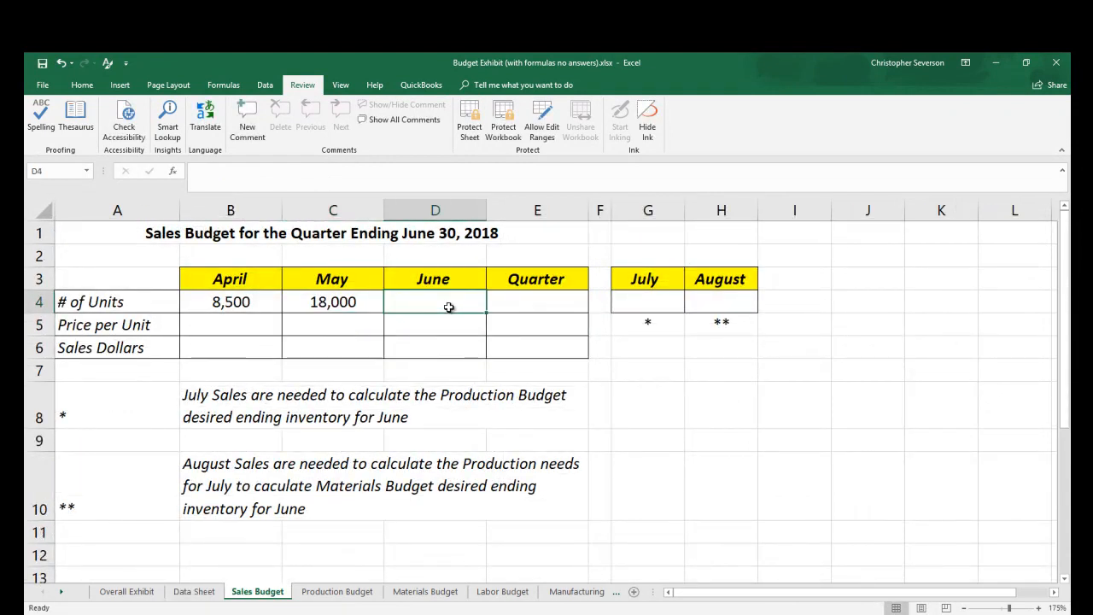
text(=)
click(189, 589)
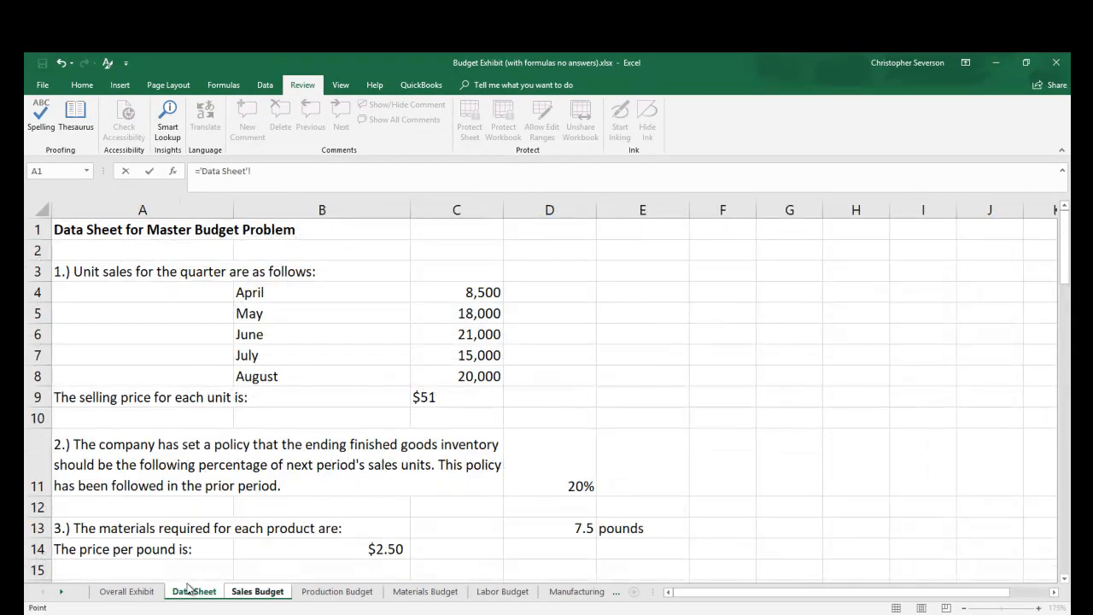
click(466, 327)
key(Return)
Link July's units in G4 to the July unit sales in Data Sheet cell C7.
click(635, 304)
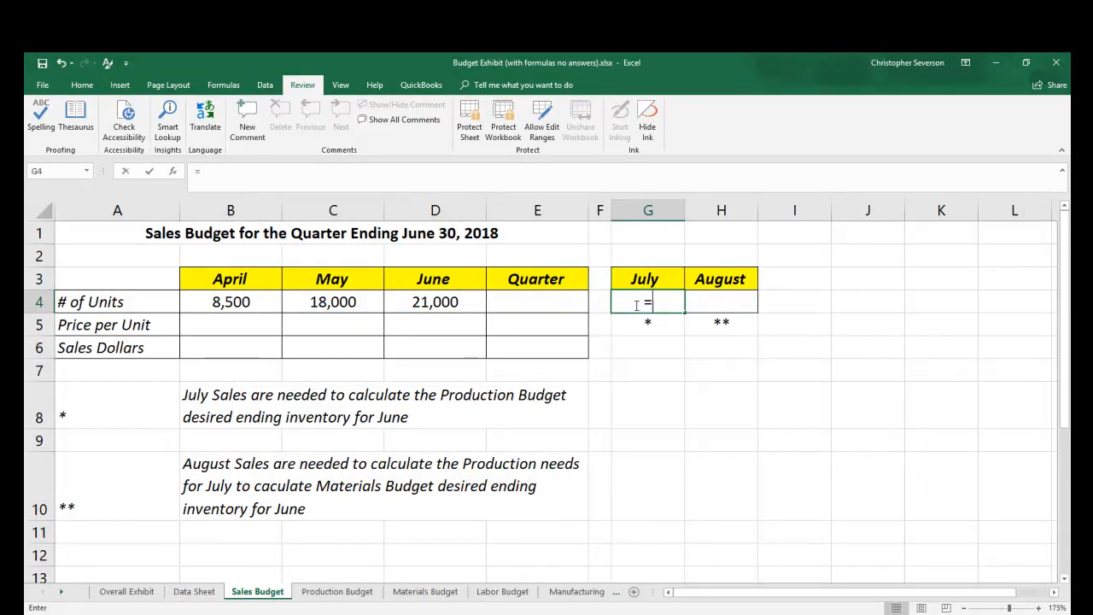
text(=)
click(194, 591)
click(464, 356)
key(Return)
Link August's units in H4 to the August unit sales in Data Sheet cell C8.
click(731, 304)
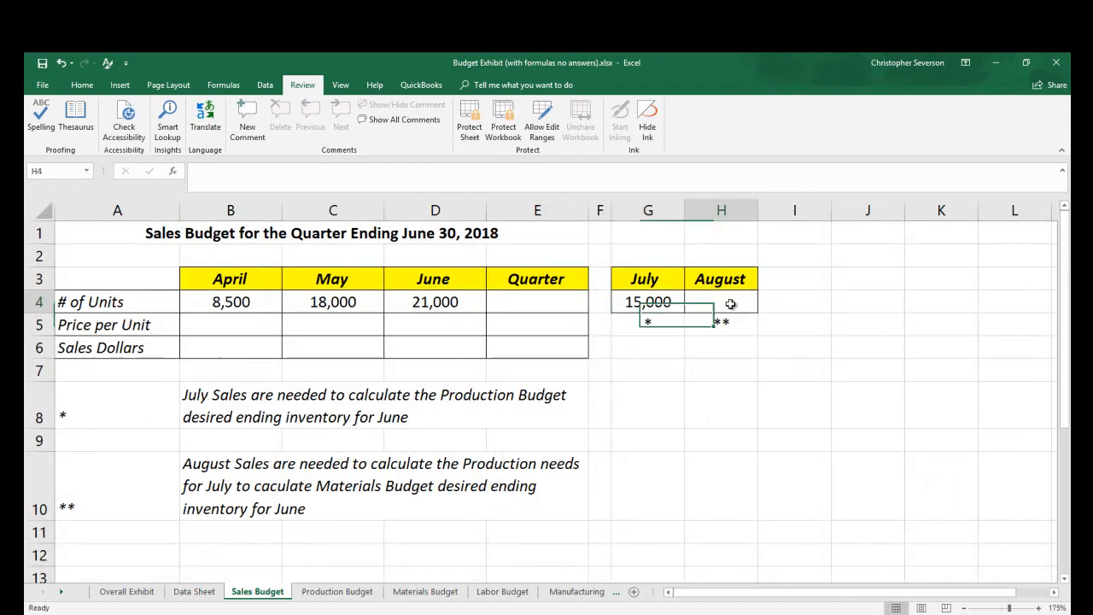
text(=)
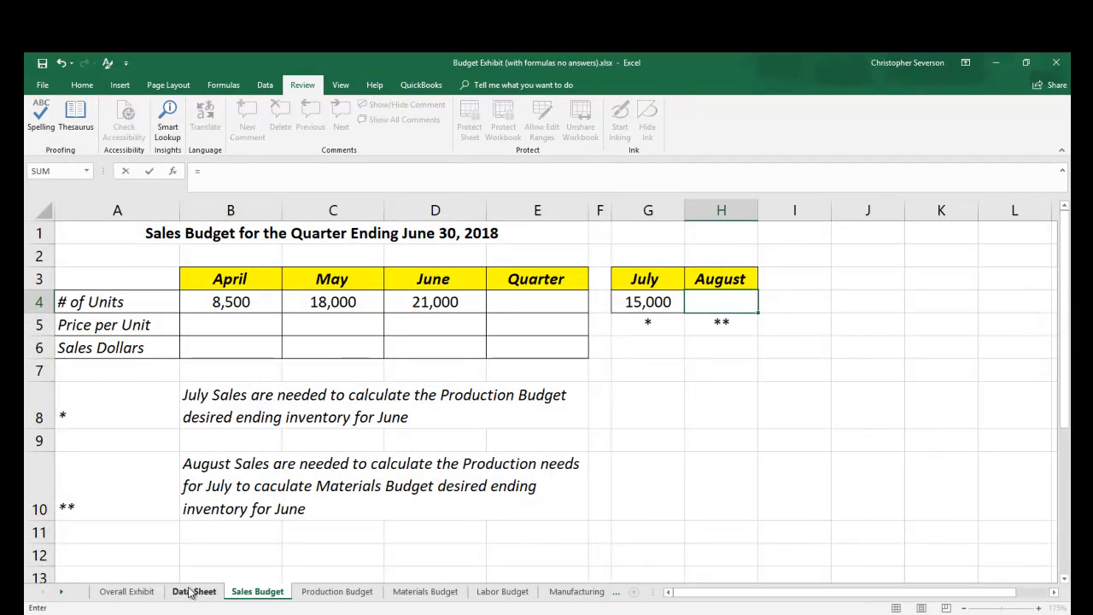
click(193, 591)
click(463, 375)
key(Return)
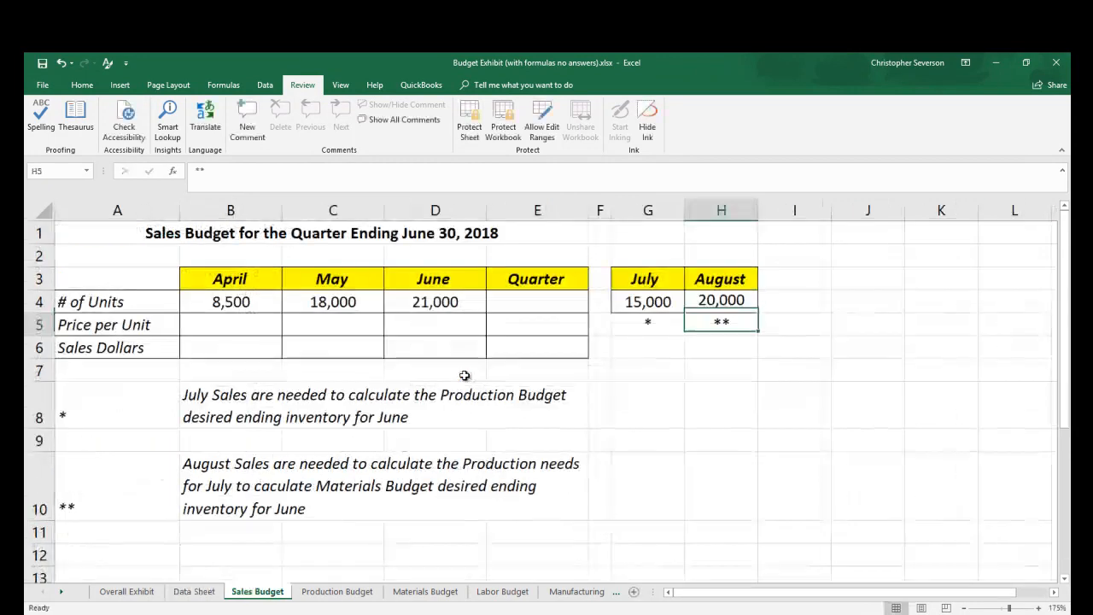
Total the April to June units in the Quarter cell E4 with =sum(B4:D4).
drag(322, 413, 297, 468)
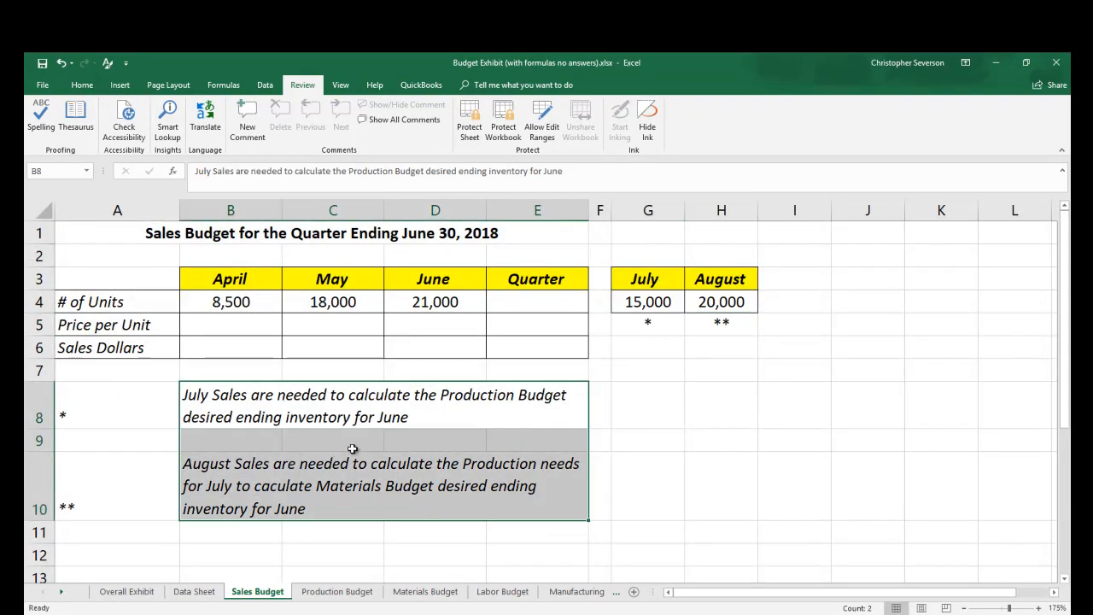
click(508, 308)
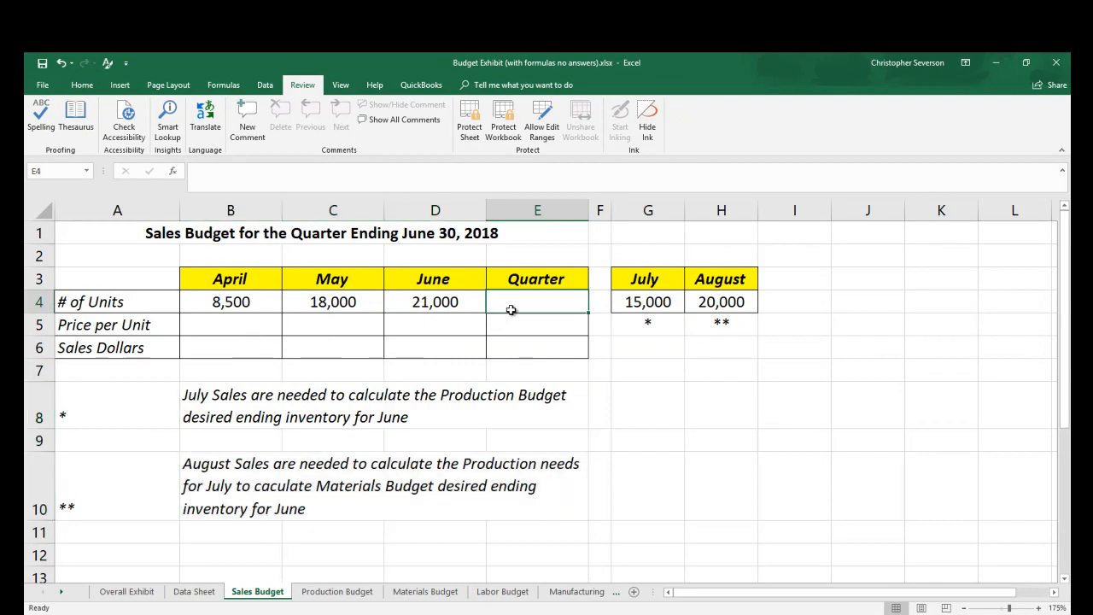
text(=sum()
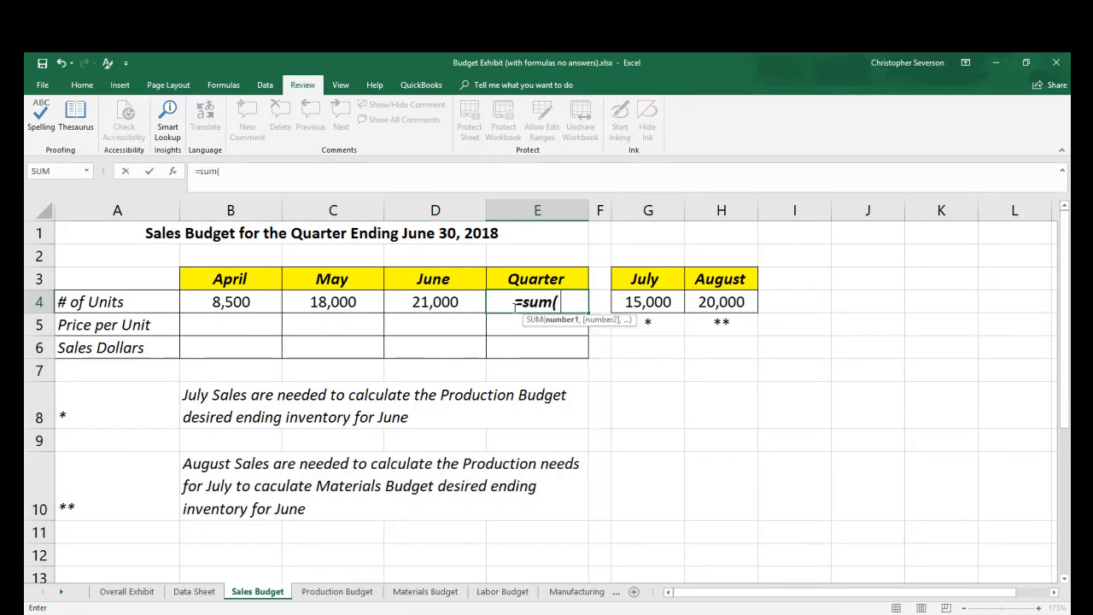
drag(256, 300, 428, 289)
text())
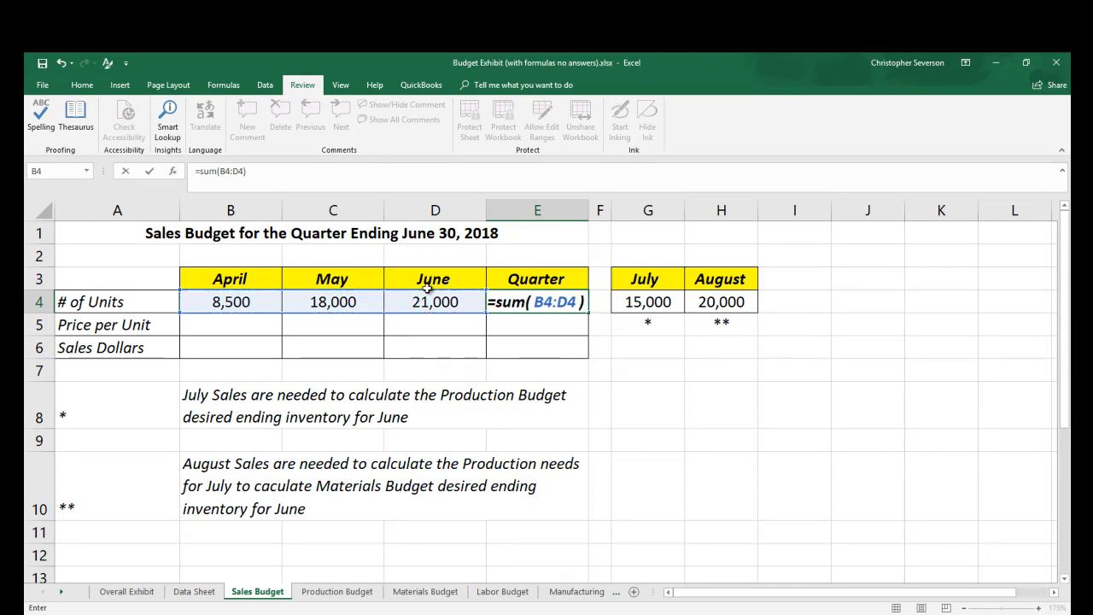
key(Return)
Link April's price per unit in B5 to the selling price in Data Sheet cell C9.
click(241, 323)
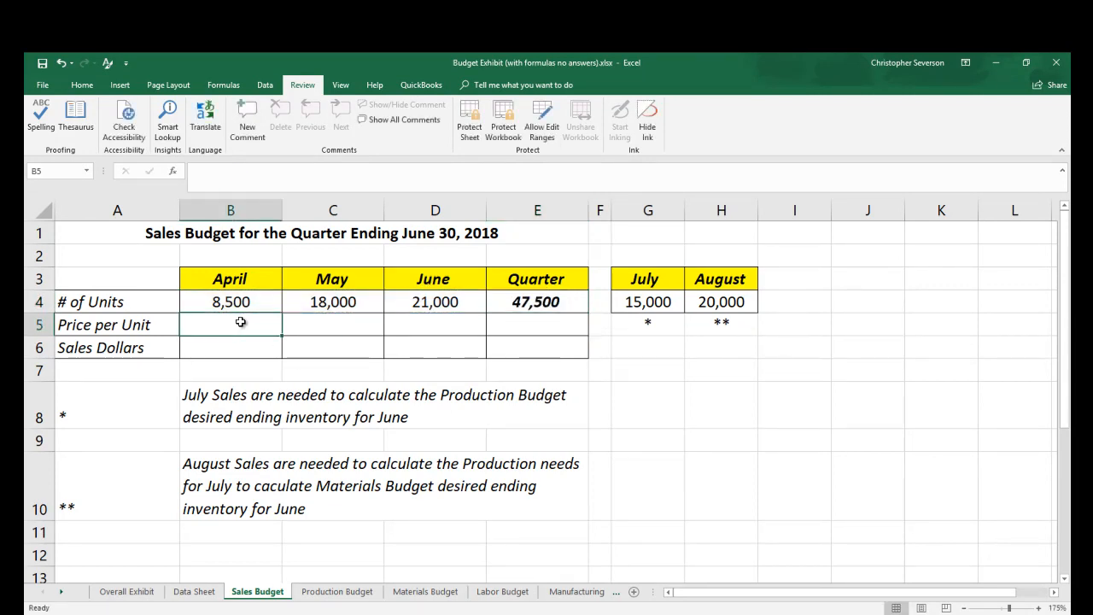
text(=)
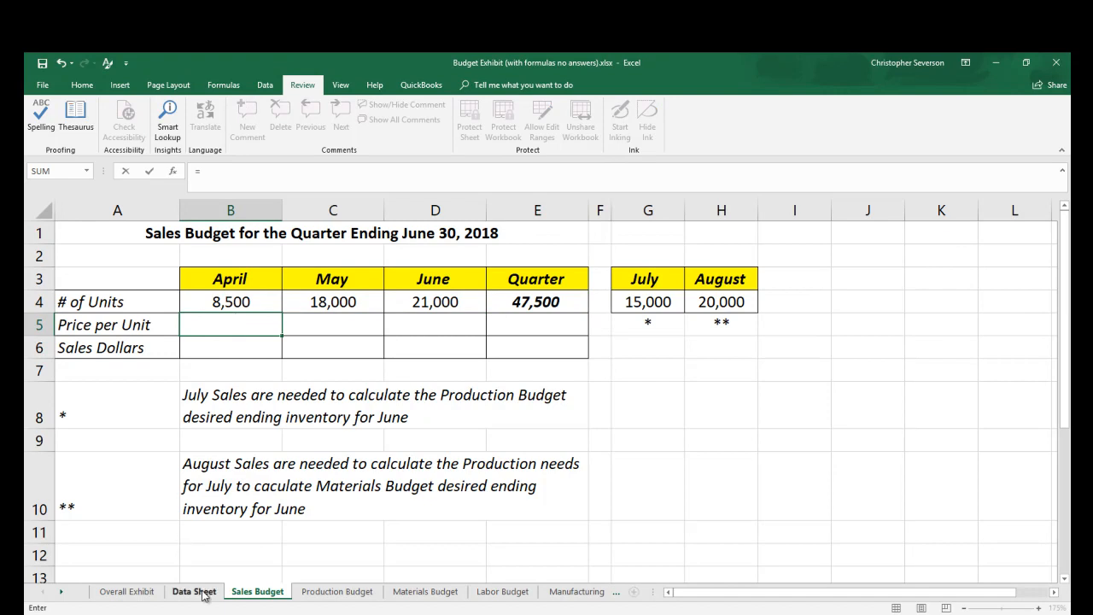
click(194, 591)
click(434, 399)
key(Return)
click(363, 321)
click(427, 322)
click(501, 322)
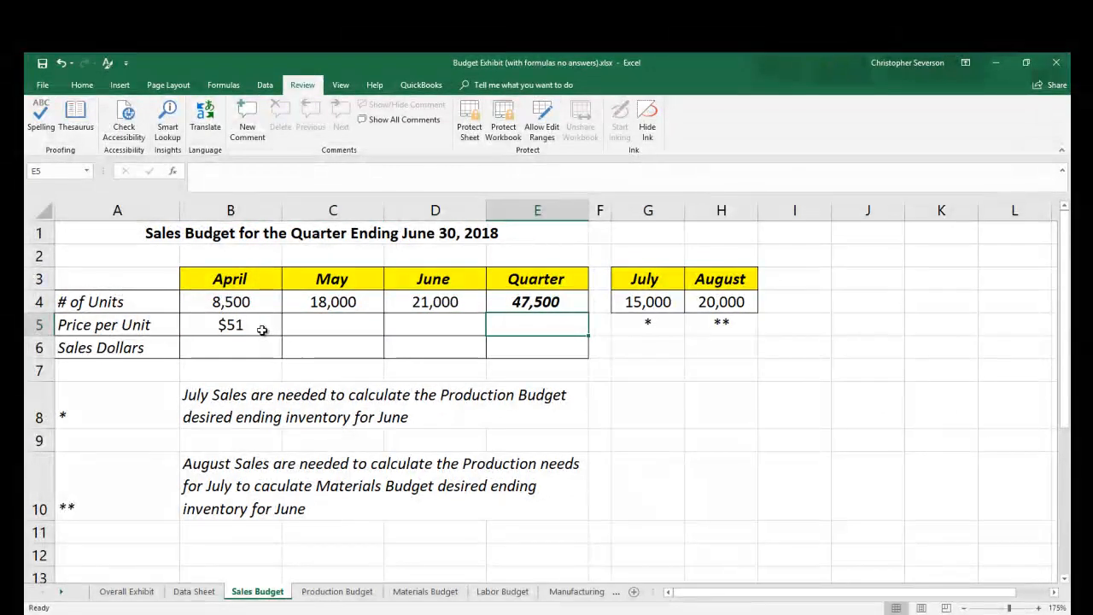
click(323, 320)
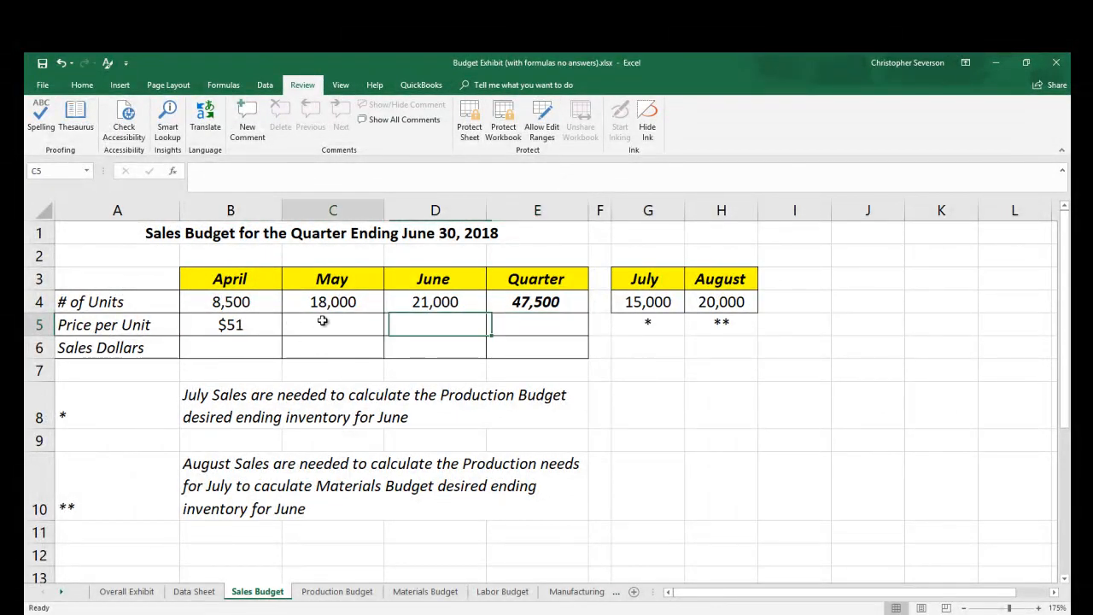
Try filling April's price link from B5 across May, June and Quarter with its relative reference.
click(261, 326)
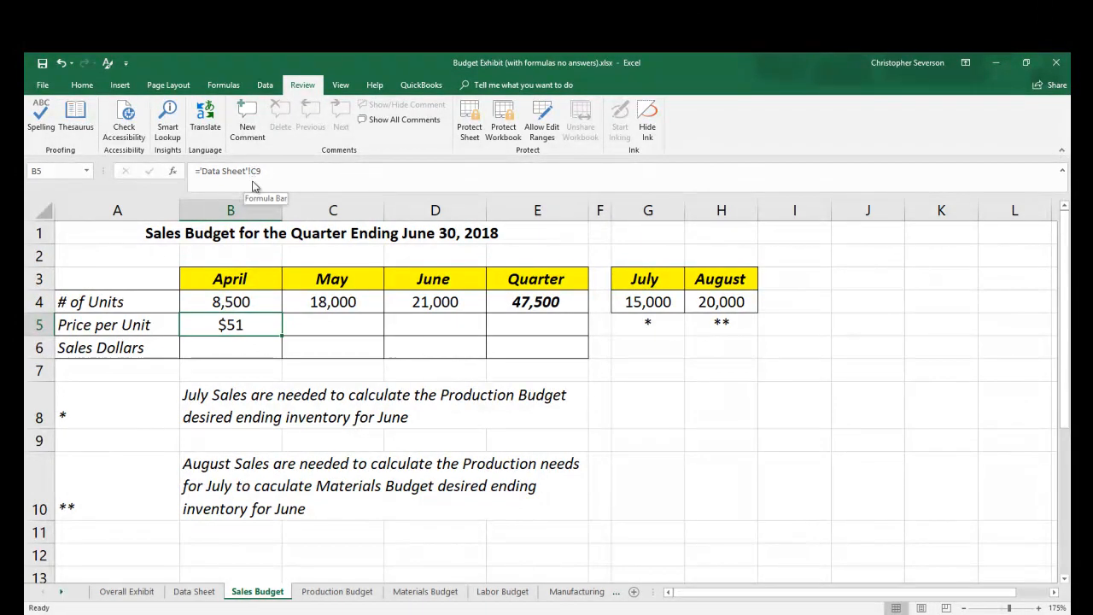
click(321, 324)
click(246, 327)
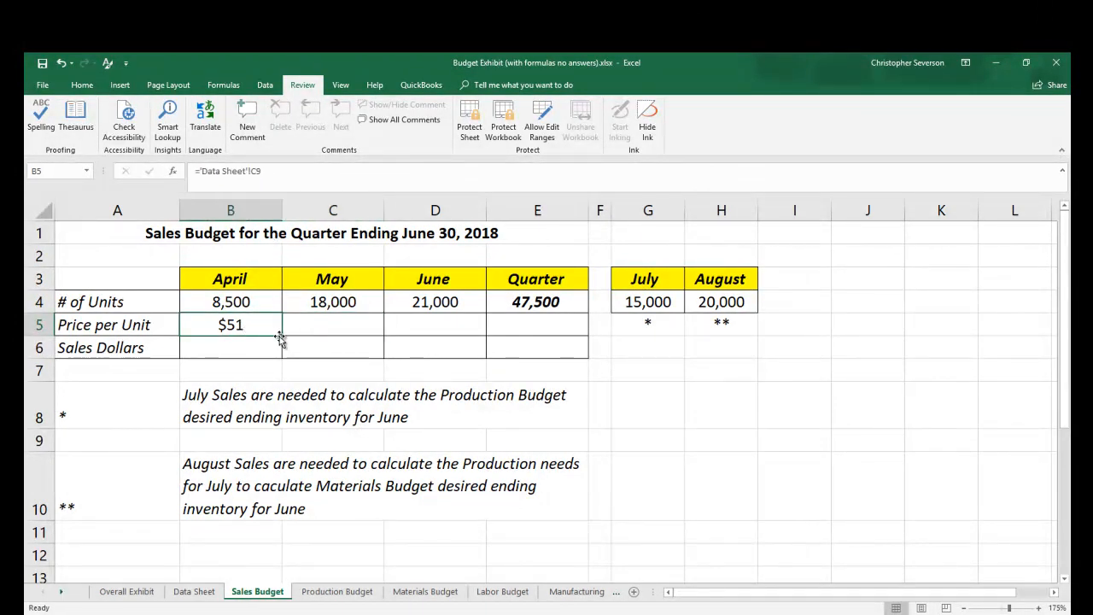
drag(280, 339, 546, 329)
drag(373, 324, 565, 330)
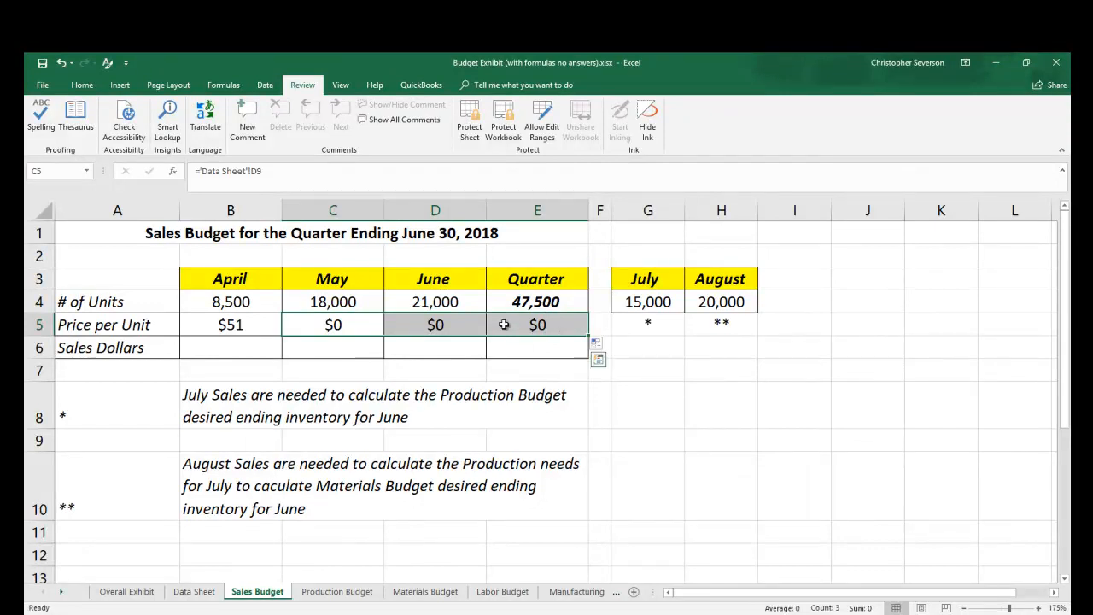
Check the price formulas in B5:E5 against the selling price row on the Data Sheet, across columns D to G.
click(258, 324)
click(327, 324)
click(455, 318)
click(540, 328)
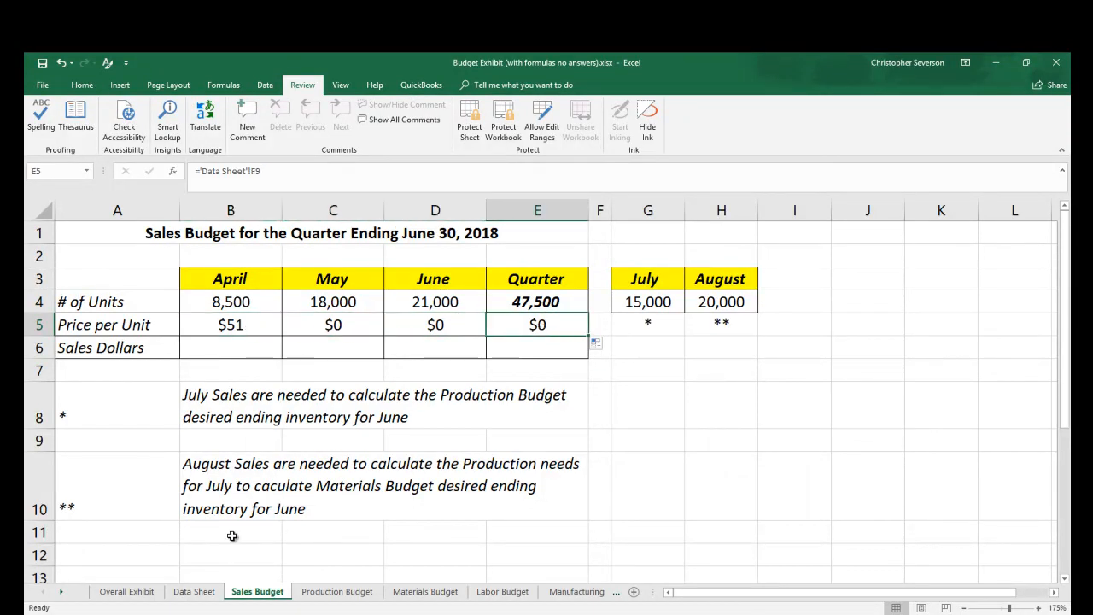
click(195, 592)
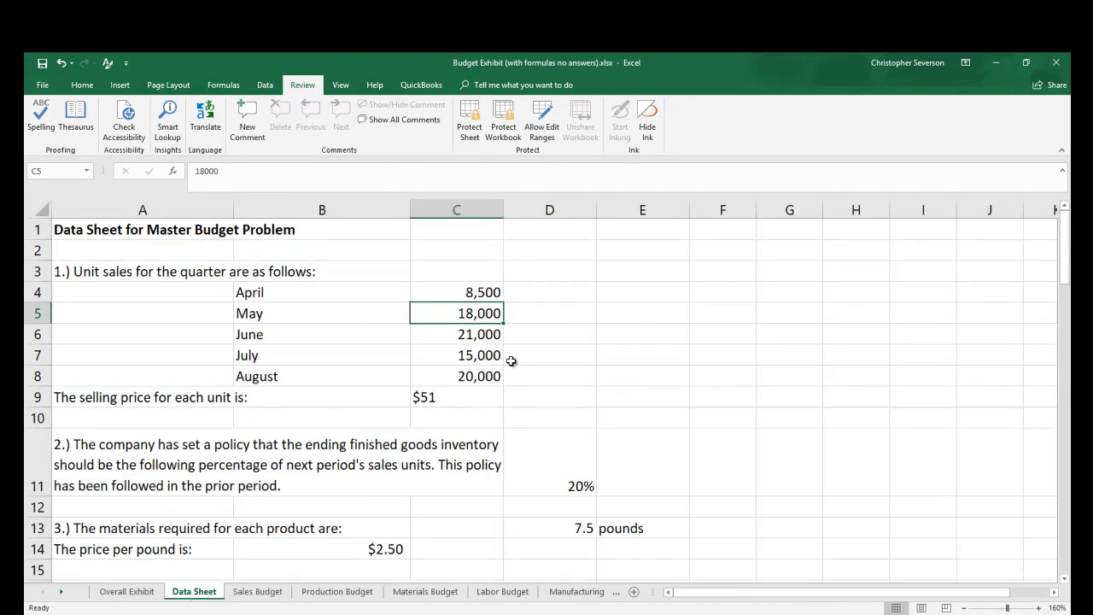
click(531, 391)
click(651, 397)
click(748, 399)
click(786, 397)
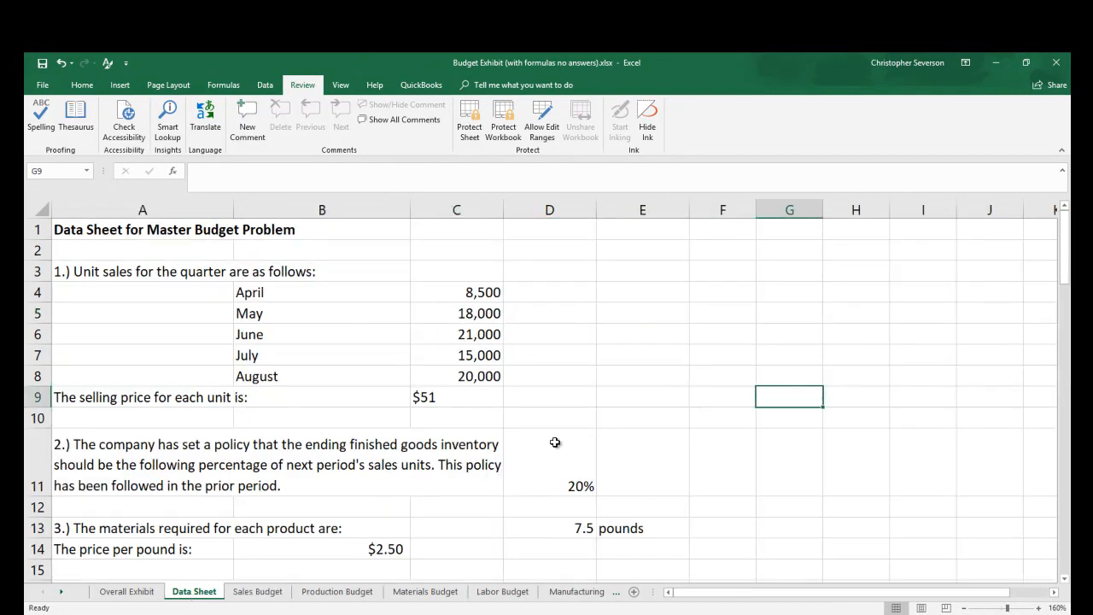
Anchor the column in Sales Budget B5 as ='Data Sheet'!$C9 and fill the price formula across through Quarter cell E5.
click(256, 592)
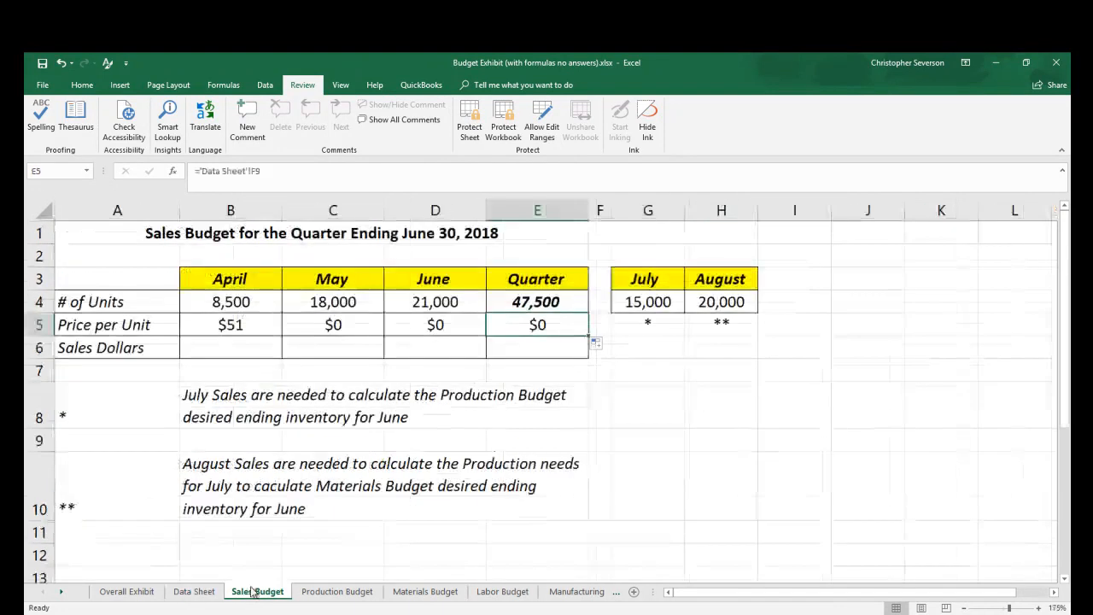
click(249, 327)
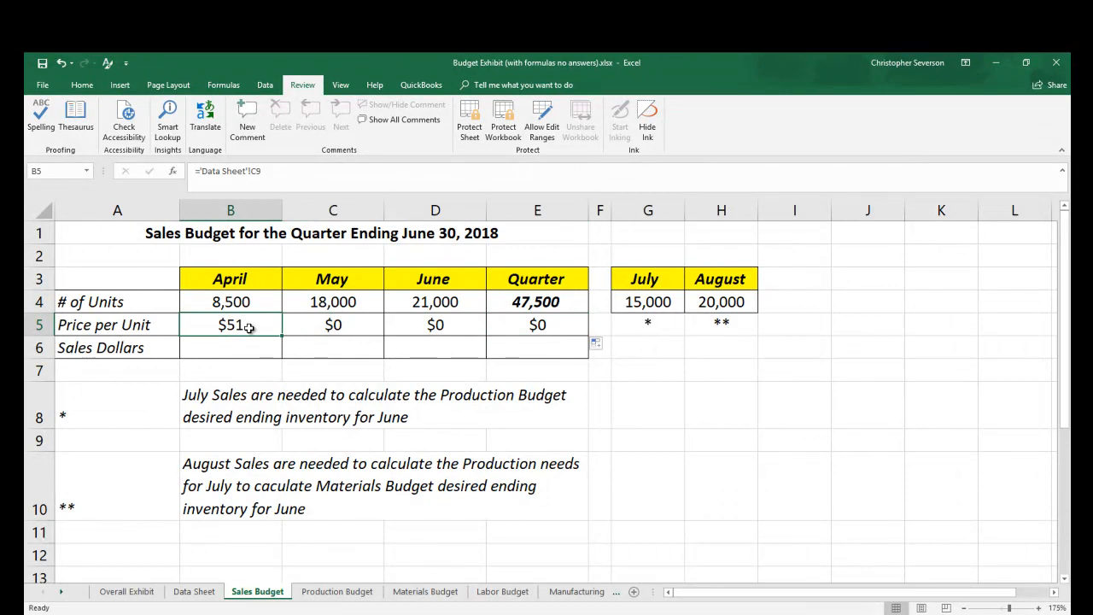
click(250, 172)
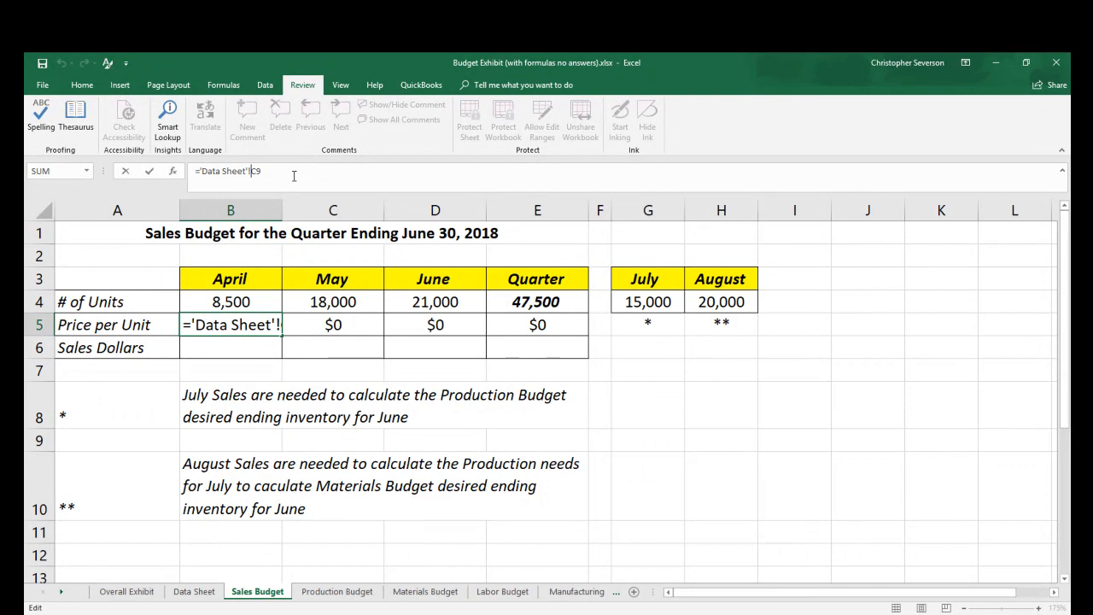
text($)
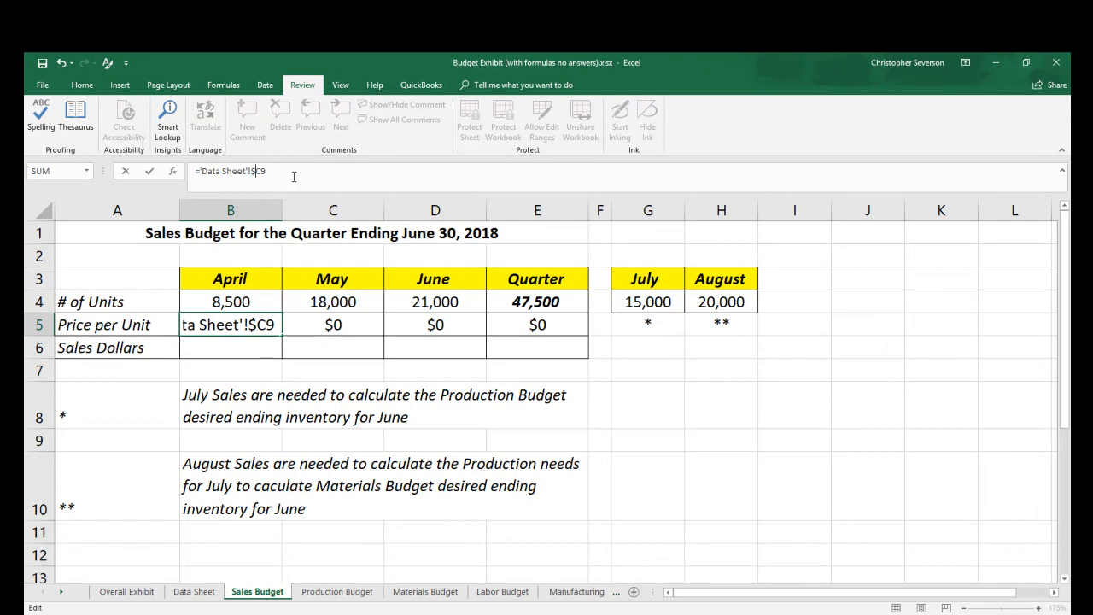
key(Return)
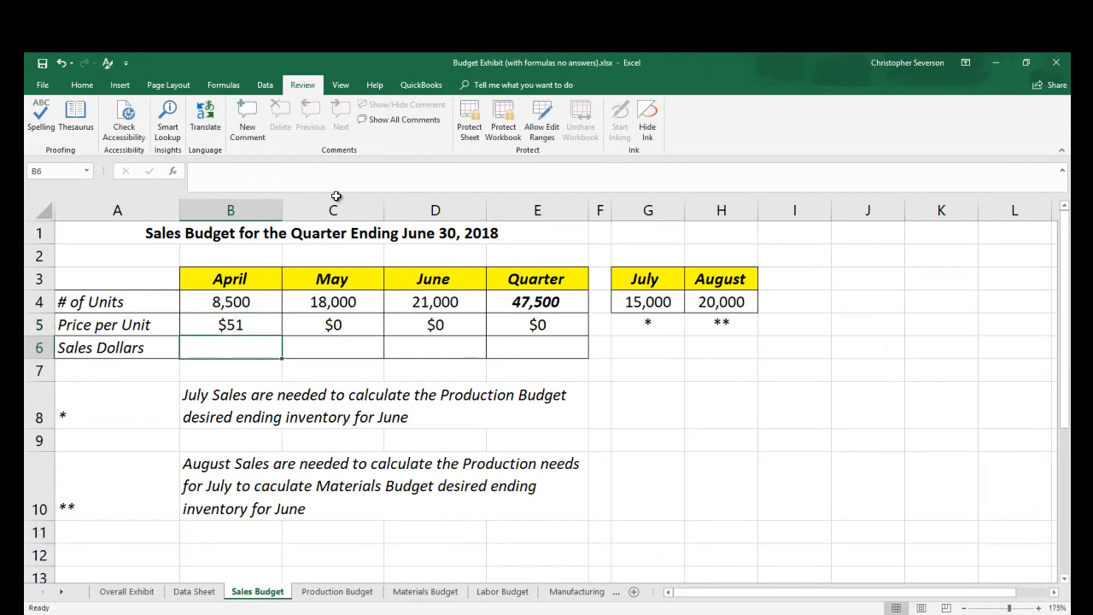
click(269, 321)
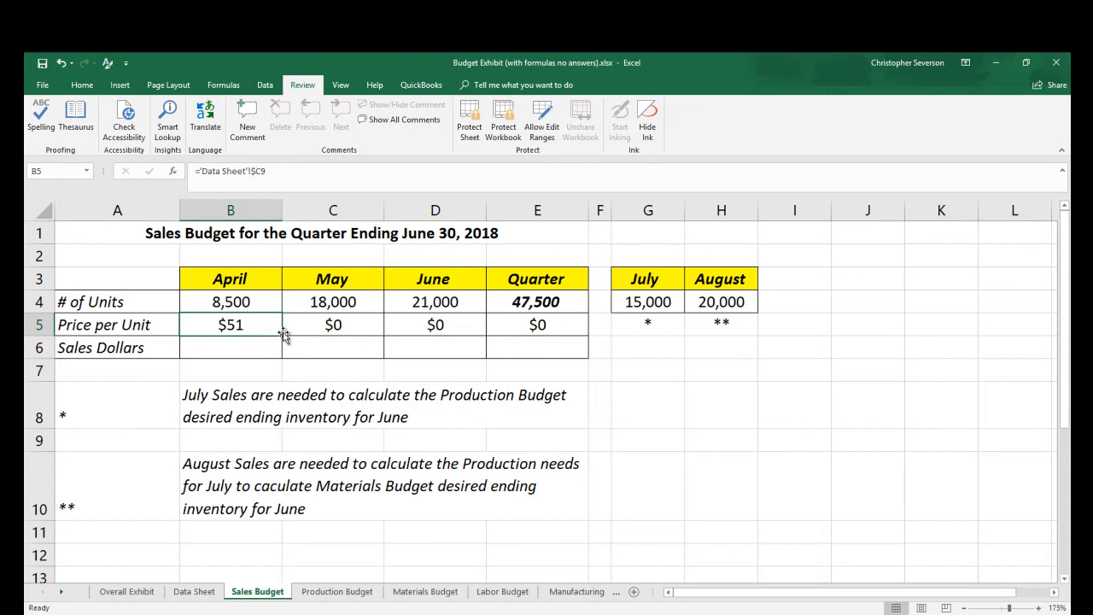
drag(283, 336, 568, 345)
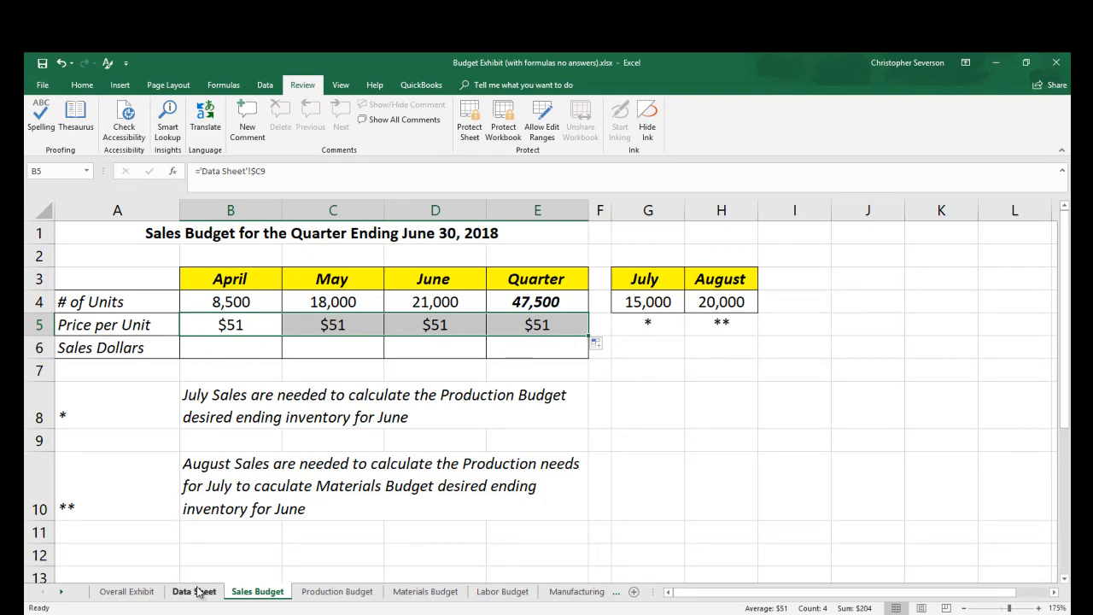
Calculate April's sales dollars in B6 as units times price per unit with =B4*B5.
click(231, 347)
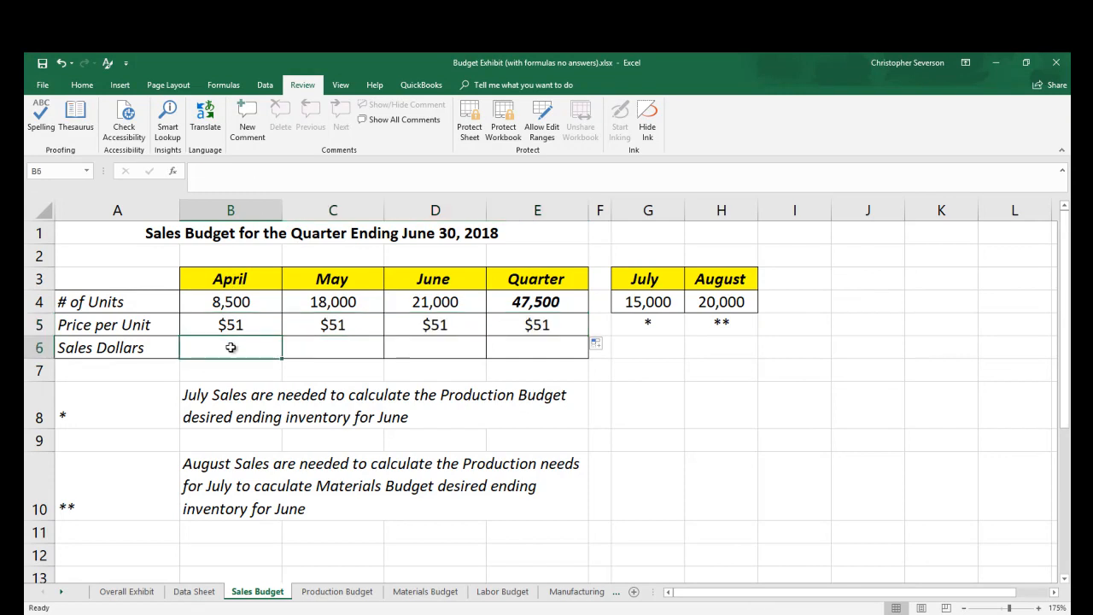
text(=)
key(Up)
key(Up)
text(*)
key(Up)
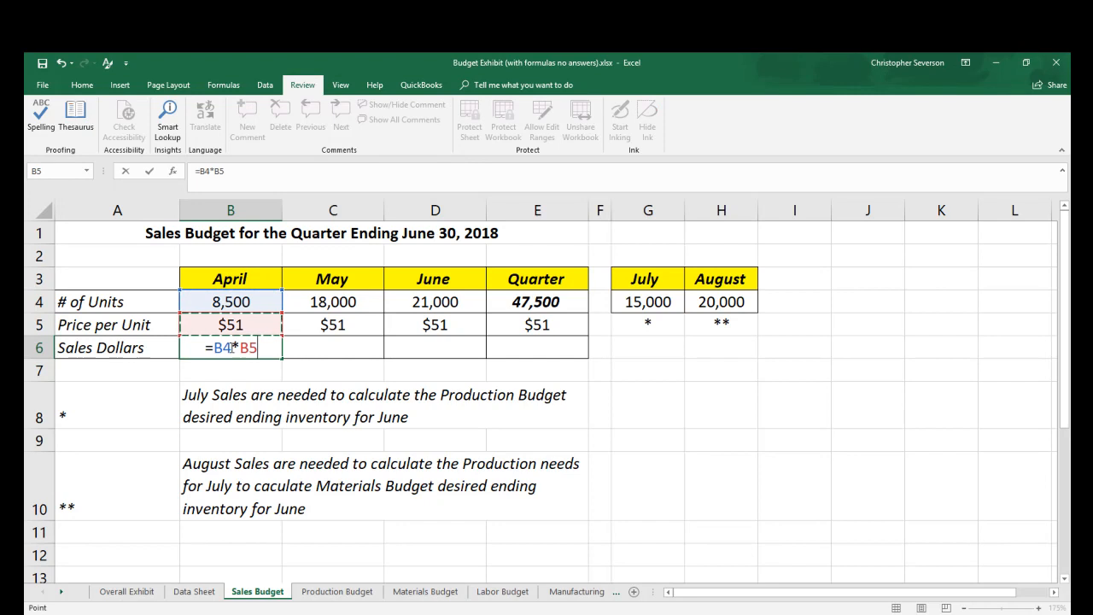
key(ctrl+Return)
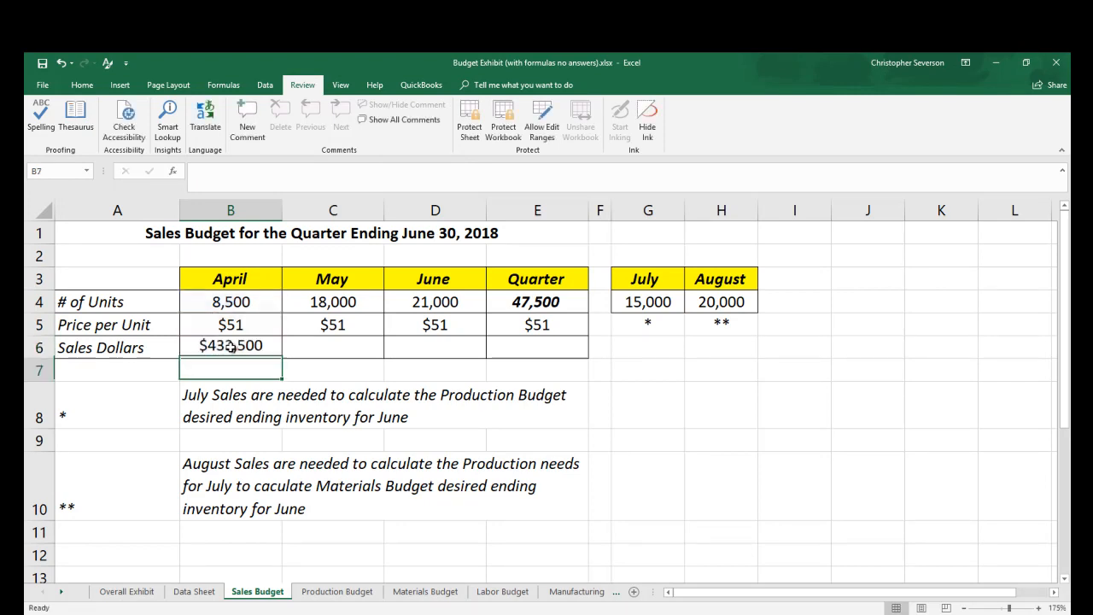
Fill April's sales dollars formula across May, June and Quarter through E6, and check the copied formulas.
drag(282, 358, 553, 369)
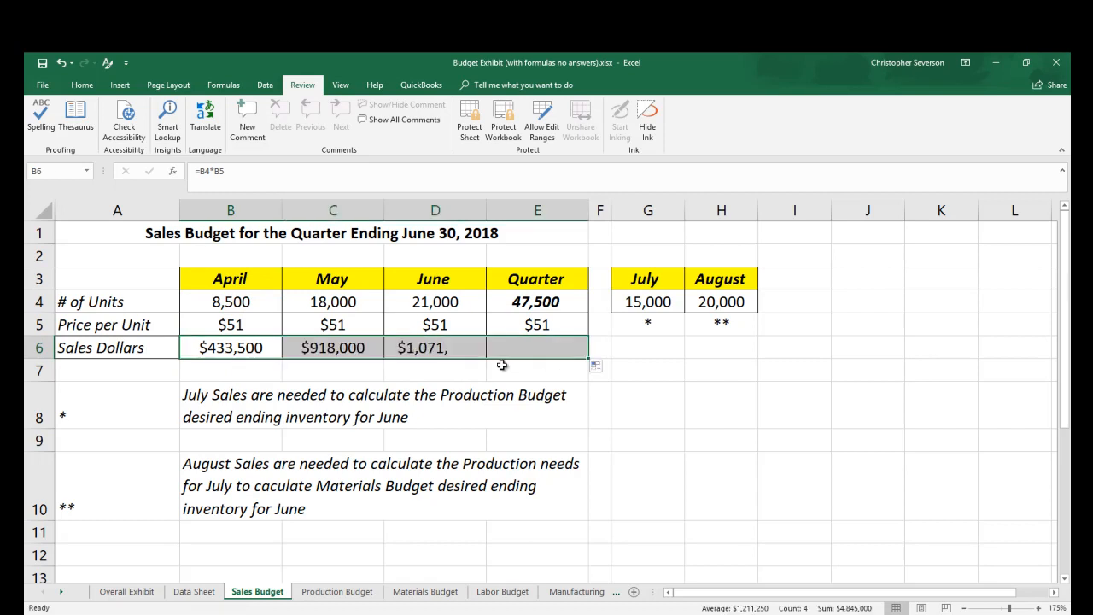
click(320, 351)
click(426, 348)
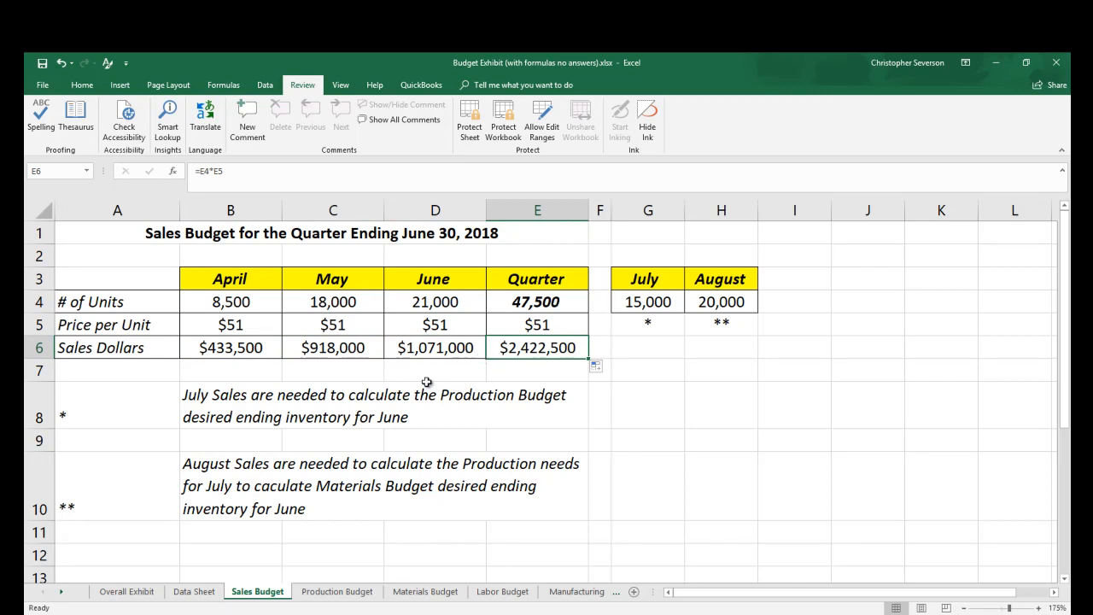
Link April's sales units in Production Budget cell B4 to the April units in Sales Budget cell B4.
click(337, 591)
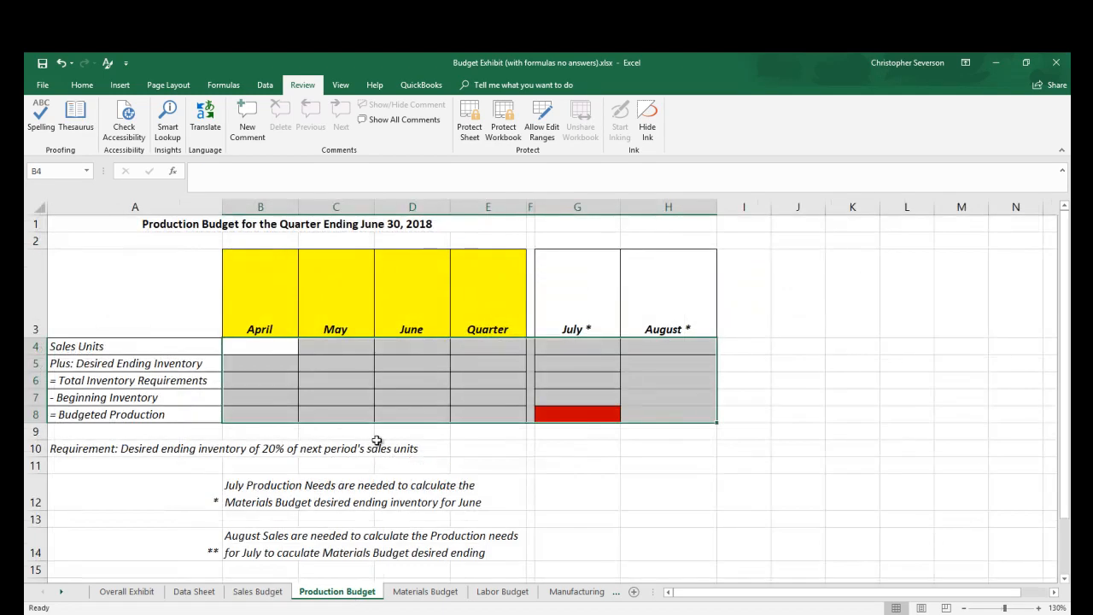
click(600, 383)
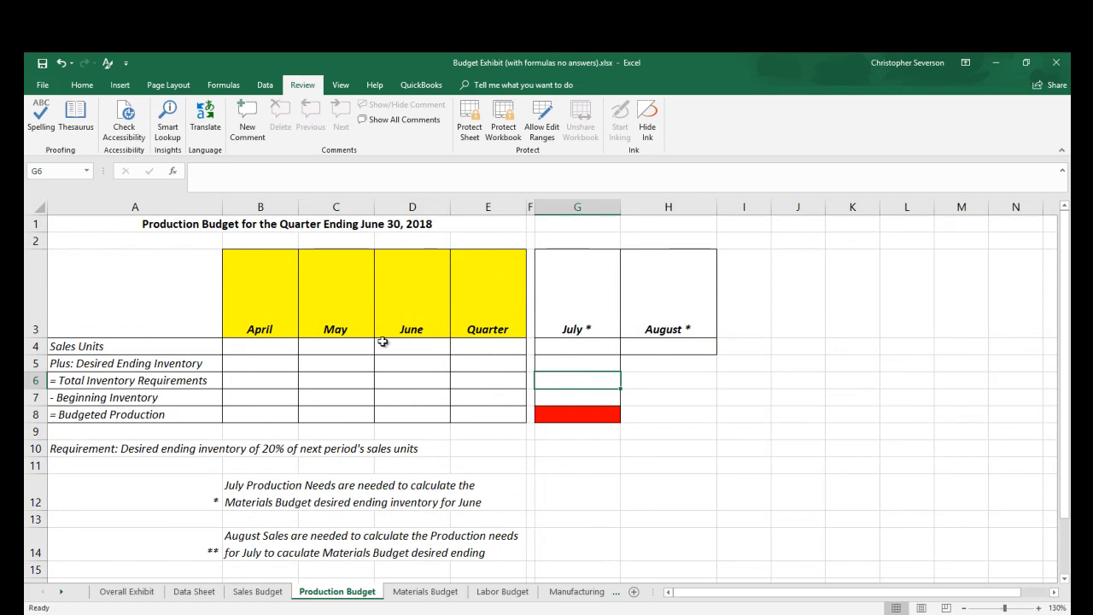
click(274, 347)
text(=)
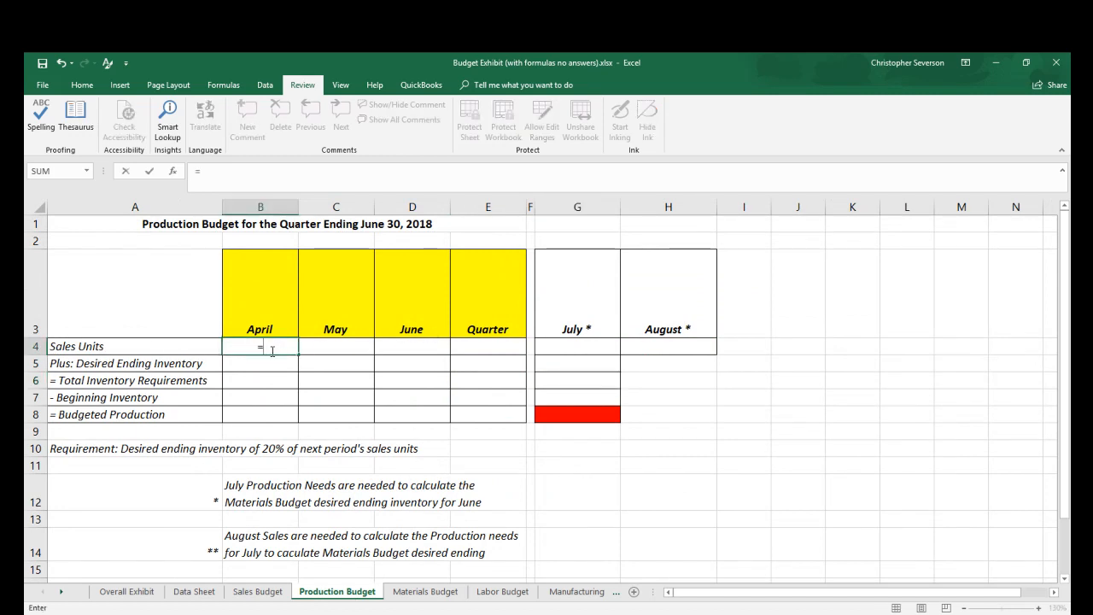
click(257, 591)
click(240, 302)
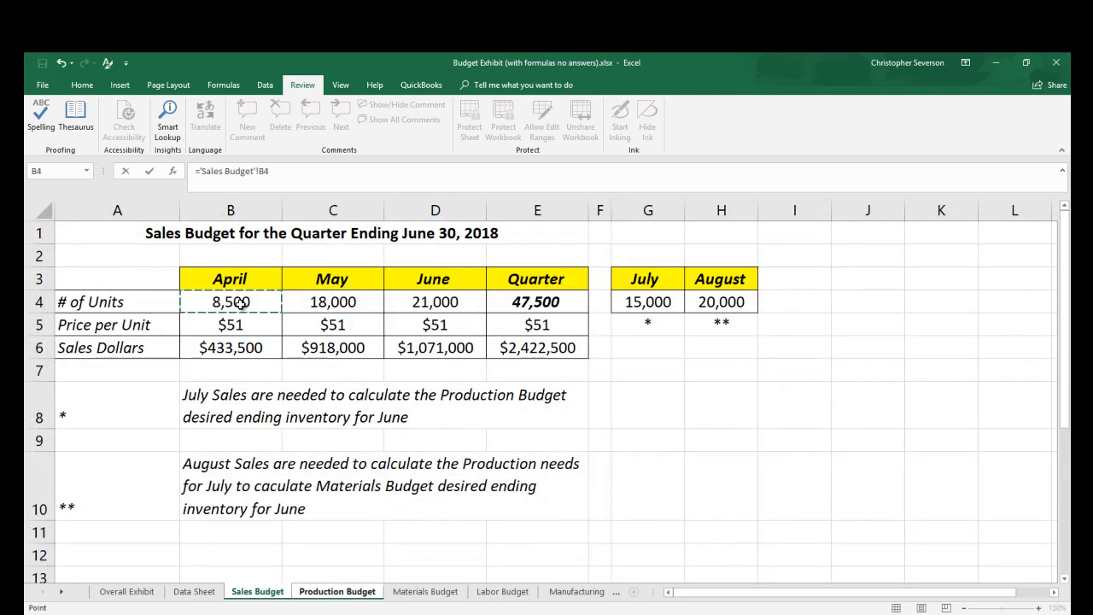
key(Return)
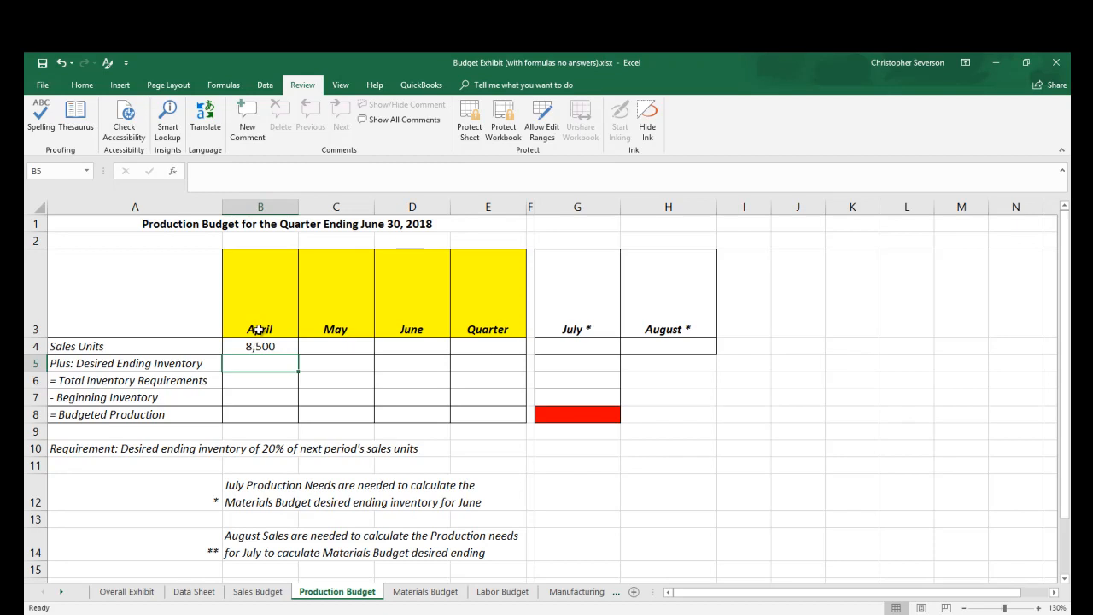
Fill April's sales units link across through Quarter cell E4 on the Production Budget and compare it with the Sales Budget units.
click(288, 351)
drag(299, 354, 495, 354)
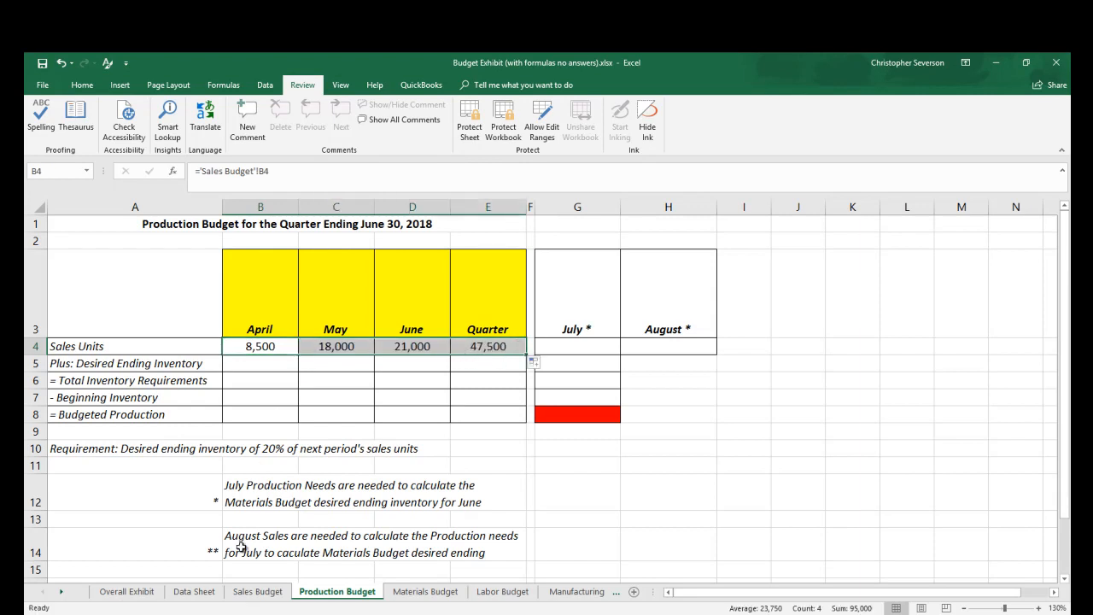
click(257, 591)
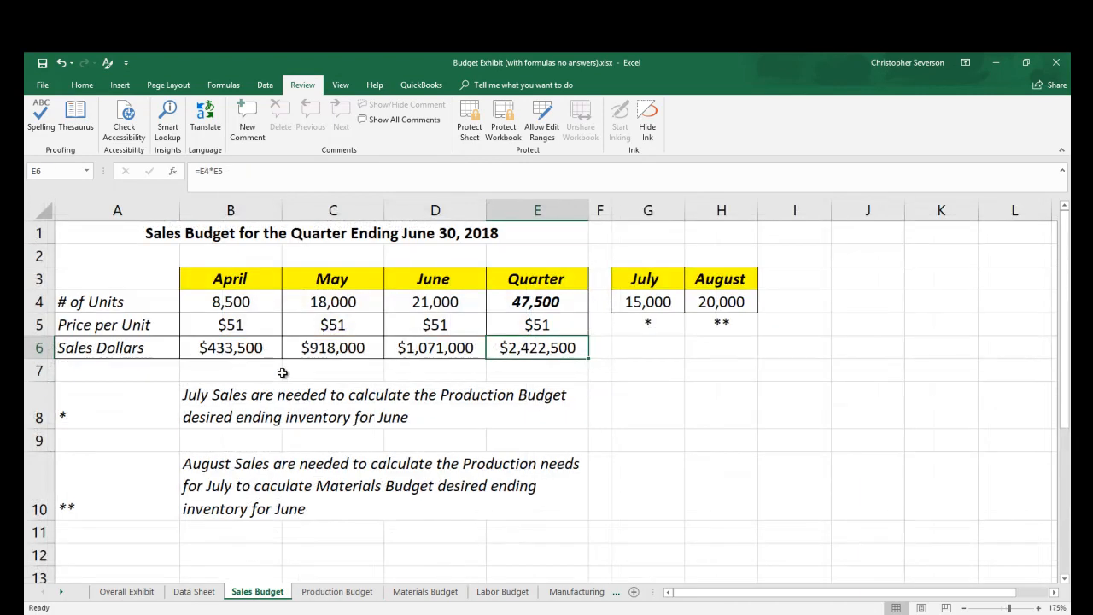
click(309, 302)
click(446, 302)
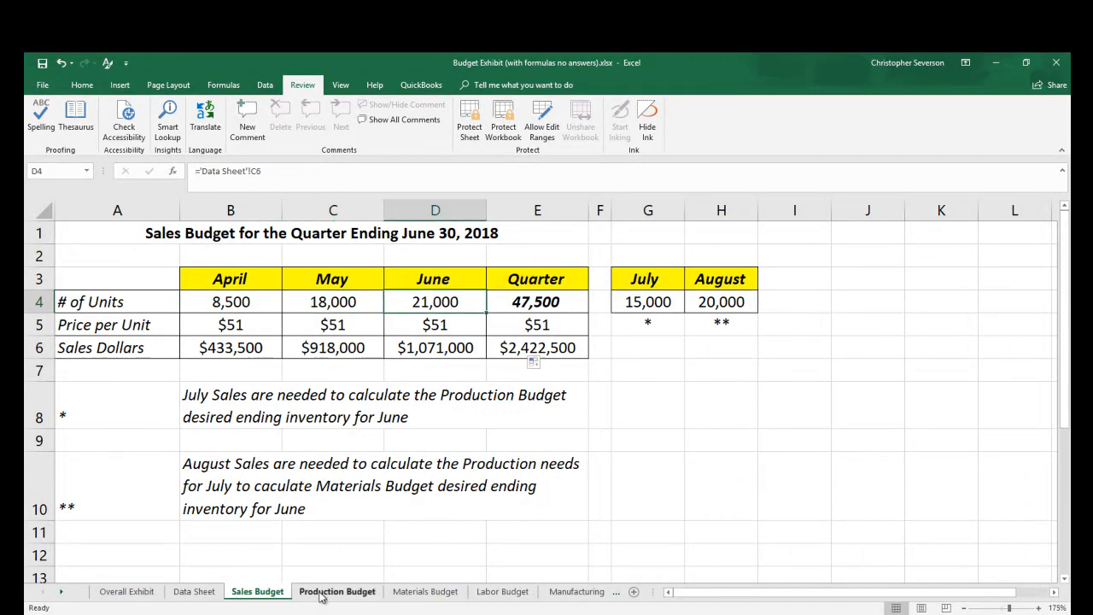
click(337, 591)
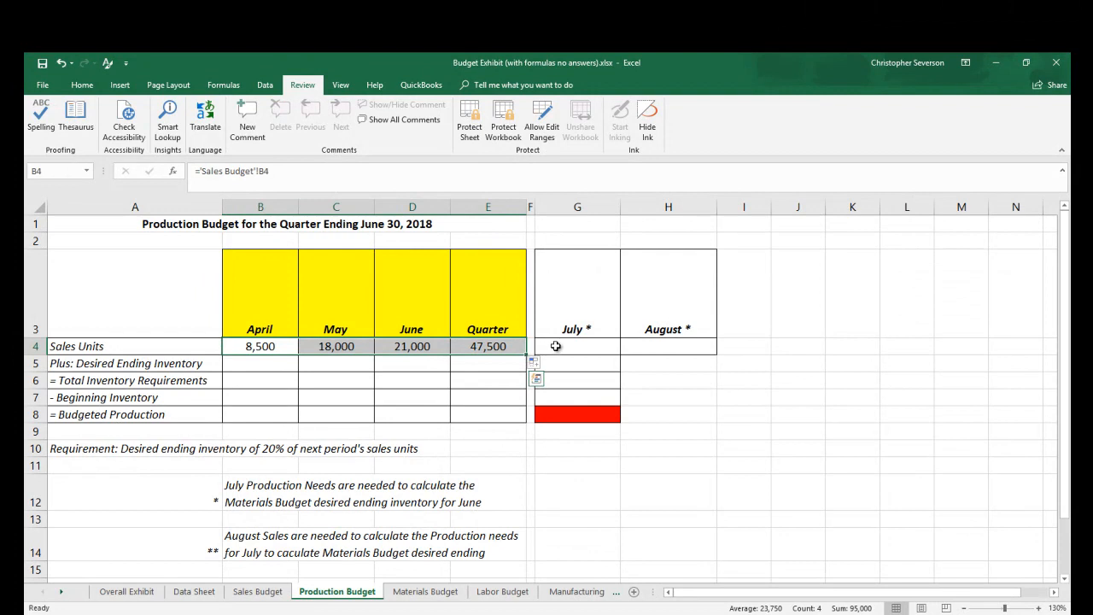
Link July's sales units in Production Budget G4 to Sales Budget cell G4, and fill the link across to August in H4.
click(555, 347)
text(=)
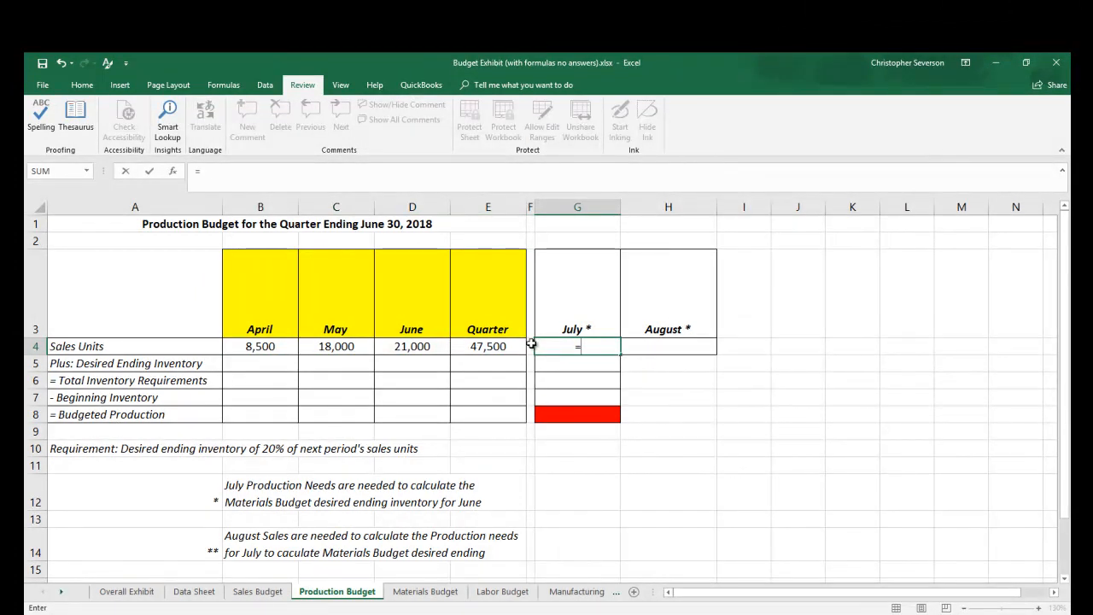
click(258, 597)
click(640, 304)
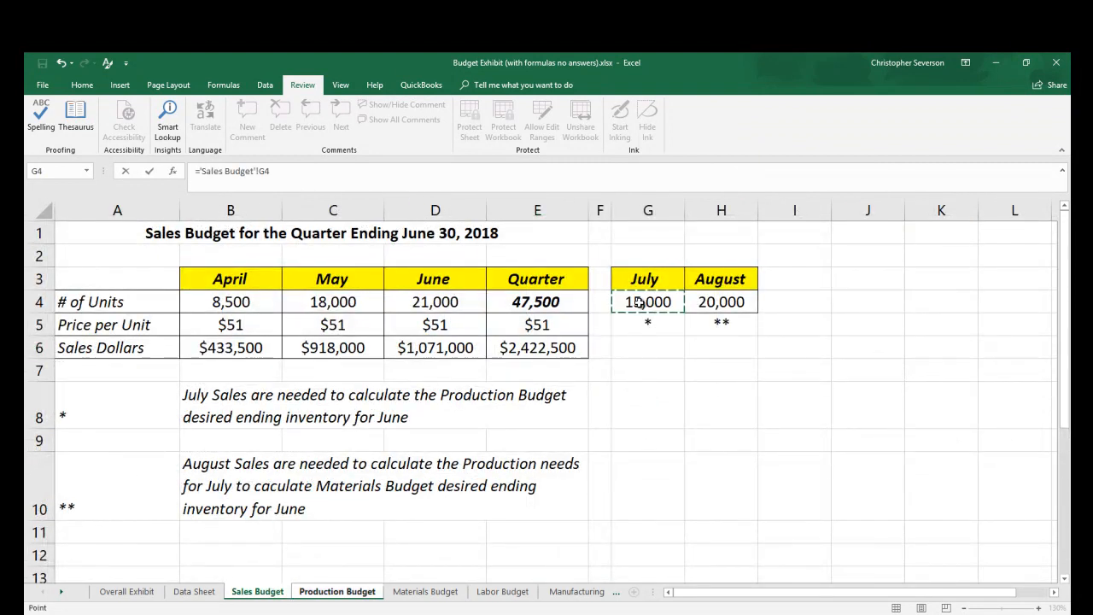
key(Return)
click(608, 341)
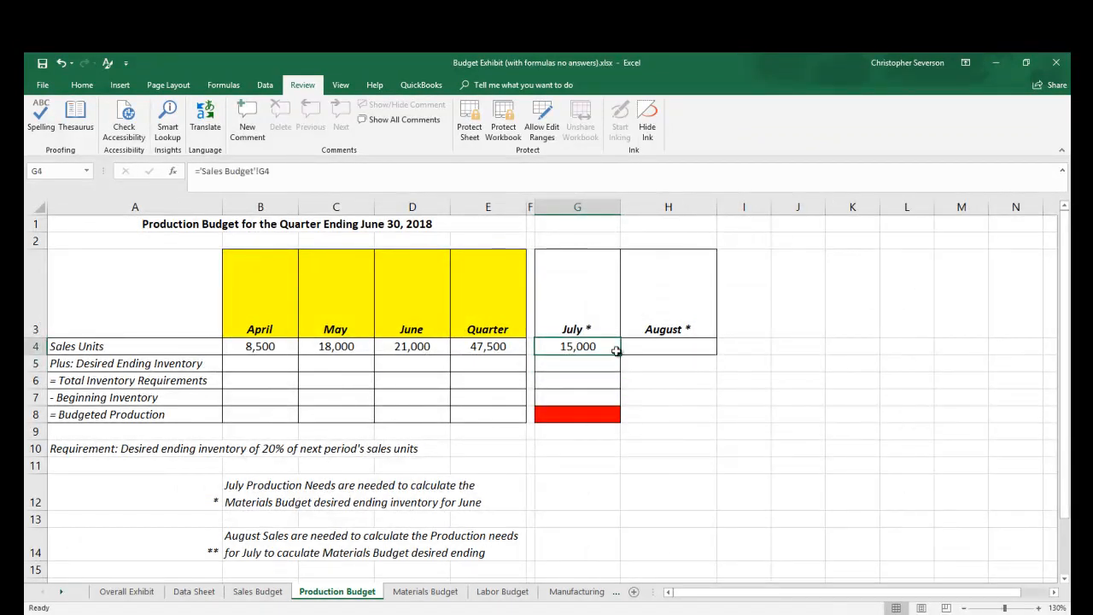
drag(621, 356, 678, 354)
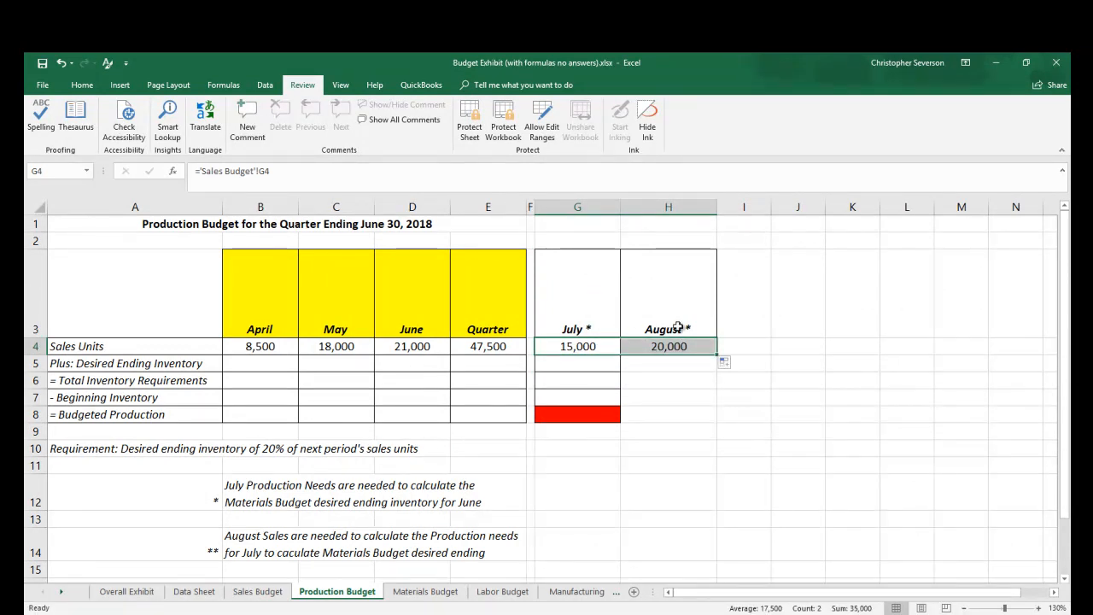
Review the ending finished goods inventory policy on the Data Sheet for April's desired ending inventory in the Production Budget.
click(271, 364)
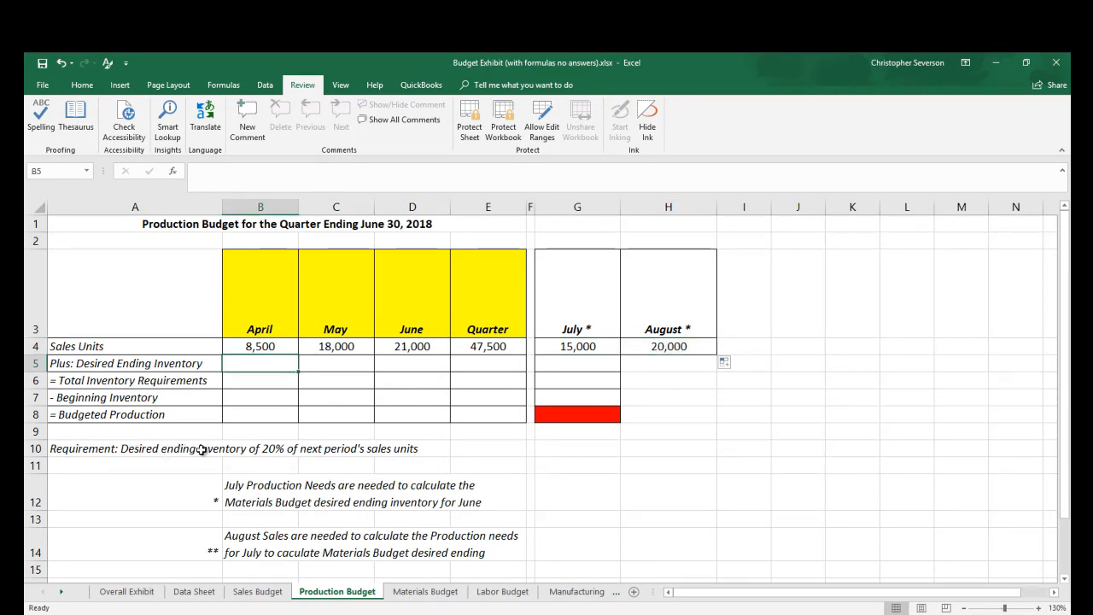
click(194, 591)
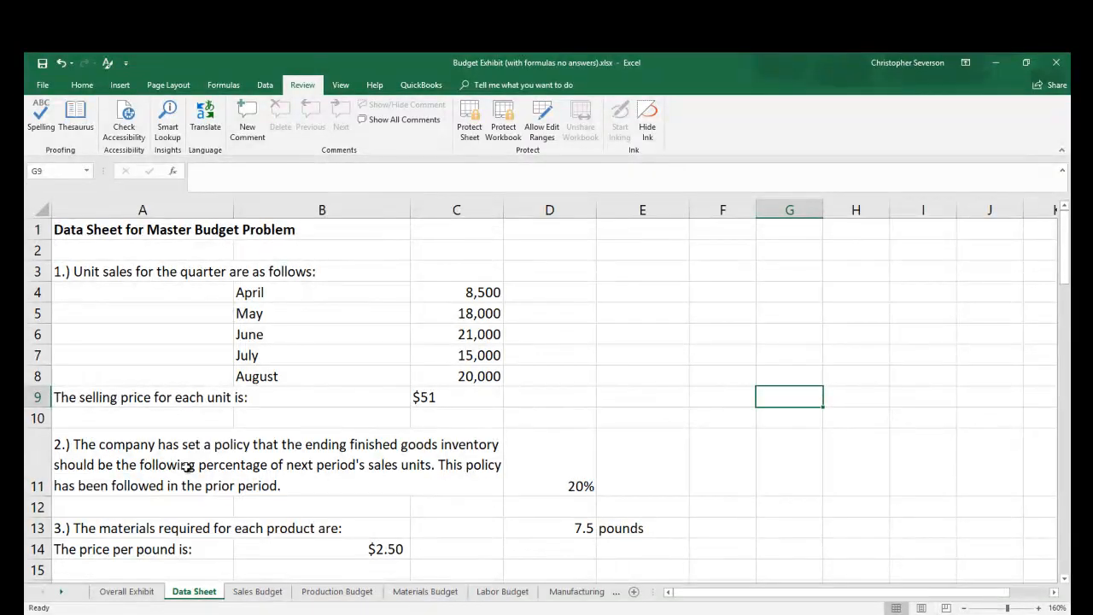
scroll(170, 418, down, 1)
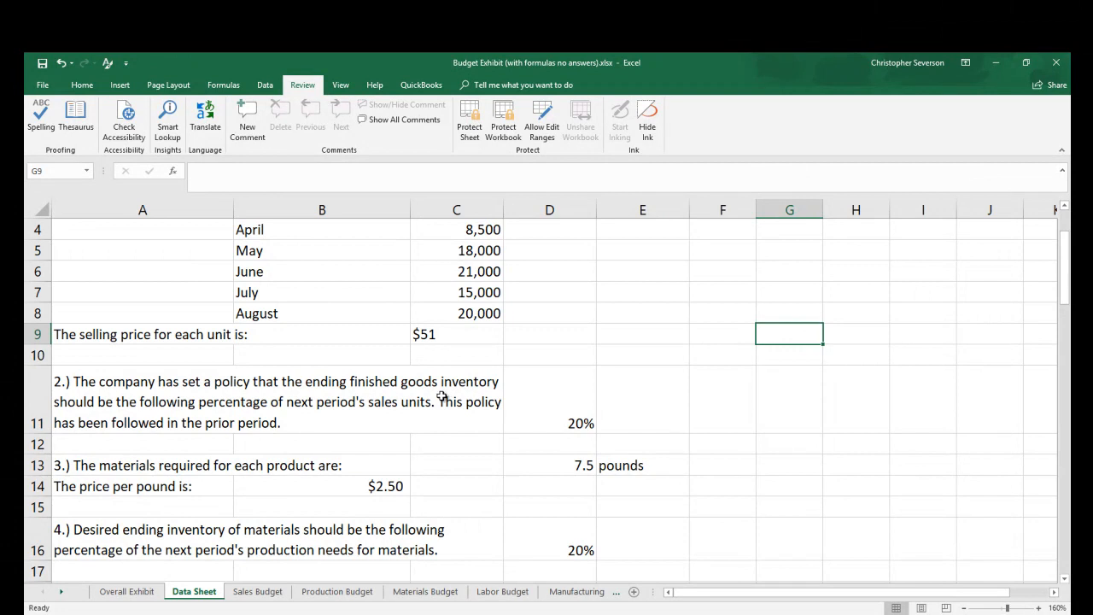
click(259, 594)
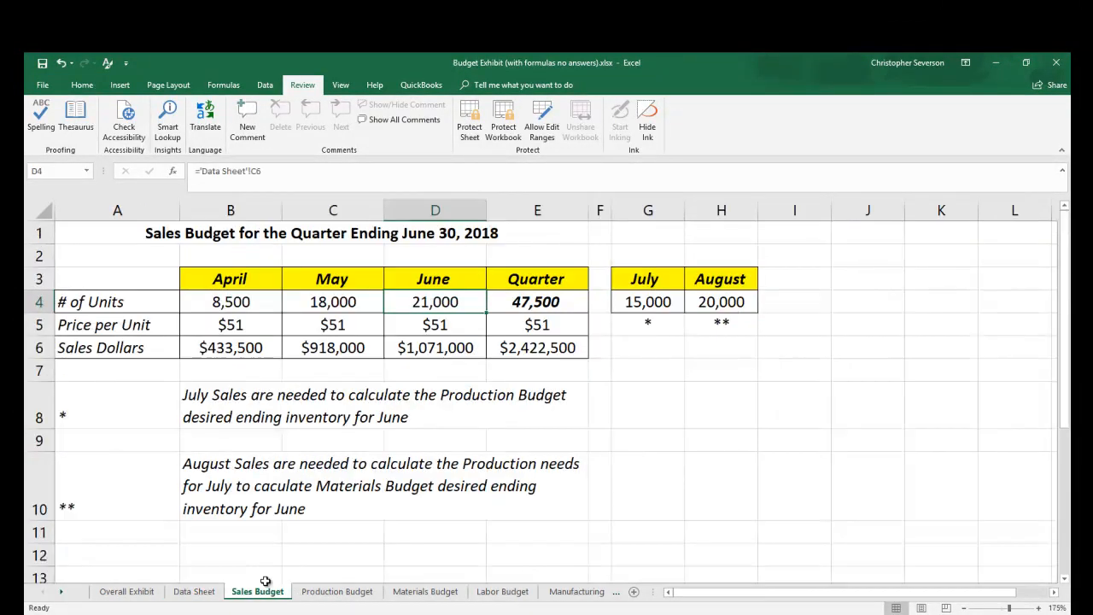
click(347, 594)
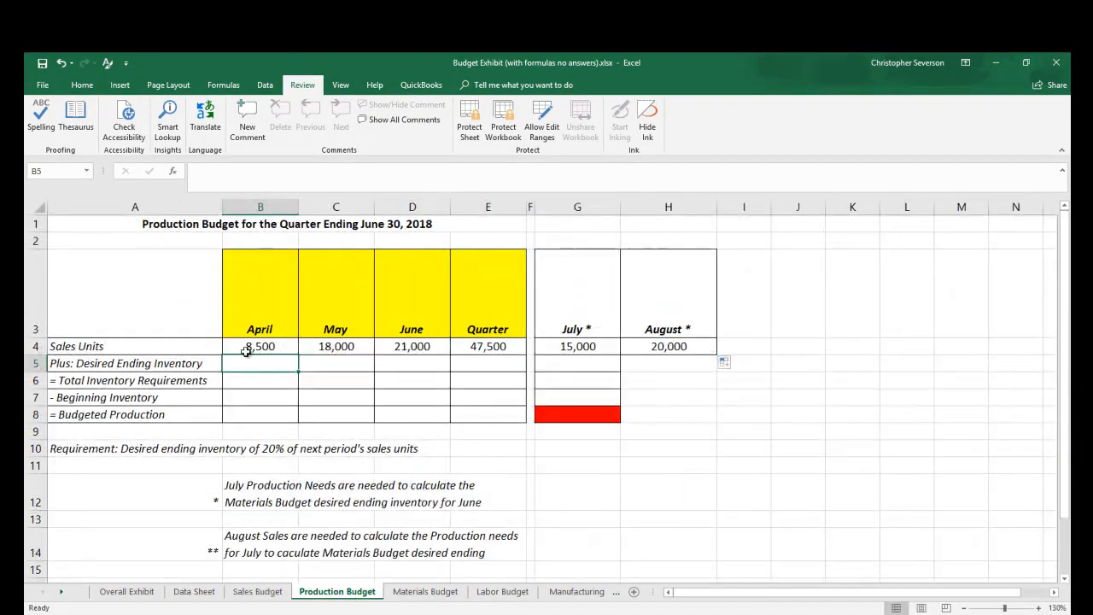
Calculate April's desired ending inventory in Production Budget cell B5 as Data Sheet cell D11 times May's sales units in C4.
text(=)
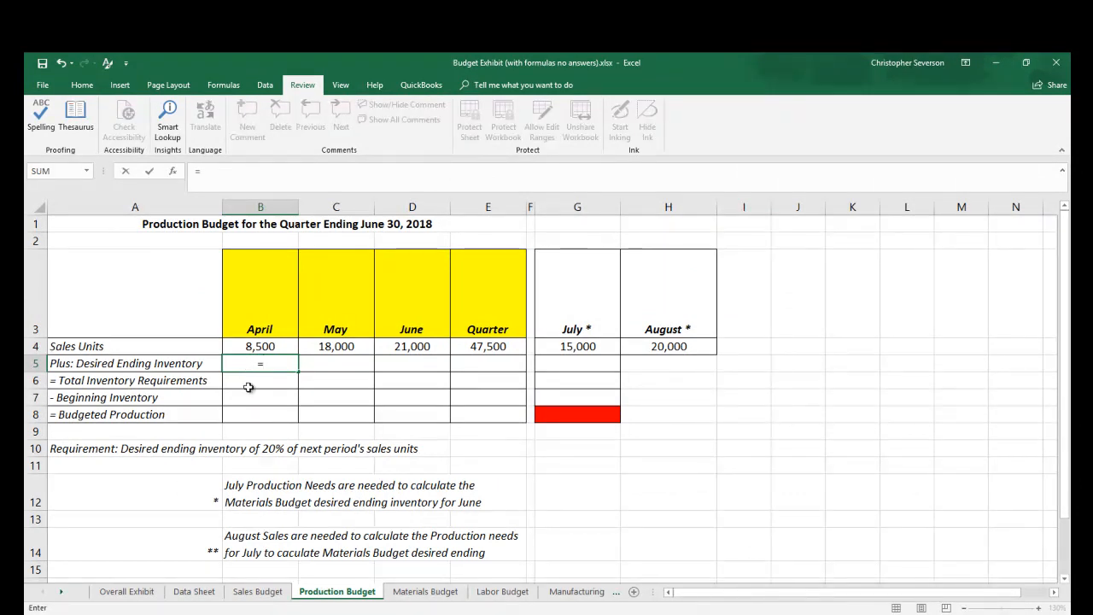
click(194, 591)
click(564, 421)
key(Return)
click(277, 364)
click(295, 176)
text(*)
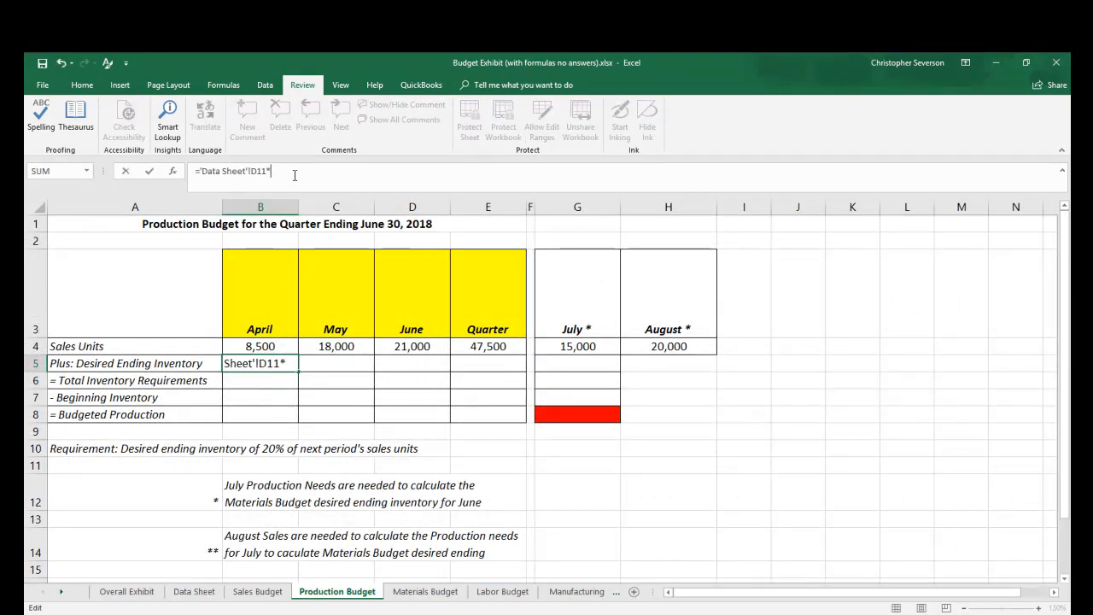
click(333, 346)
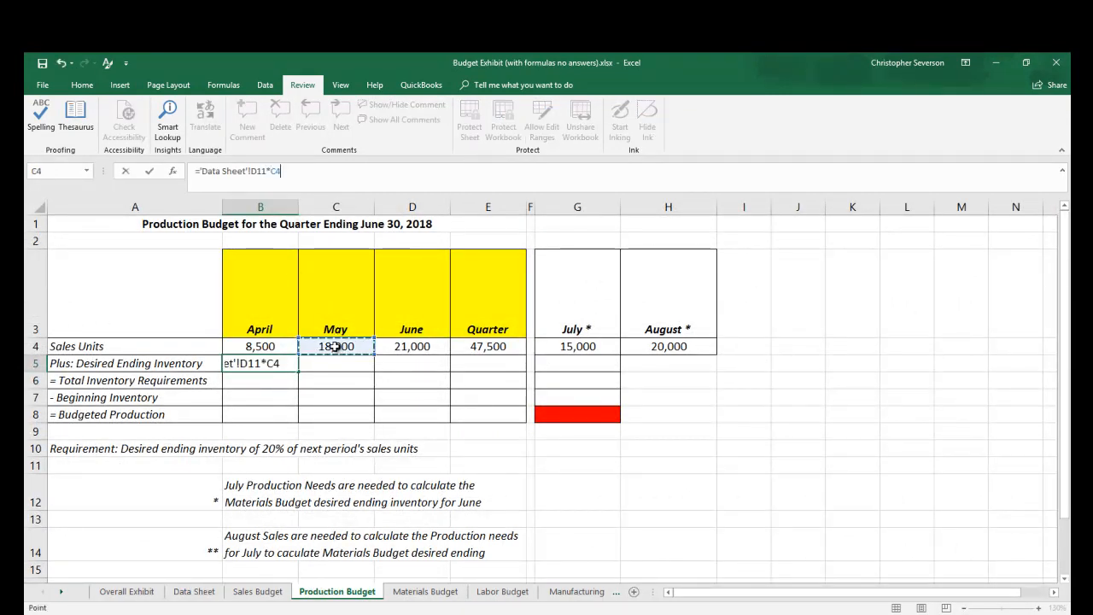
key(Return)
Make the column of the Data Sheet reference in B5 absolute, so the formula reads ='Data Sheet'!$D11*C4.
click(260, 364)
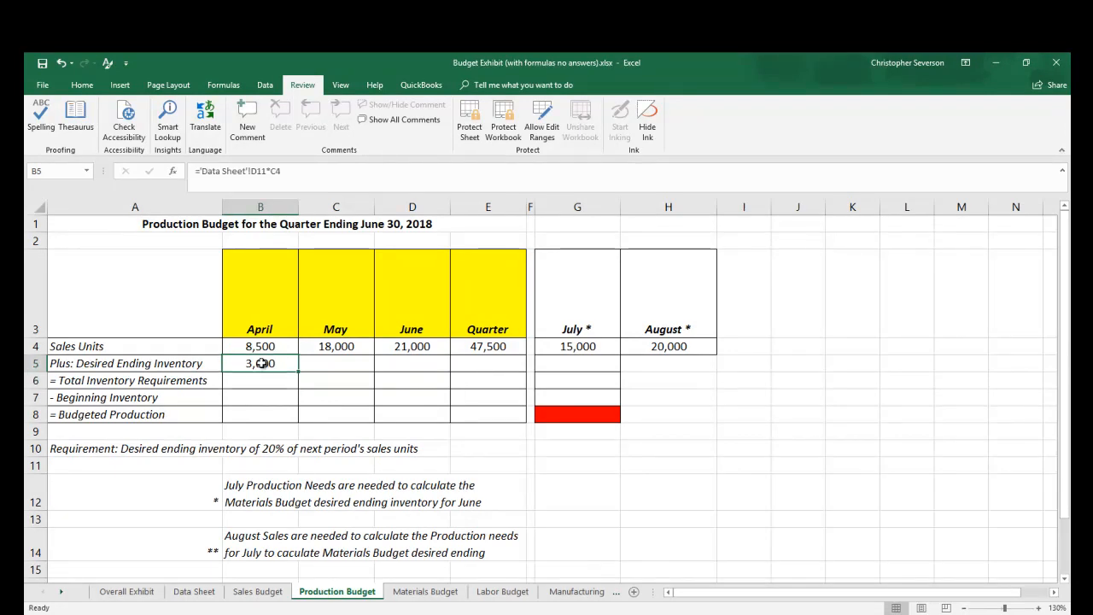
click(252, 170)
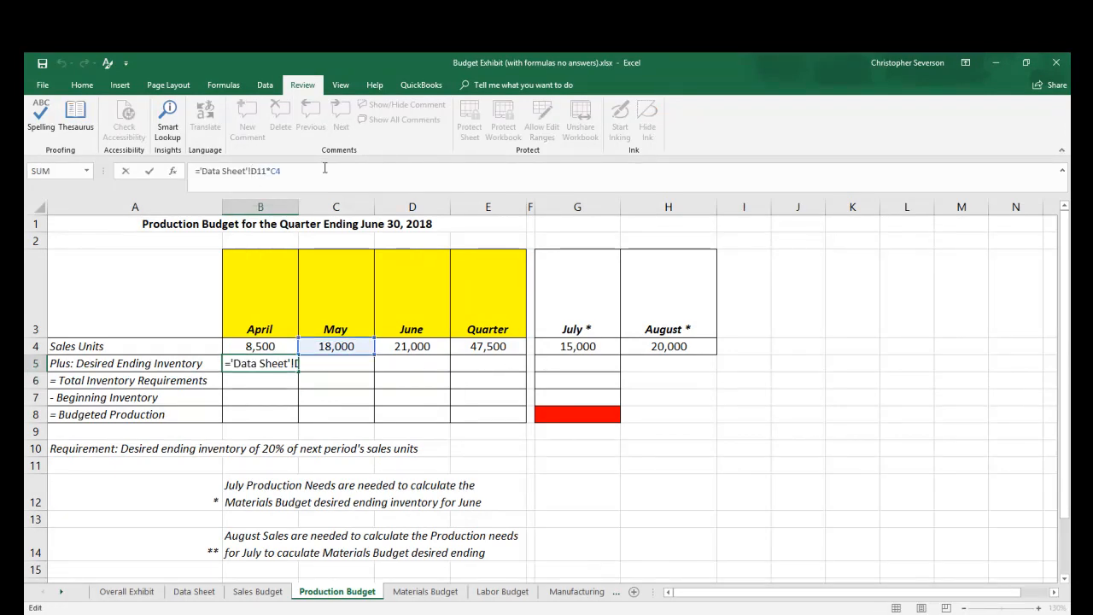
text($)
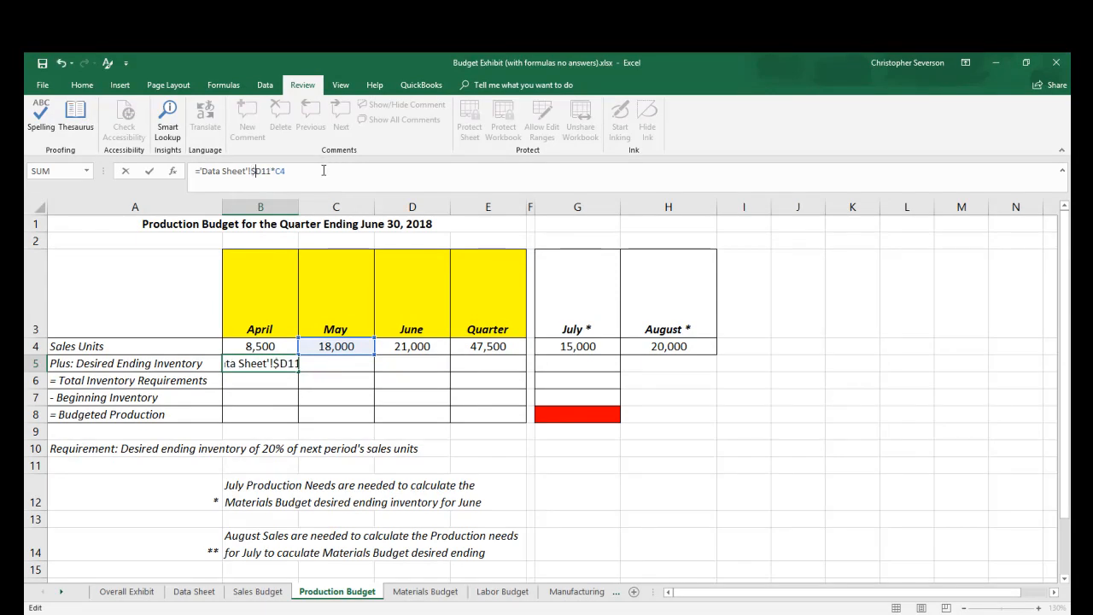
key(Return)
Fill April's desired ending inventory formula across to May in C5 and check the copied formula.
click(272, 362)
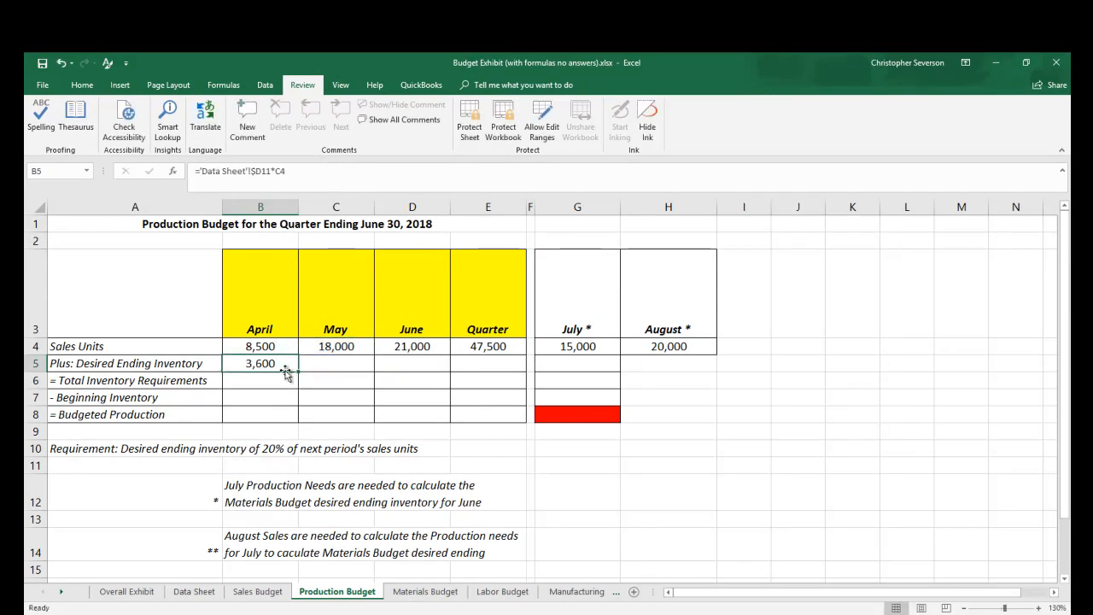
drag(293, 369, 380, 363)
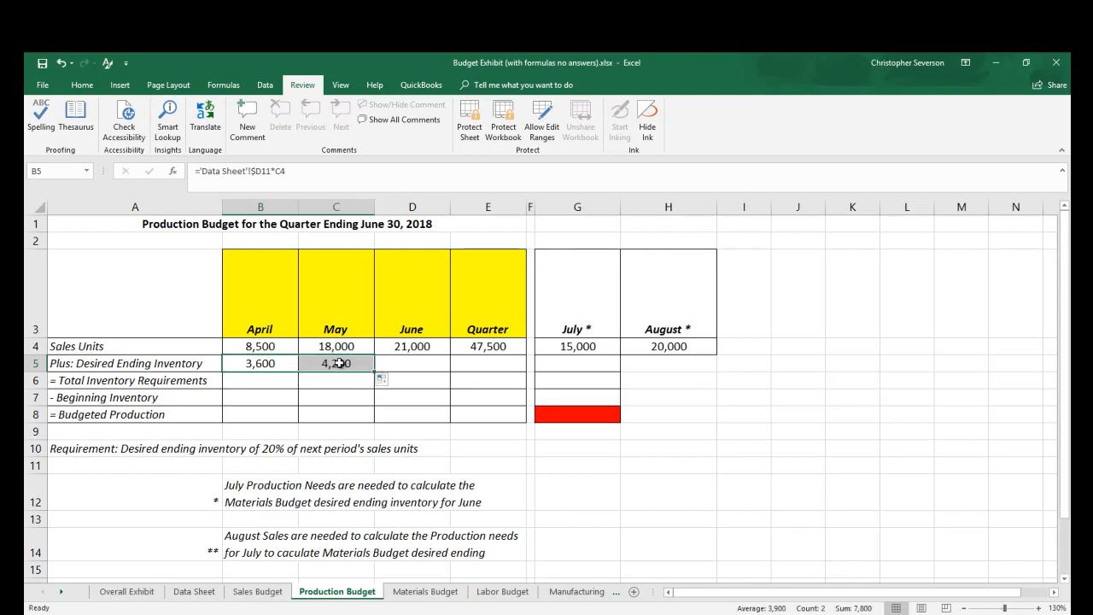
click(340, 363)
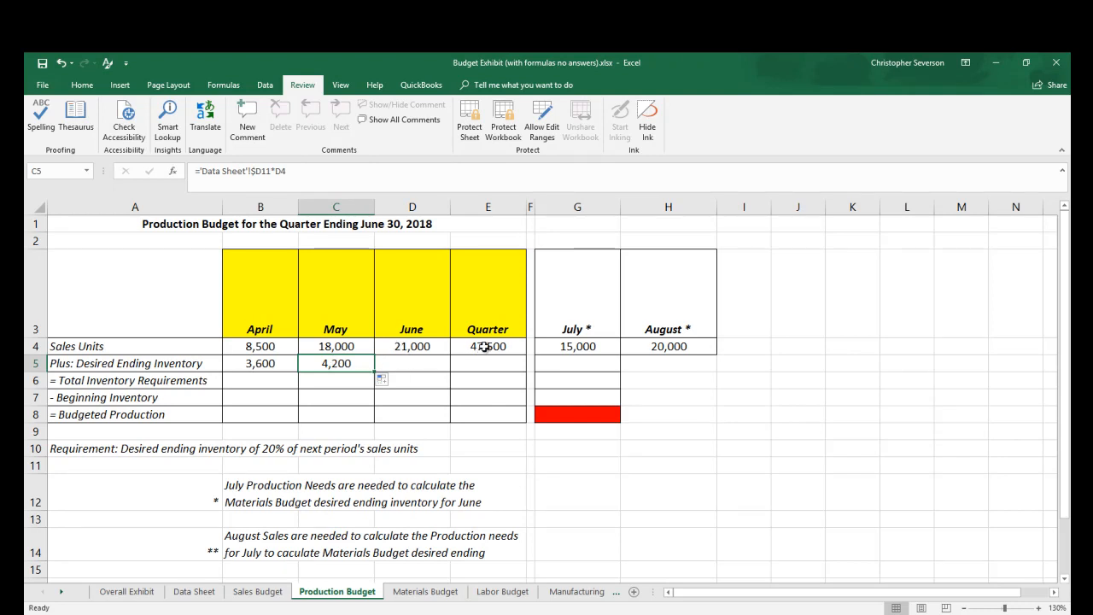
Calculate June's desired ending inventory in D5 as Data Sheet cell D11 times July's sales units in G4.
click(425, 363)
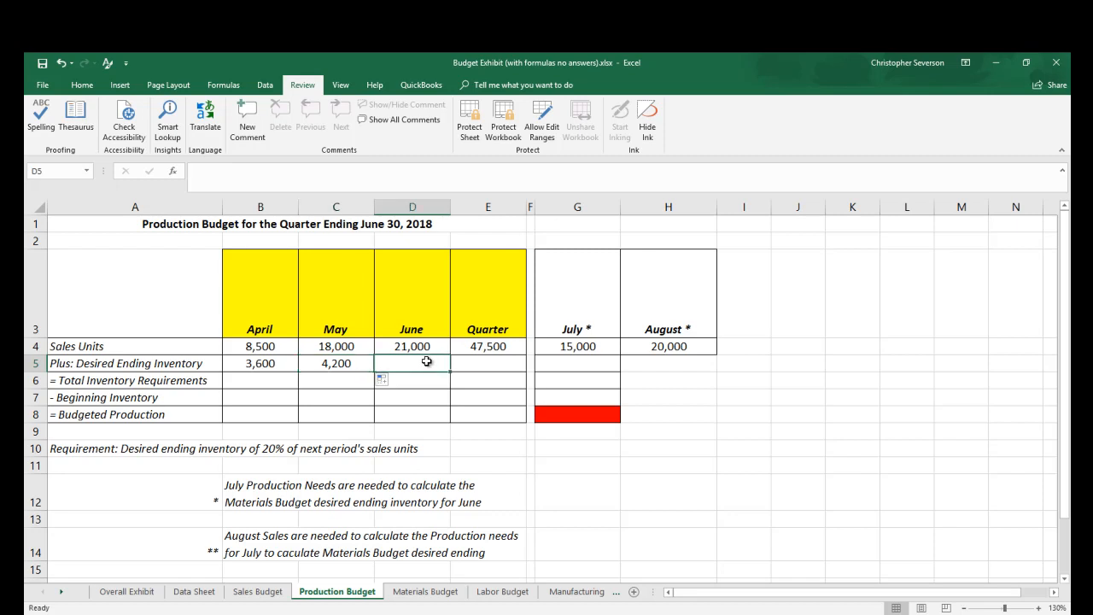
text(=)
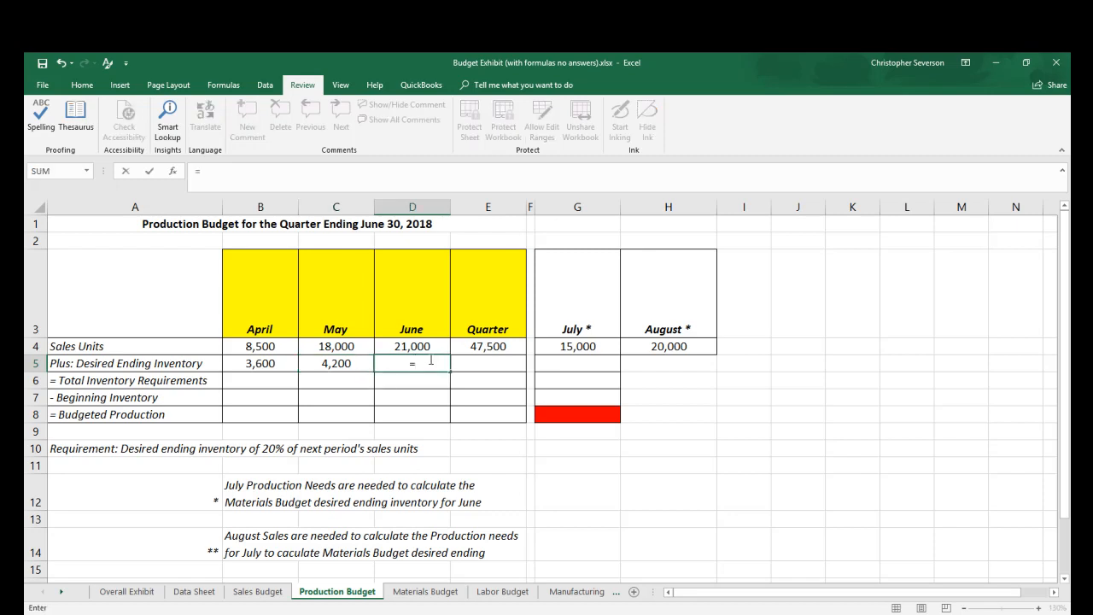
click(194, 590)
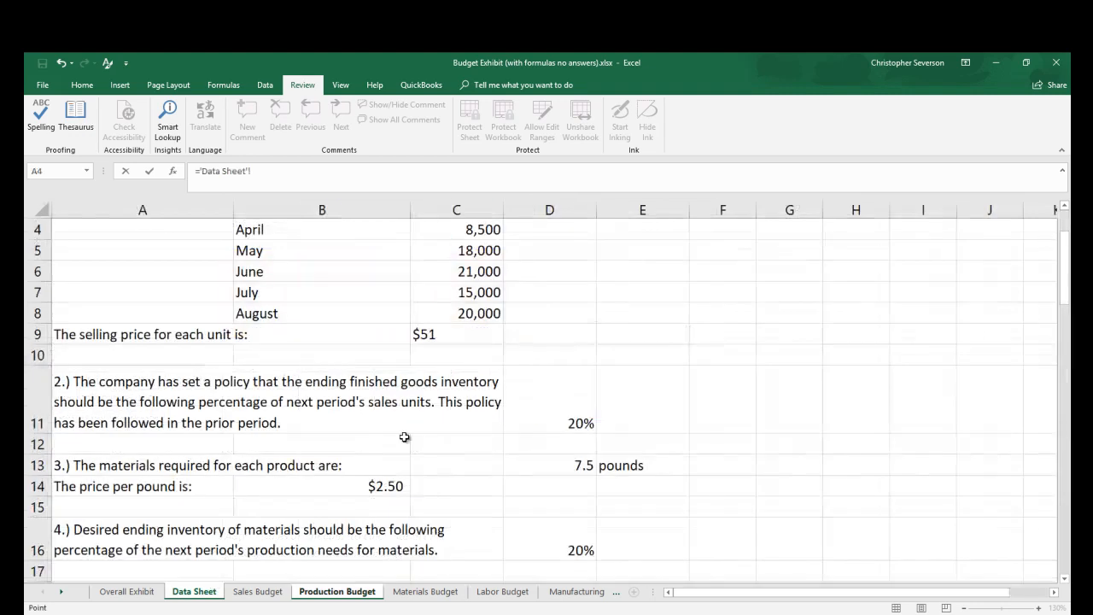
click(578, 425)
click(369, 591)
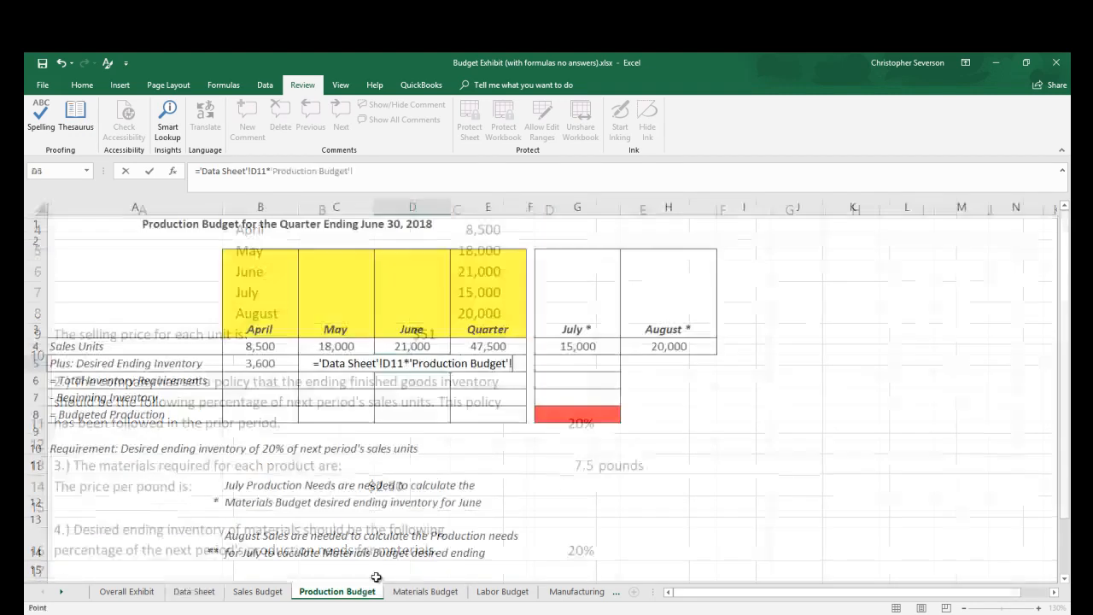
click(572, 347)
click(578, 351)
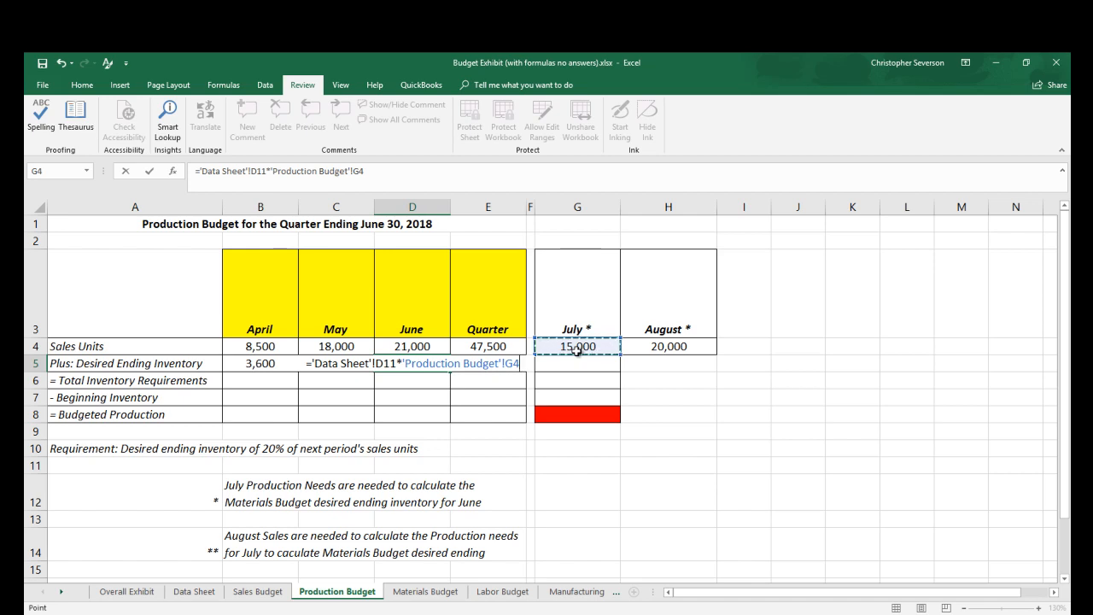
key(Return)
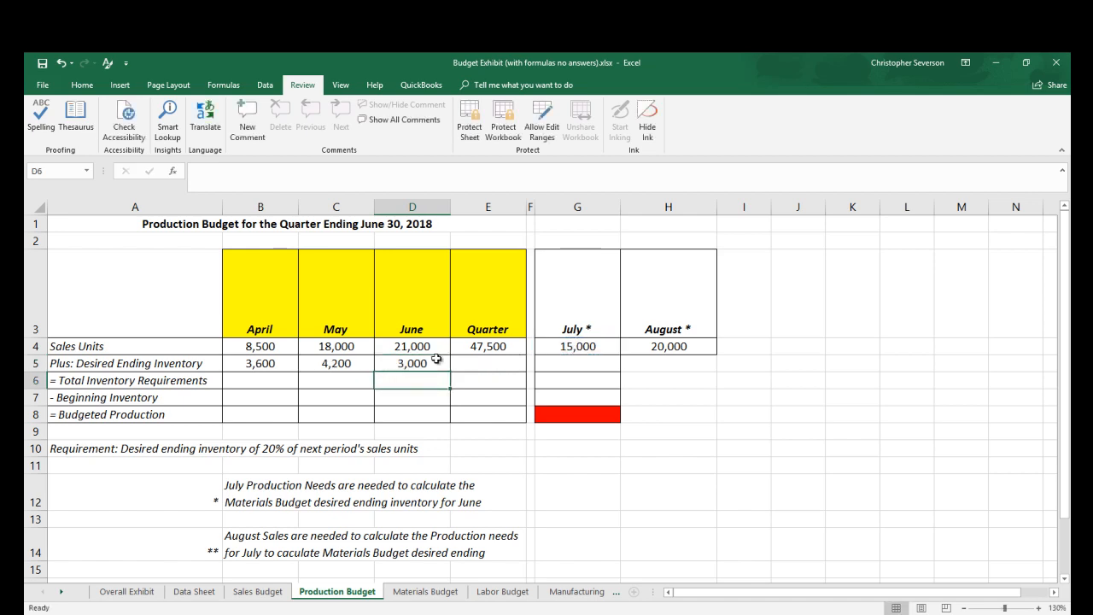
Set the Quarter's desired ending inventory in E5 equal to June's desired ending inventory in D5.
click(488, 362)
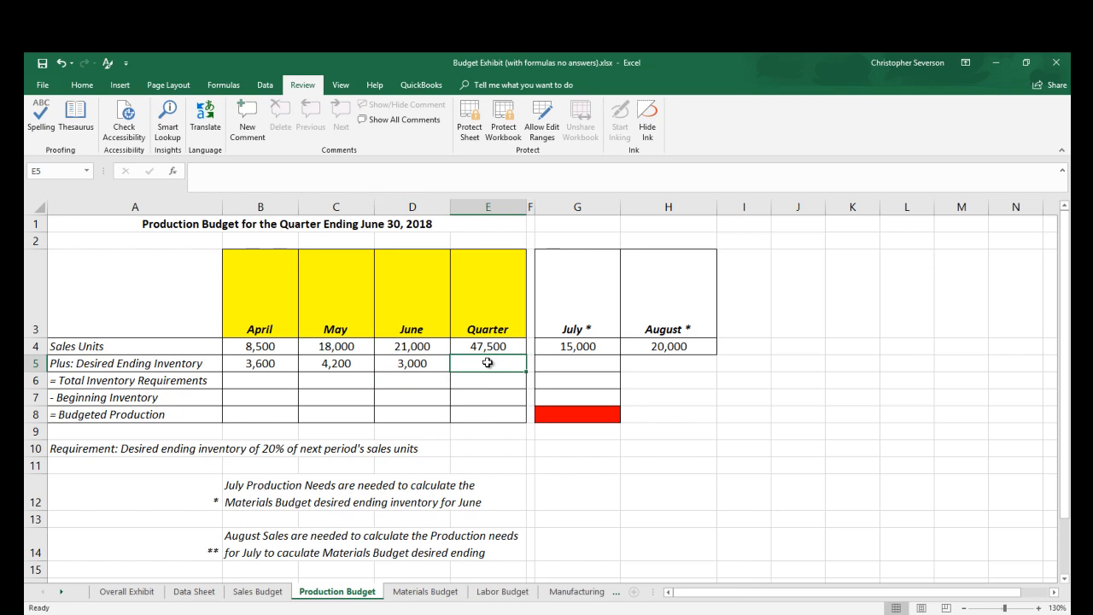
text(=)
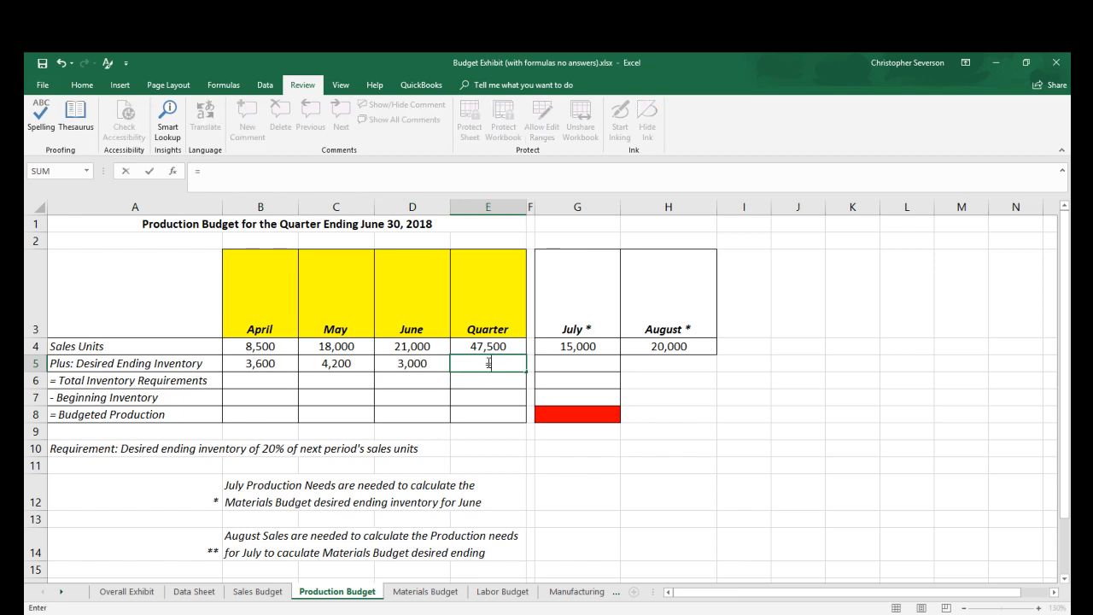
key(Left)
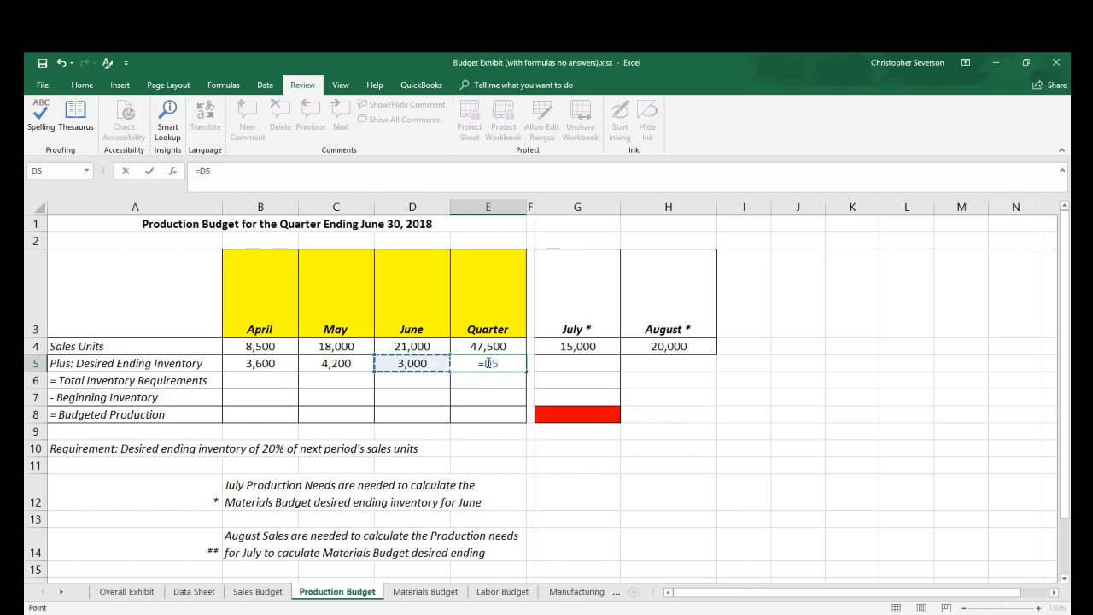
key(Return)
Calculate July's desired ending inventory in G5 as Data Sheet cell D11 times August's sales units in H4.
click(579, 363)
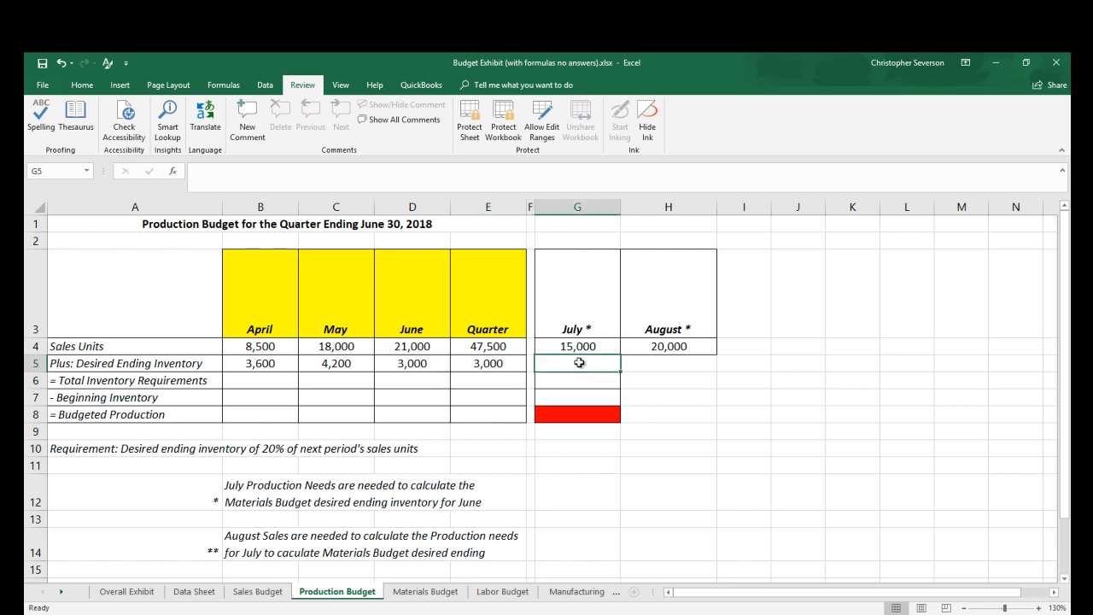
text(=)
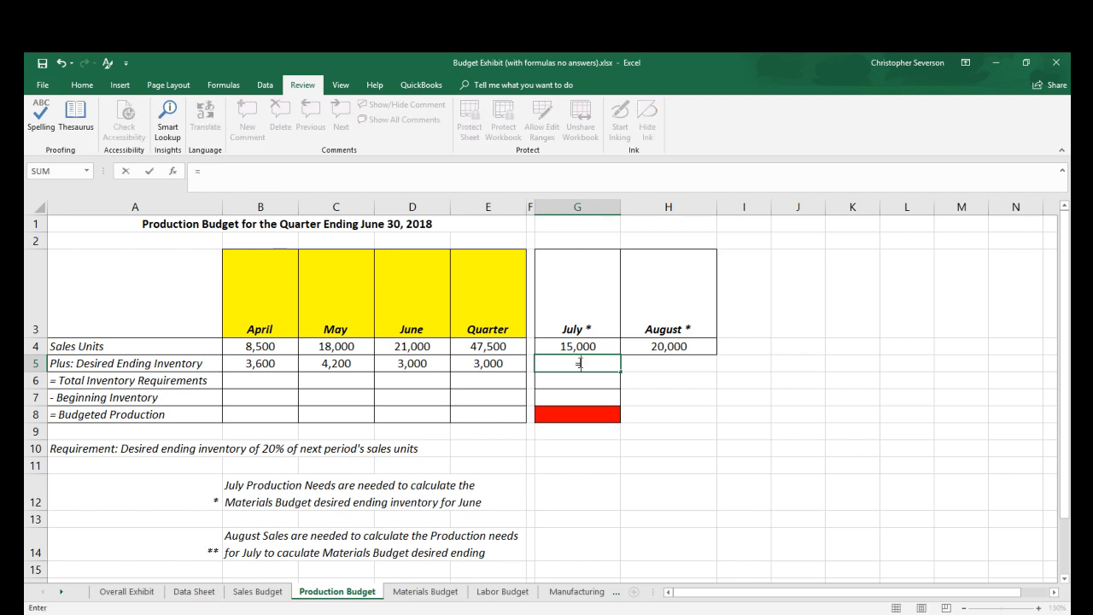
click(196, 592)
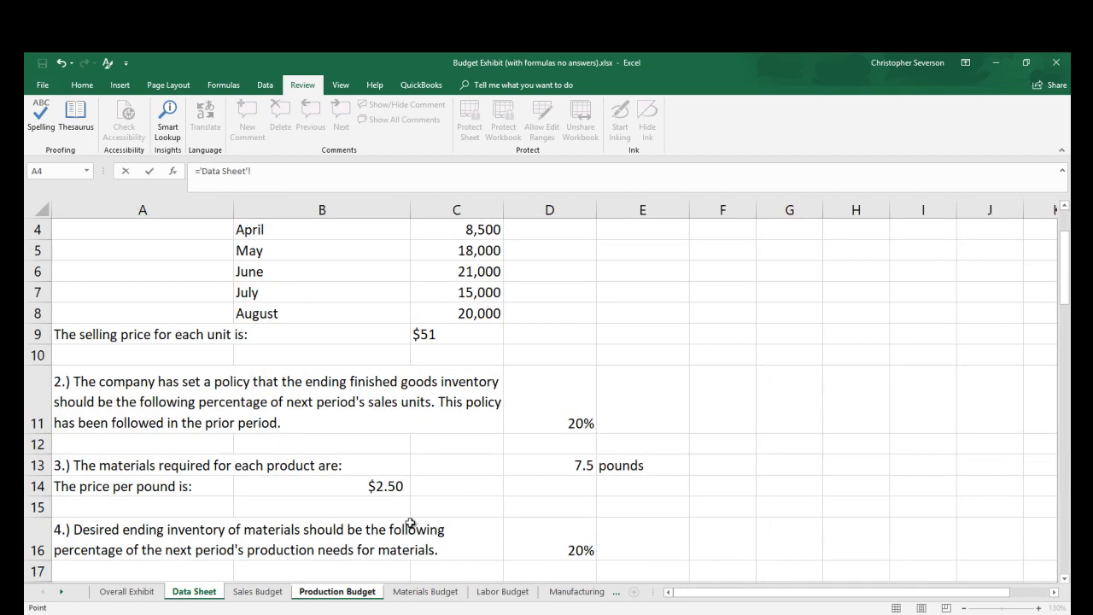
click(564, 411)
text(*)
click(337, 591)
click(651, 346)
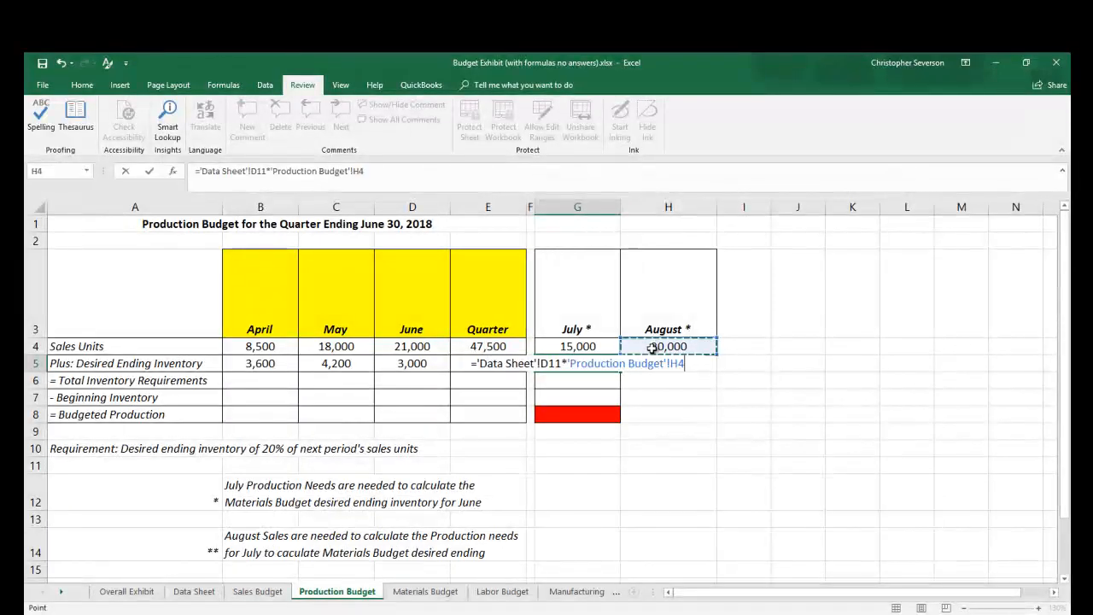
key(Return)
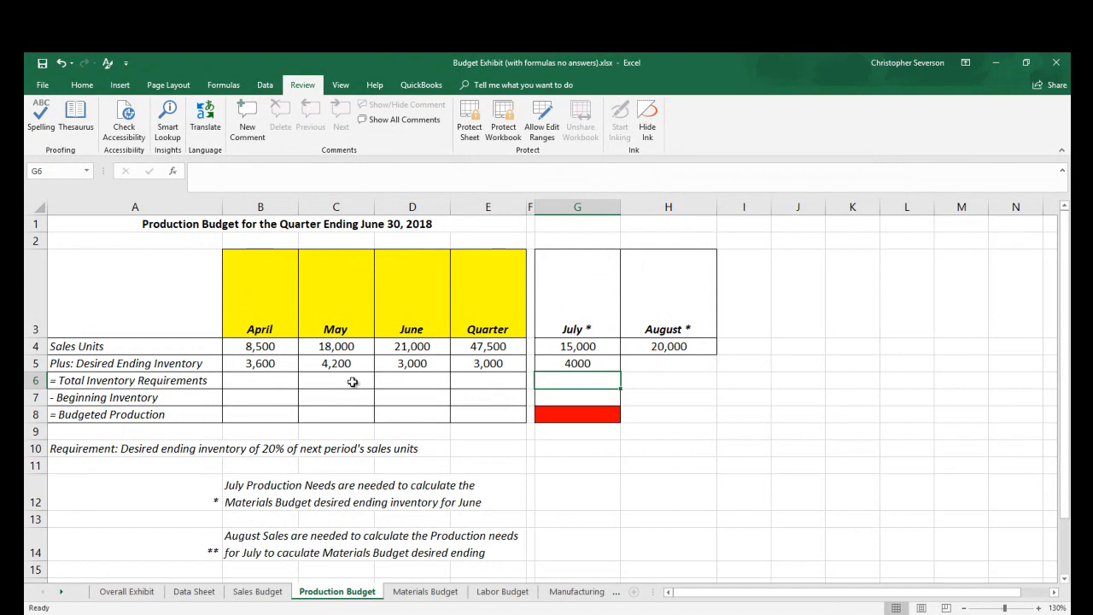
Add April's sales units and desired ending inventory in B6 for total inventory requirements, and fill the formula across through Quarter cell E6.
click(254, 385)
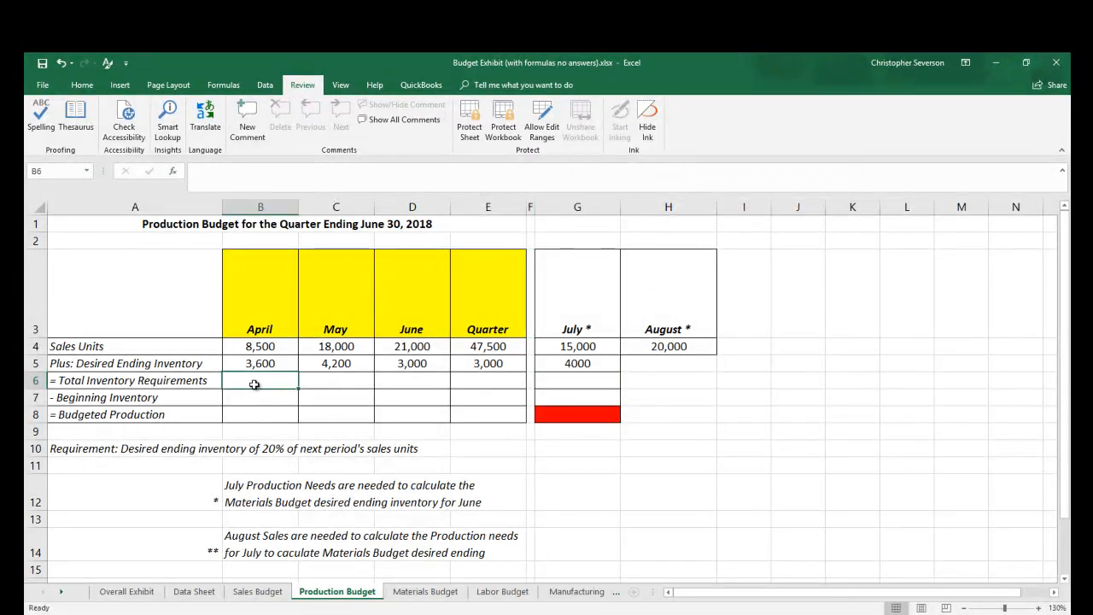
text(=)
key(Up)
key(Up)
text(+)
key(Up)
key(Return)
click(257, 382)
drag(300, 389, 520, 381)
Calculate July's total inventory requirements in G6 by adding July's desired ending inventory and sales units.
click(570, 379)
text(=)
key(Up)
key(Up)
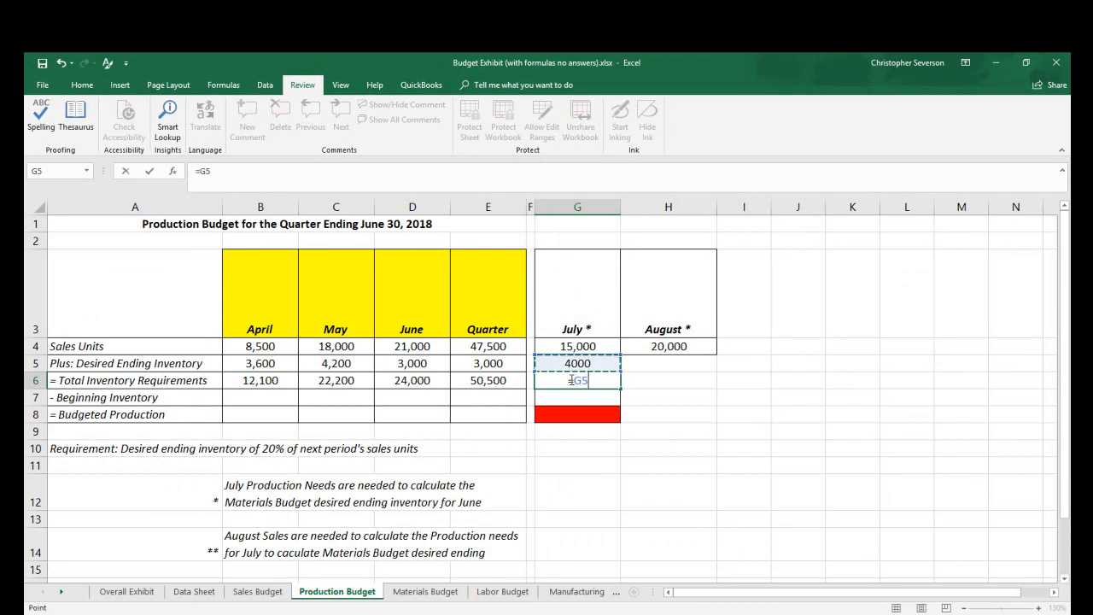
text(+)
key(Up)
key(Return)
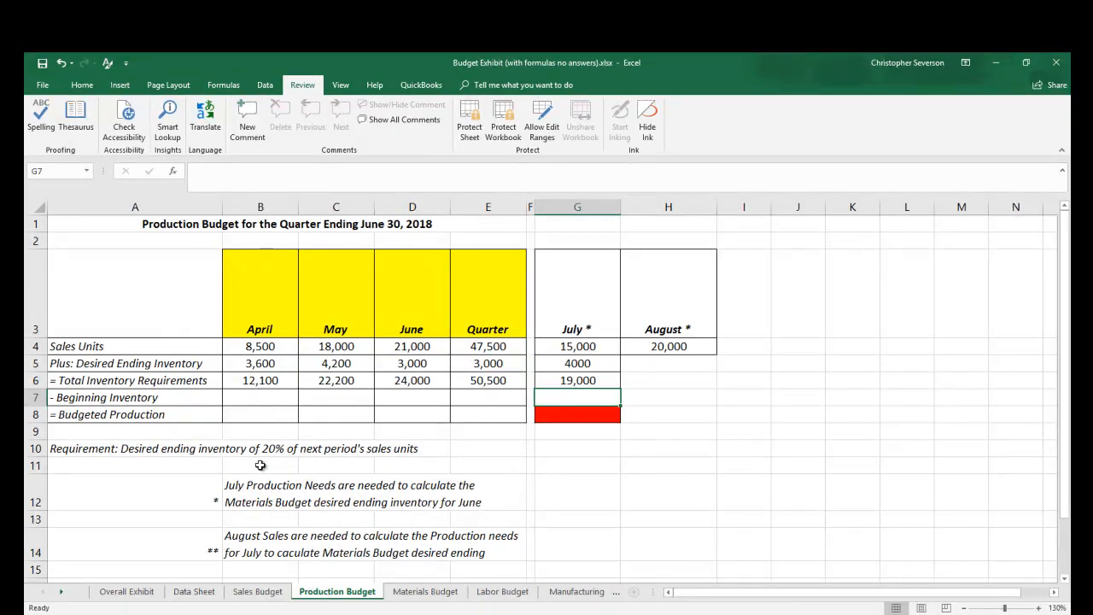
Review the inventory policy on the Data Sheet, and calculate April's beginning inventory in Production Budget B7 as April's sales units times Data Sheet D11.
click(202, 591)
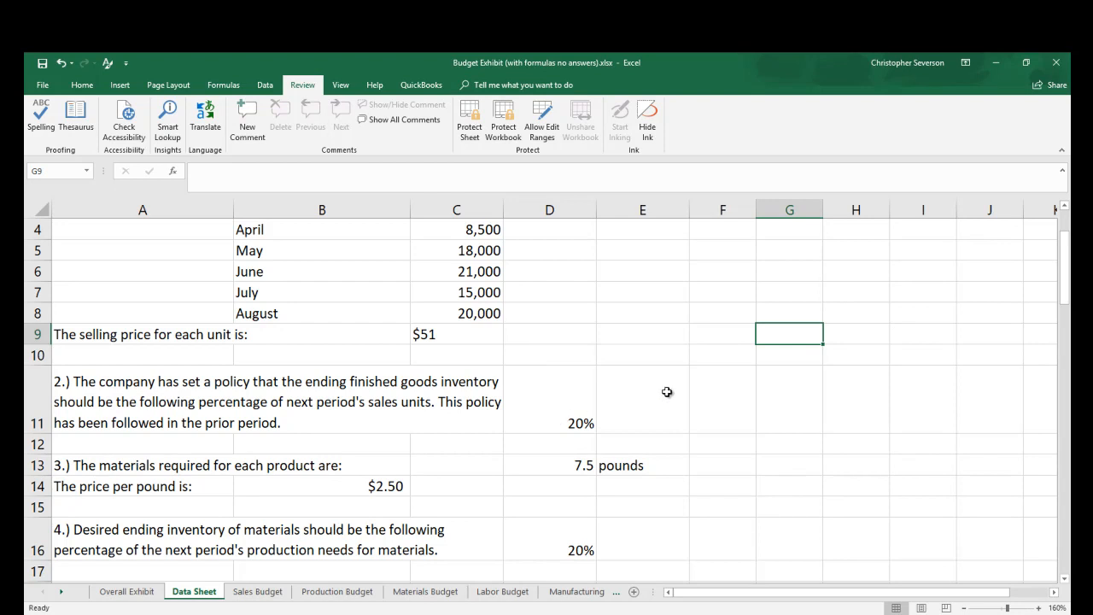
click(340, 593)
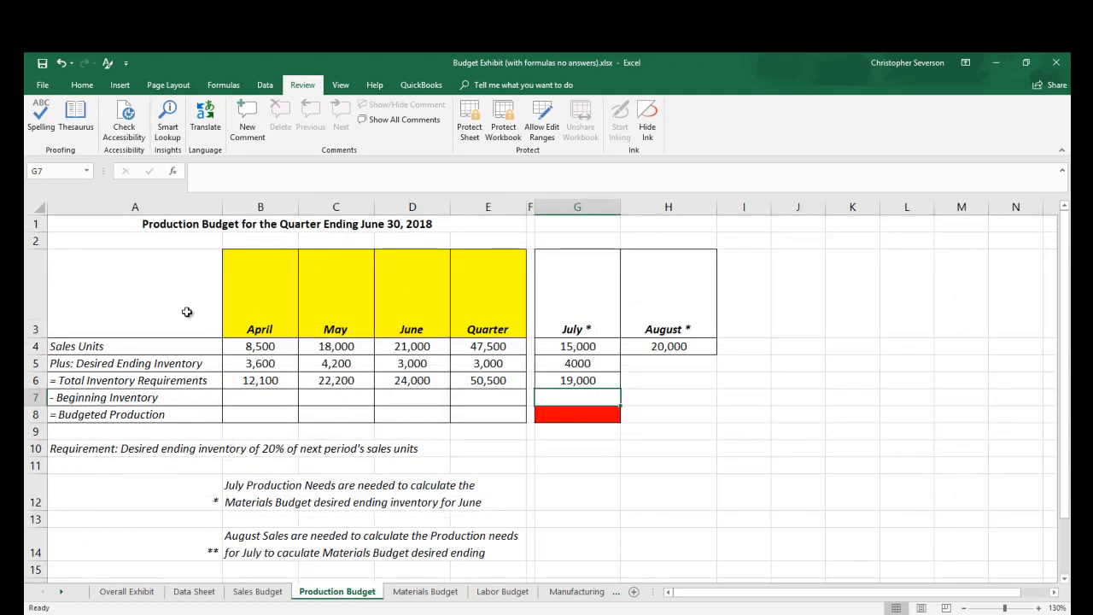
click(248, 398)
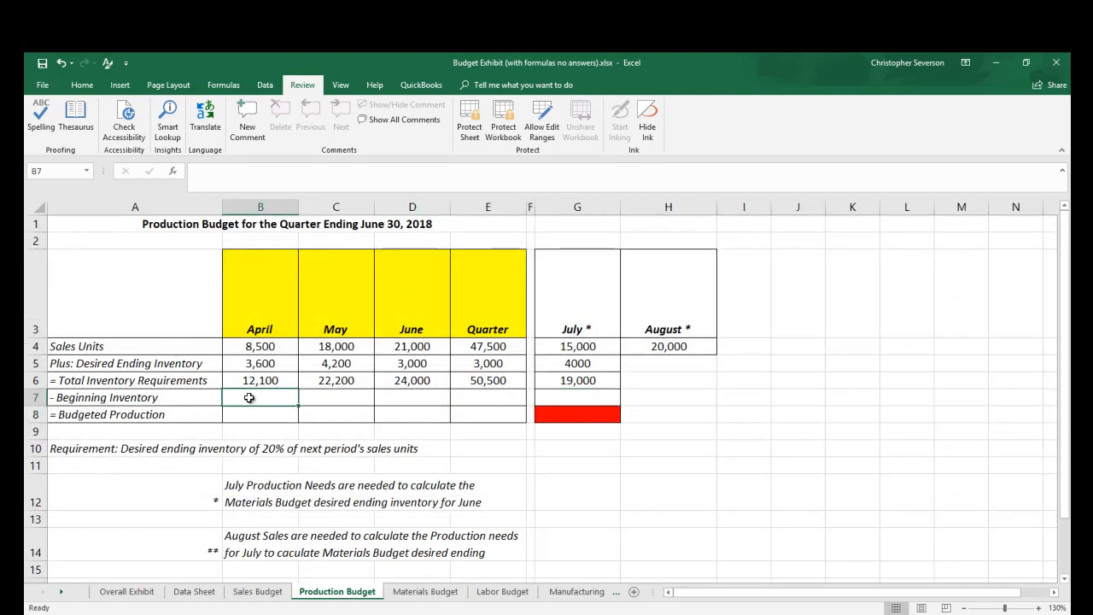
text(=)
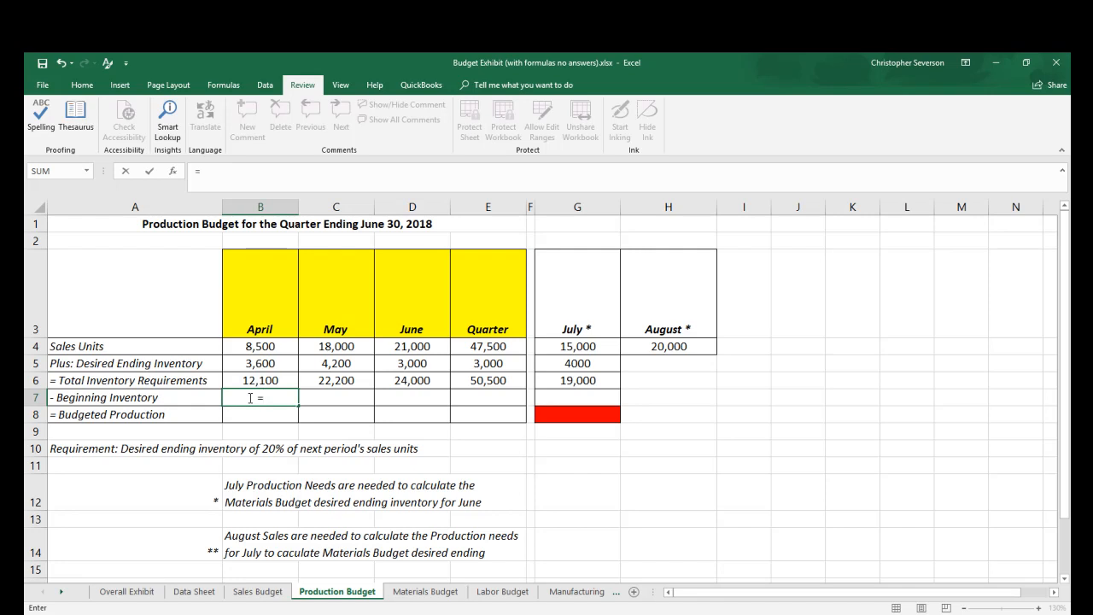
key(Up)
key(Up)
key(Up)
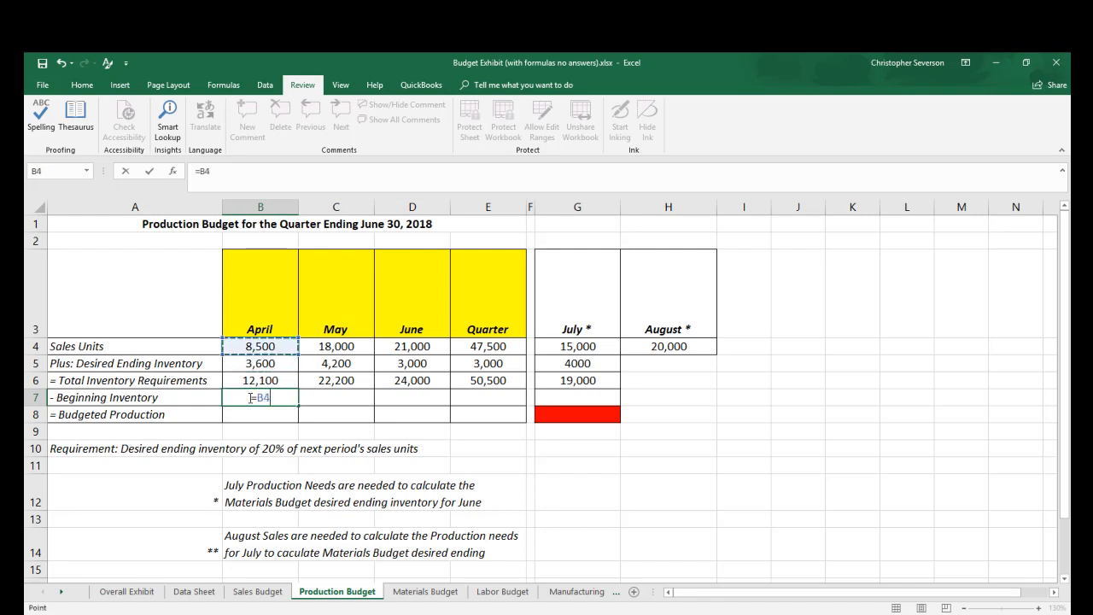
text(*)
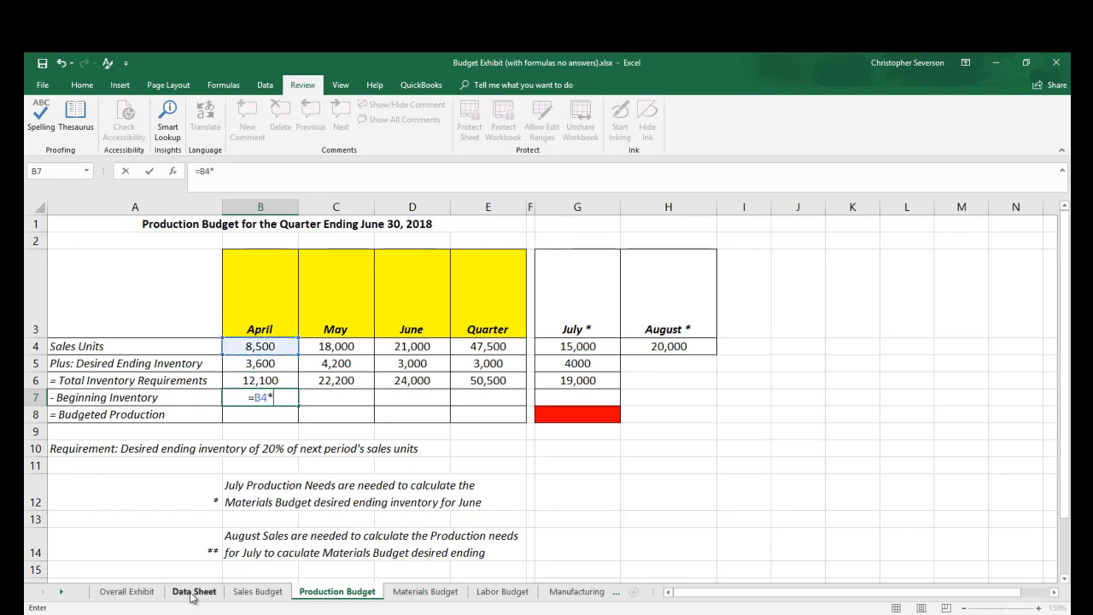
click(193, 592)
click(557, 415)
key(Return)
click(270, 399)
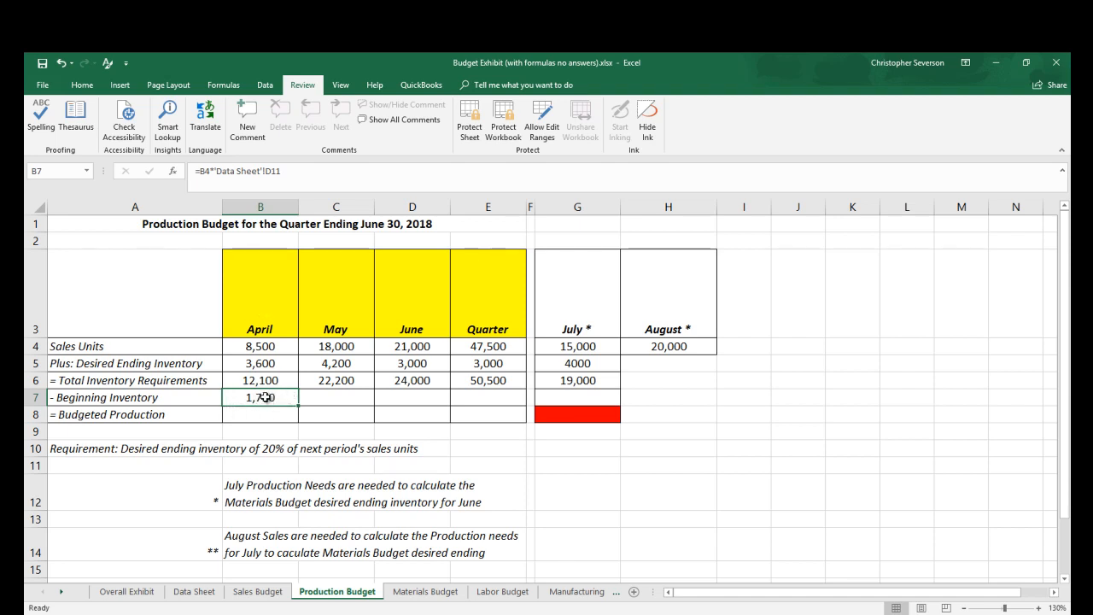
Calculate May's beginning inventory in C7 as Data Sheet cell D11 times June's sales units in D4.
click(330, 397)
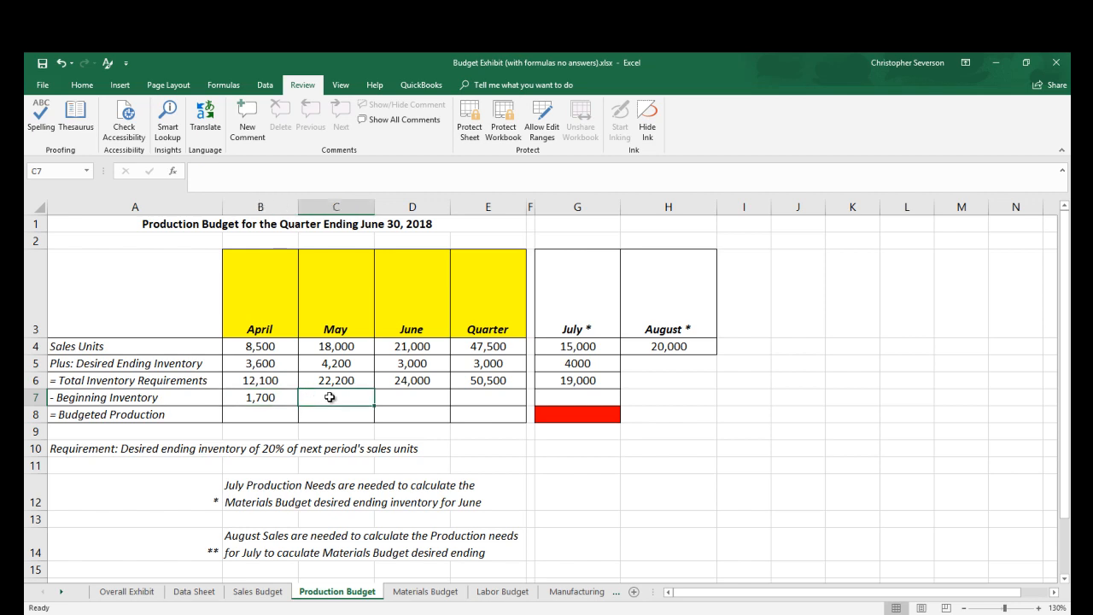
text(=)
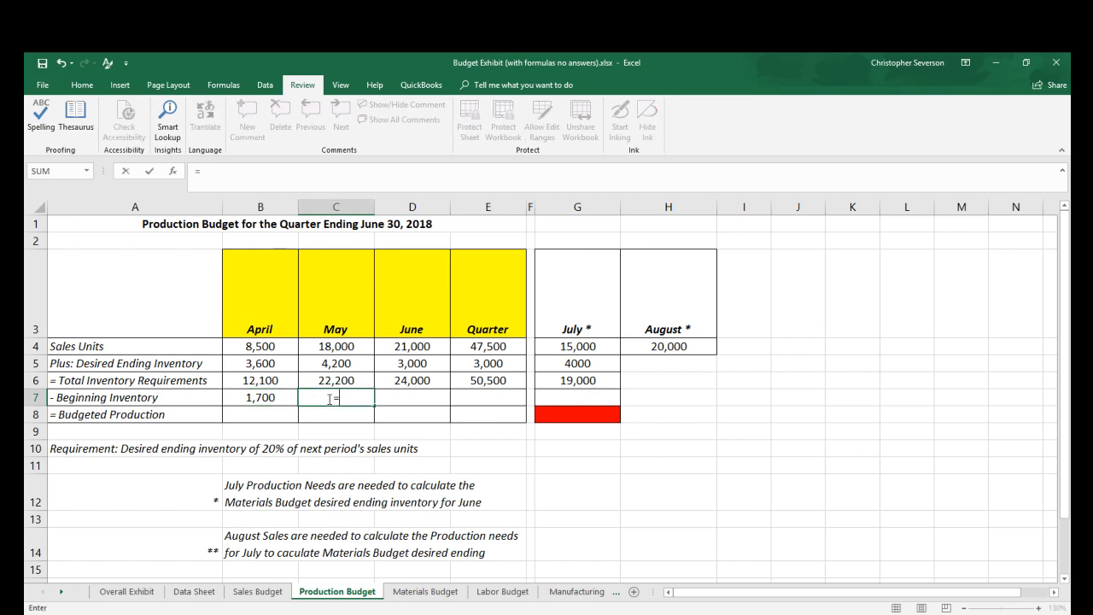
click(193, 591)
click(533, 417)
text(*)
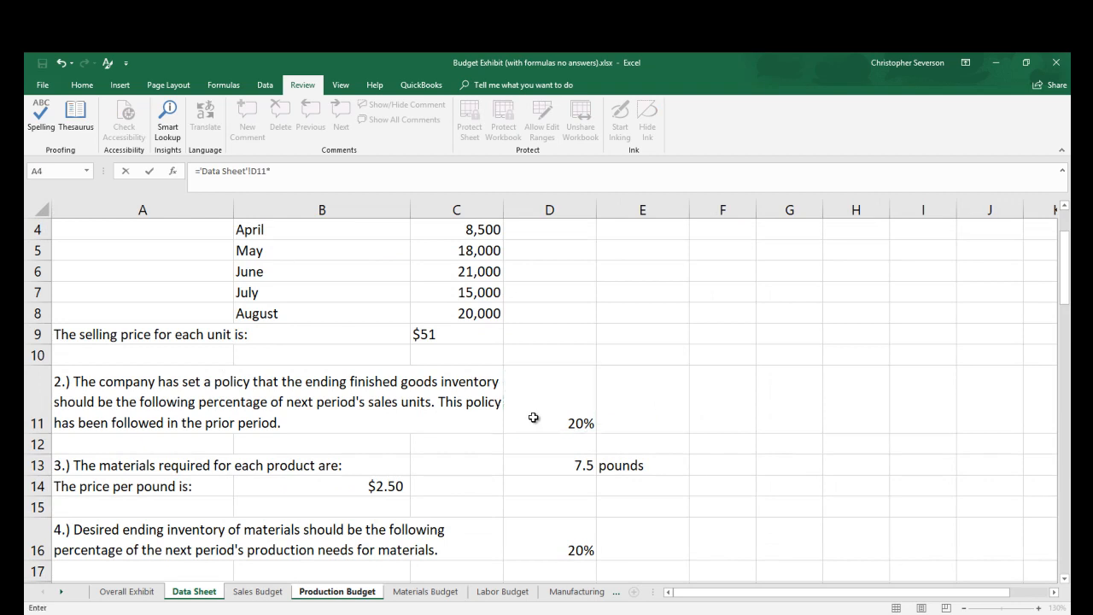
click(351, 591)
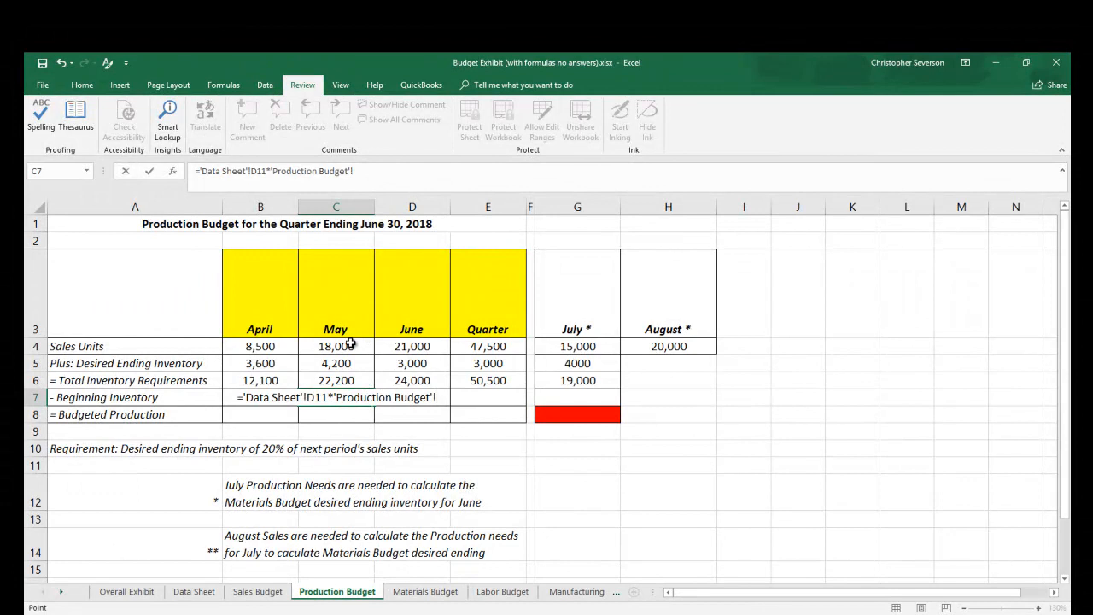
click(403, 346)
key(Return)
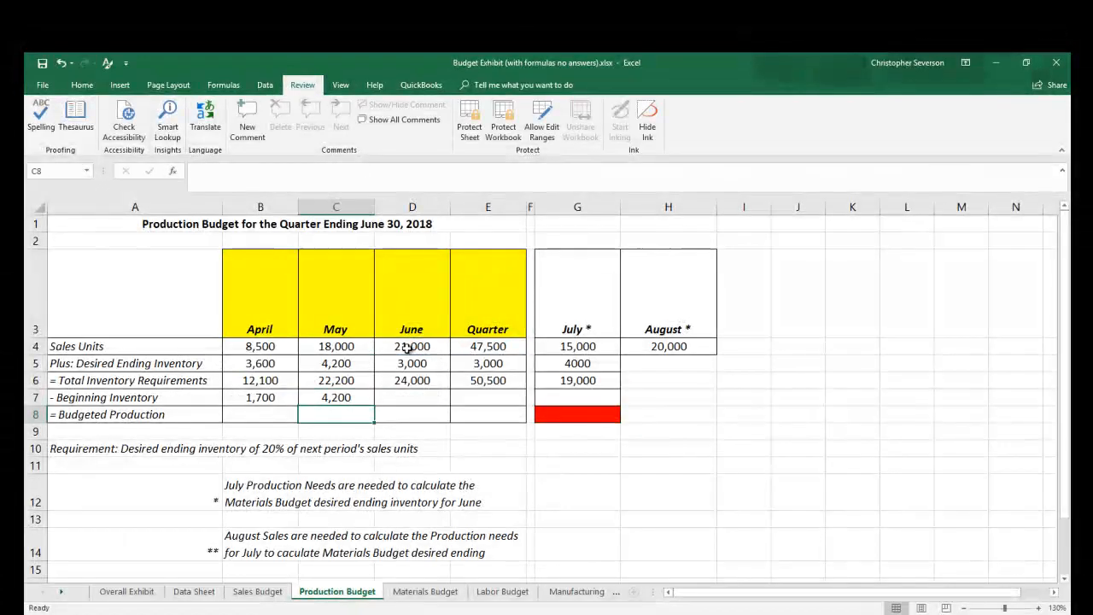
Calculate June's beginning inventory in D7 as Data Sheet cell D11 times July's sales units in G4.
click(401, 396)
text(=)
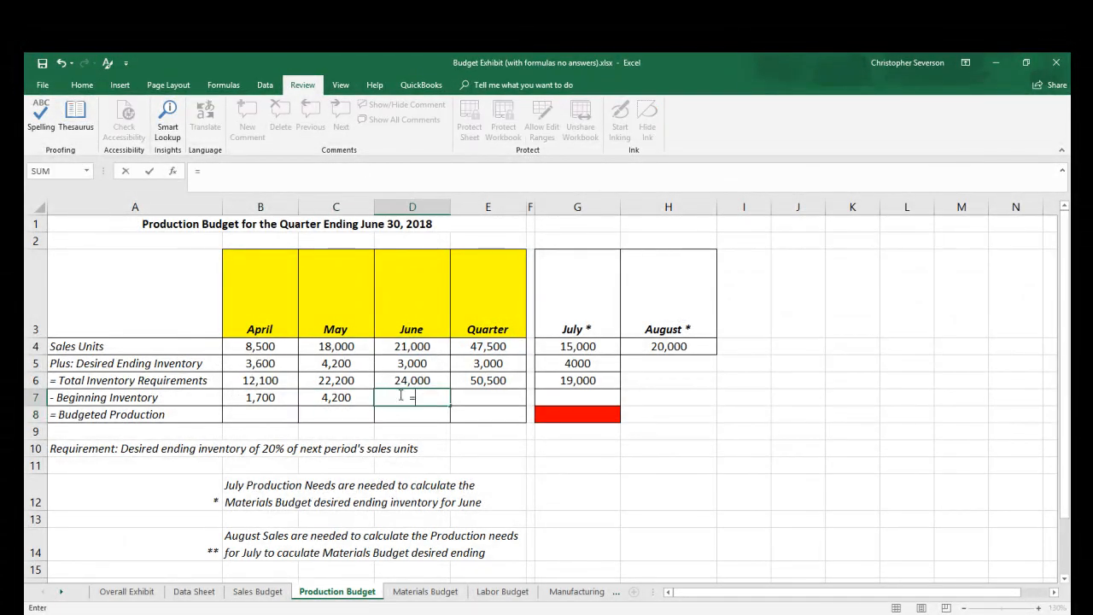
click(194, 591)
click(561, 427)
text(*)
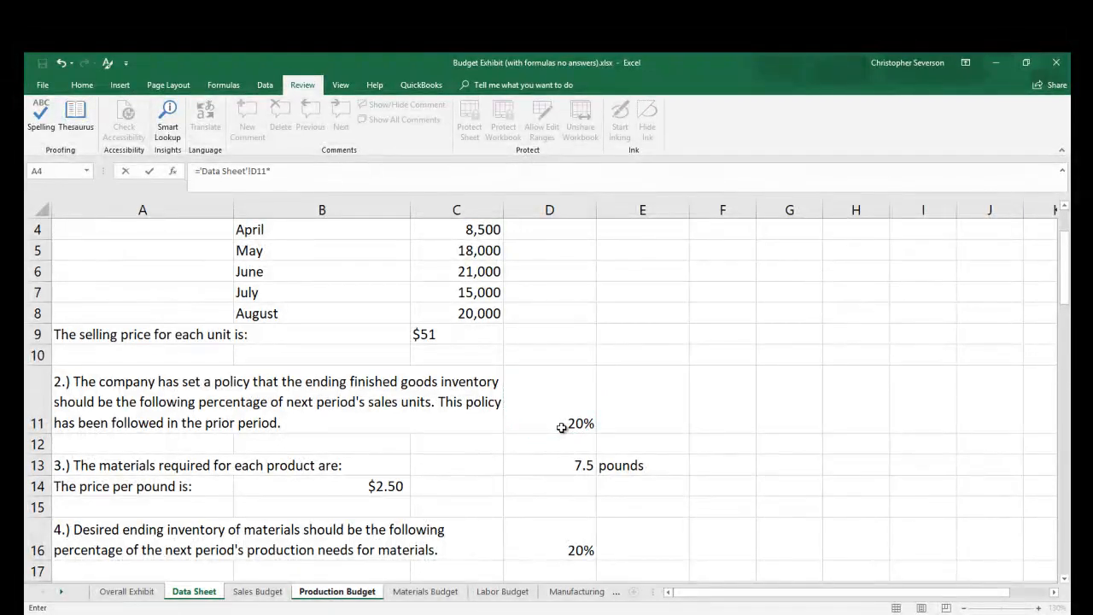
click(337, 591)
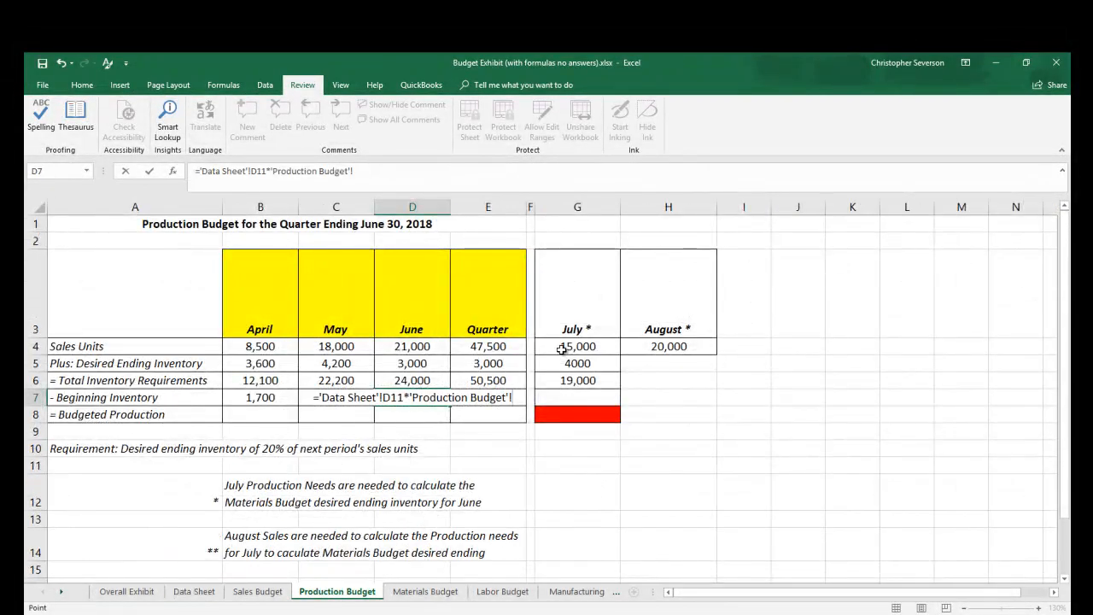
click(561, 349)
key(Return)
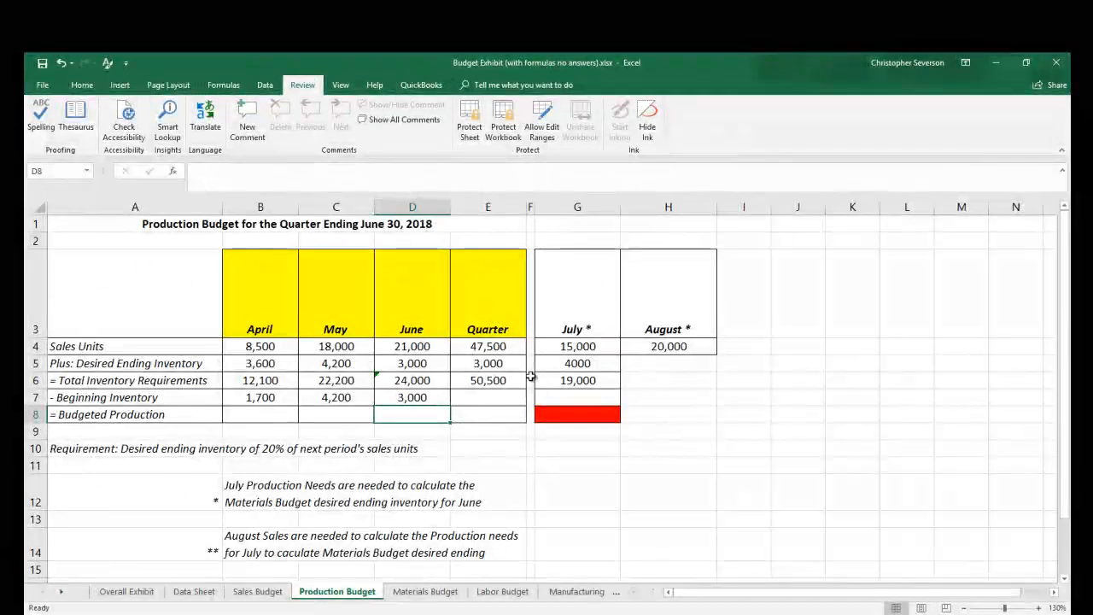
Calculate July's beginning inventory in G7 as Data Sheet cell D11 times August's sales units in H4.
click(574, 397)
text(=)
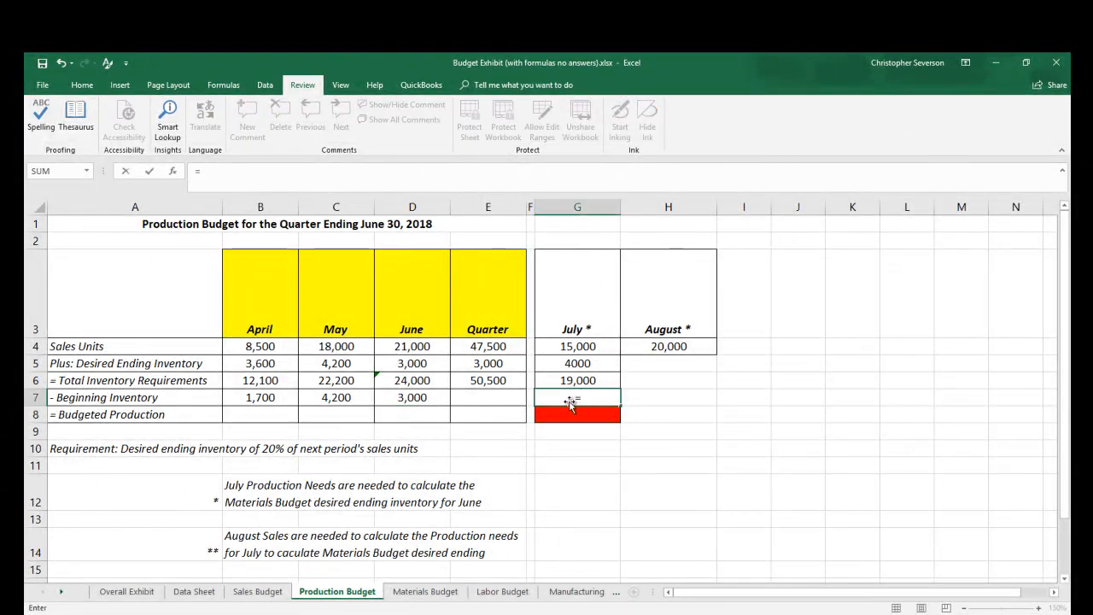
click(191, 600)
click(563, 409)
text(*)
click(337, 591)
click(658, 348)
key(Return)
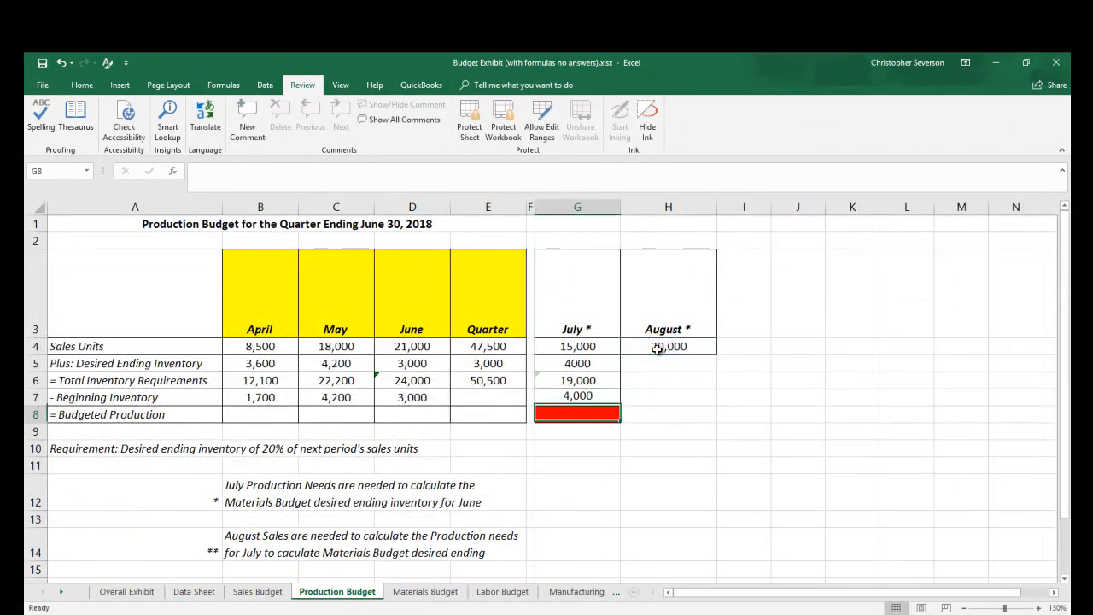
Set the Quarter's beginning inventory in E7 equal to April's beginning inventory in B7.
click(484, 397)
text(=S)
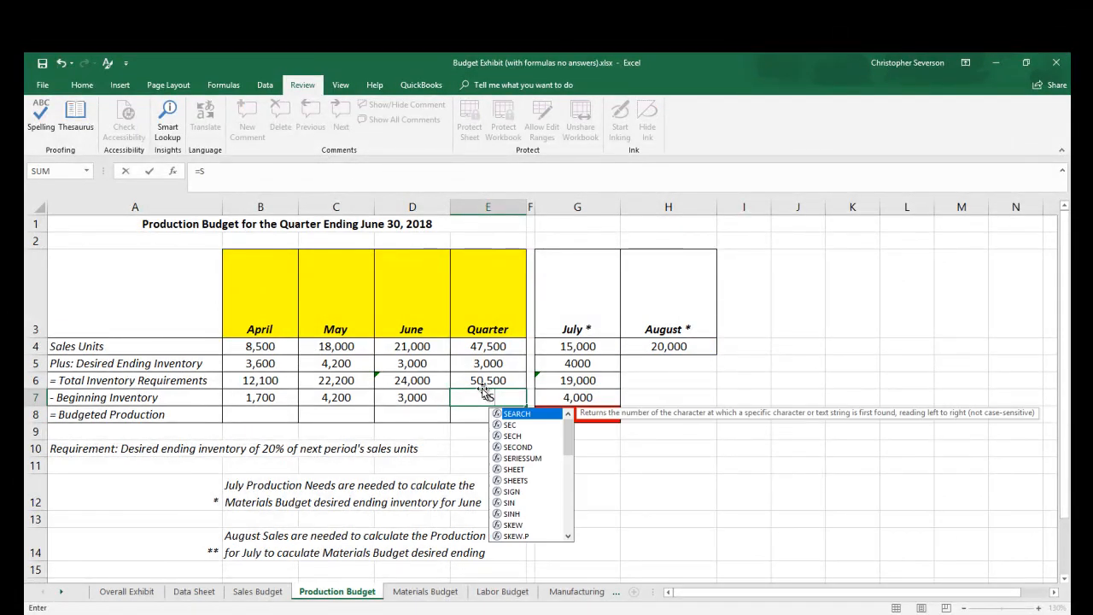
key(BackSpace)
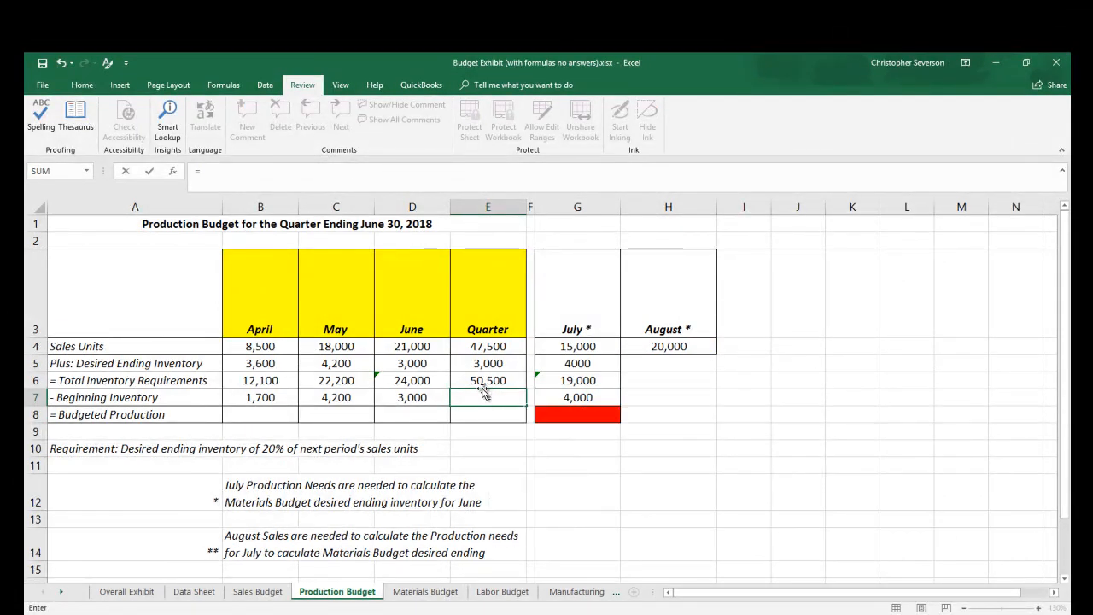
click(273, 396)
key(Return)
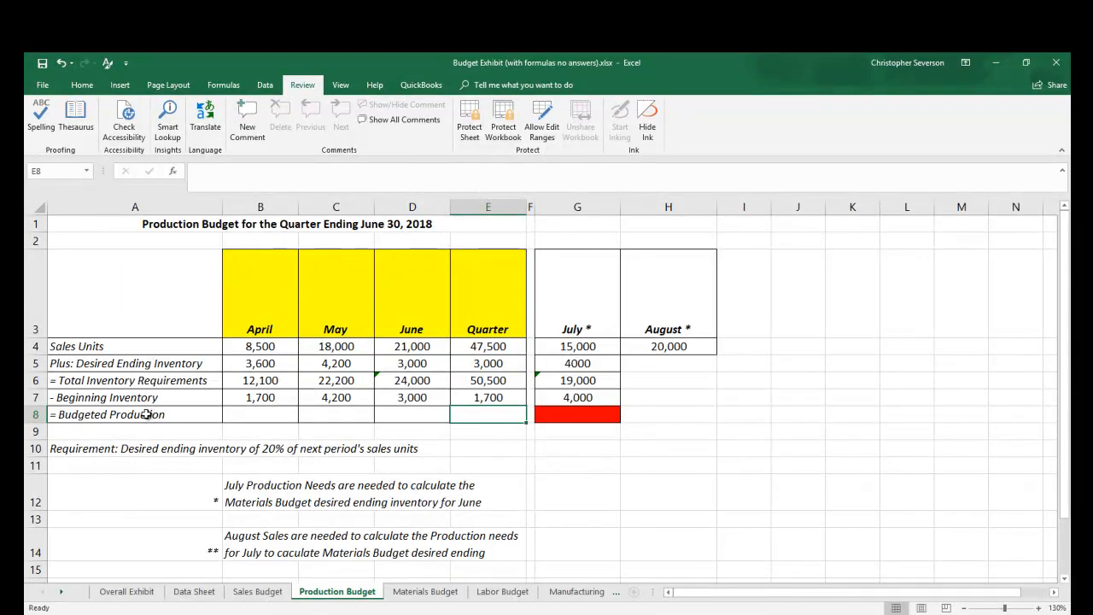
Calculate April's budgeted production in B8 as total inventory requirements minus beginning inventory, and fill the formula across through Quarter cell E8.
click(236, 415)
text(=)
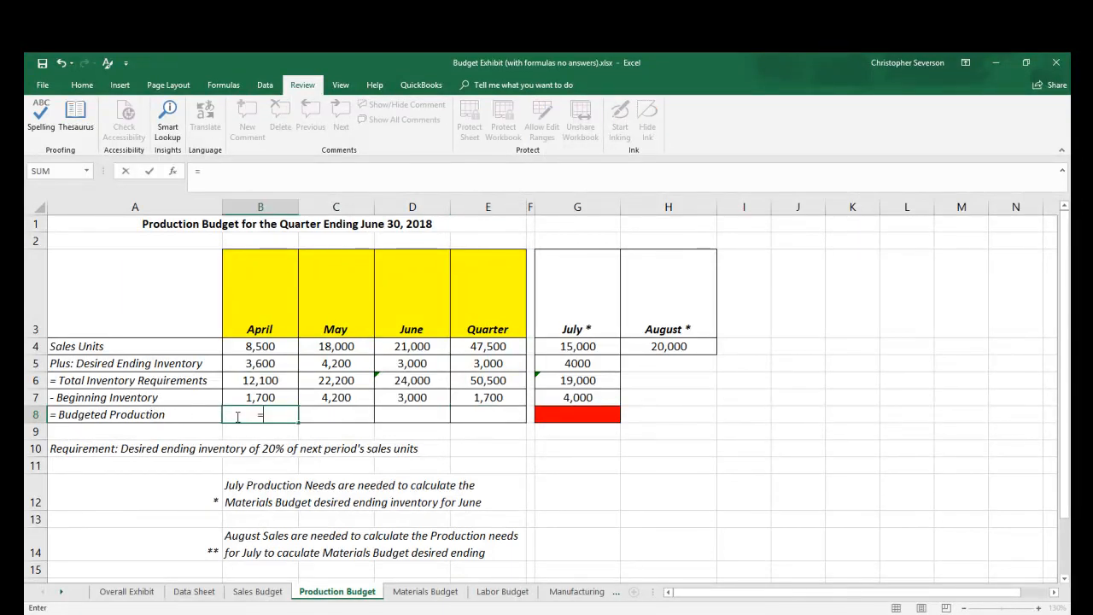
key(Up)
key(Up)
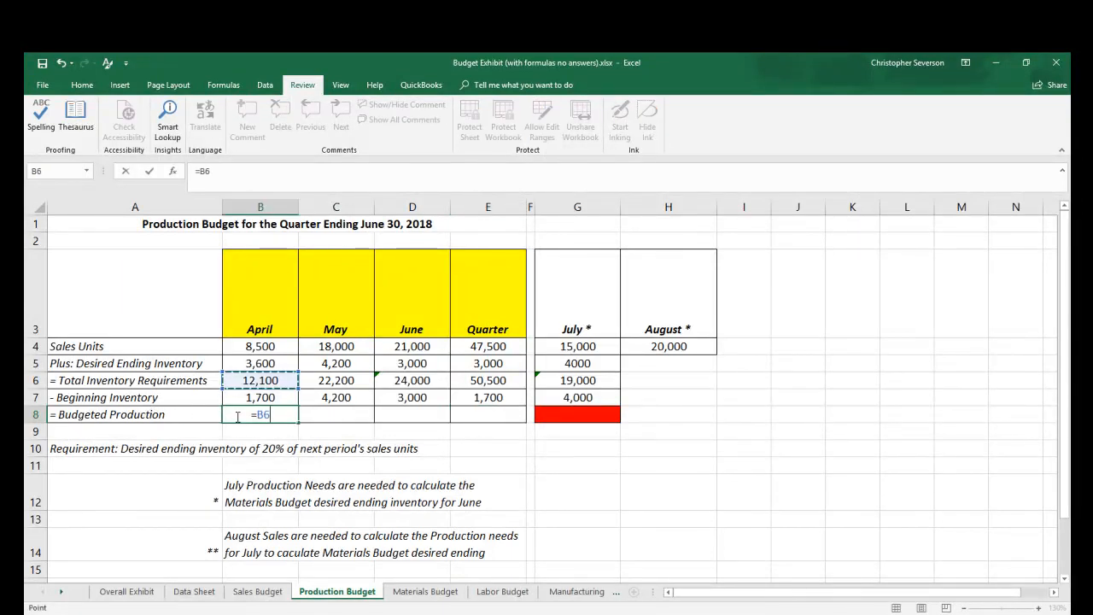
text(-)
key(Up)
key(Return)
click(278, 415)
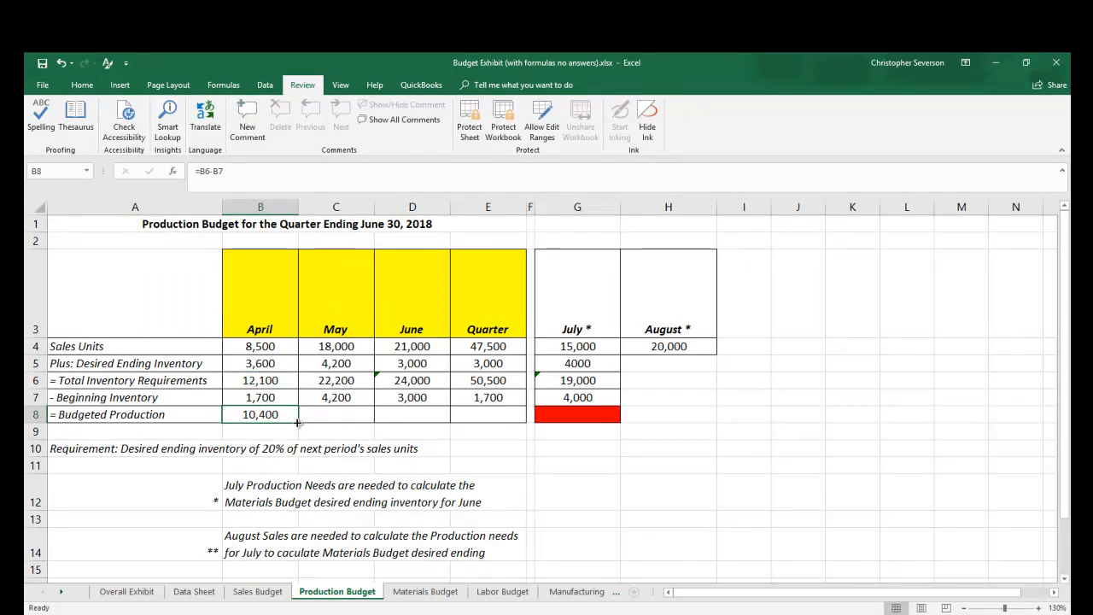
drag(299, 422, 429, 423)
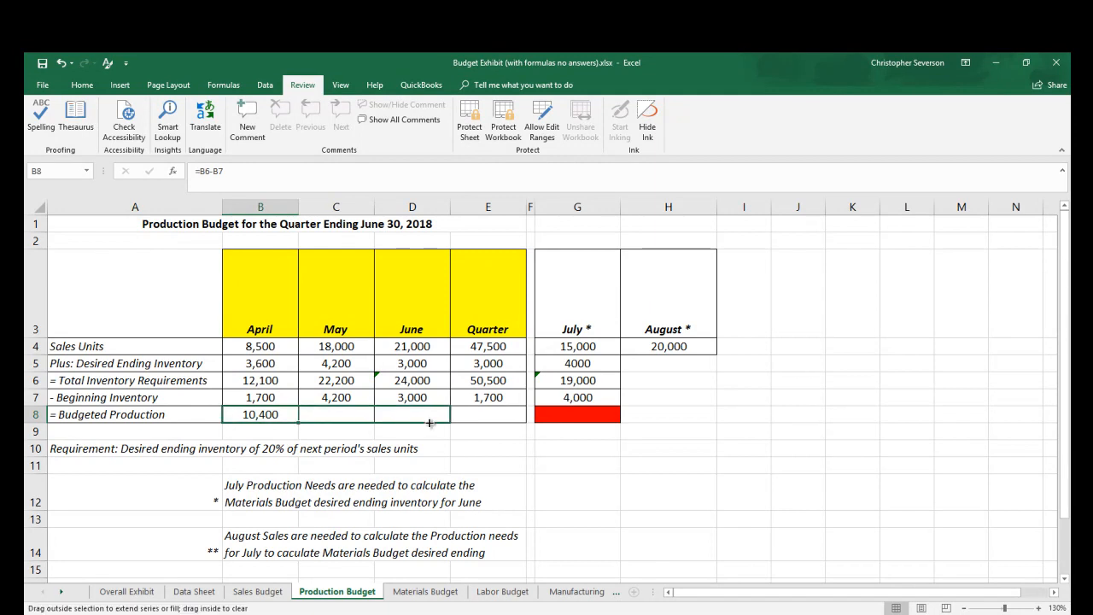
drag(429, 422, 490, 422)
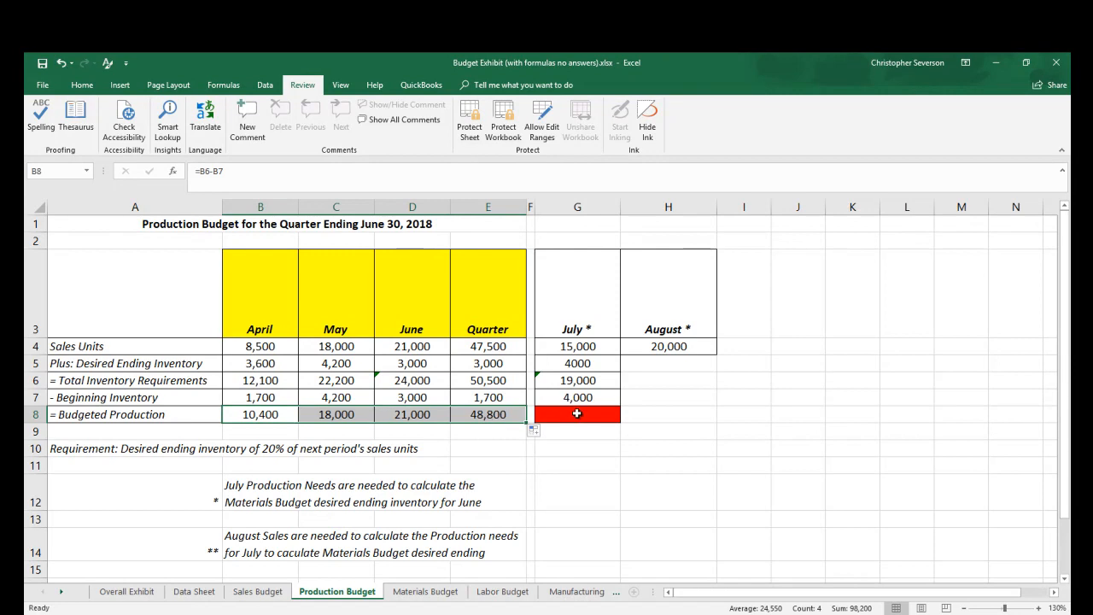
Calculate July's budgeted production in G8 by subtracting beginning inventory in G7 from total inventory requirements in G6.
click(577, 413)
text(=)
key(Up)
key(Up)
text(-)
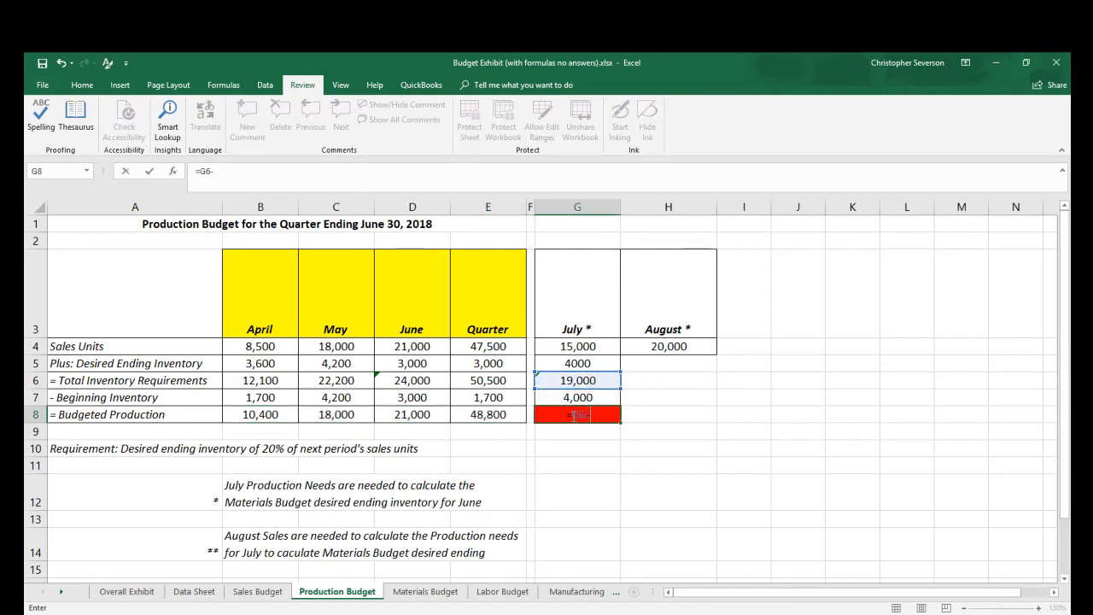
key(Up)
key(Return)
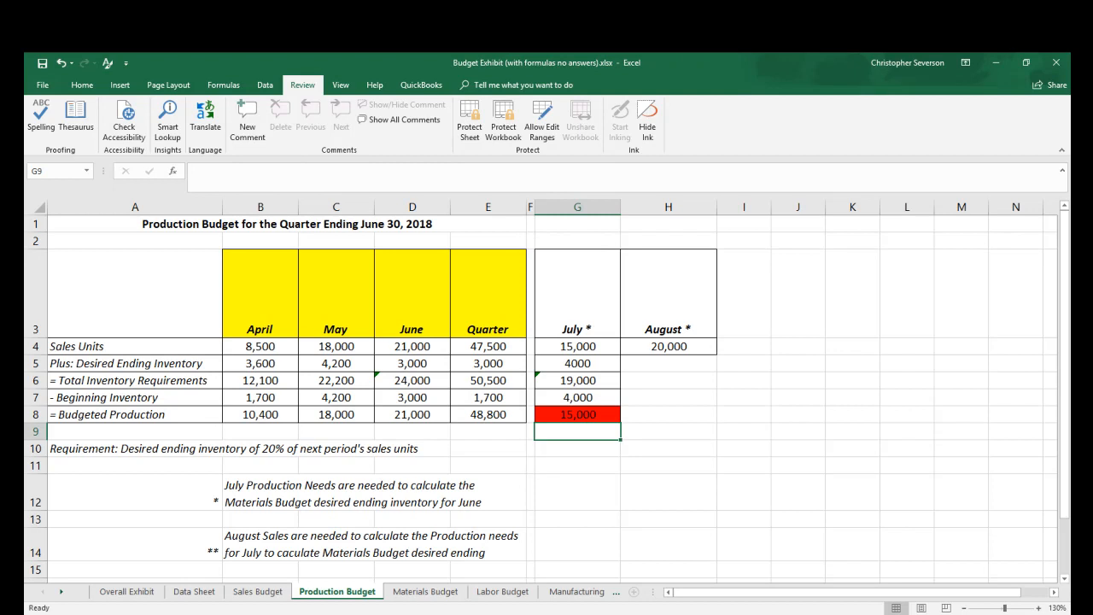
Link April's budgeted units to produce in Materials Budget B4 to Production Budget cell B8, and fill the formula across through Quarter cell E4.
key(ctrl+Page_Down)
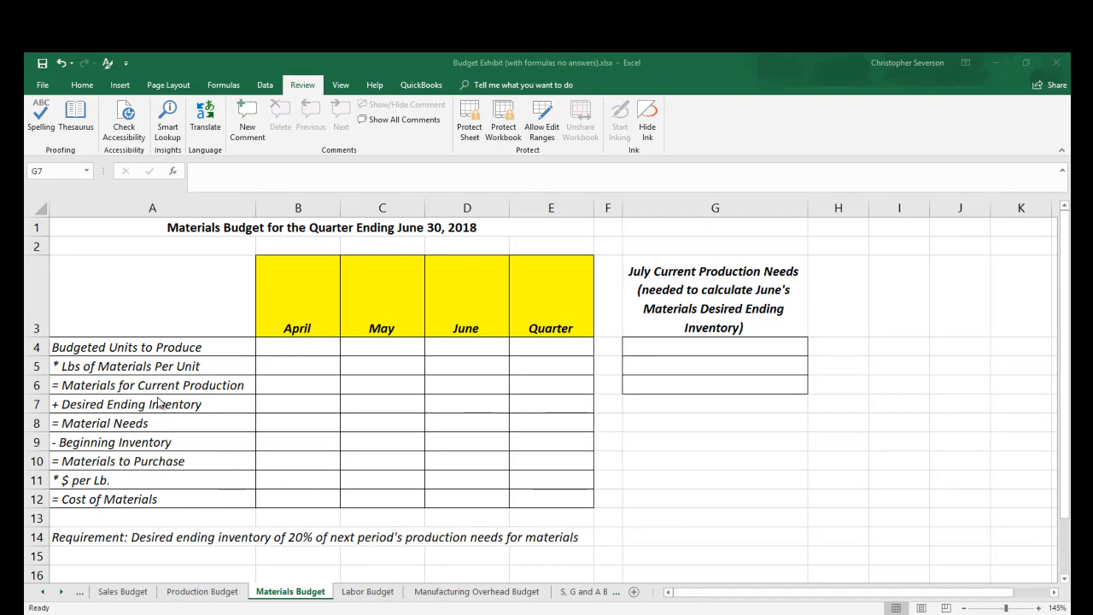
click(300, 346)
text(=)
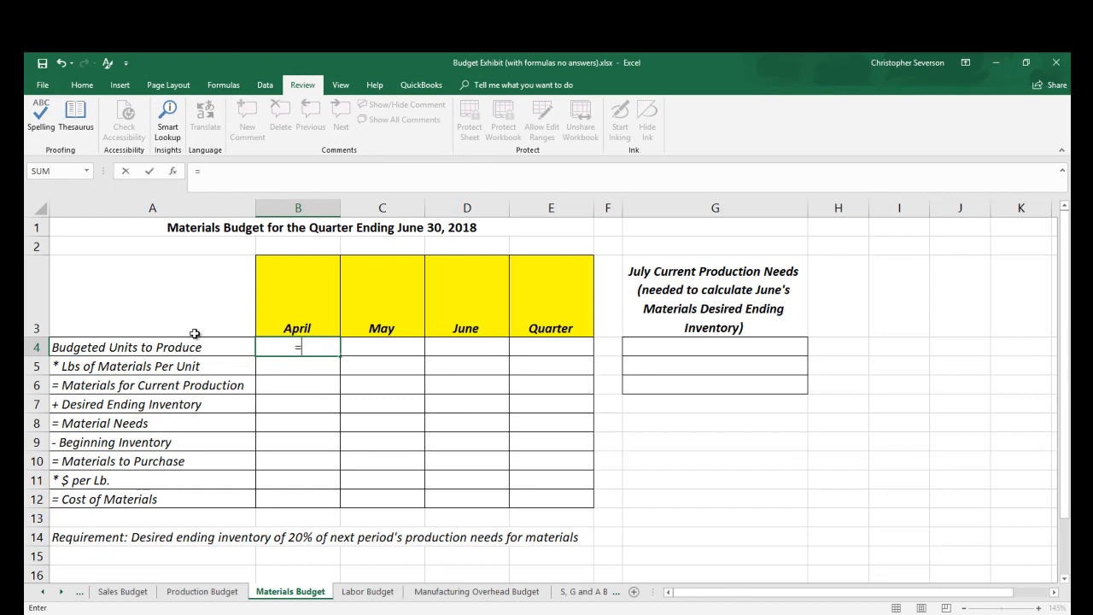
click(192, 593)
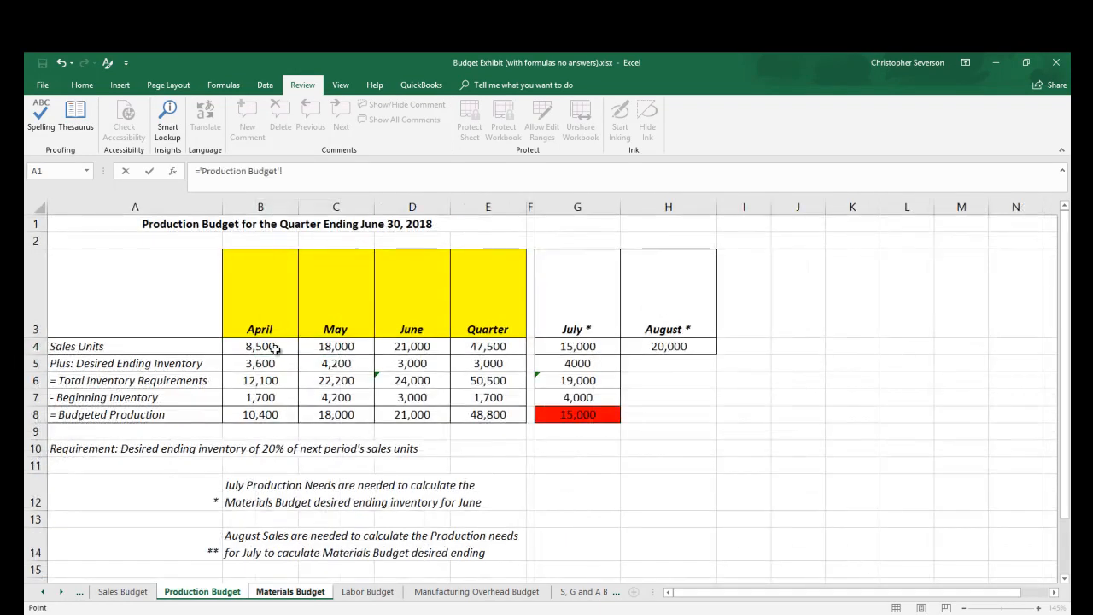
click(257, 416)
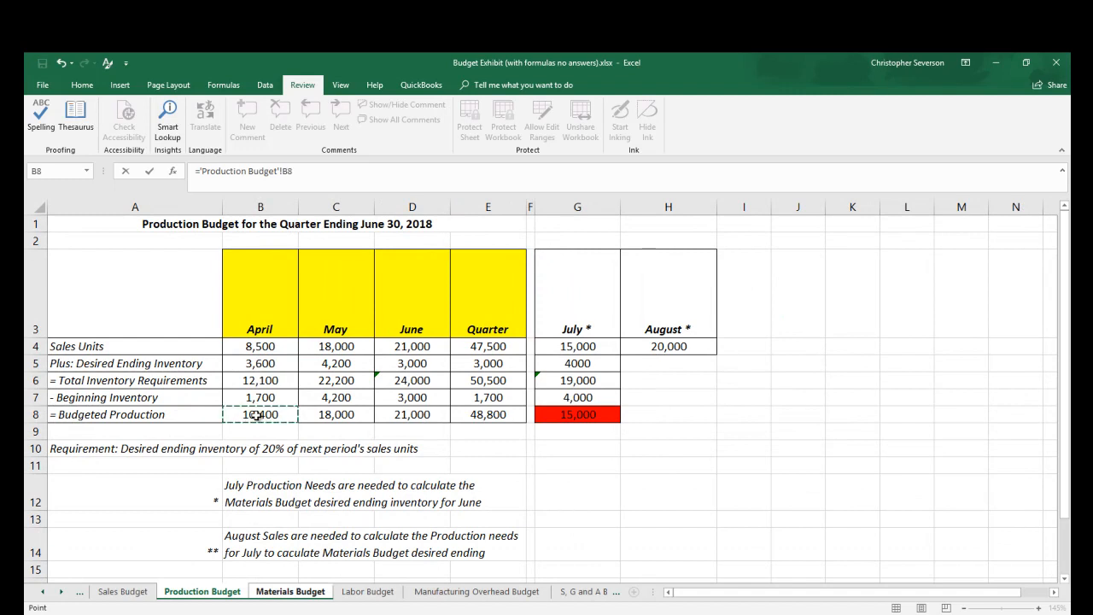
key(Return)
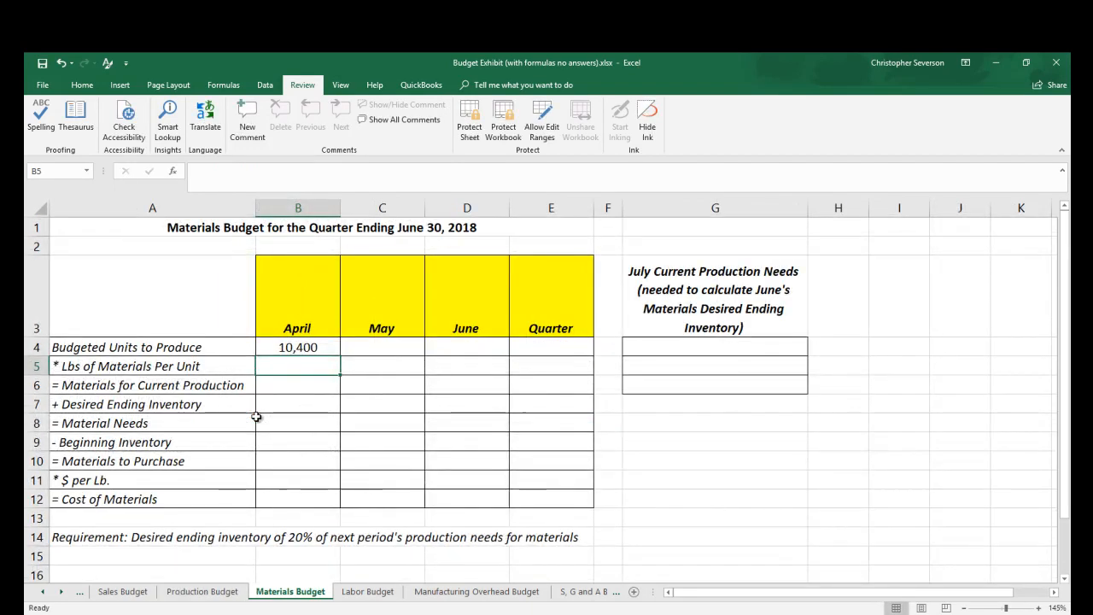
click(325, 348)
drag(340, 356, 555, 356)
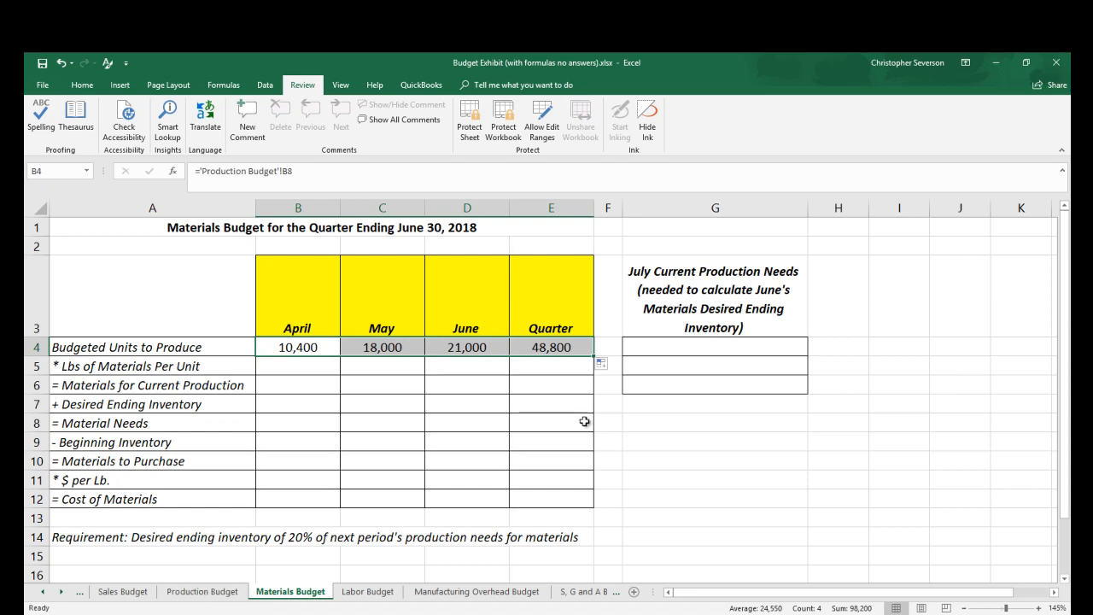
Link July's budgeted units to produce in Materials Budget G4 to July's budgeted production in Production Budget cell G8.
click(672, 345)
text(=)
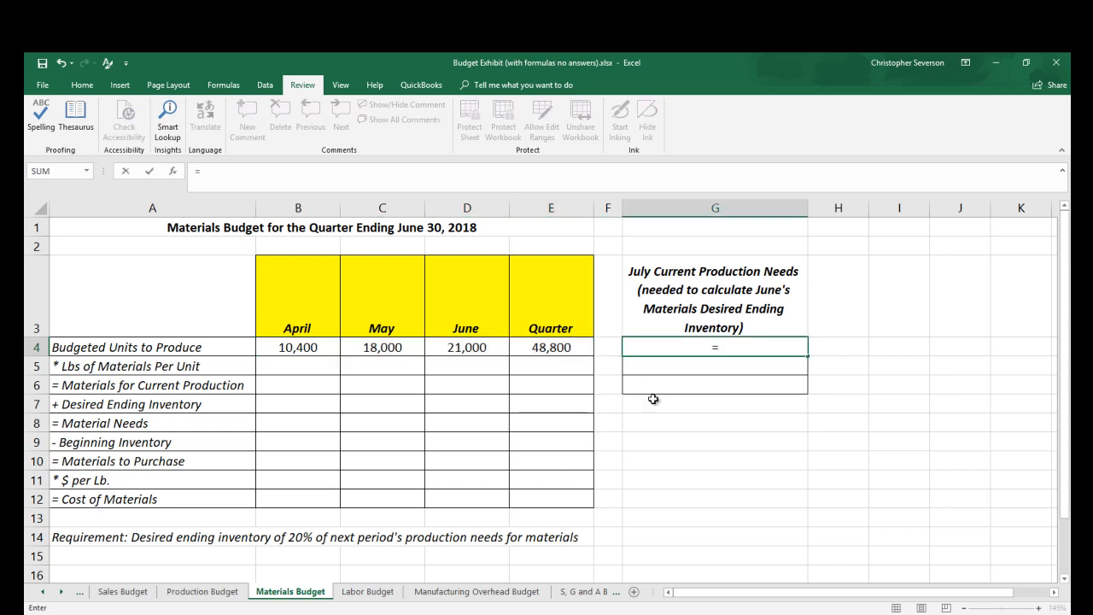
click(229, 594)
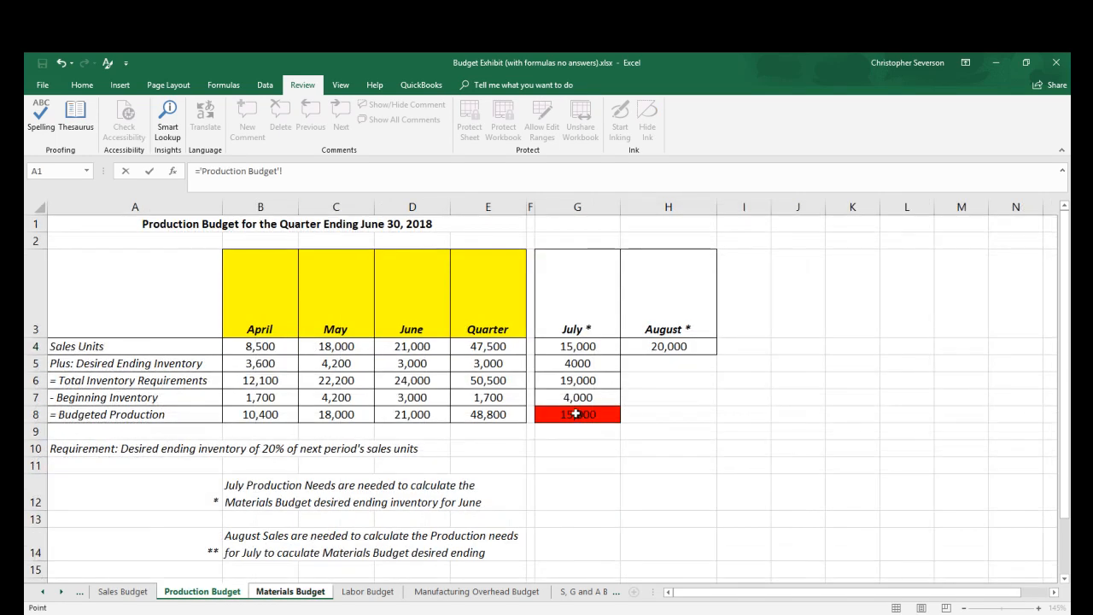
click(575, 416)
key(Return)
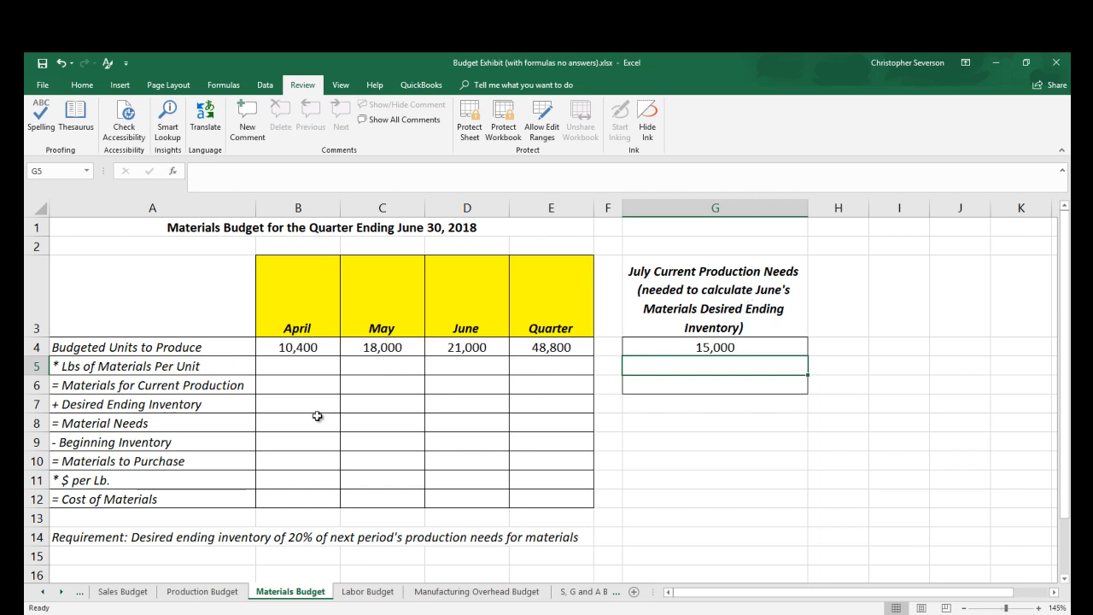
Link April's pounds of materials per unit in Materials Budget B5 to Data Sheet cell D13.
click(328, 368)
text(=)
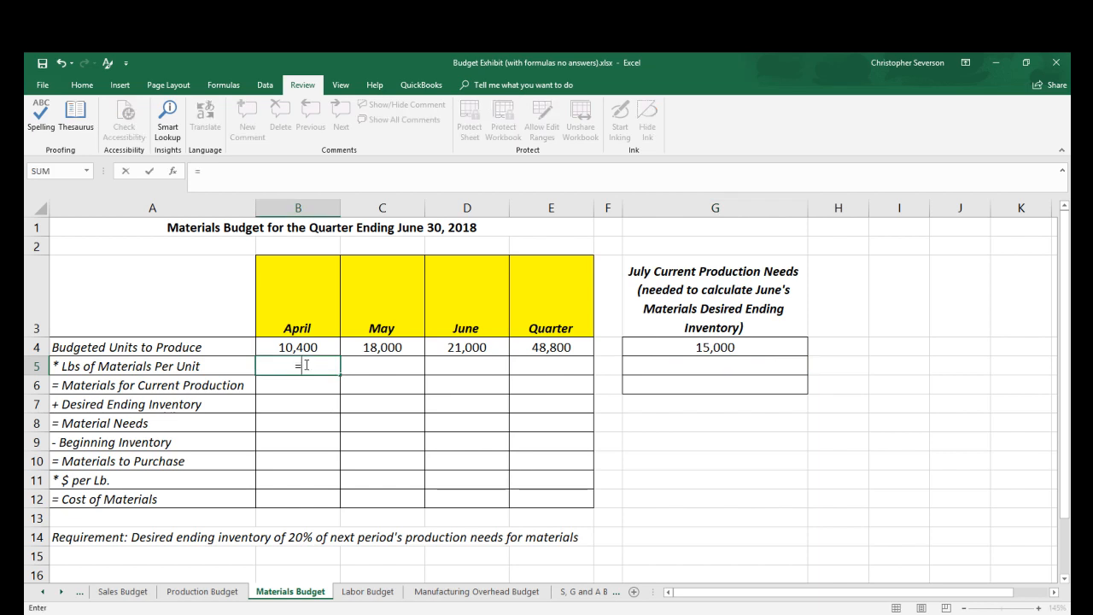
click(41, 592)
click(41, 592)
click(198, 593)
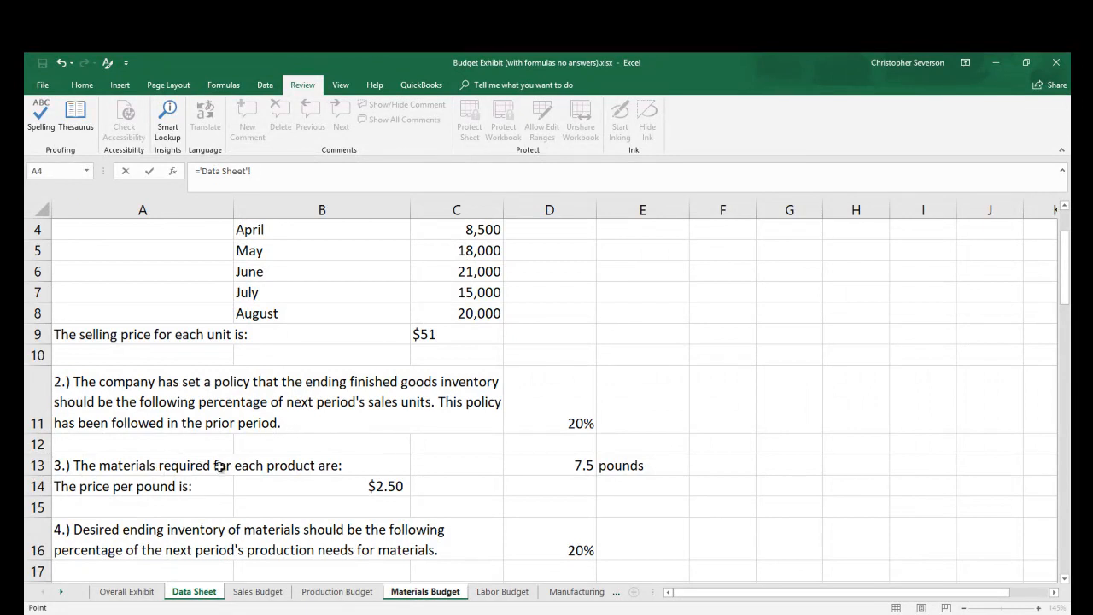
click(564, 468)
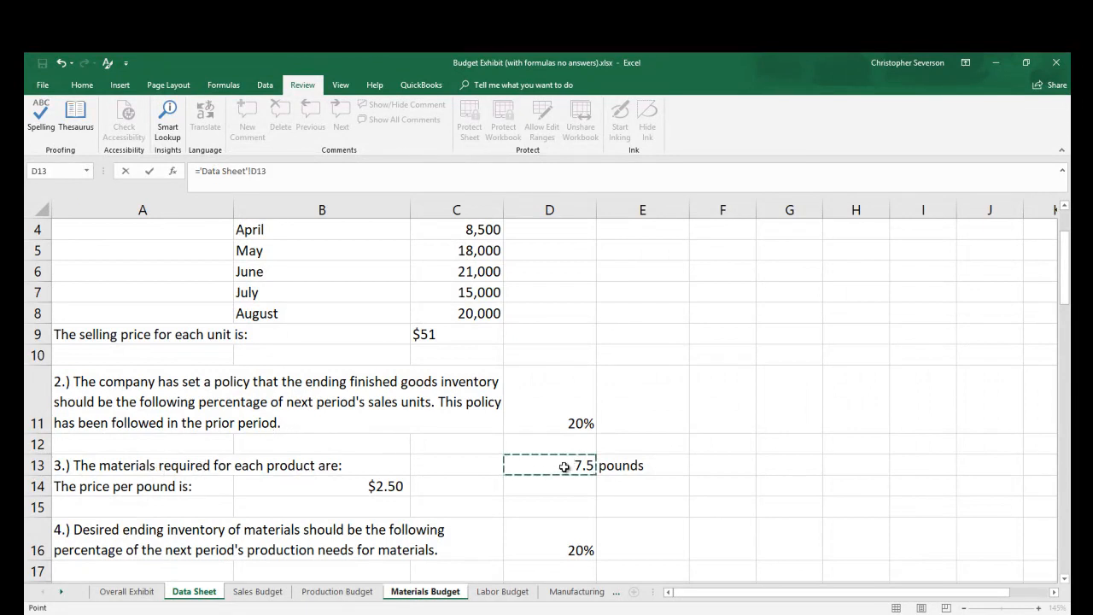
key(Return)
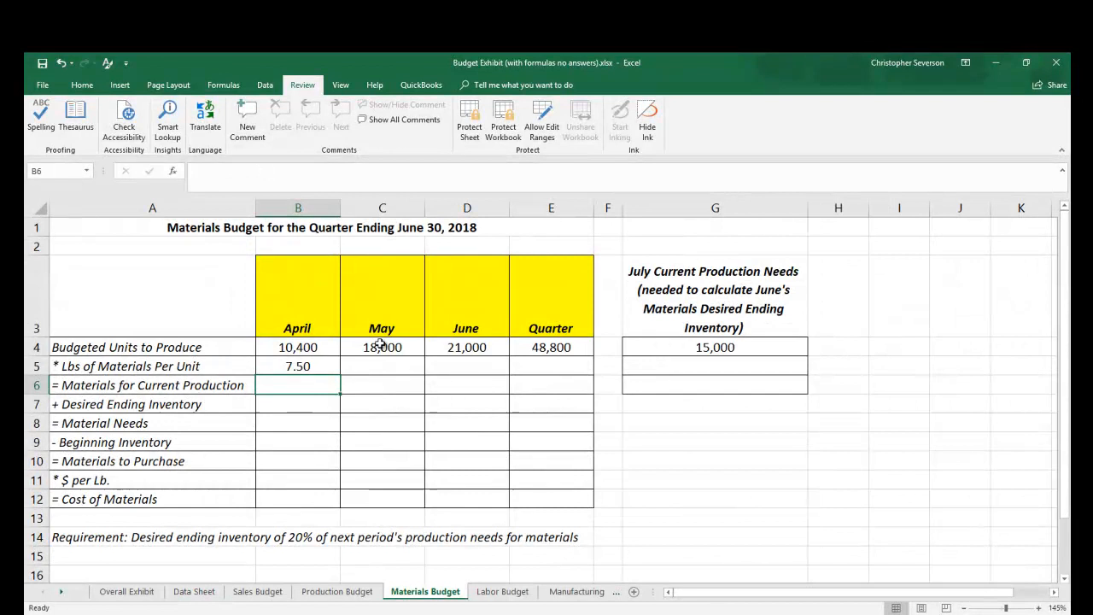
Make the column reference in B5 absolute as 'Data Sheet'!$D13, and fill the formula across through Quarter cell E5.
click(312, 366)
click(252, 172)
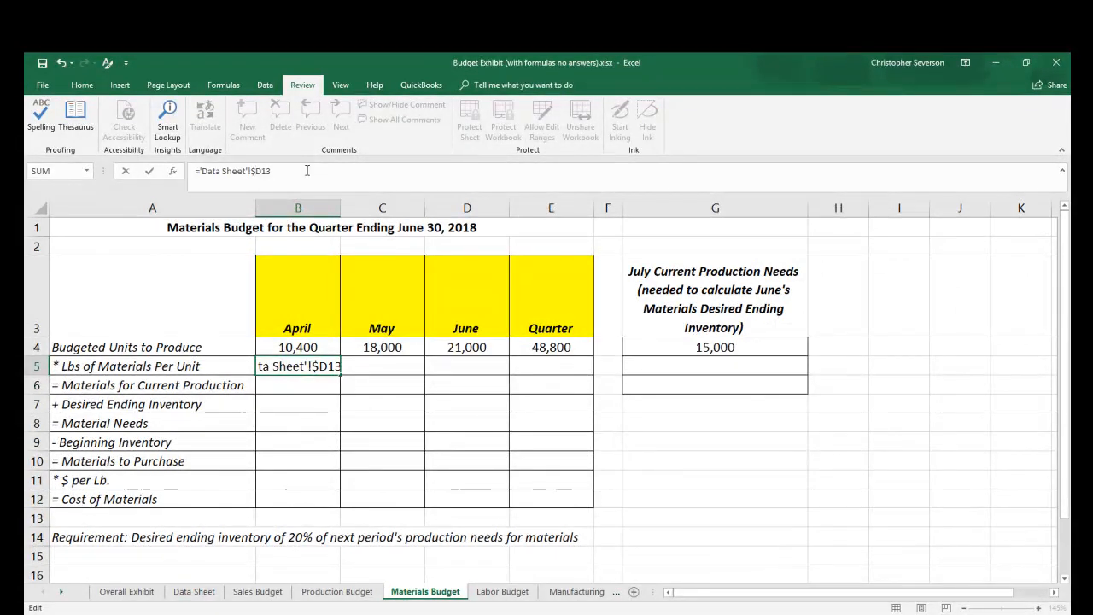
key(Return)
click(289, 367)
drag(340, 373, 553, 365)
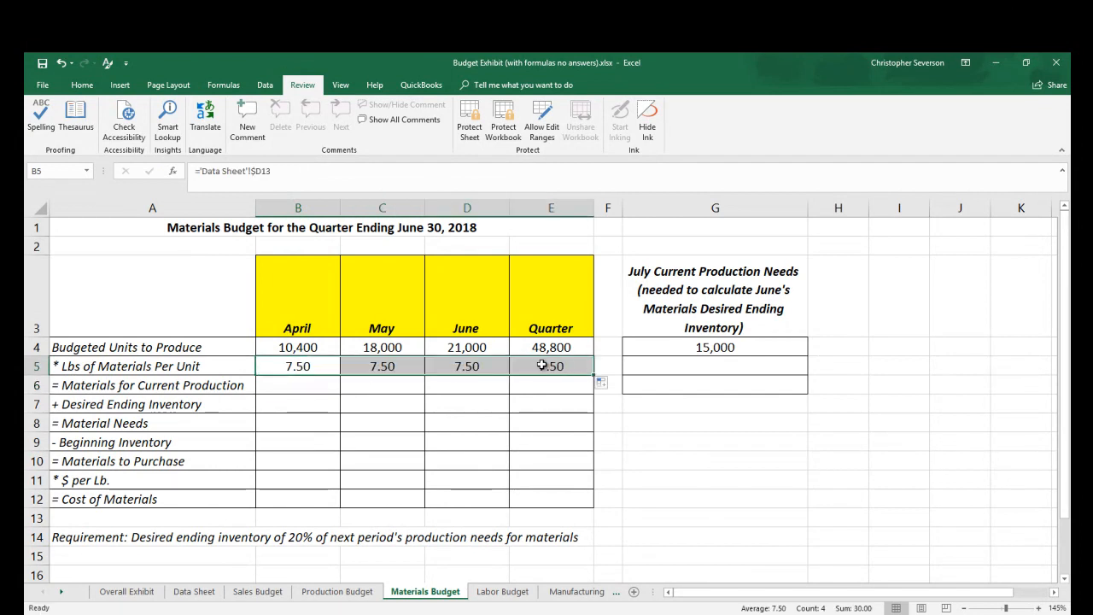
Copy the Quarter's pounds of materials per unit from E5 into July cell G5.
click(541, 365)
right_click(541, 365)
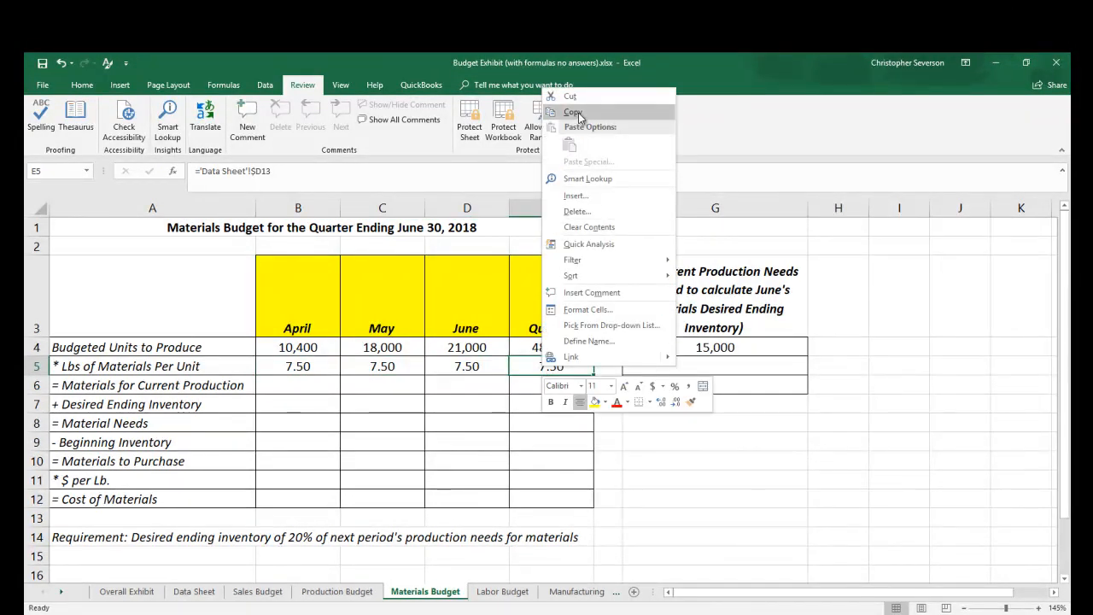
click(573, 112)
right_click(673, 370)
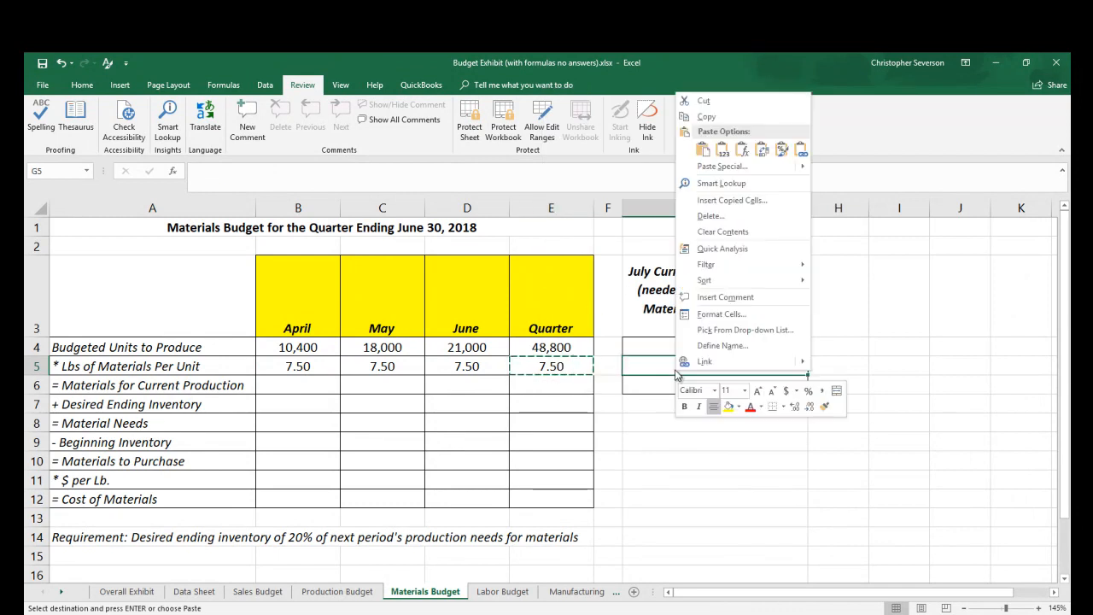
click(702, 150)
key(Escape)
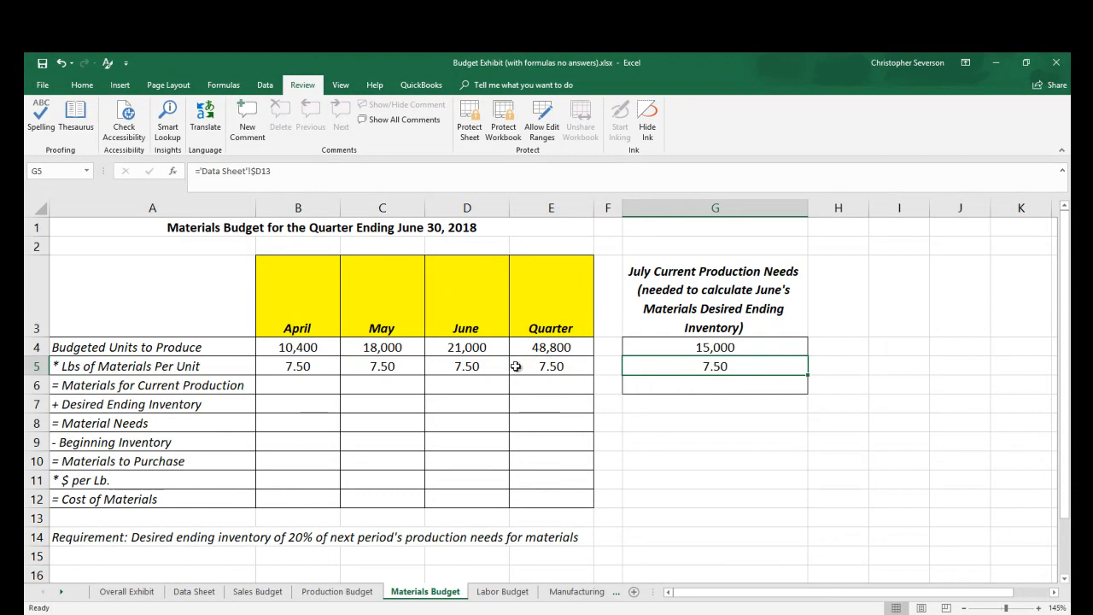
click(556, 367)
click(495, 369)
click(370, 369)
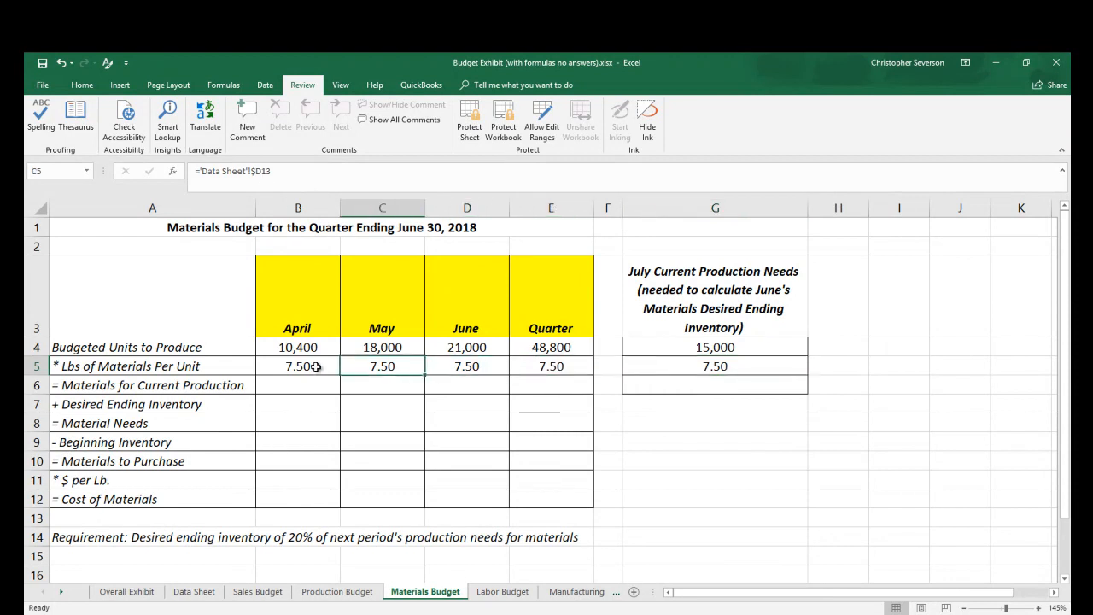
click(305, 367)
Calculate April's materials for current production in B6 as =B4*B5, and fill the formula across through Quarter cell E6.
click(301, 388)
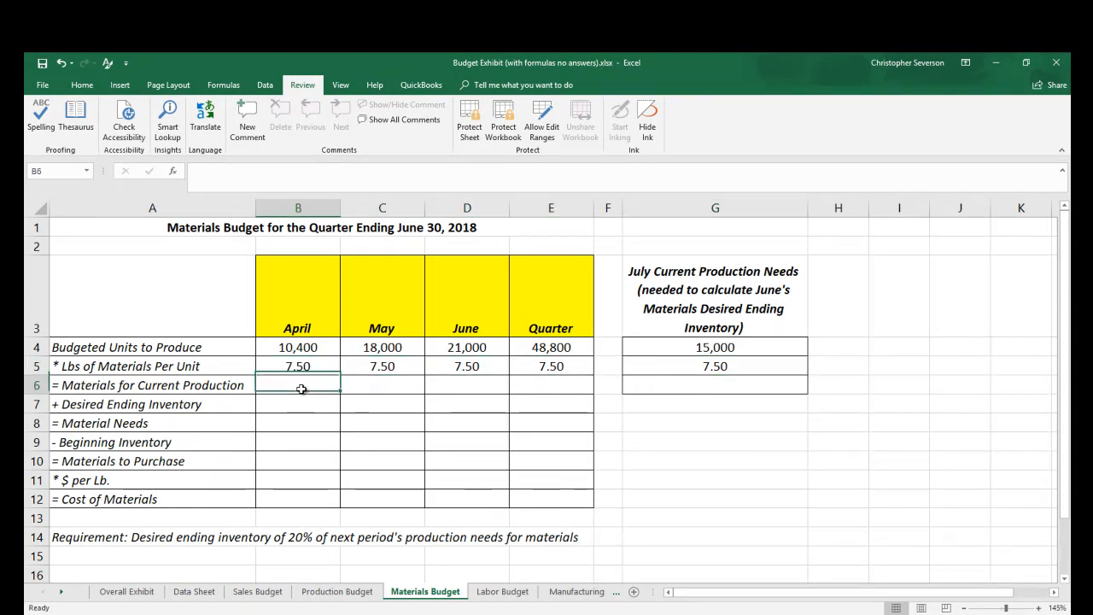
text(=)
key(Up)
key(Up)
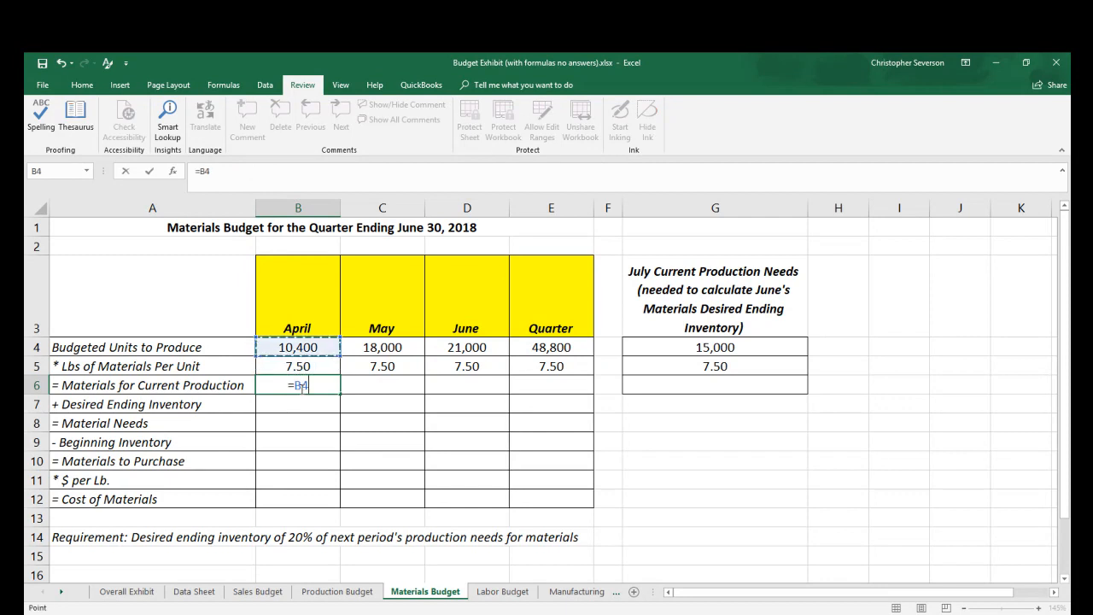
text(*)
key(Up)
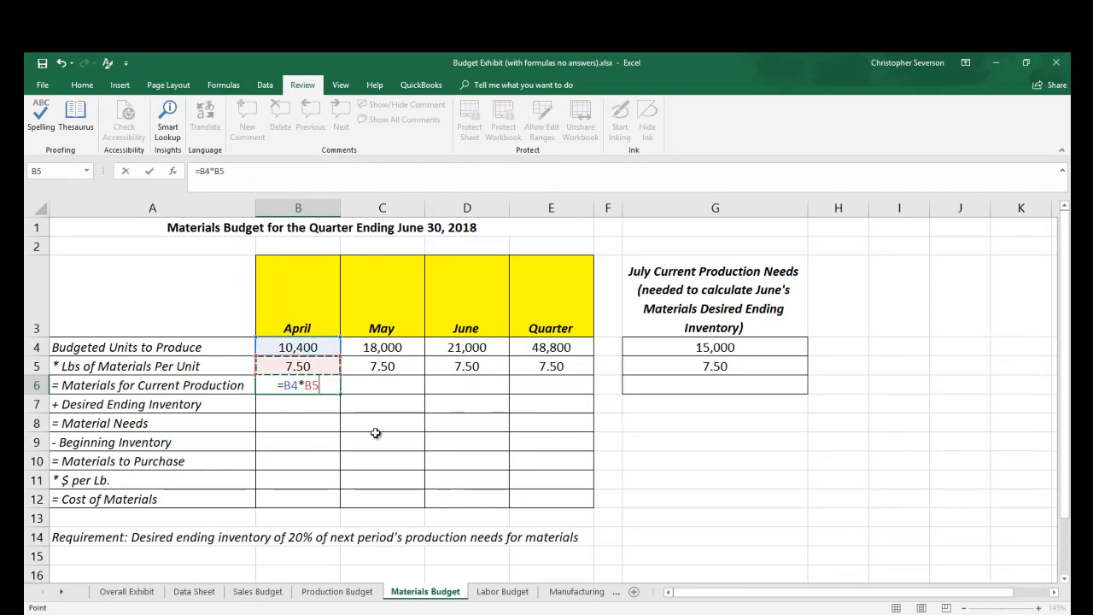
key(Return)
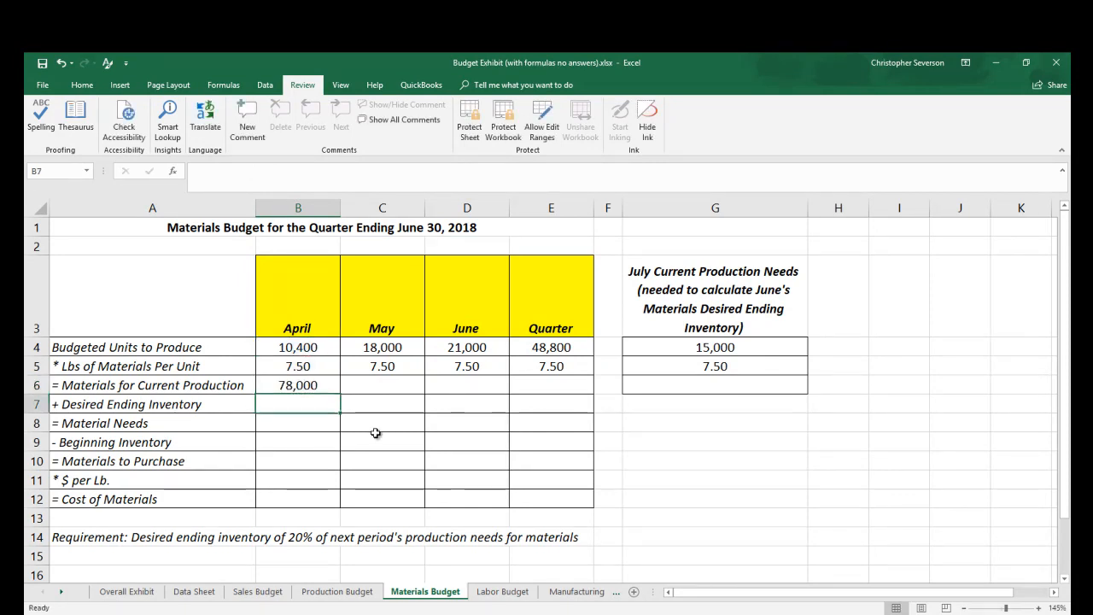
click(301, 387)
drag(342, 395, 559, 385)
Calculate July's materials for current production in G6 with the formula =G4*G5.
click(677, 385)
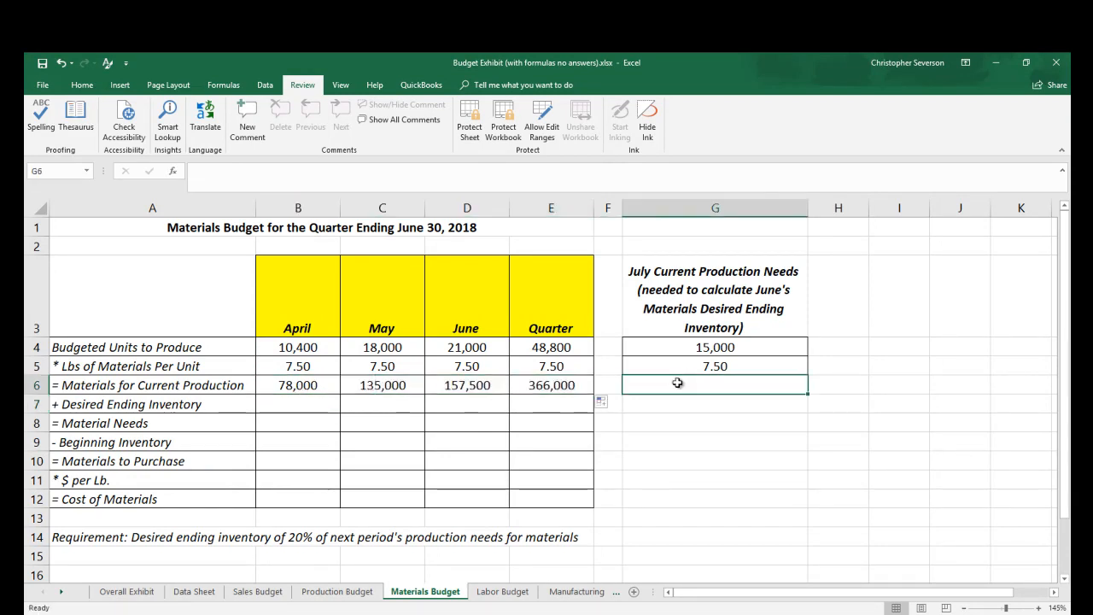
text(=G4*G5)
key(Return)
Calculate April's desired ending inventory in B7 as the Data Sheet D16 percentage times May's materials for current production in C6.
click(304, 404)
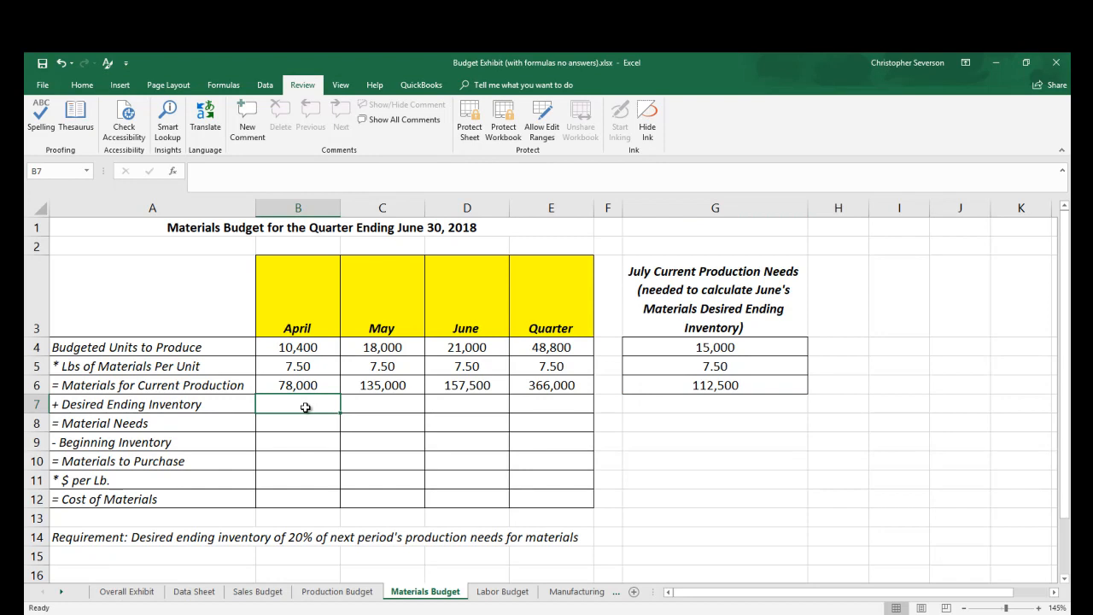
text(=)
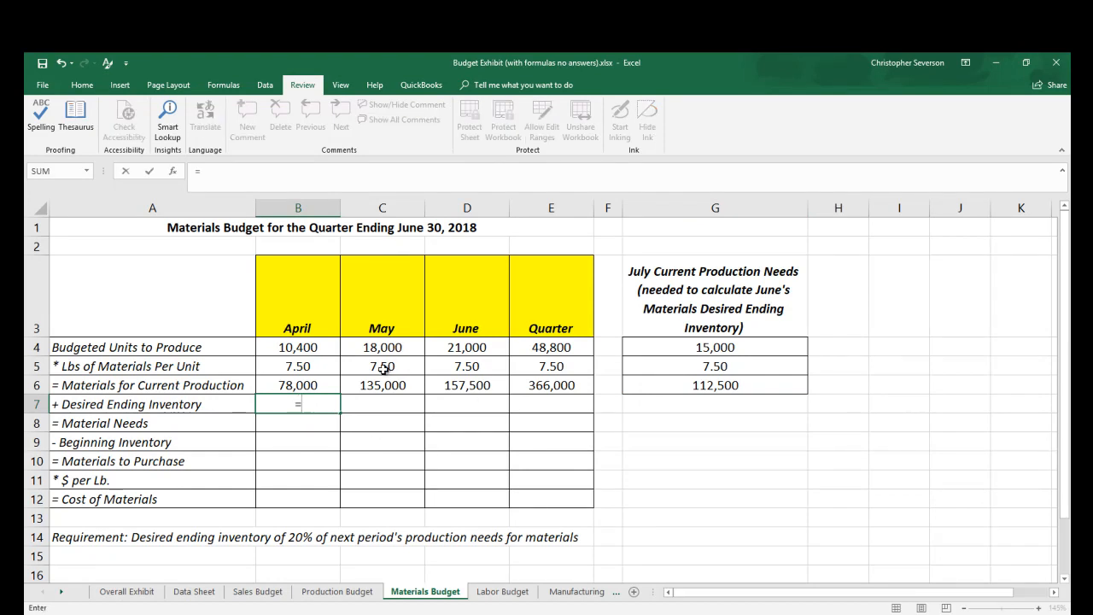
click(194, 591)
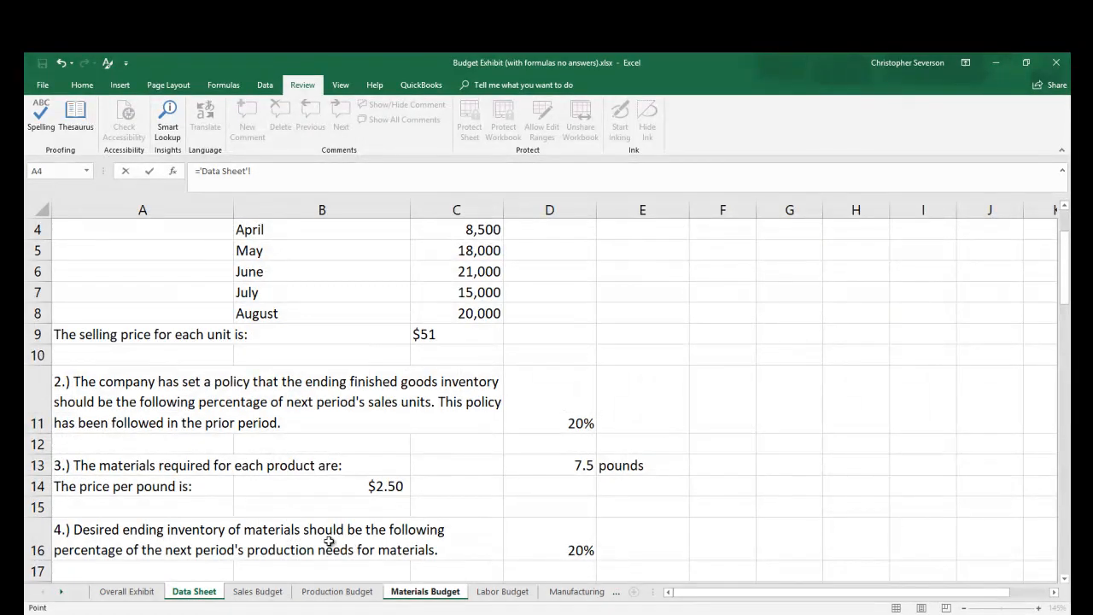
click(563, 548)
text(*)
click(337, 591)
click(404, 593)
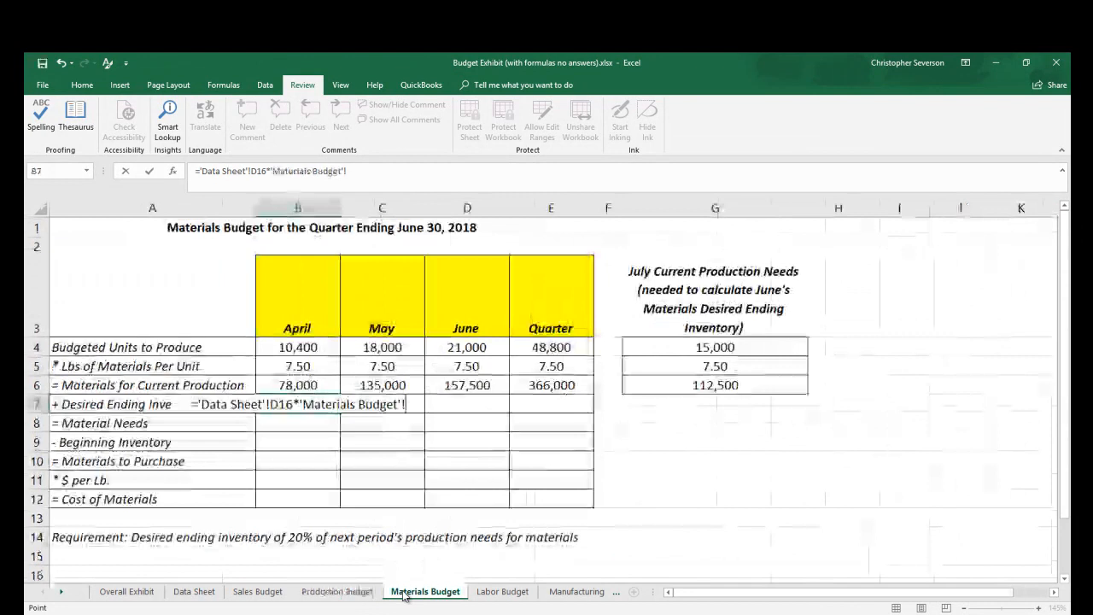
click(357, 386)
key(Return)
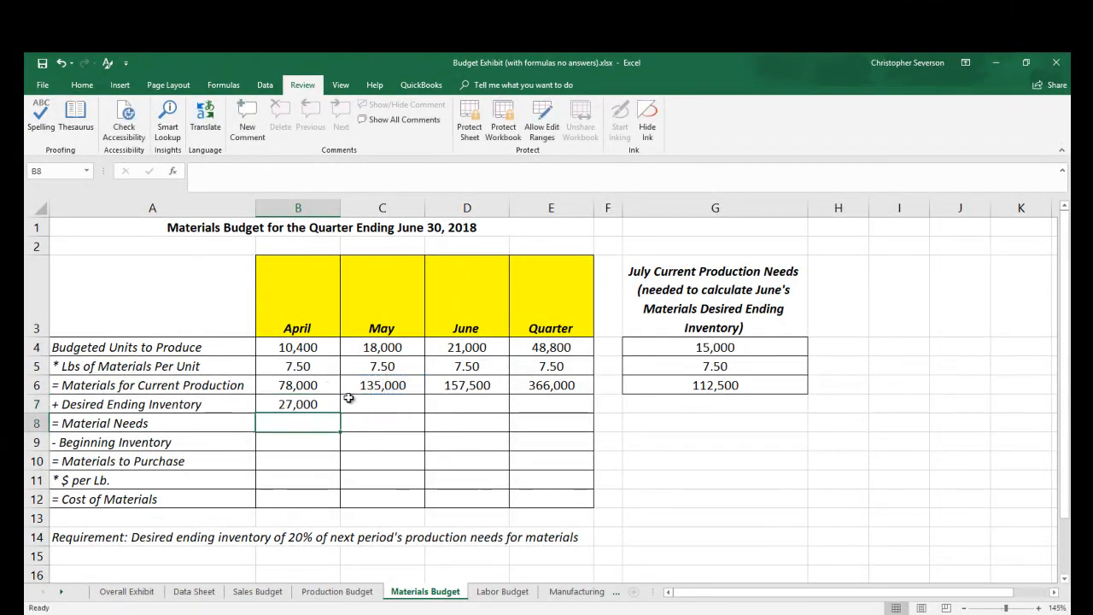
Make the Data Sheet column reference in B7 absolute as $D16, and fill the desired ending inventory formula into May cell C7.
click(322, 404)
drag(342, 415, 393, 401)
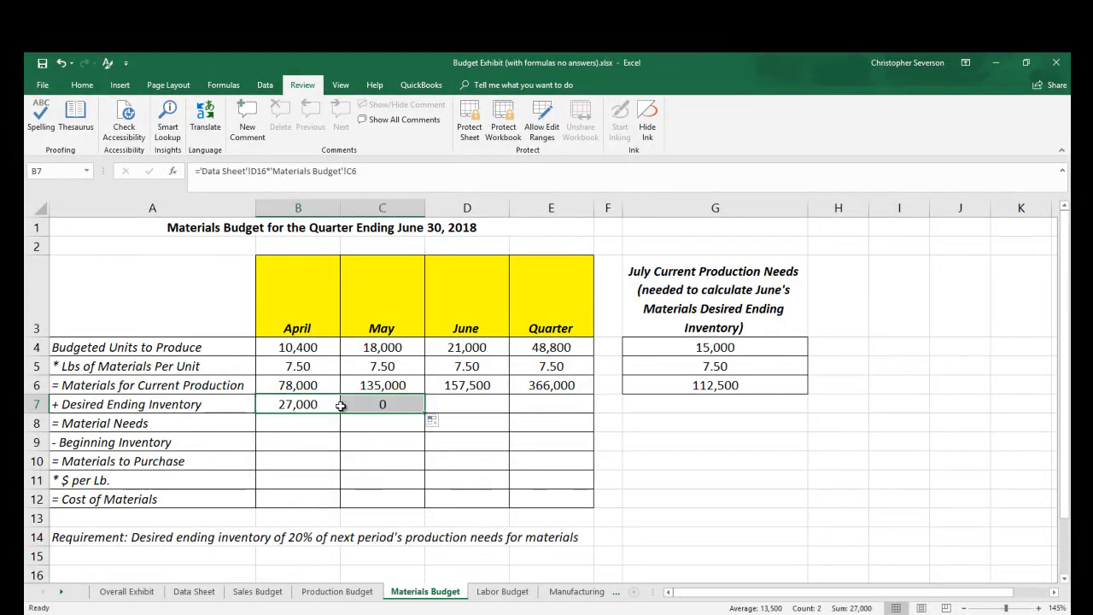
click(317, 404)
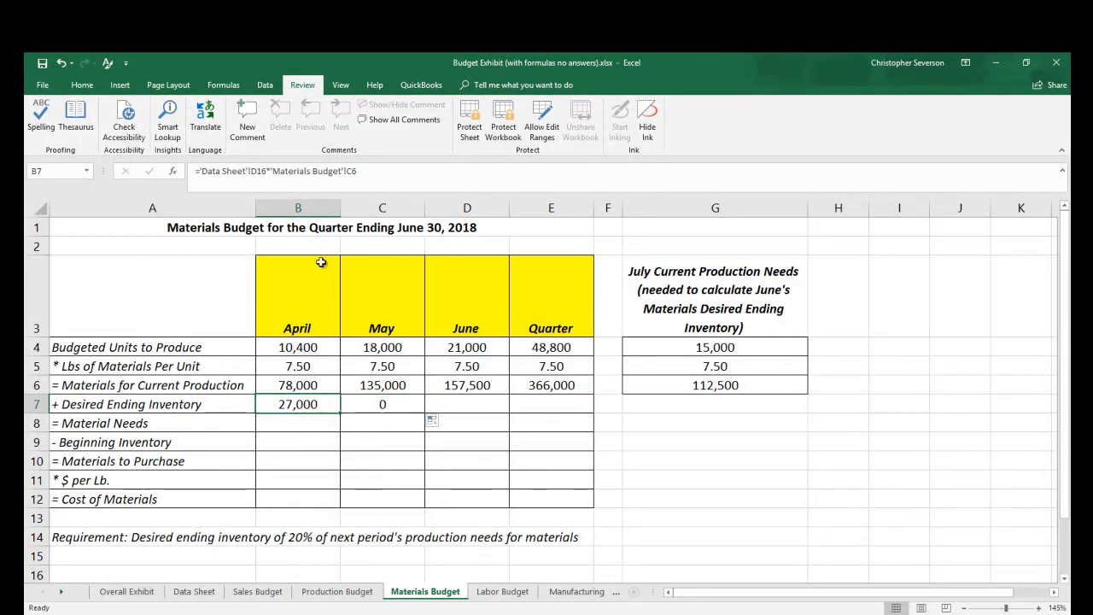
click(272, 173)
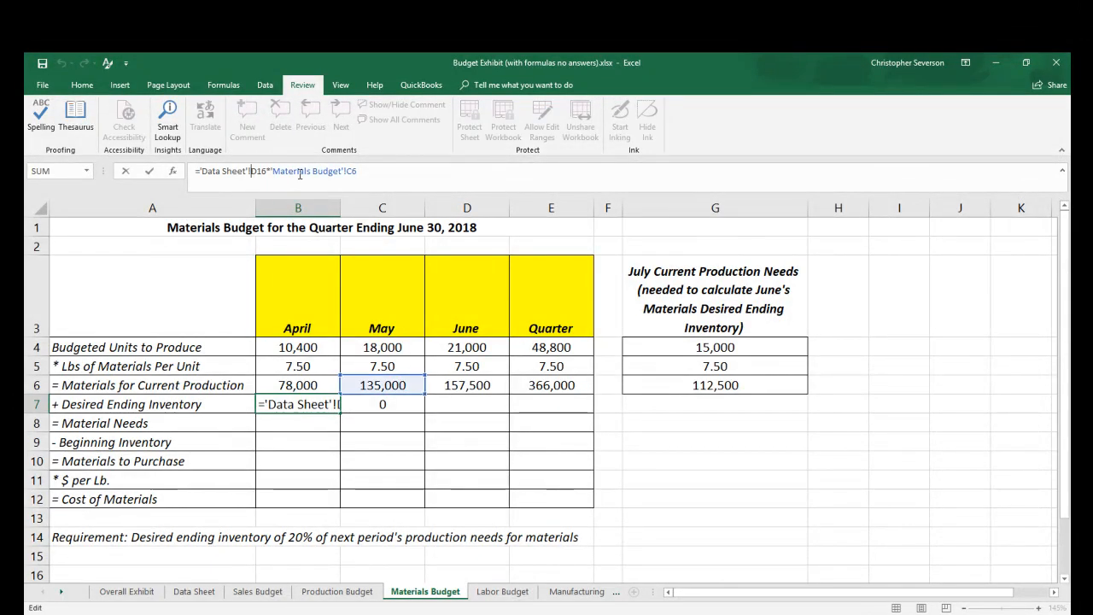
text($)
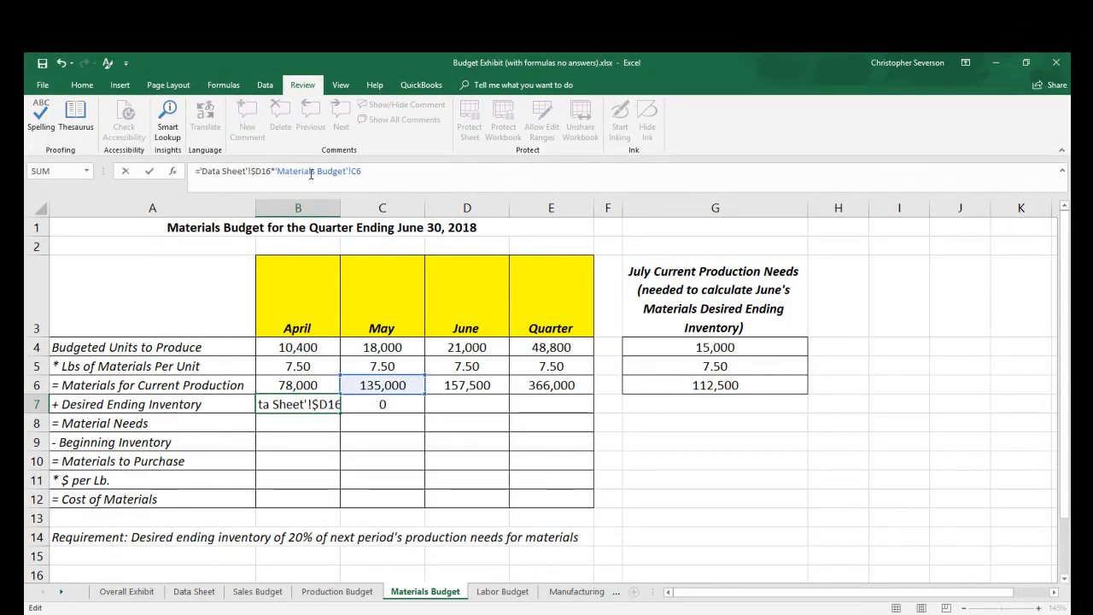
key(Return)
click(330, 401)
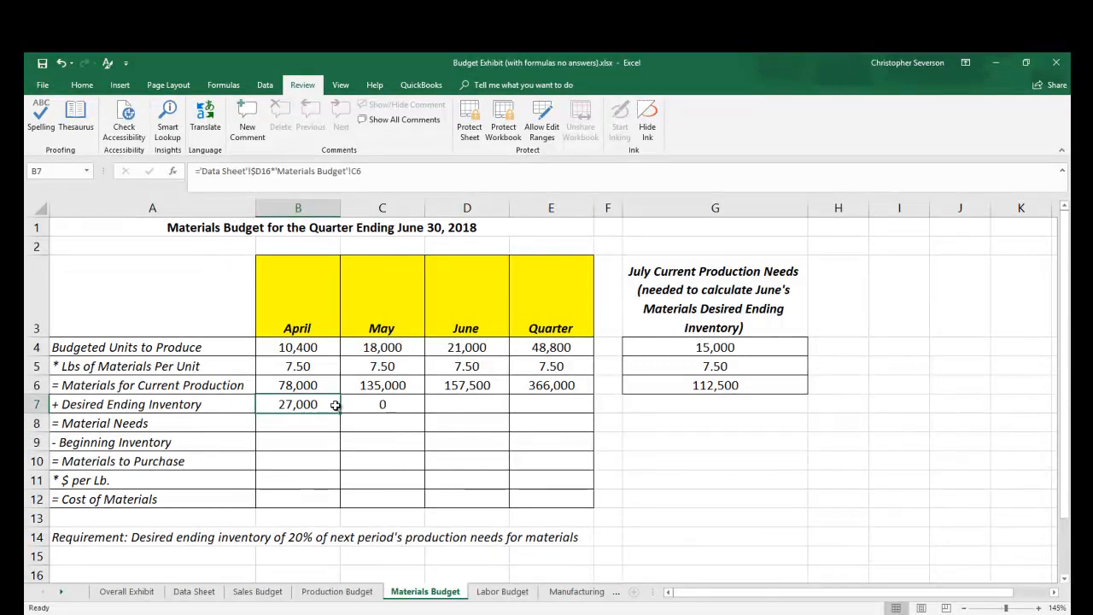
drag(340, 413, 409, 407)
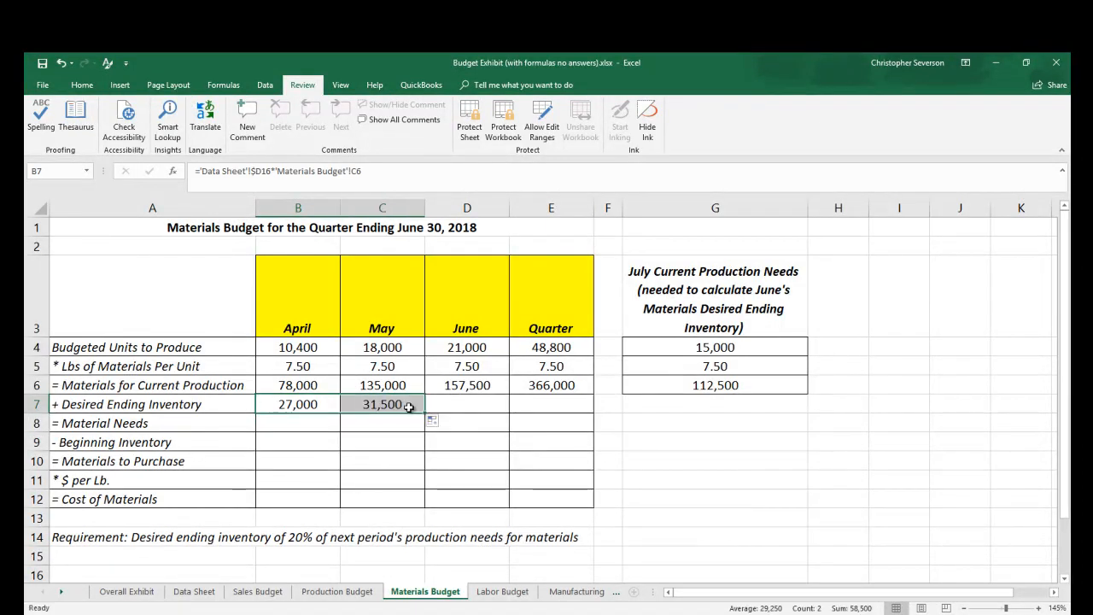
Calculate June's desired ending inventory in D7 as the Data Sheet D16 percentage times July's materials for current production in G6.
click(472, 406)
text(=)
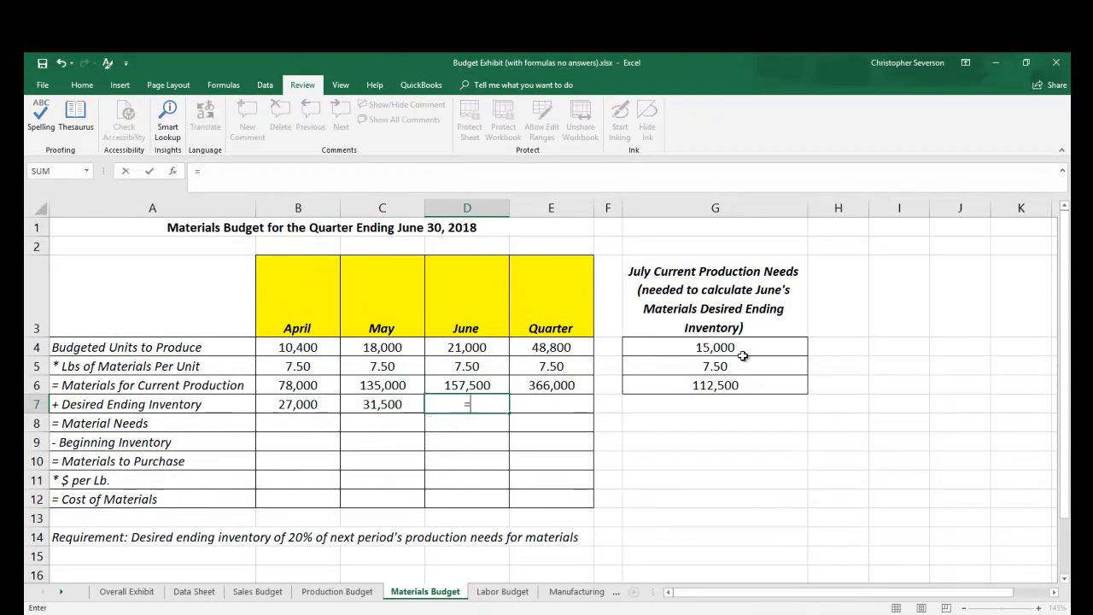
click(195, 591)
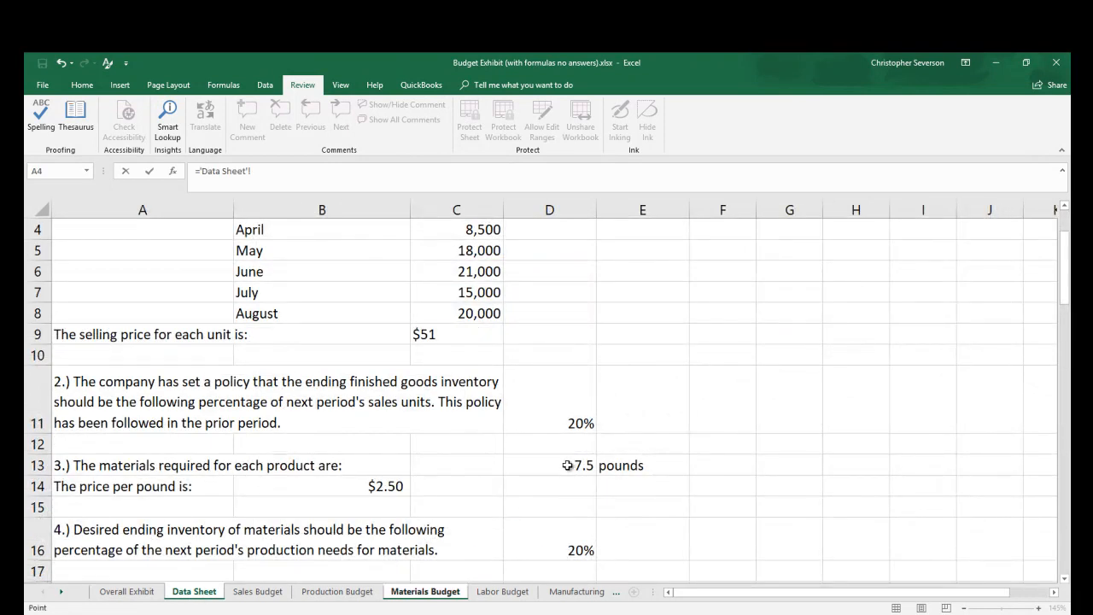
click(549, 551)
text(*)
click(418, 592)
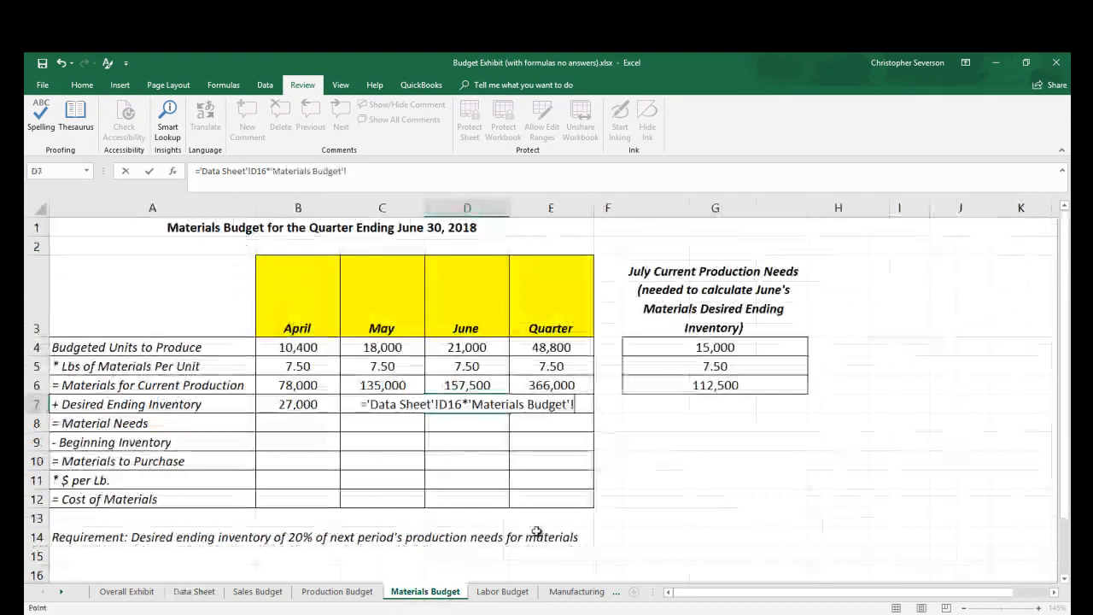
click(710, 386)
key(Return)
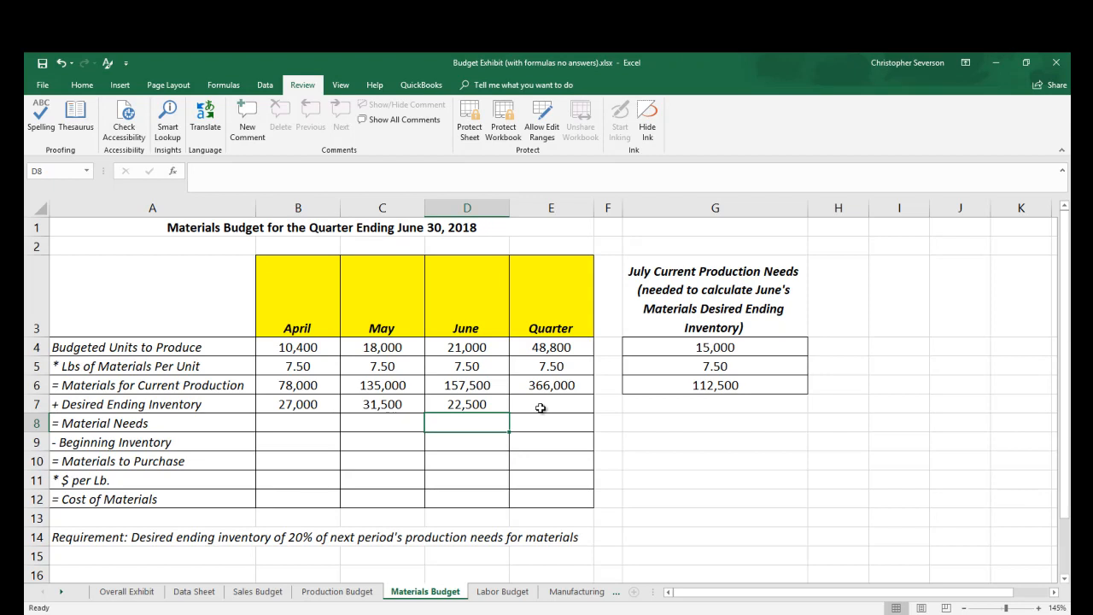
Link the quarter's desired ending inventory in E7 to June's ending inventory with the formula =D7.
click(544, 406)
text(=)
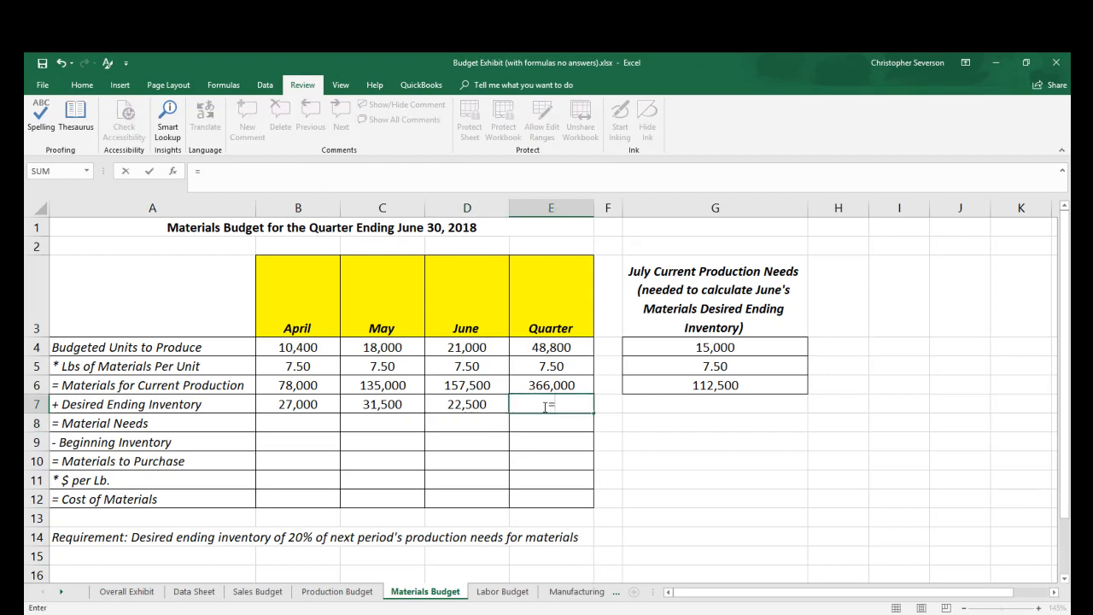
click(481, 403)
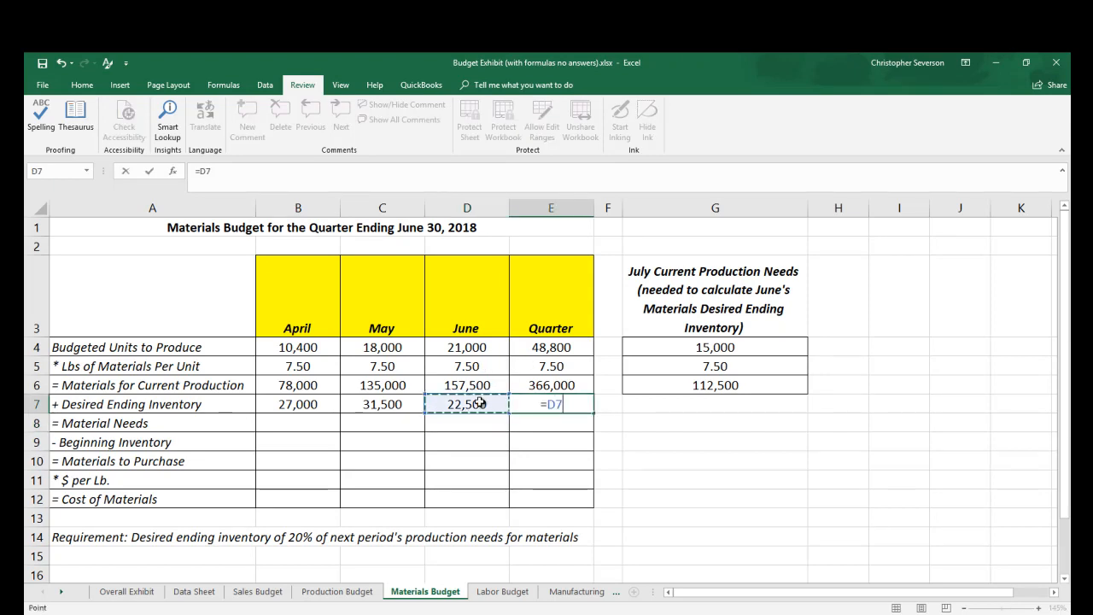
key(Return)
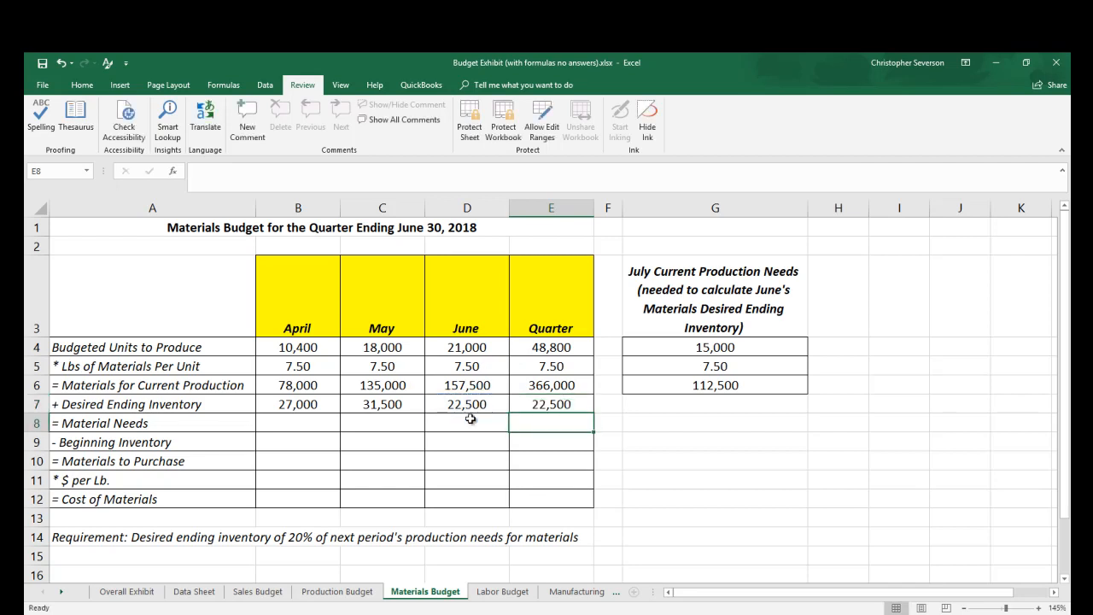
Calculate April's material needs in B8 with =B6+B7, and fill the formula across May, June and Quarter through E8.
click(291, 423)
text(=)
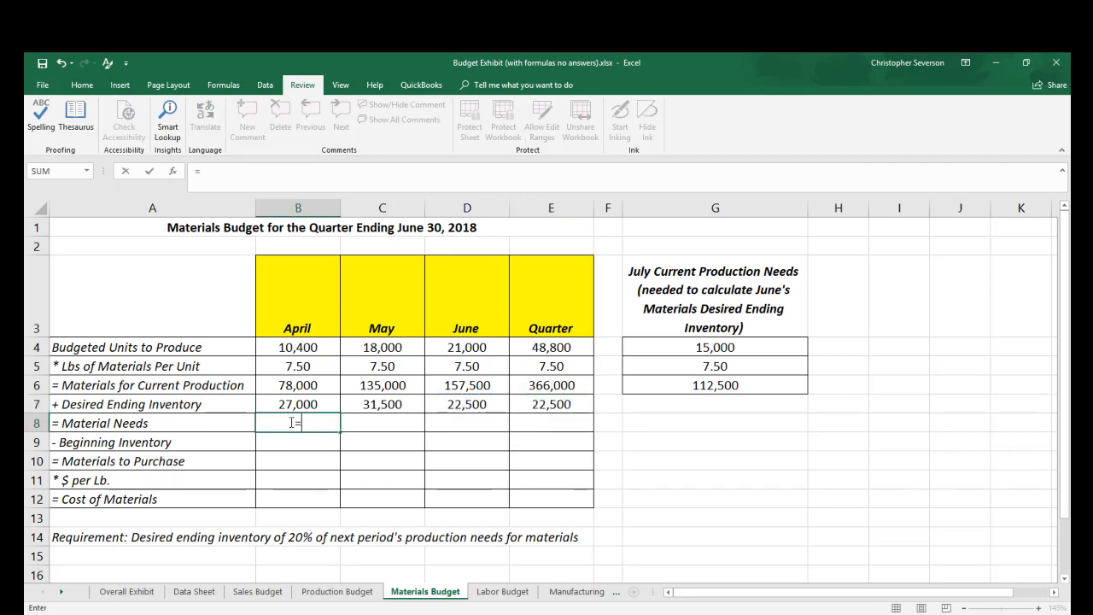
key(Up)
key(Up)
text(+)
key(Up)
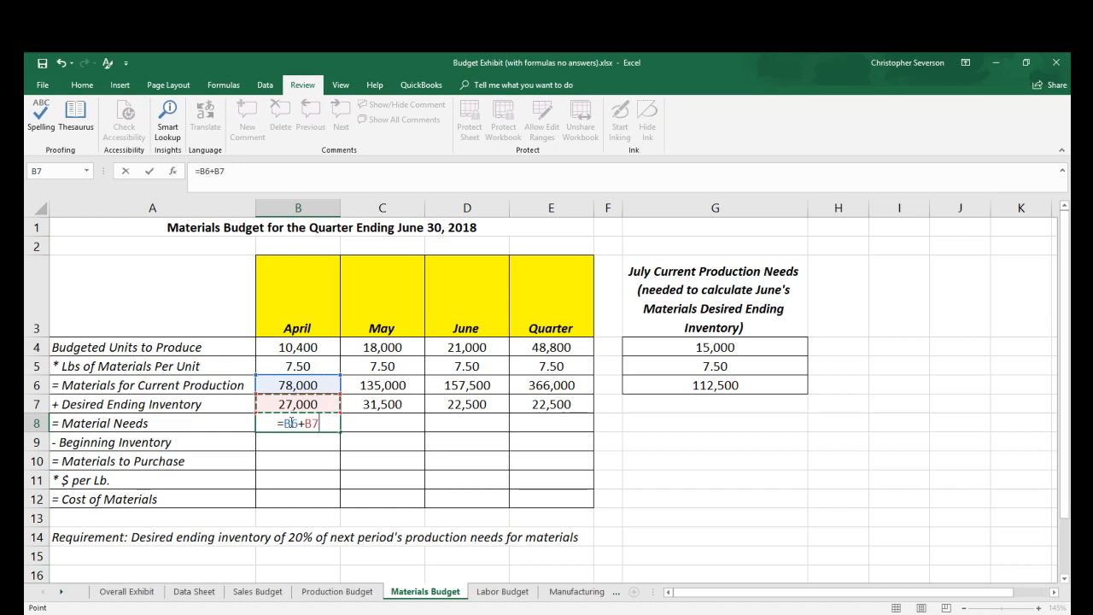
key(Return)
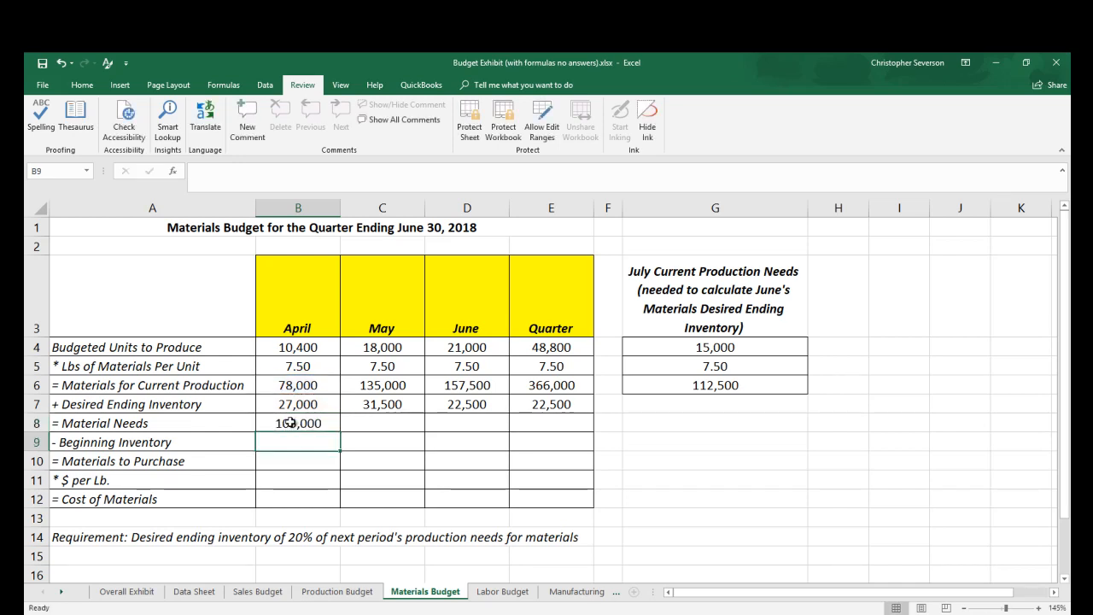
click(324, 422)
drag(340, 439, 555, 434)
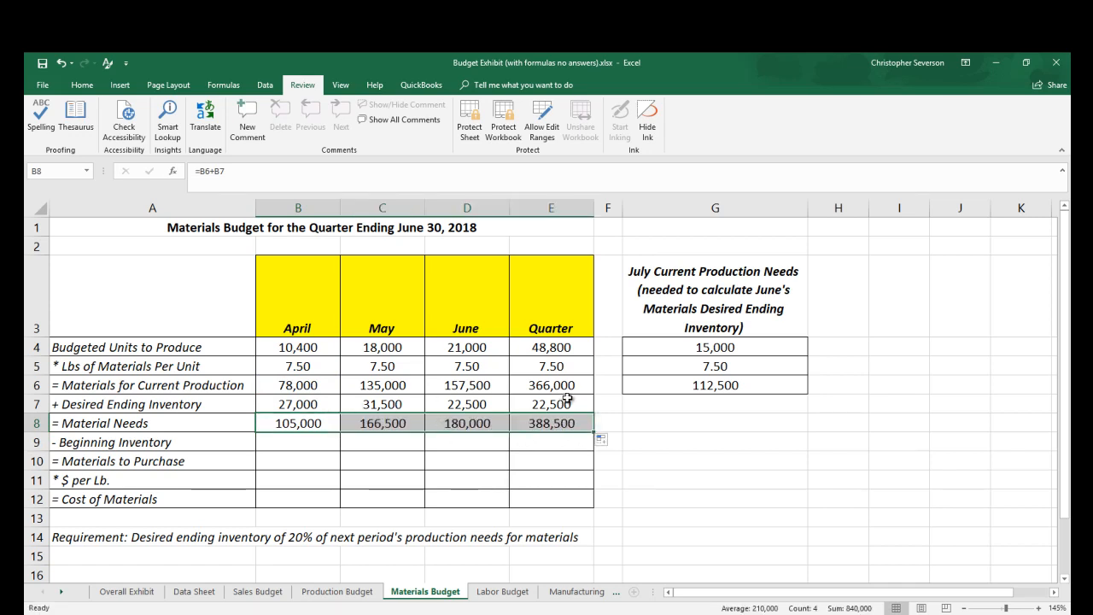
Calculate April's beginning inventory in B9 as the Data Sheet D16 percentage times April's materials for current production in B6.
click(295, 443)
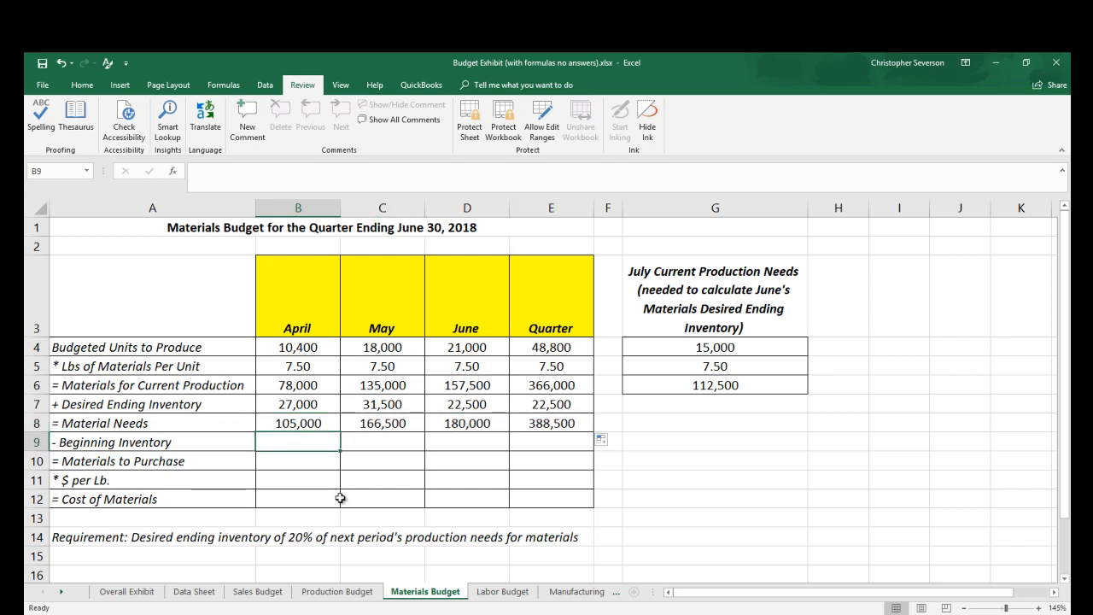
click(205, 591)
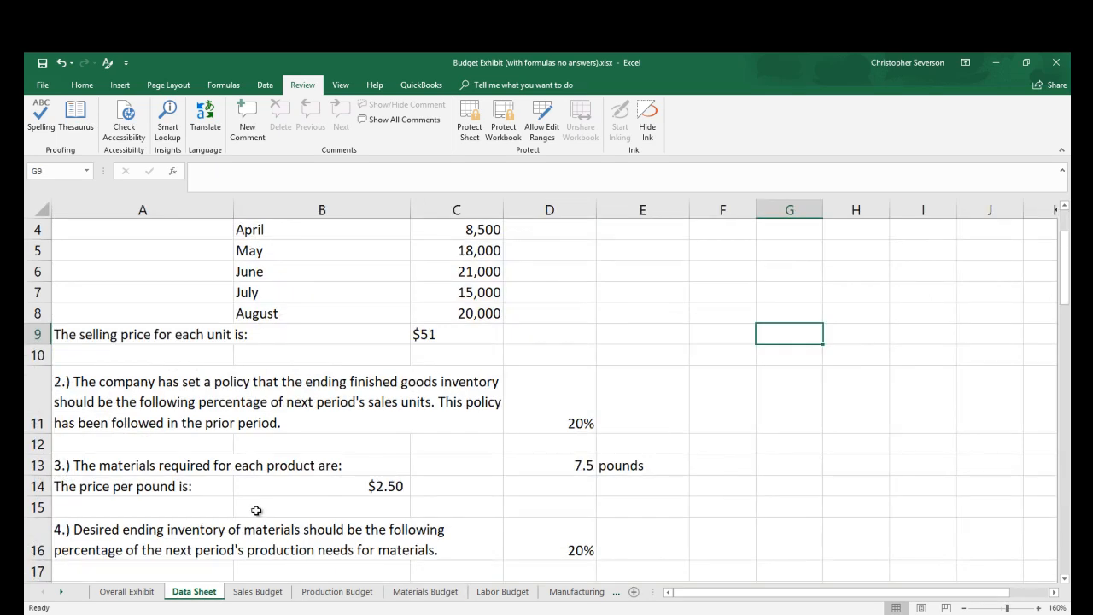
scroll(258, 510, down, 1)
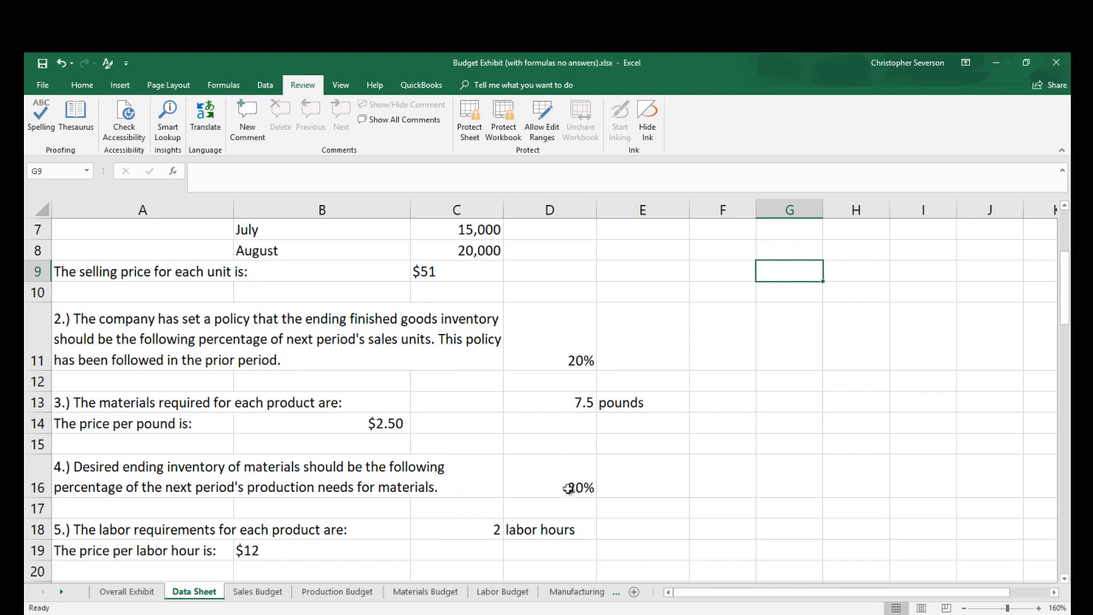
click(411, 592)
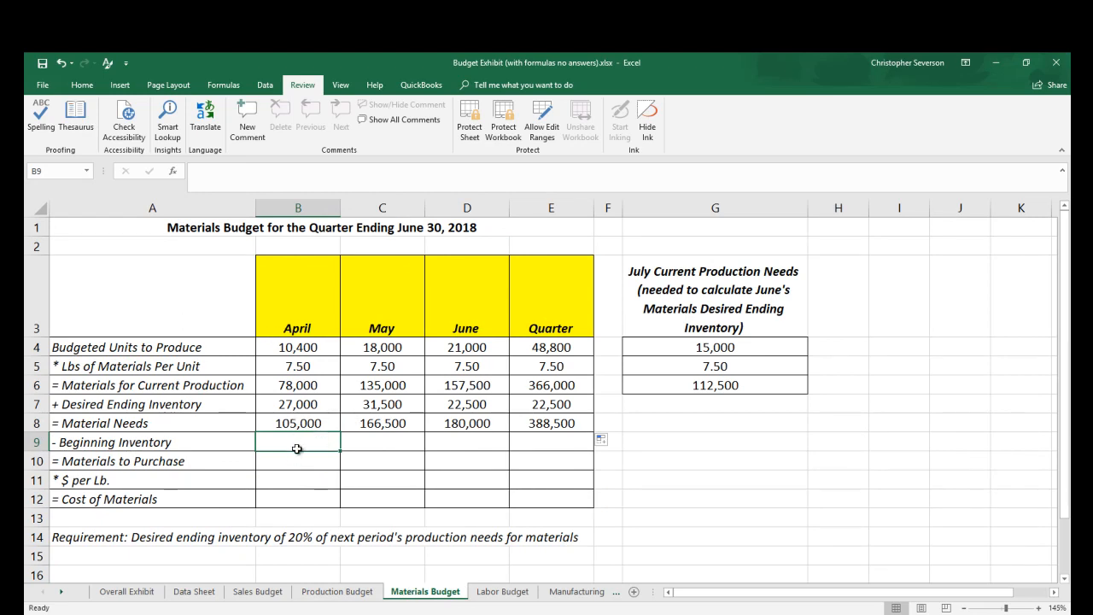
text(=)
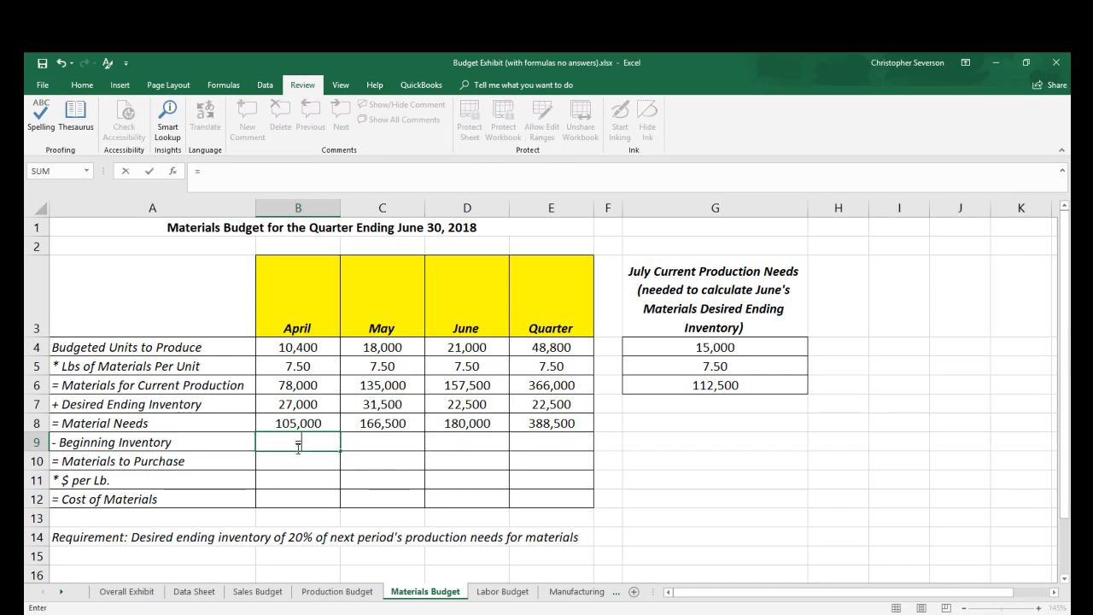
click(195, 590)
click(552, 505)
click(555, 480)
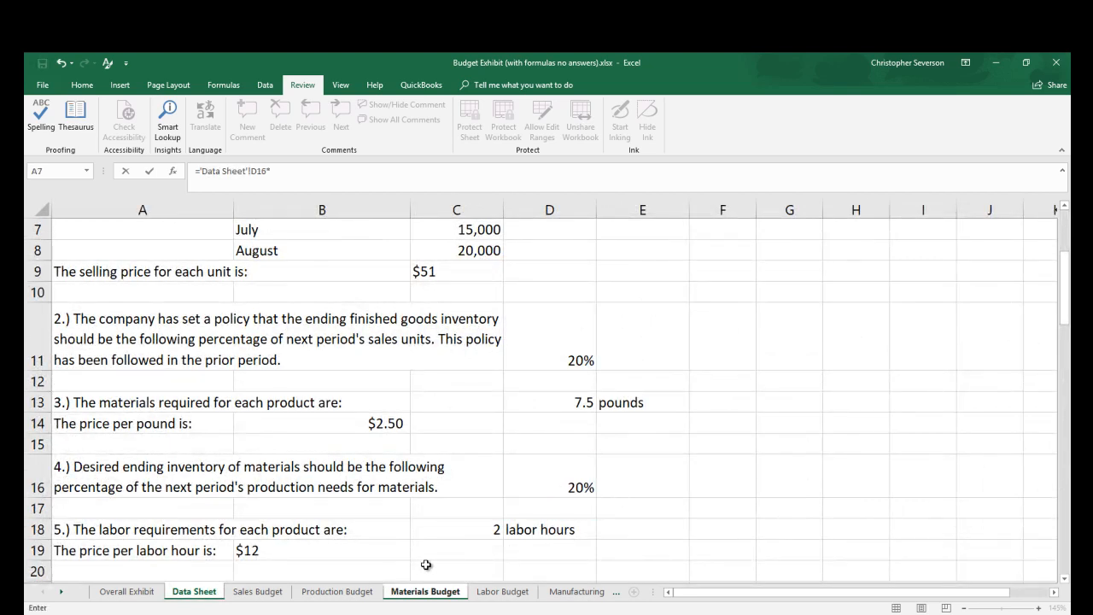
click(435, 591)
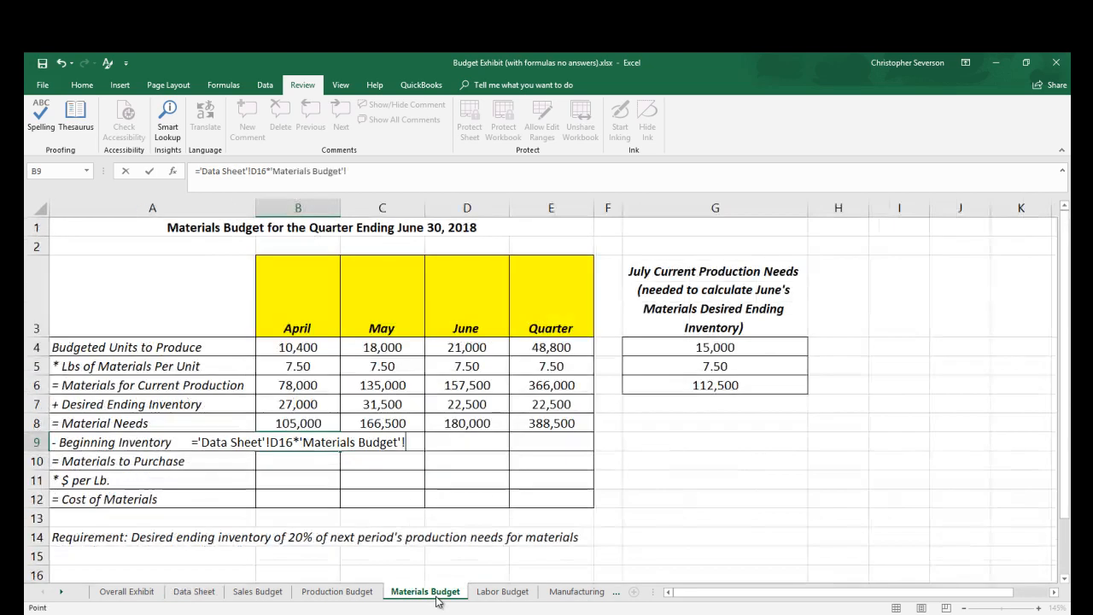
click(293, 391)
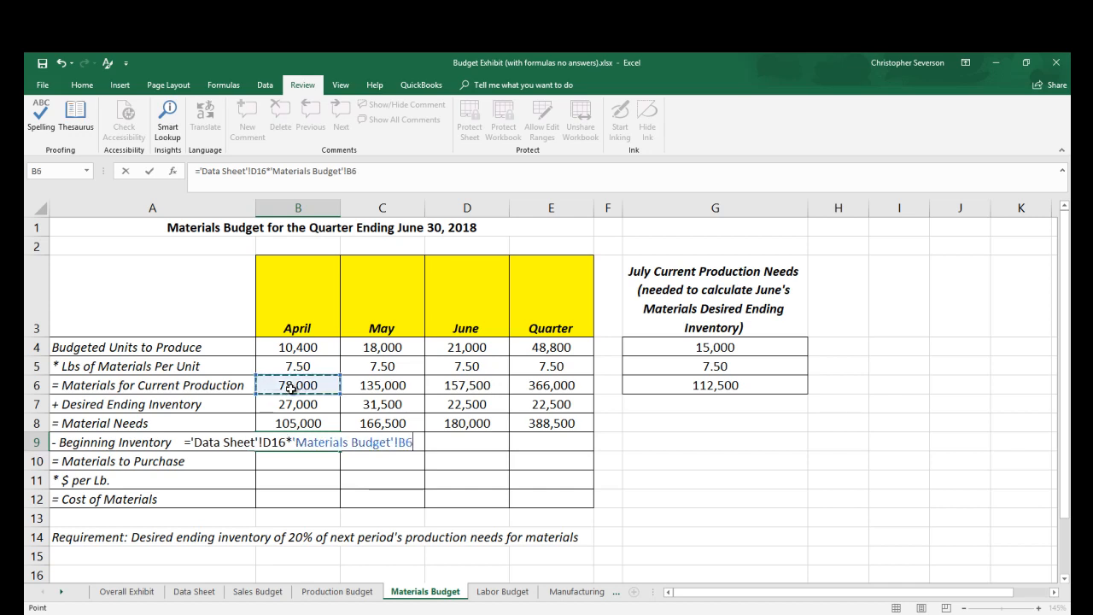
key(Return)
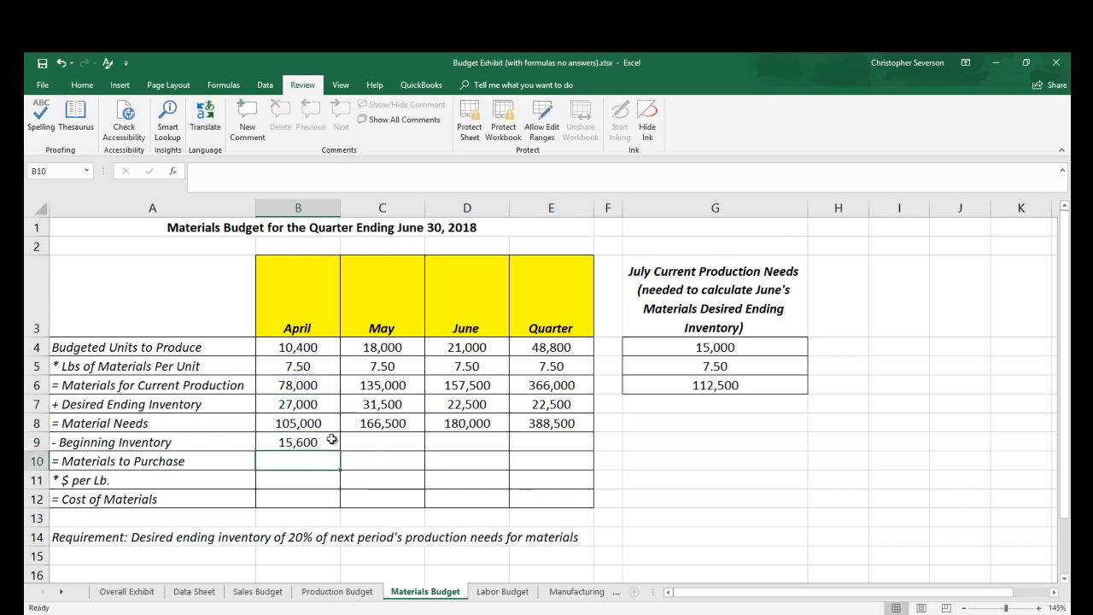
Link May's beginning inventory in C9 to April's desired ending inventory with the formula =B7.
click(363, 445)
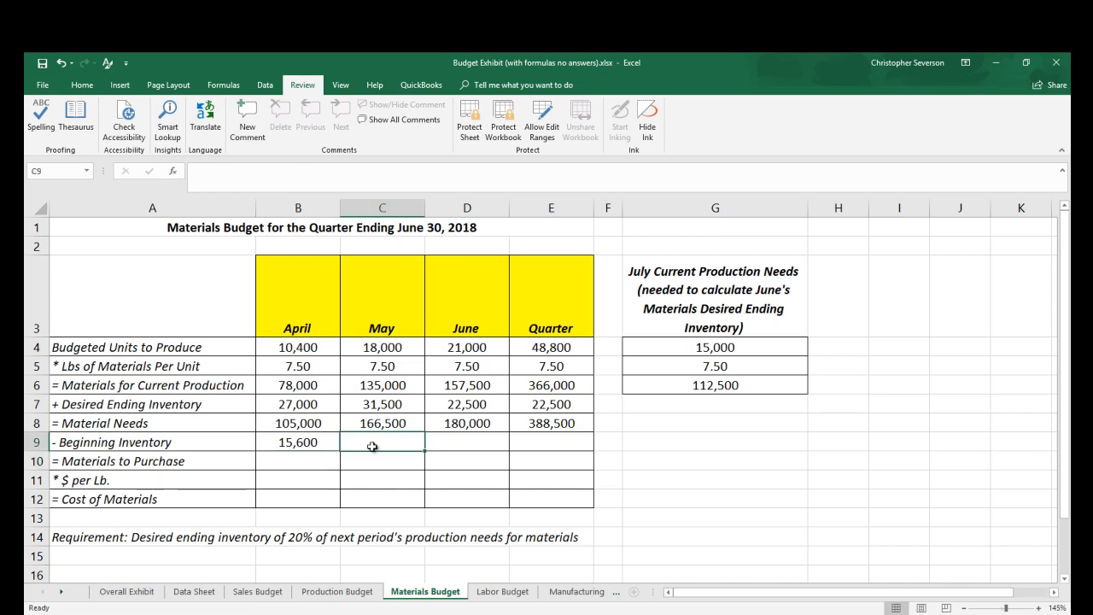
text(=)
key(Up)
key(Up)
key(Up)
key(Left)
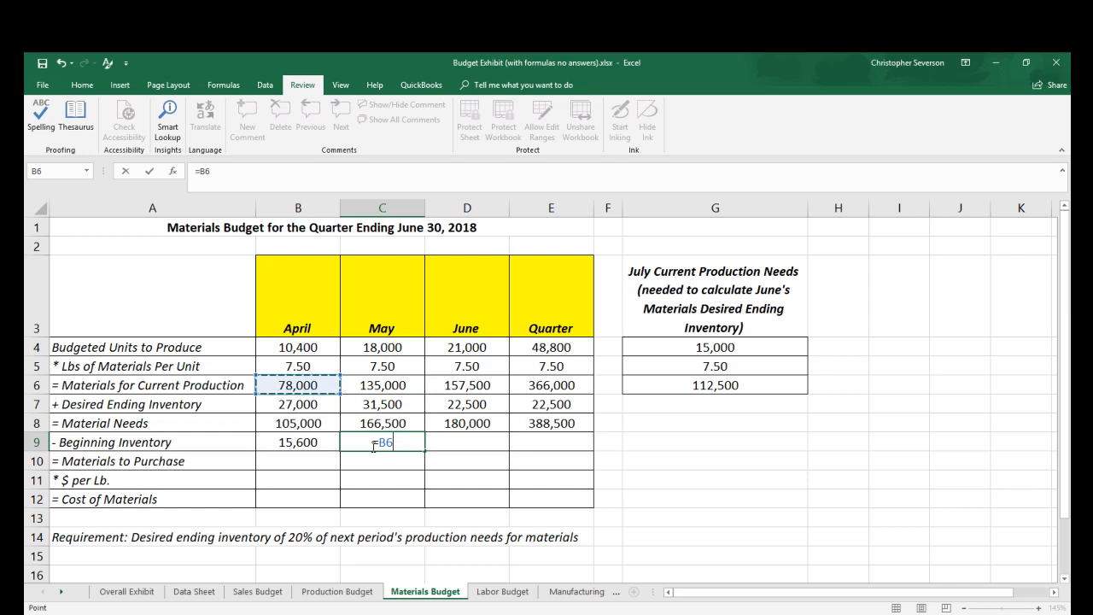
key(Down)
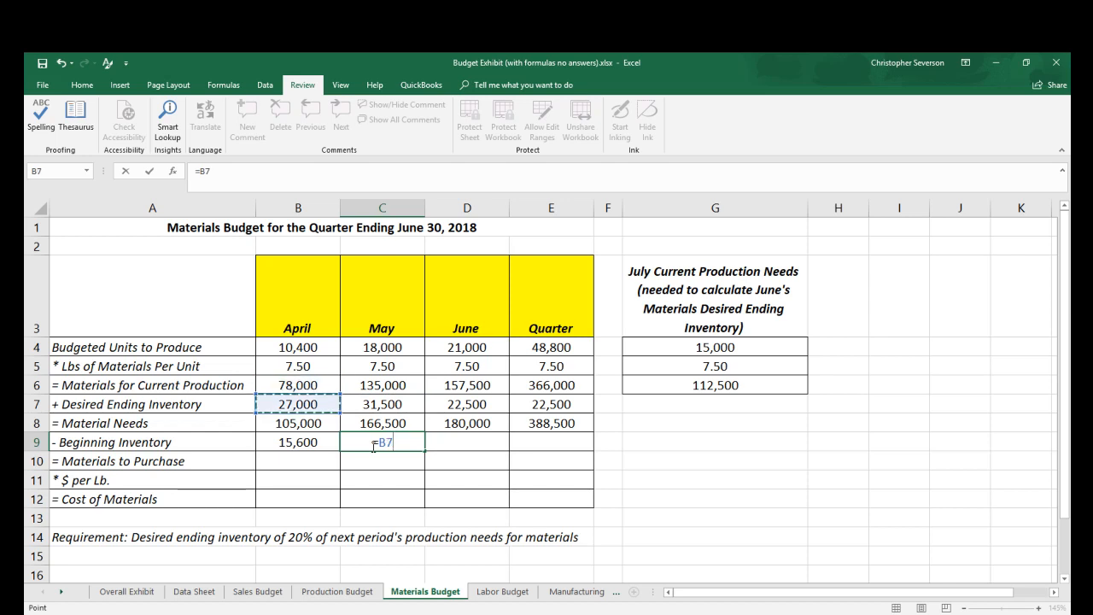
key(Return)
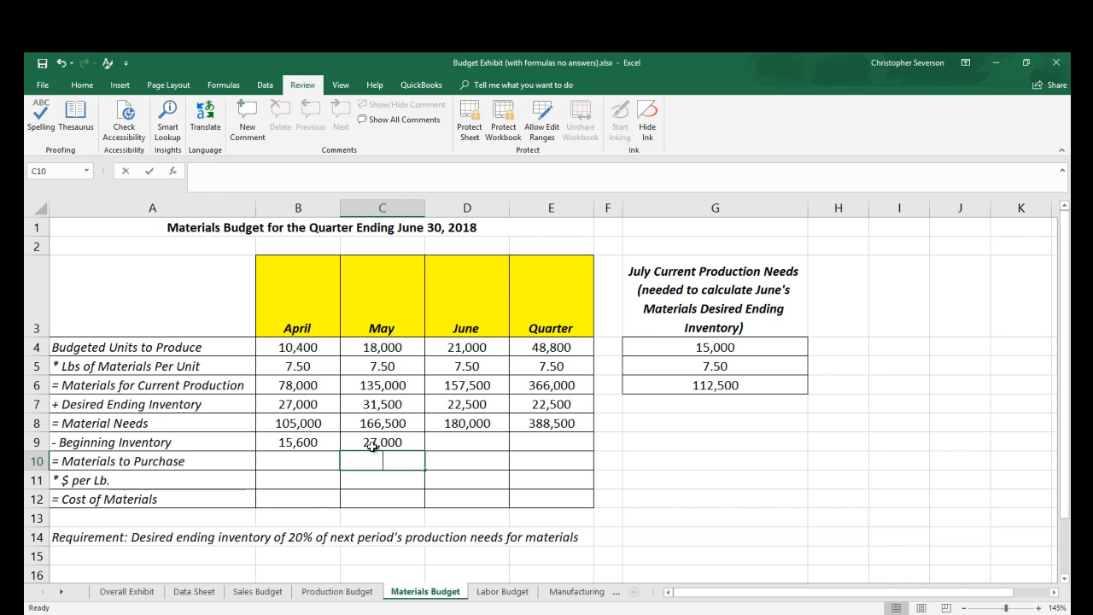
Check May's beginning inventory with a temporary formula =.2*C6 in C10, and clear the cell.
text(=.2*)
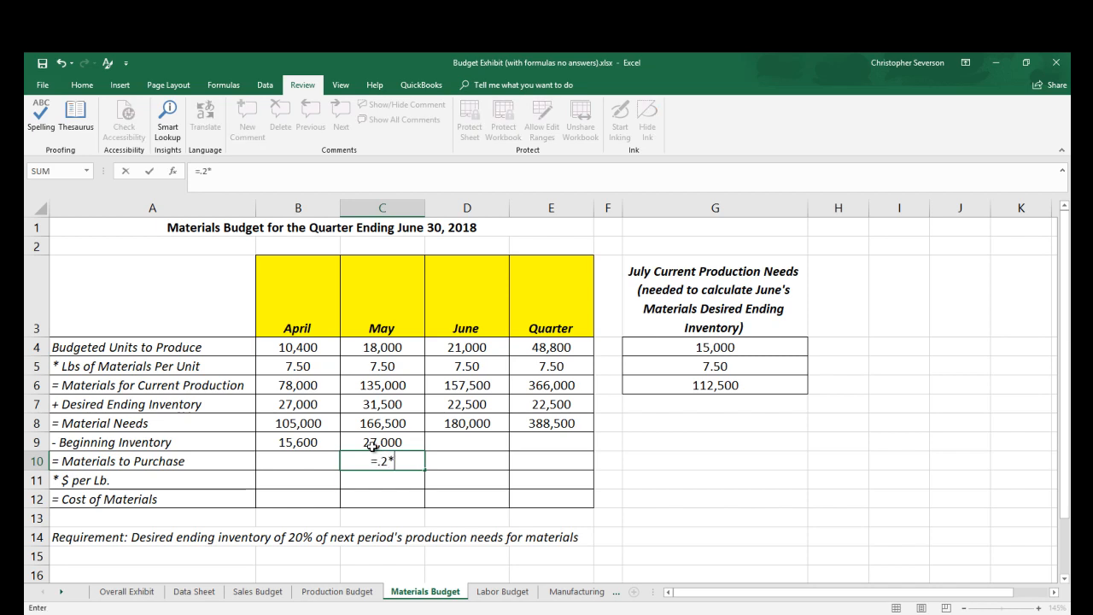
key(Up)
key(Up)
key(Up)
key(Up)
key(Return)
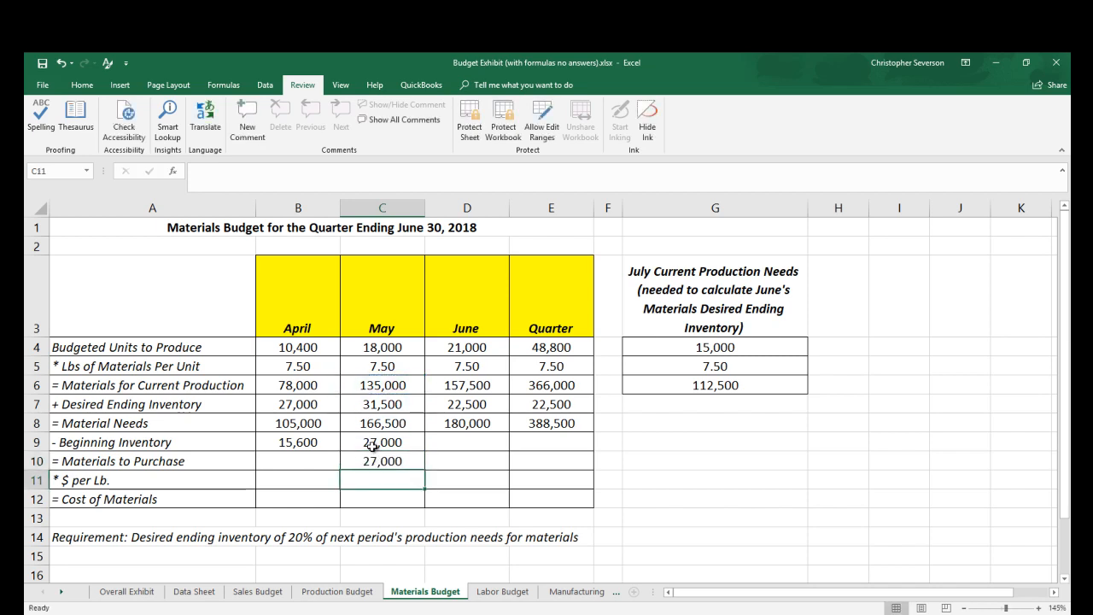
key(Up)
key(Delete)
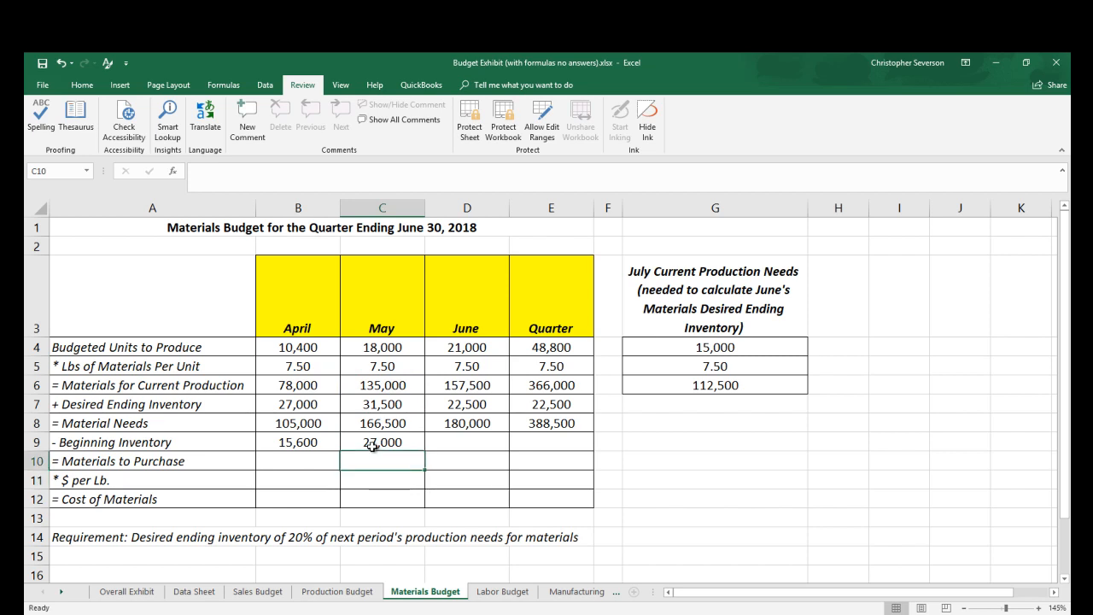
Repeat the 20% check of May's current production materials in C10 with =.2*C6, and delete that formula.
text(=)
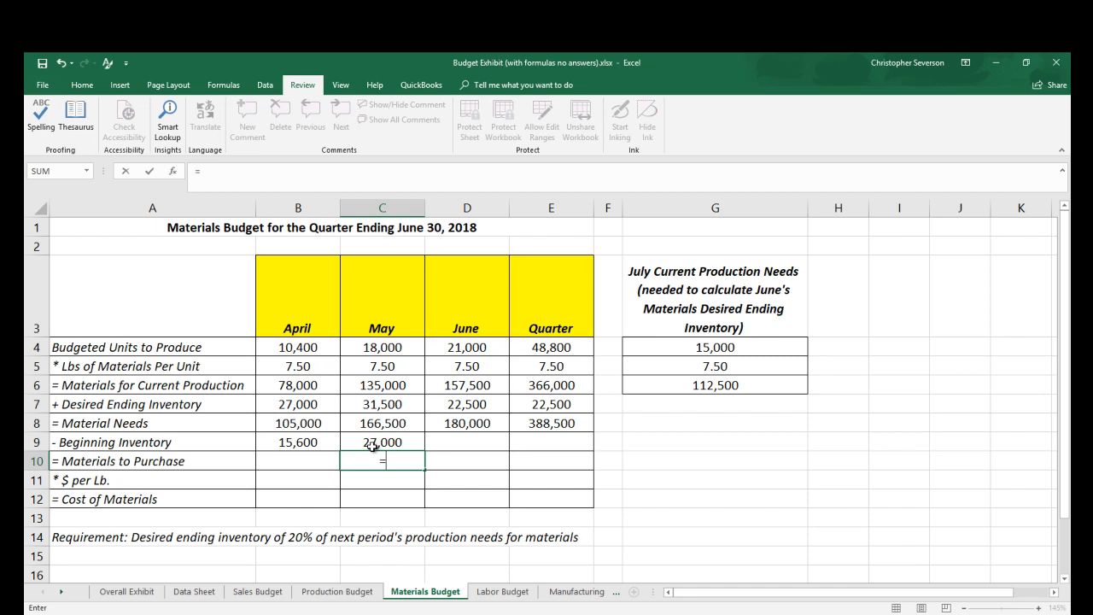
text(.2*)
key(Up)
key(Up)
key(Up)
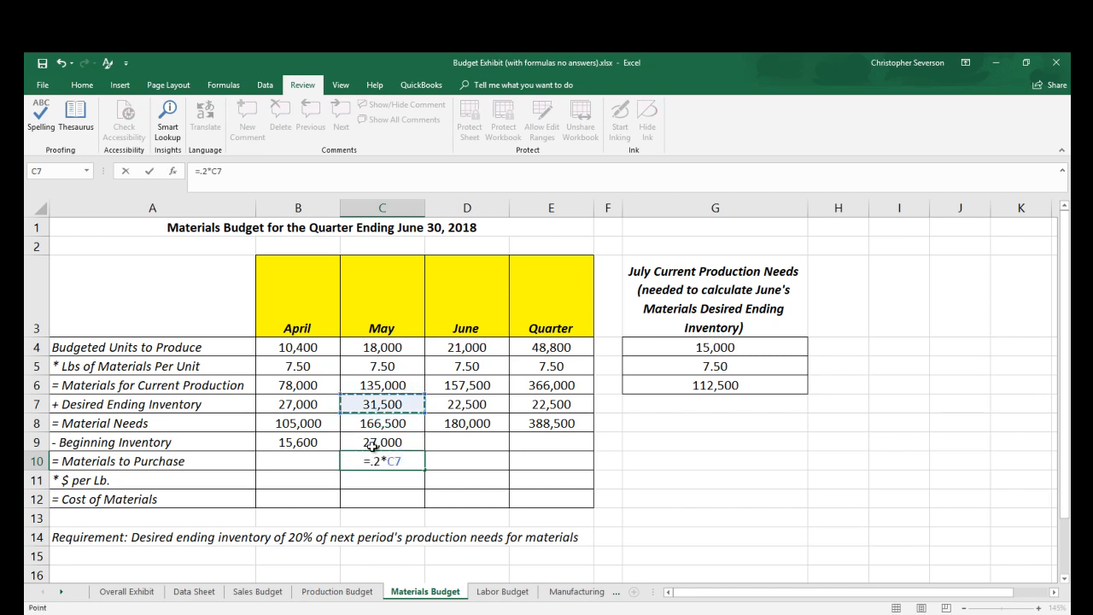
key(Up)
key(Return)
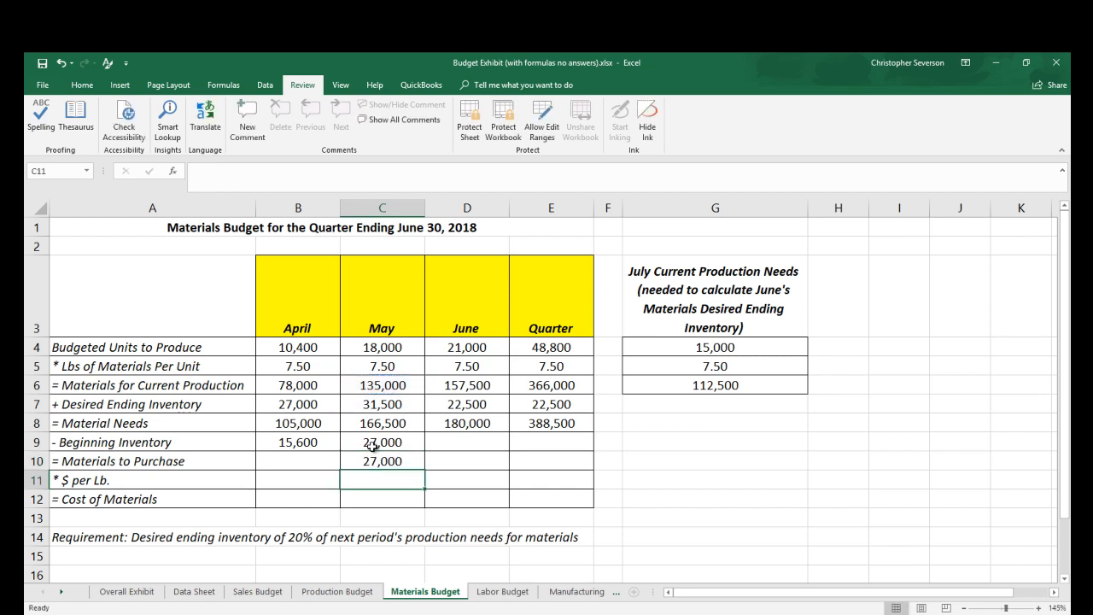
key(Up)
key(Up)
key(Up)
key(Down)
key(Down)
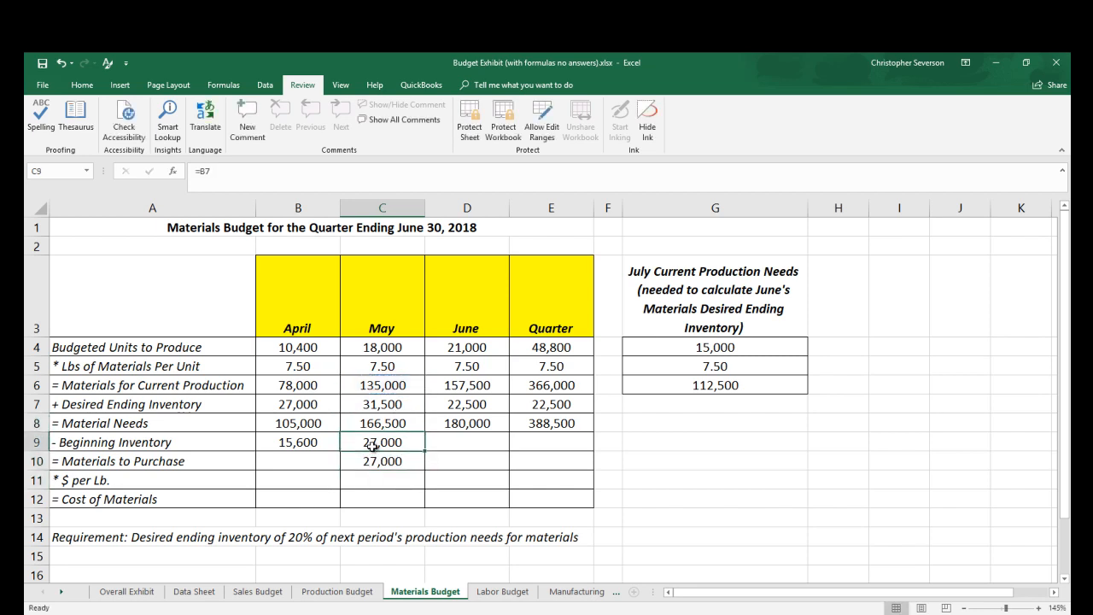
key(Delete)
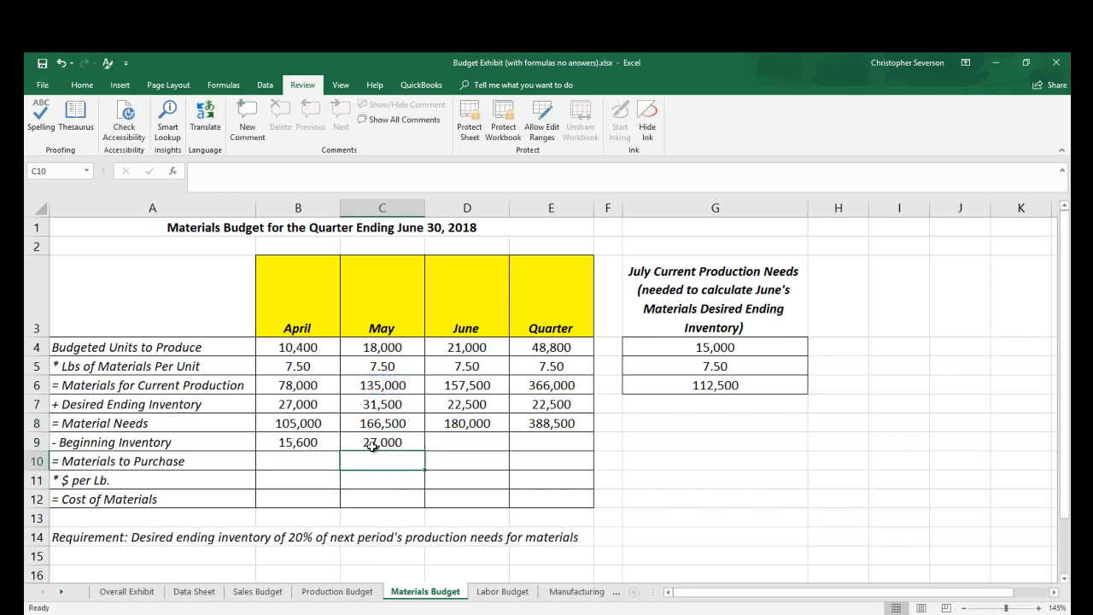
Link June's beginning inventory in D9 to May's desired ending inventory with the formula =C7.
key(Right)
key(Up)
text(=)
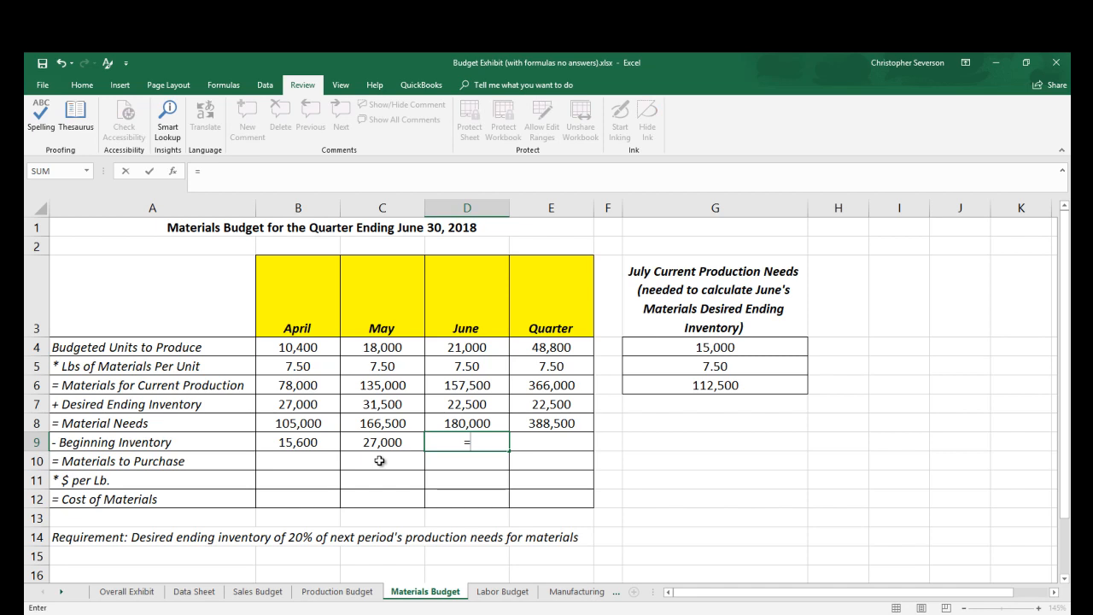
key(Left)
key(Up)
key(Up)
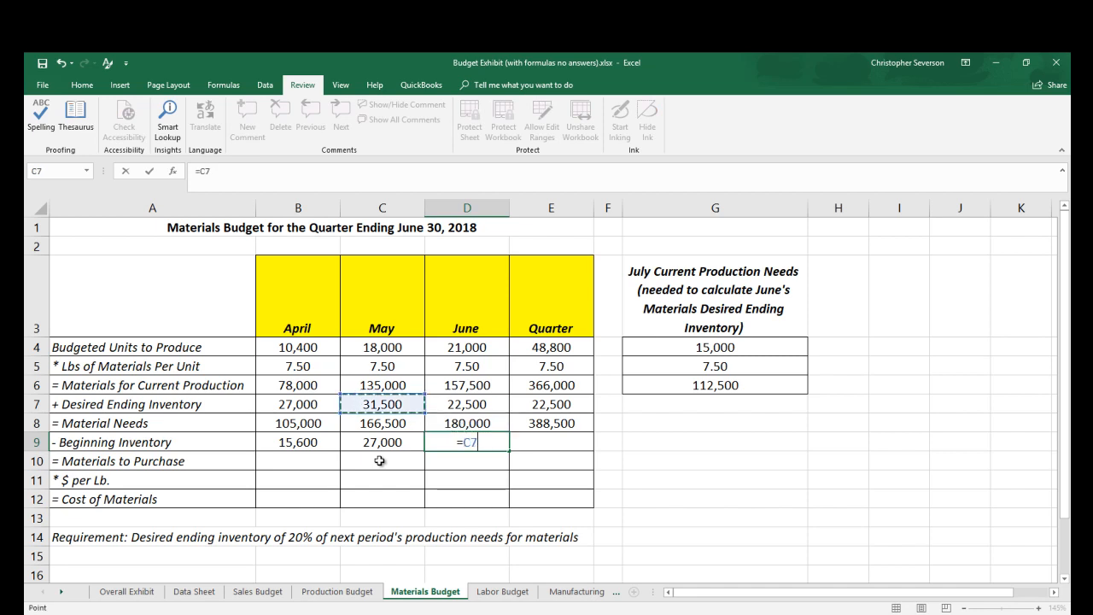
key(Return)
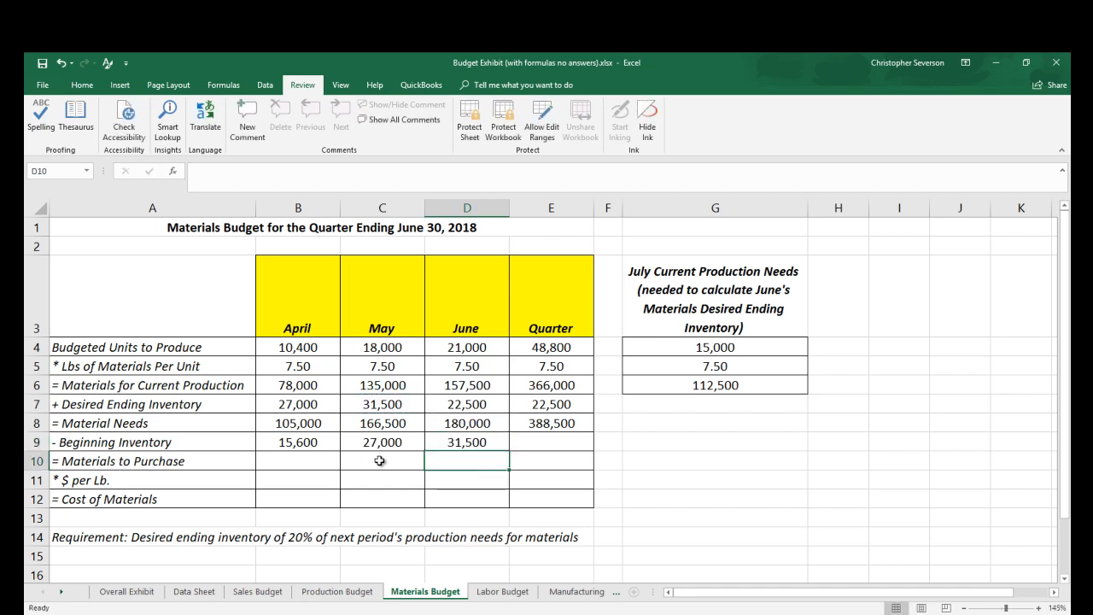
Link the quarter's beginning inventory in E9 to April's beginning inventory with the formula =B9.
key(Right)
key(Up)
text(=)
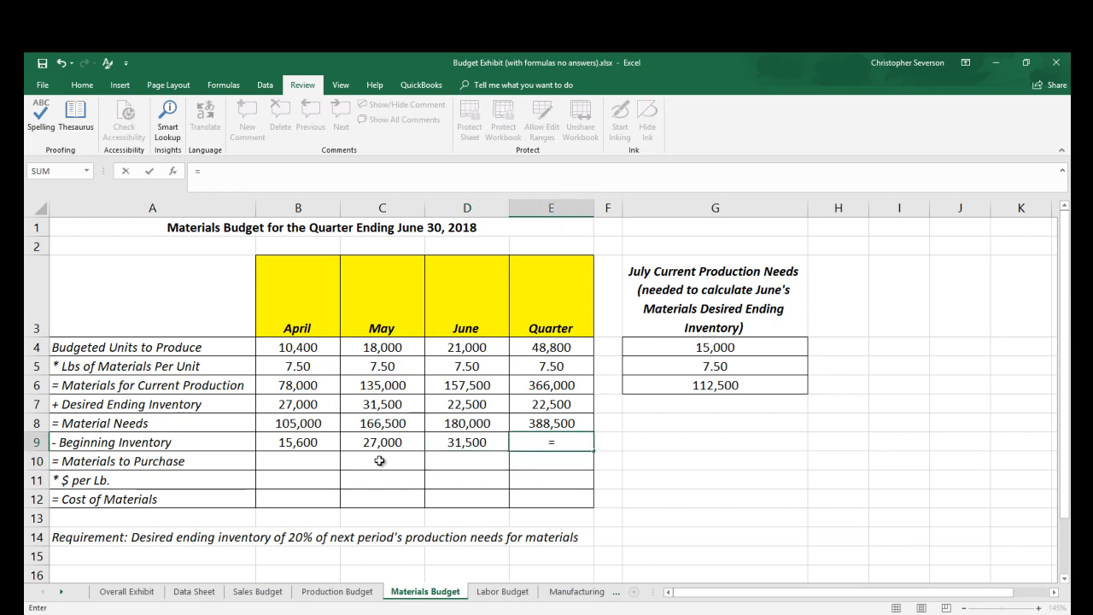
key(Left)
key(Left)
key(Left)
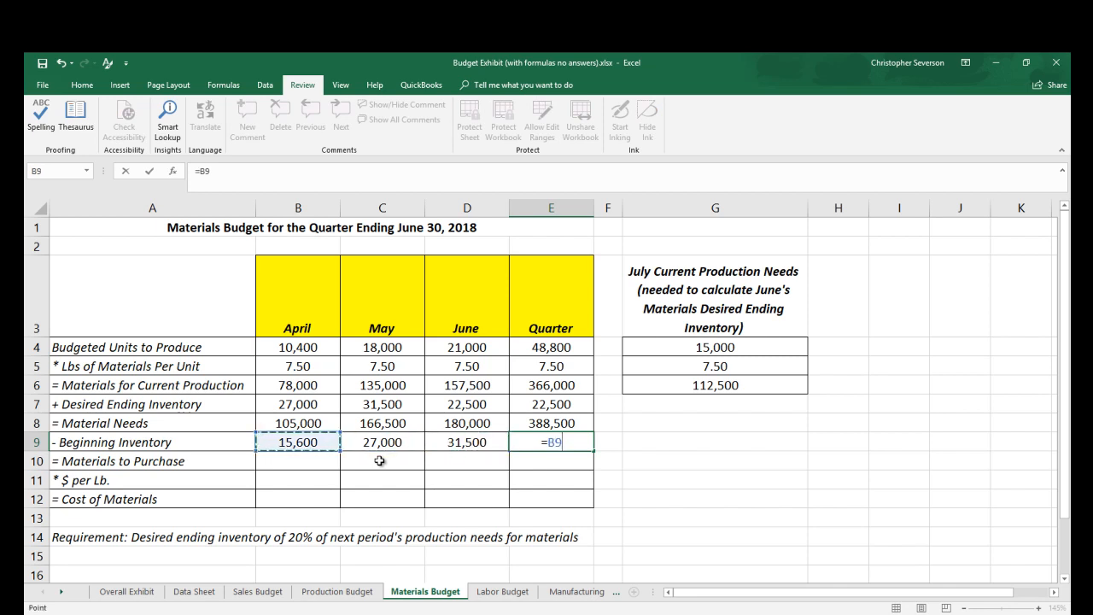
key(Return)
Calculate April's materials to purchase in B10 with the formula =B8-B9, and copy it across through the quarter column.
click(302, 464)
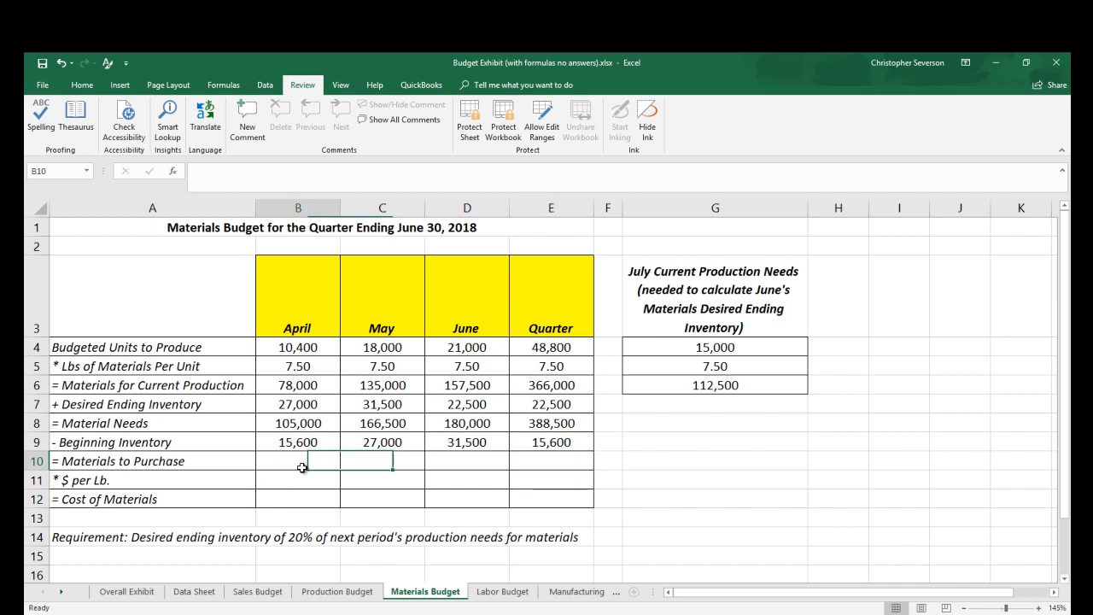
text(=)
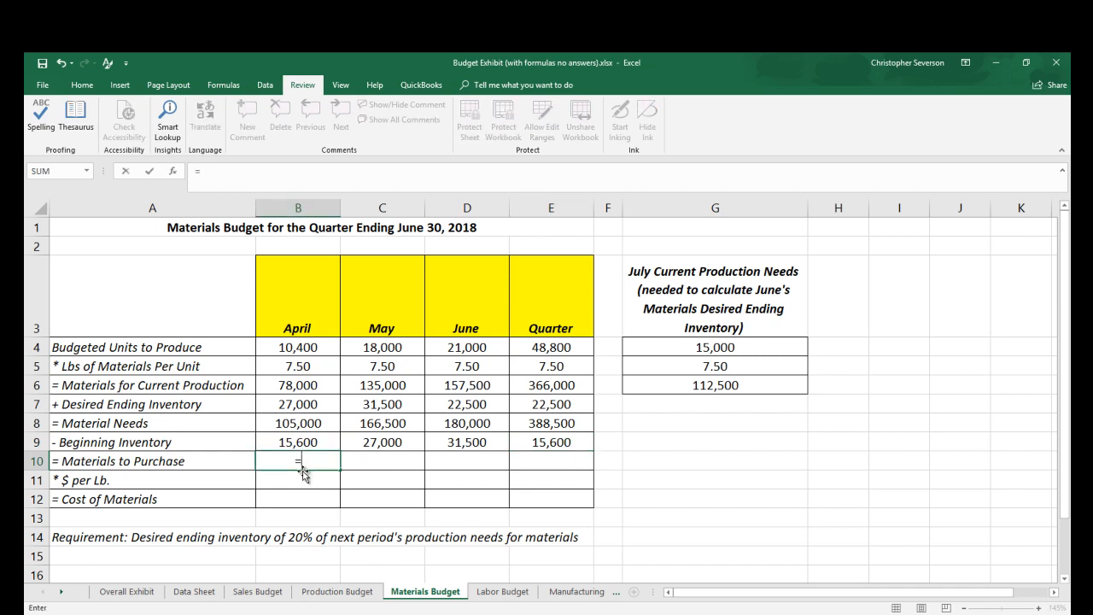
key(Up)
key(Up)
text(-)
key(Up)
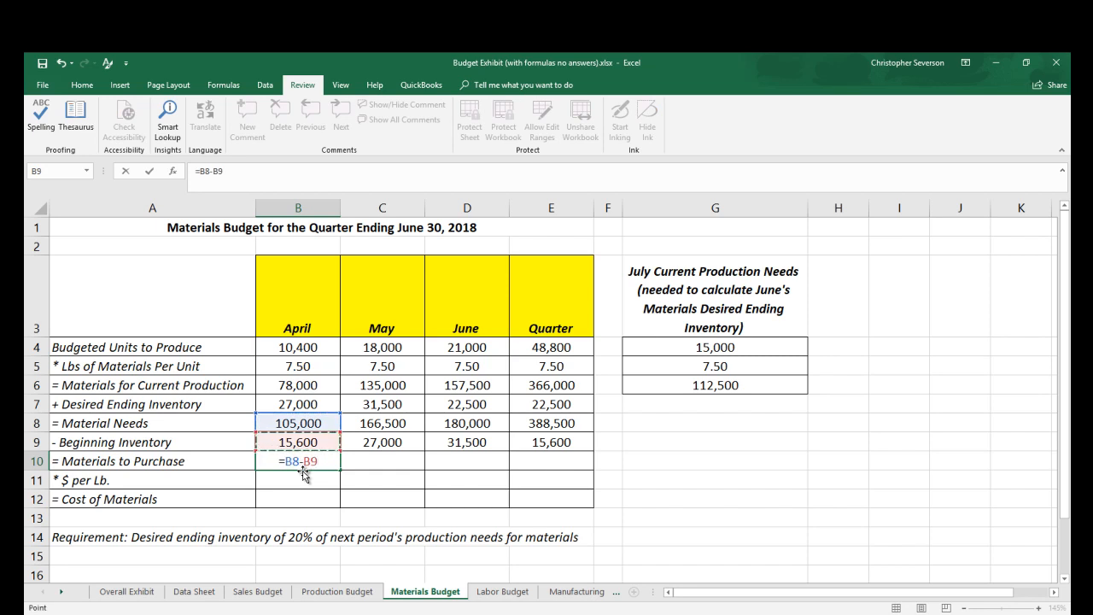
key(Return)
click(327, 459)
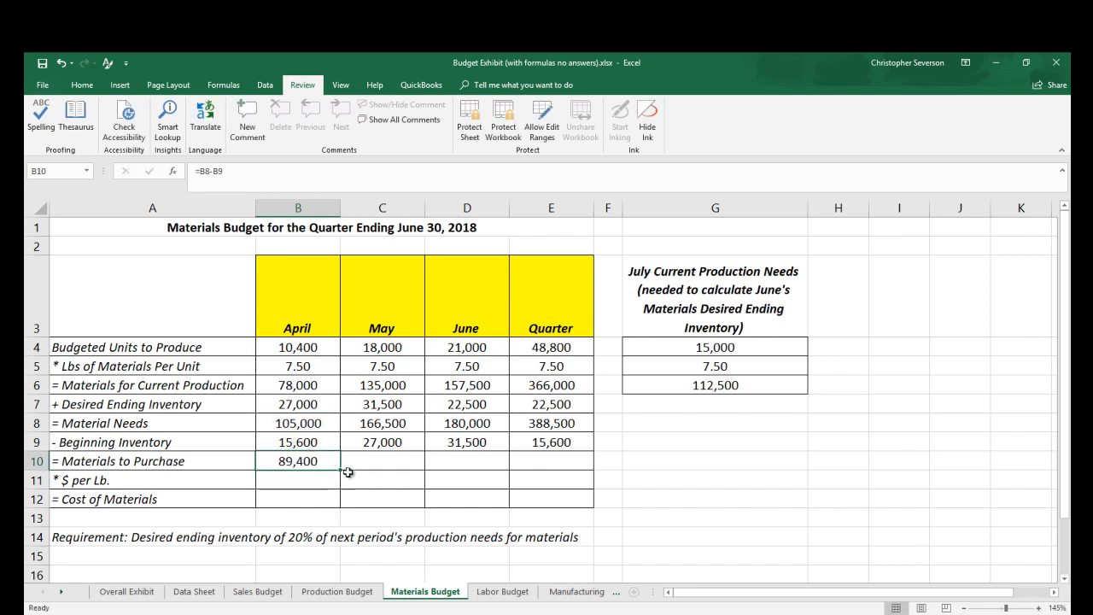
drag(340, 470, 564, 477)
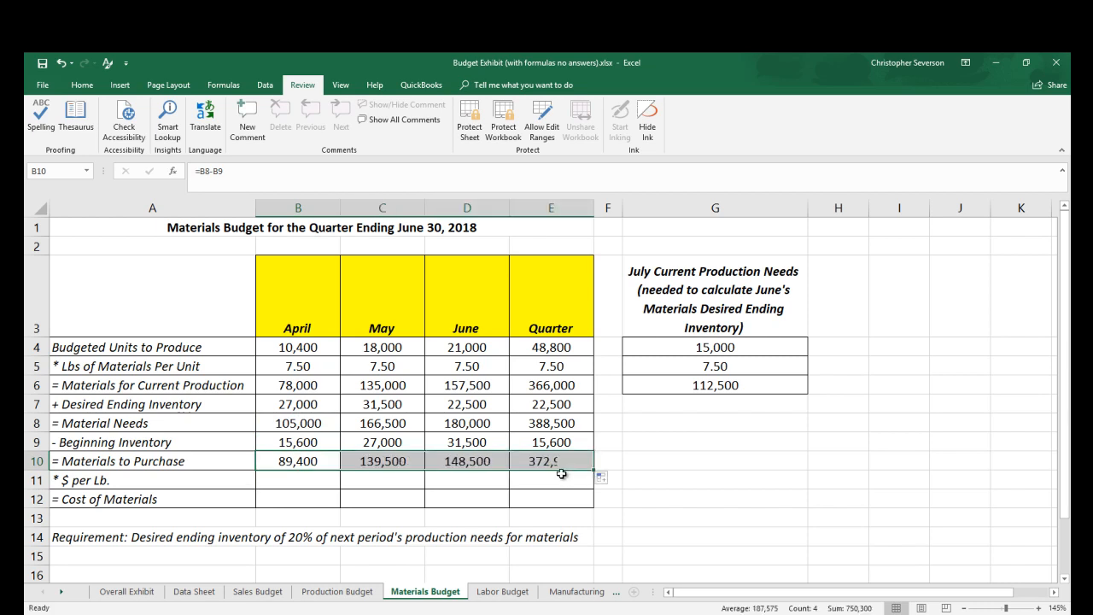
Link April's price per pound in B11 to the price per pound on the Data Sheet with ='Data Sheet'!B14.
click(303, 480)
text(=)
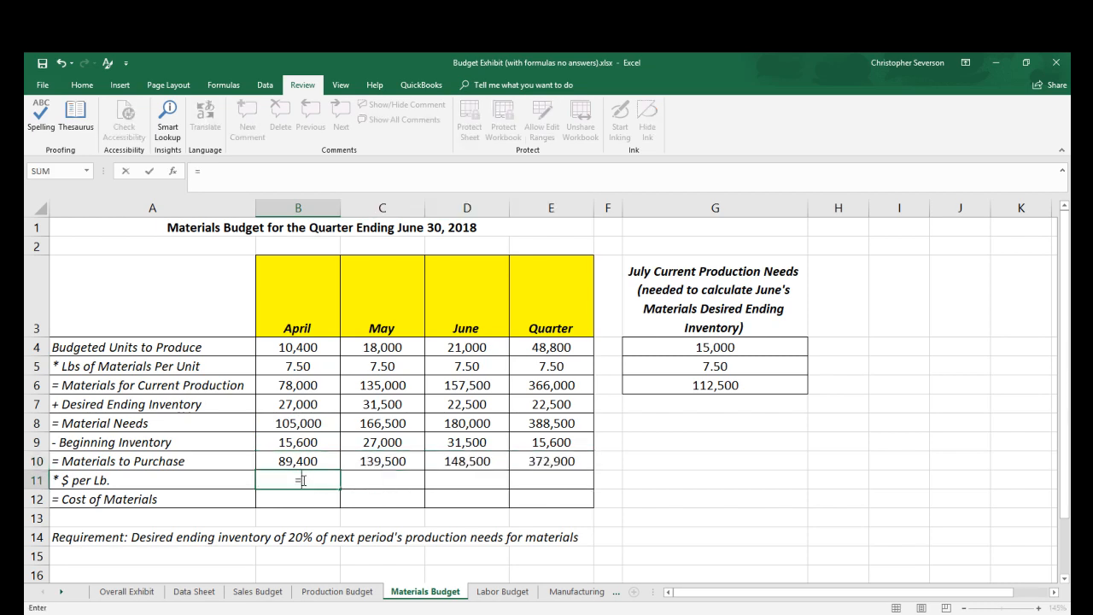
click(196, 591)
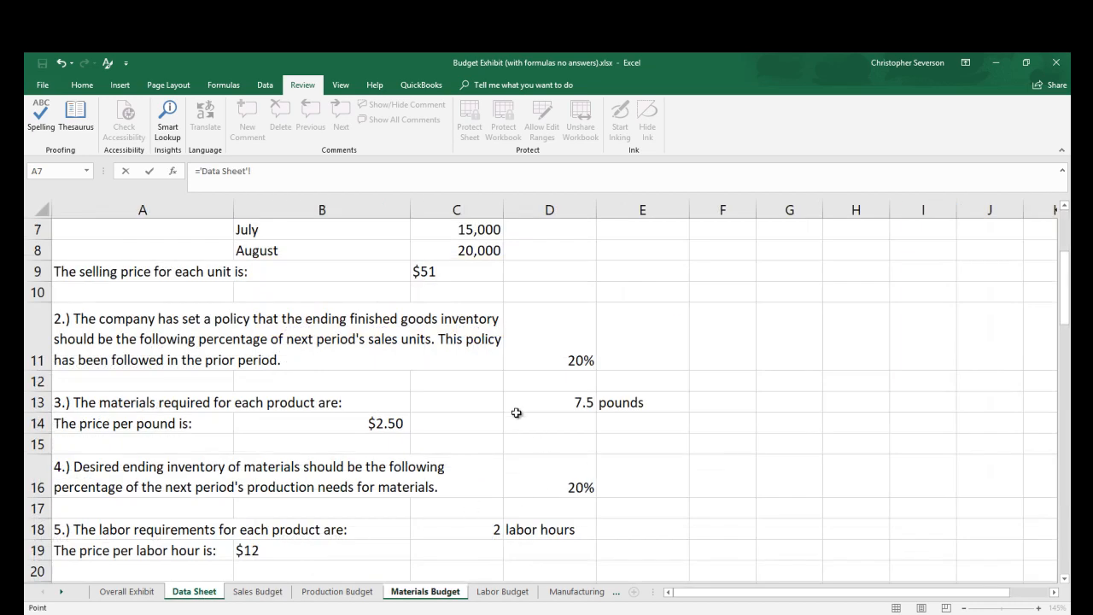
click(383, 428)
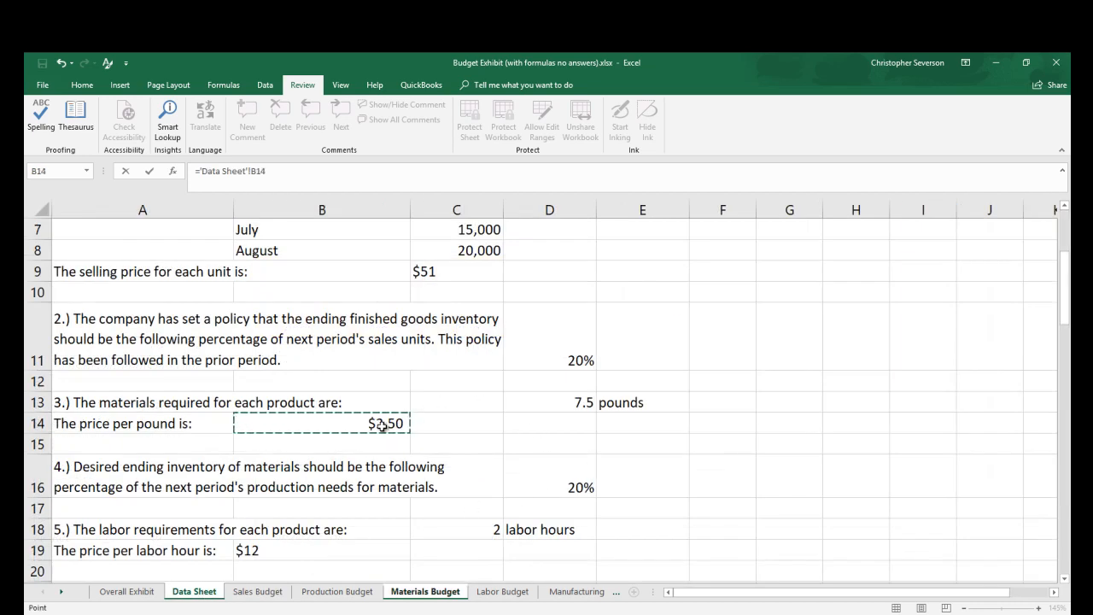
key(Return)
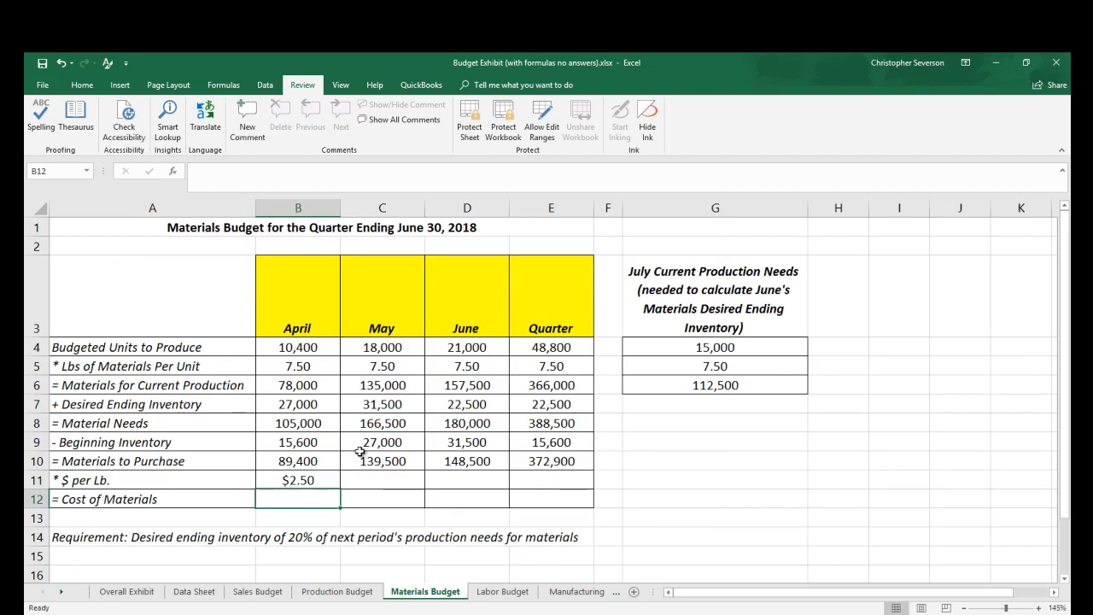
Anchor the column in B11's formula as ='Data Sheet'!$B14, and copy it across through the quarter column.
click(295, 481)
click(256, 172)
text($B14)
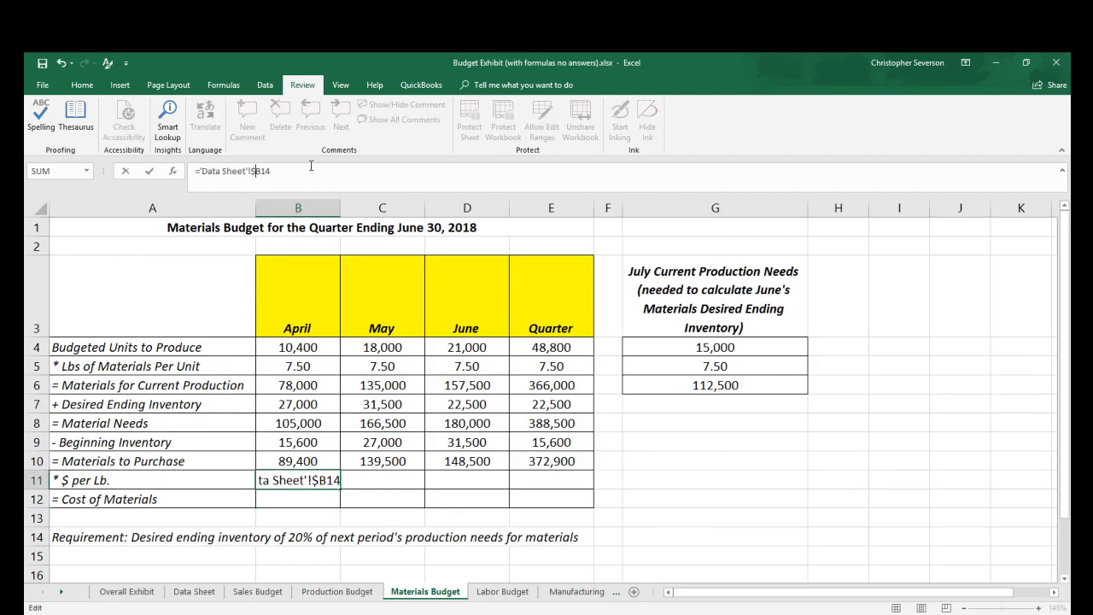
key(Return)
click(331, 484)
drag(331, 485, 587, 492)
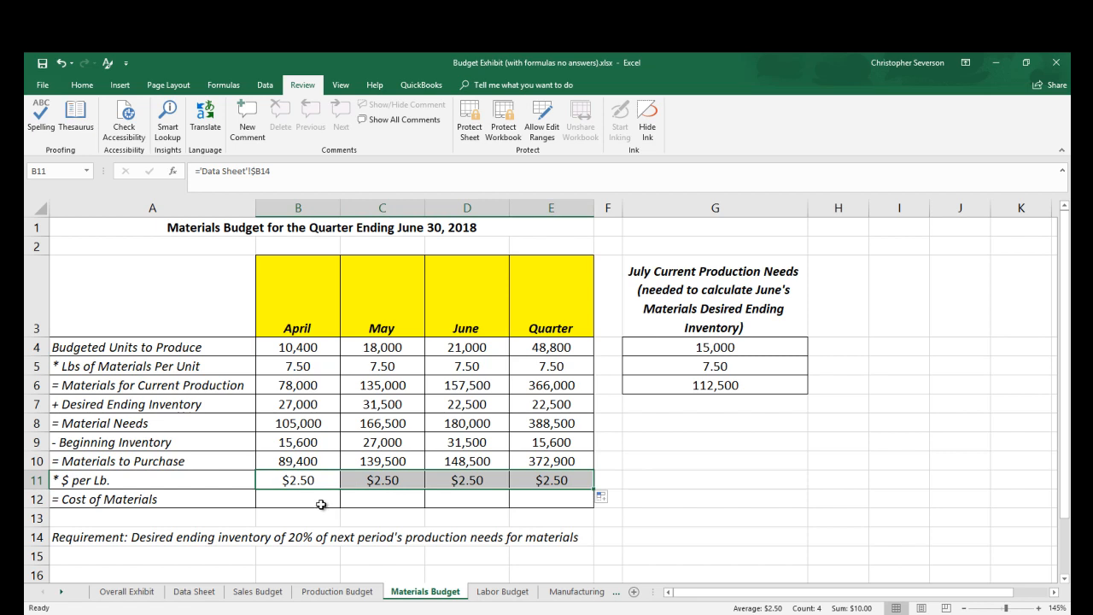
Calculate April's cost of materials in B12 with =B10*B11, copy it across through E12, and check the copied cells.
click(321, 505)
text(=)
key(Up)
key(Up)
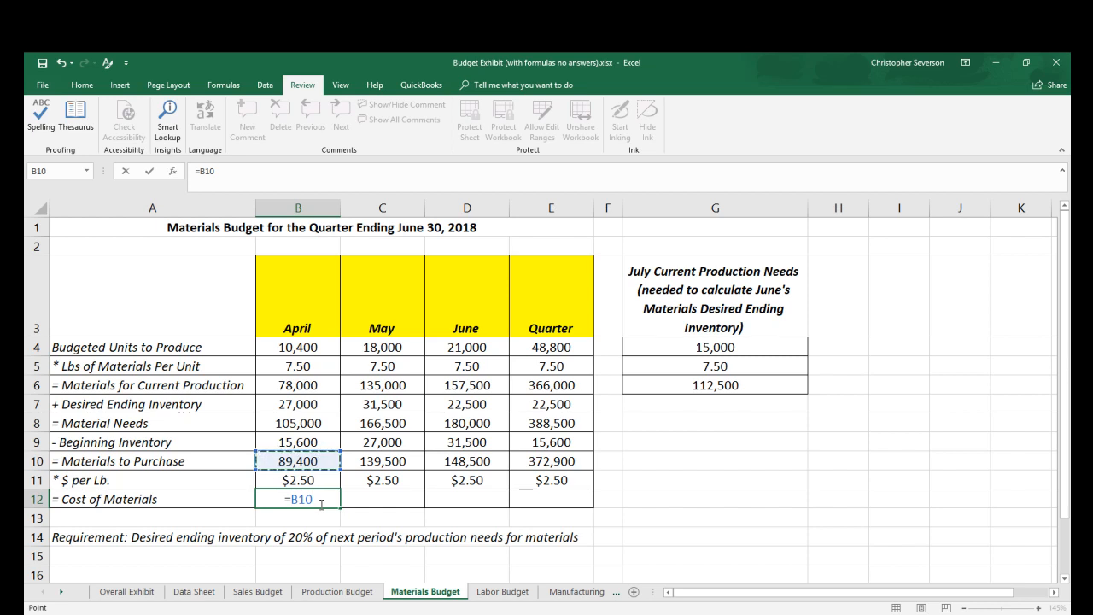
text(*)
key(Up)
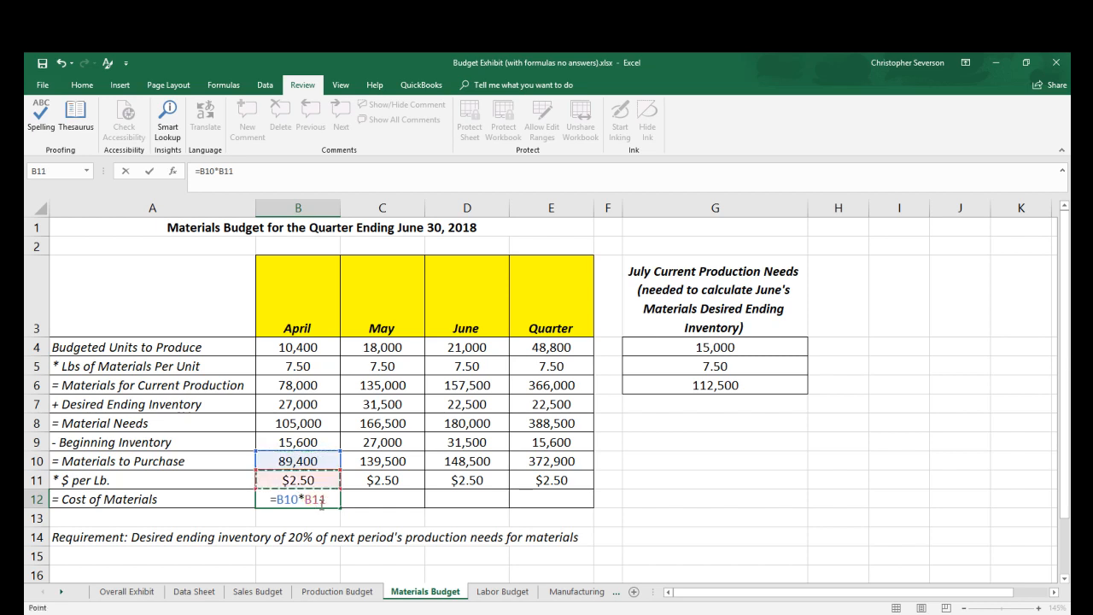
key(Return)
click(313, 499)
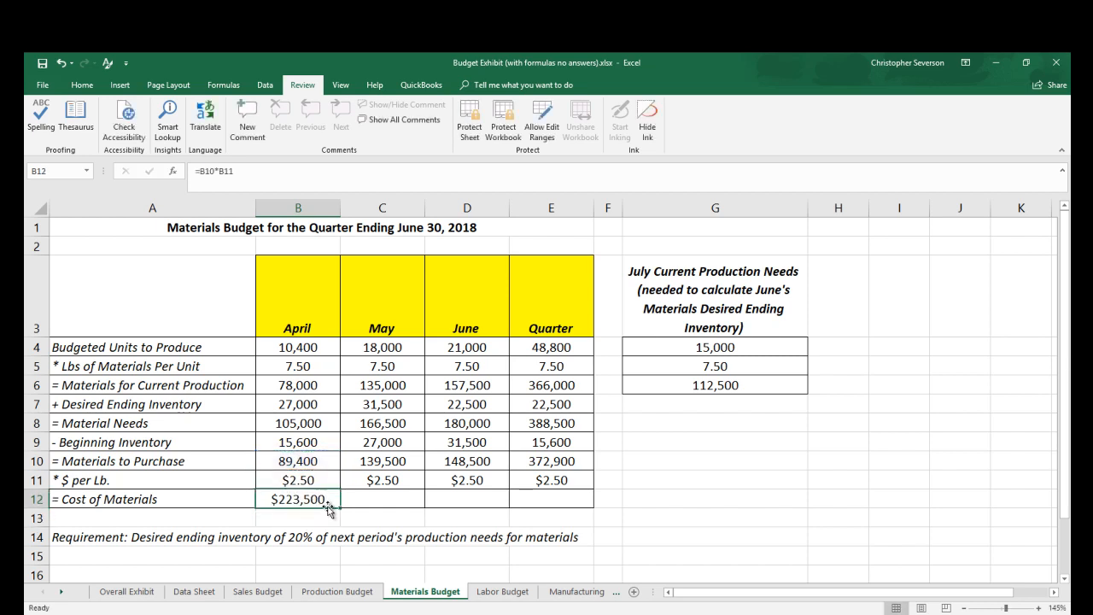
drag(338, 510, 564, 507)
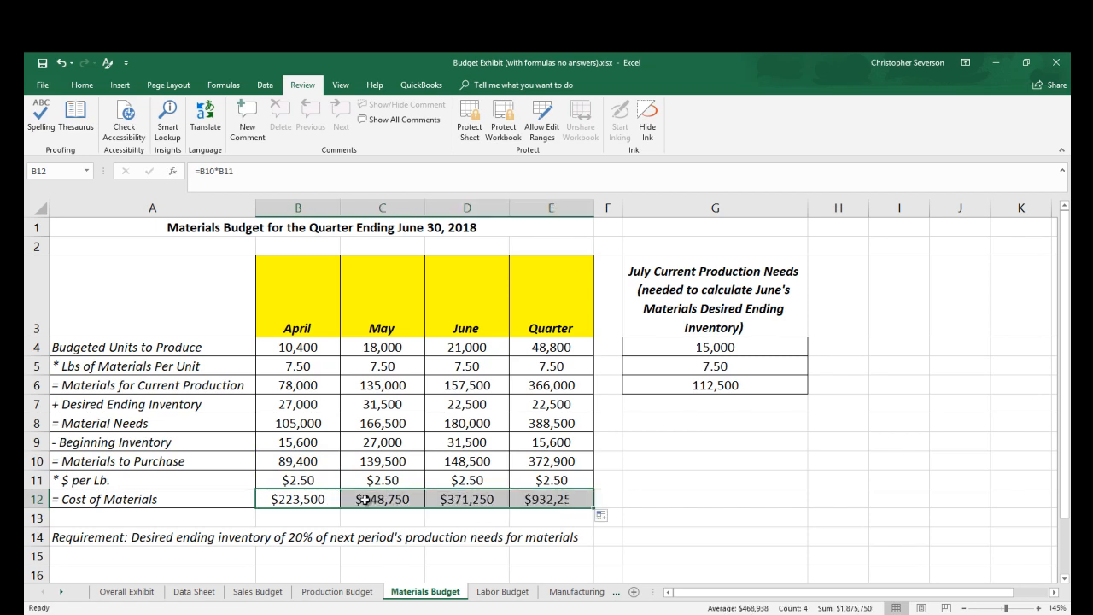
click(385, 502)
click(466, 513)
click(471, 503)
click(559, 499)
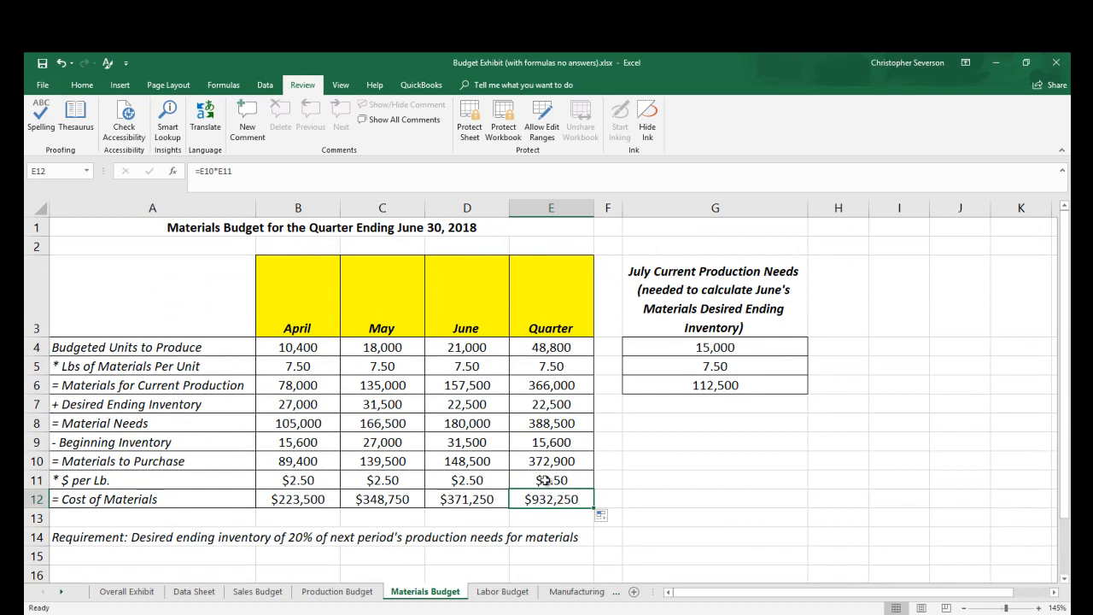
On the Labor Budget sheet, link April's budgeted units to produce in B4 to ='Production Budget'!B8.
click(504, 591)
click(464, 506)
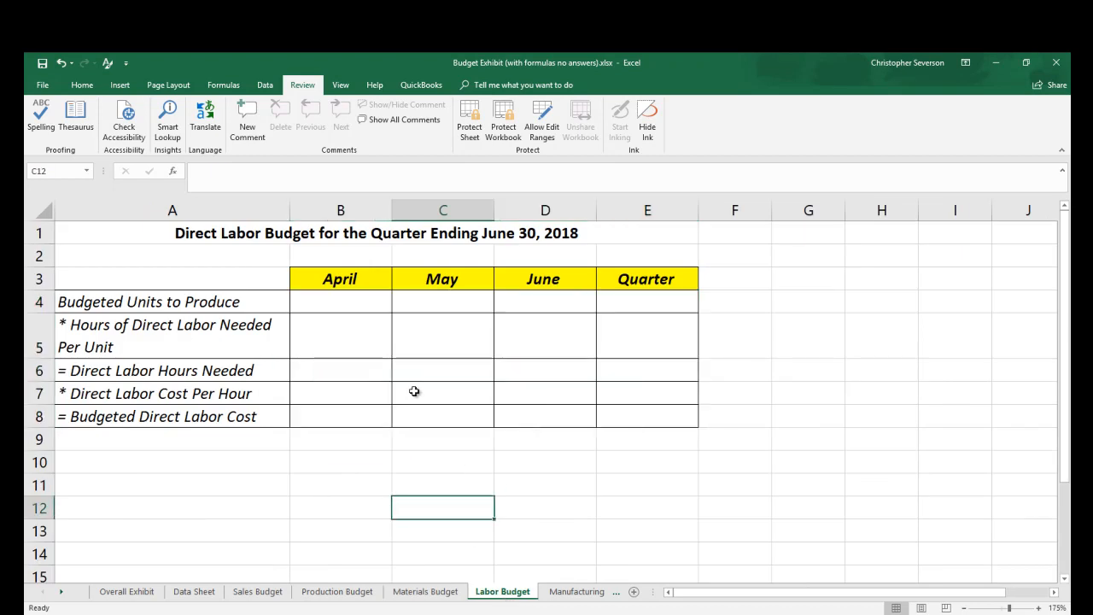
click(341, 300)
text(=)
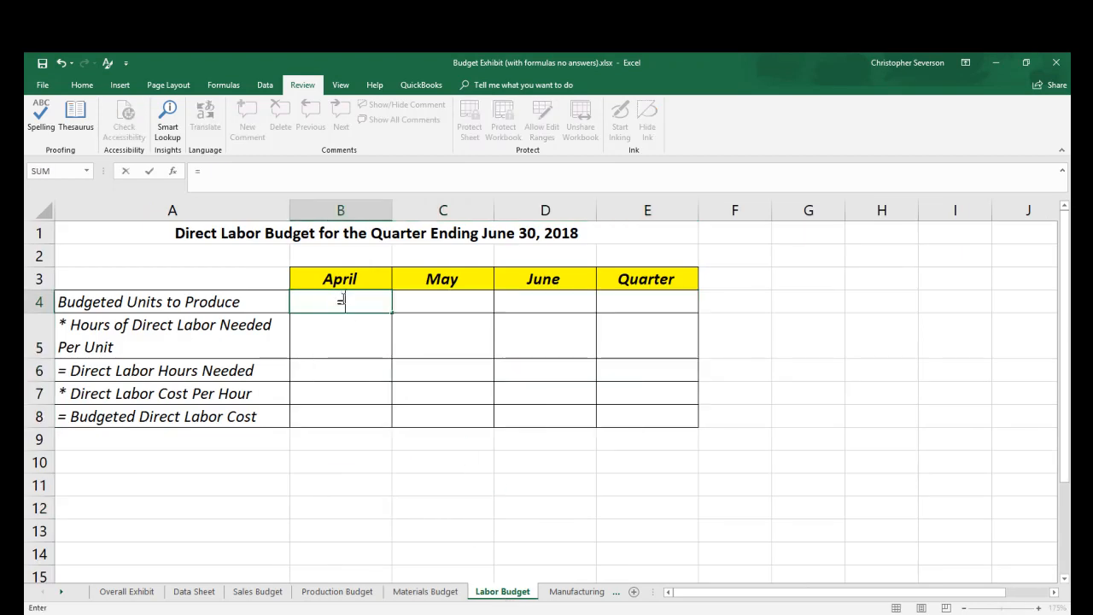
click(354, 593)
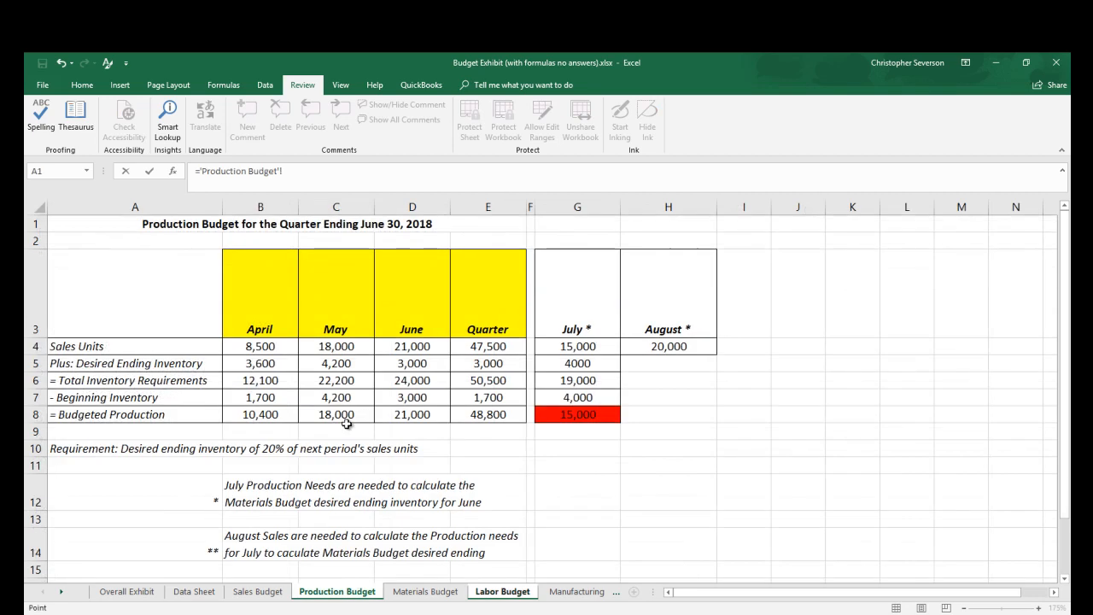
click(261, 413)
key(Return)
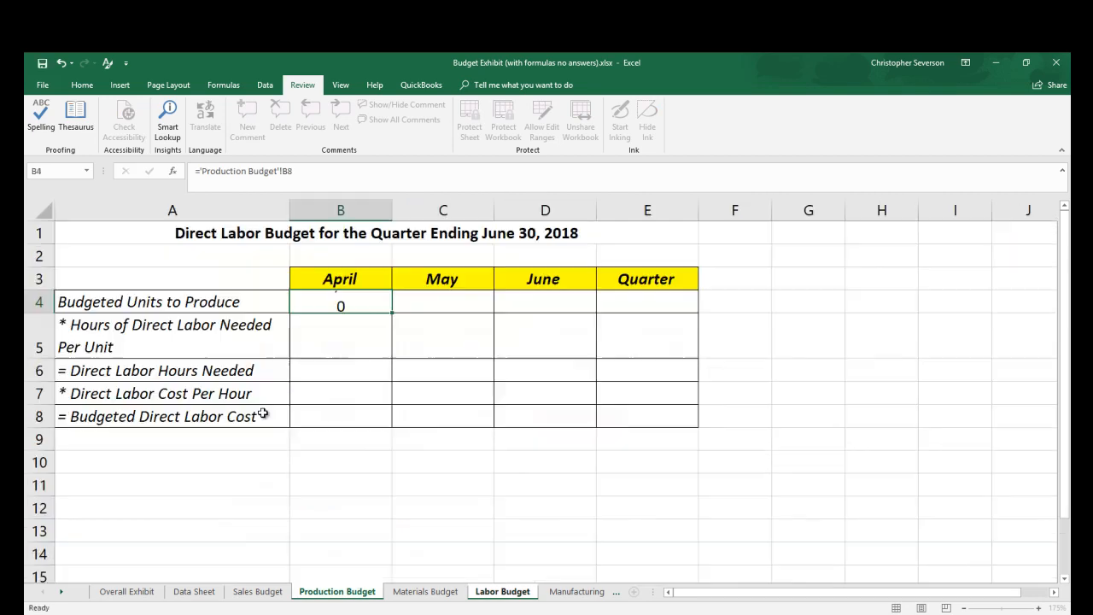
Link May's budgeted units in C4 to ='Production Budget'!C8, and copy the formula across to June and the quarter.
click(422, 302)
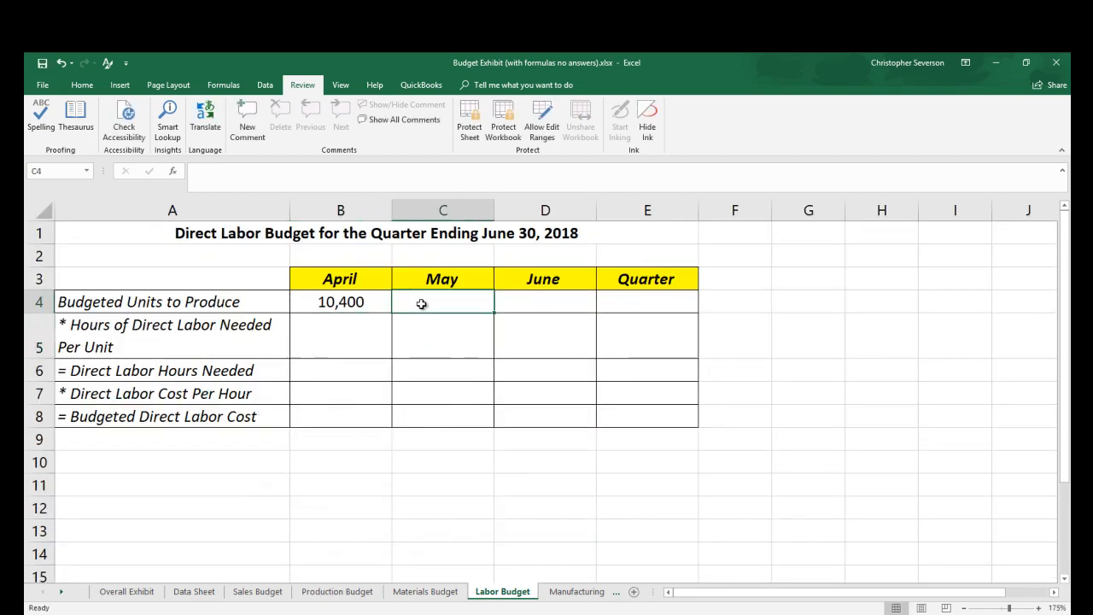
text(='Production Budget'!)
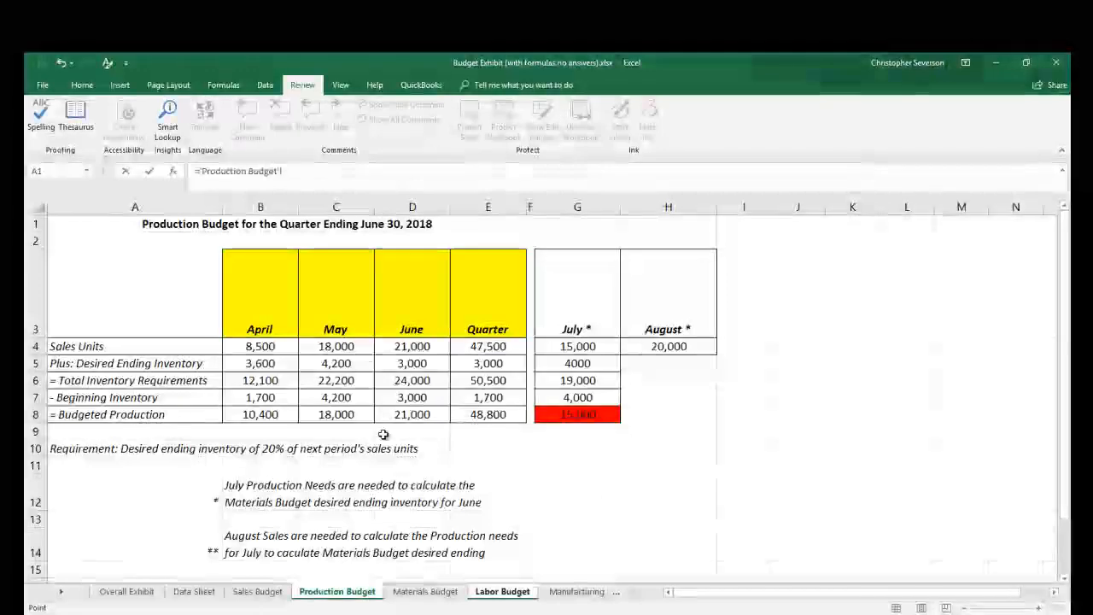
click(356, 592)
click(343, 415)
key(Return)
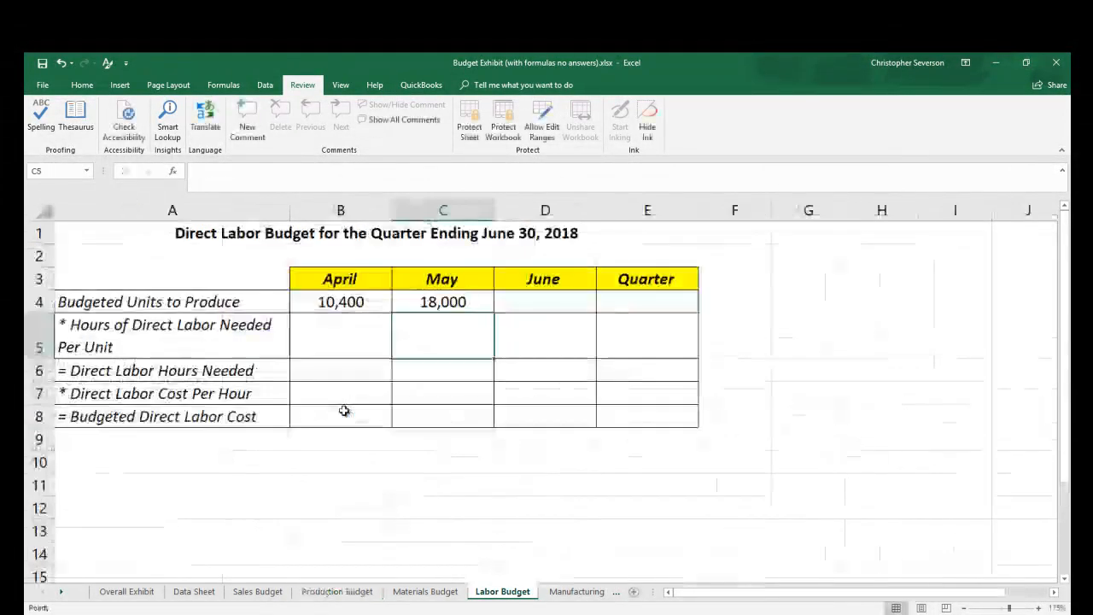
click(445, 302)
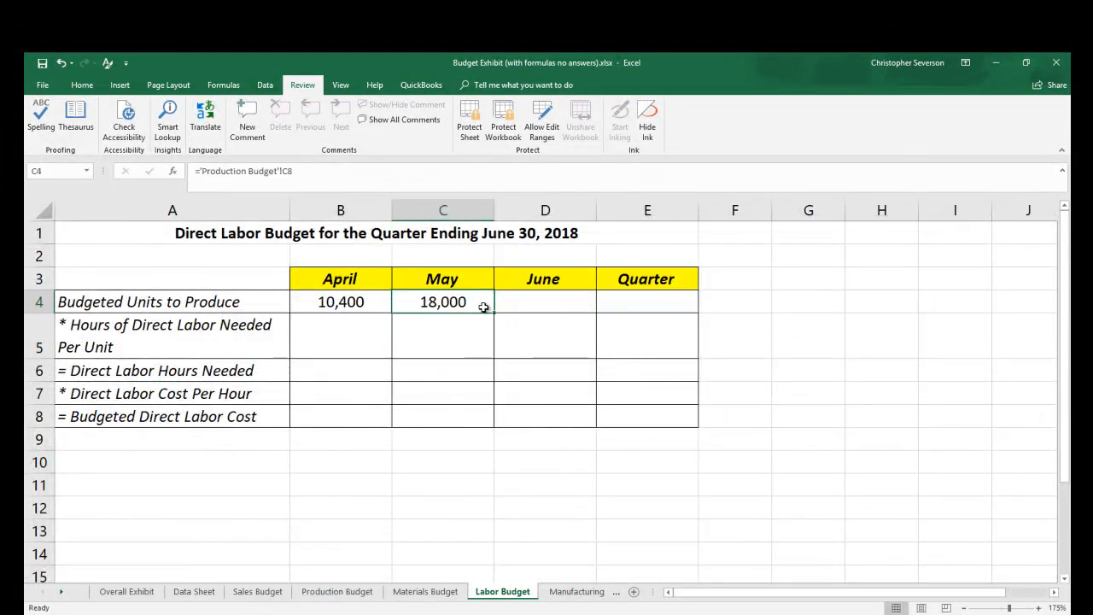
drag(497, 312, 662, 313)
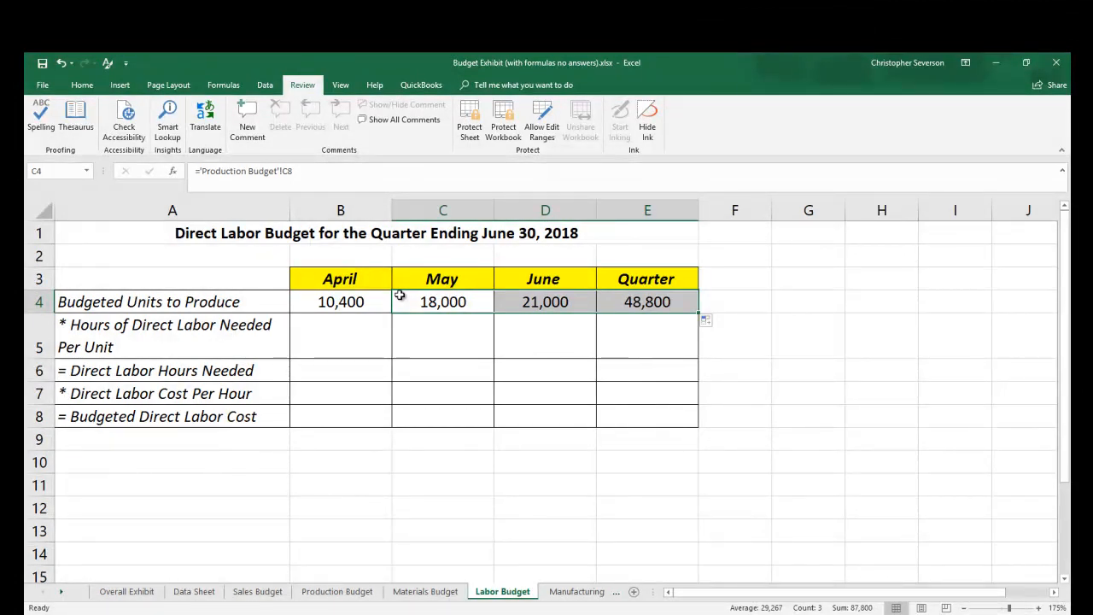
Link April's direct labor hours per unit in B5 to the labor hours on the Data Sheet with ='Data Sheet'!C18.
click(350, 344)
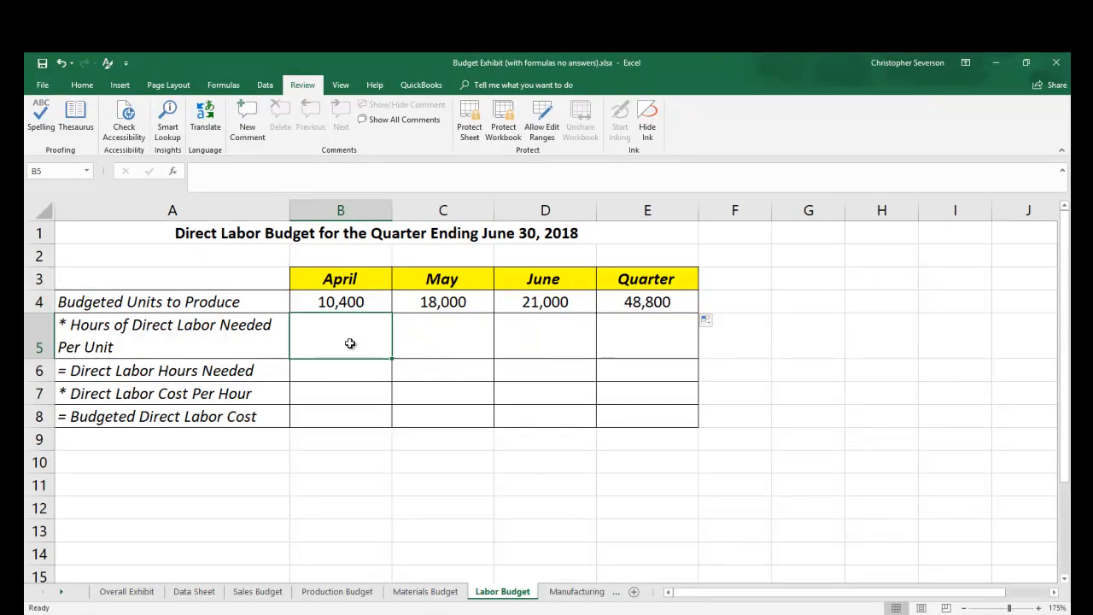
text(=)
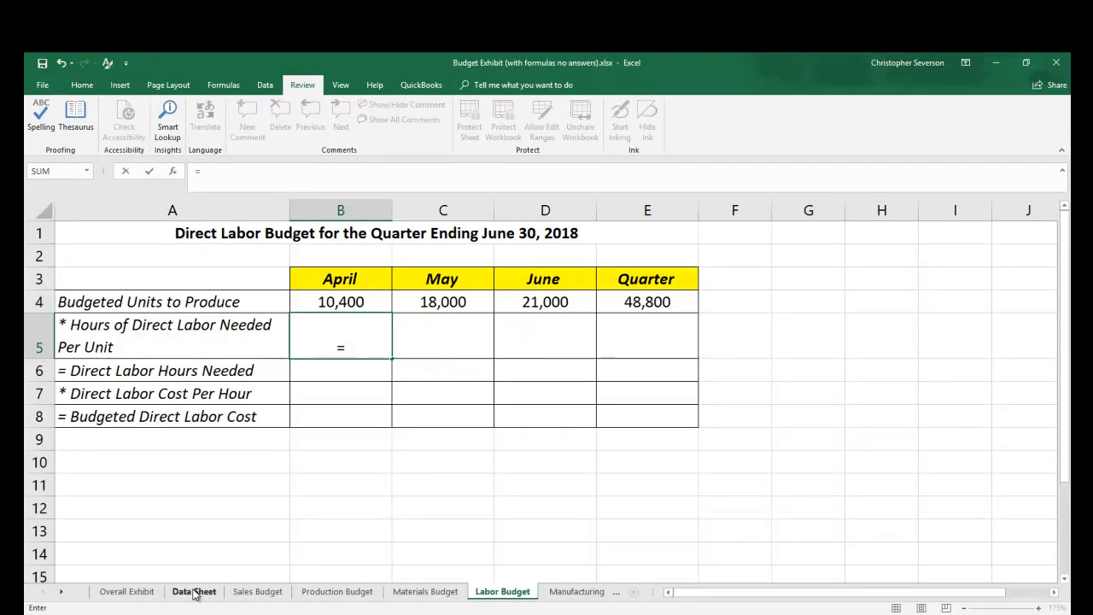
click(194, 592)
click(484, 530)
key(Return)
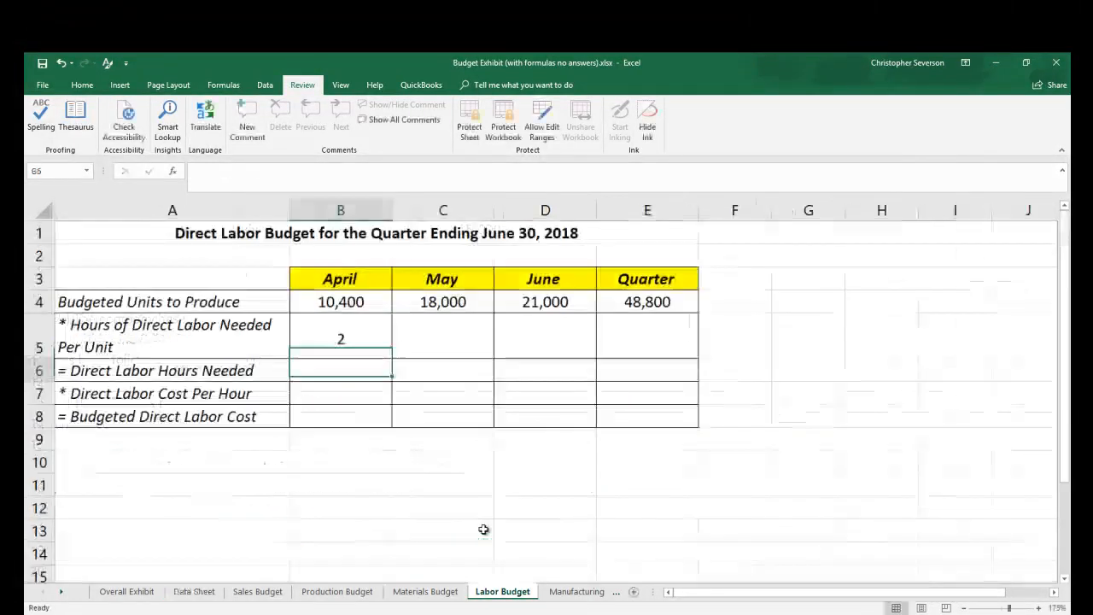
Anchor the column in B5's formula as ='Data Sheet'!$C18, and copy it across through the quarter column.
click(356, 339)
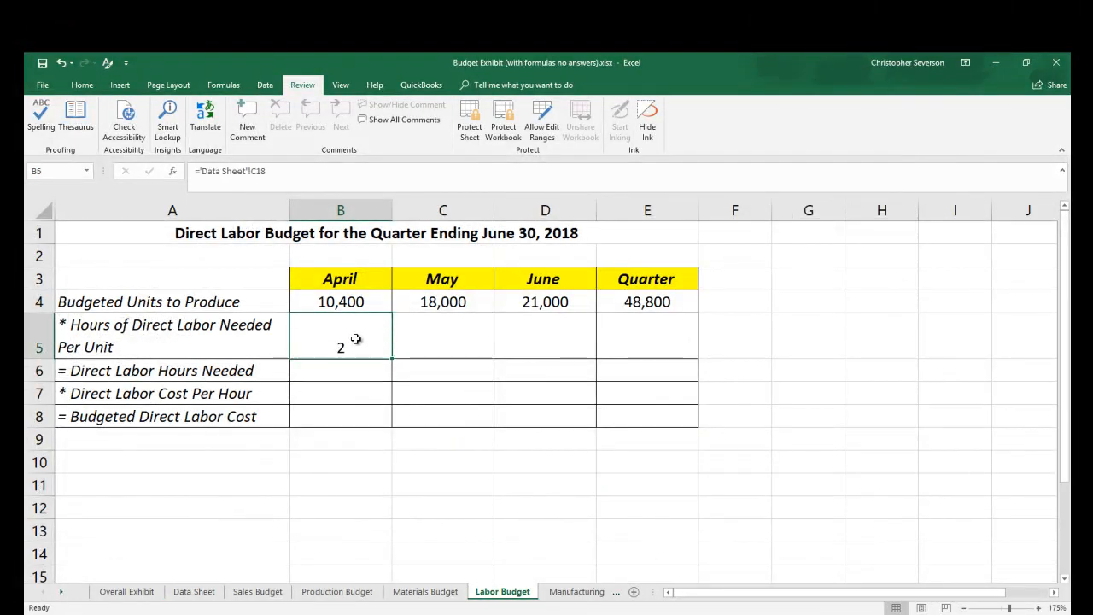
click(251, 173)
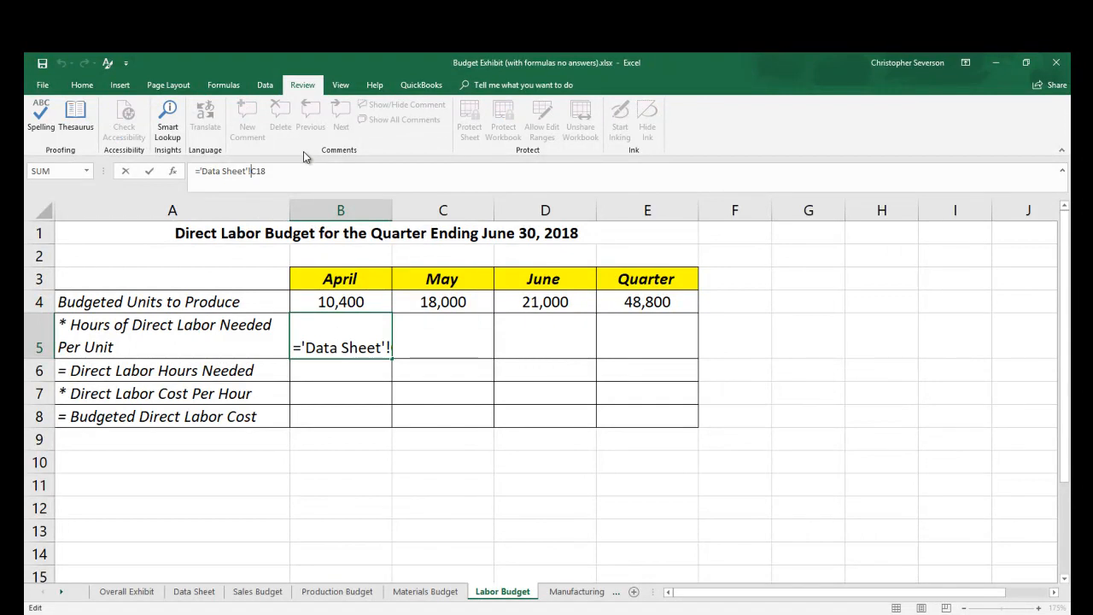
text($)
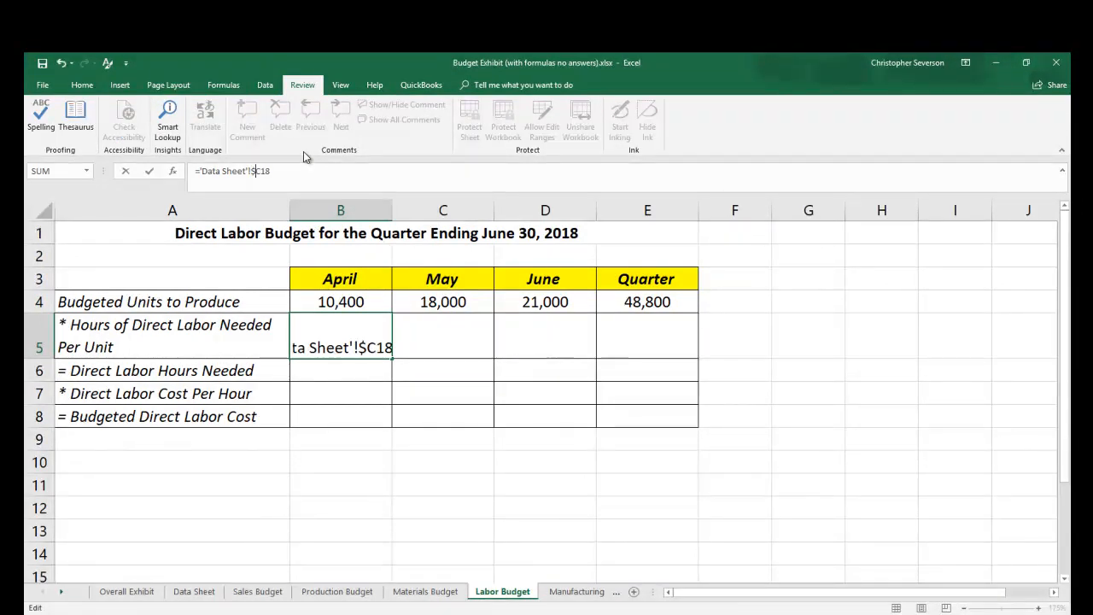
key(Return)
click(343, 335)
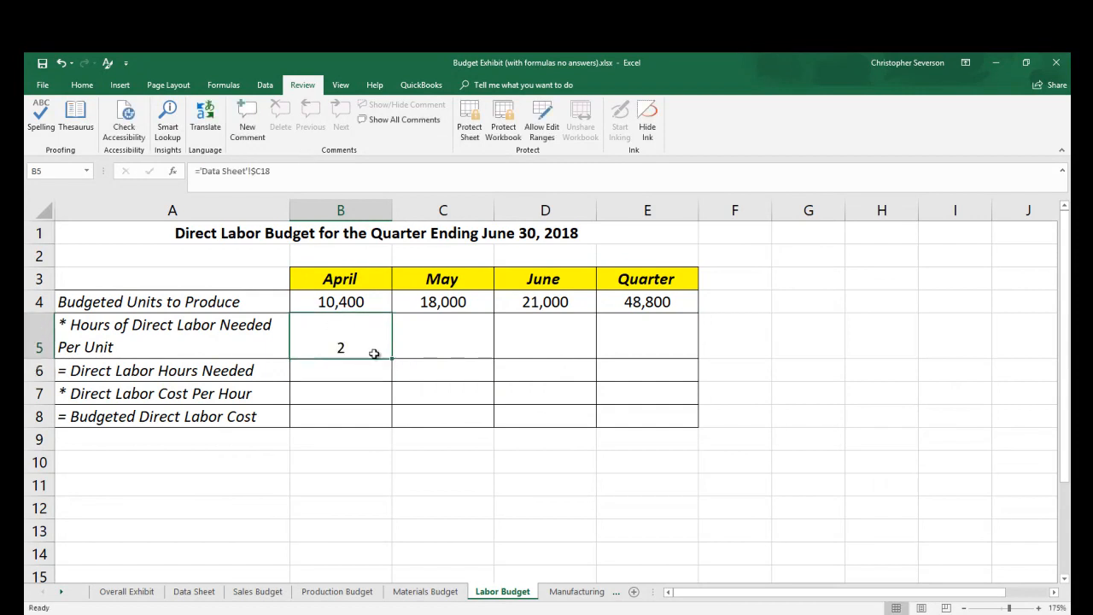
drag(392, 360, 667, 345)
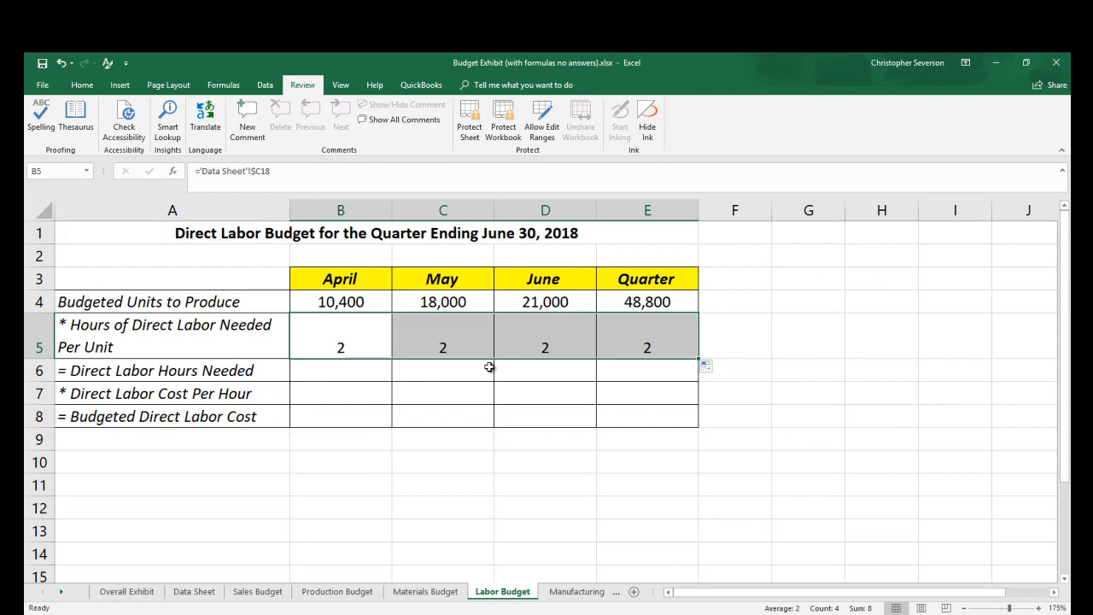
Calculate April's direct labor hours needed in B6 with =B4*B5, and copy the formula across through the quarter column.
click(369, 367)
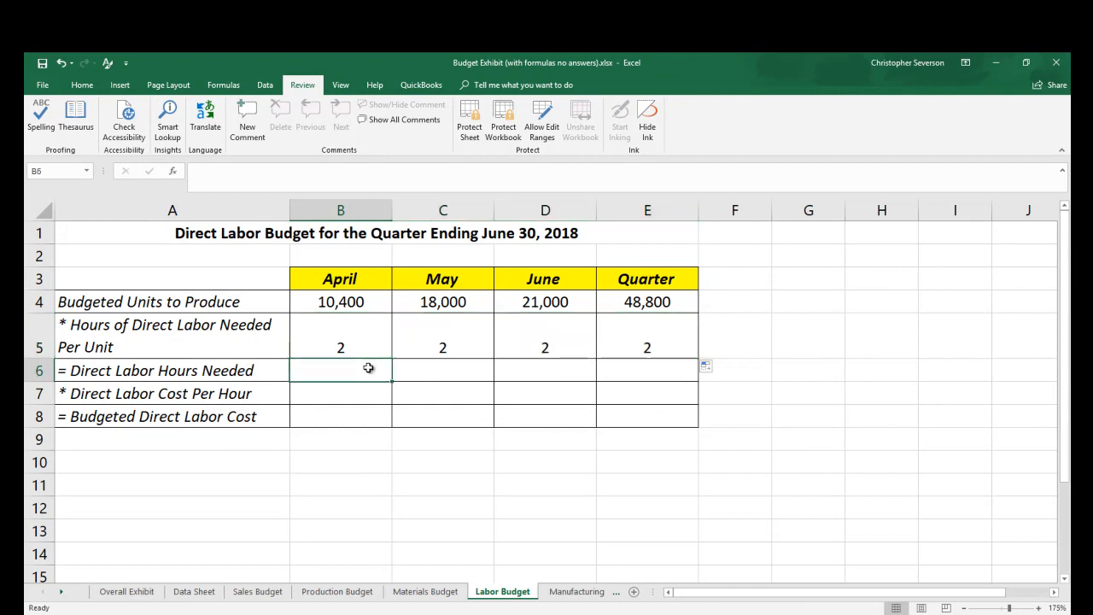
text(=)
key(Up)
key(Up)
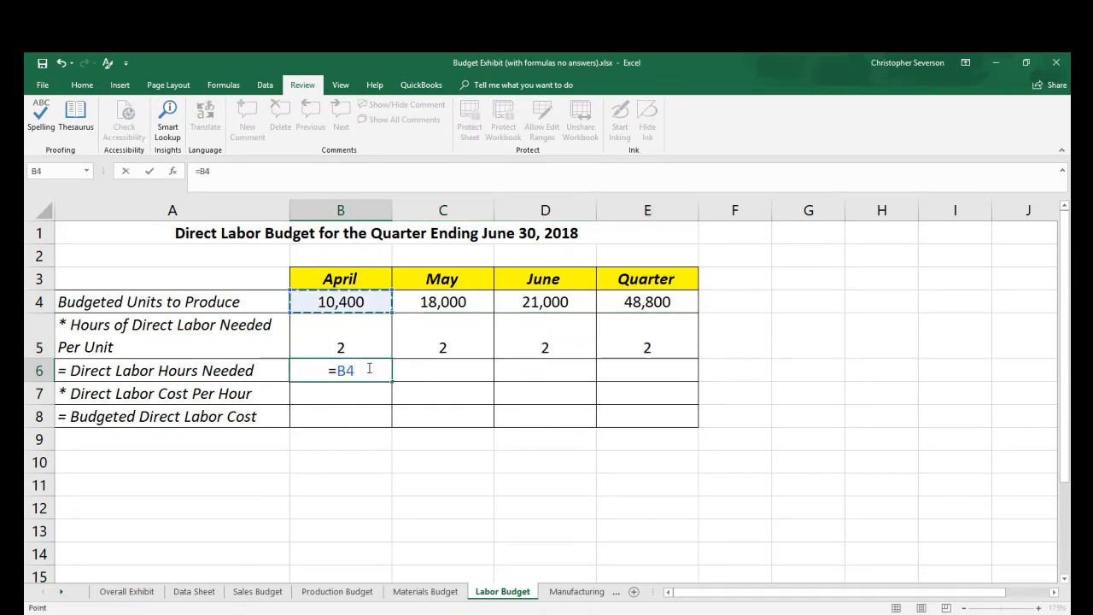
text(*)
key(Up)
key(Return)
click(367, 369)
drag(392, 381, 654, 390)
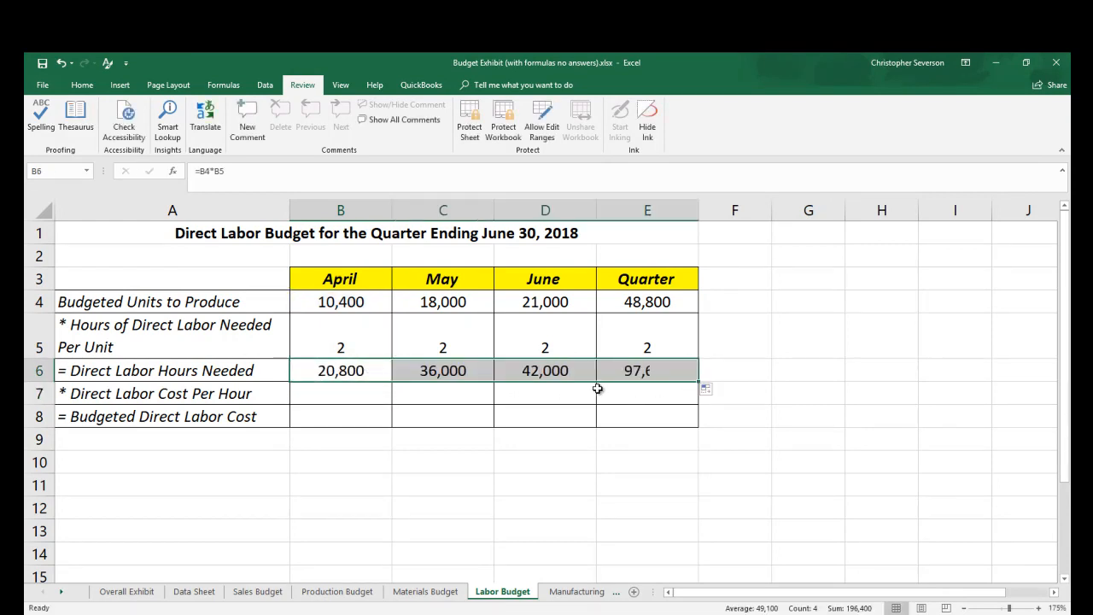
Link April's direct labor cost per hour in B7 to the price per labor hour with ='Data Sheet'!B19.
click(359, 393)
text(=)
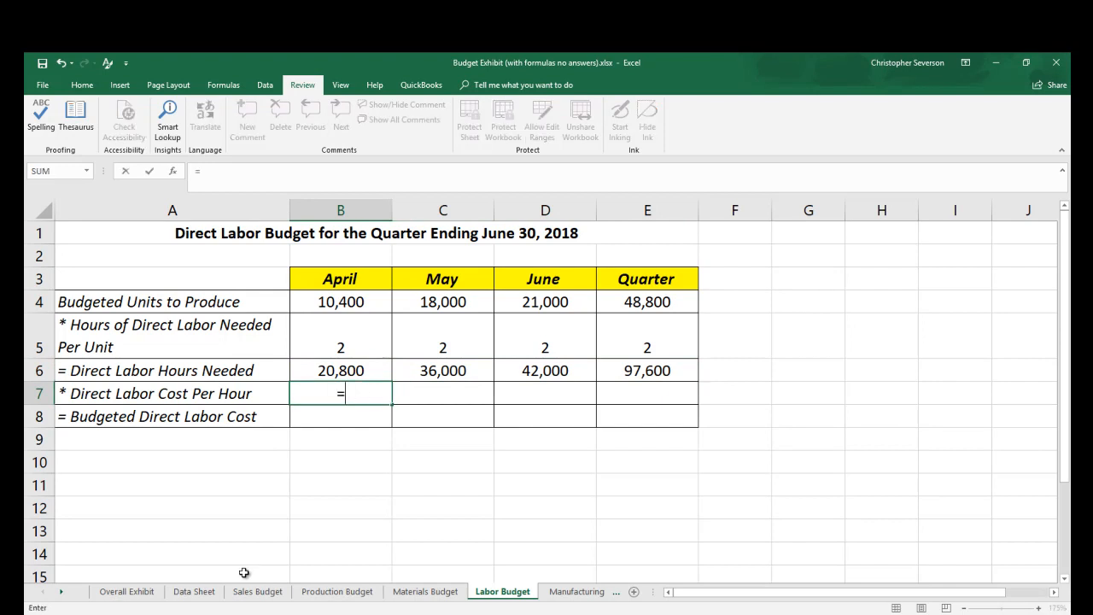
click(194, 591)
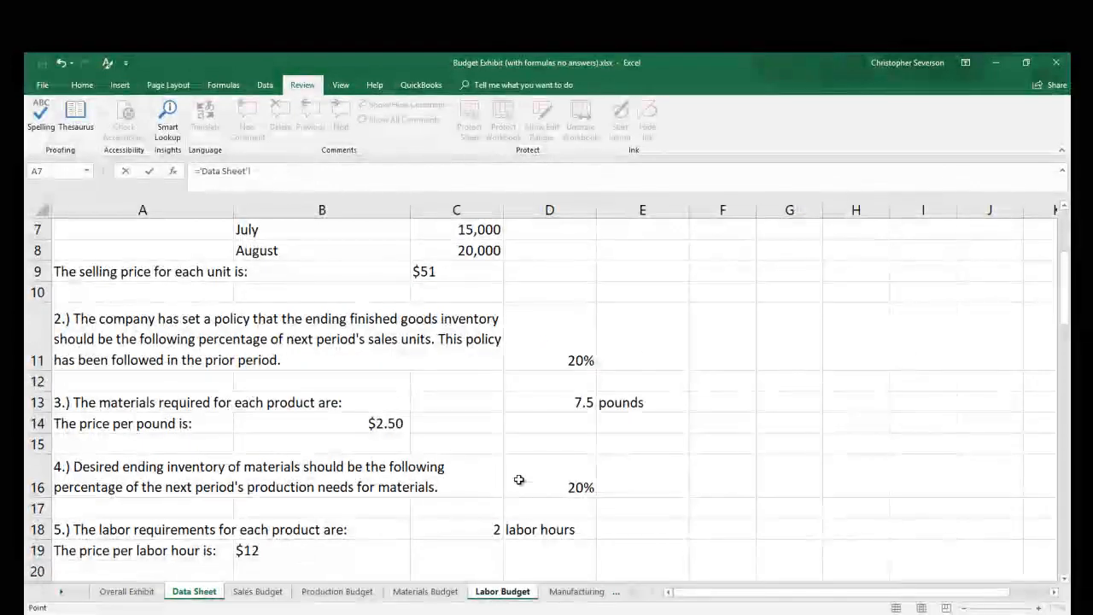
click(271, 550)
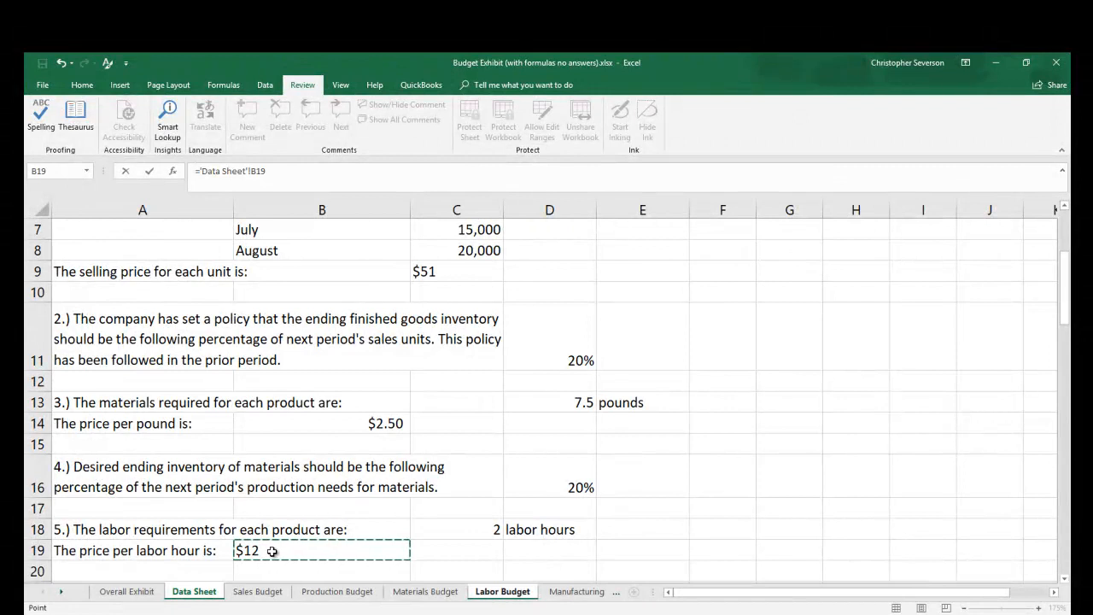
key(Return)
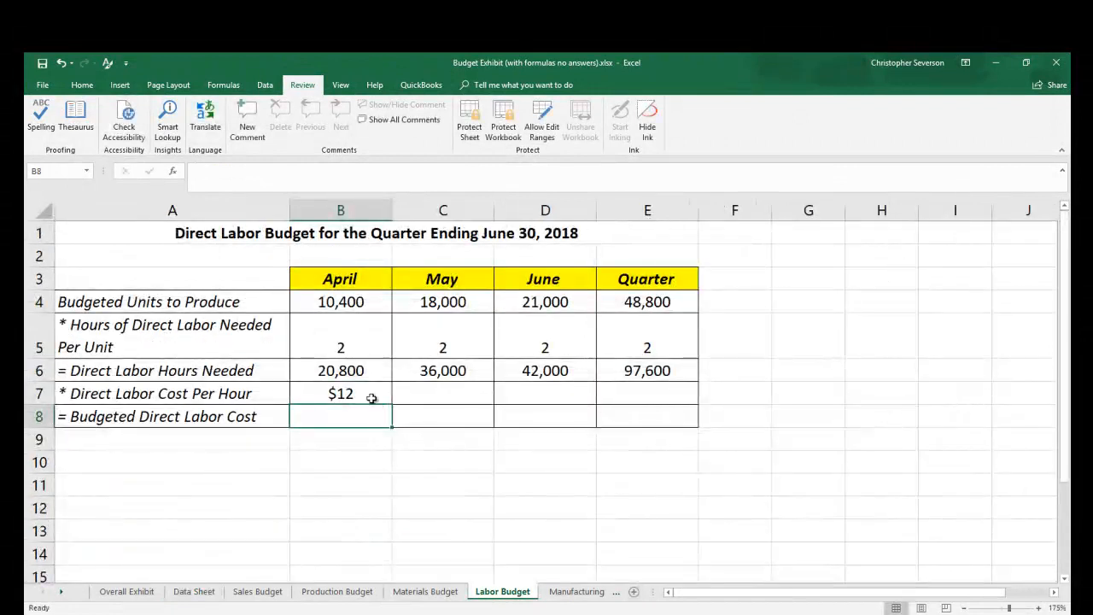
Anchor the column in B7's formula as ='Data Sheet'!$B19, and copy it across through the quarter column.
click(361, 393)
click(250, 171)
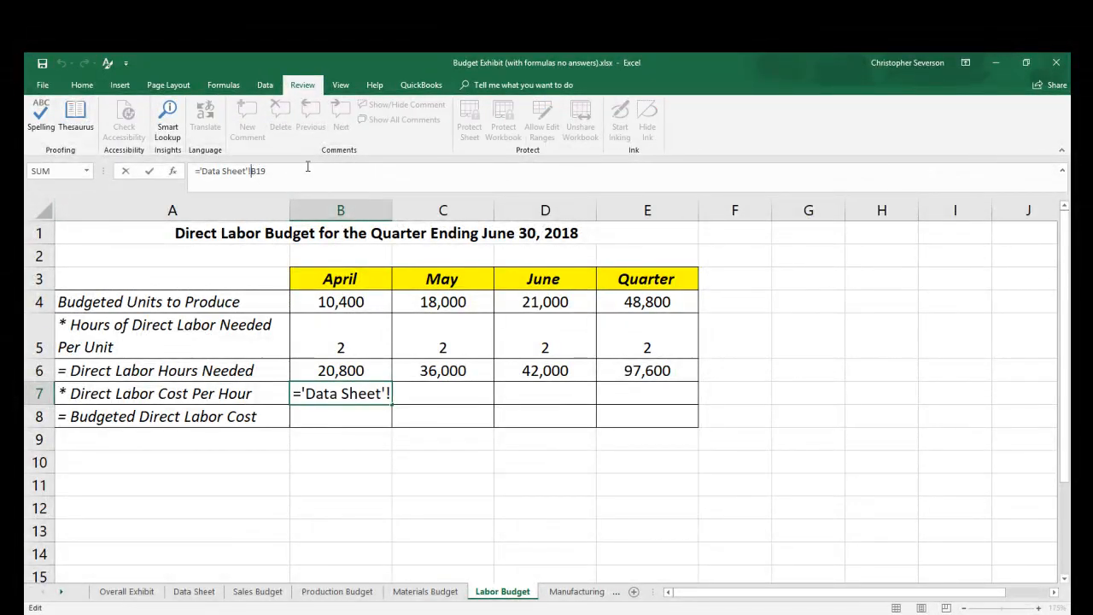
text($)
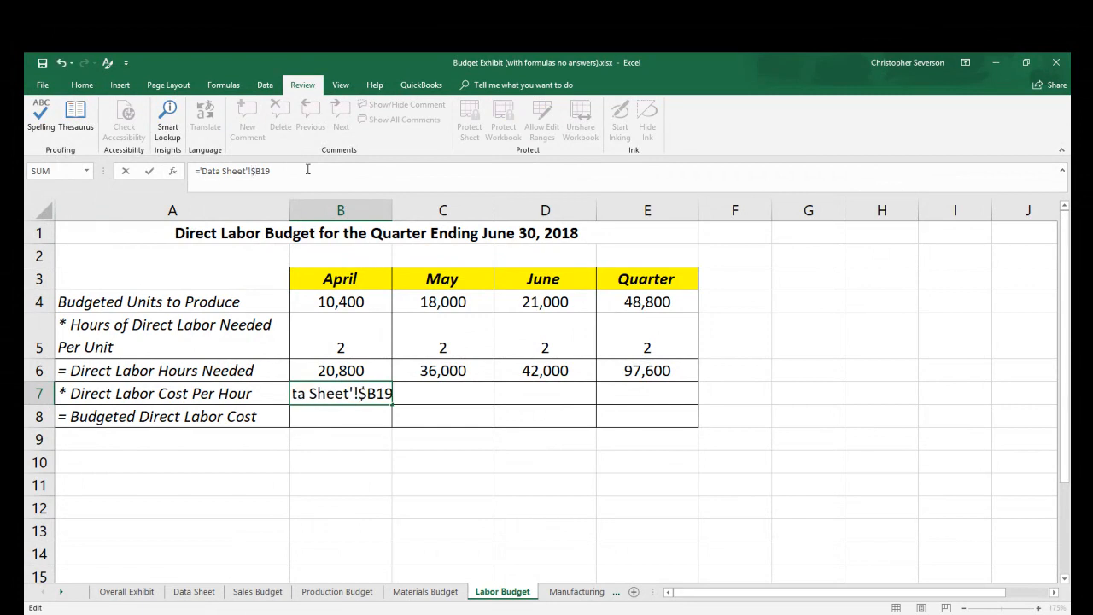
key(Return)
click(373, 391)
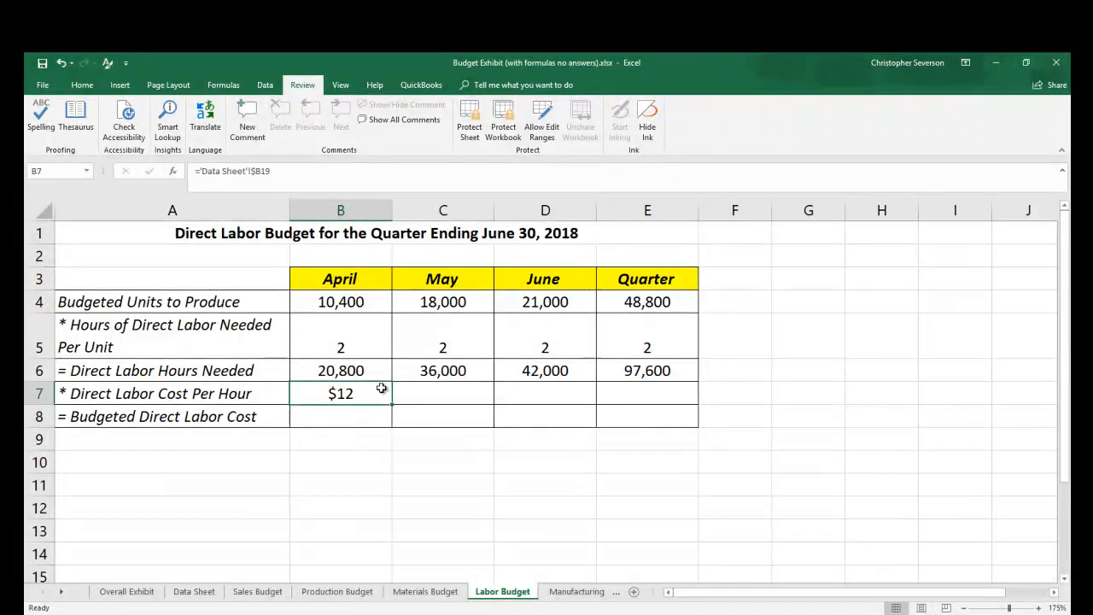
drag(393, 403, 666, 398)
click(604, 398)
click(587, 398)
Calculate April's budgeted direct labor cost in B8 with =B6*B7, and copy the formula across through the quarter column.
click(356, 417)
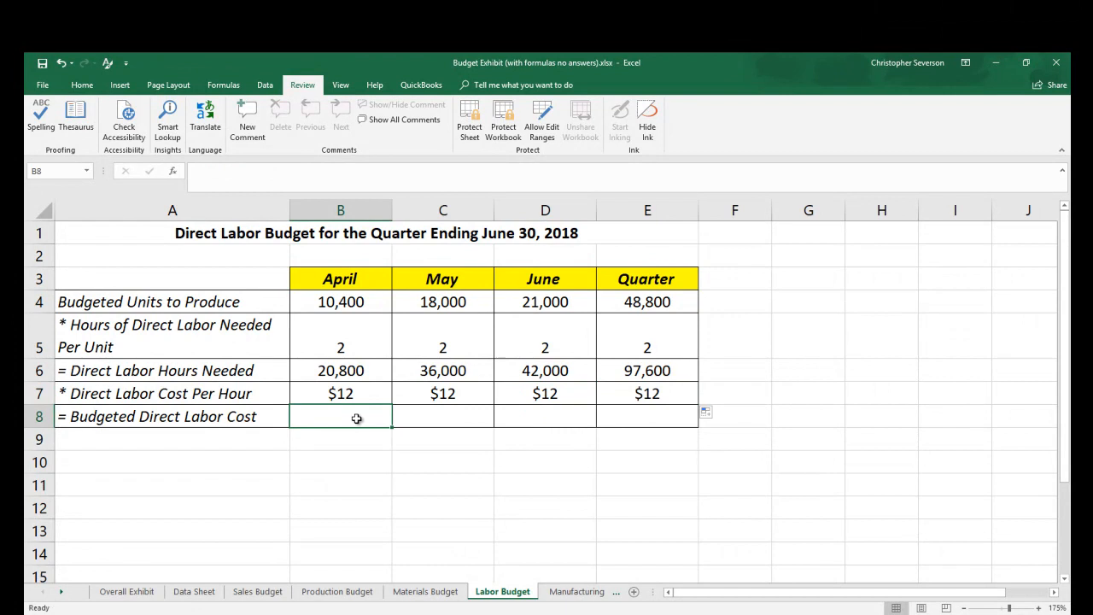
text(=)
key(Up)
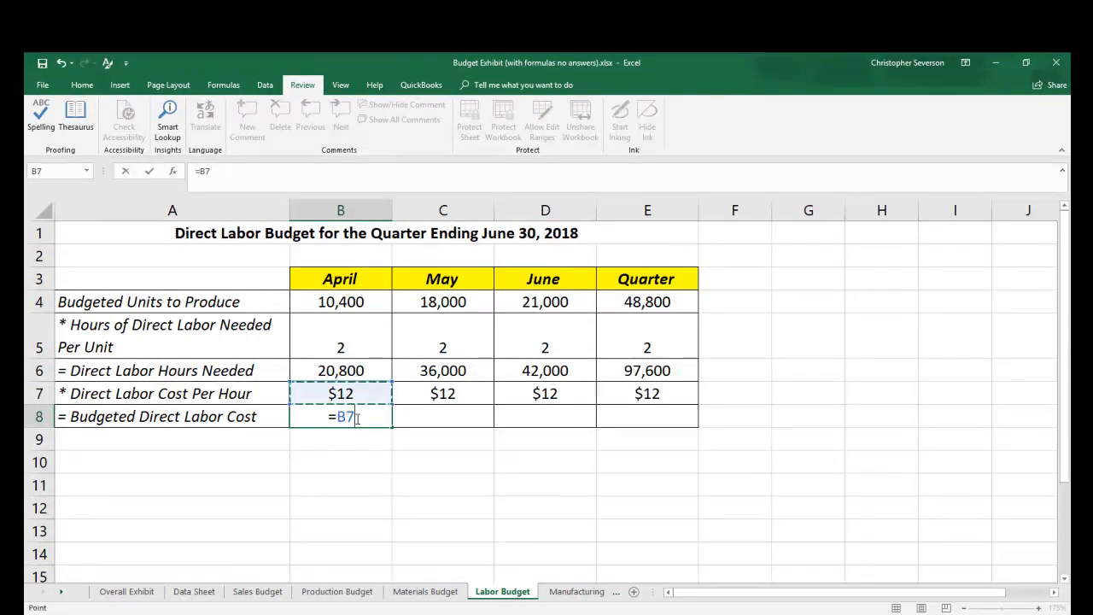
key(Up)
text(*)
key(Up)
key(Return)
click(361, 416)
drag(390, 427, 706, 437)
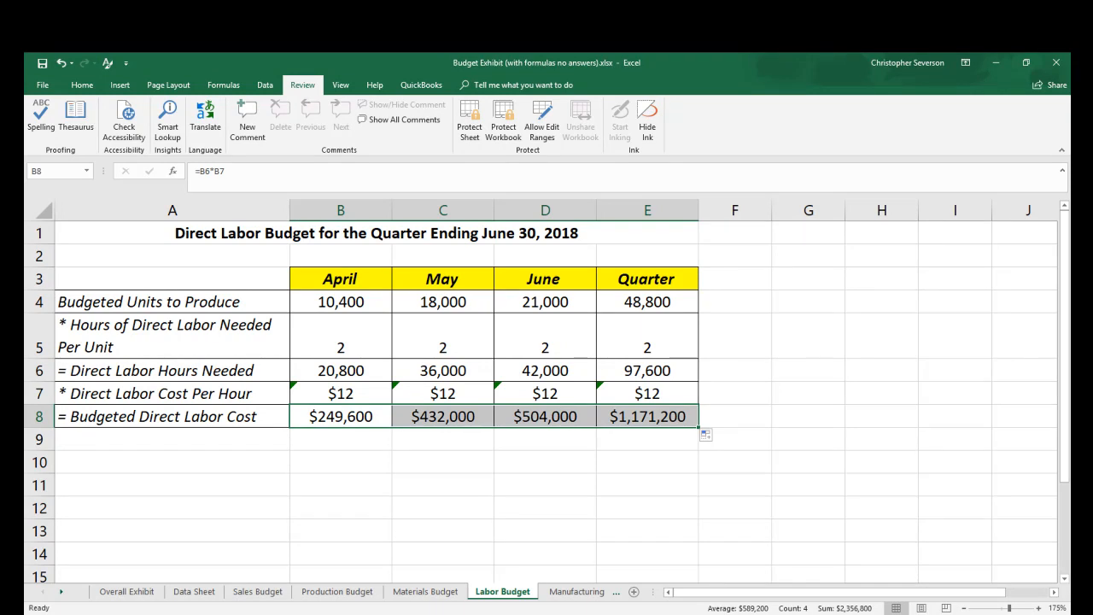
On the Manufacturing Overhead Budget sheet, link B4 to ='Production Budget'!B8, and copy it across through the quarter column.
key(ctrl+Page_Down)
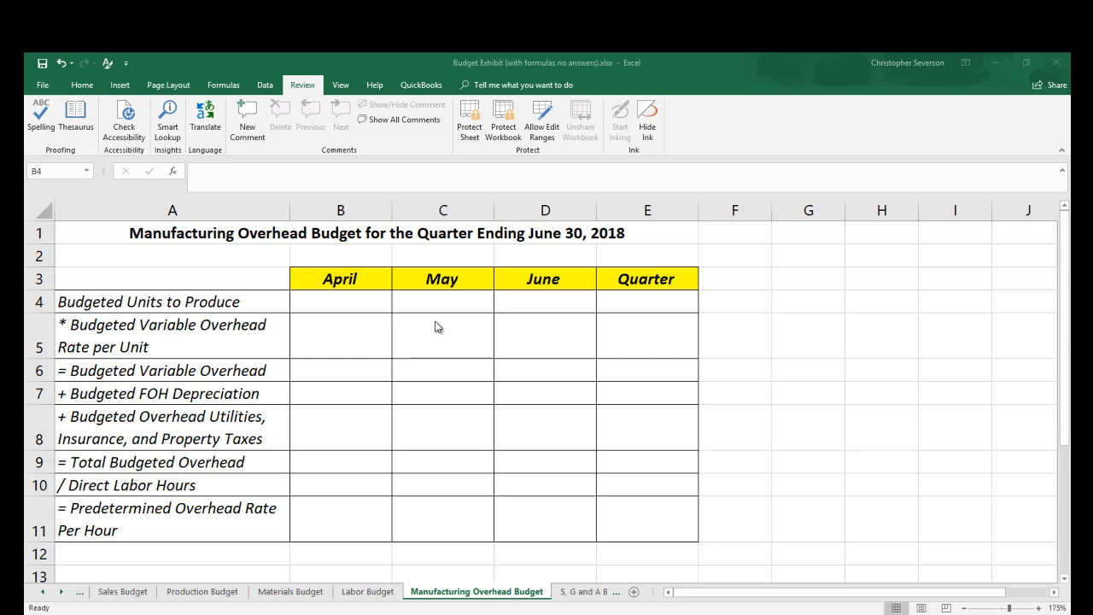
click(357, 310)
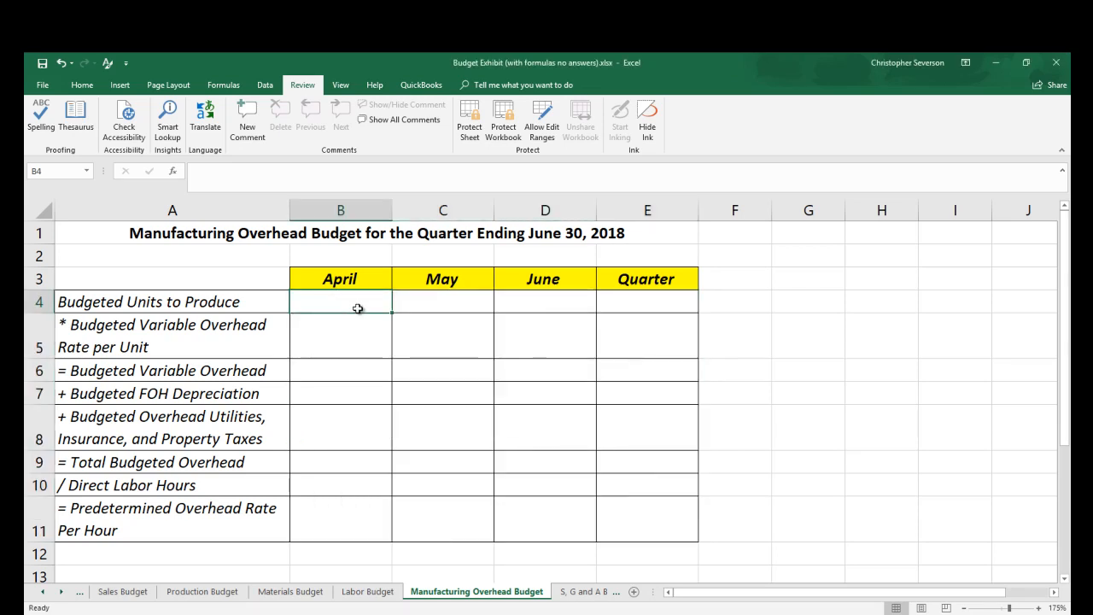
text(=)
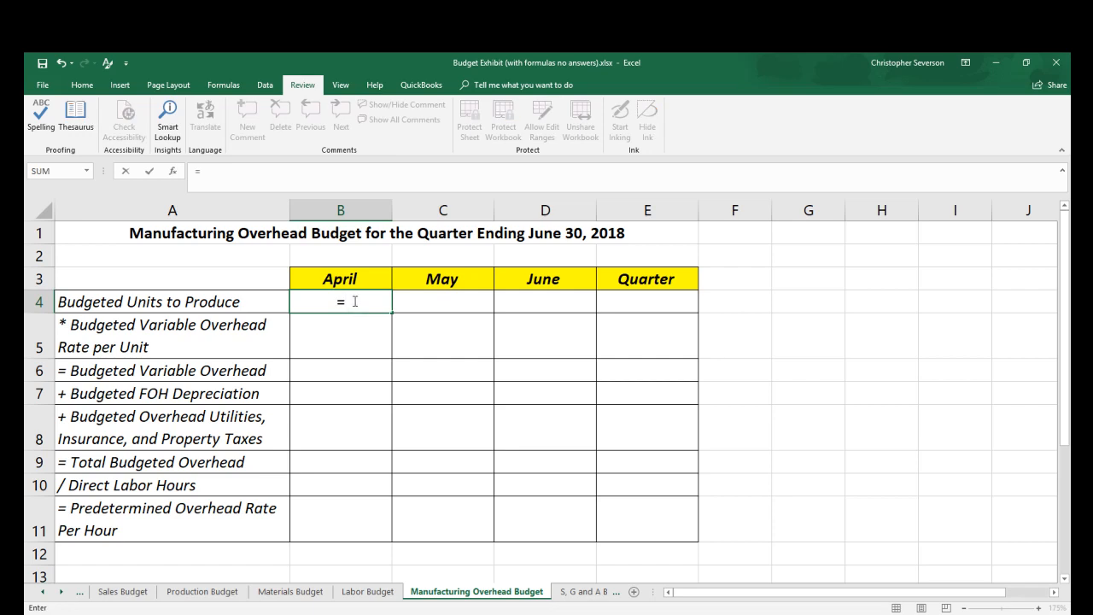
click(203, 591)
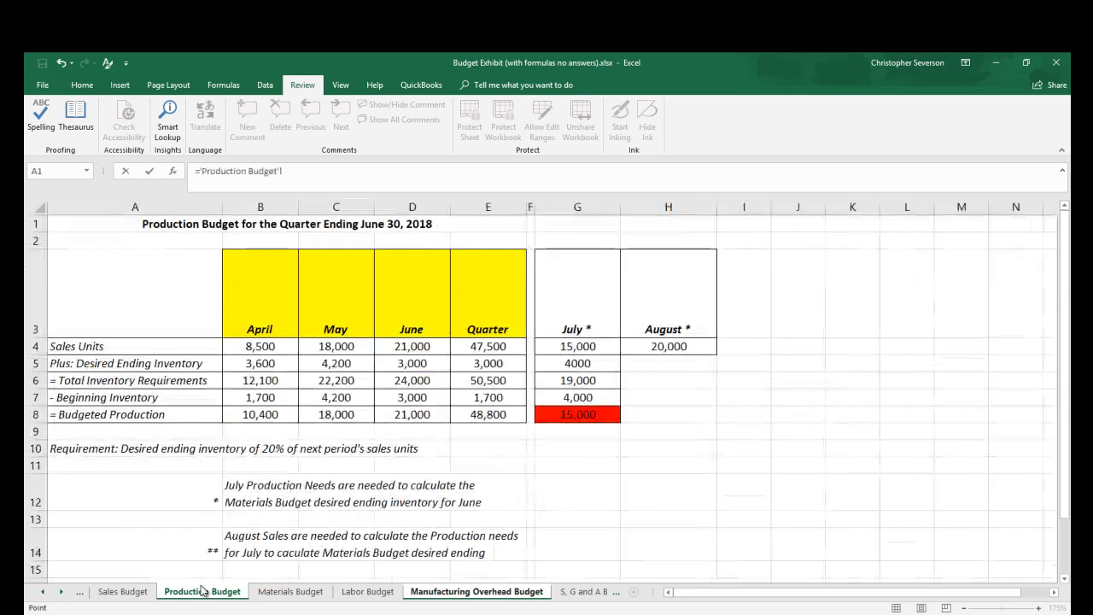
click(260, 415)
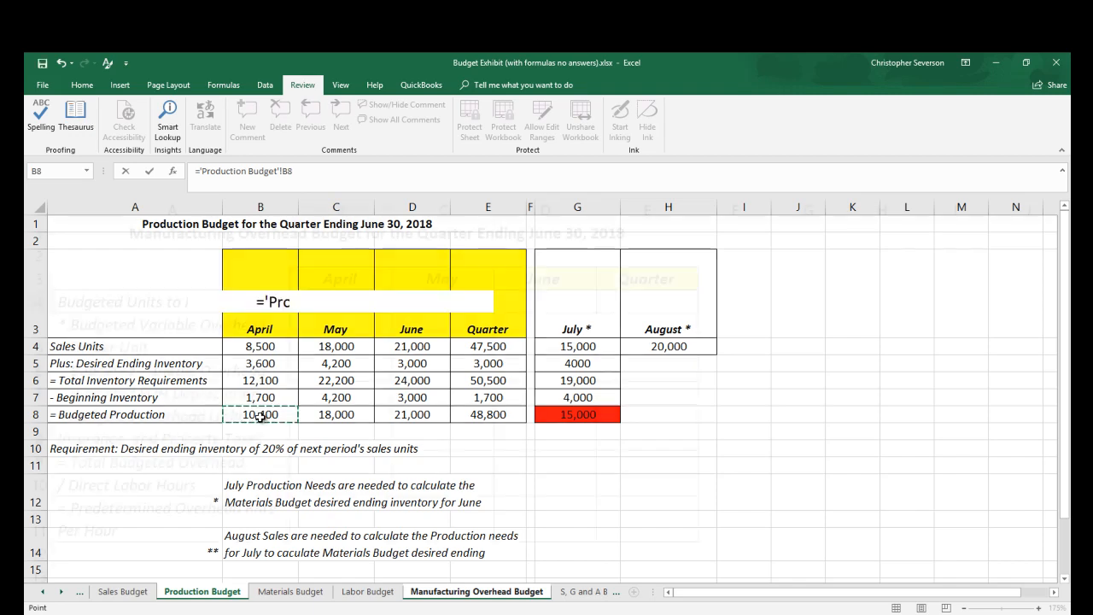
key(Return)
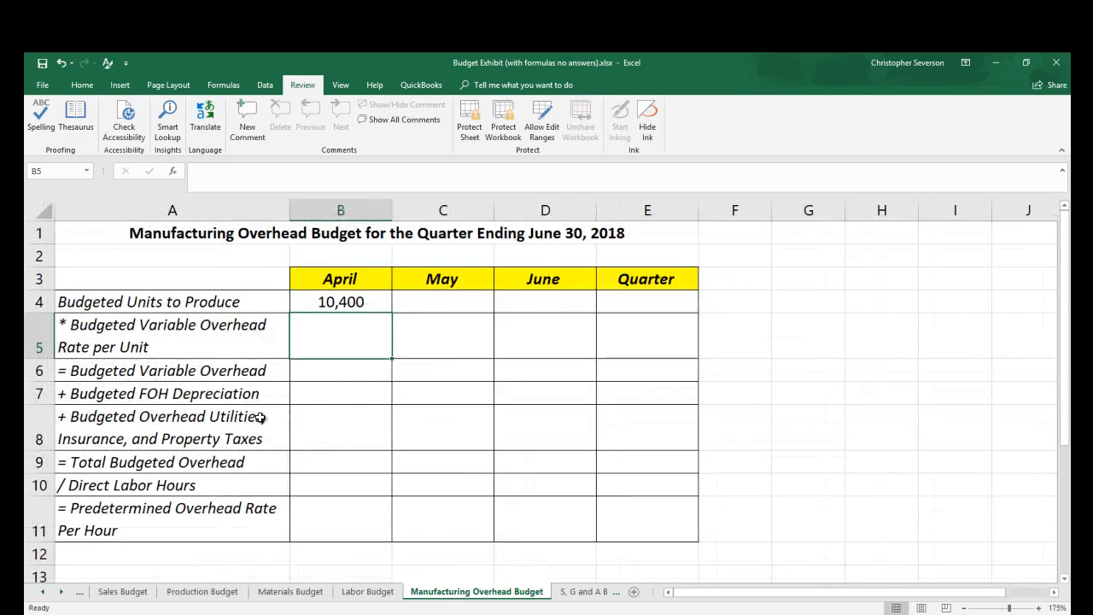
click(374, 301)
drag(392, 313, 658, 312)
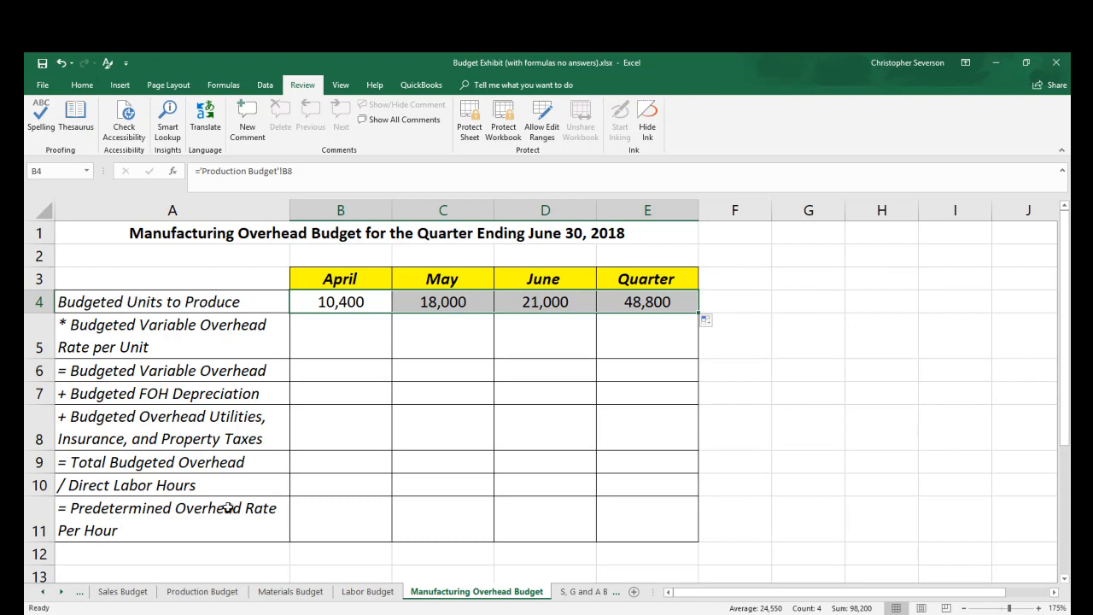
Review the overhead assumptions on the Data Sheet, the budgeted production, and the direct labor hours on the Labor Budget sheet.
click(54, 592)
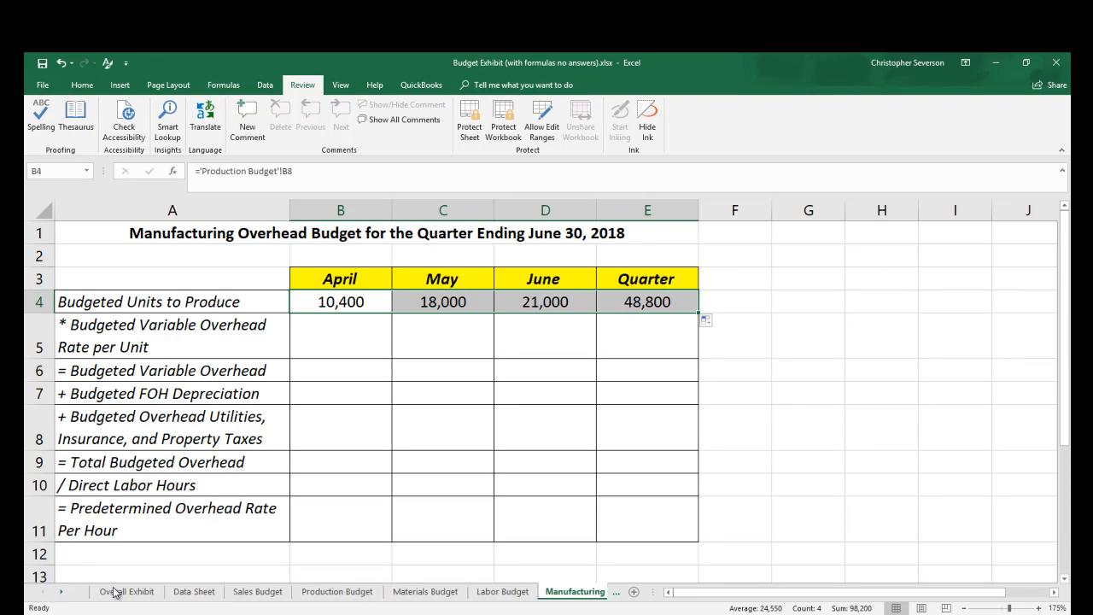
click(193, 591)
scroll(298, 476, down, 2)
scroll(298, 476, down, 2)
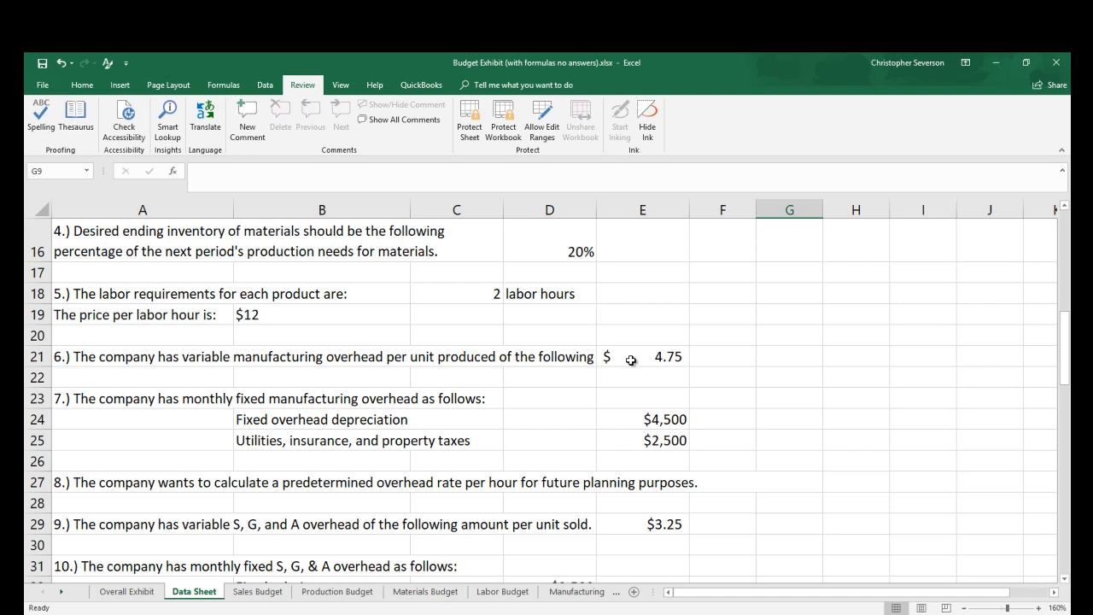
click(336, 591)
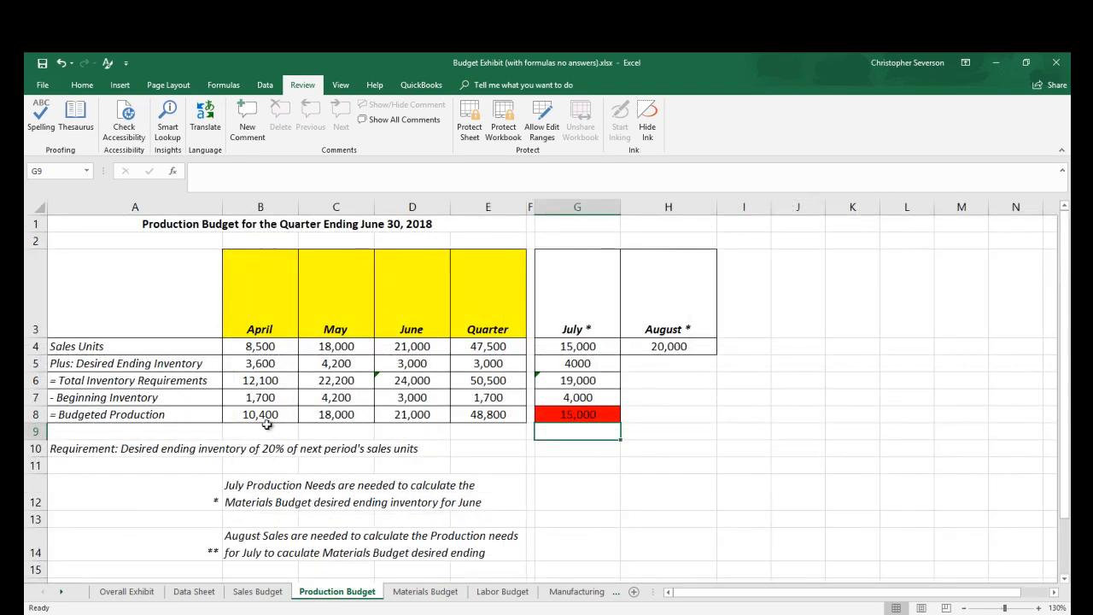
click(577, 591)
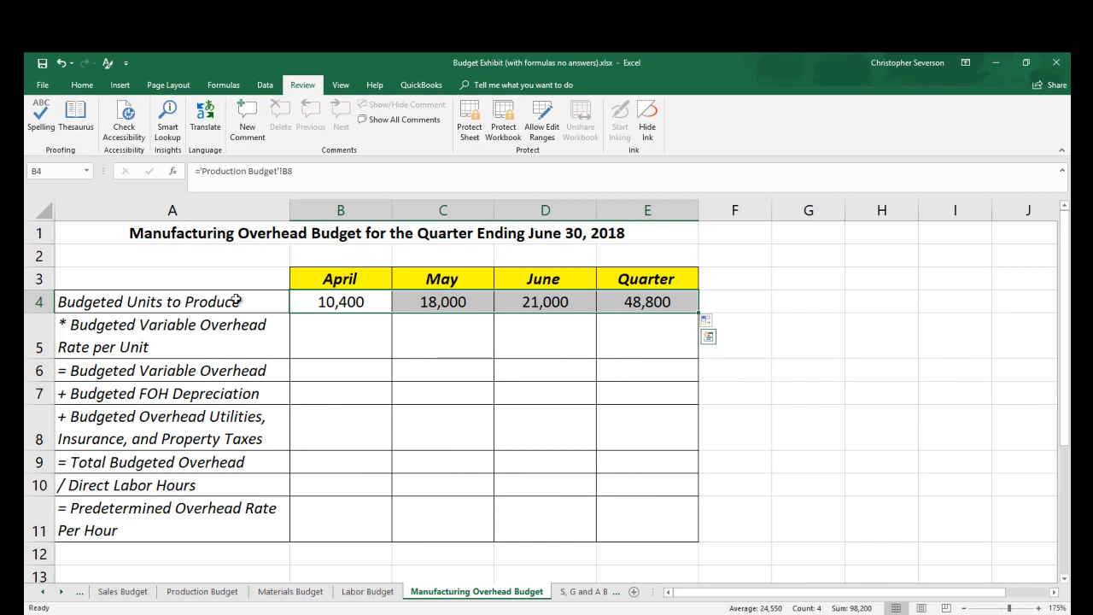
click(376, 590)
drag(318, 371, 643, 370)
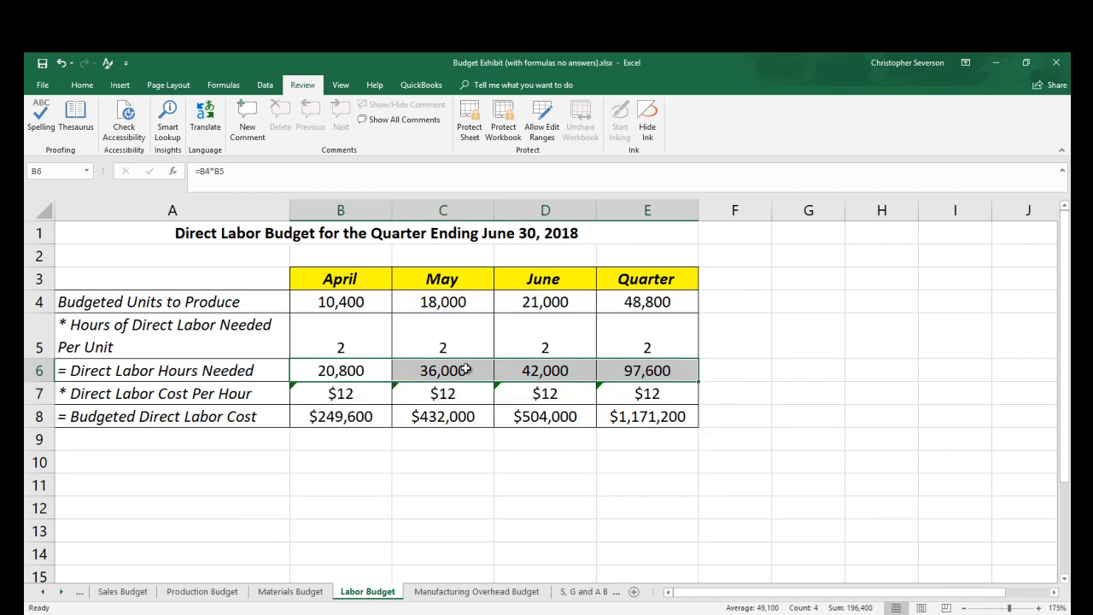
click(479, 595)
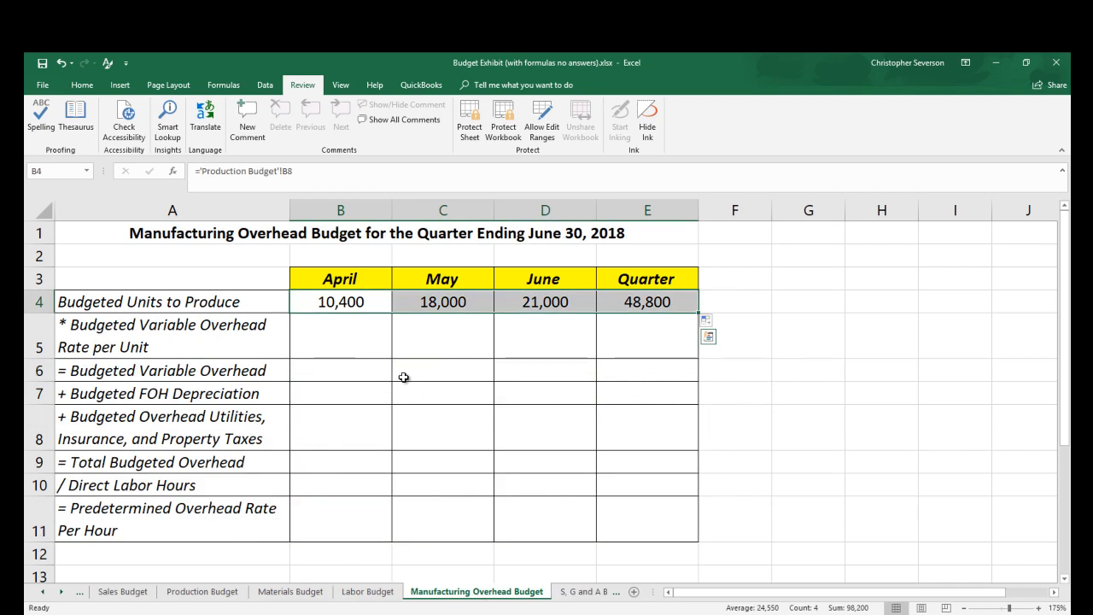
Link April's variable overhead rate per unit in B5 of the Manufacturing Overhead Budget with ='Data Sheet'!E21.
click(331, 335)
text(=)
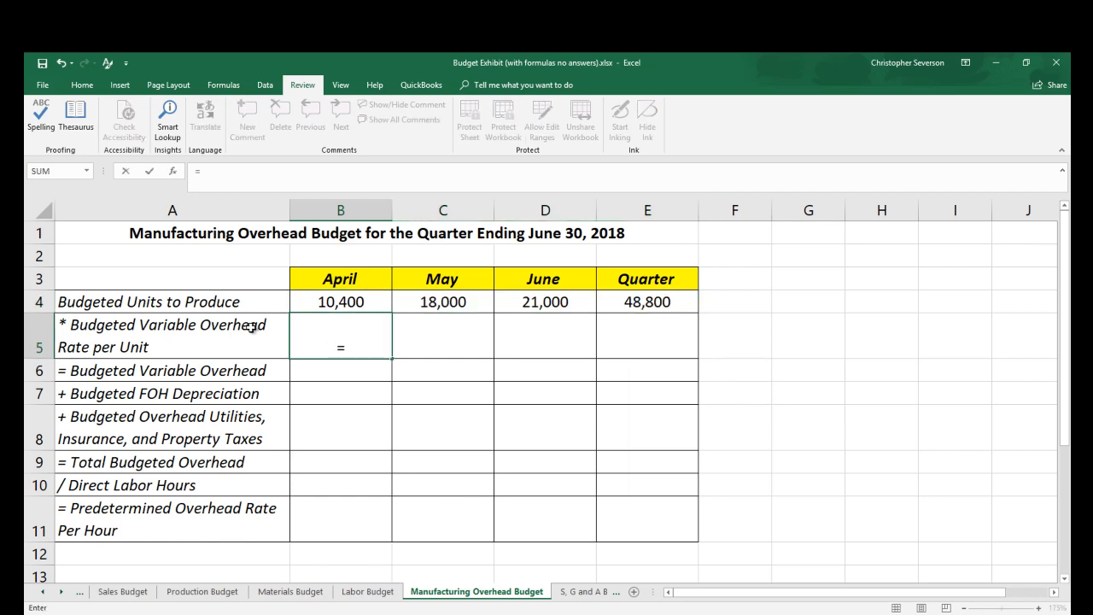
click(43, 591)
click(195, 591)
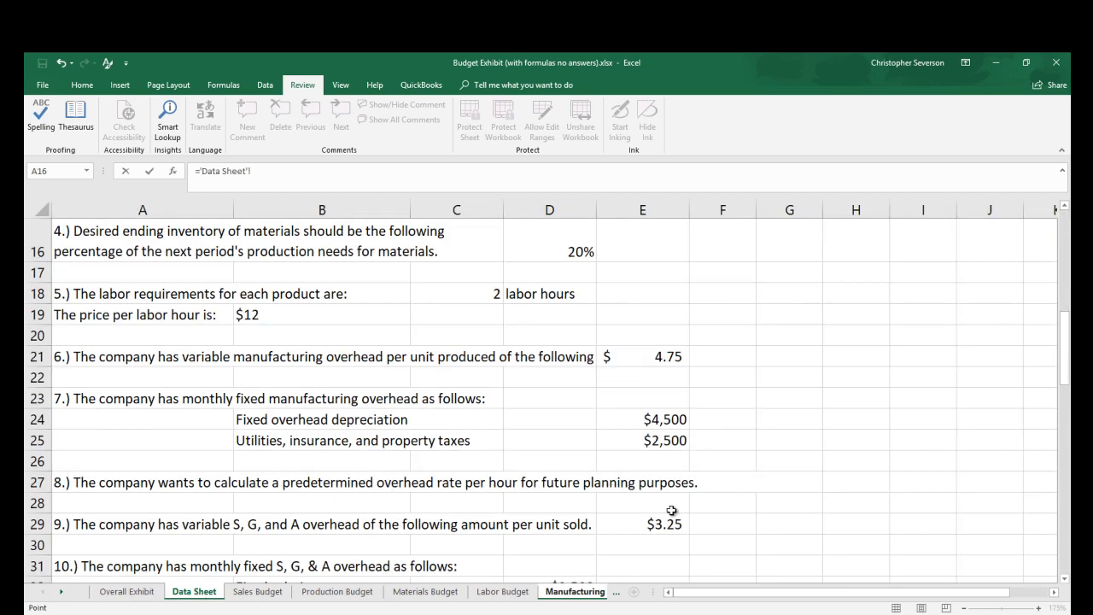
click(637, 359)
key(Return)
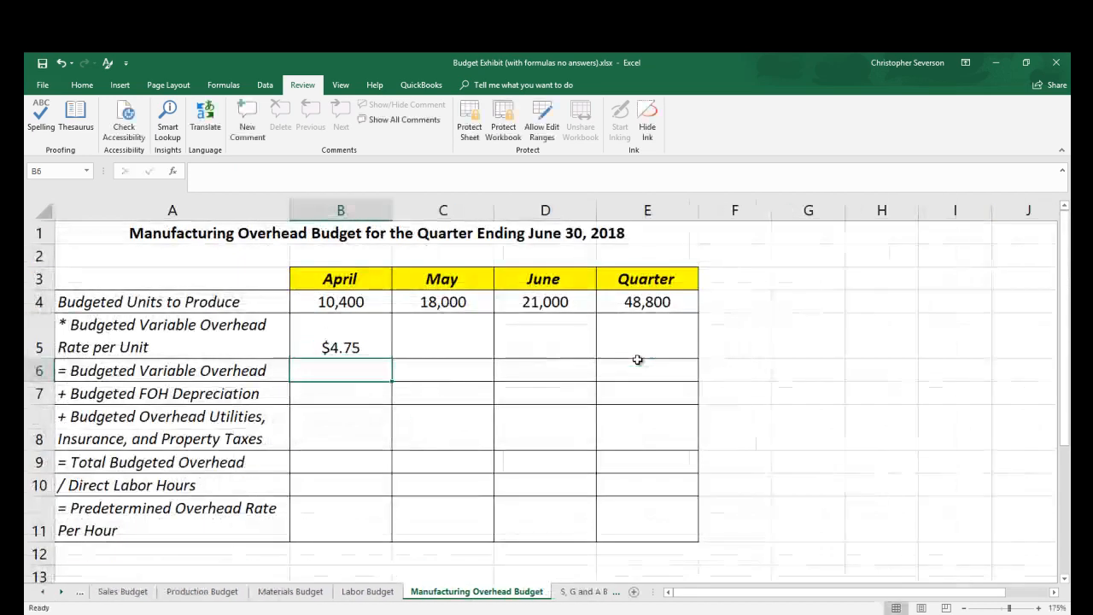
Anchor the column in B5's formula as ='Data Sheet'!$E21, and copy it across through the quarter column.
click(363, 339)
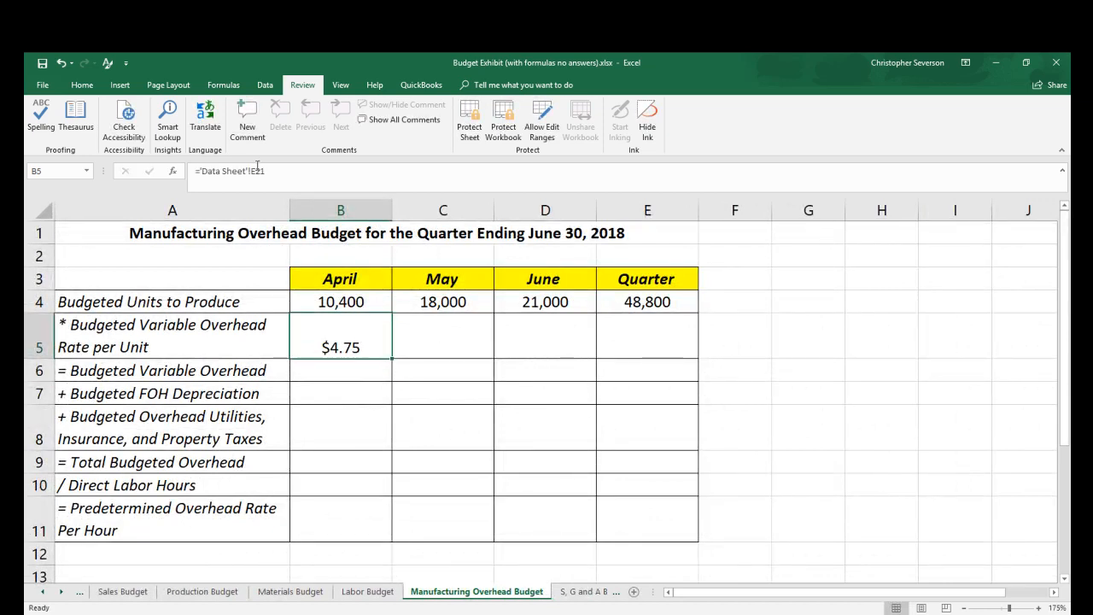
click(250, 171)
text($)
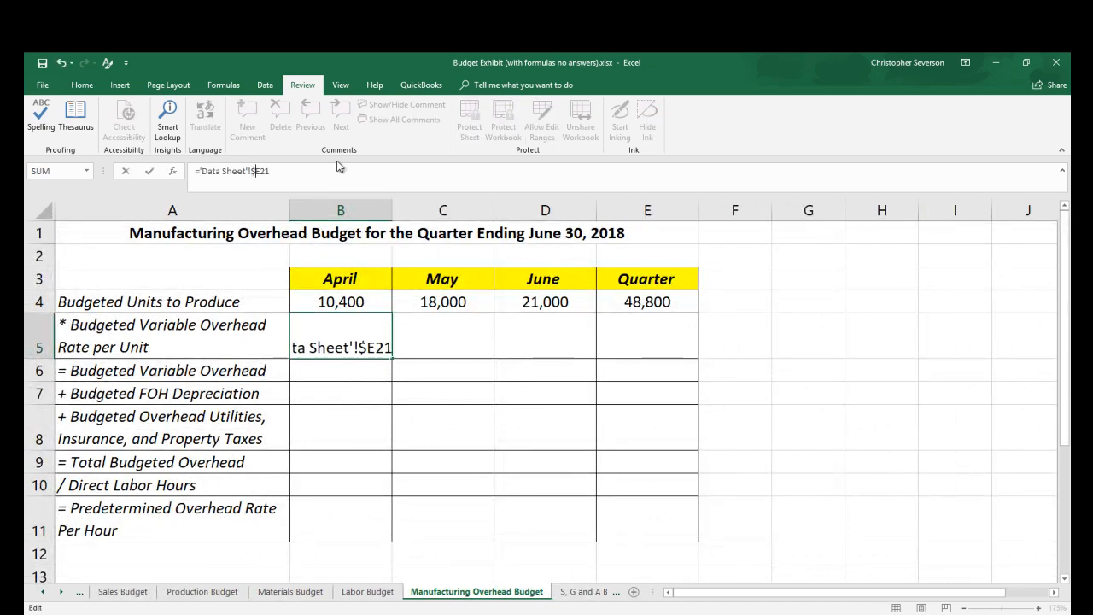
key(Return)
click(375, 338)
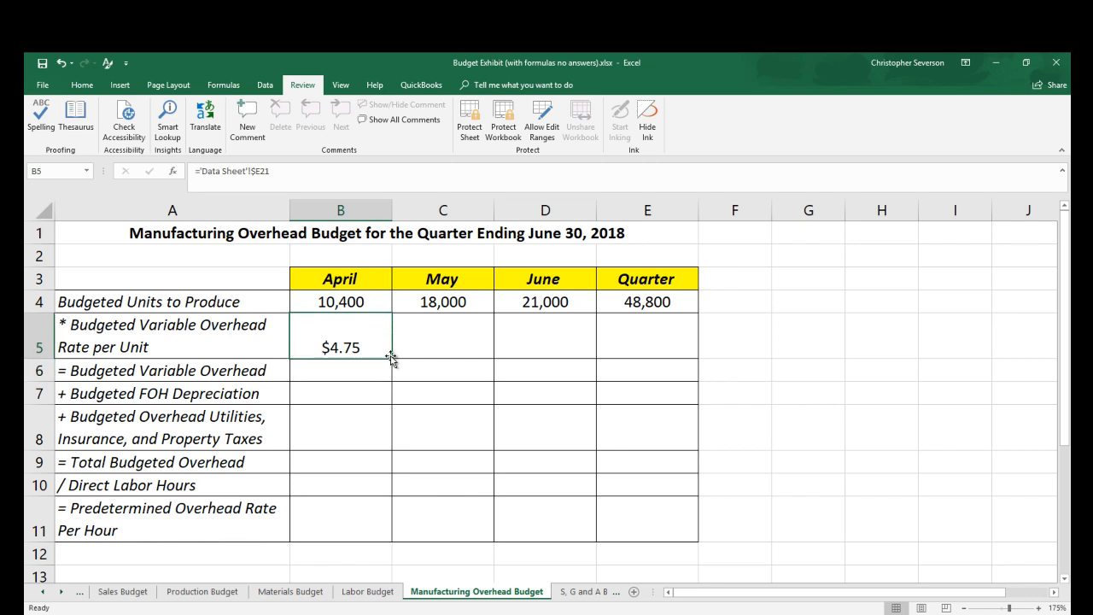
drag(395, 360, 654, 349)
Calculate April's budgeted variable overhead in B6 with =B4*B5, and copy the formula across through the quarter column.
click(359, 371)
text(=)
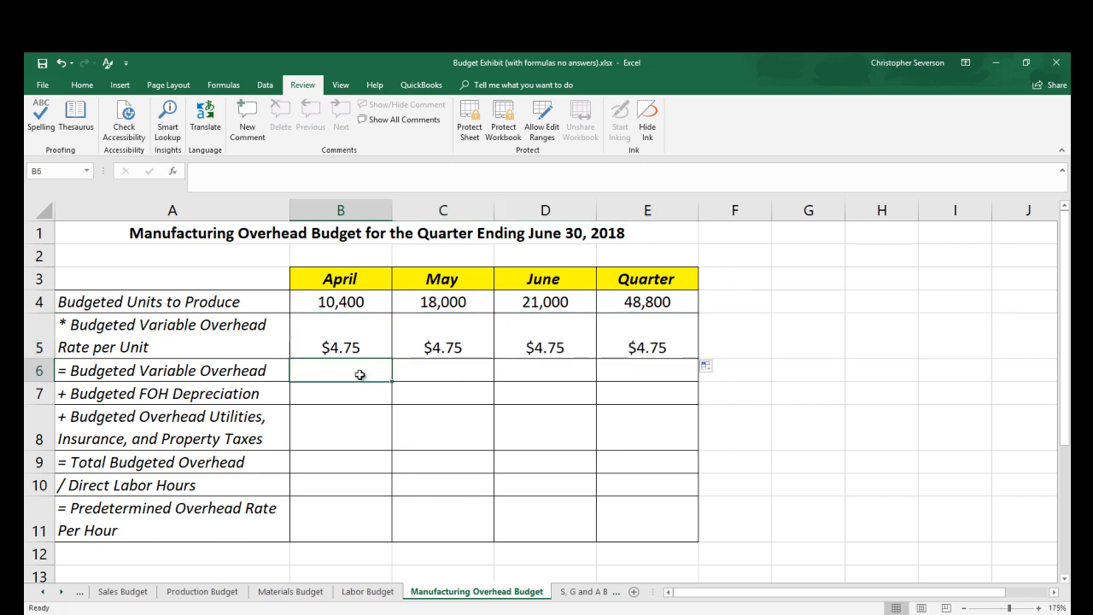
key(Up)
key(Up)
text(*)
key(Up)
key(Return)
click(360, 370)
drag(392, 380, 675, 370)
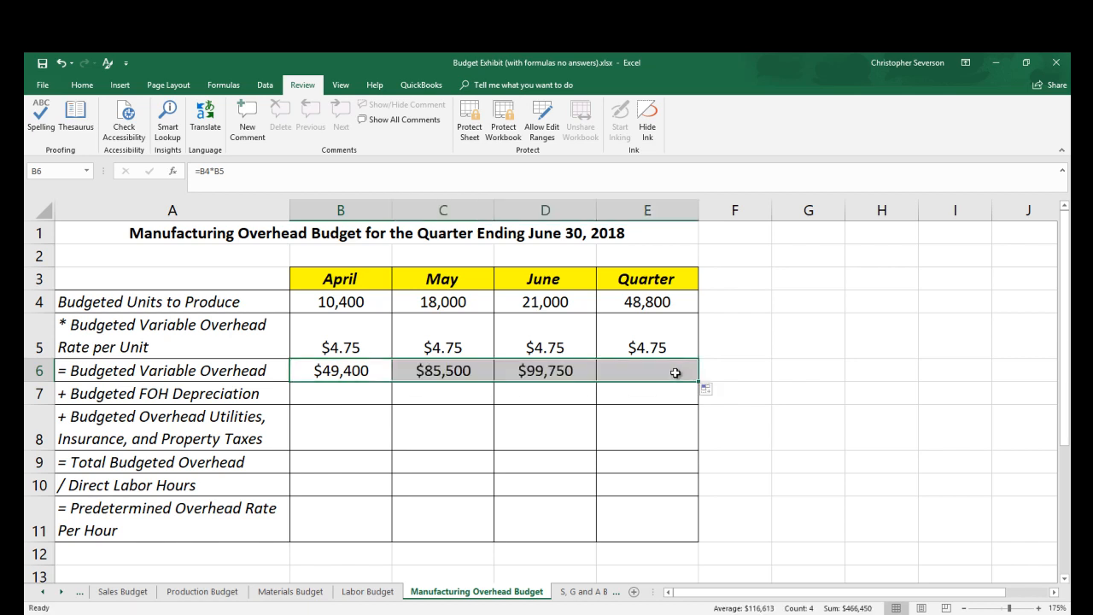
Link April's budgeted FOH depreciation in B7 of the Manufacturing Overhead Budget with ='Data Sheet'!E24.
click(340, 393)
mouse_move(213, 393)
mouse_down()
mouse_move(255, 462)
mouse_move(209, 440)
mouse_move(198, 406)
mouse_up()
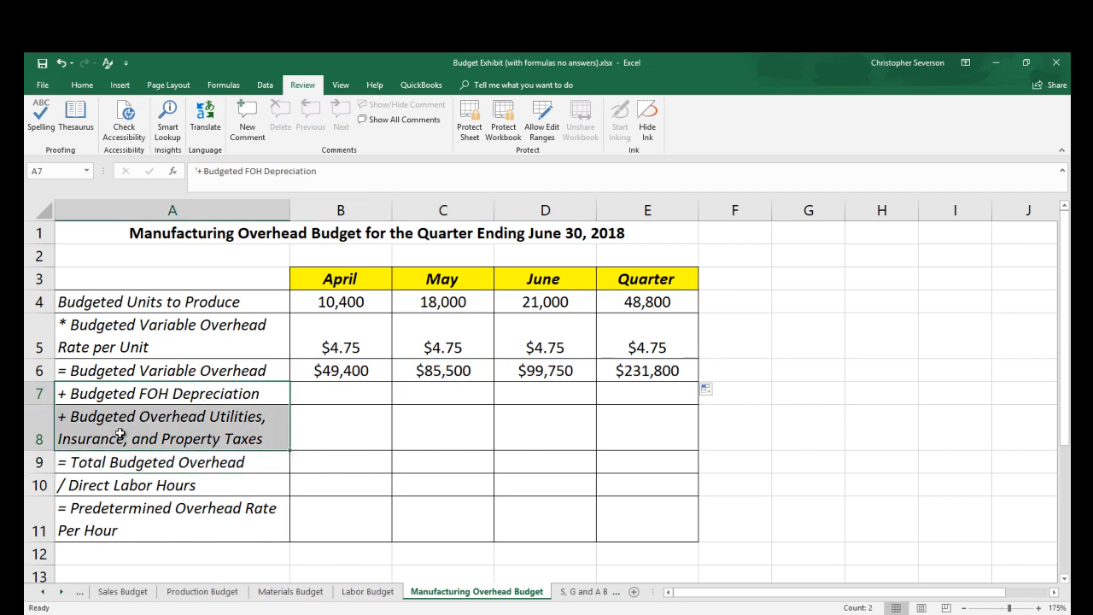
click(313, 393)
text(=)
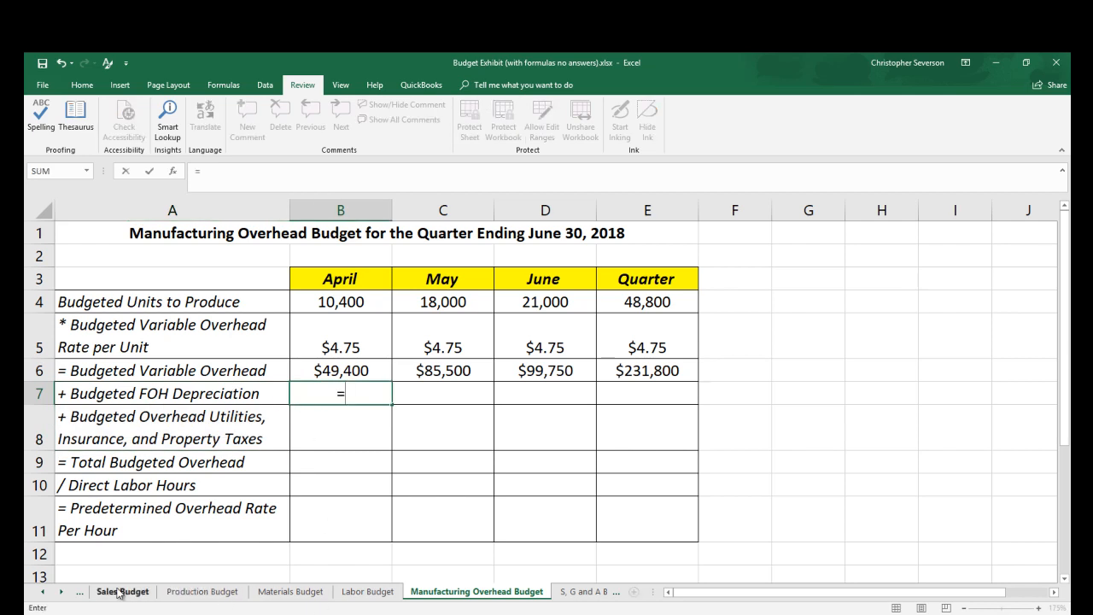
click(46, 592)
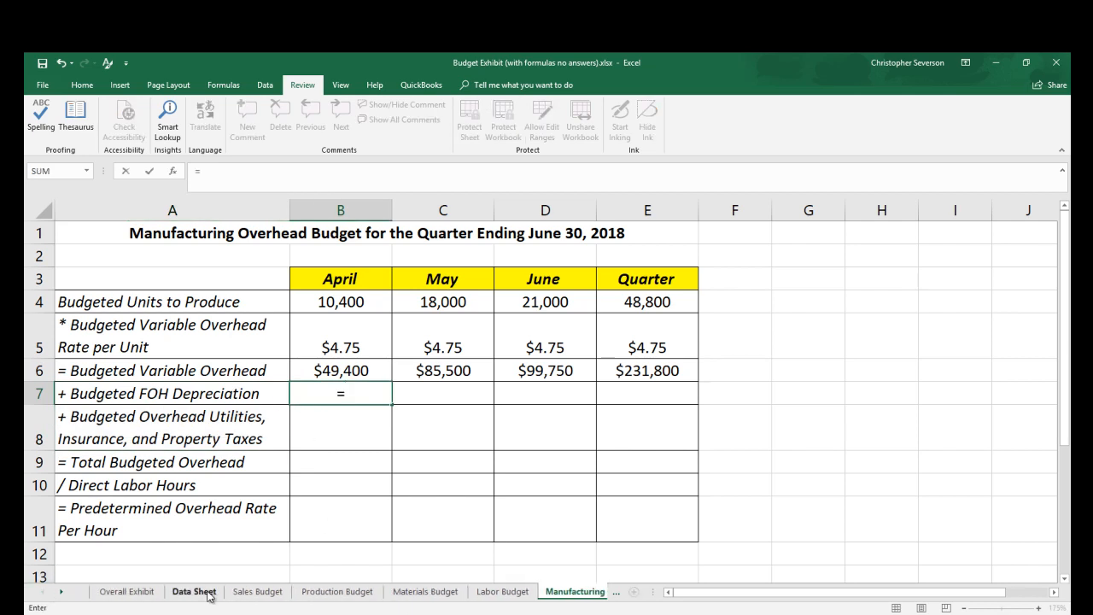
click(195, 591)
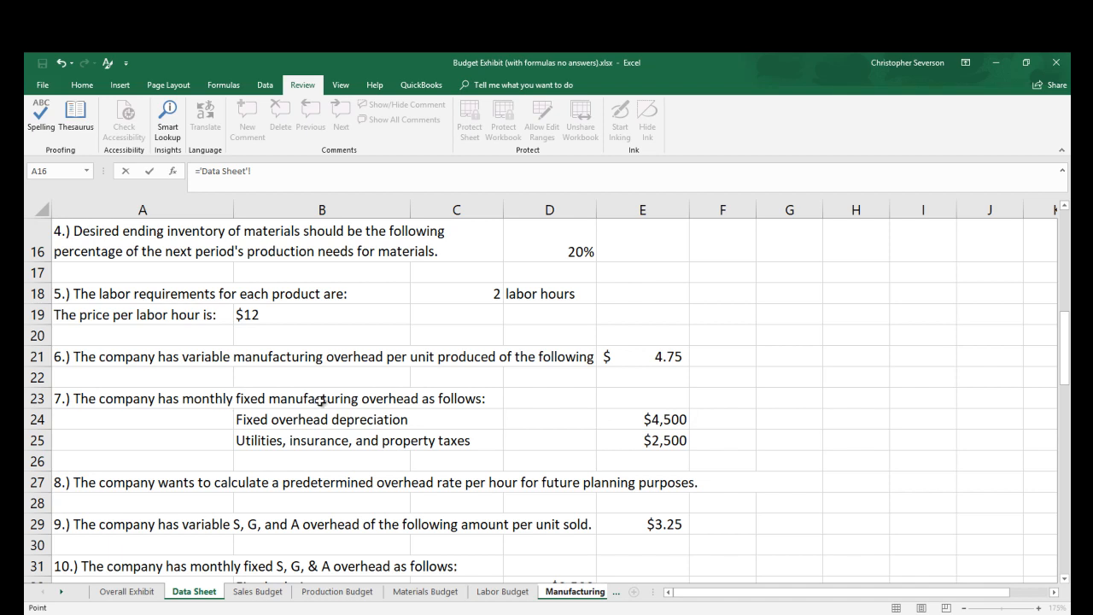
click(681, 417)
key(Return)
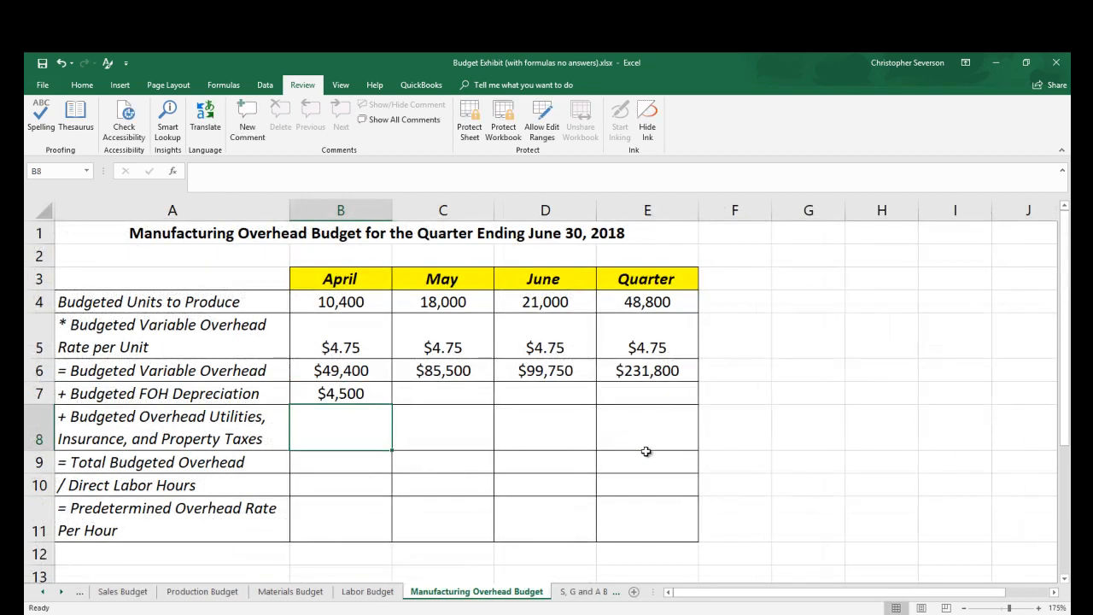
Link April's budgeted overhead utilities, insurance, and property taxes in B8 with ='Data Sheet'!E25.
text(=)
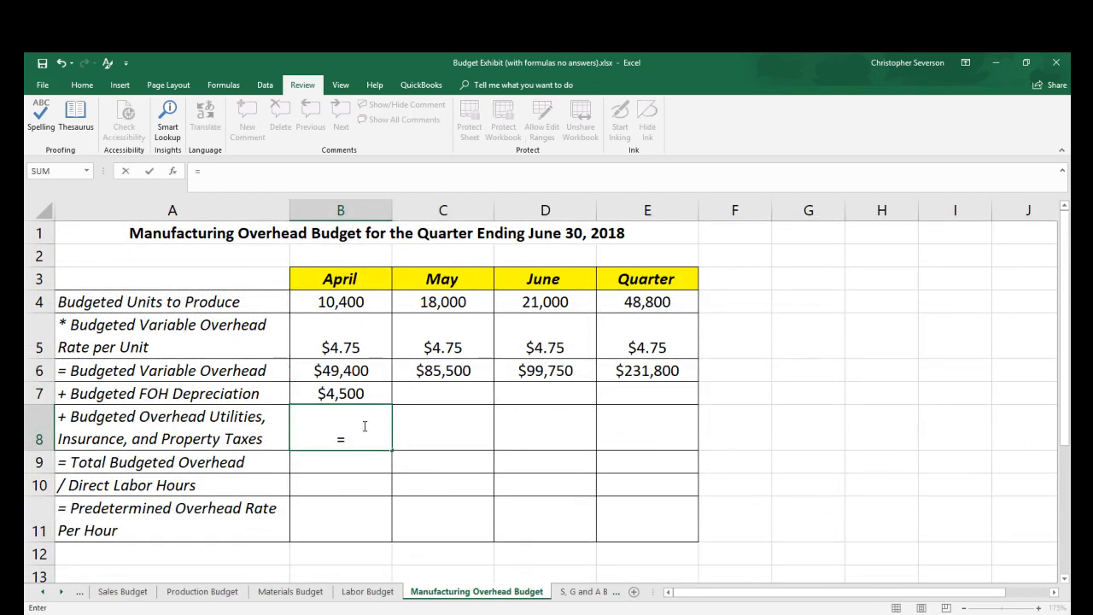
click(45, 595)
click(45, 595)
click(194, 591)
click(656, 438)
key(Return)
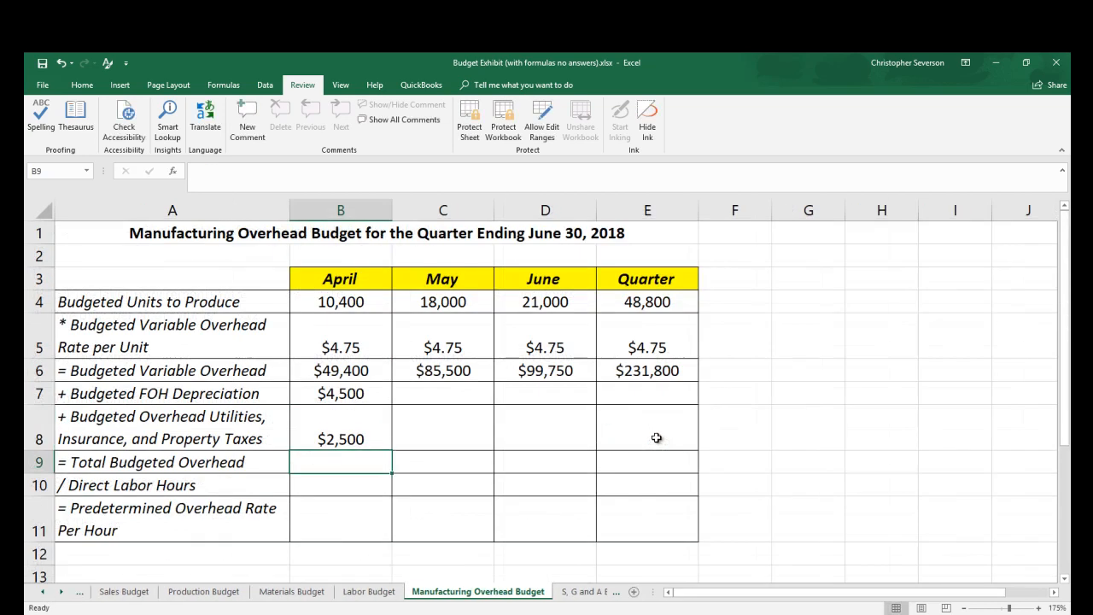
Anchor the column in B7 and B8 as ='Data Sheet'!$E24 and ='Data Sheet'!$E25, and copy both across through June, leaving E7:E8 empty.
click(356, 396)
drag(354, 390, 356, 436)
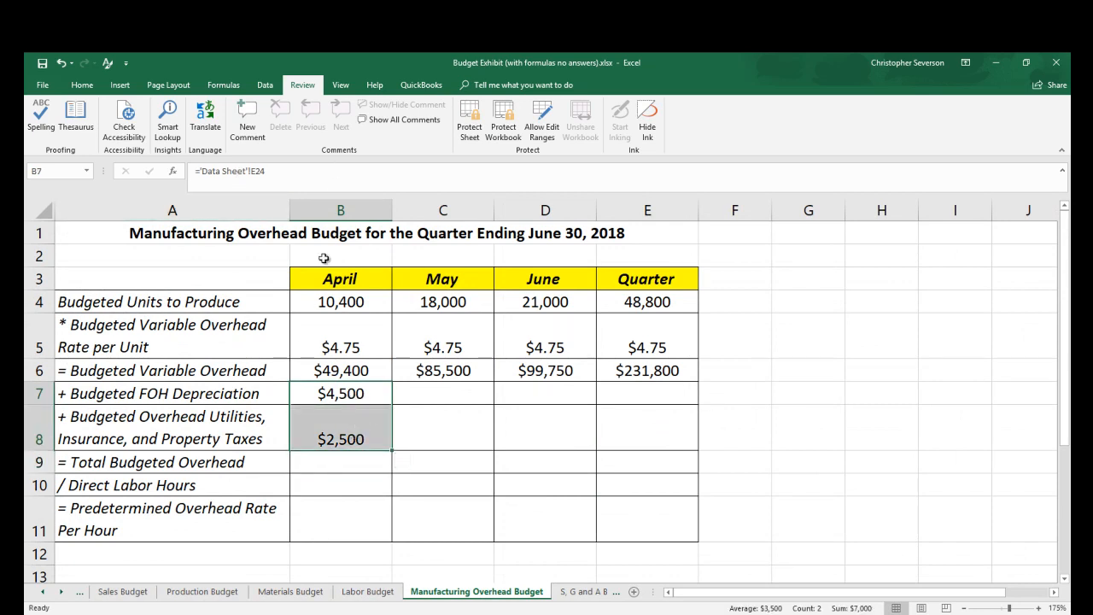
click(331, 386)
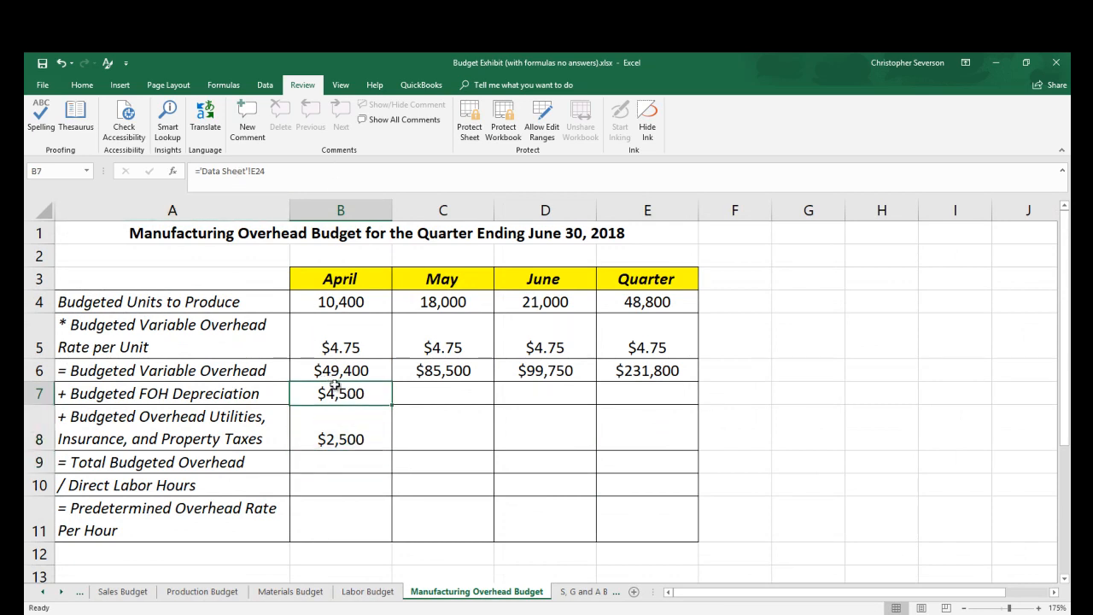
click(252, 170)
text($)
key(Return)
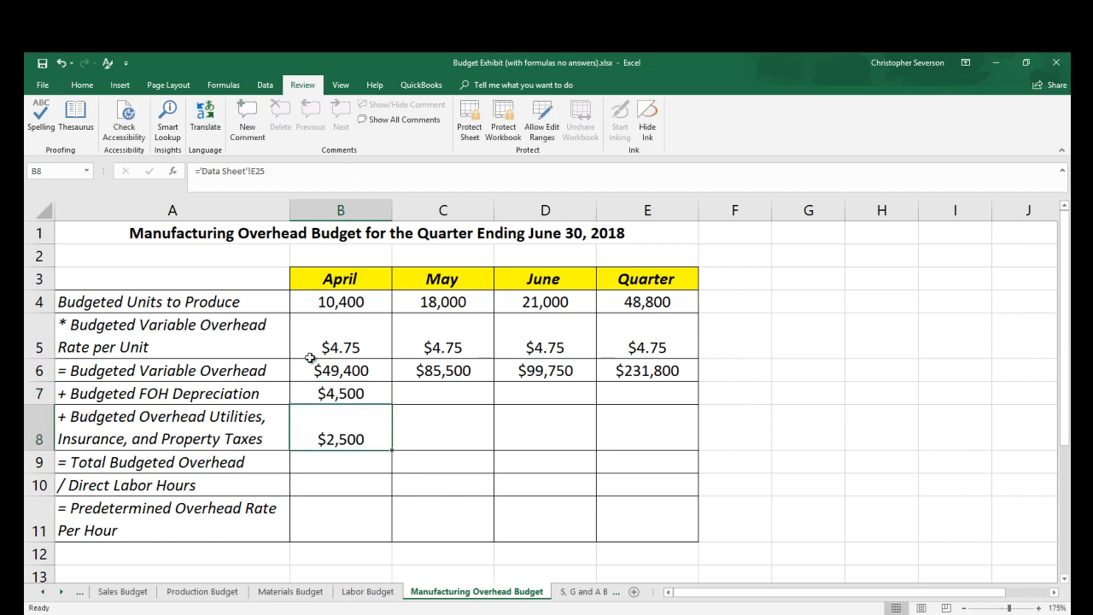
click(253, 170)
text($)
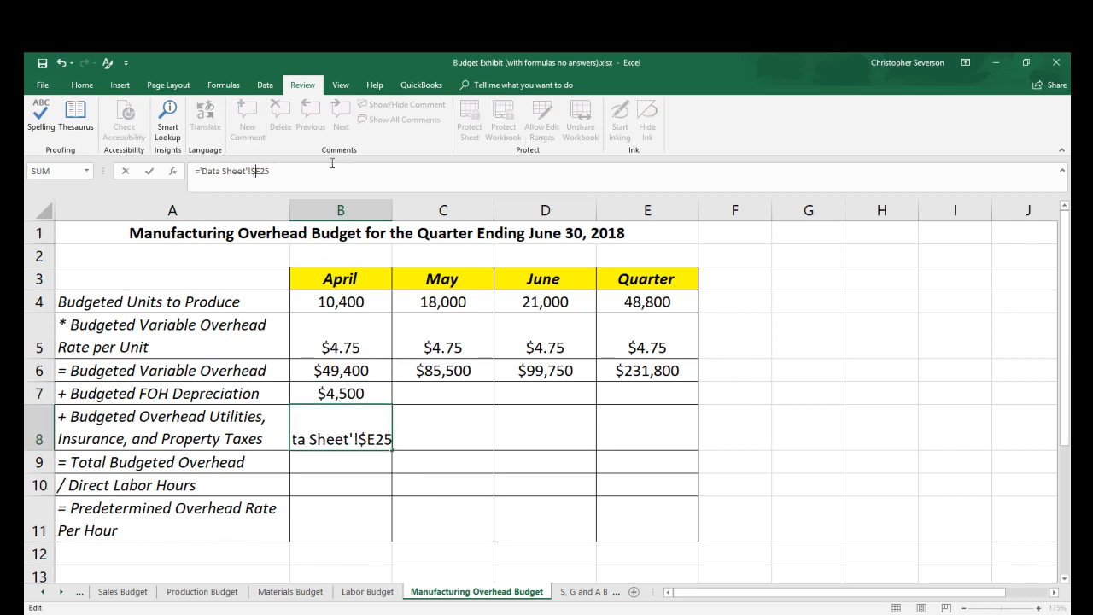
key(Return)
drag(361, 395, 648, 423)
key(Delete)
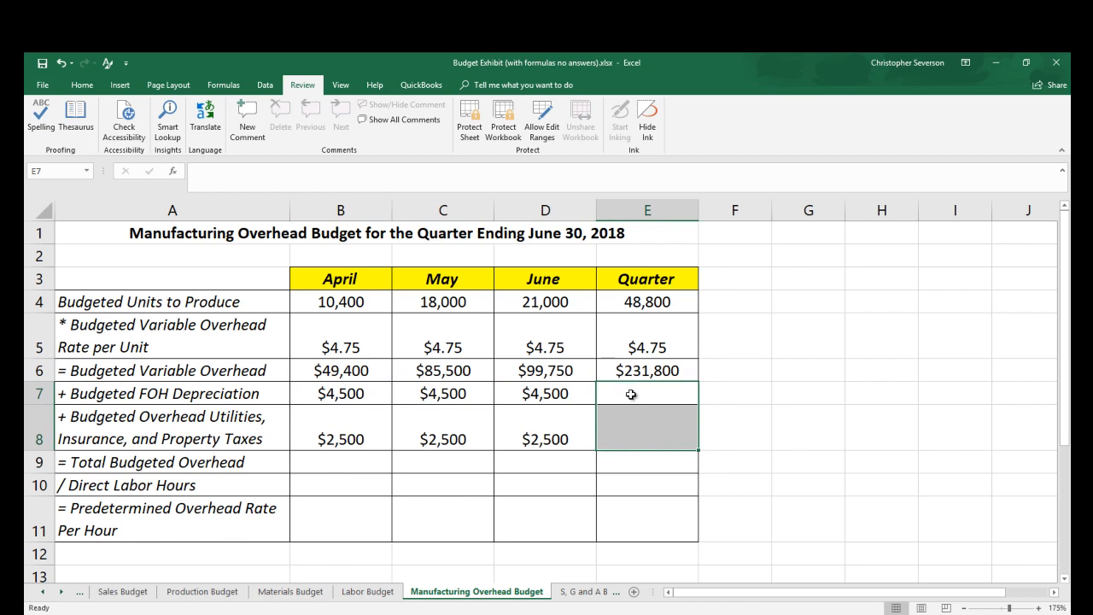
Total the quarter's FOH depreciation in E7 with =SUM(B7:D7), and copy the formula down to E8.
click(630, 394)
text(=sum()
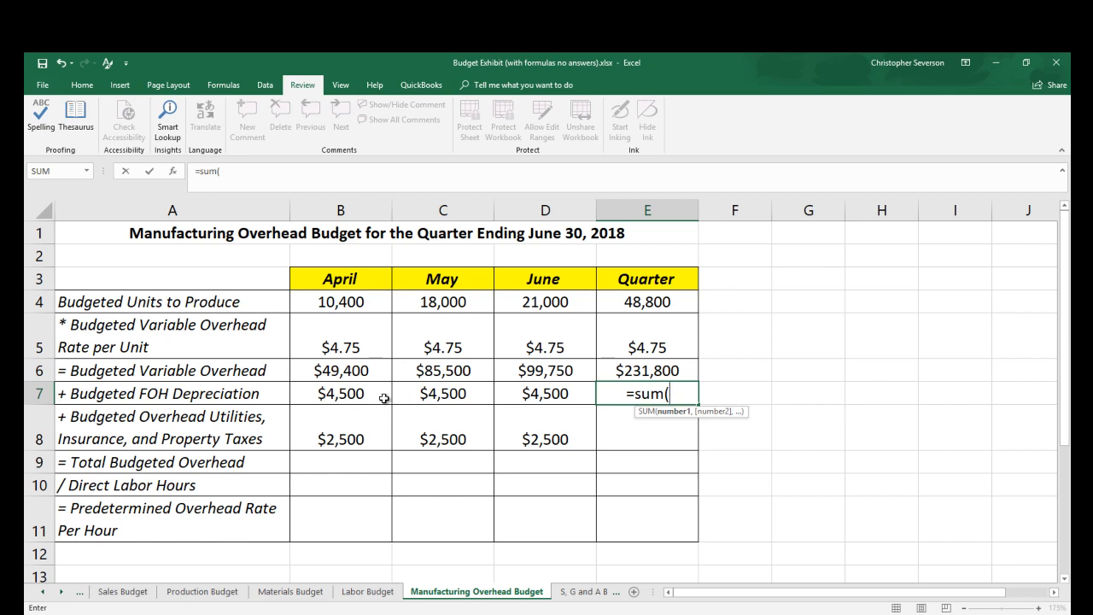
drag(384, 397, 540, 398)
text())
key(Return)
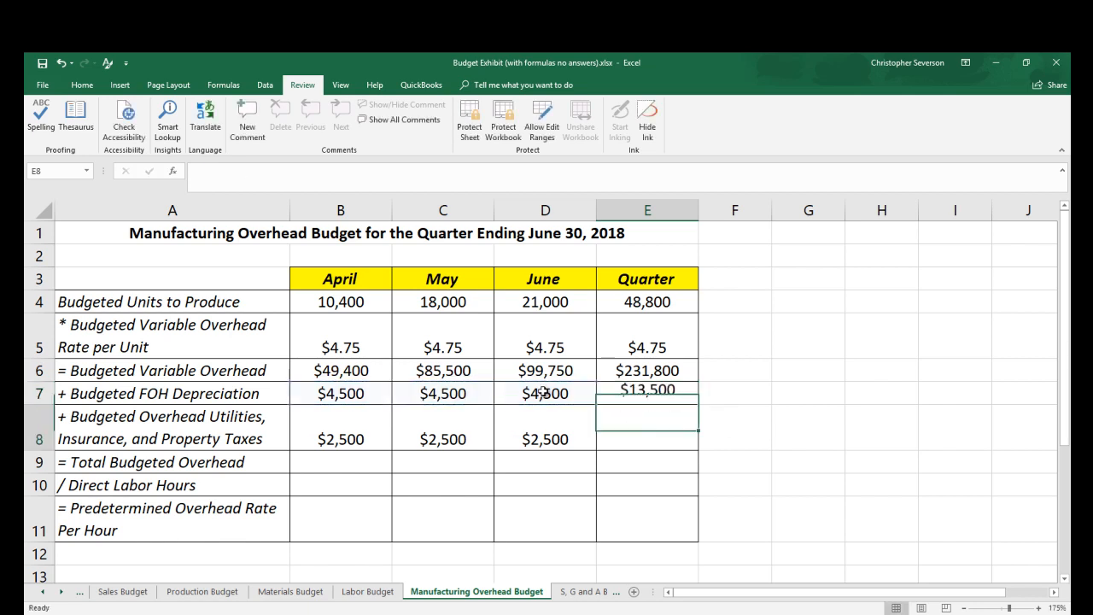
click(674, 398)
drag(698, 406, 690, 437)
click(646, 436)
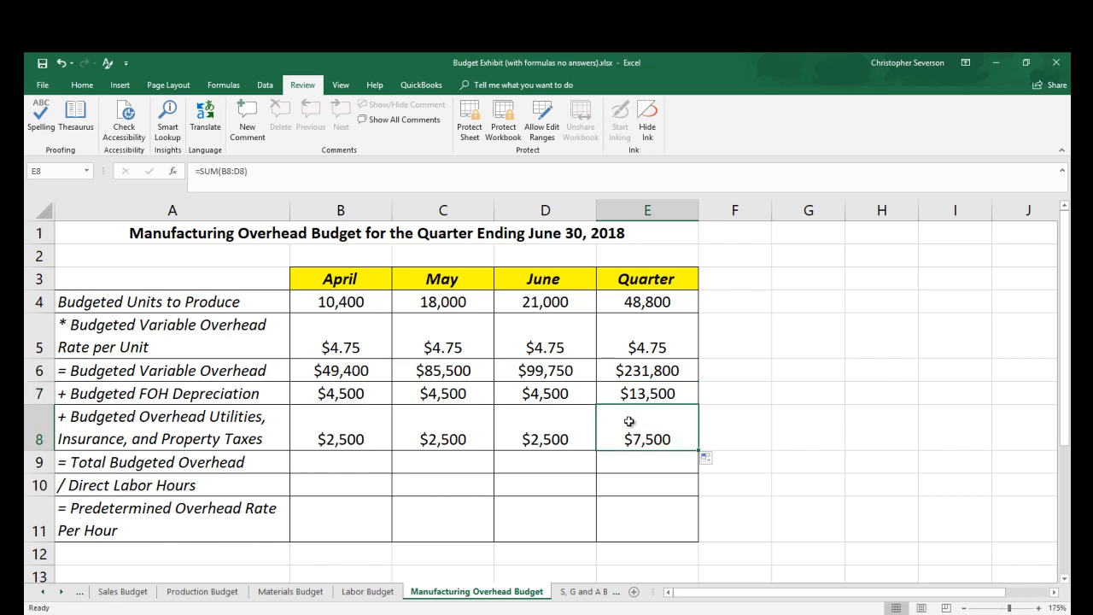
Calculate April's total budgeted overhead in B9 with =B6+B7+B8, and copy the formula across through the quarter column.
click(338, 461)
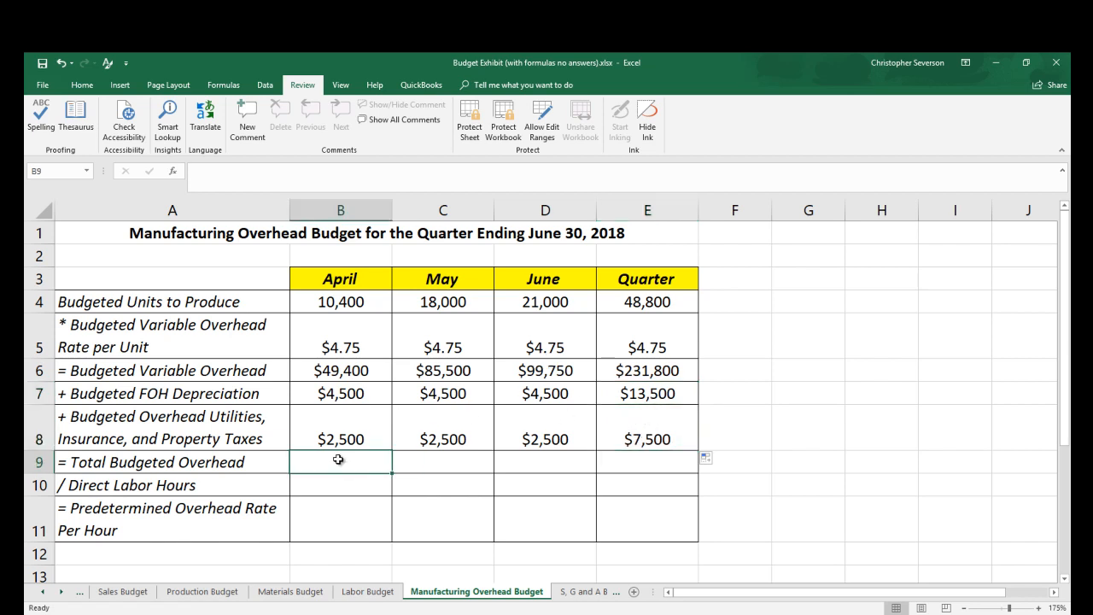
text(=)
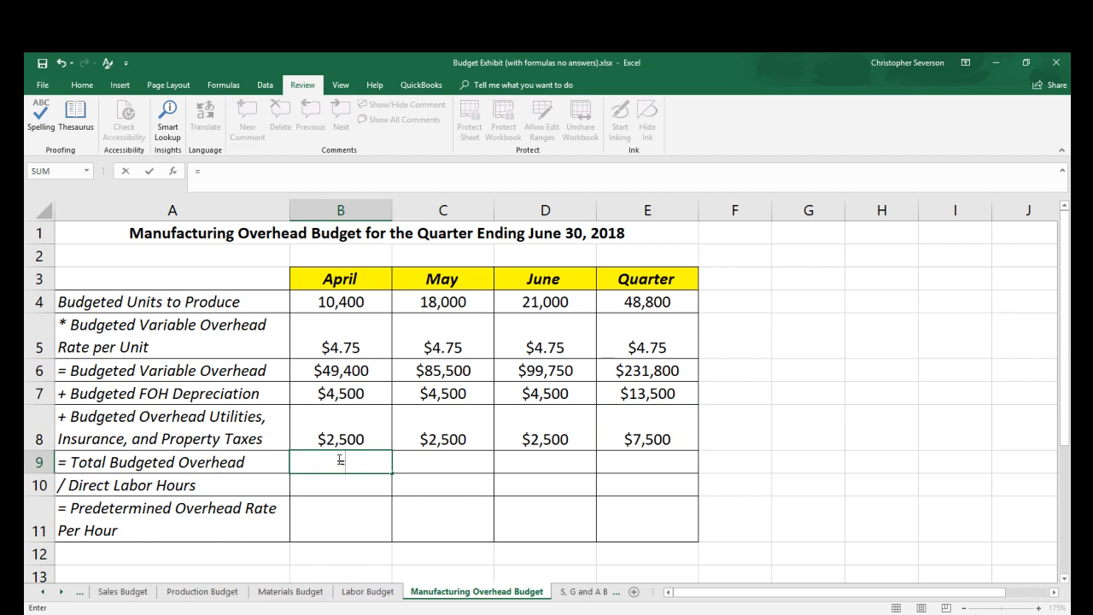
key(Up)
key(Up)
key(Up)
text(+)
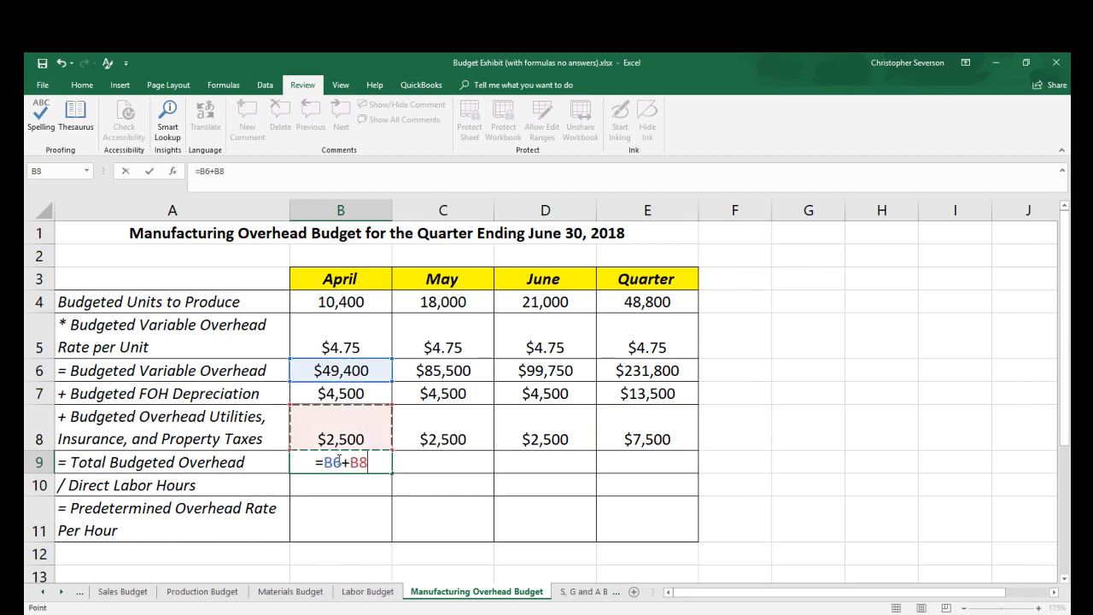
key(Up)
key(Up)
text(+)
key(Up)
key(Return)
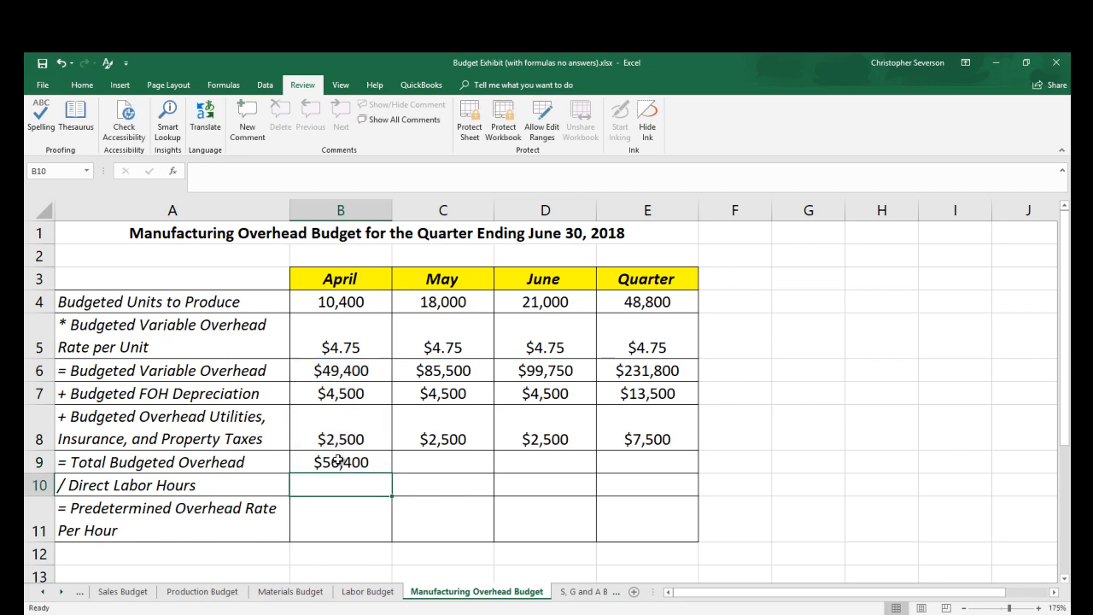
click(380, 466)
drag(392, 472, 688, 478)
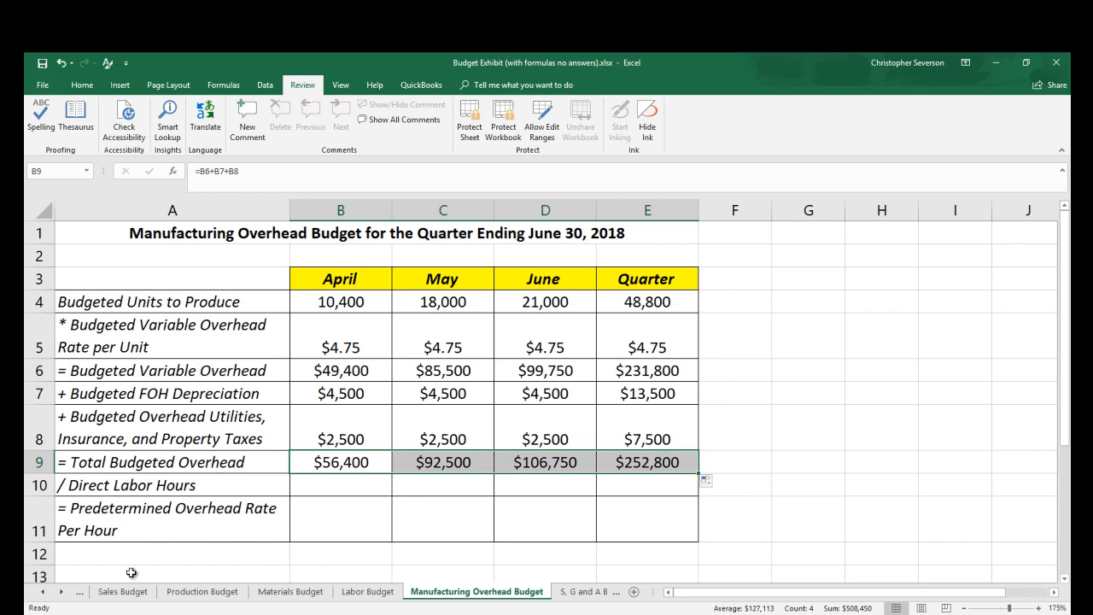
Check the Data Sheet's overhead rate requirement, then link direct labor hours in B10 with ='Labor Budget'!B6 and copy across through the quarter column.
click(44, 592)
click(193, 593)
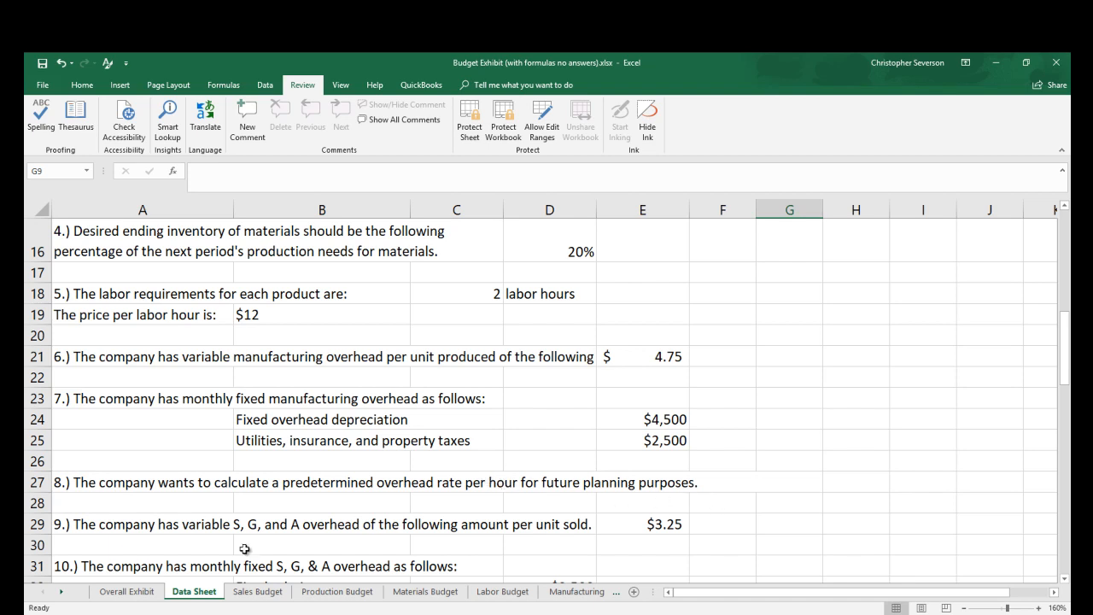
click(574, 591)
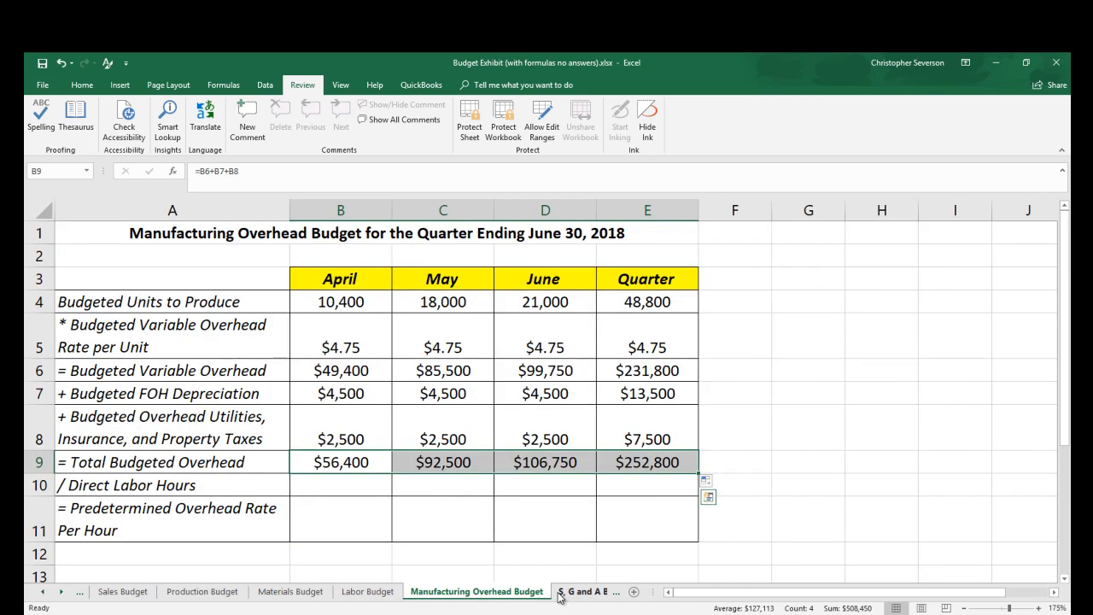
click(352, 486)
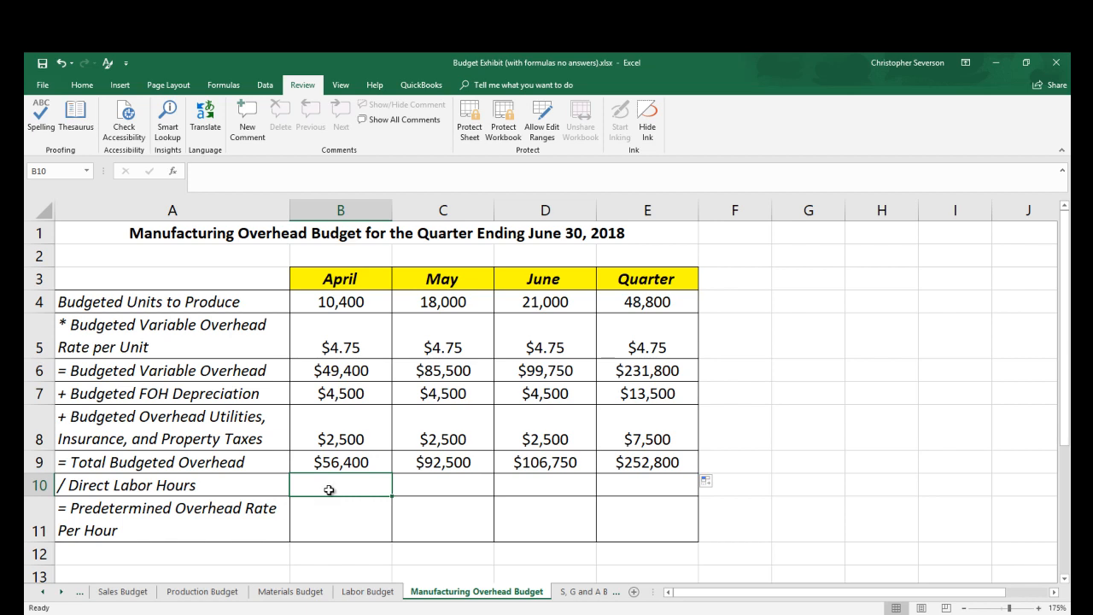
text(=)
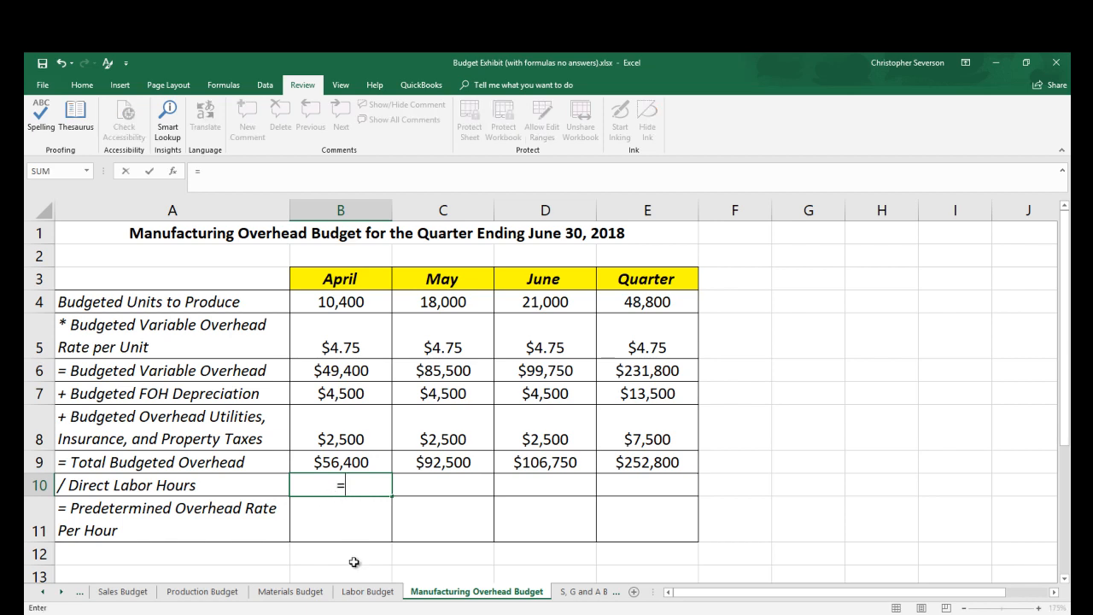
click(352, 592)
click(340, 371)
key(Return)
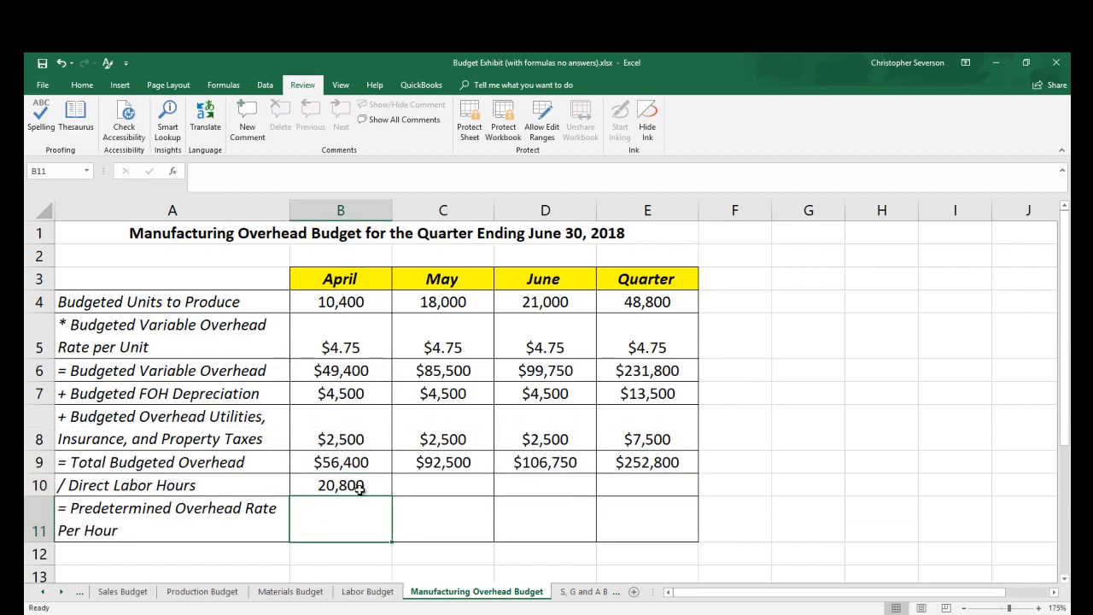
click(376, 488)
drag(392, 495, 666, 489)
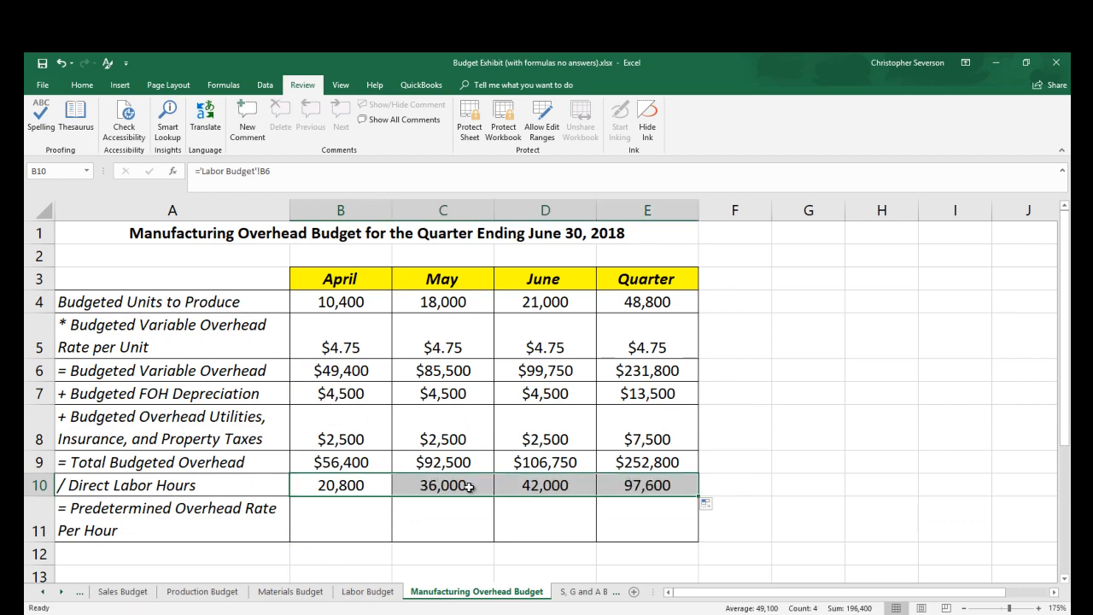
Calculate April's predetermined overhead rate per hour in B11 with =B9/B10, and copy the formula across through the quarter column.
click(351, 529)
text(=)
key(Up)
key(Up)
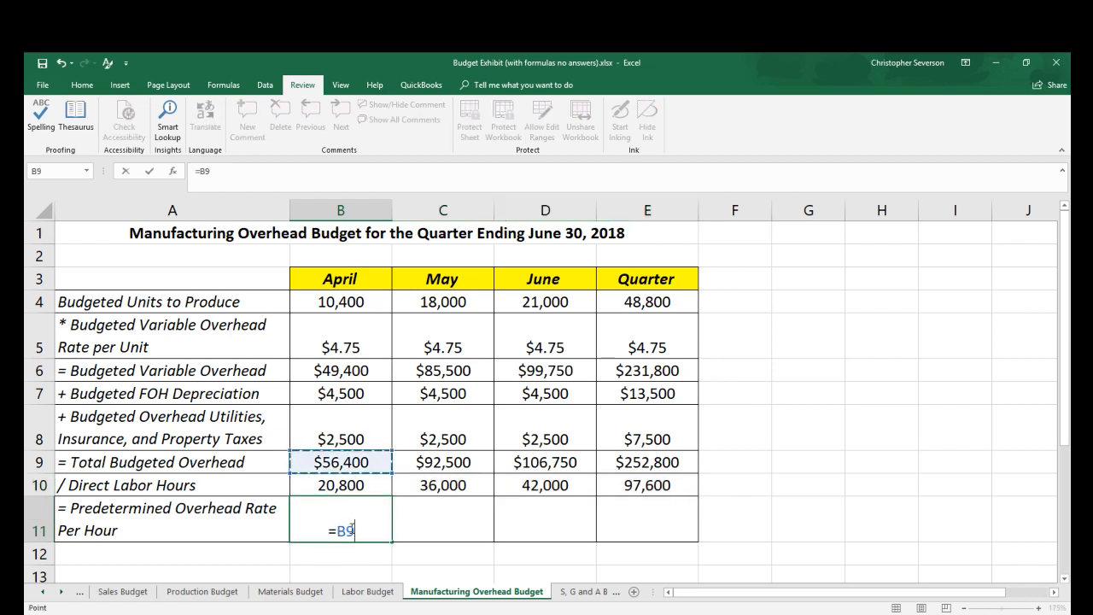
text(/)
key(Up)
key(Return)
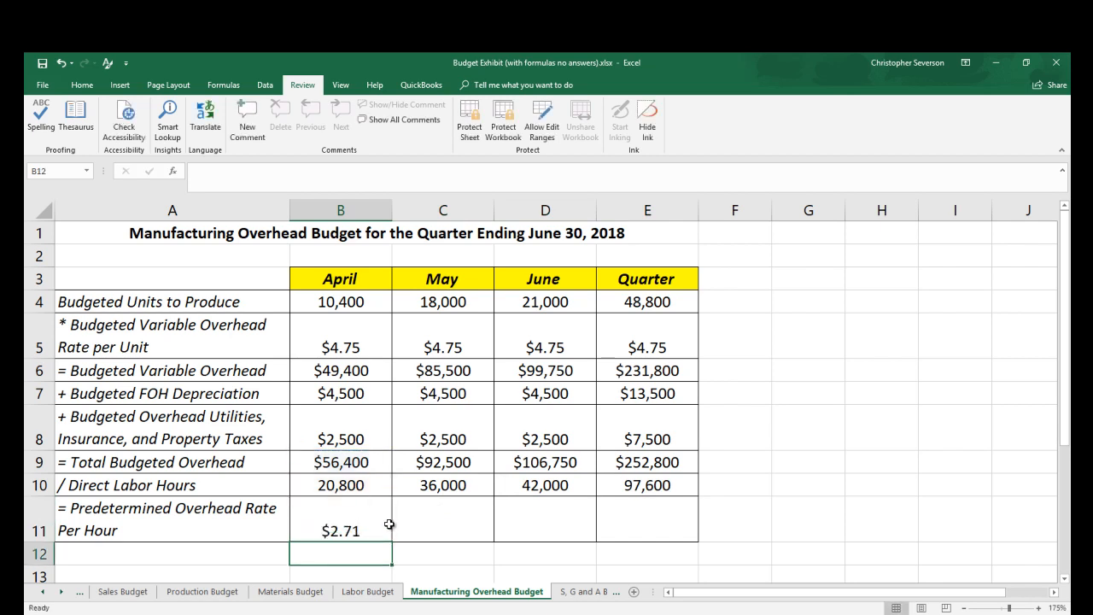
drag(392, 544, 683, 547)
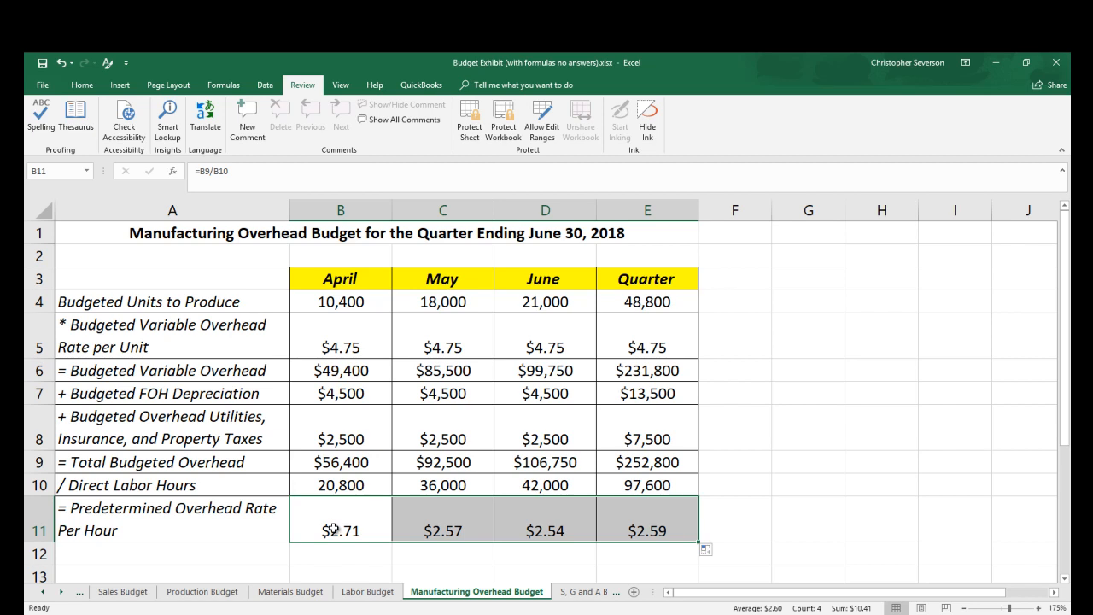
drag(334, 522, 690, 531)
Open the S, G and A Budget sheet.
click(62, 592)
click(61, 592)
click(61, 593)
click(377, 596)
click(379, 594)
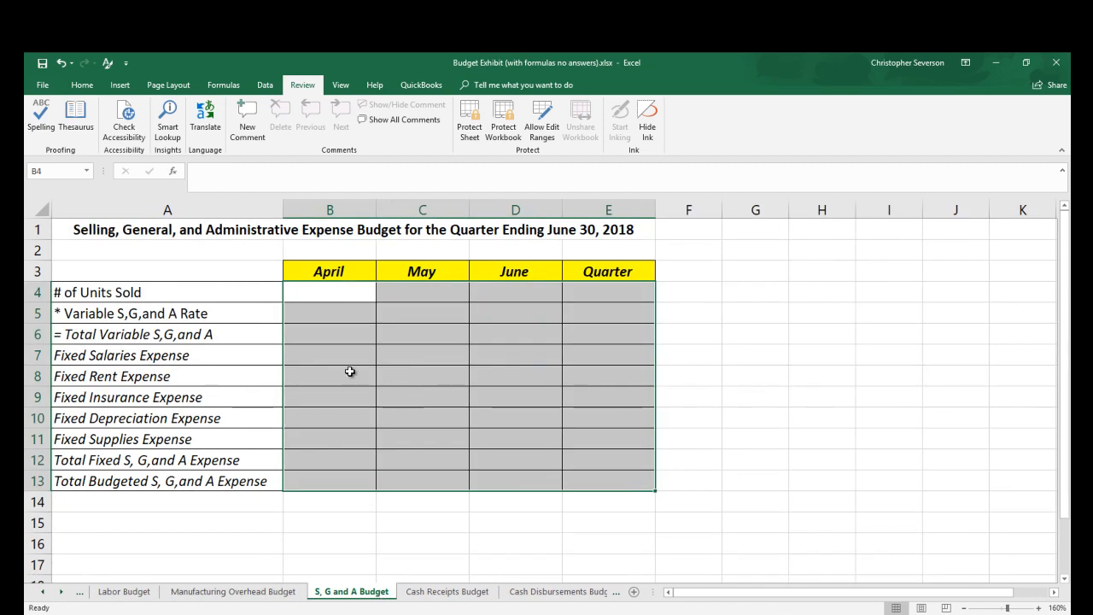
Link April's number of units sold in B4 with ='Sales Budget'!B4, and copy the formula across through the quarter column.
click(320, 295)
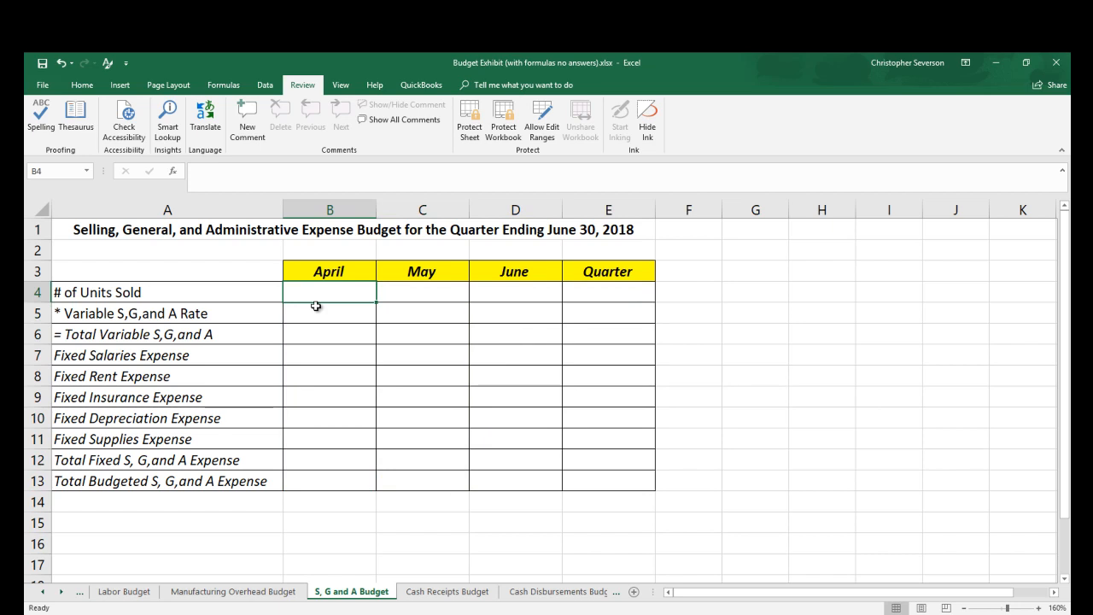
text(=)
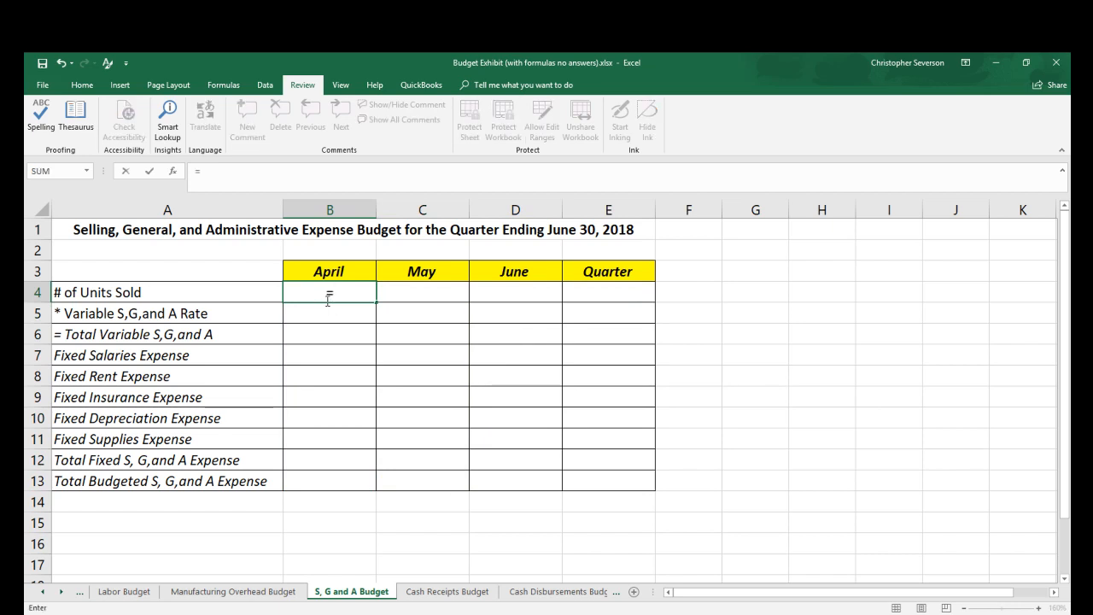
click(42, 592)
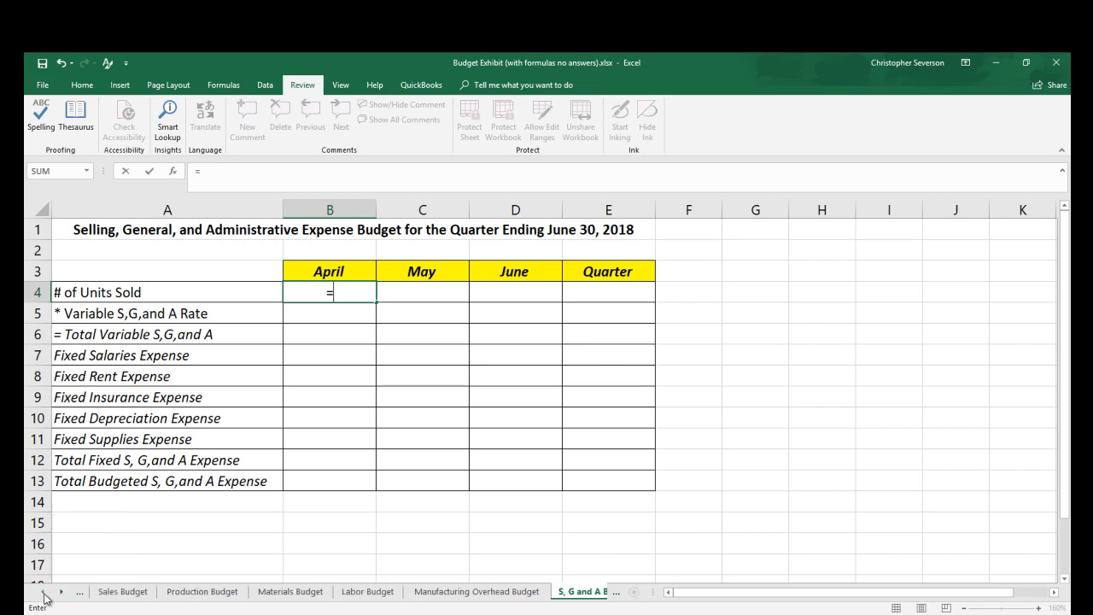
click(43, 593)
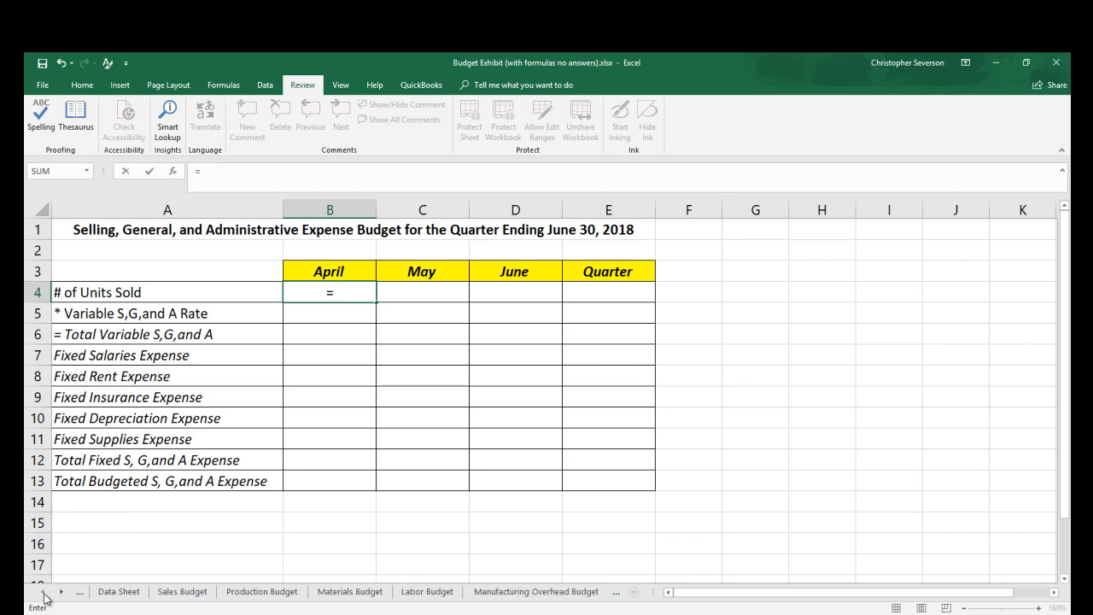
click(119, 594)
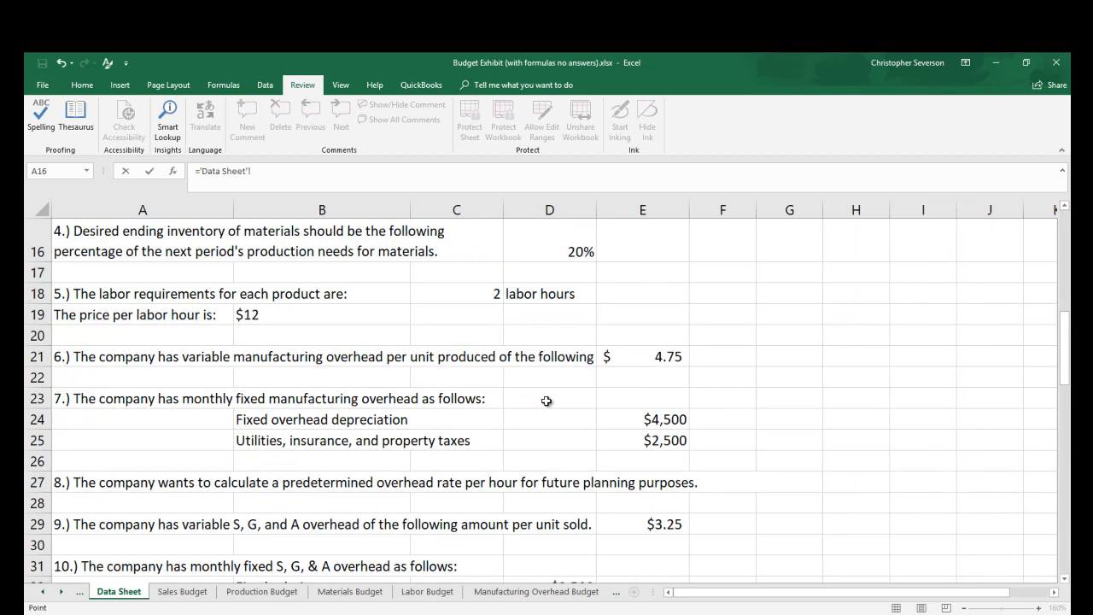
click(182, 591)
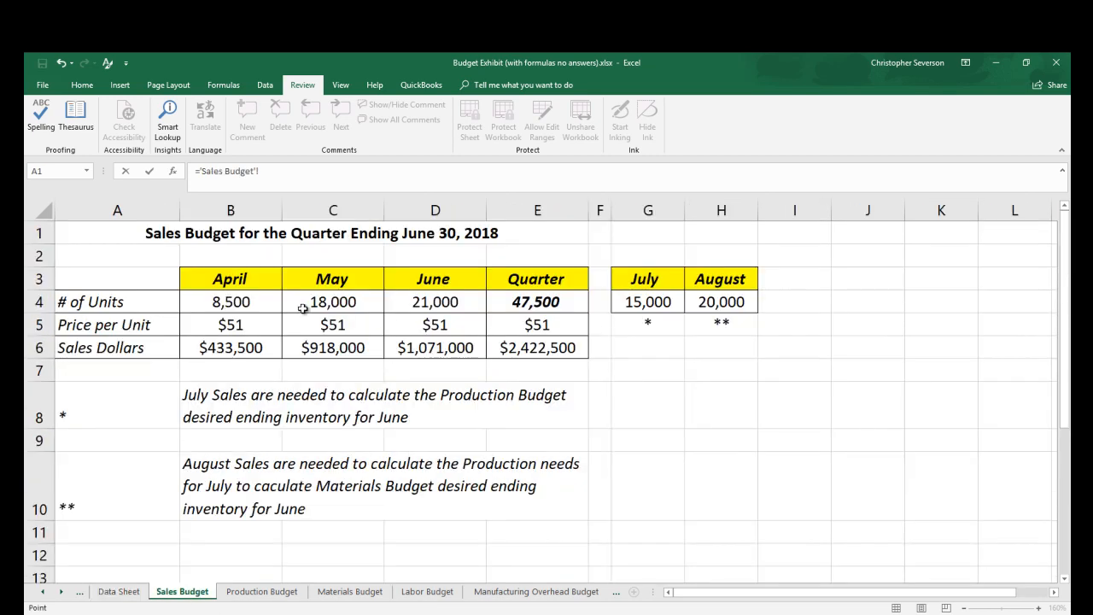
click(246, 301)
key(Return)
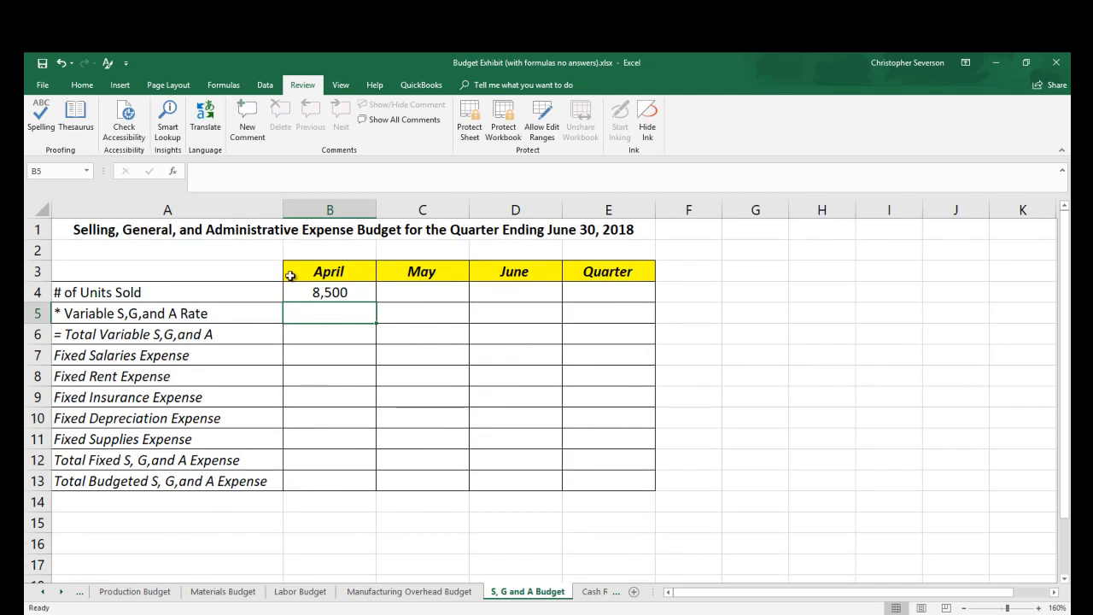
click(337, 292)
drag(376, 303, 598, 298)
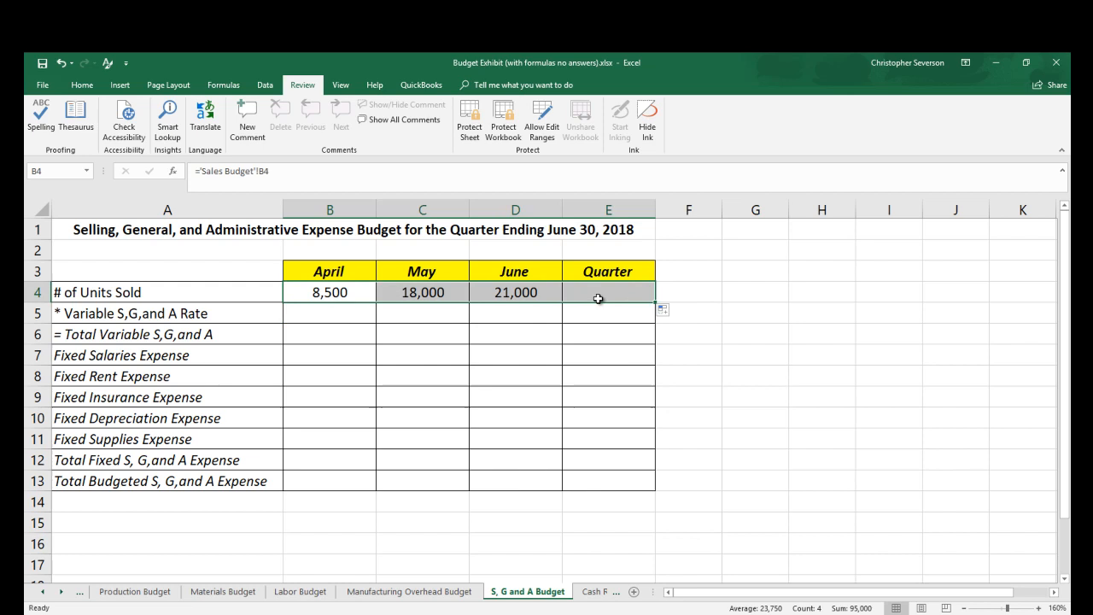
Link April's variable S, G and A rate in B5 with ='Data Sheet'!E29.
click(357, 312)
text(=)
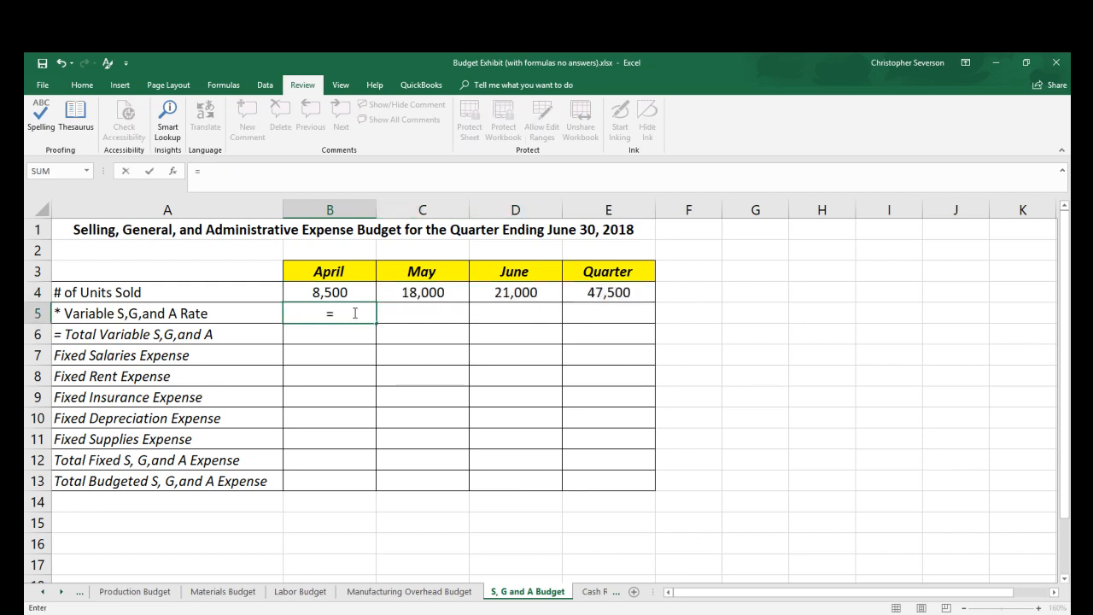
click(41, 597)
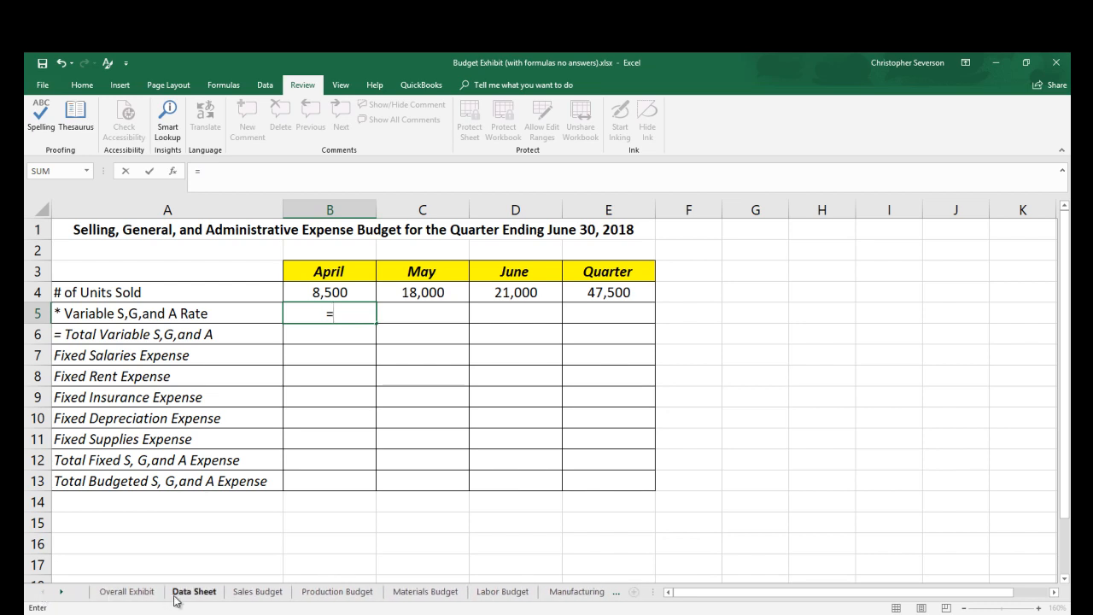
click(198, 592)
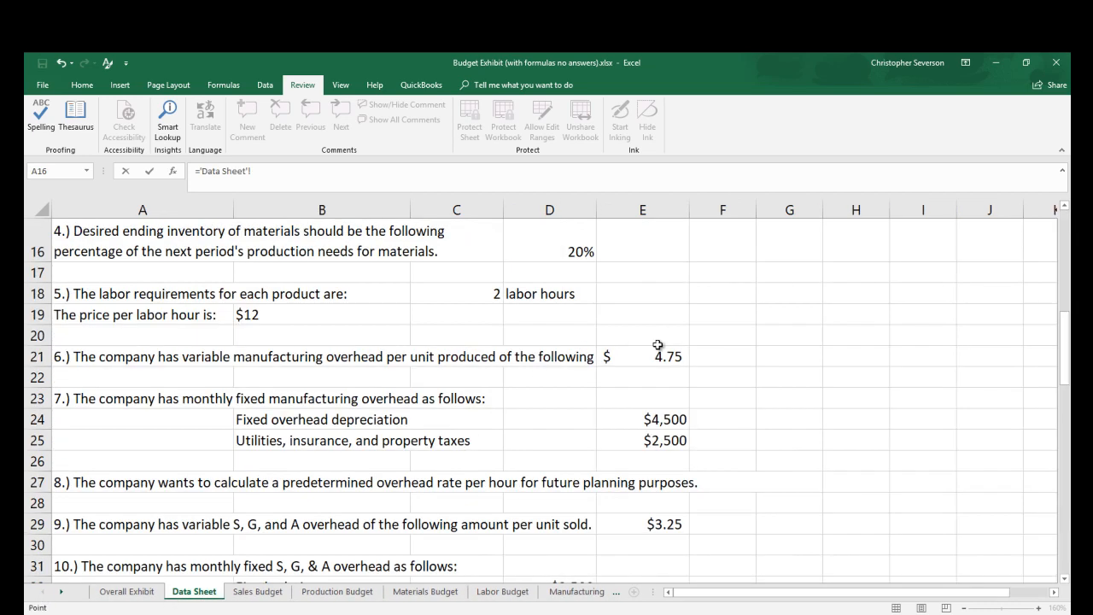
click(650, 530)
key(Return)
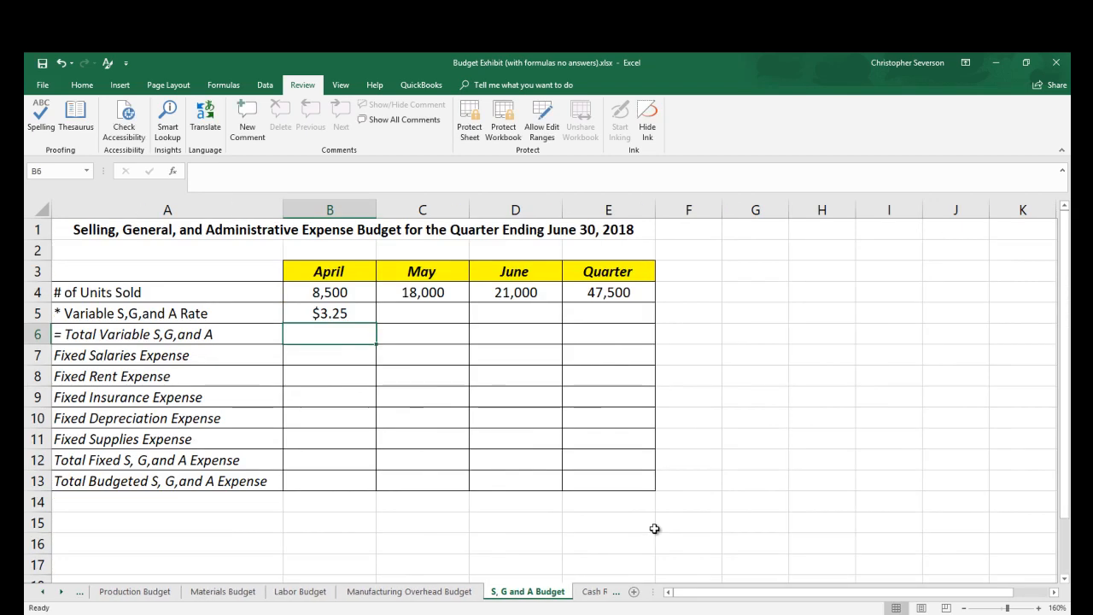
Anchor the column in B5's formula as ='Data Sheet'!$E29, and copy the rate across through the quarter column.
click(365, 316)
key(F2)
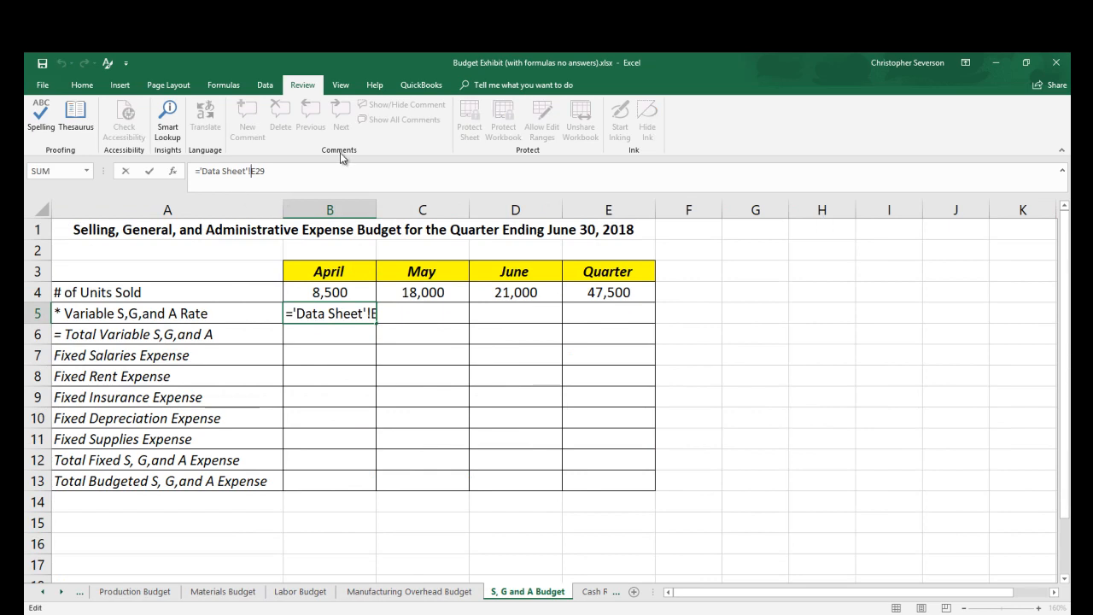
key(Left)
key(Left)
key(Left)
text($)
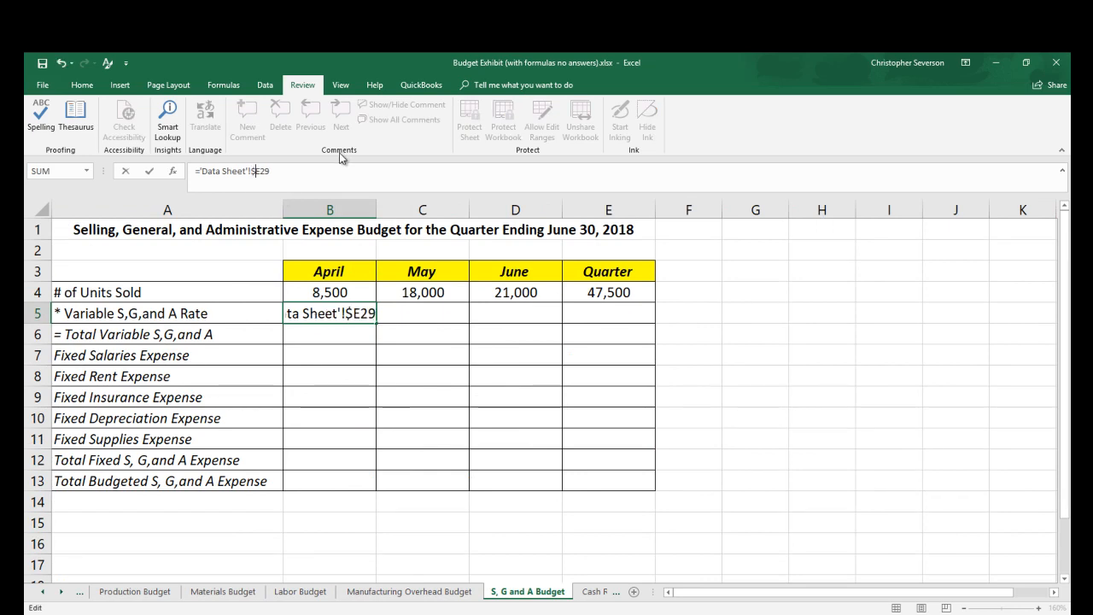
key(Return)
click(369, 314)
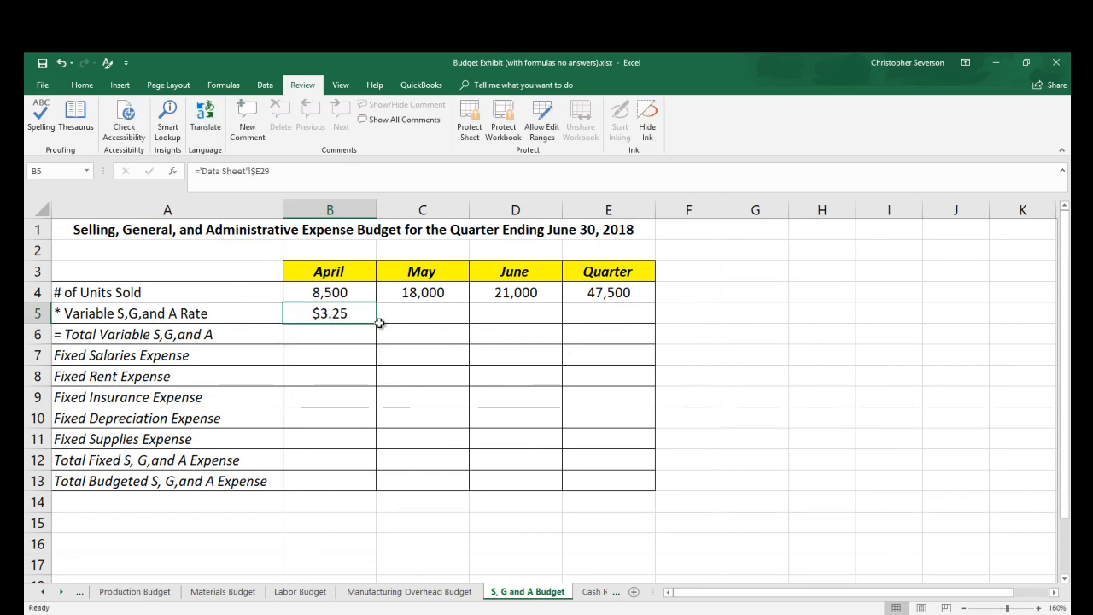
drag(378, 324, 617, 313)
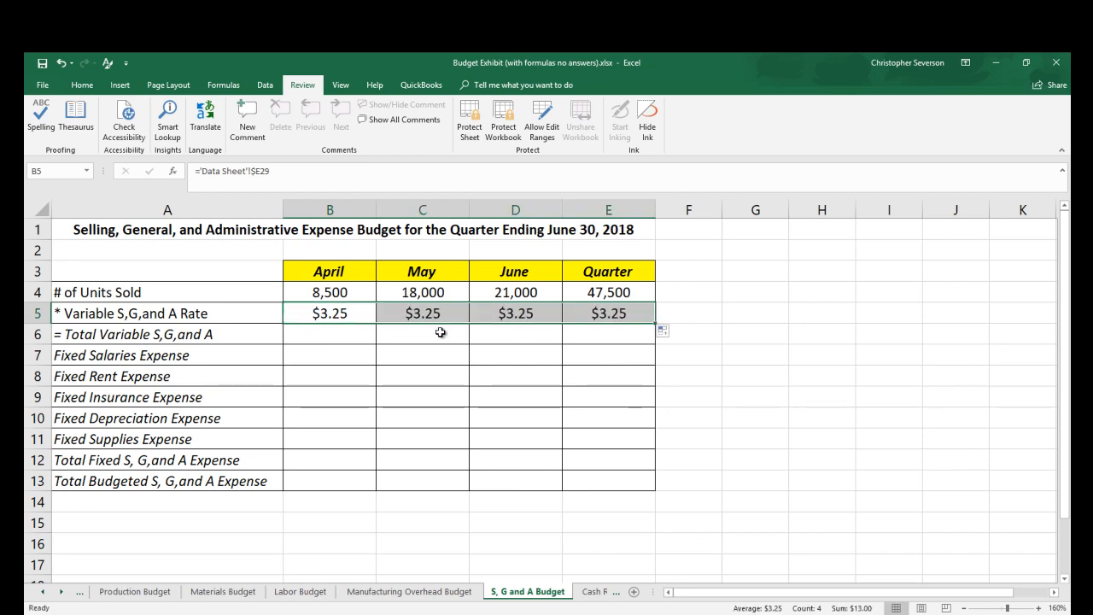
Calculate April's total variable S, G and A in B6 with =B4*B5, and copy the formula across through the quarter column.
click(338, 333)
text(=)
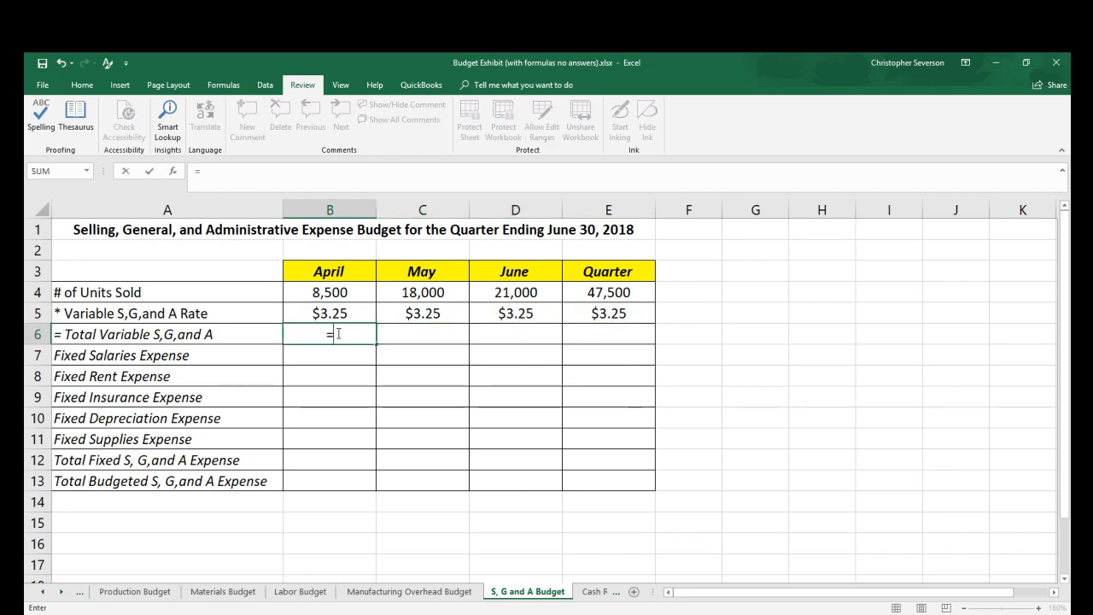
key(Up)
key(Up)
text(*)
key(Up)
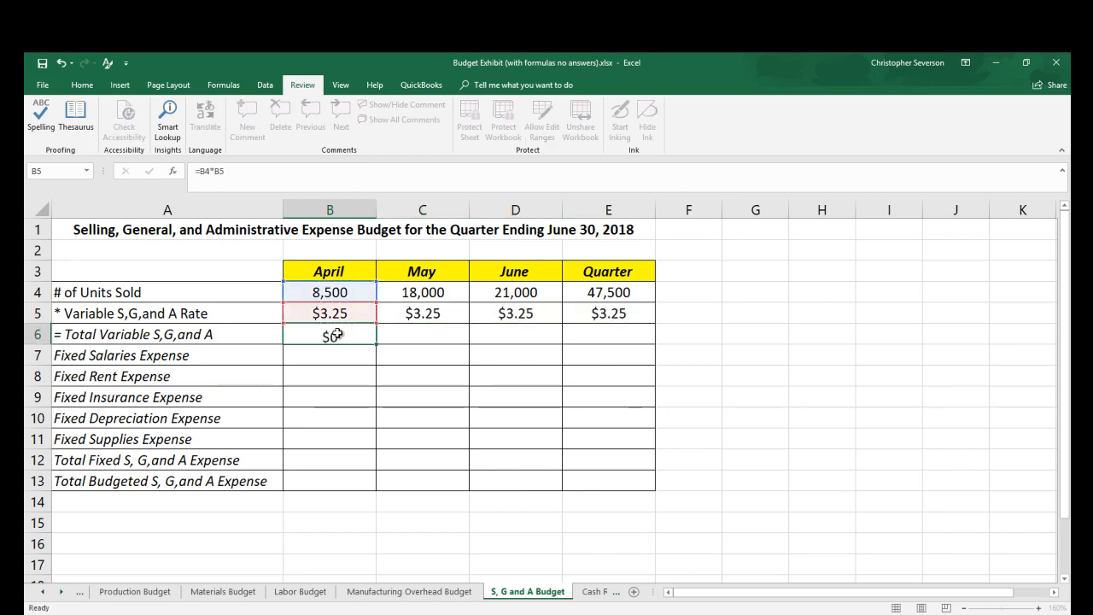
key(Return)
click(330, 335)
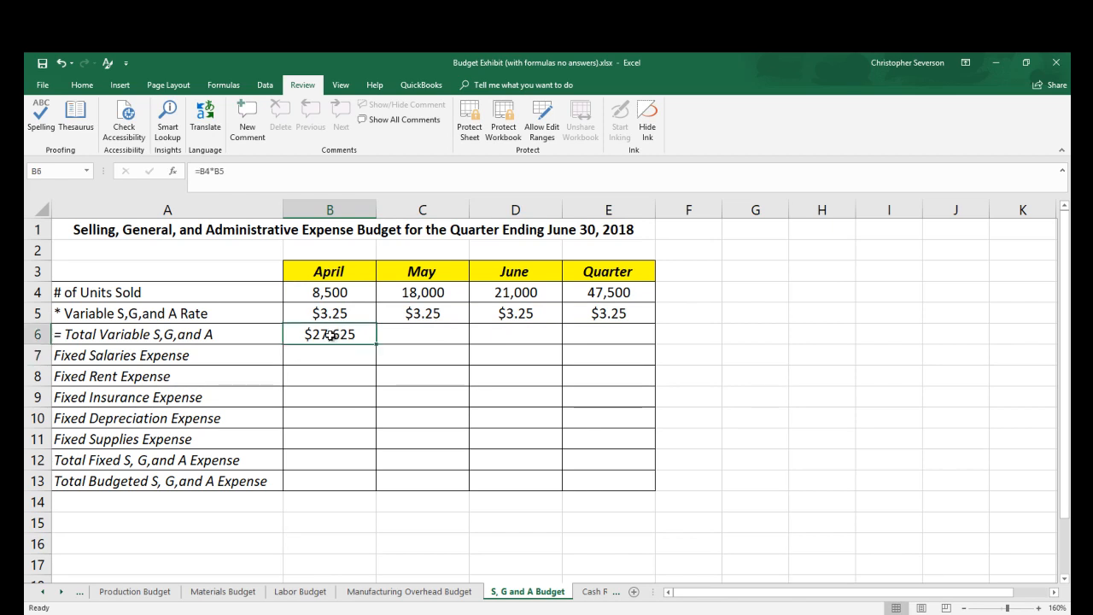
drag(378, 345, 617, 347)
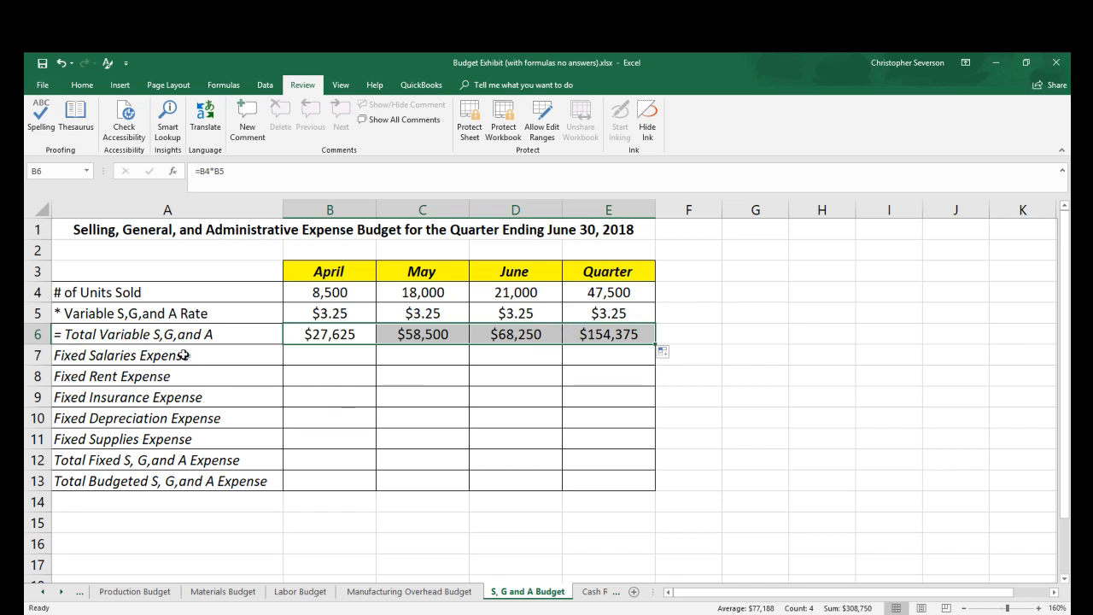
Link April's fixed salaries expense in B7 with ='Data Sheet'!D32.
drag(183, 356, 173, 443)
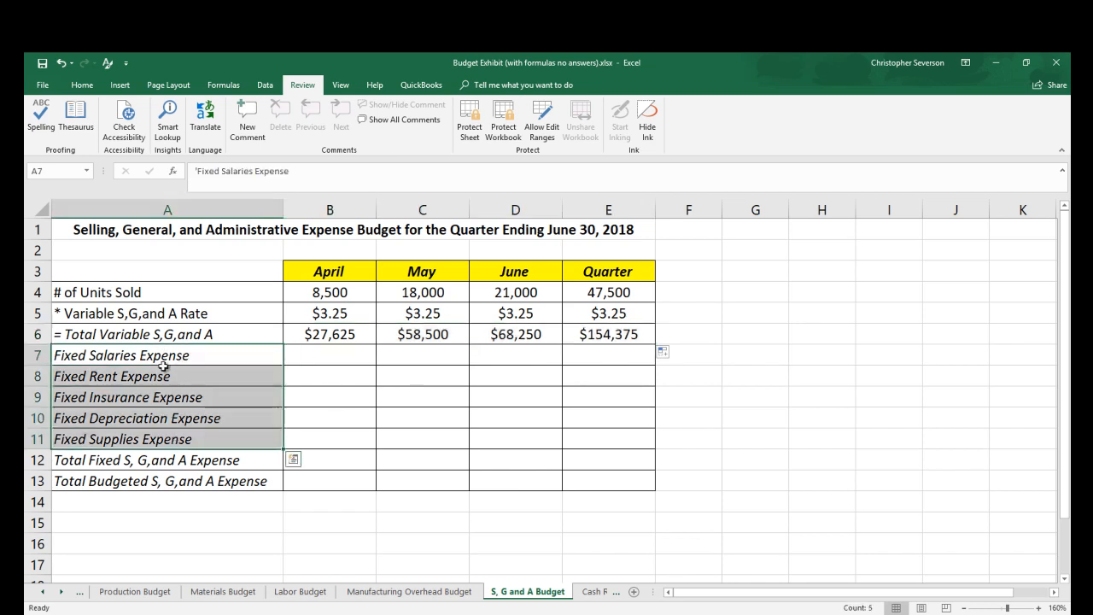
click(335, 350)
text(=)
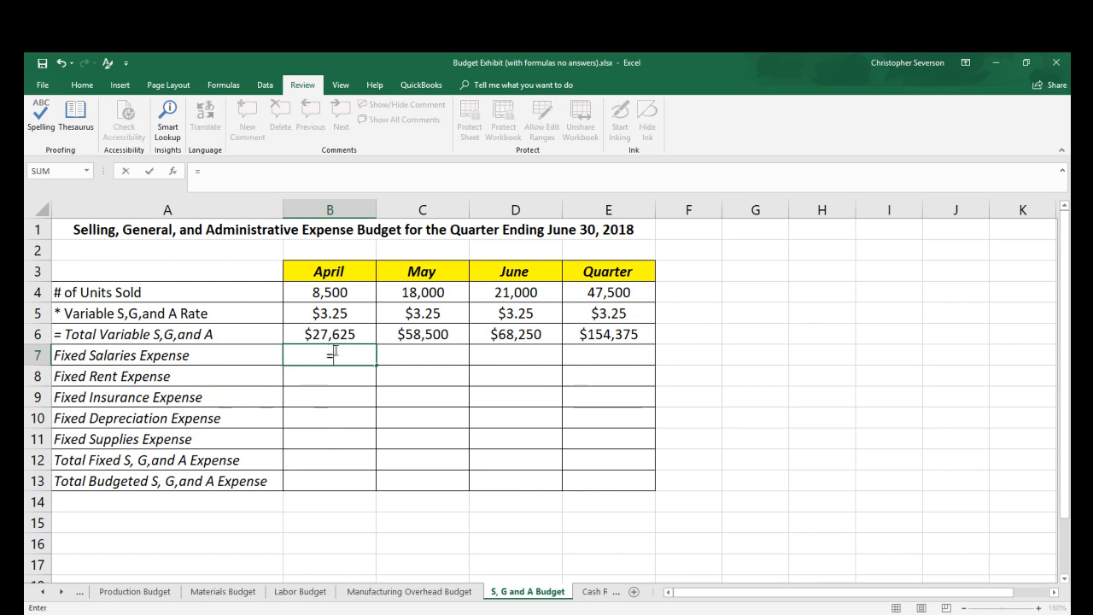
click(44, 595)
click(43, 594)
click(43, 594)
click(191, 590)
scroll(557, 522, down, 2)
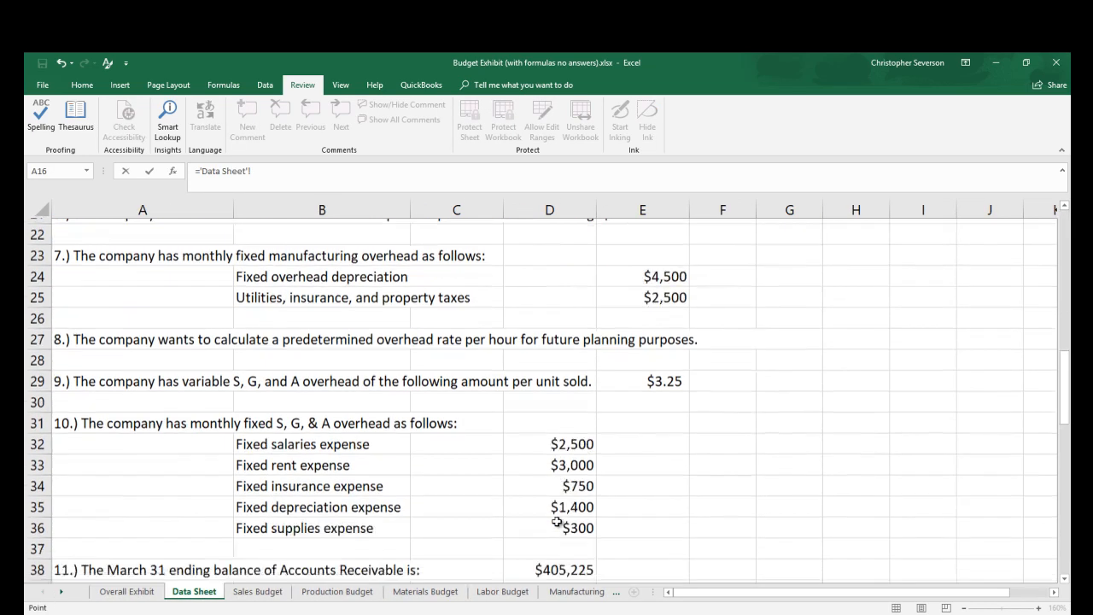
click(564, 438)
key(Return)
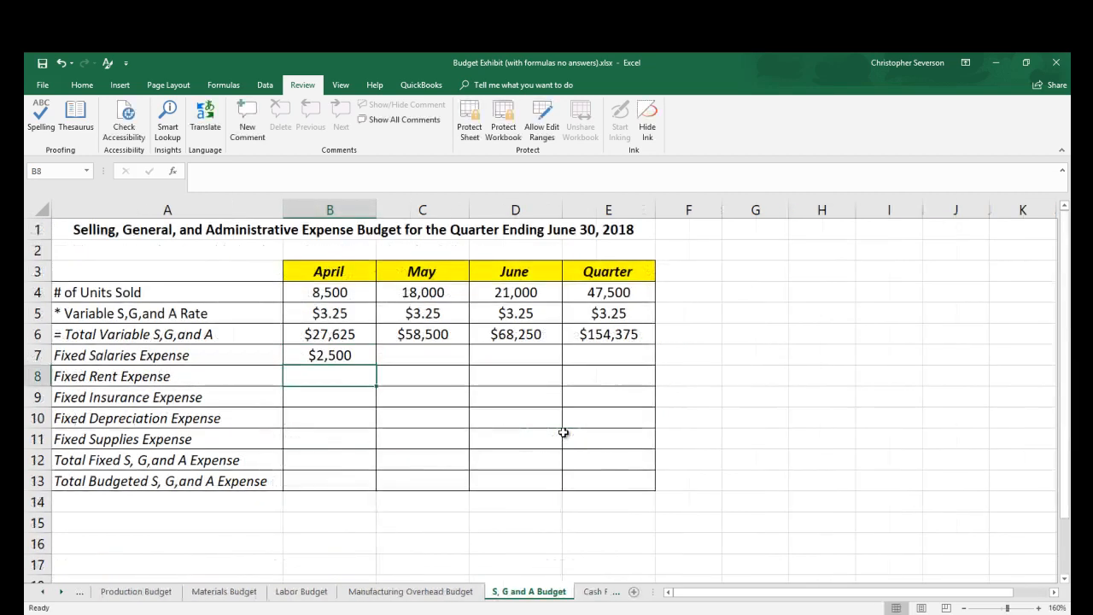
Copy April's fixed salaries link from B7 down through the fixed supplies expense in B11.
click(344, 355)
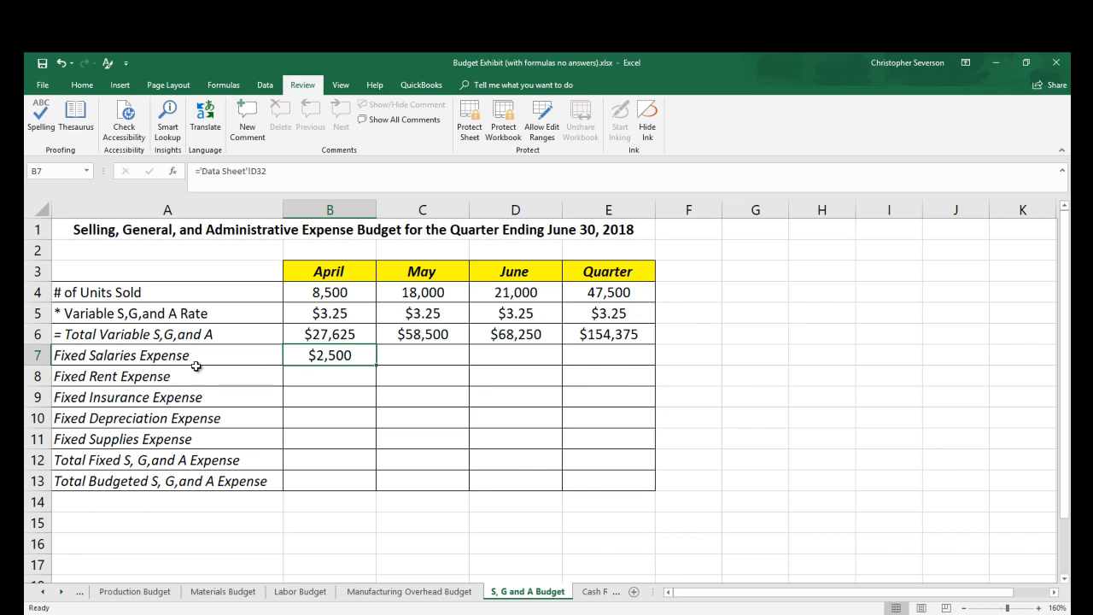
drag(159, 360, 169, 445)
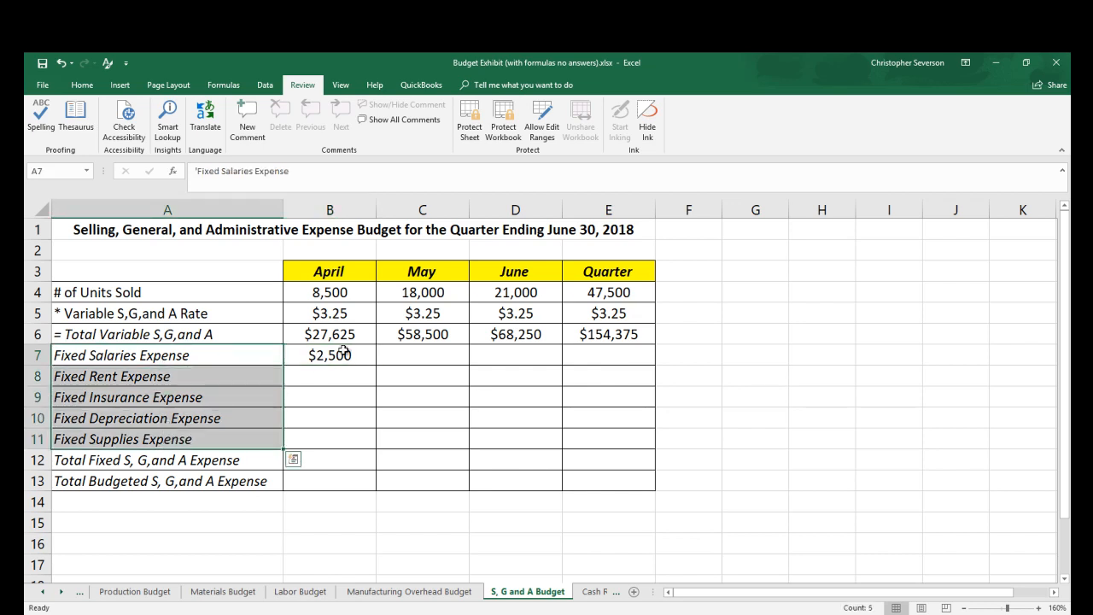
click(337, 353)
drag(376, 365, 369, 443)
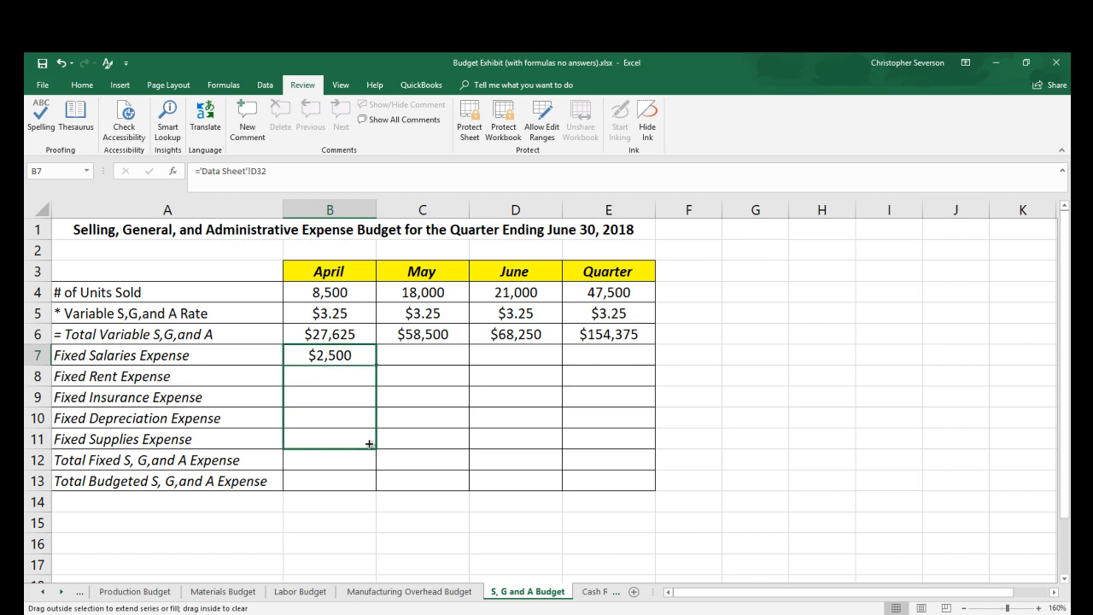
drag(369, 444, 367, 442)
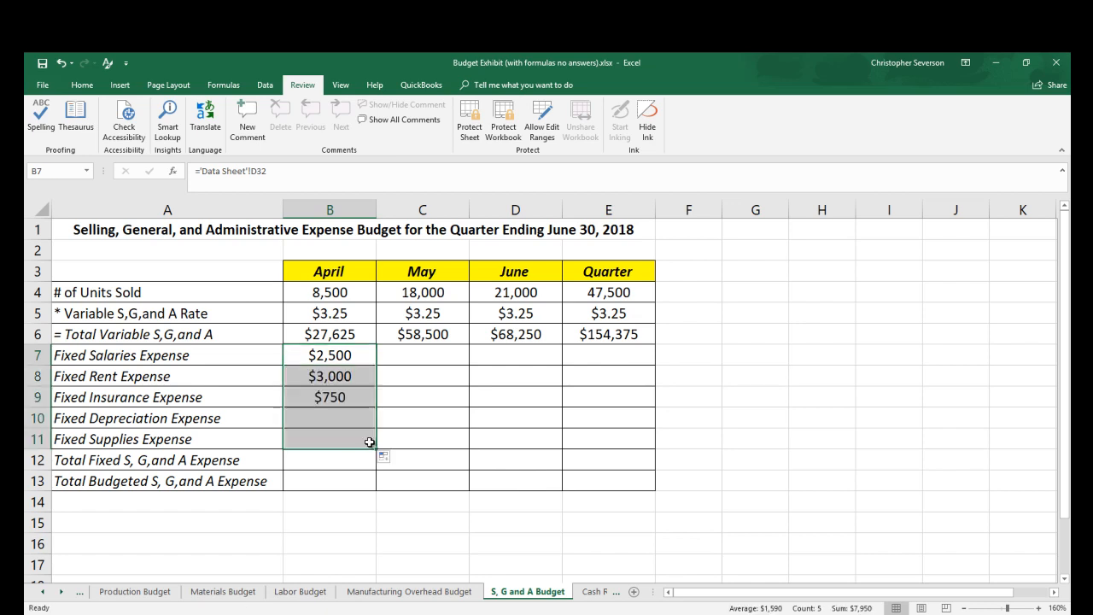
Check the copied fixed expense links, comparing fixed depreciation in B10 with Data Sheet row 35, and return to the S, G and A Budget.
click(327, 378)
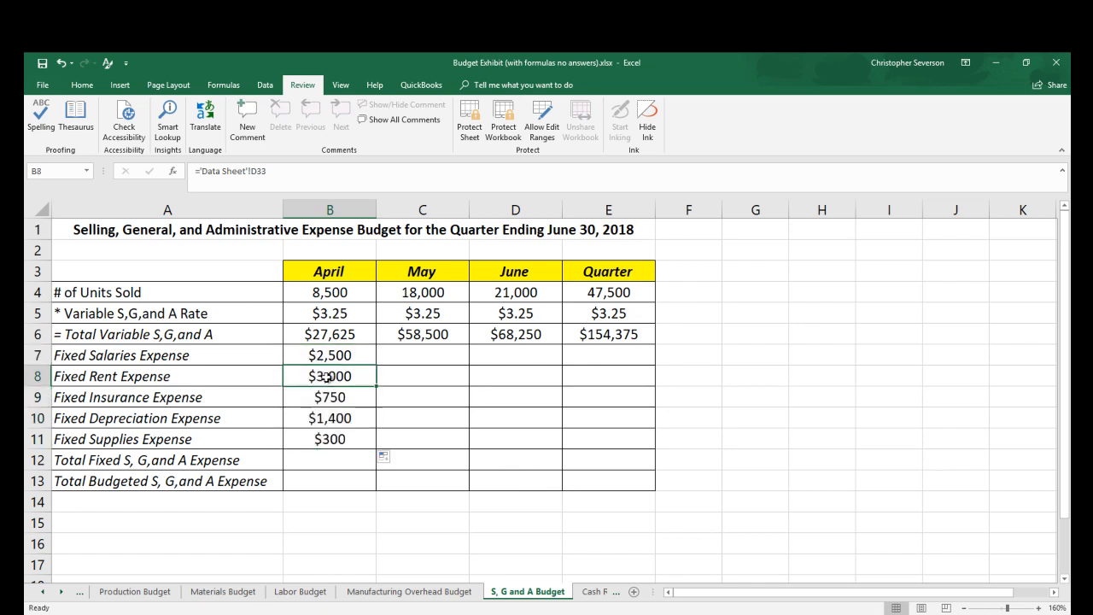
key(Down)
key(Down)
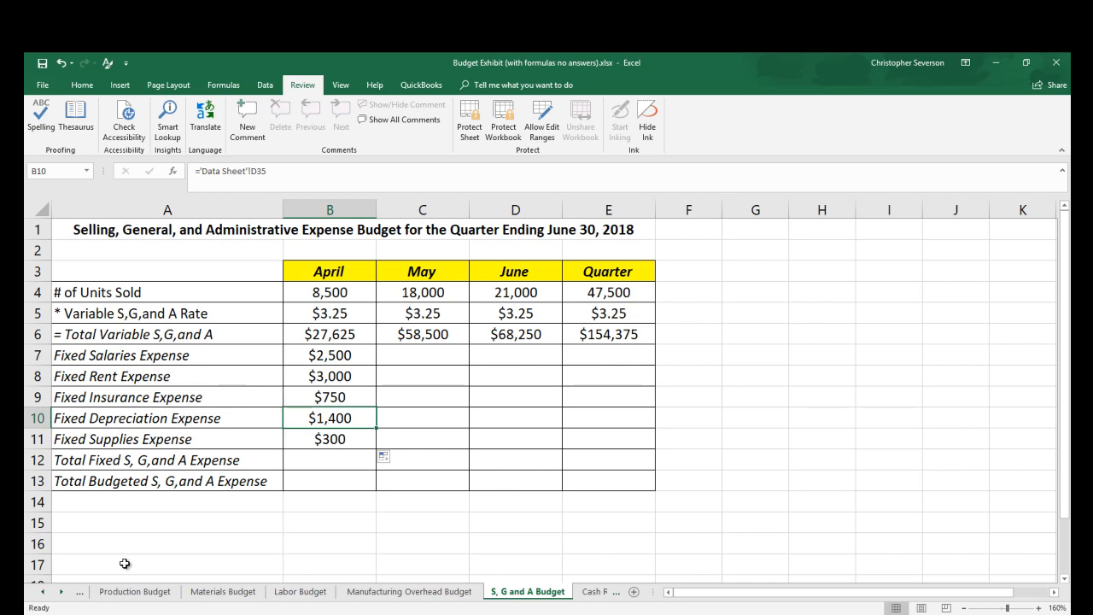
click(42, 591)
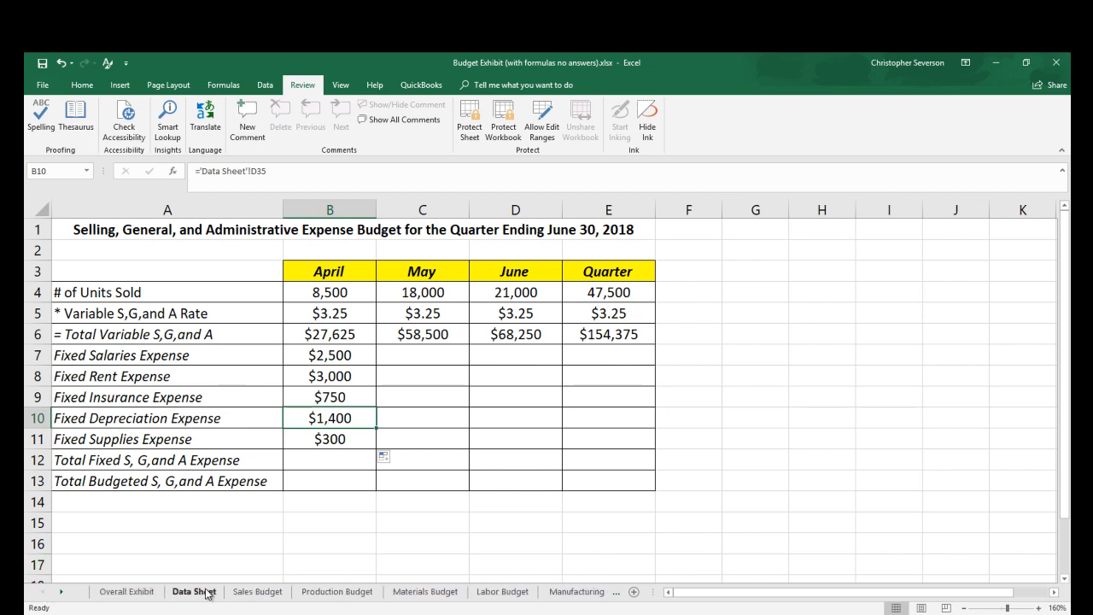
click(196, 591)
drag(315, 497, 551, 504)
click(61, 591)
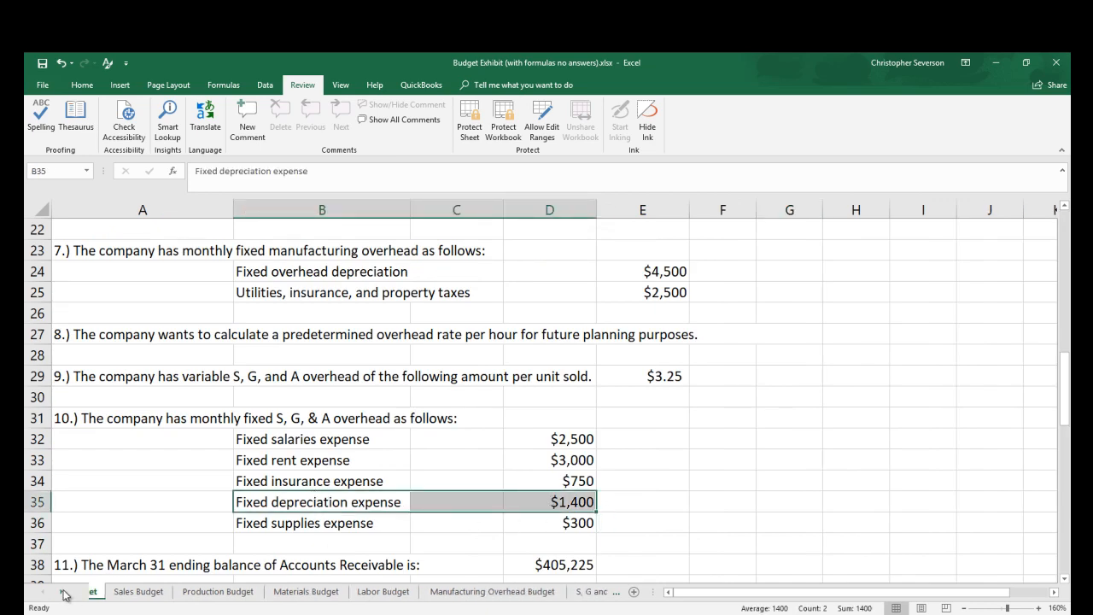
click(61, 591)
click(62, 591)
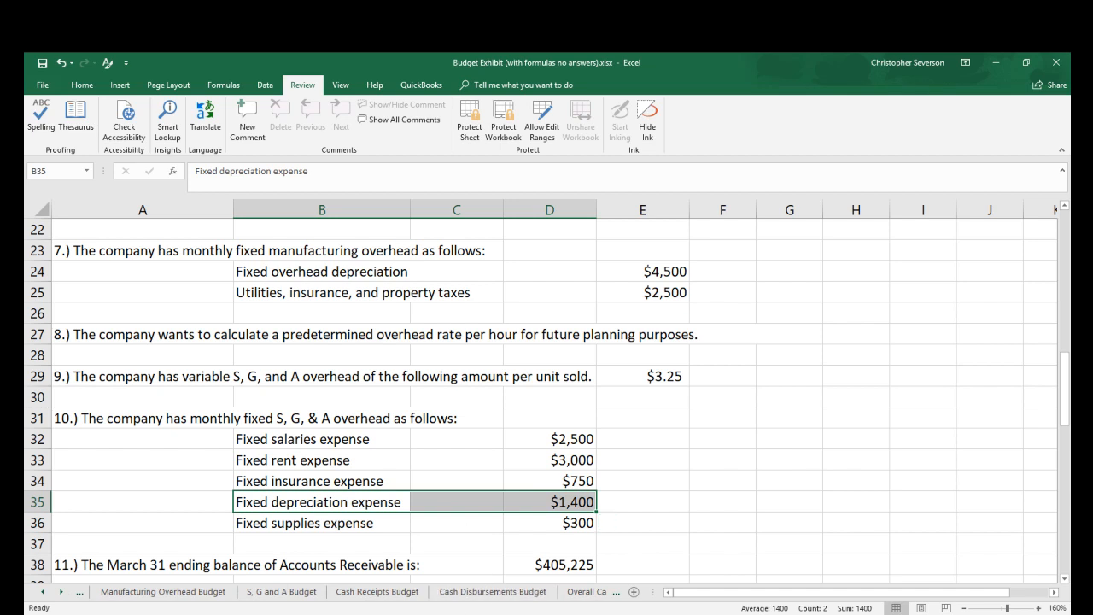
click(310, 600)
Anchor column D in April's fixed salaries and rent links, making B7 ='Data Sheet'!$D32 and B8 ='Data Sheet'!$D33.
click(342, 359)
drag(342, 359, 349, 445)
click(321, 357)
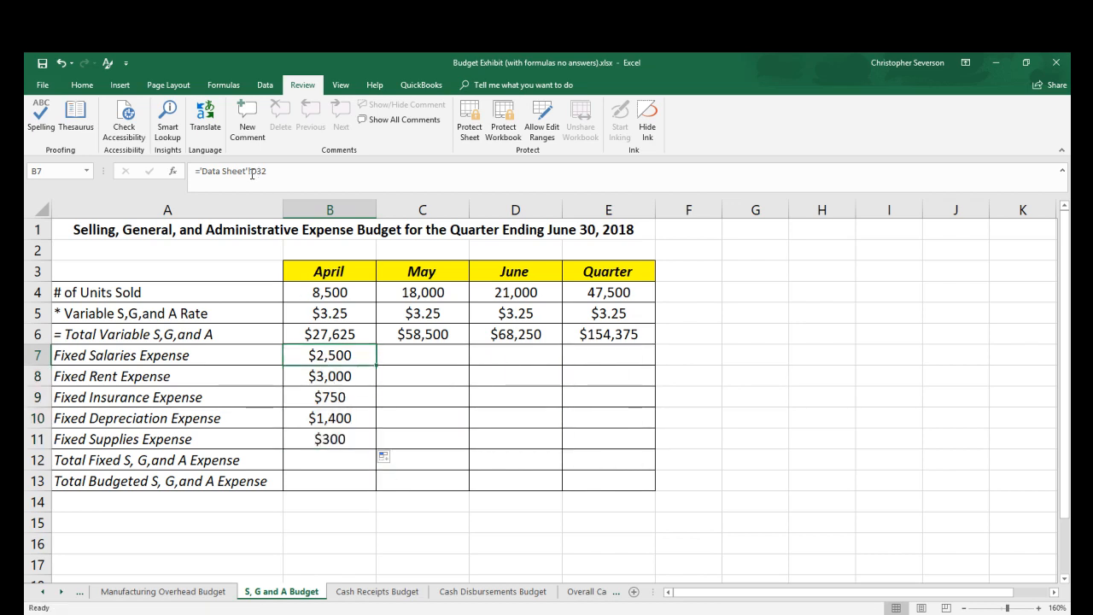
click(252, 172)
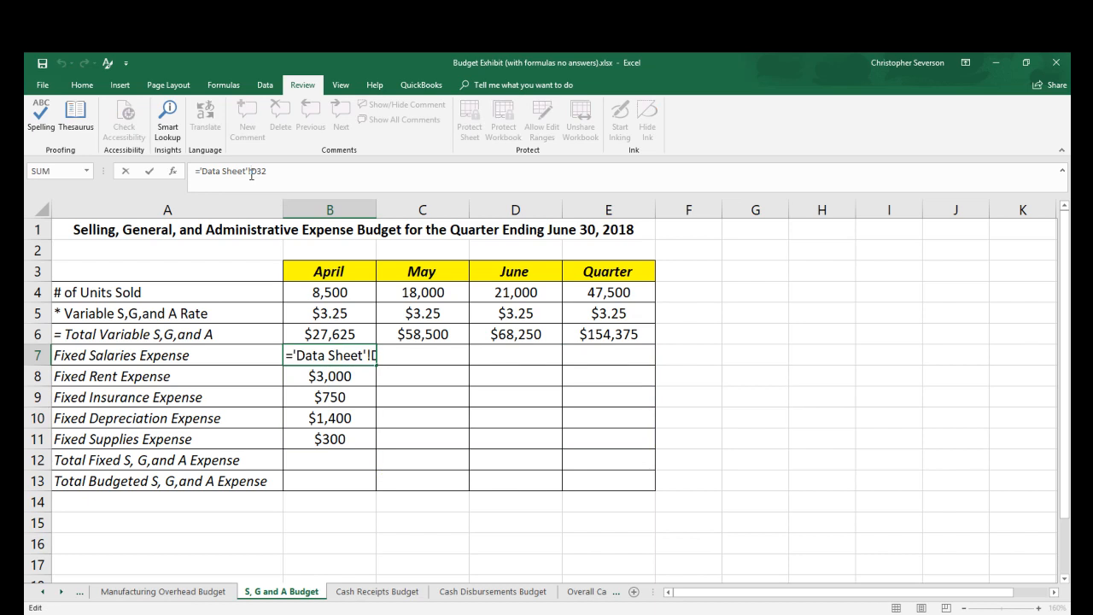
text($)
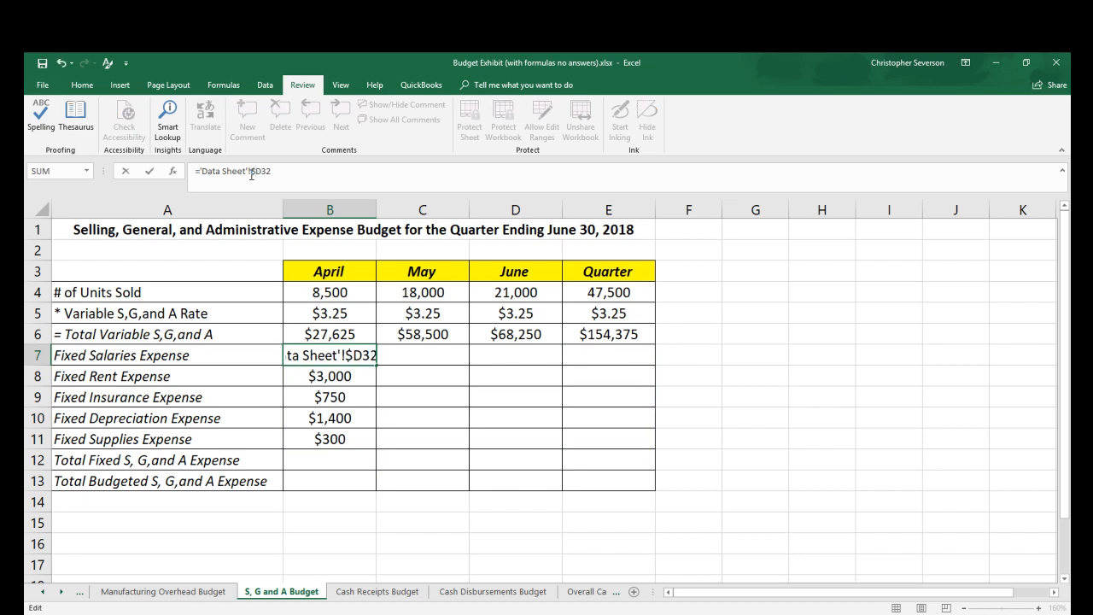
key(Return)
click(252, 172)
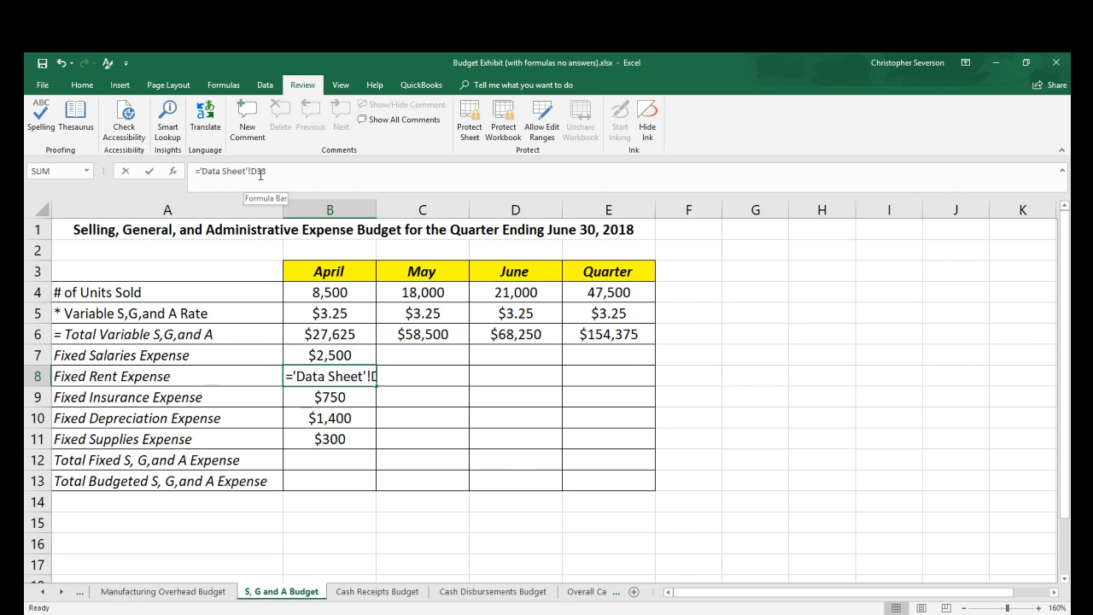
text($)
key(Return)
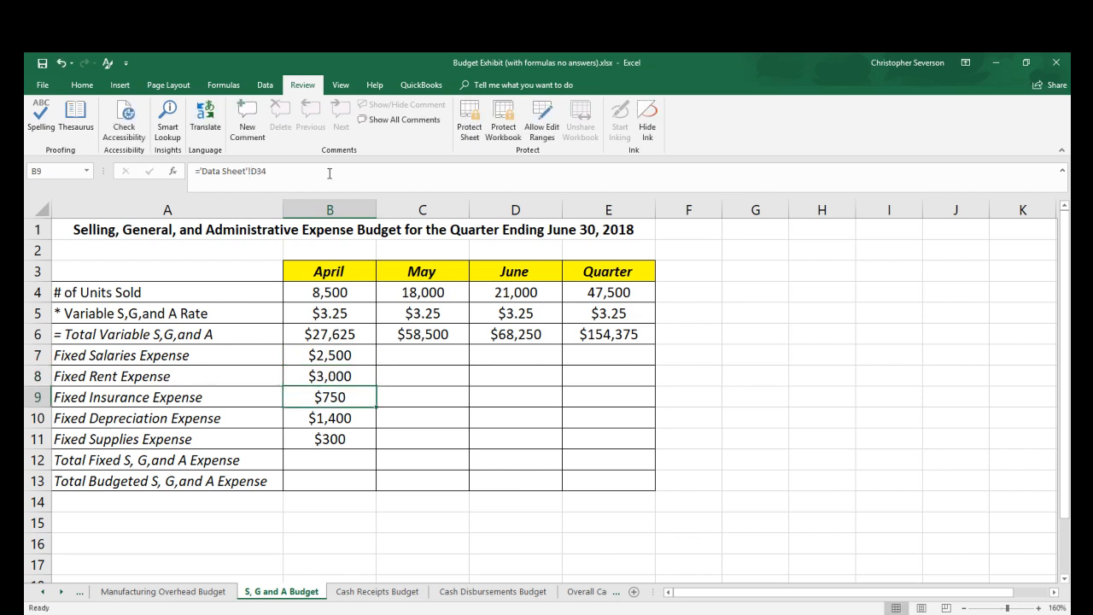
Anchor column D in April's fixed insurance and depreciation links, making B9 ='Data Sheet'!$D34 and B10 ='Data Sheet'!$D35.
click(252, 171)
text($)
key(Return)
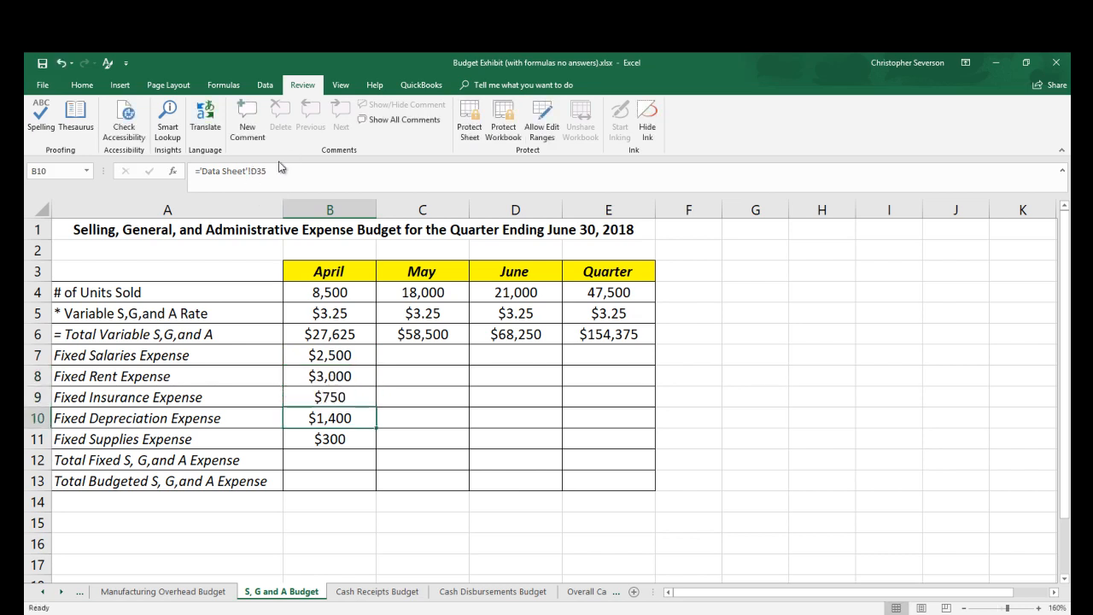
click(251, 172)
text($)
key(Return)
Change April's fixed supplies link in B11 to ='Data Sheet'!$D36, and copy B7:B11 across through the quarter column.
click(251, 172)
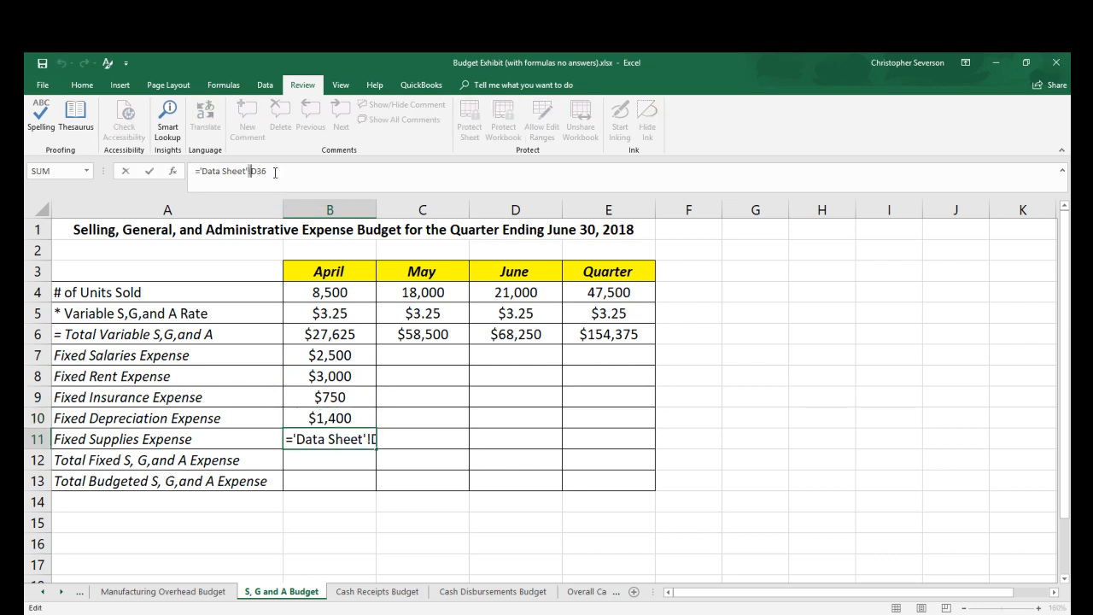
key(Right)
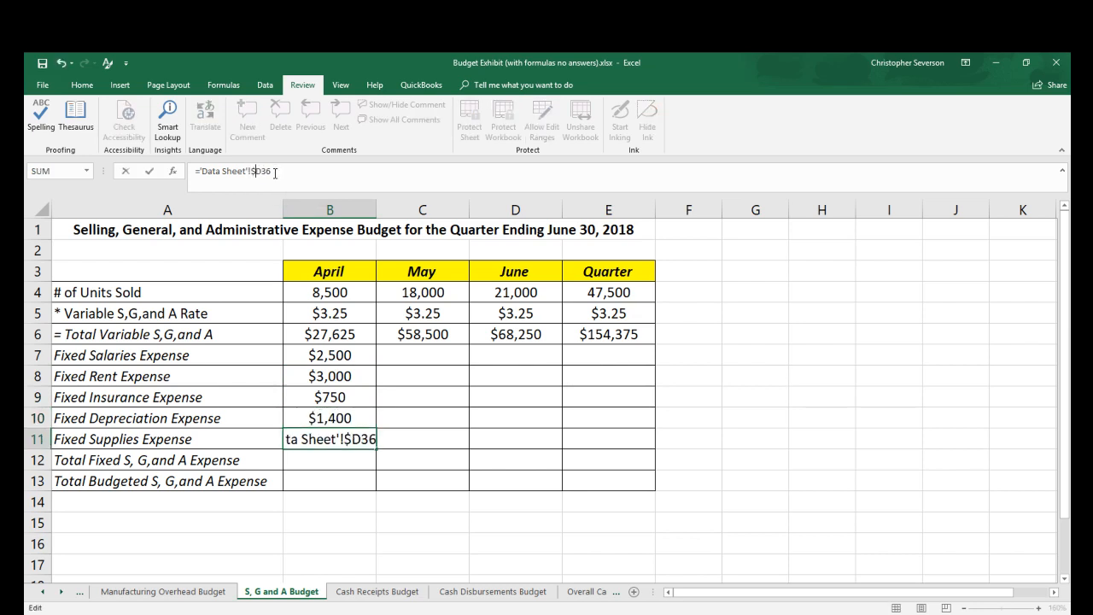
key(Return)
drag(349, 355, 611, 446)
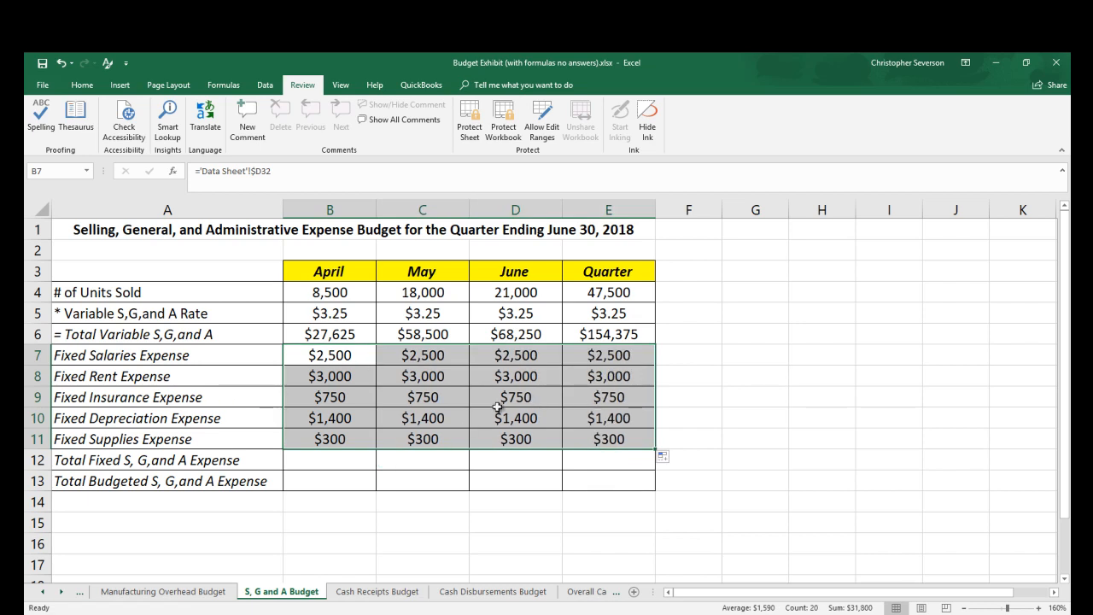
Start a formula in B12 for April's total fixed S, G and A expense.
click(326, 461)
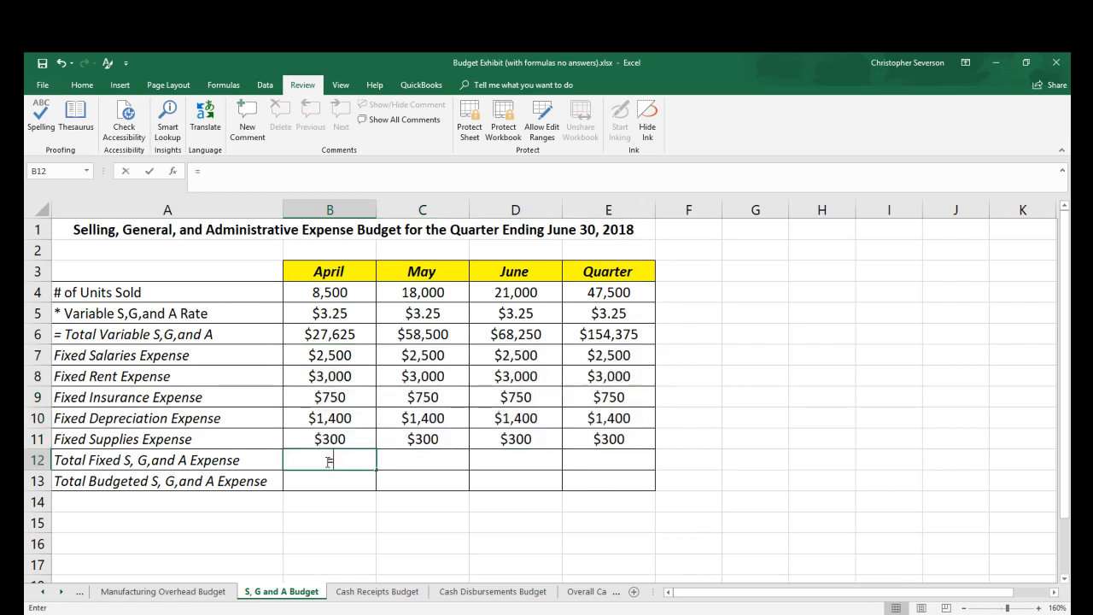
Total April's fixed S, G, and A expenses in B12 with =SUM(B7:B11) and fill the formula across through the Quarter column.
text(=)
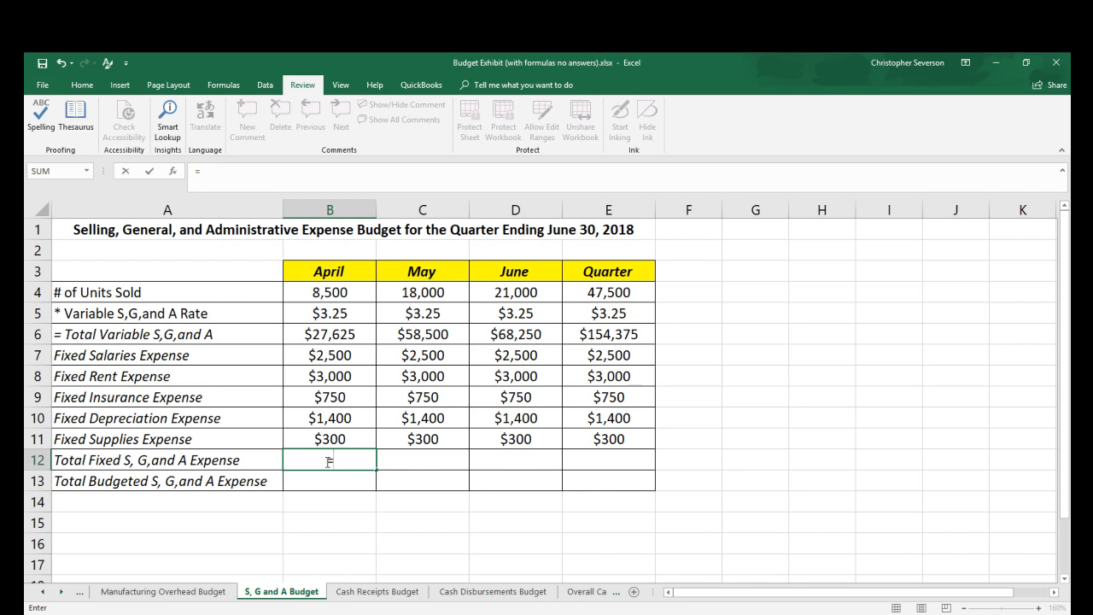
text(sum*()
key(BackSpace)
key(BackSpace)
text(()
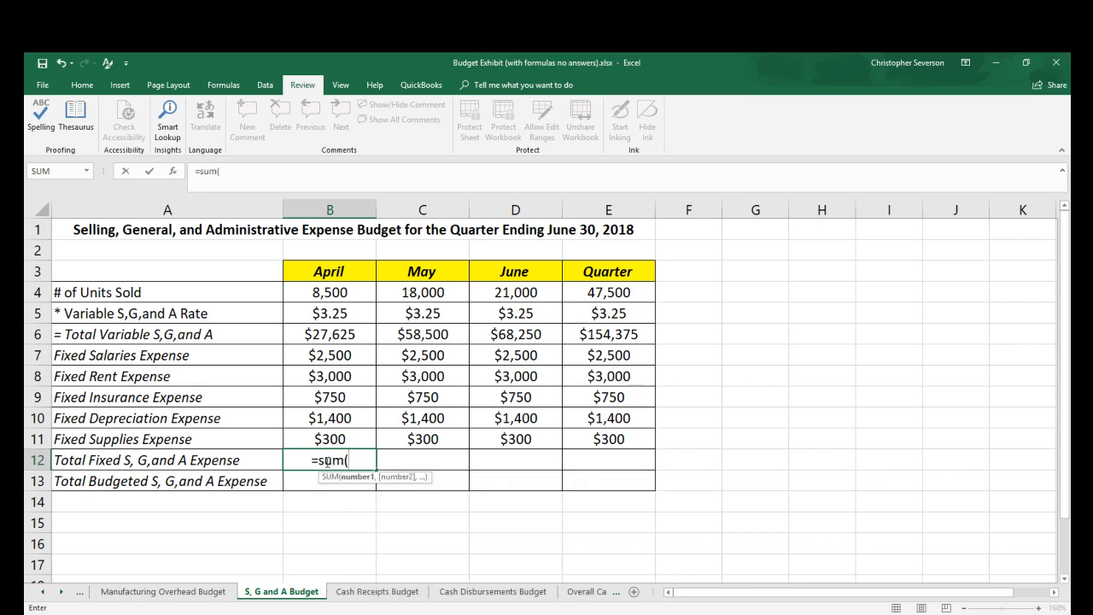
drag(332, 356, 331, 430)
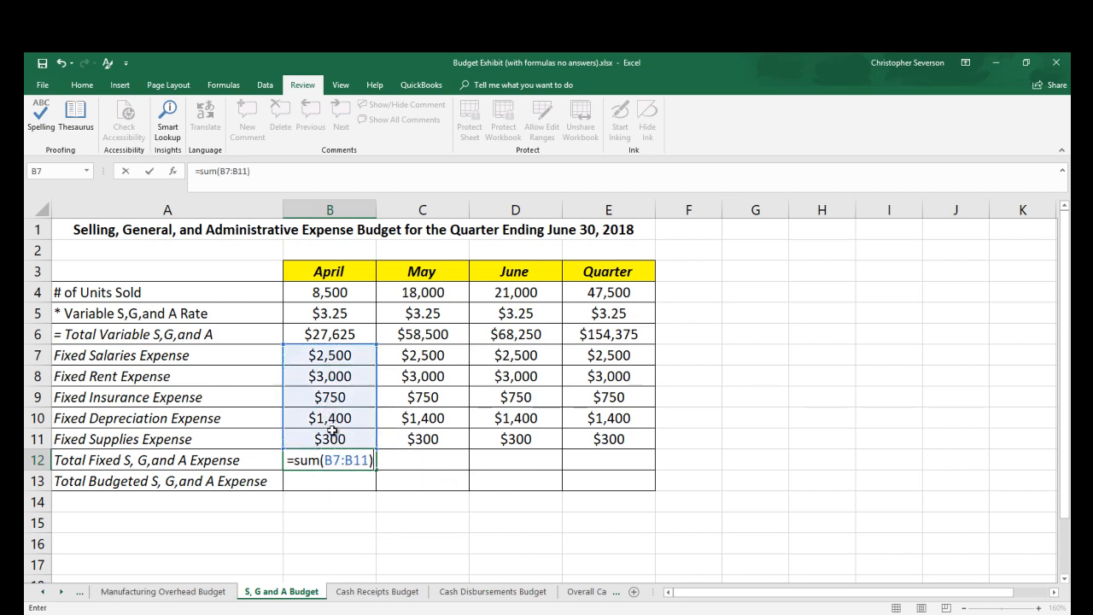
key(ctrl+Return)
drag(376, 472, 626, 465)
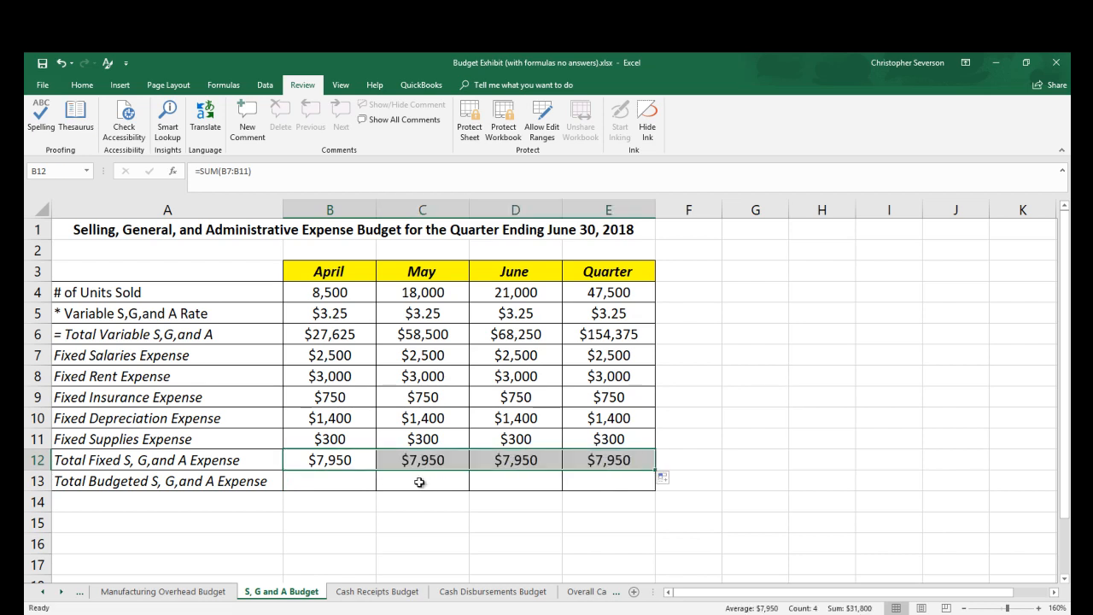
Calculate April's total budgeted S, G, and A expense in B13 with the formula =B12+B6.
click(350, 481)
text(=)
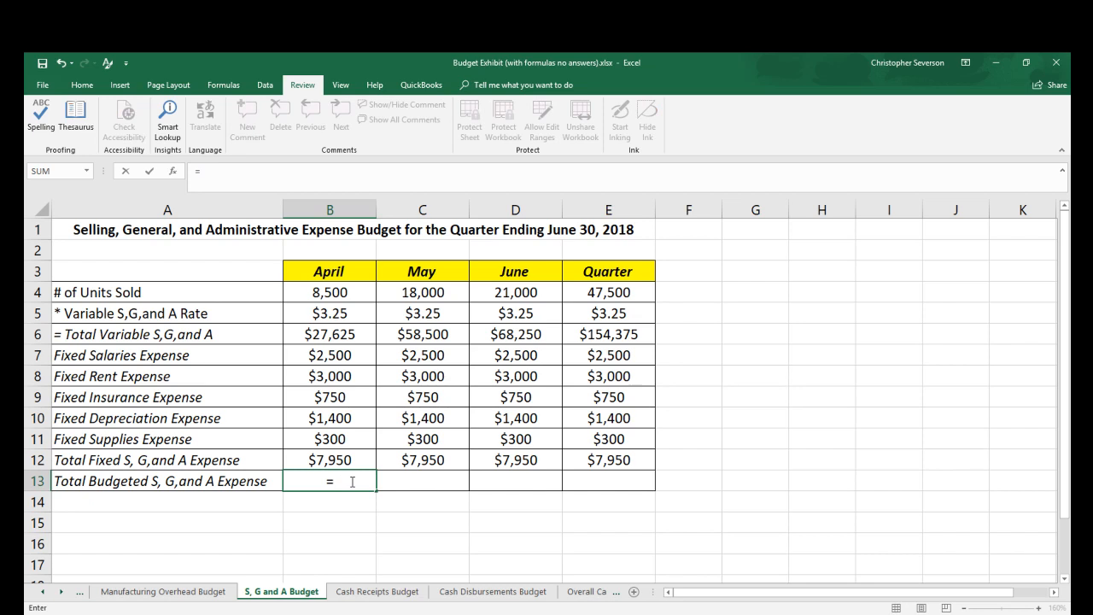
key(Up)
text(+)
key(Up)
key(Up)
key(Up)
key(Up)
key(Up)
key(Up)
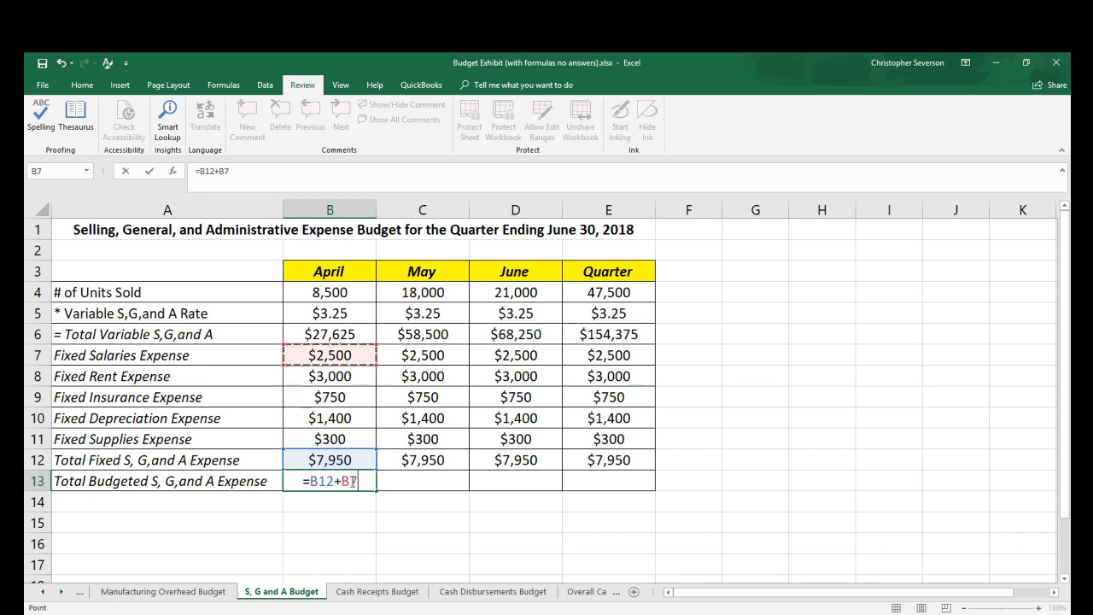
key(Up)
key(Return)
Fill the April total budgeted S, G, and A formula across to May, June and Quarter.
click(346, 481)
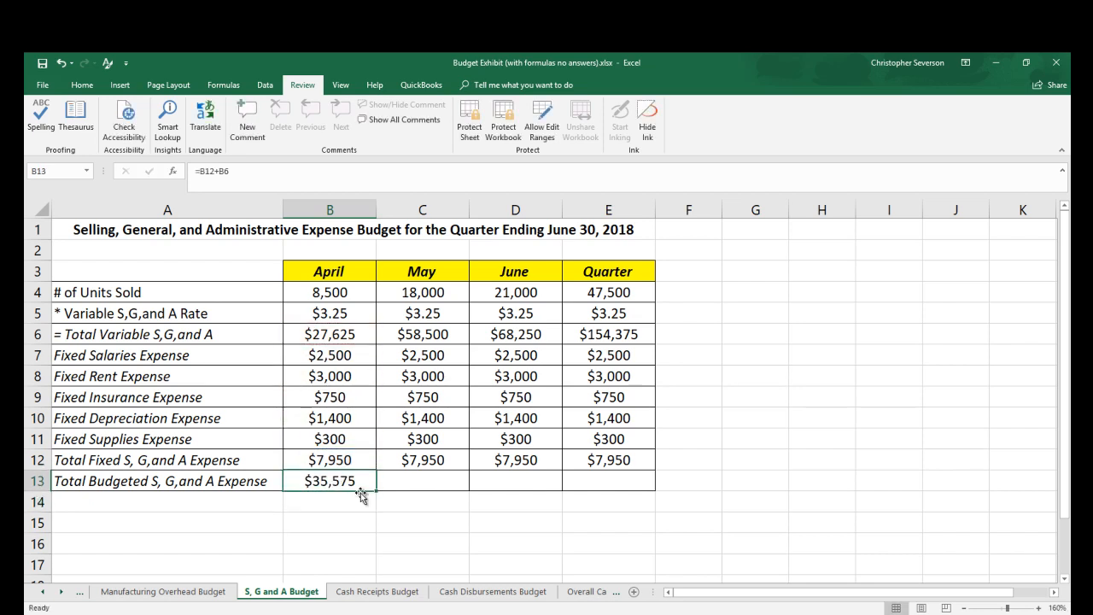
drag(379, 493, 649, 482)
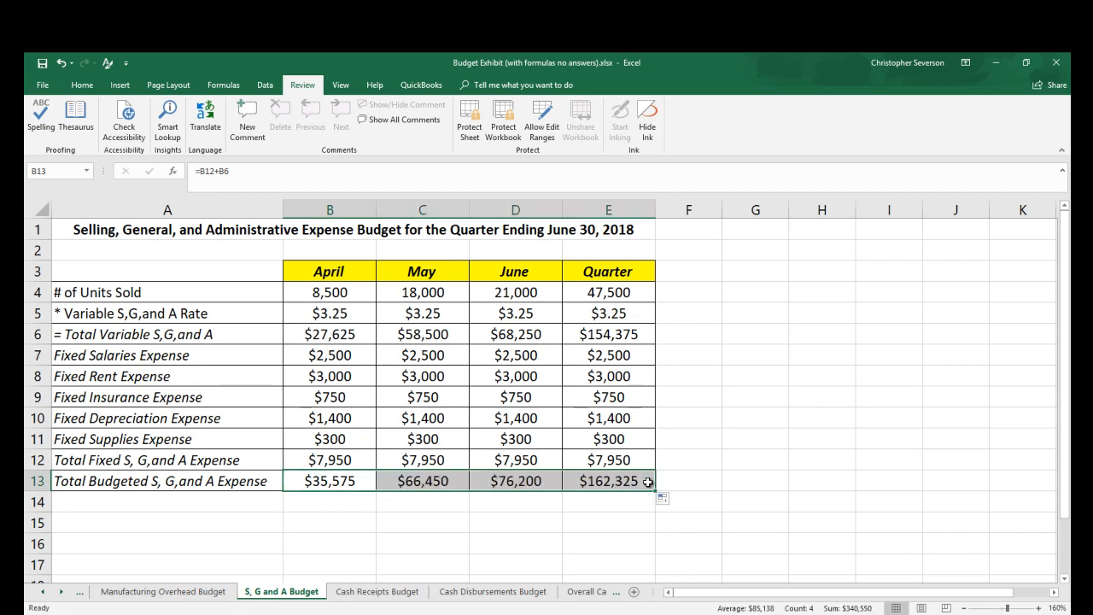
click(613, 507)
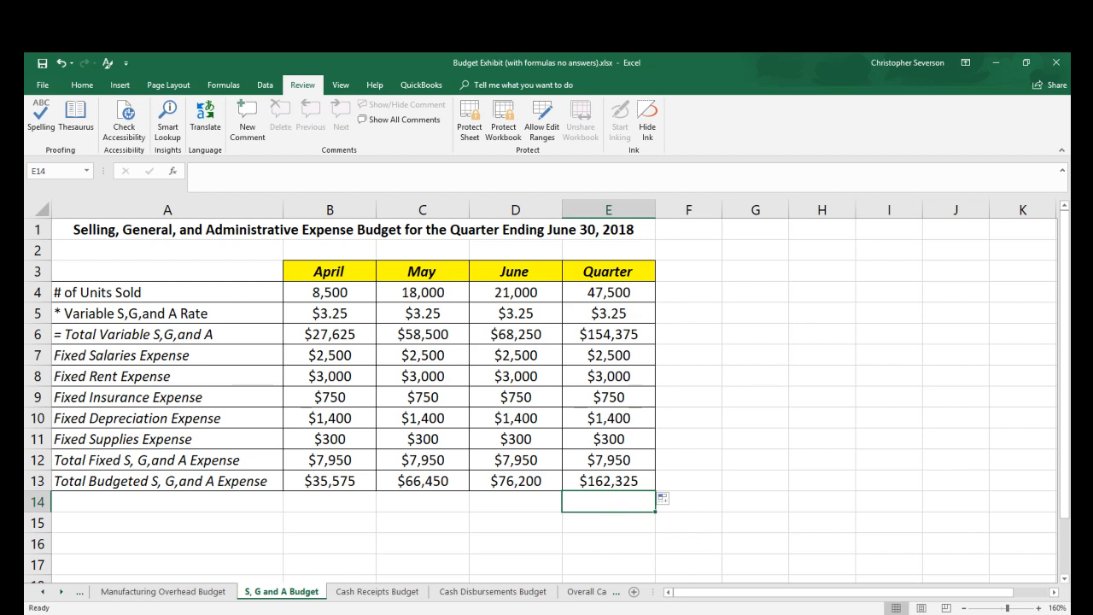
Go to the Cash Receipts Budget sheet and examine the Beginning AR Balance row.
key(ctrl+Page_Down)
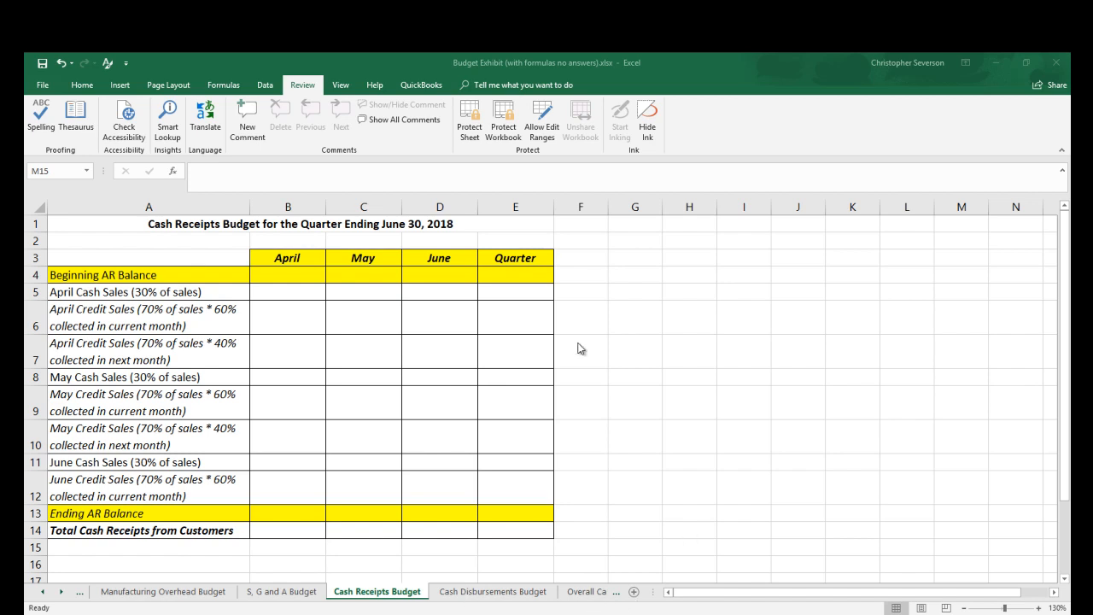
click(156, 274)
drag(157, 274, 515, 273)
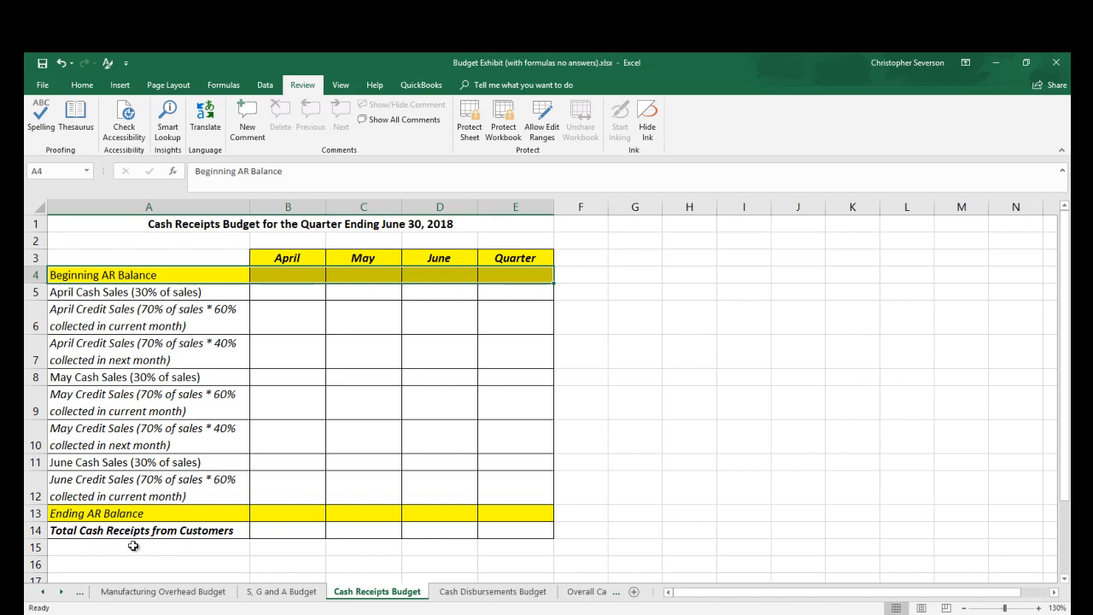
Examine the March 31 Accounts Receivable balance, the cash sales percentage and the credit collection percentages on the Data Sheet.
click(44, 592)
click(43, 591)
click(44, 591)
click(192, 592)
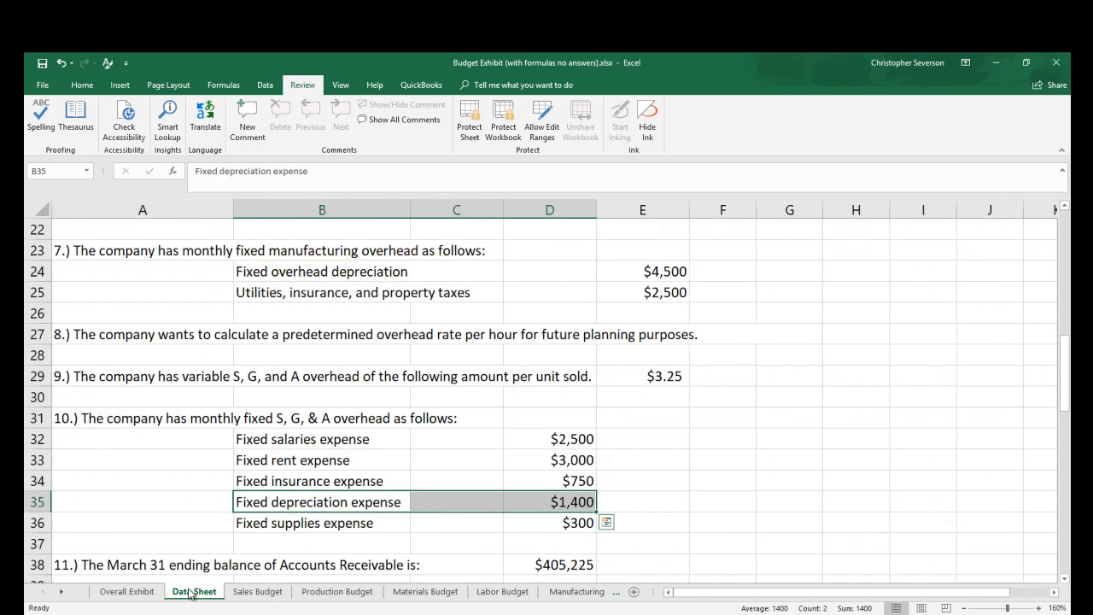
scroll(175, 497, down, 4)
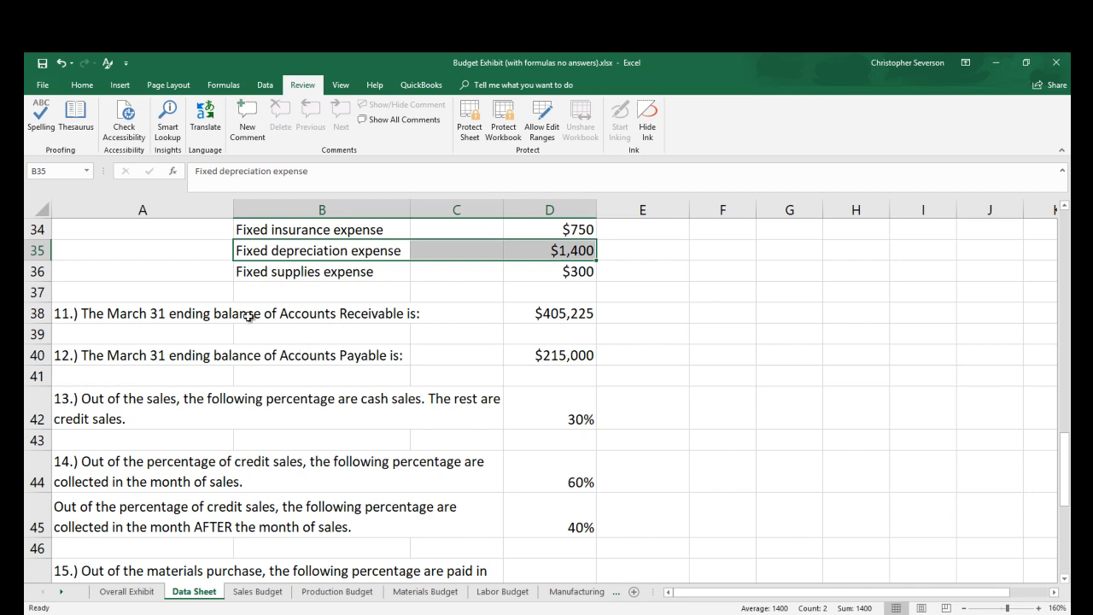
click(126, 412)
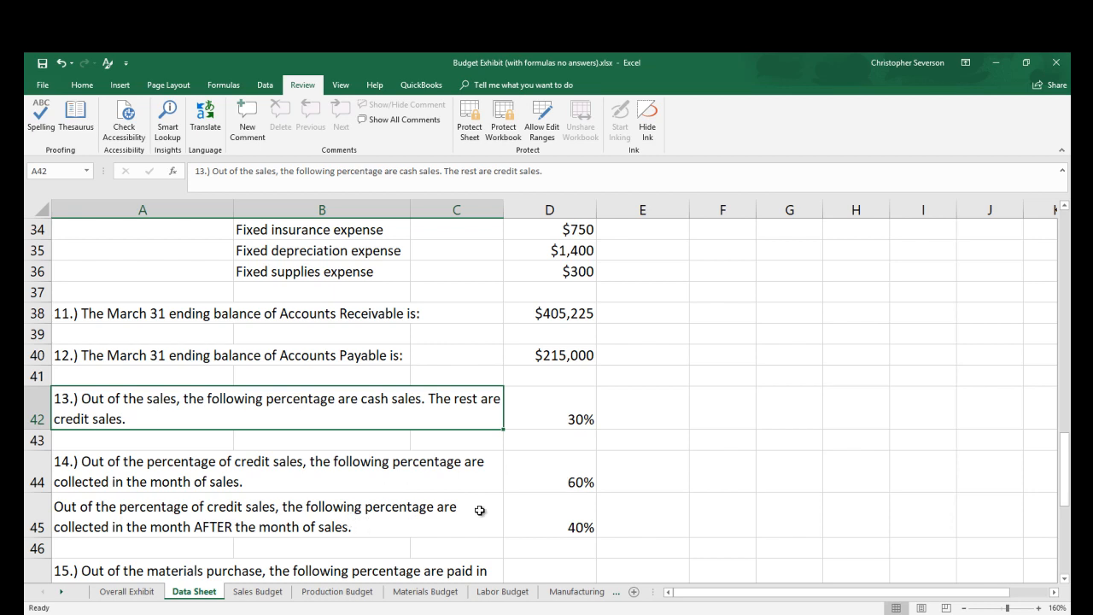
drag(572, 478, 568, 514)
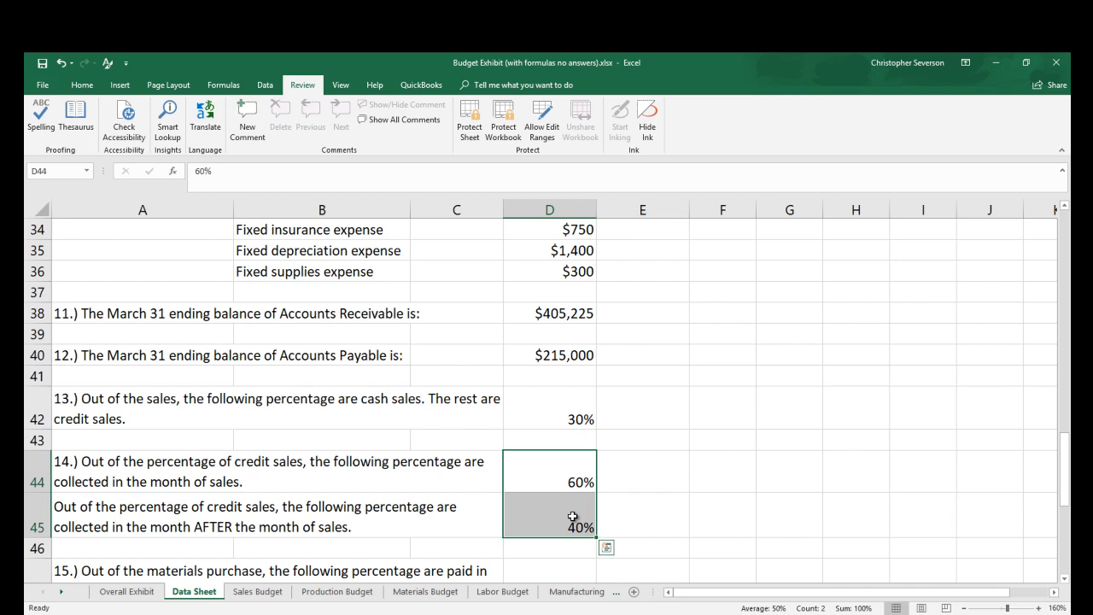
drag(559, 481, 553, 512)
drag(573, 475, 571, 514)
Return to the Cash Receipts Budget sheet and review the April to June cash and credit sales lines in A5:A12.
click(62, 591)
click(62, 590)
click(61, 591)
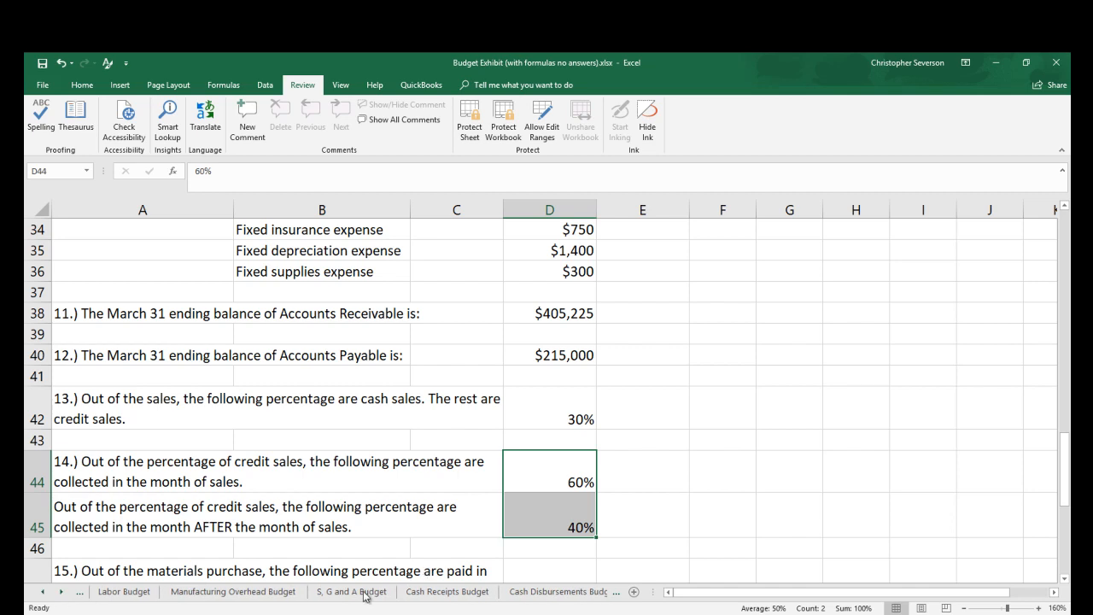
click(446, 591)
click(160, 293)
drag(160, 294, 172, 480)
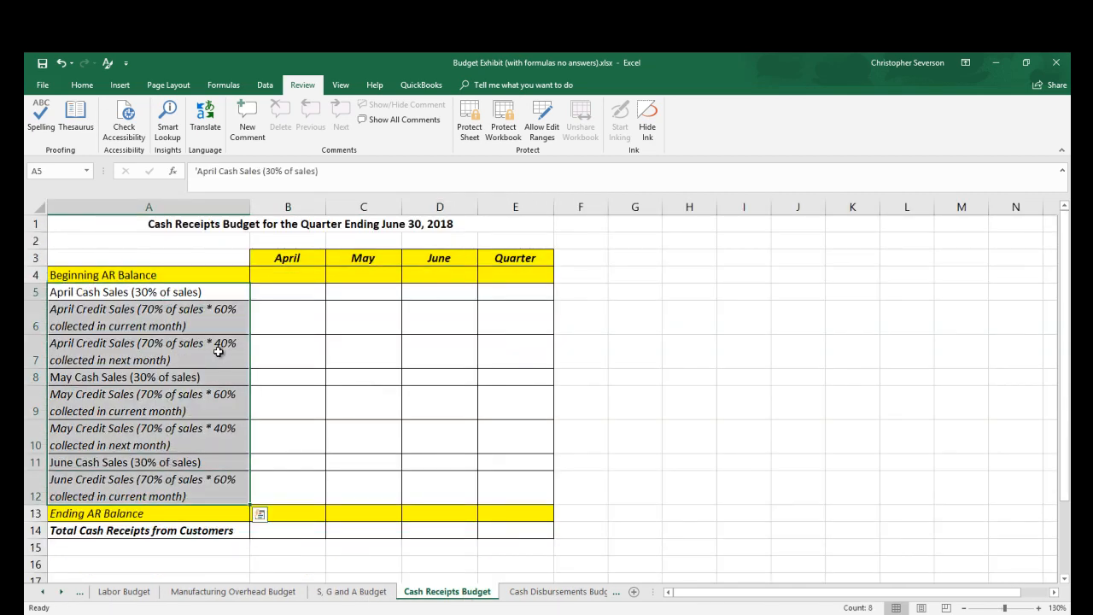
click(292, 279)
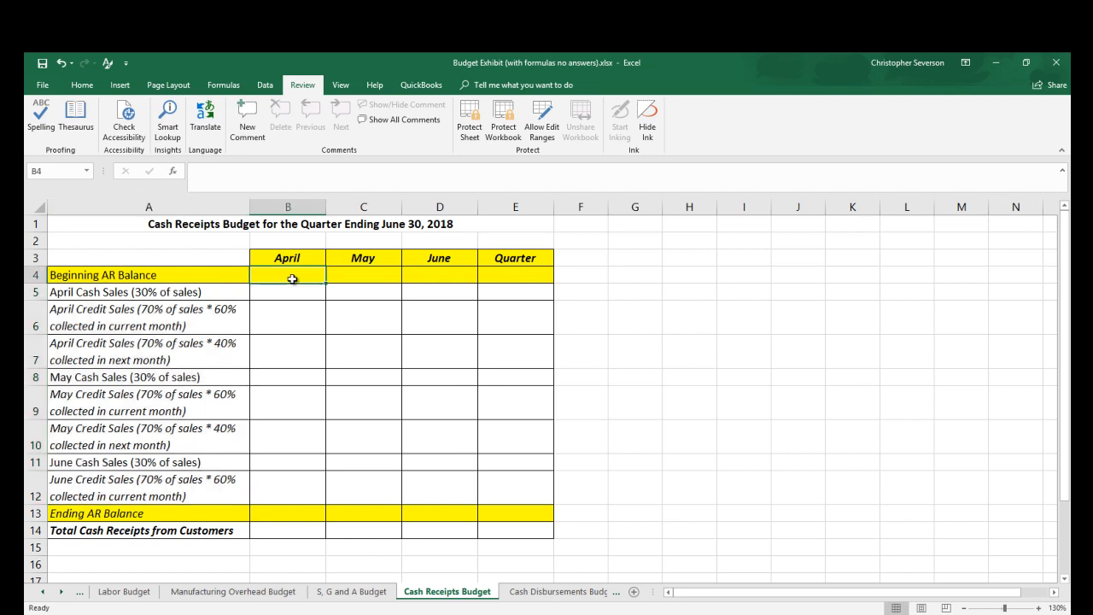
text(=)
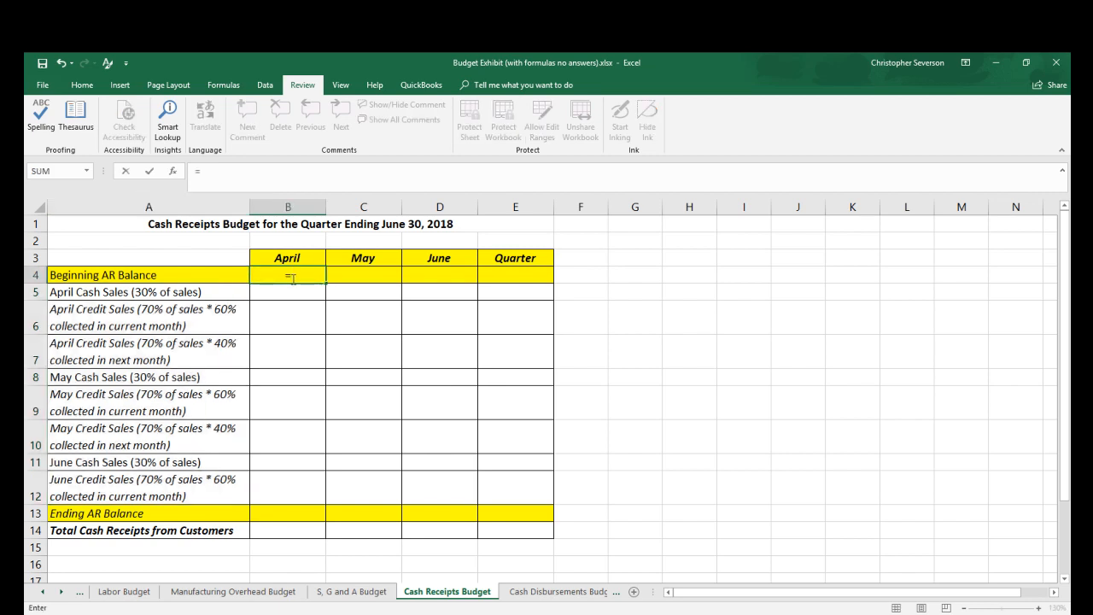
click(42, 592)
click(43, 592)
click(43, 591)
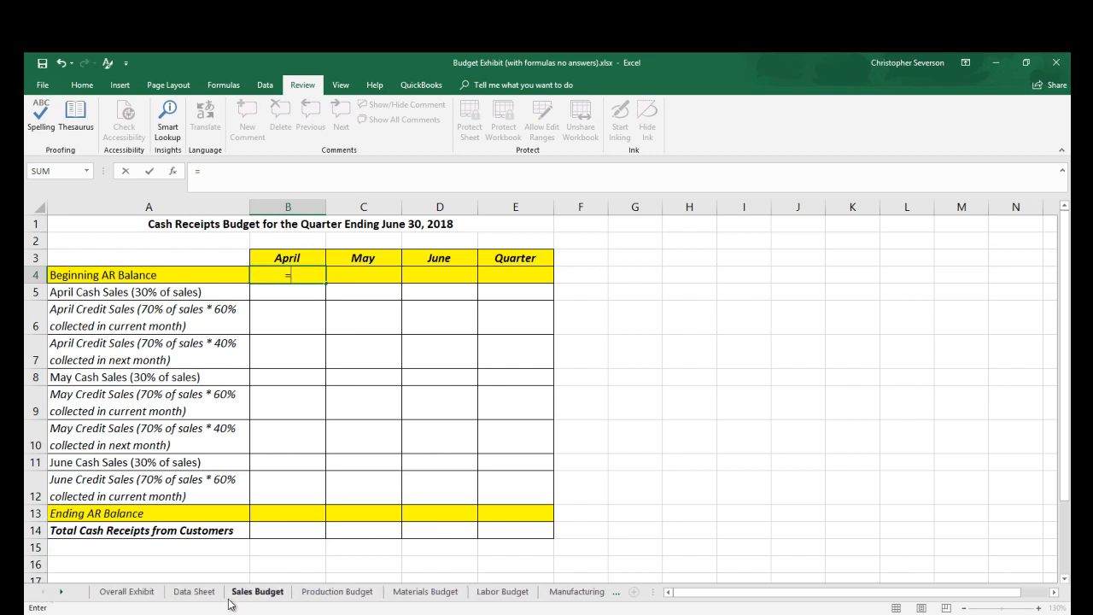
click(194, 591)
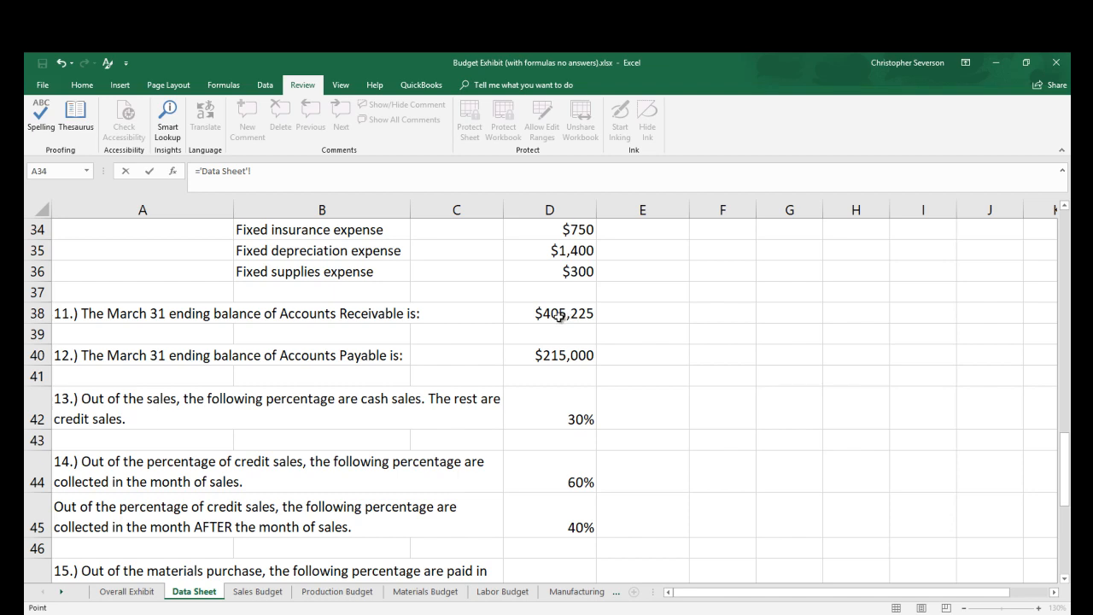
key(Return)
click(557, 378)
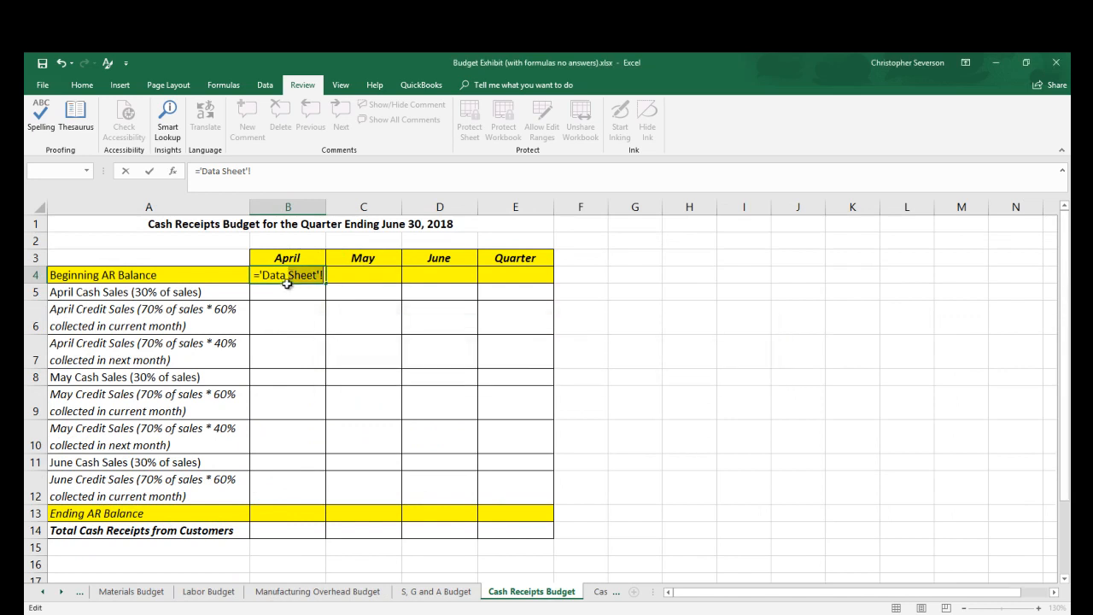
key(BackSpace)
key(BackSpace)
key(BackSpace)
key(BackSpace)
key(BackSpace)
key(BackSpace)
key(BackSpace)
key(BackSpace)
key(BackSpace)
key(BackSpace)
key(BackSpace)
key(BackSpace)
key(BackSpace)
key(BackSpace)
Link April's Beginning AR Balance in B4 to the March 31 Accounts Receivable balance in cell D38 of the Data Sheet.
text(=)
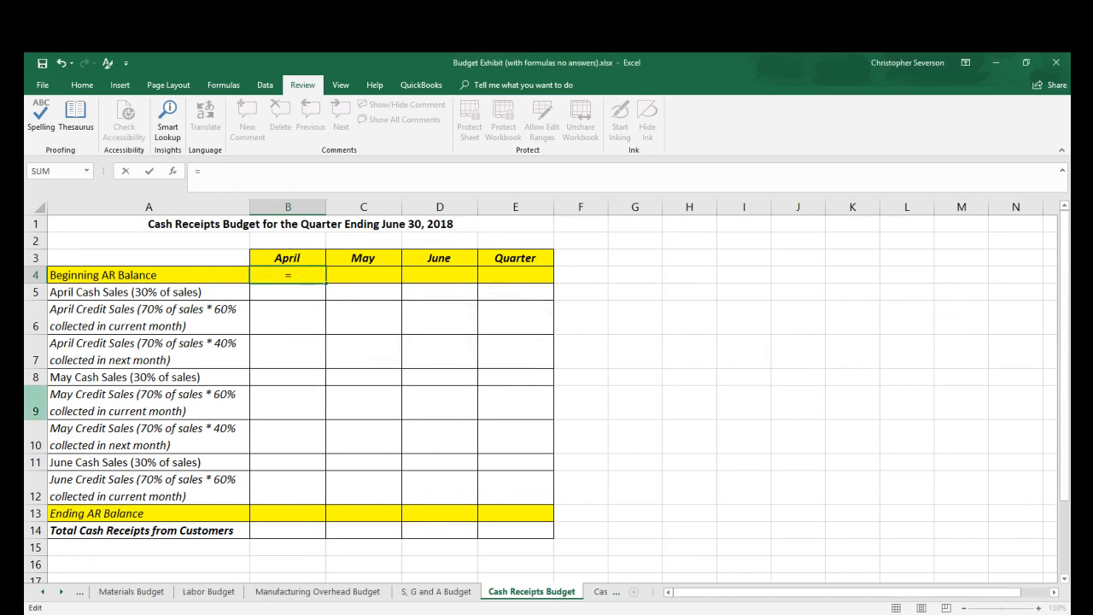
click(41, 592)
click(42, 592)
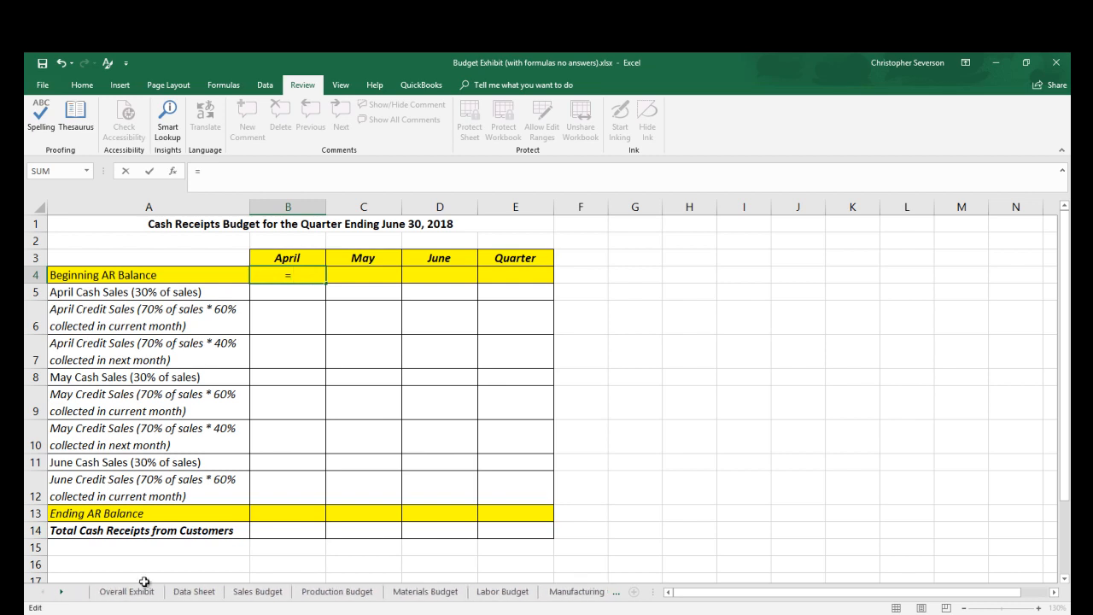
click(193, 591)
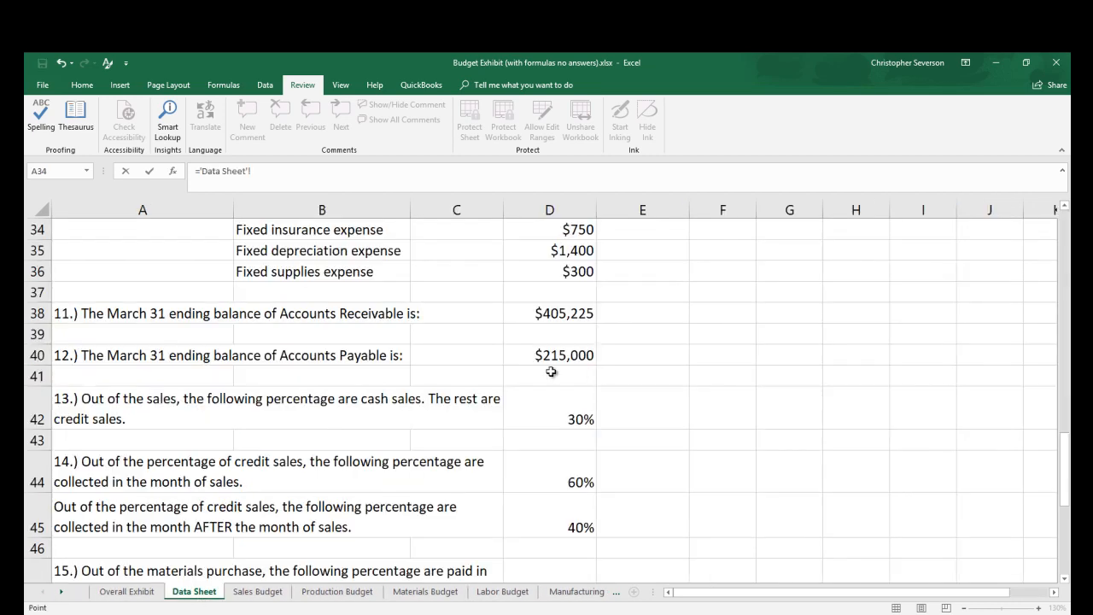
click(548, 318)
key(Return)
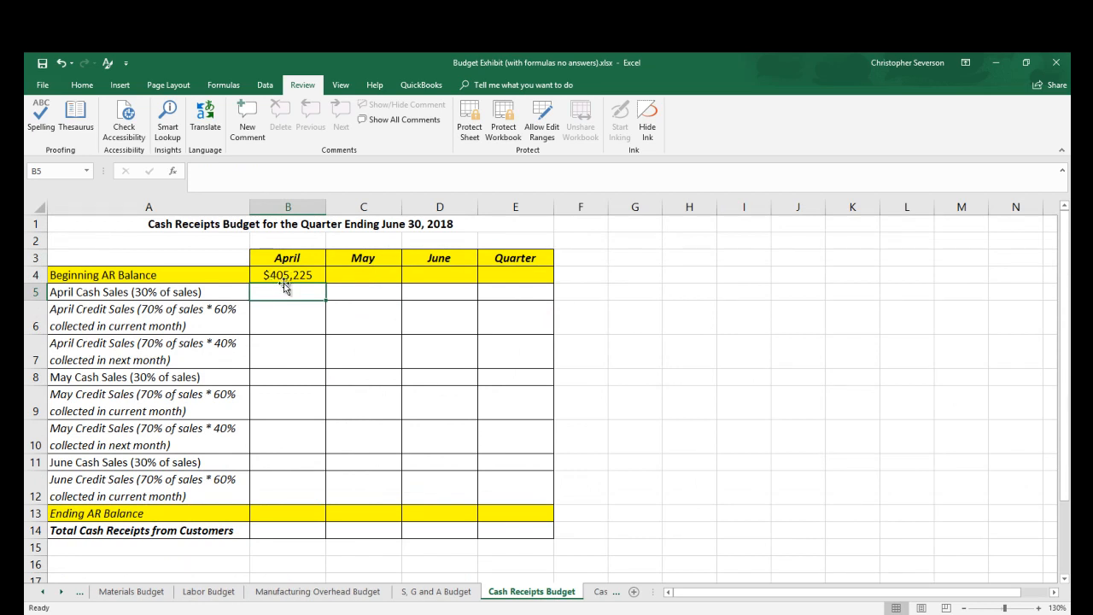
click(280, 273)
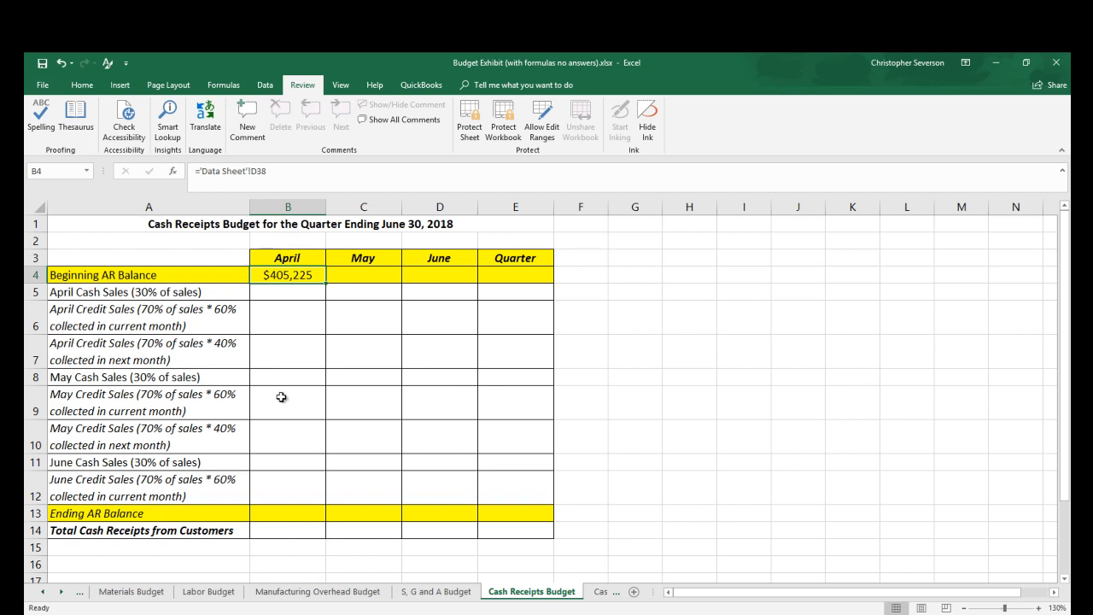
Calculate April Cash Sales in B5 by multiplying the Data Sheet's cash sales percentage (D42) by April's Sales Dollars (B6) on the Sales Budget.
click(271, 292)
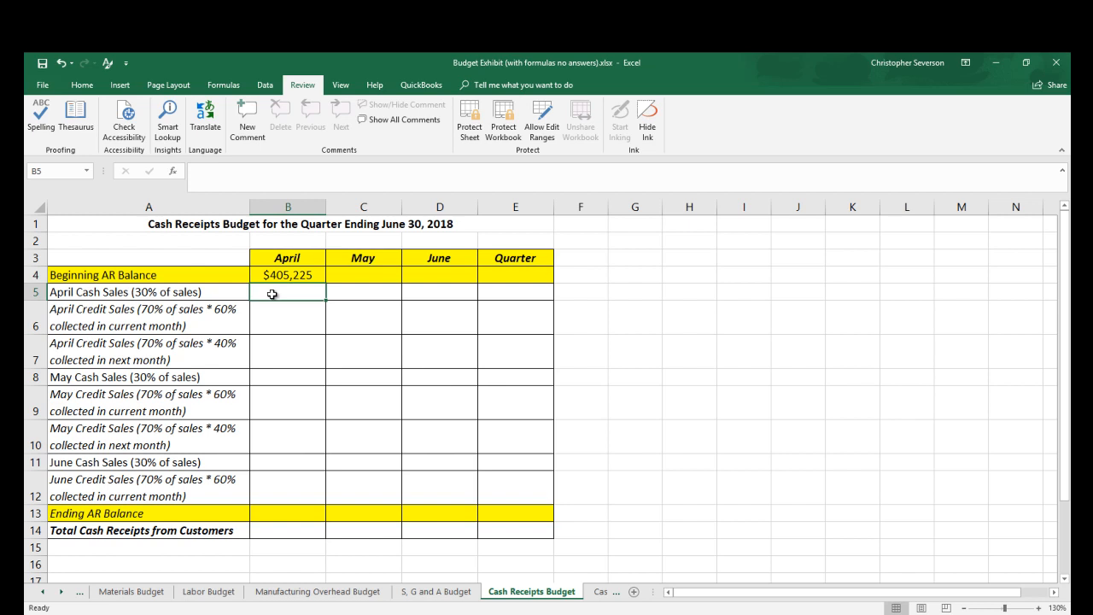
text(=)
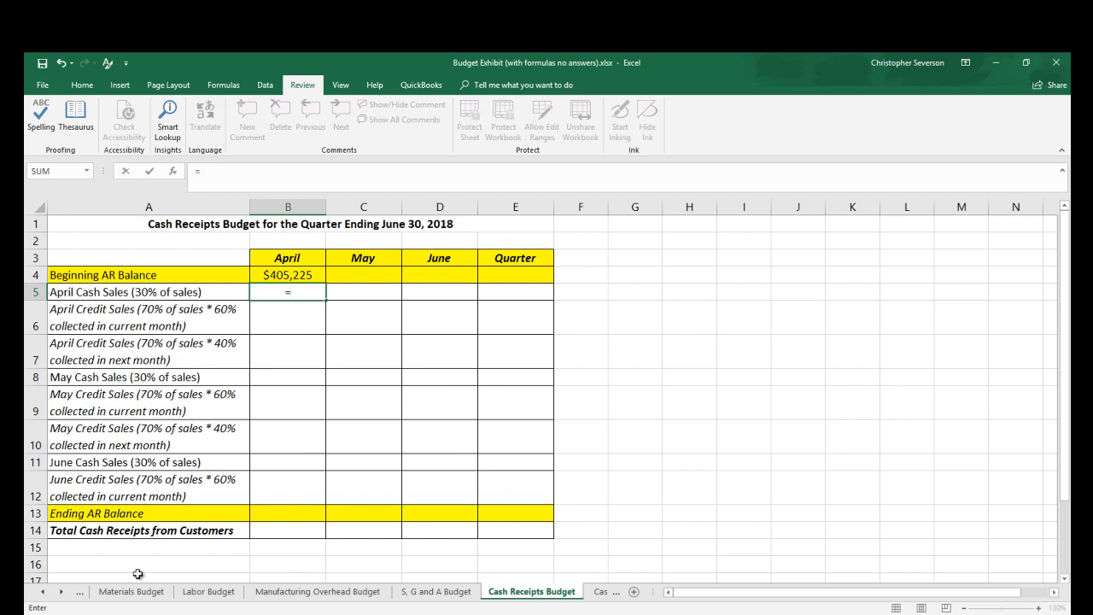
click(44, 592)
click(43, 592)
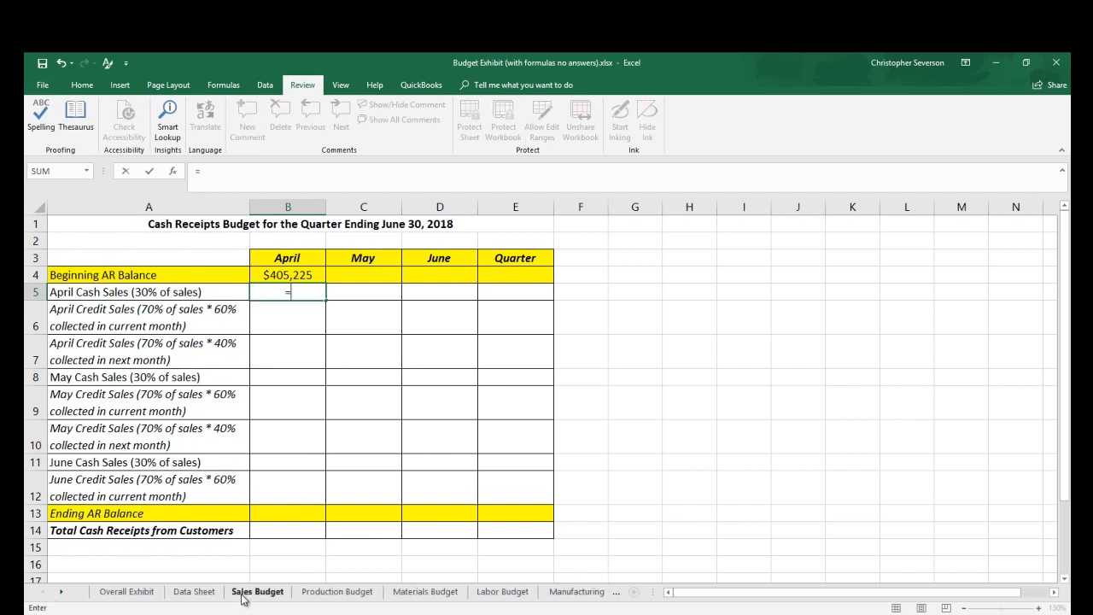
click(192, 592)
click(551, 409)
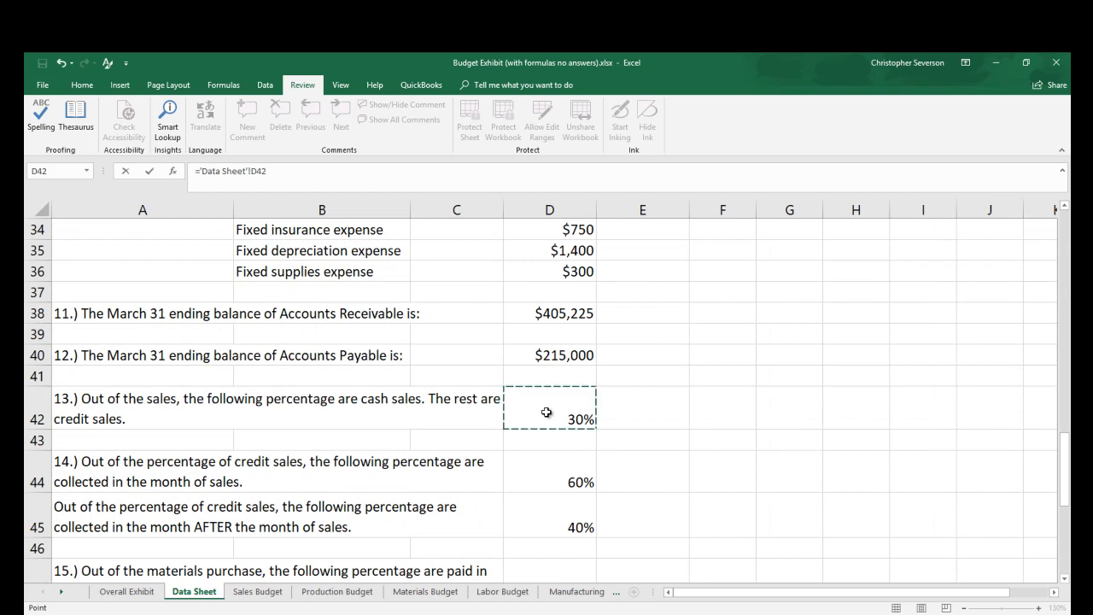
text(")
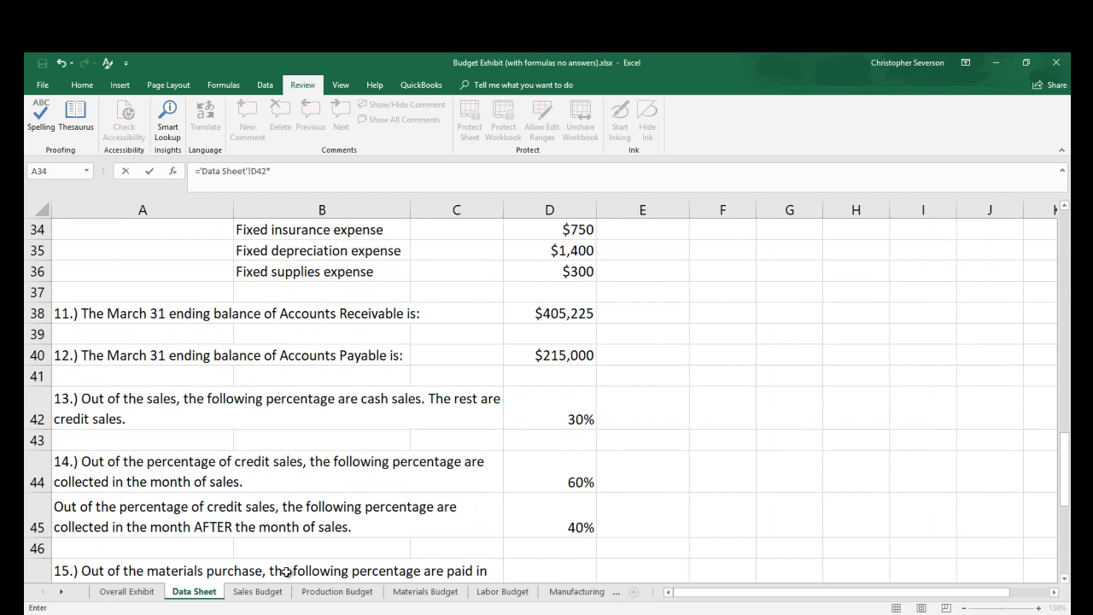
click(260, 596)
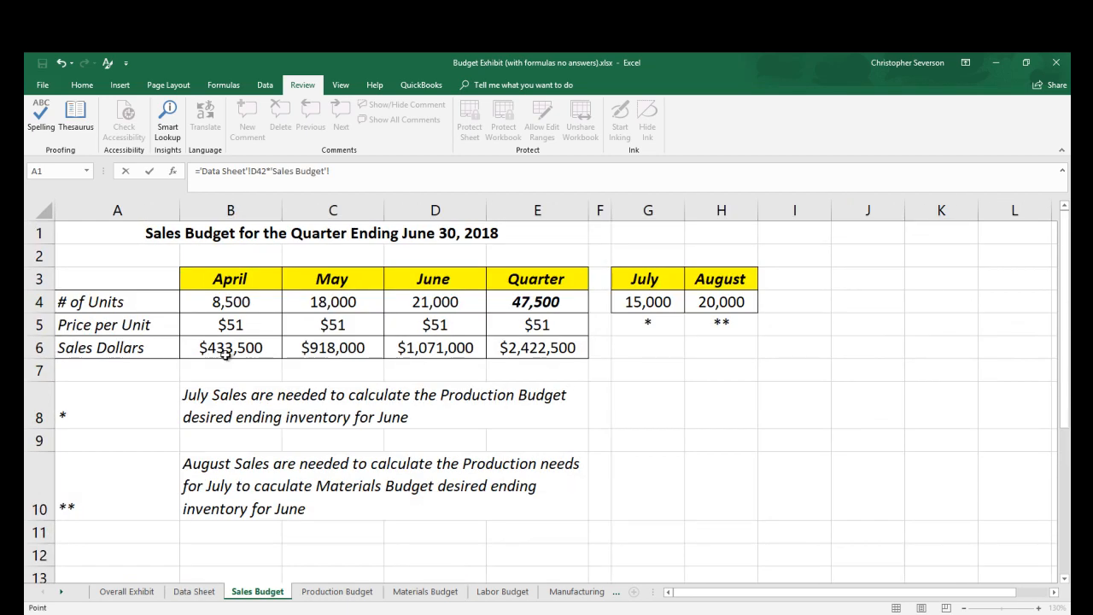
click(228, 351)
key(Escape)
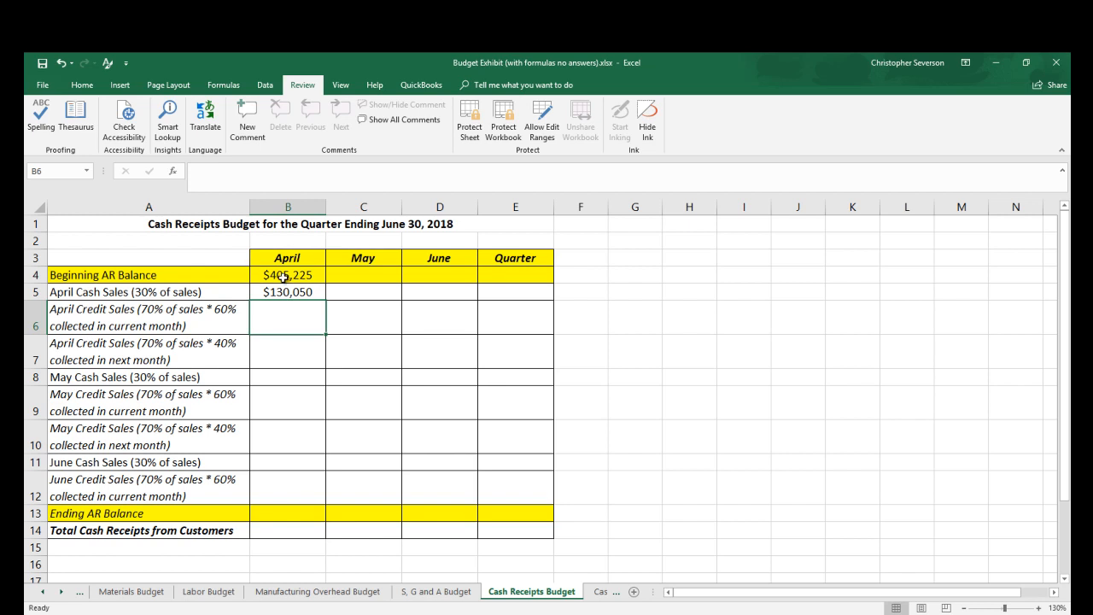
click(274, 292)
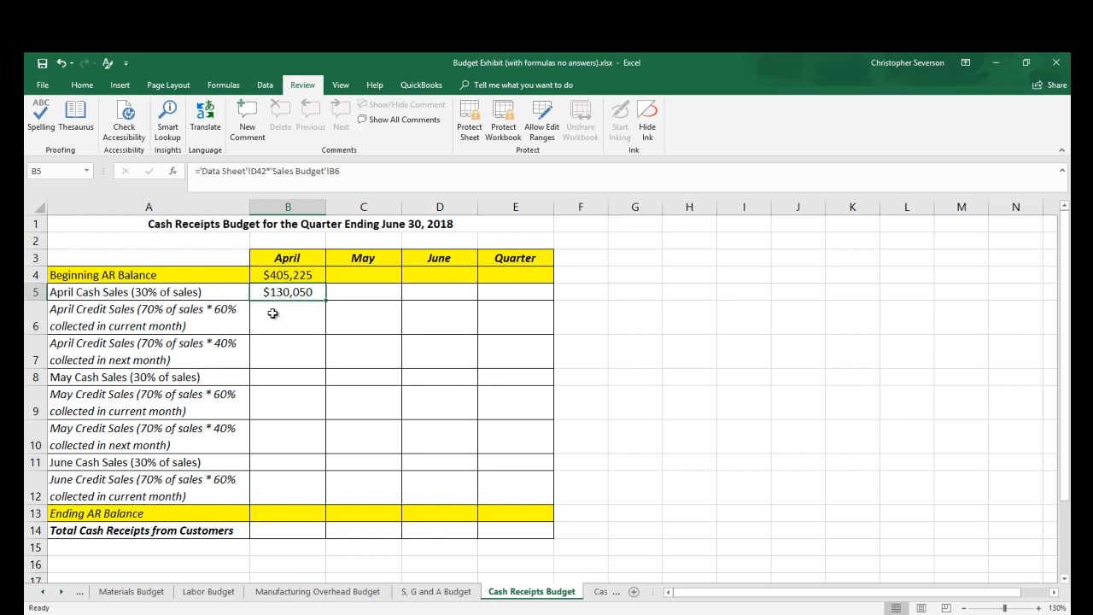
click(273, 314)
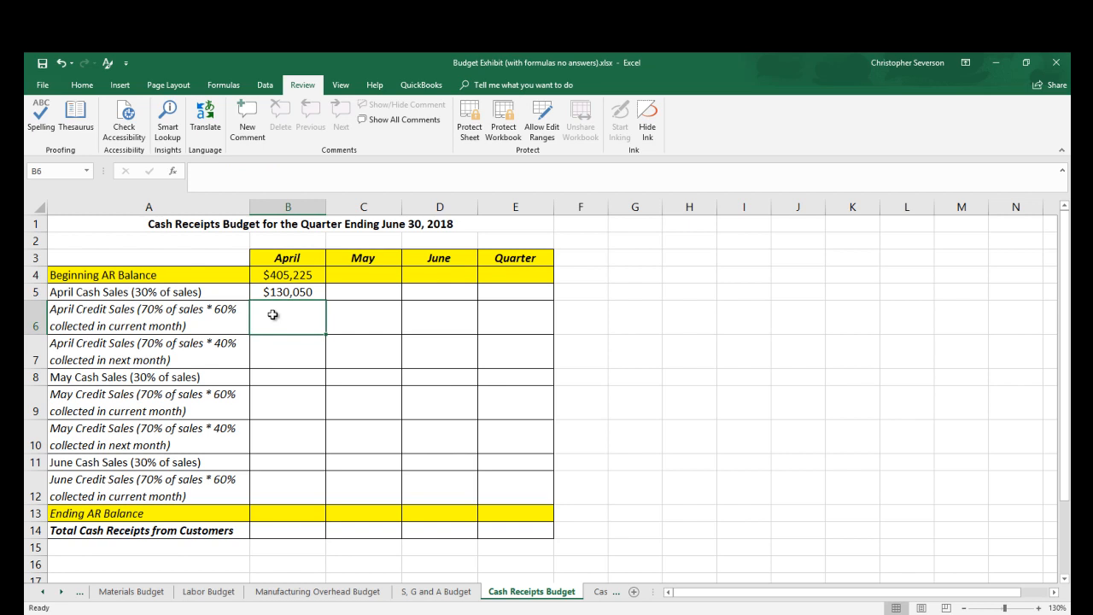
text(=)
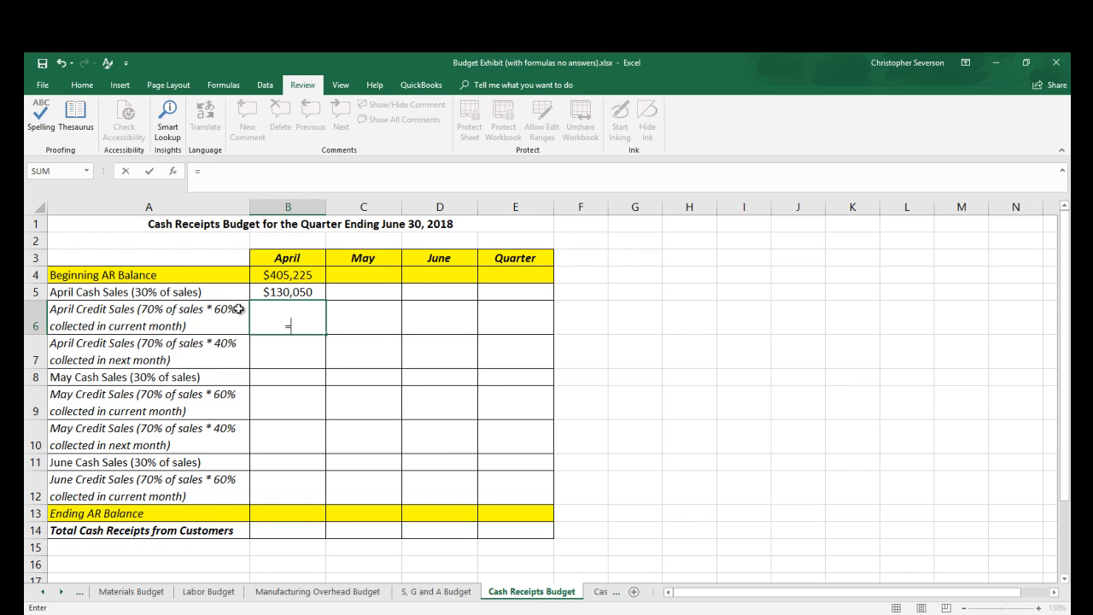
click(43, 596)
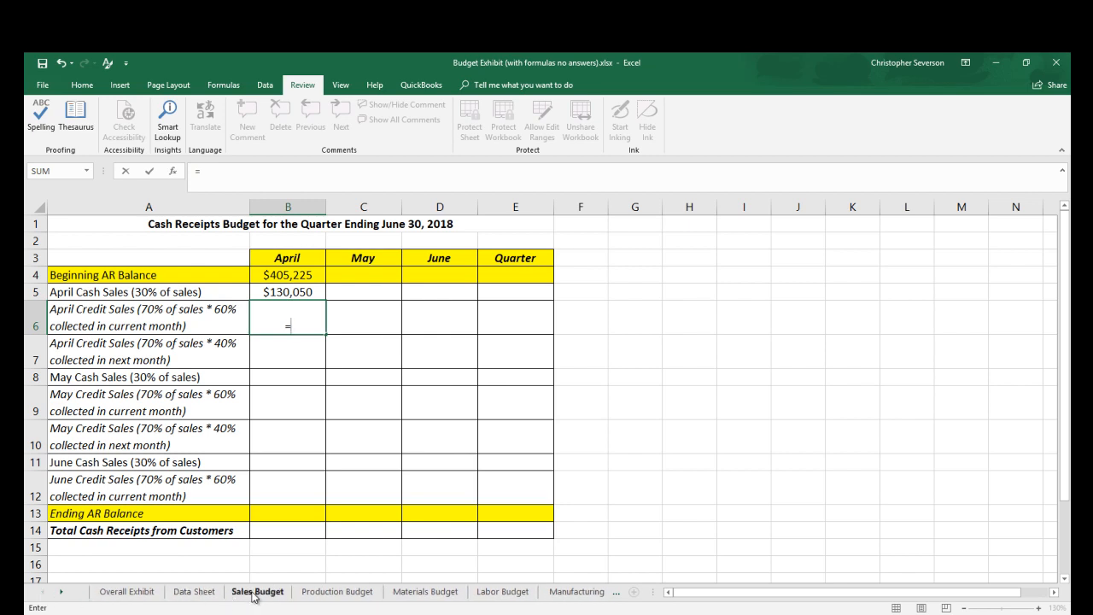
click(276, 596)
click(191, 596)
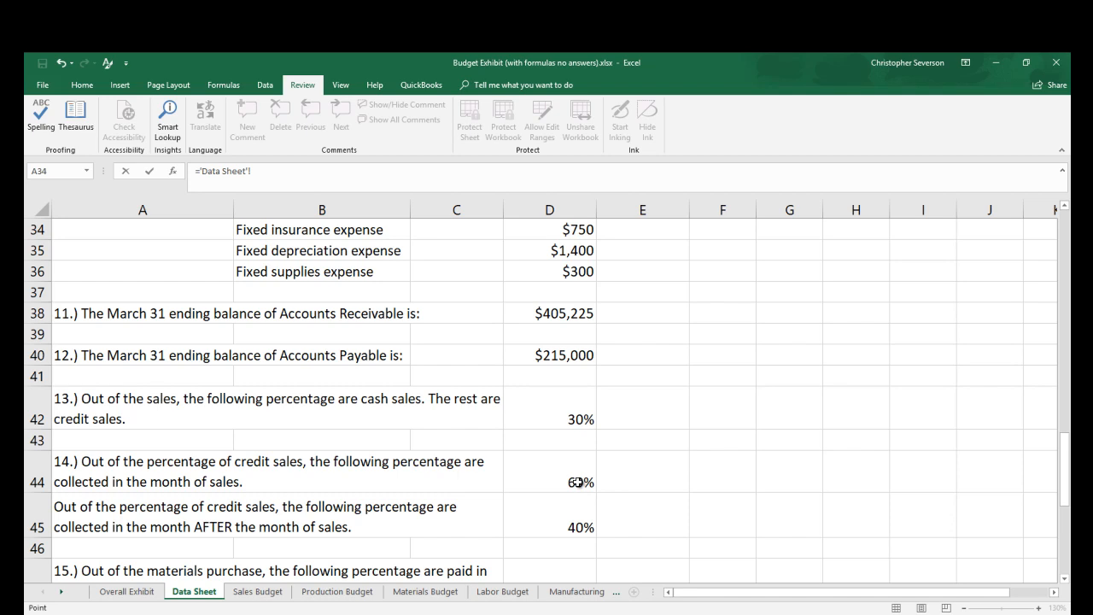
key(Escape)
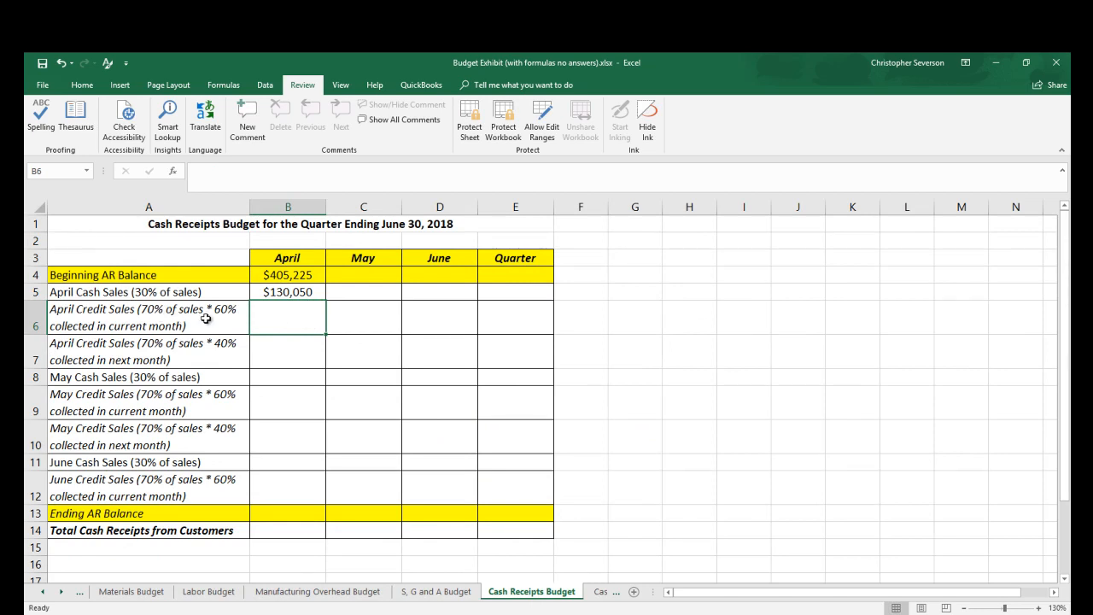
Calculate April's current-month credit collections in B6 as (1 − Data Sheet D42) × Data Sheet D44 × April's Sales Dollars (B6) on the Sales Budget.
text(=)
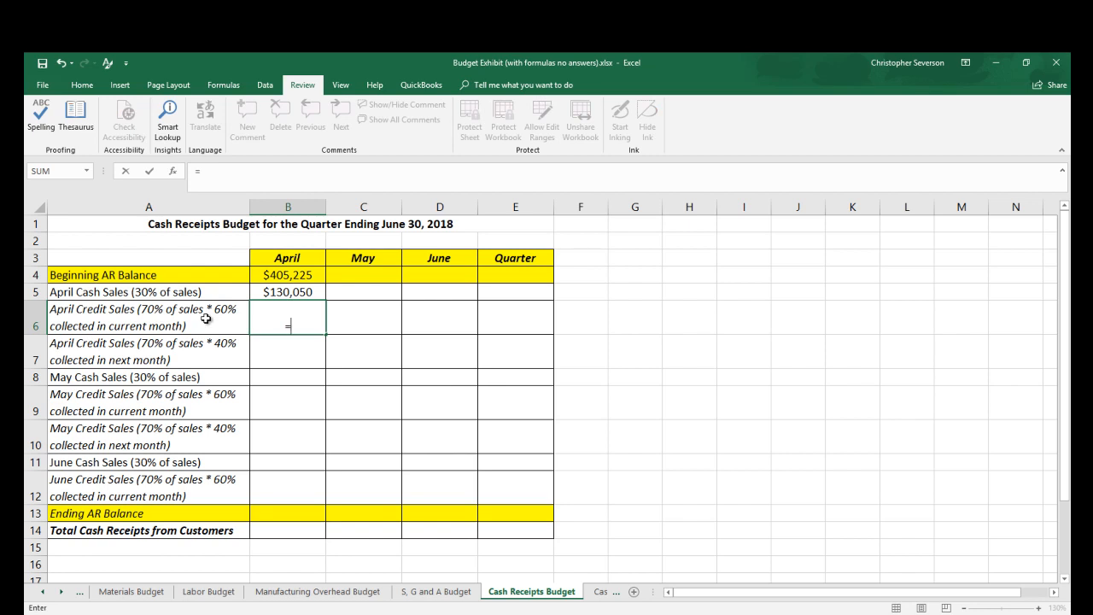
text(()
text(1-)
click(44, 591)
click(43, 591)
click(212, 594)
click(570, 416)
text()*)
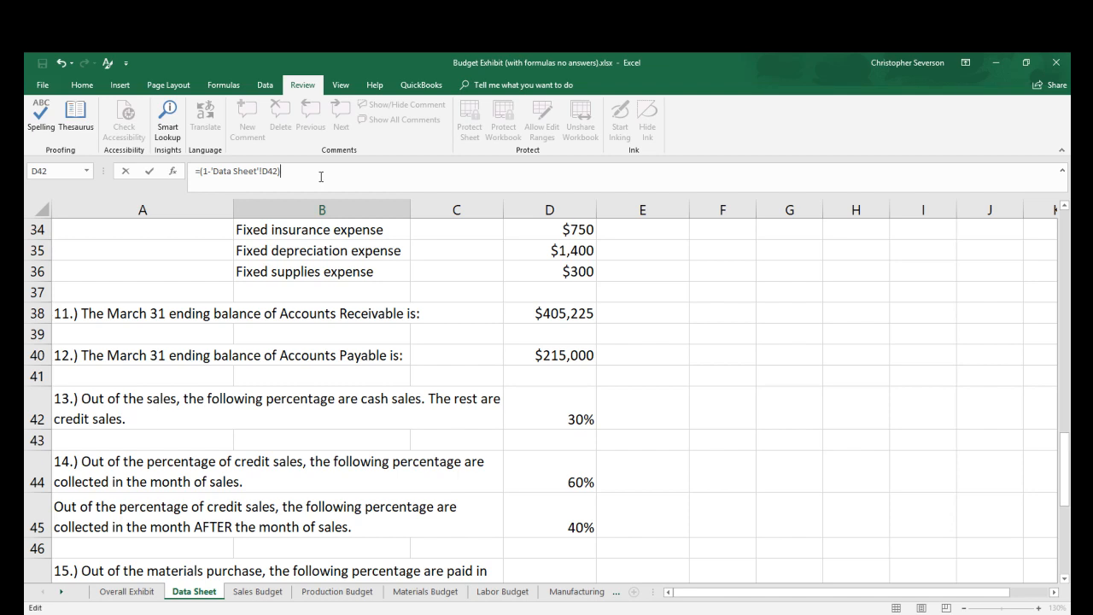
click(563, 471)
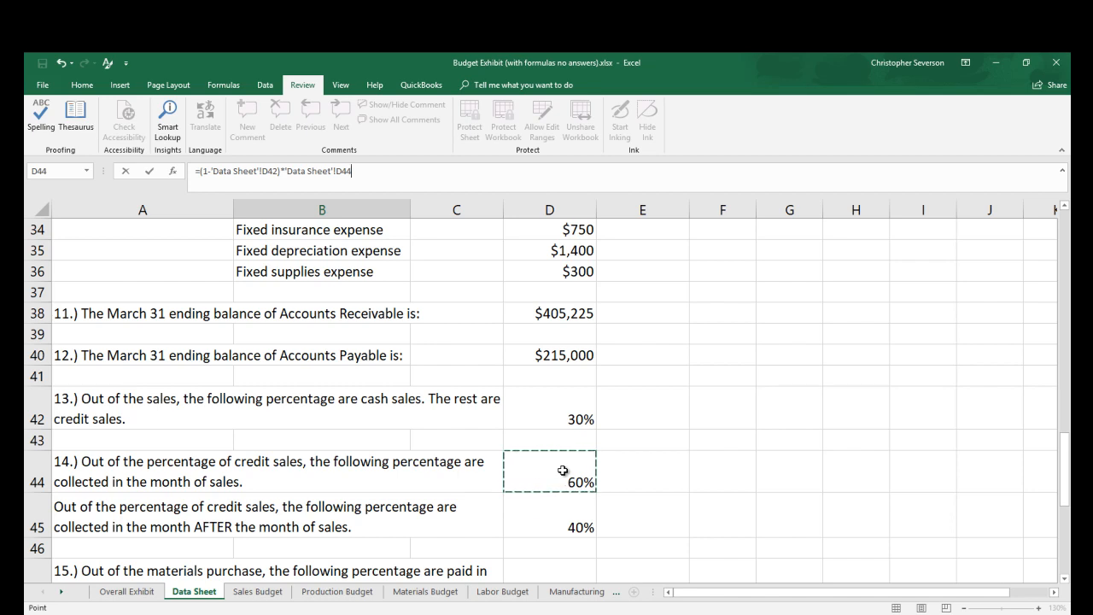
text(*)
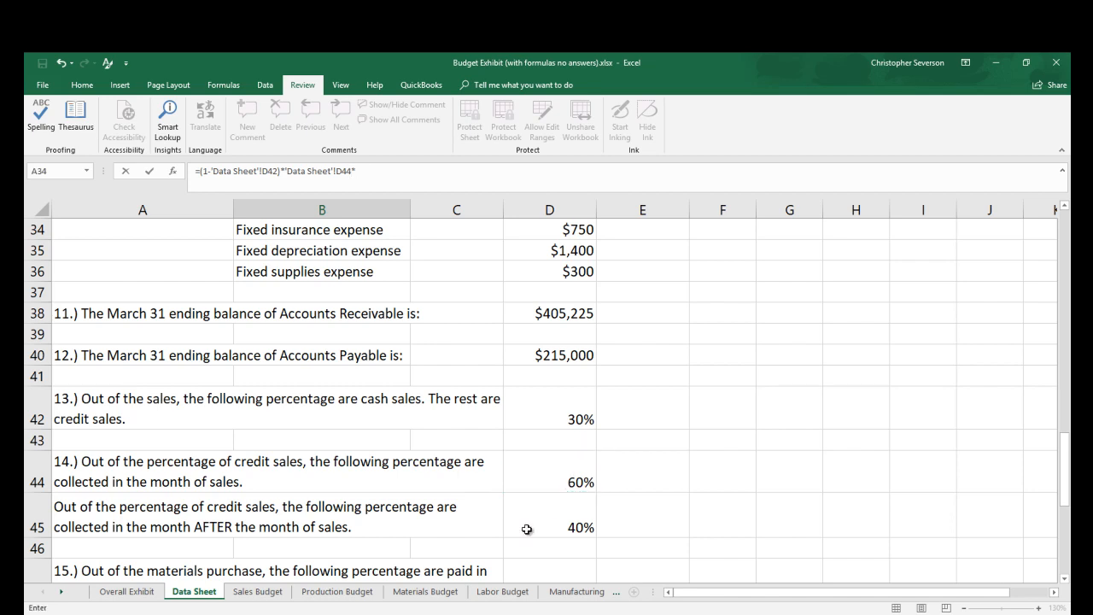
click(257, 591)
click(236, 355)
key(Return)
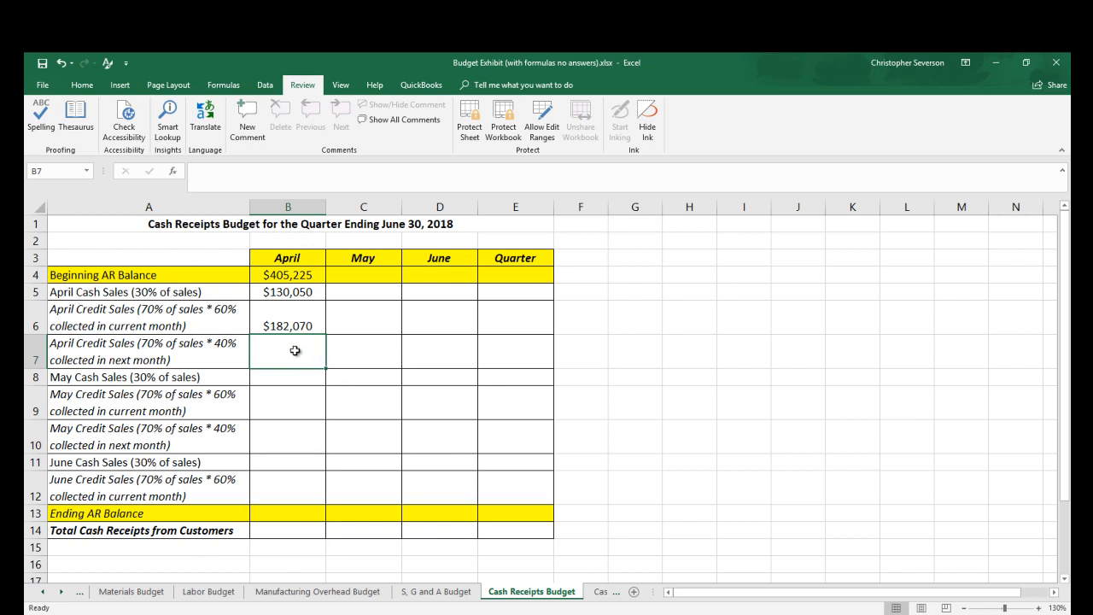
drag(296, 272, 298, 326)
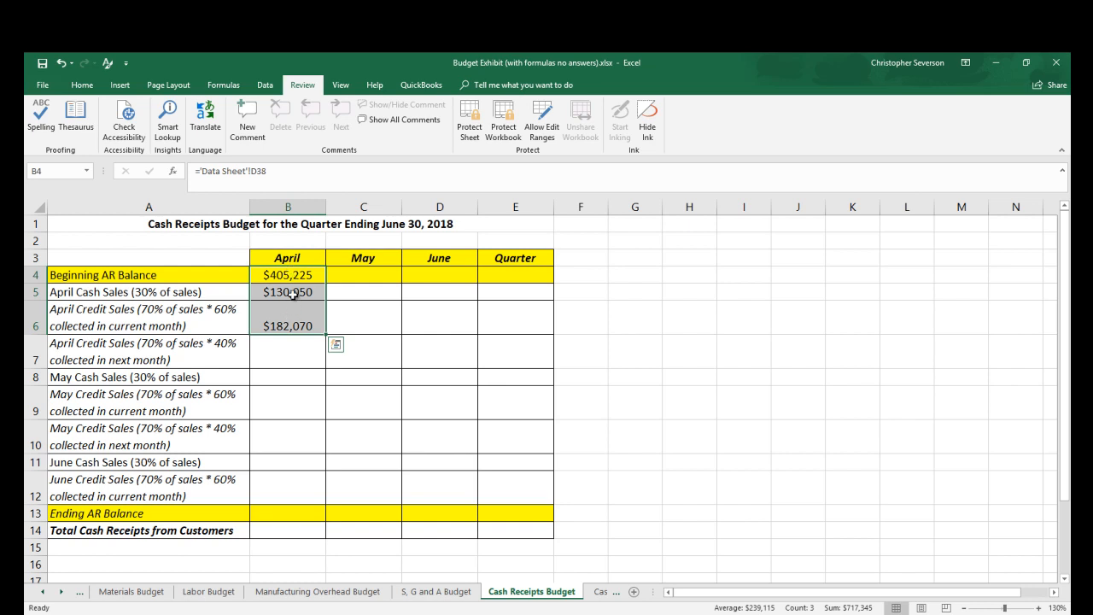
click(293, 294)
click(292, 317)
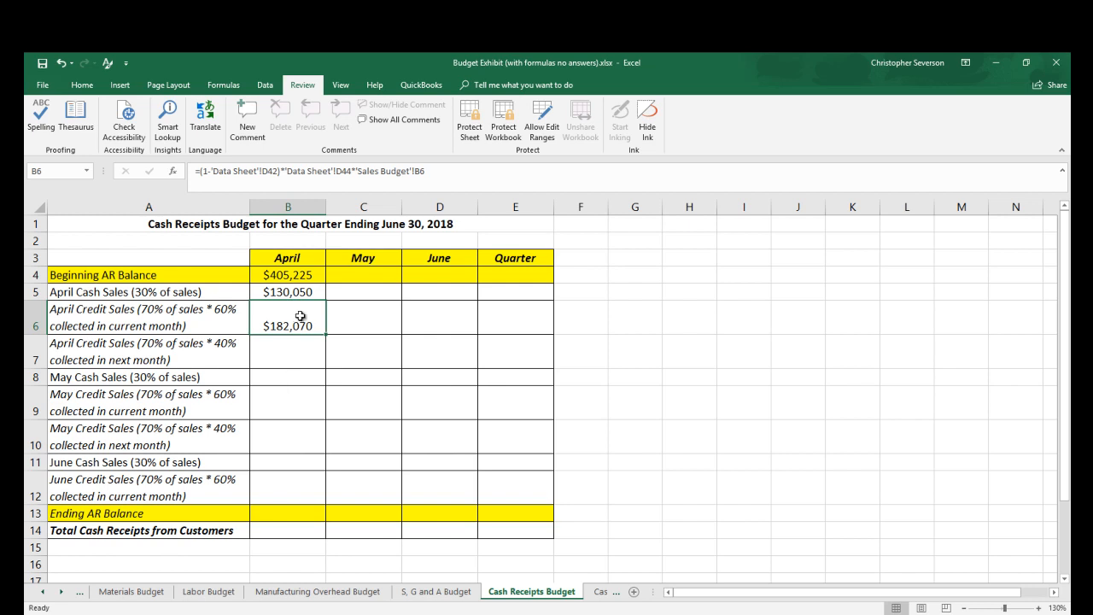
Calculate April's Ending AR Balance in B13 as (1 − Data Sheet D42) × Data Sheet D45 × April's Sales Dollars (B6) on the Sales Budget.
click(289, 511)
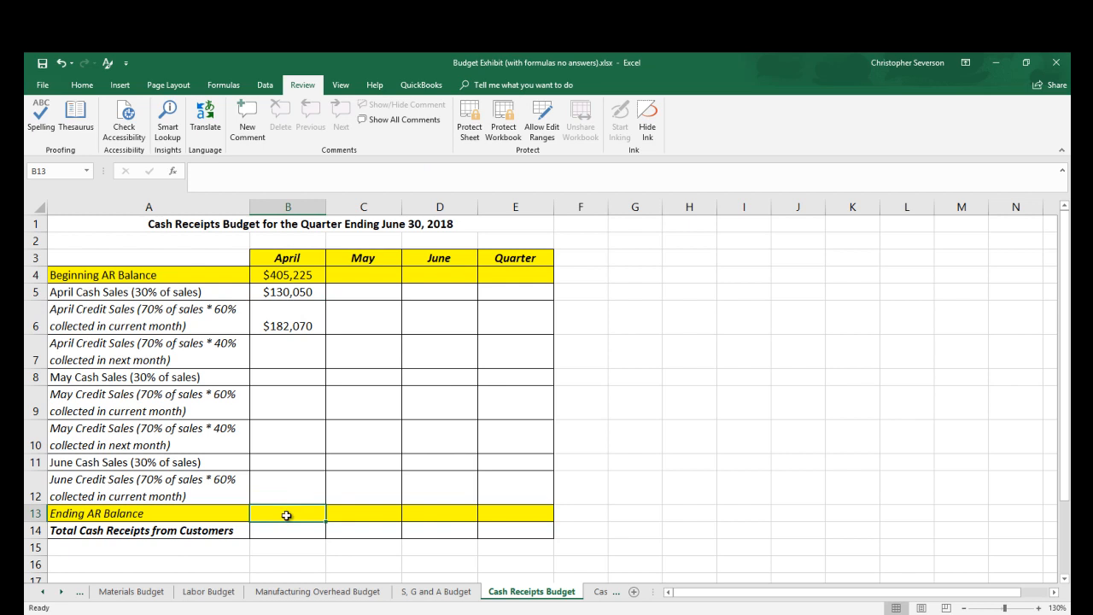
text(=)
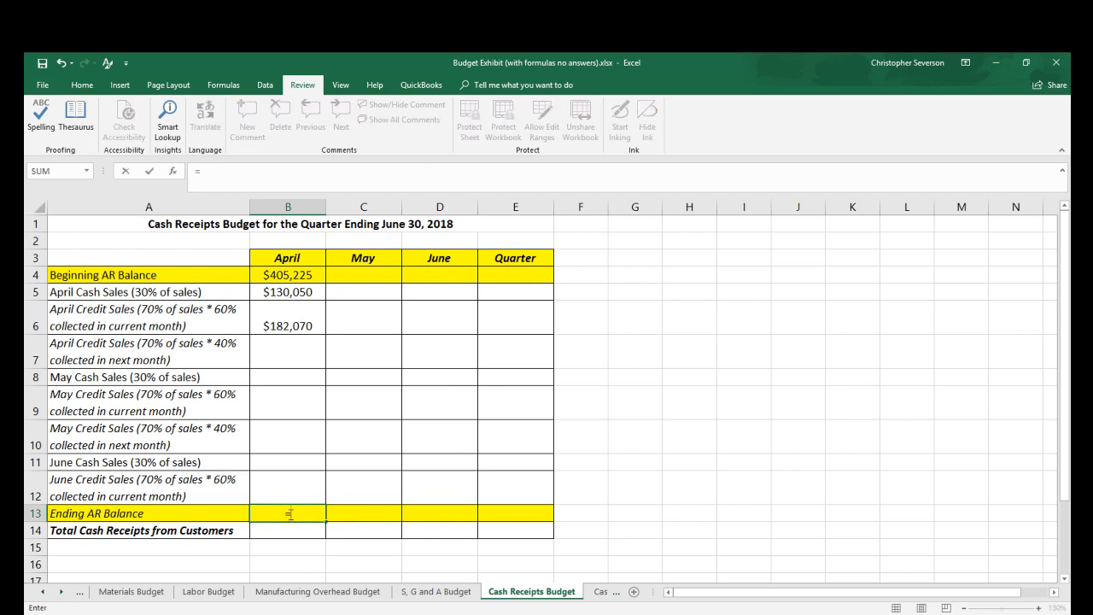
text((1)
click(52, 594)
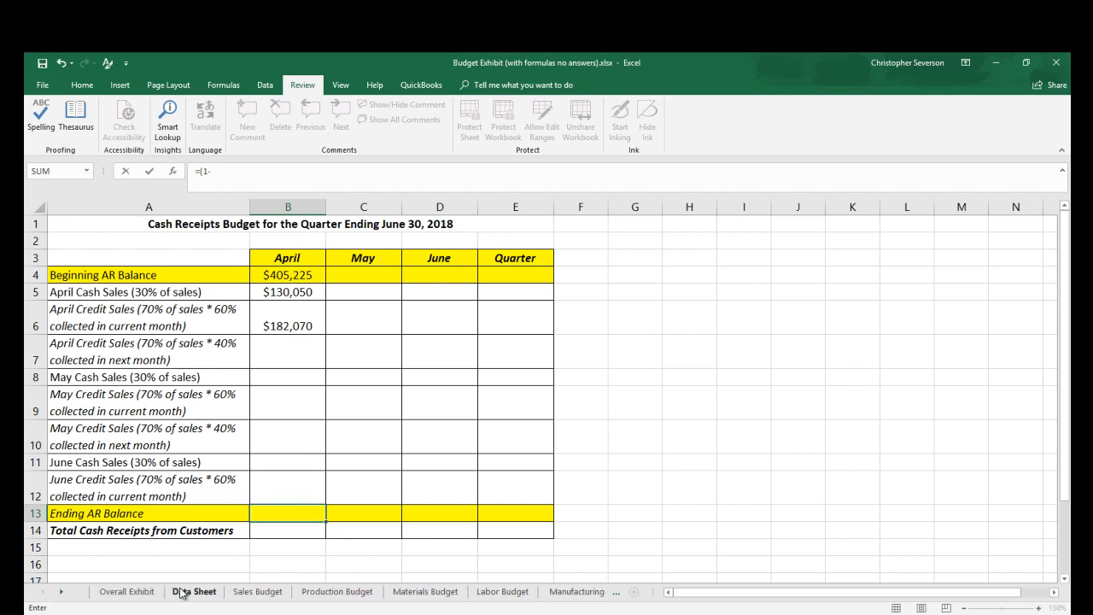
click(185, 590)
click(571, 409)
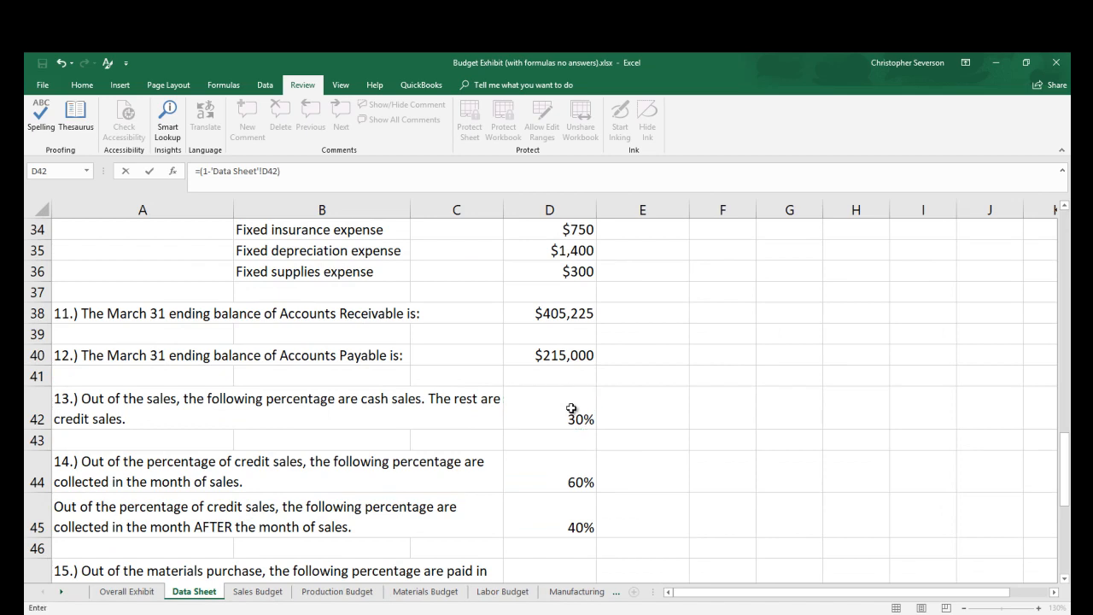
text())
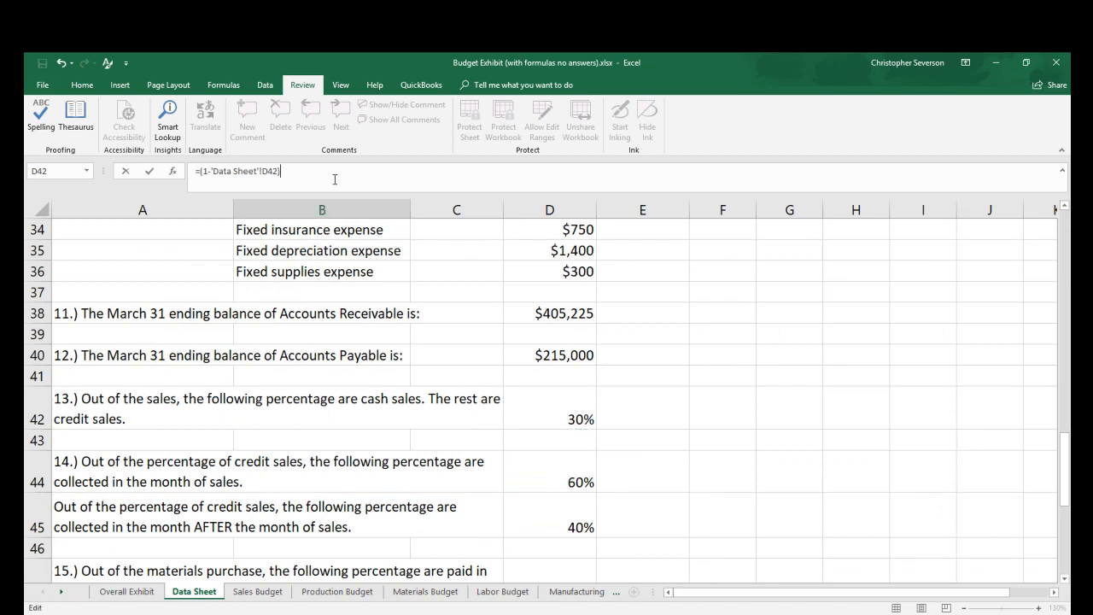
click(568, 526)
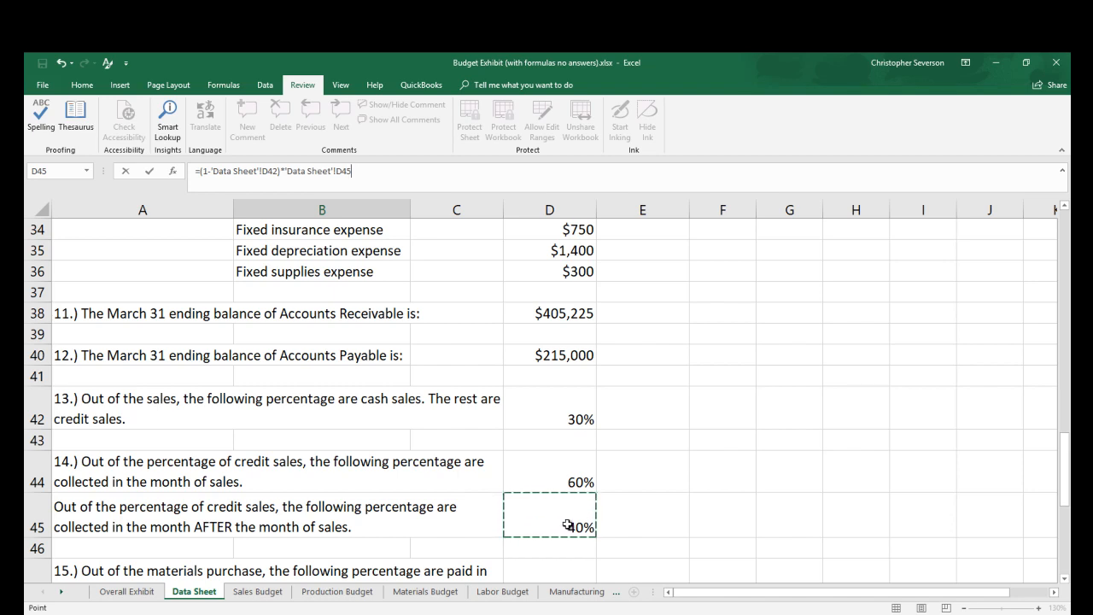
text(*)
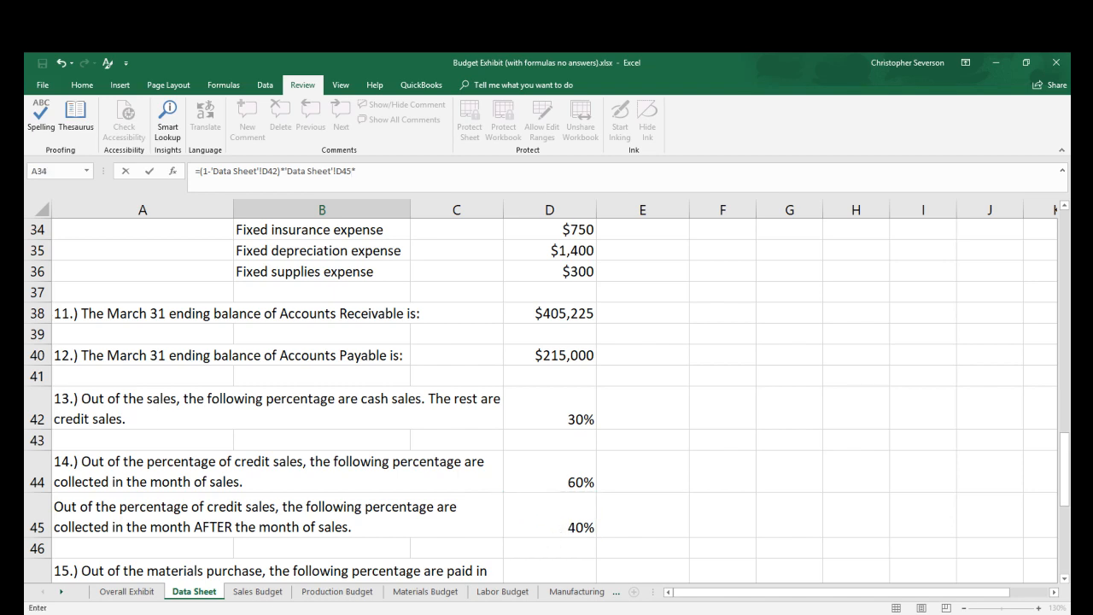
click(257, 597)
click(237, 348)
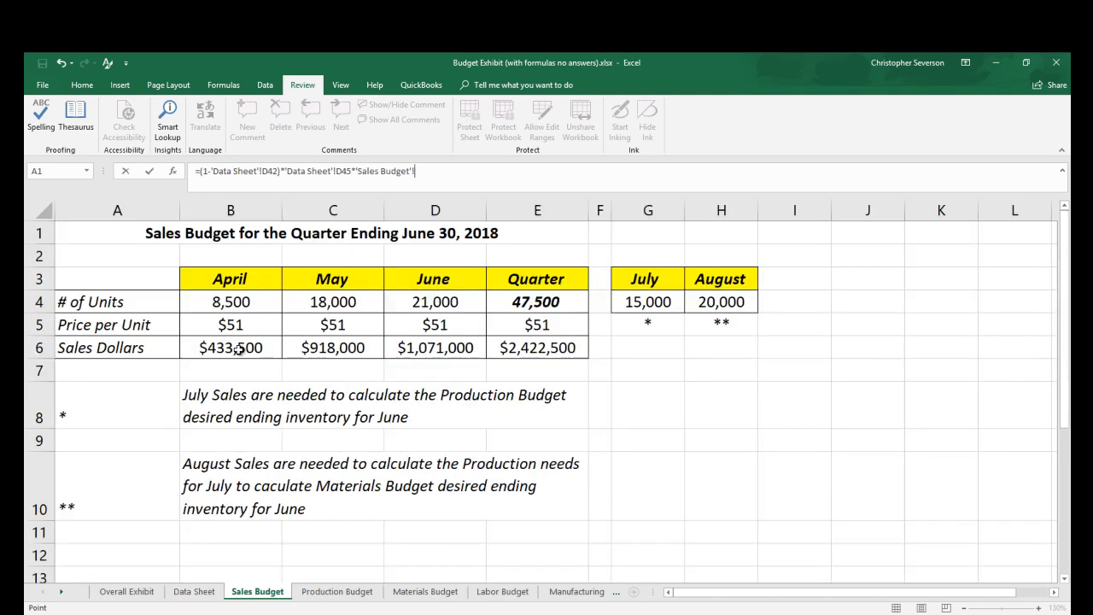
key(Return)
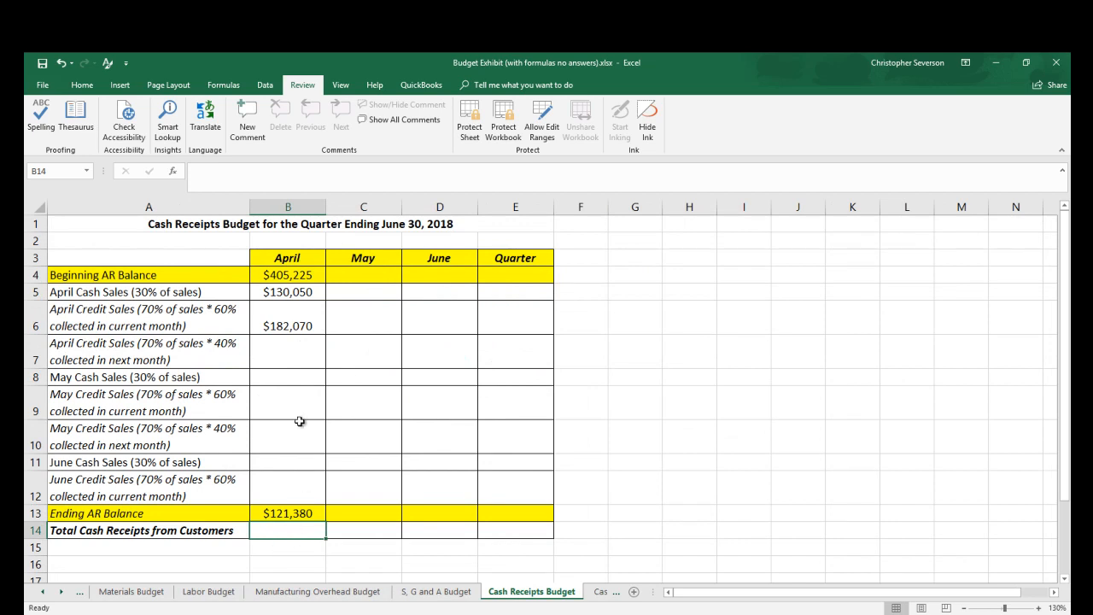
Link May's Beginning AR Balance in C4 to April's Ending AR Balance in B13.
click(351, 283)
text(=)
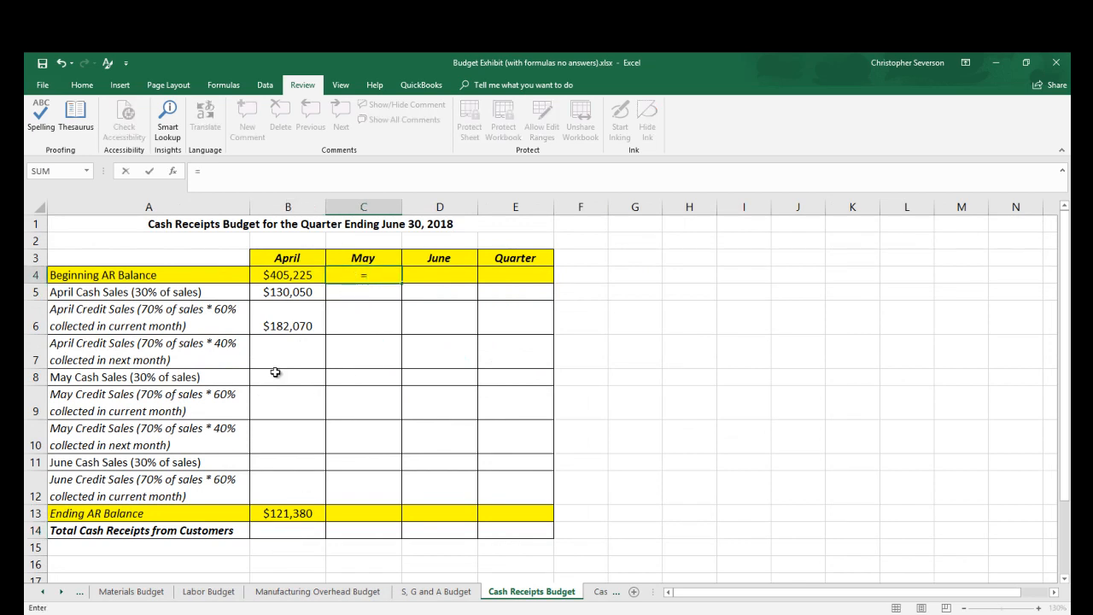
click(296, 517)
key(Return)
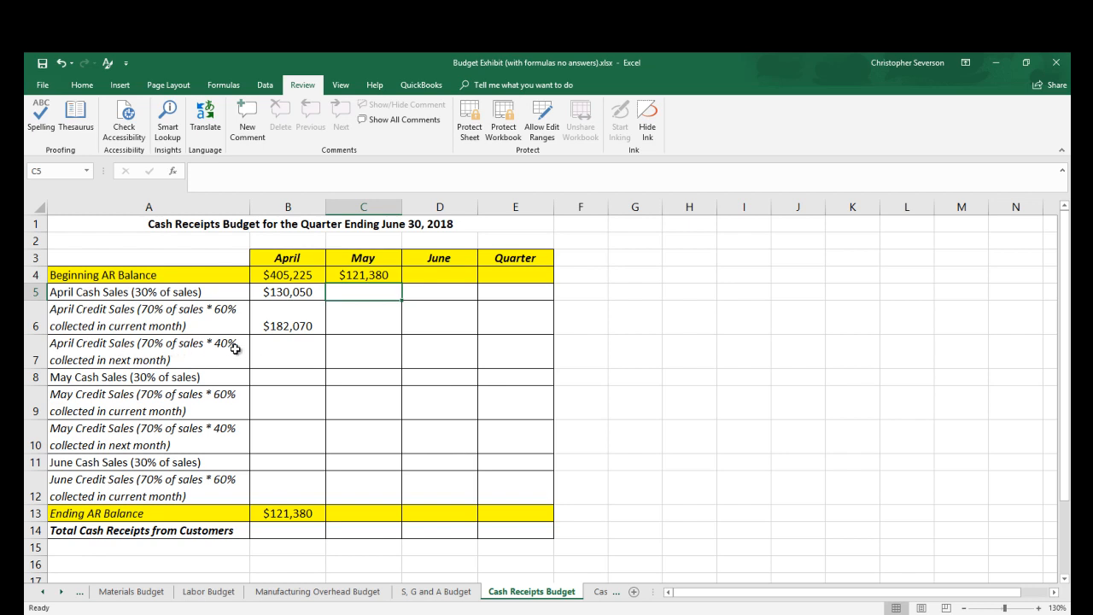
Check the formulas behind May's Beginning AR Balance in C4 and April's Ending AR Balance in B13.
click(350, 345)
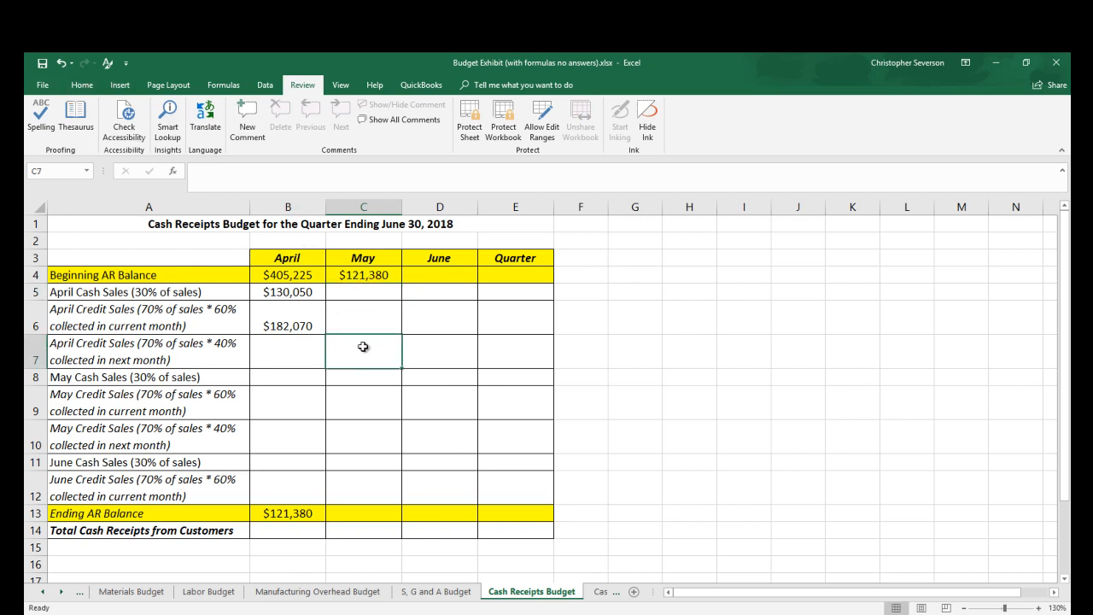
click(353, 274)
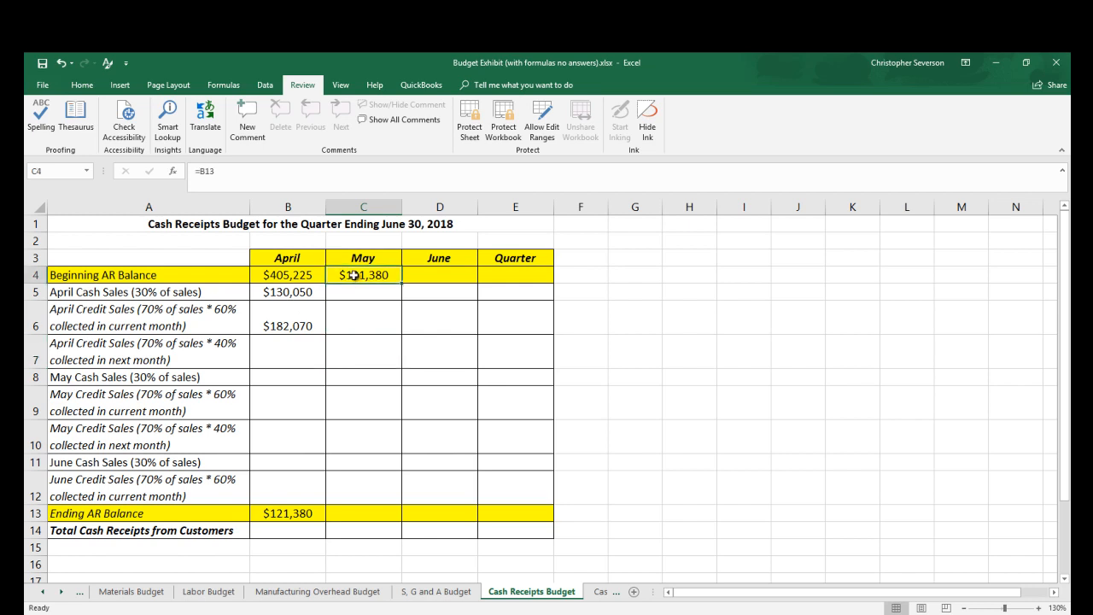
click(359, 355)
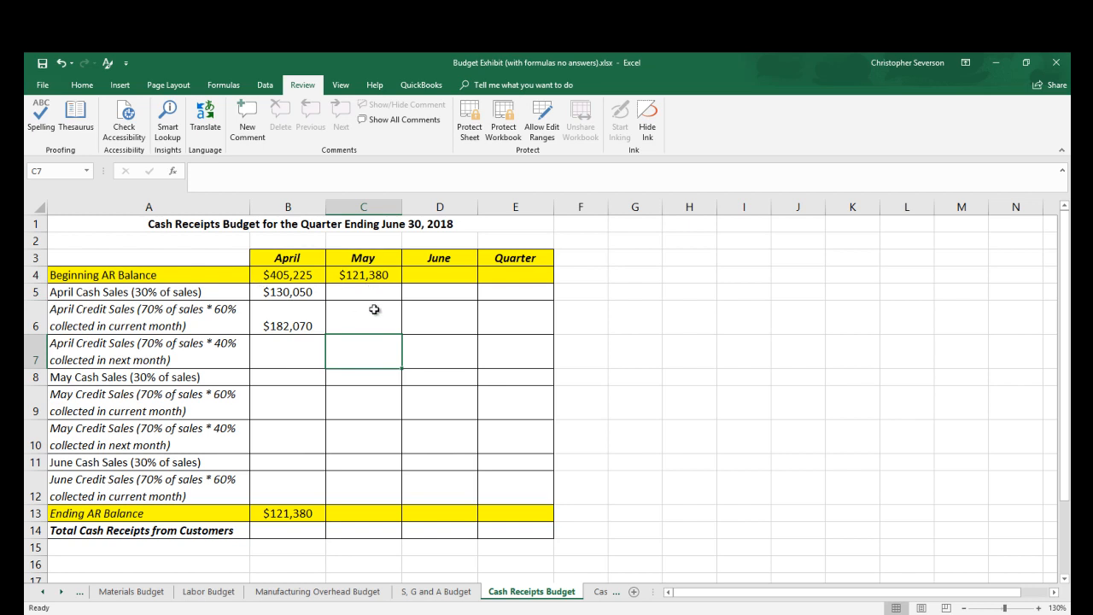
click(376, 275)
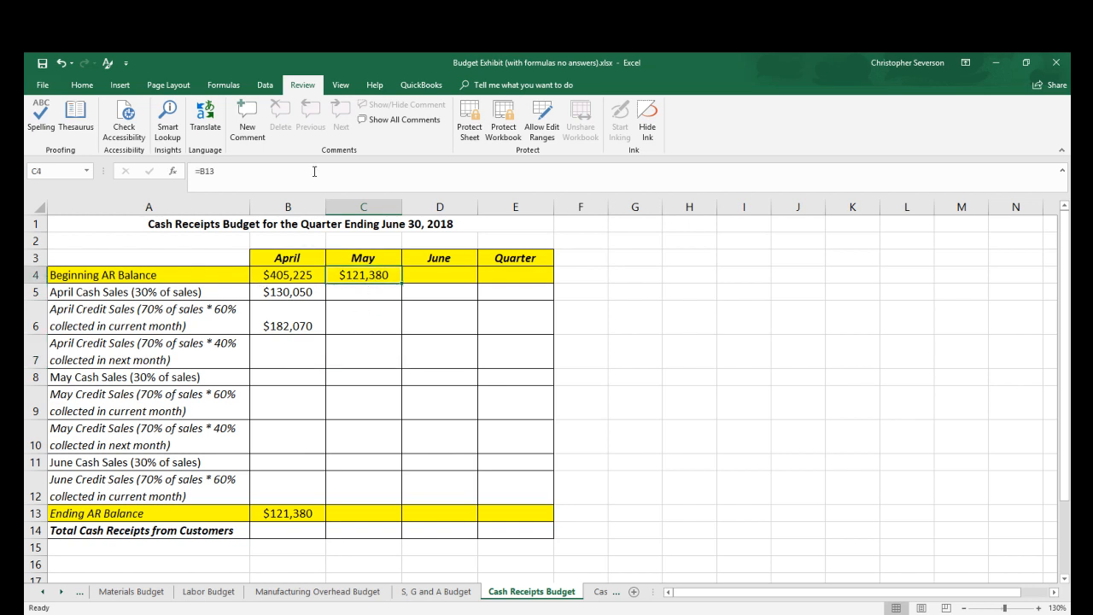
click(283, 513)
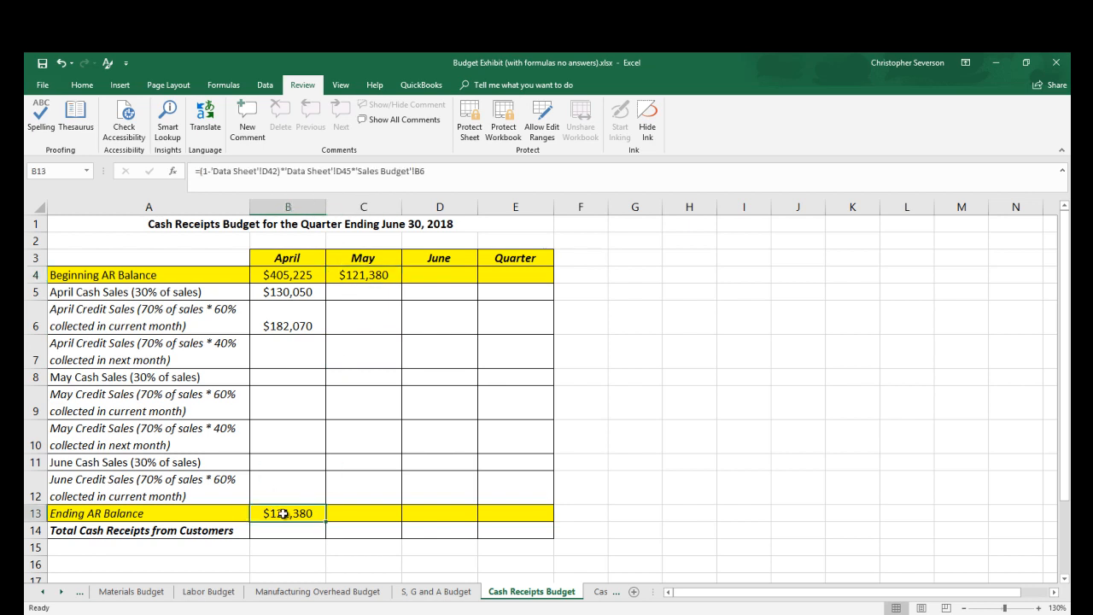
click(356, 316)
Link the April credit sales collected in May (C7) to May's Beginning AR Balance in C4.
click(366, 355)
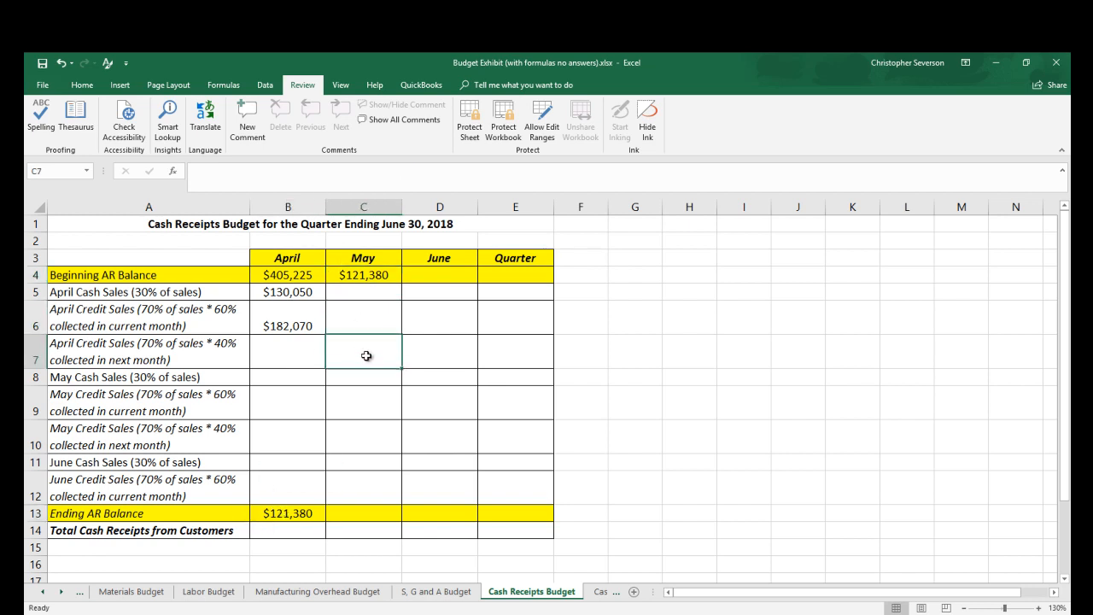
text(=)
key(Up)
key(Up)
key(Up)
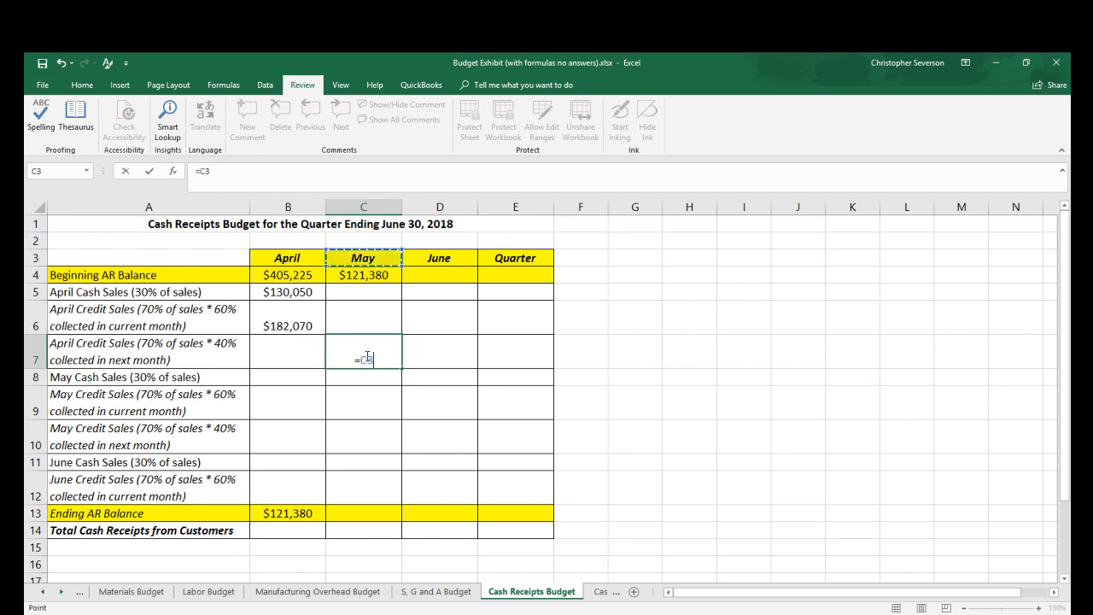
key(Return)
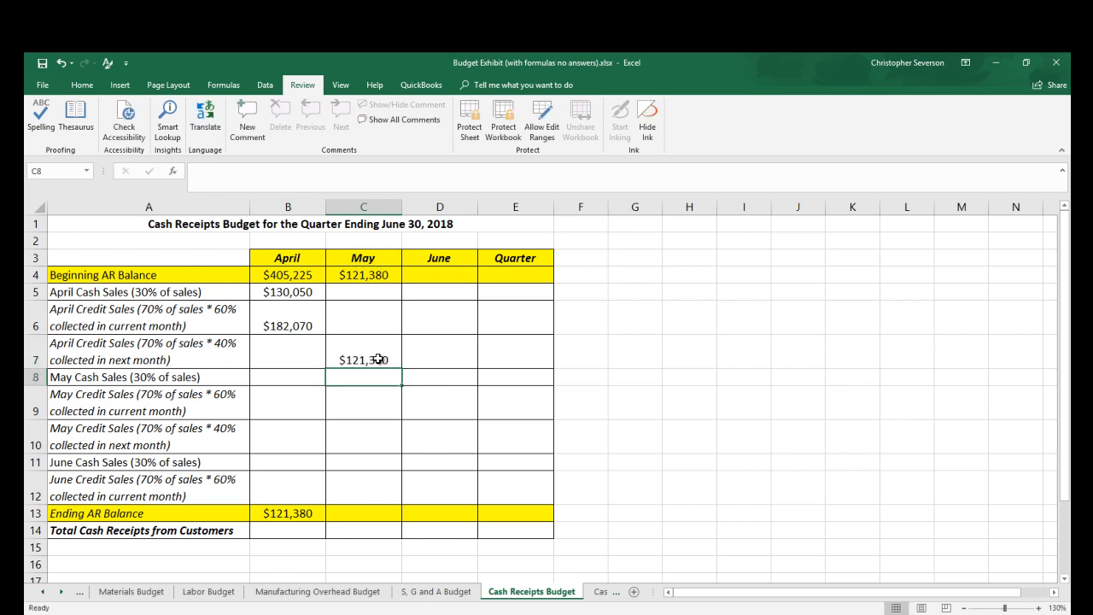
click(363, 273)
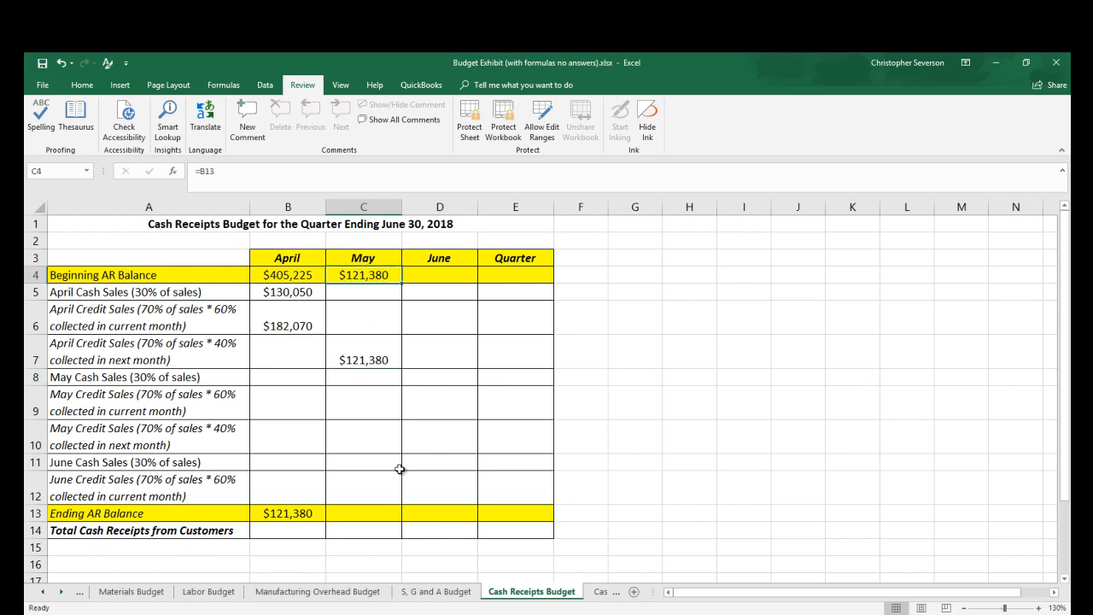
Calculate May Cash Sales in C8 as Data Sheet D42 × May's Sales Dollars (C6) on the Sales Budget.
click(360, 376)
text(=)
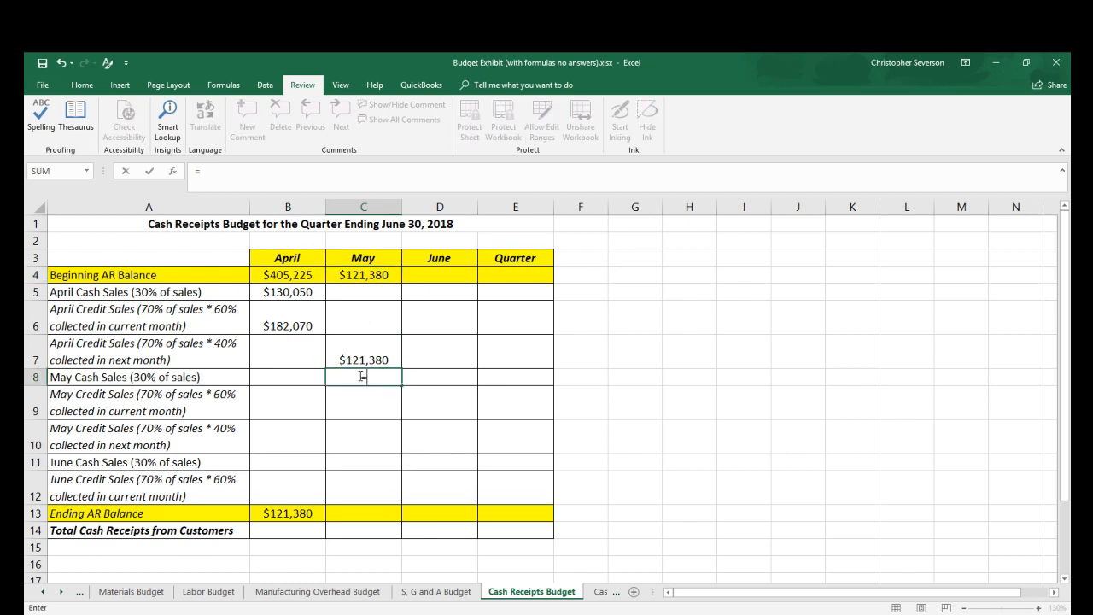
click(43, 591)
click(42, 592)
click(201, 595)
click(553, 416)
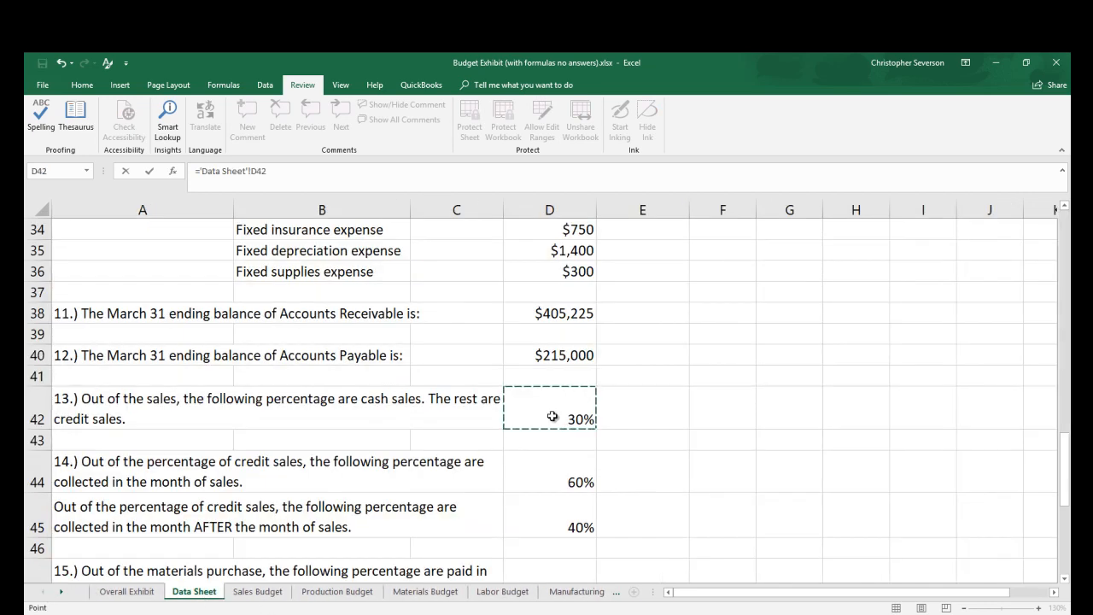
click(257, 591)
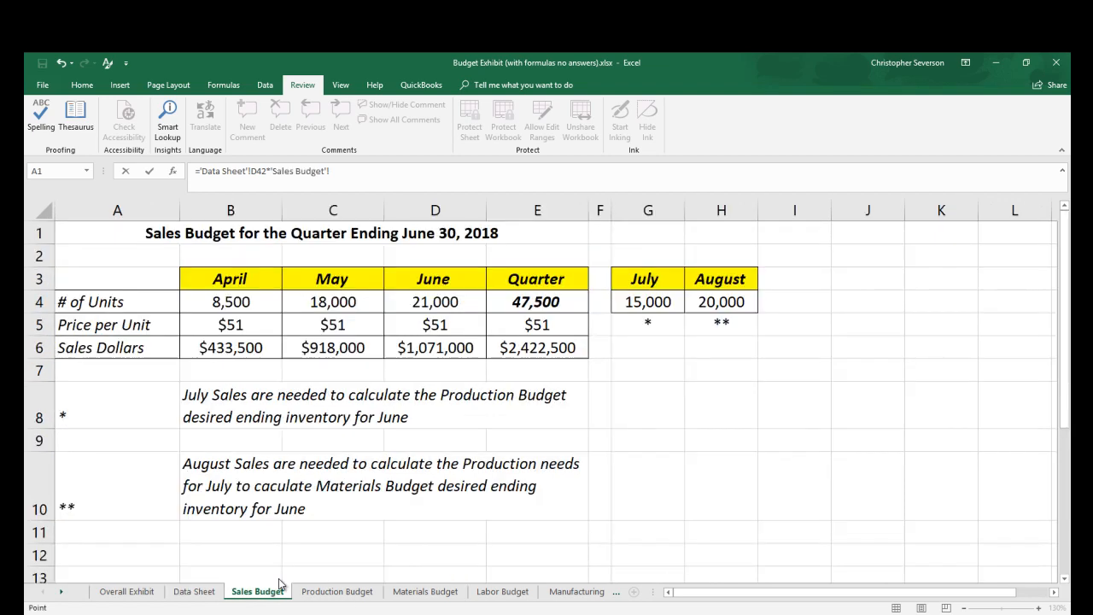
key(Return)
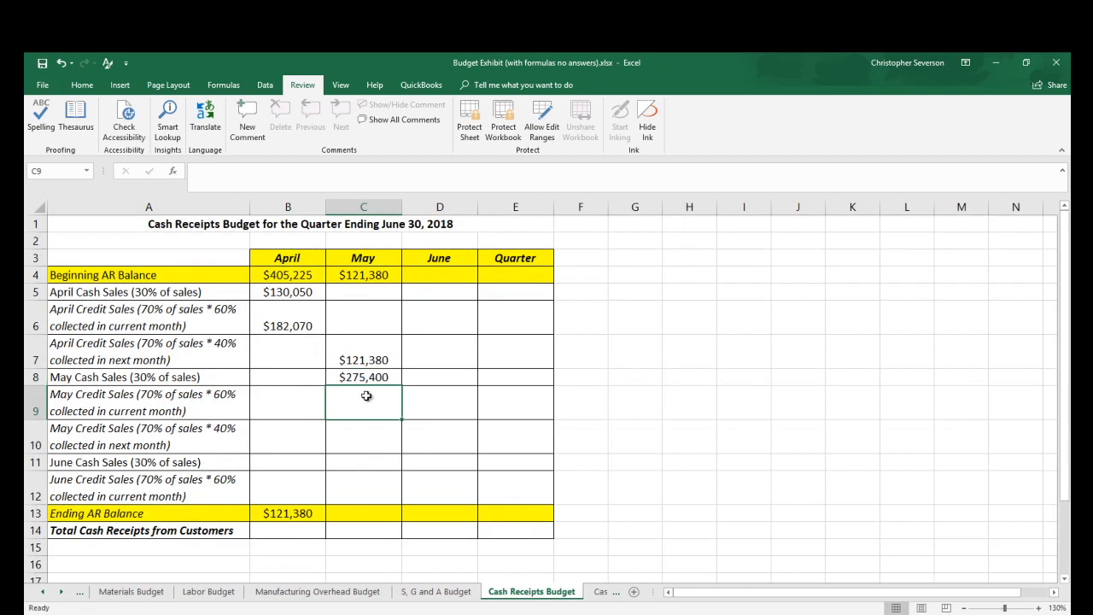
Calculate May credit sales collected in the current month in C9 as (1 − Data Sheet D42) × Data Sheet D44 × Sales Budget C6.
text(=(1-)
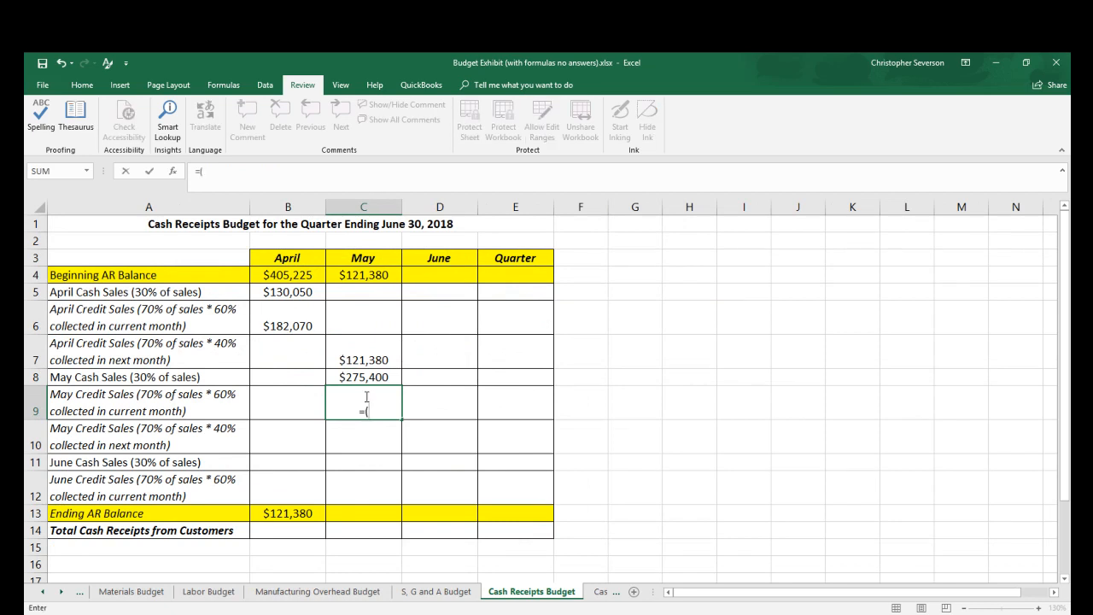
click(43, 592)
text((1-)
click(43, 592)
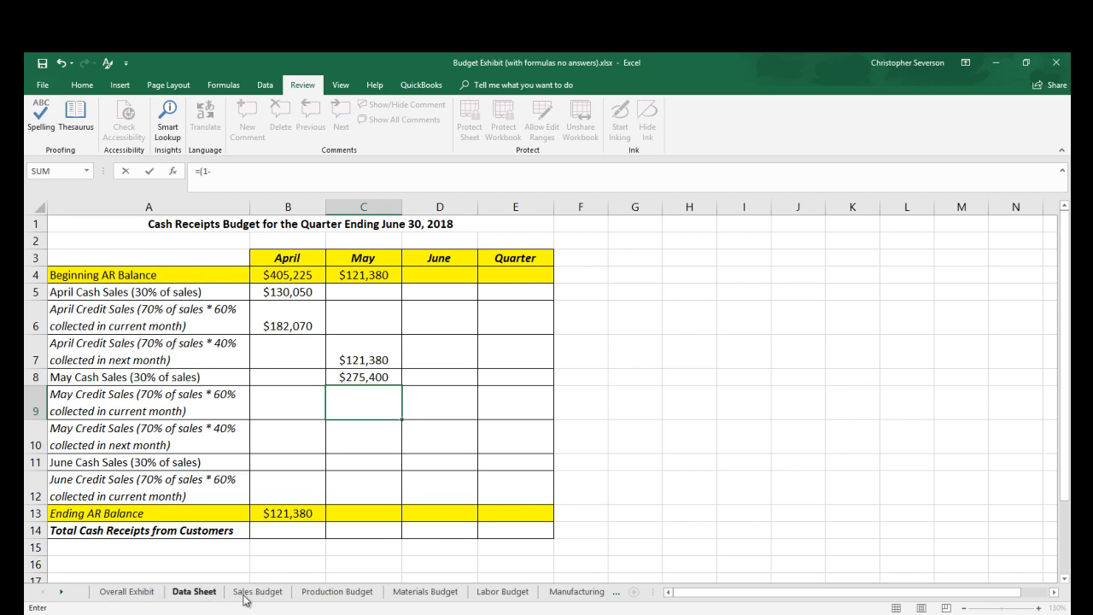
click(194, 591)
click(566, 414)
text())
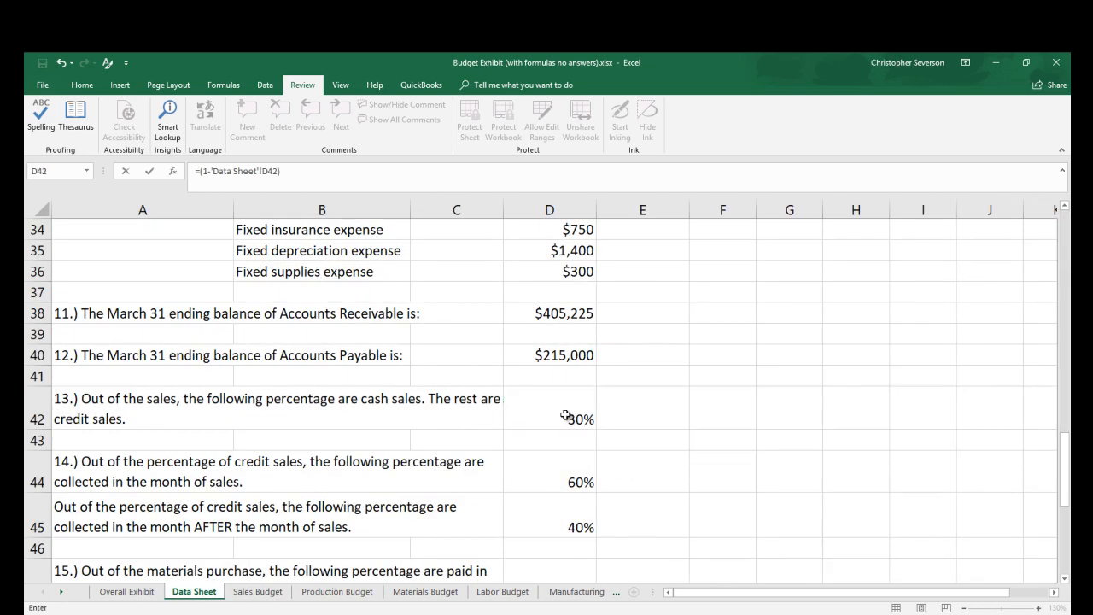
text(*)
click(576, 477)
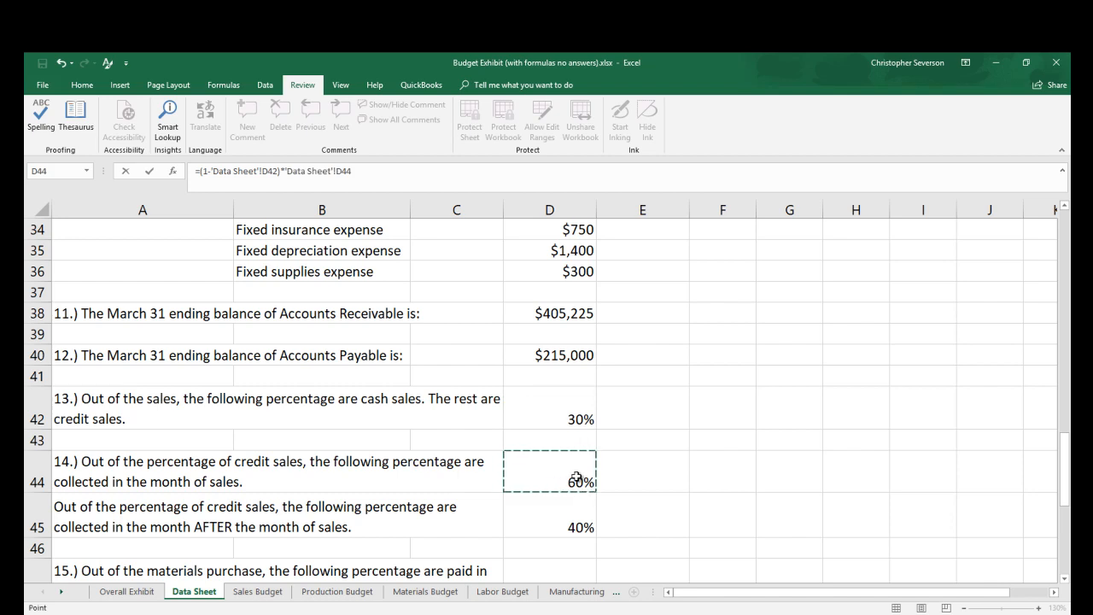
text(*)
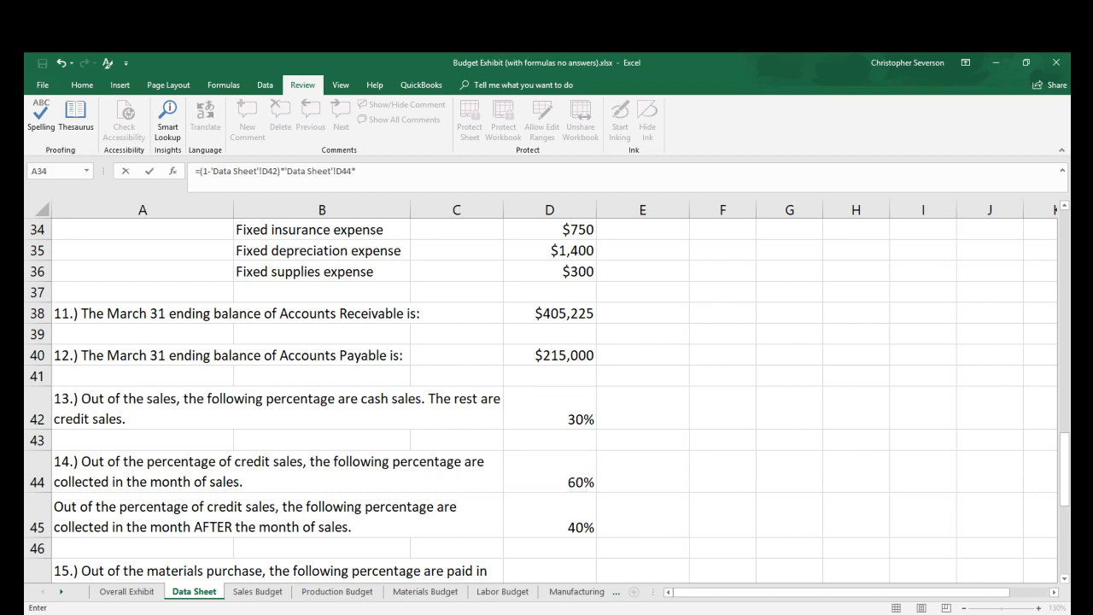
click(257, 591)
click(329, 348)
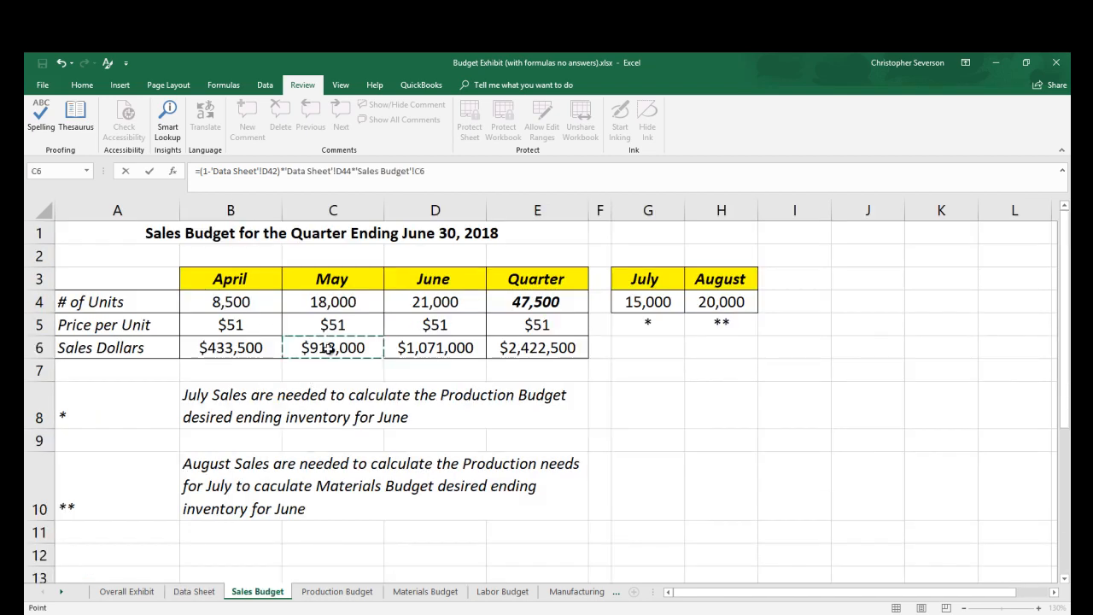
key(Return)
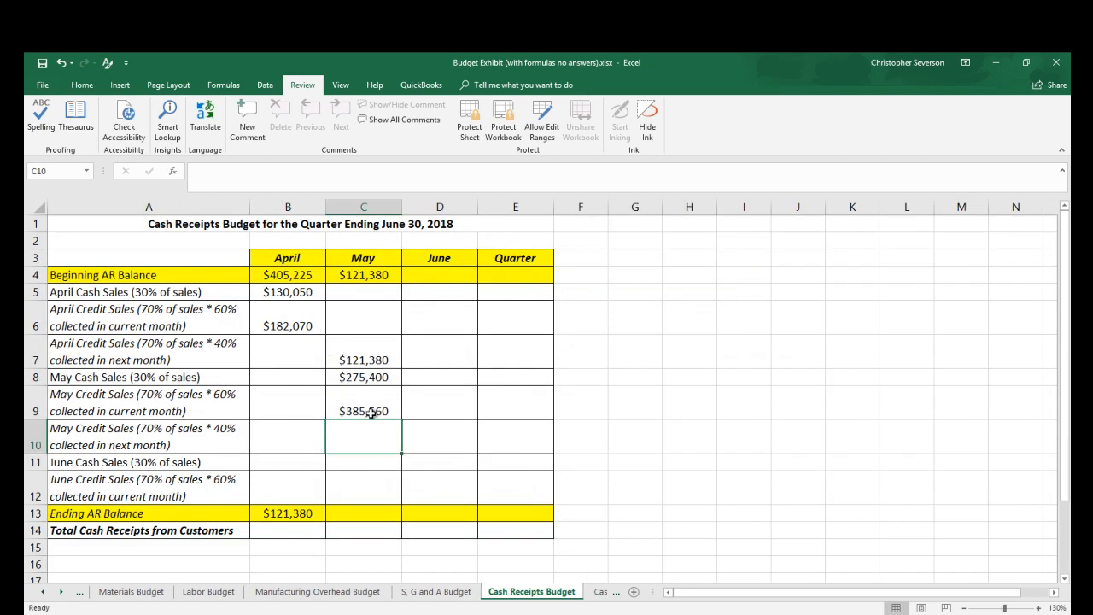
Calculate May's Ending AR Balance in C13 as (1 − Data Sheet D42) × Data Sheet D45 × May's Sales Dollars (C6) on the Sales Budget.
drag(361, 359, 363, 408)
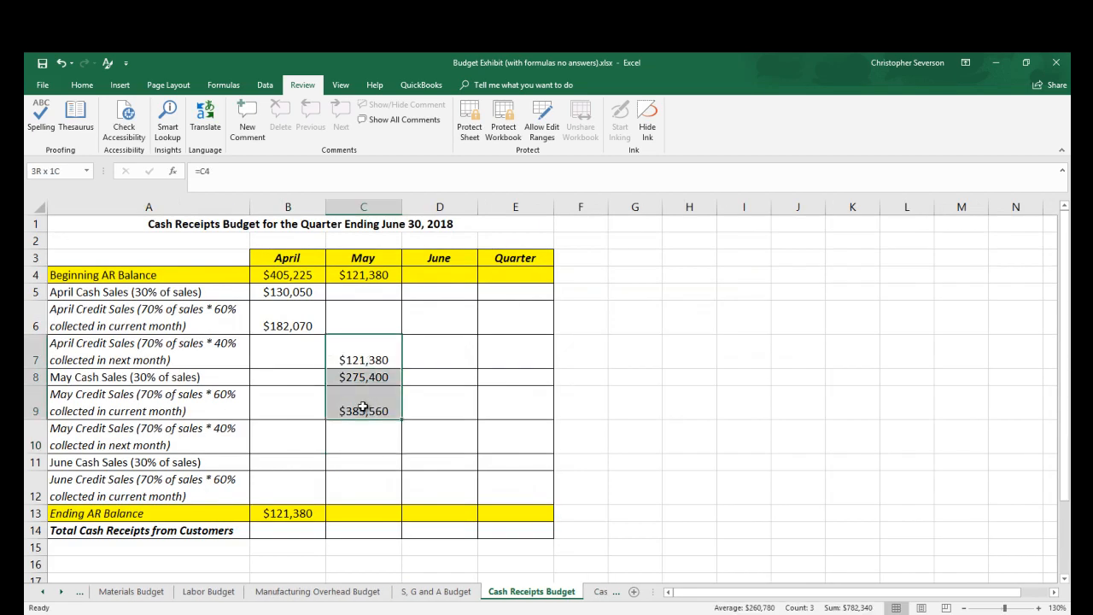
click(354, 514)
text(=(1)
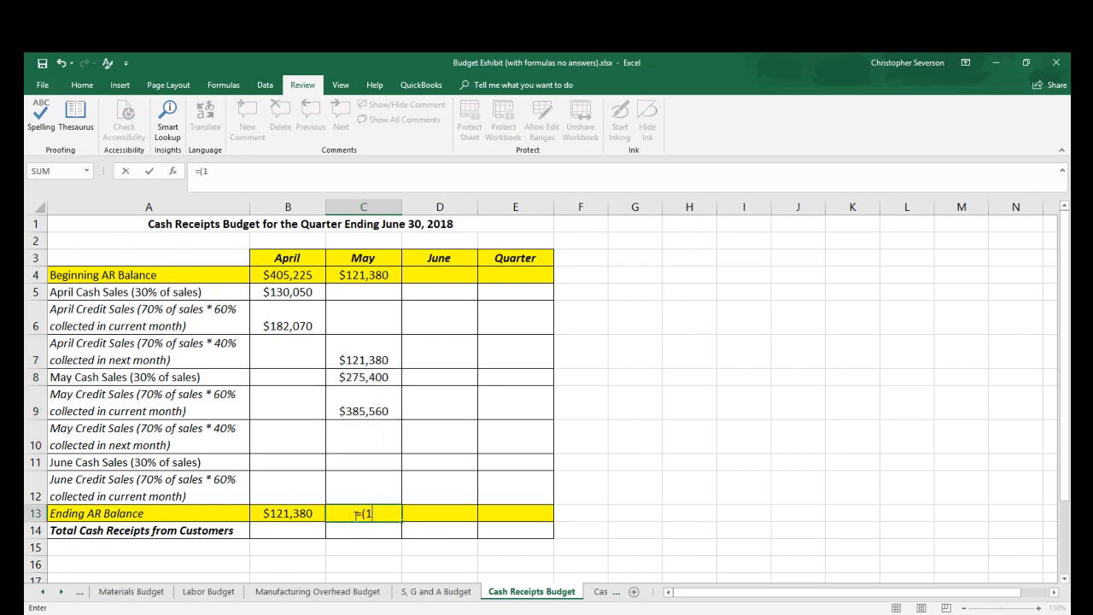
click(43, 593)
click(43, 592)
click(43, 592)
click(43, 593)
click(194, 591)
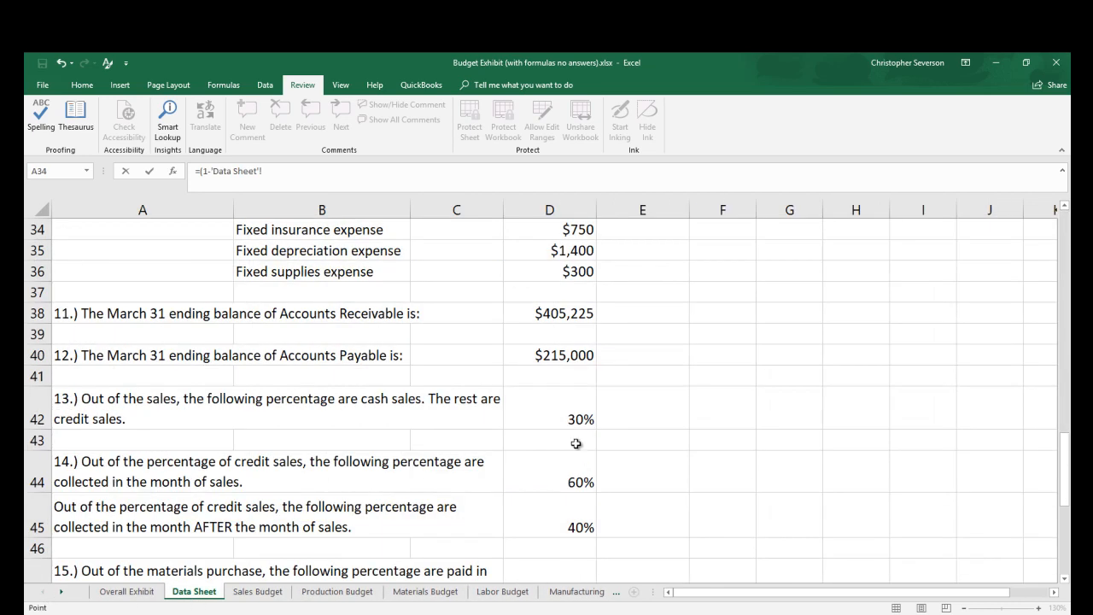
click(567, 419)
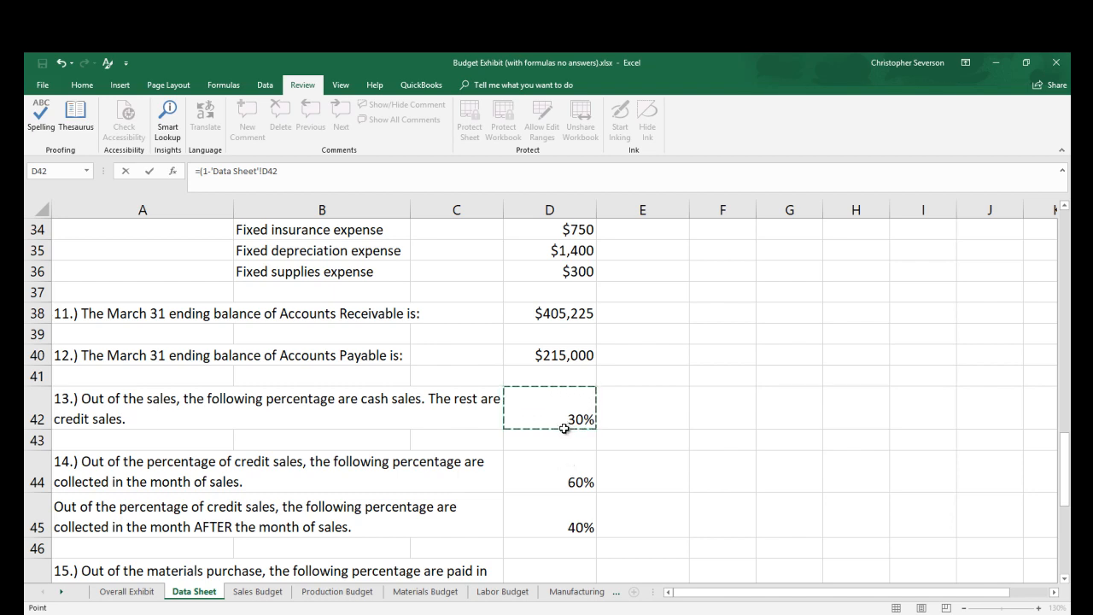
text()*)
click(580, 529)
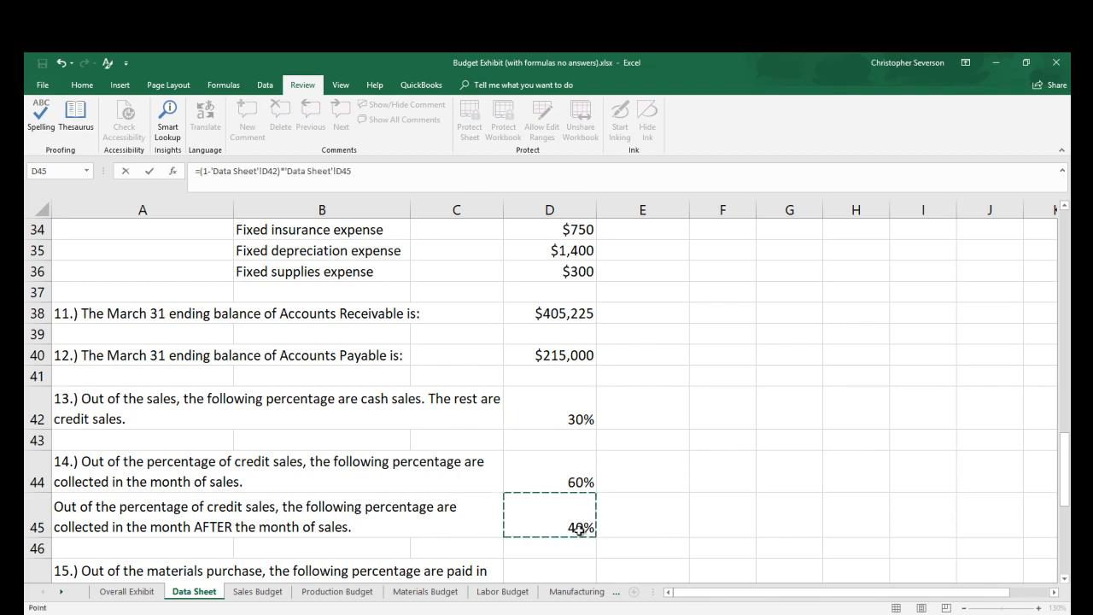
text(*)
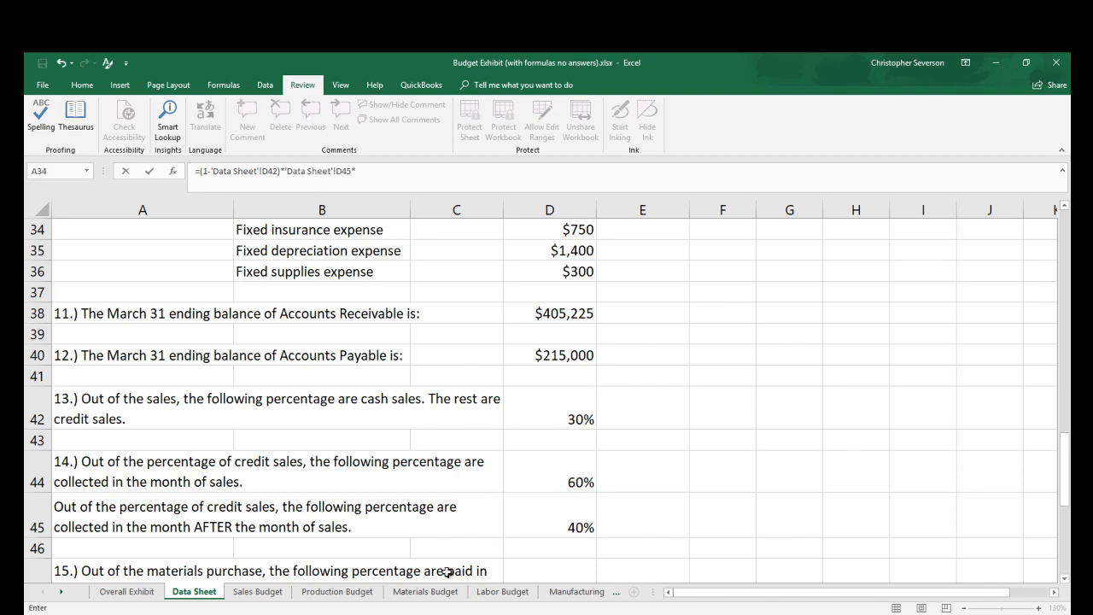
click(257, 591)
click(329, 350)
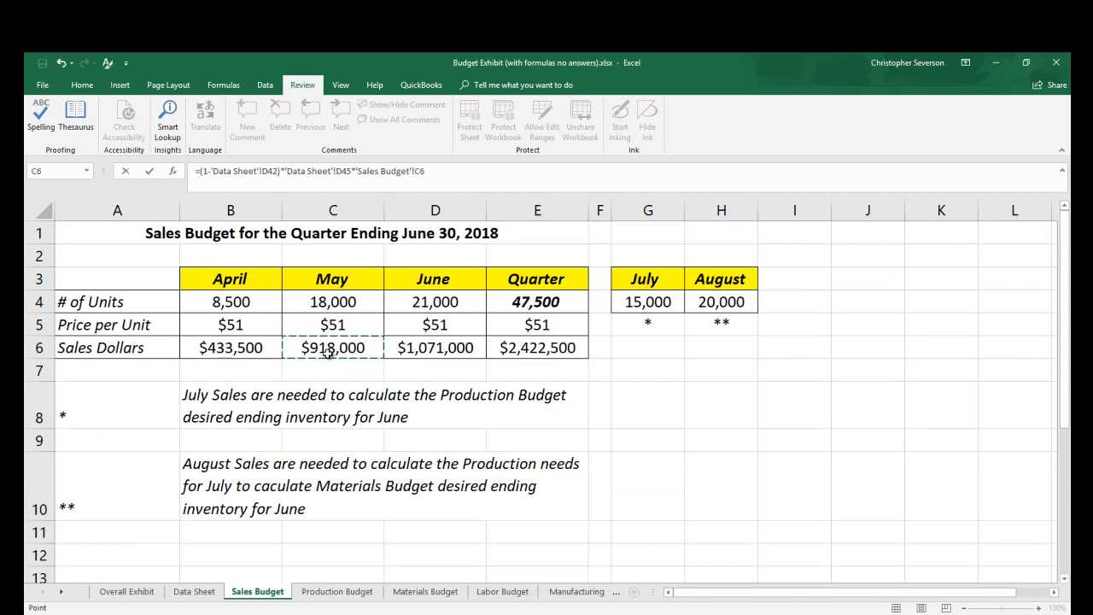
key(Return)
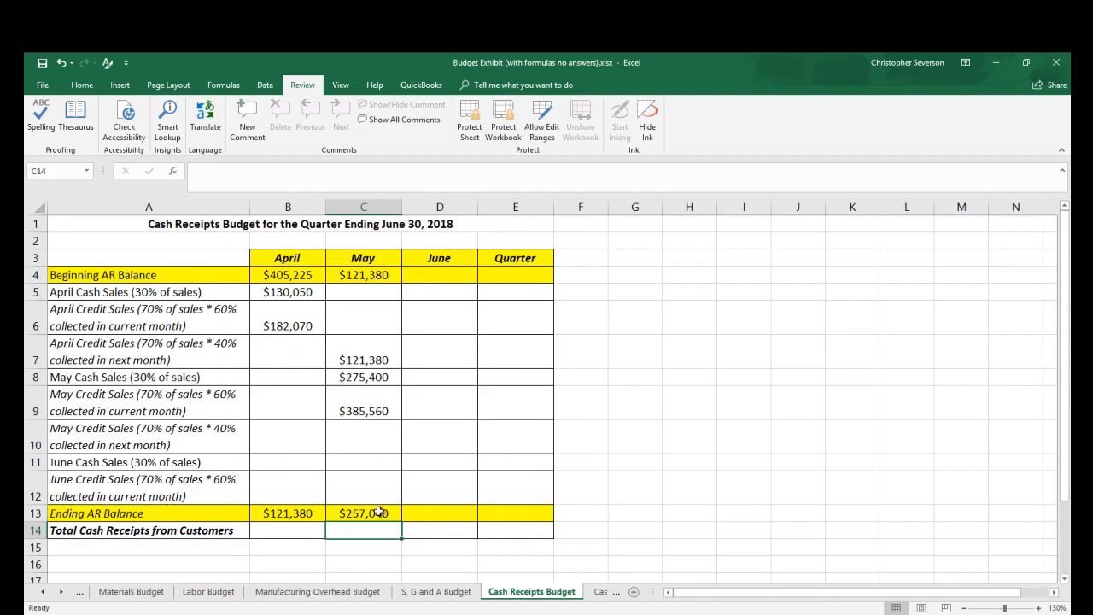
Link June's Beginning AR Balance in D4 to May's Ending AR Balance in C13.
click(438, 276)
text(=)
key(Down)
key(Down)
key(Down)
key(Down)
key(Down)
key(Down)
key(Down)
key(Down)
key(Down)
key(Down)
key(Left)
key(Up)
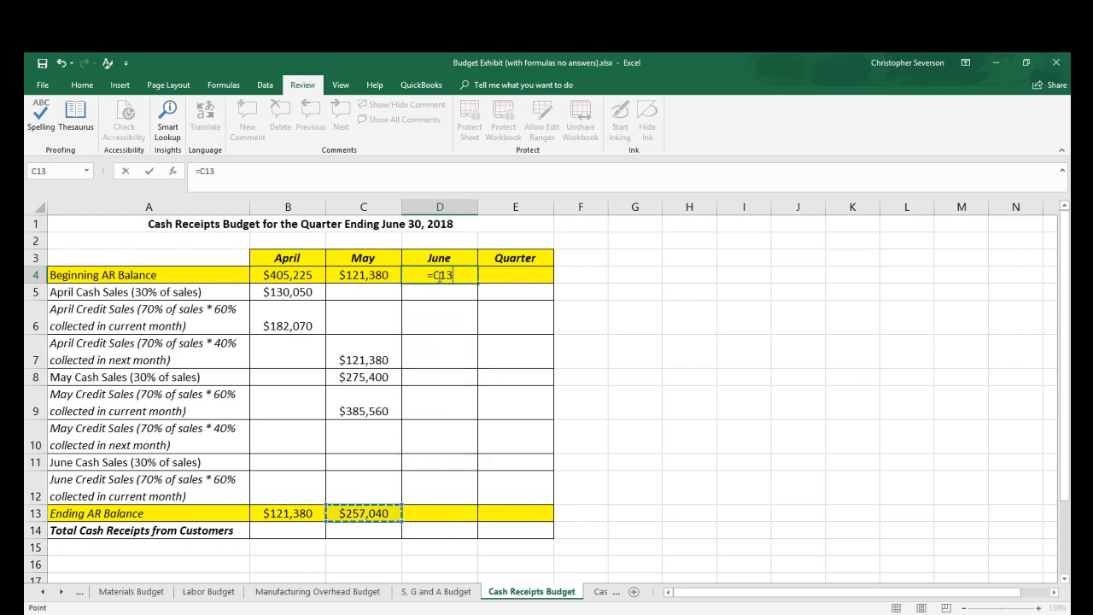
key(Return)
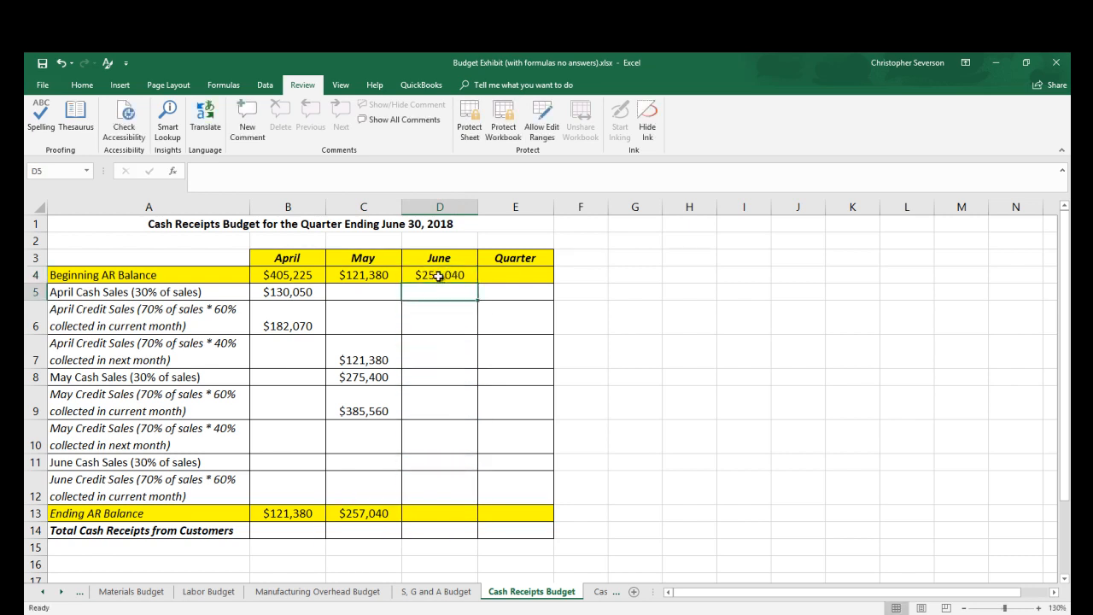
Link the May credit sales collected in June (D10) to June's Beginning AR Balance in D4.
click(433, 431)
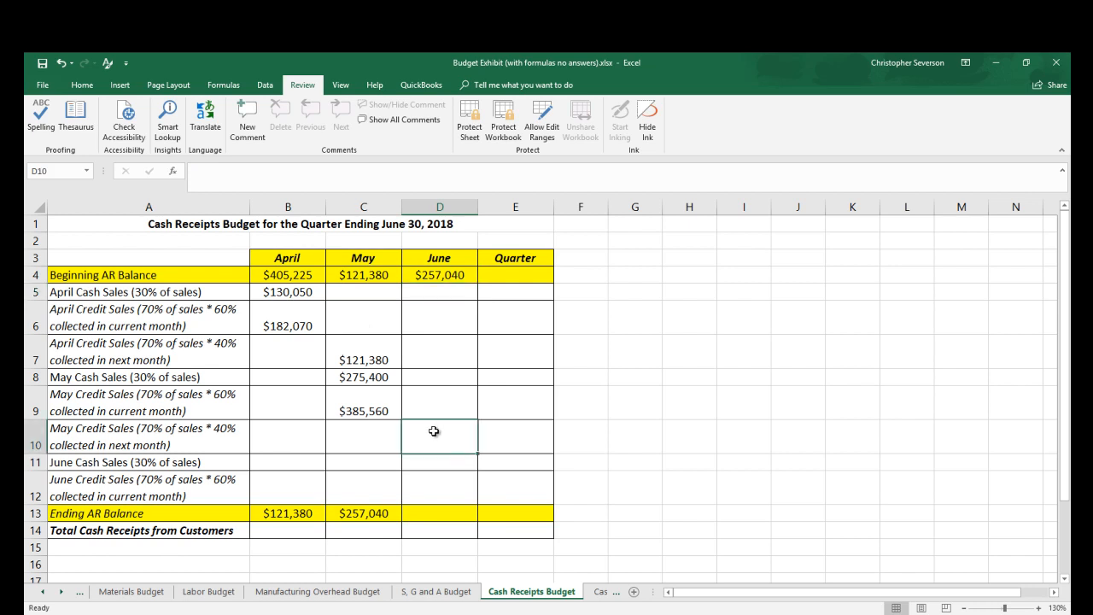
text(=)
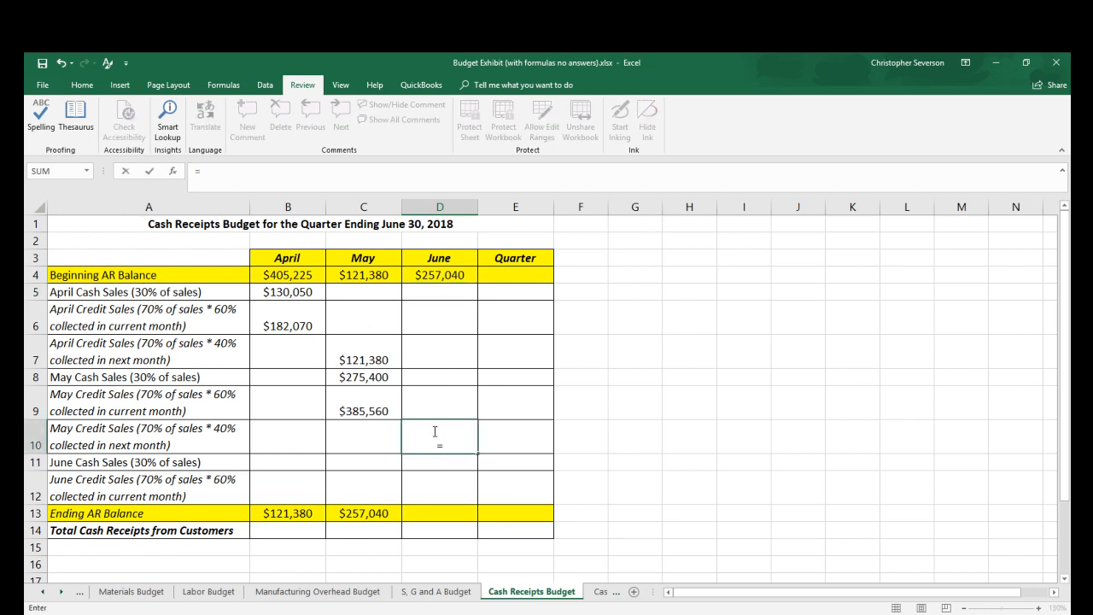
key(Up)
key(Up)
key(Up)
key(Up)
key(Up)
key(Up)
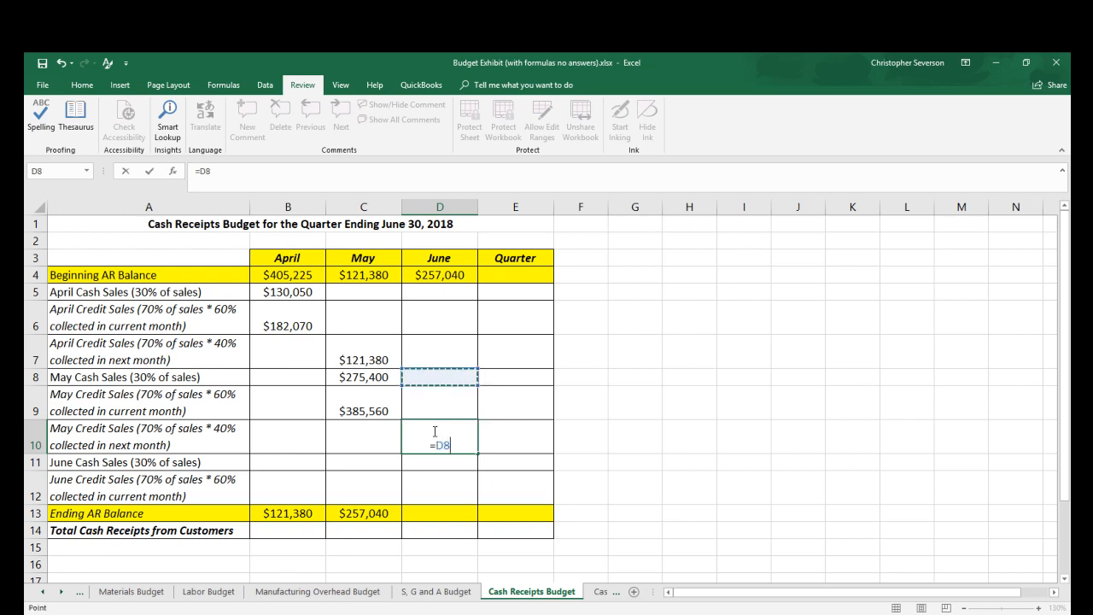
key(Return)
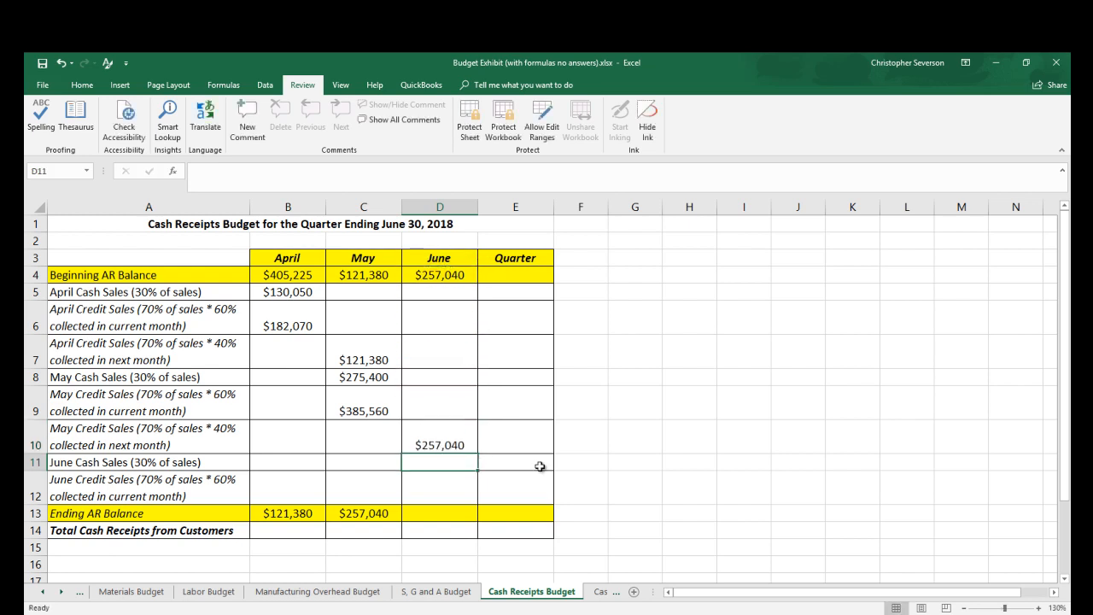
Calculate June Cash Sales in D11 as Data Sheet D42 × June's Sales Dollars (D6) on the Sales Budget.
text(=)
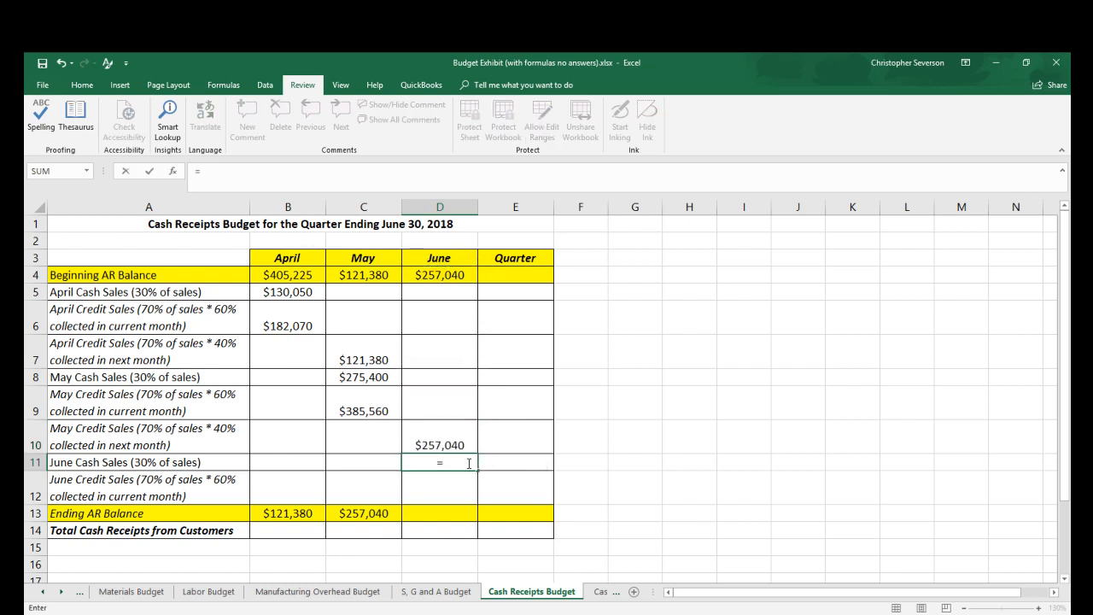
click(44, 592)
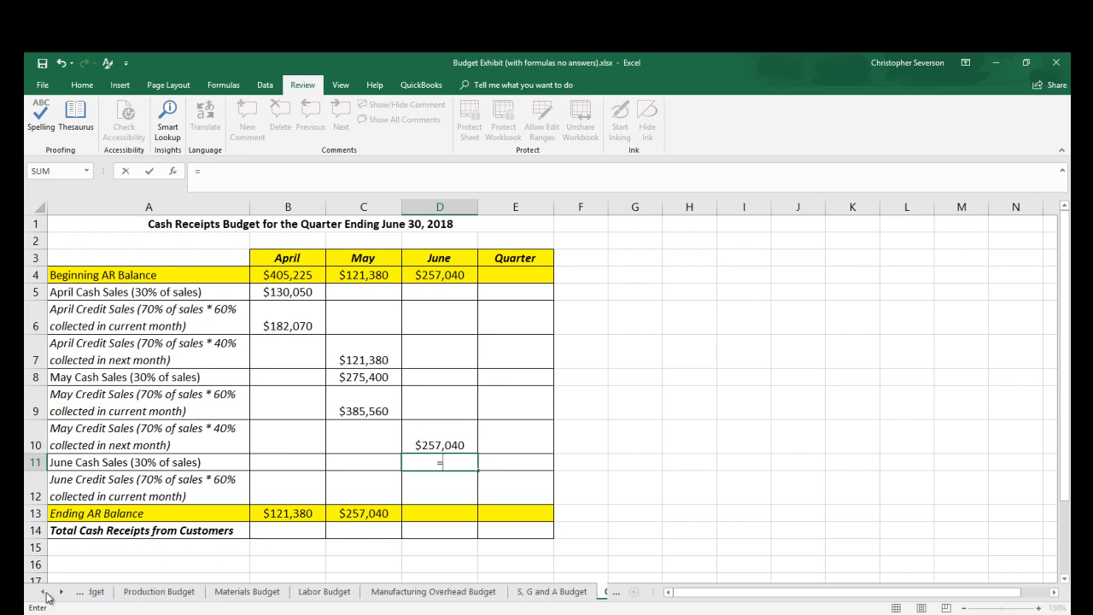
click(193, 591)
click(576, 414)
text(*)
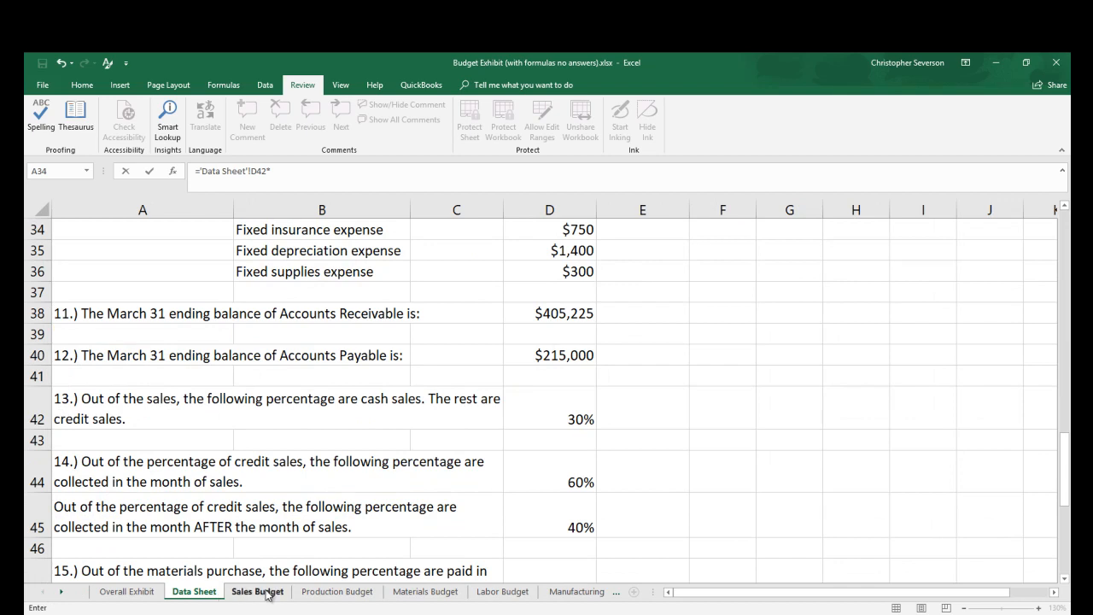
click(258, 591)
click(444, 347)
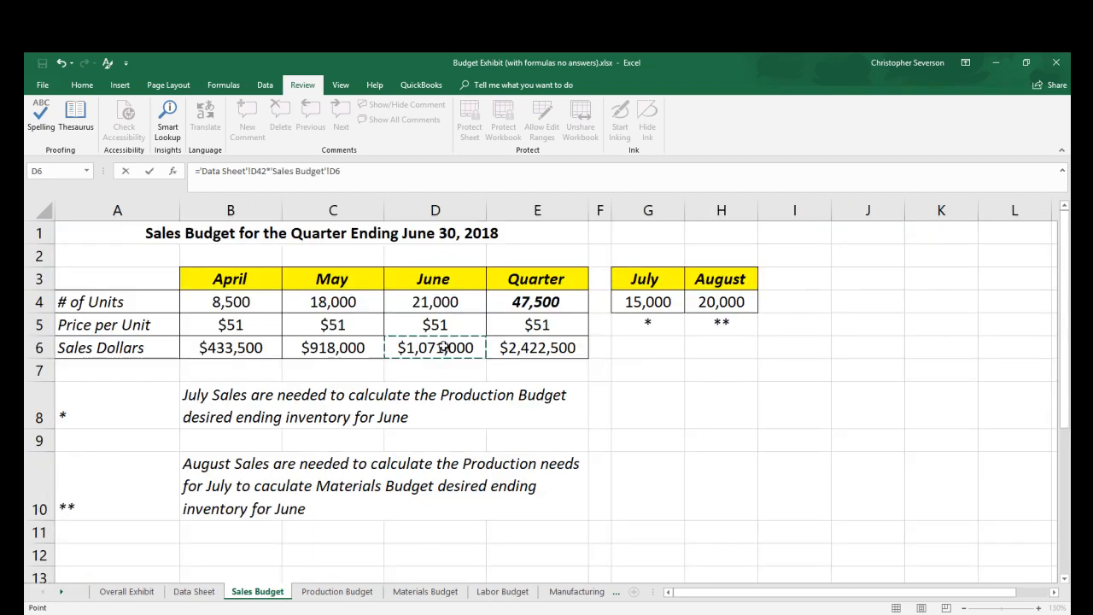
key(Return)
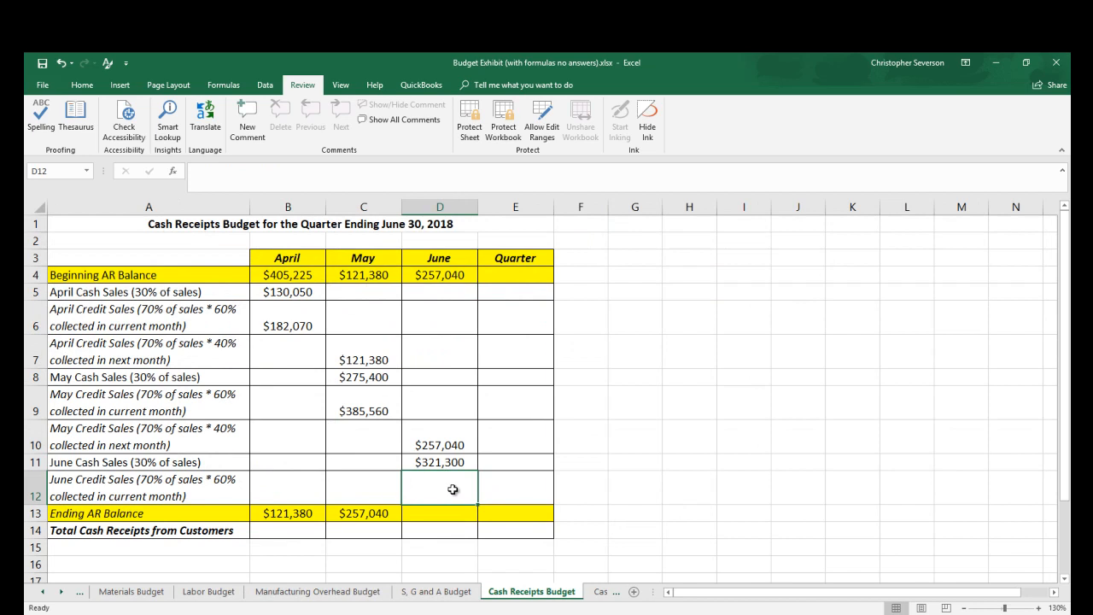
Calculate June credit sales collected in the current month in D12 as (1 − Data Sheet D42) × Data Sheet D44 × Sales Budget D6.
text(=(1-)
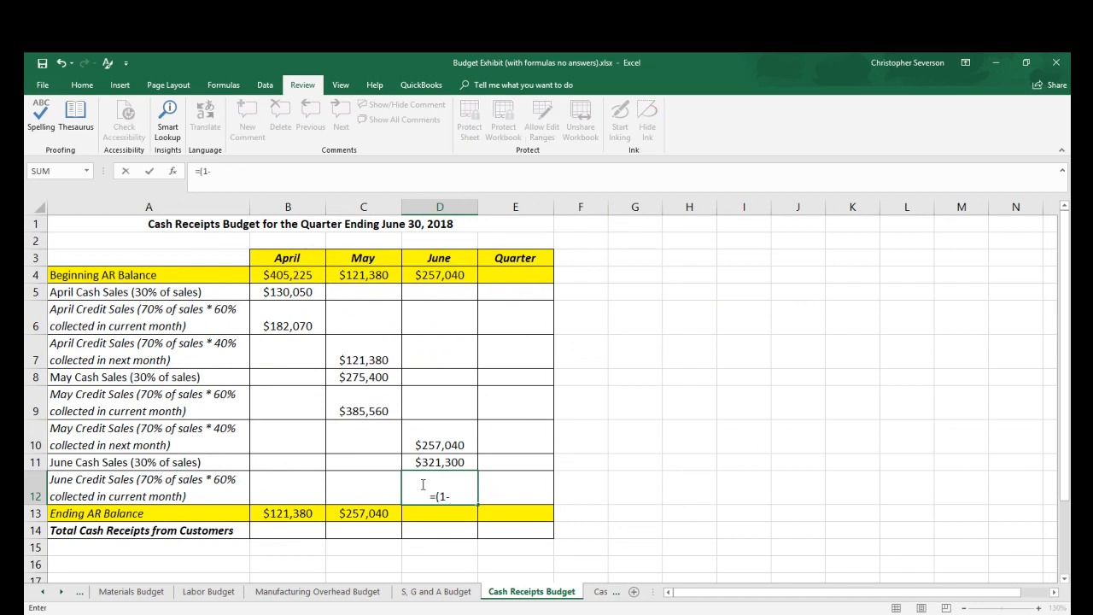
click(42, 591)
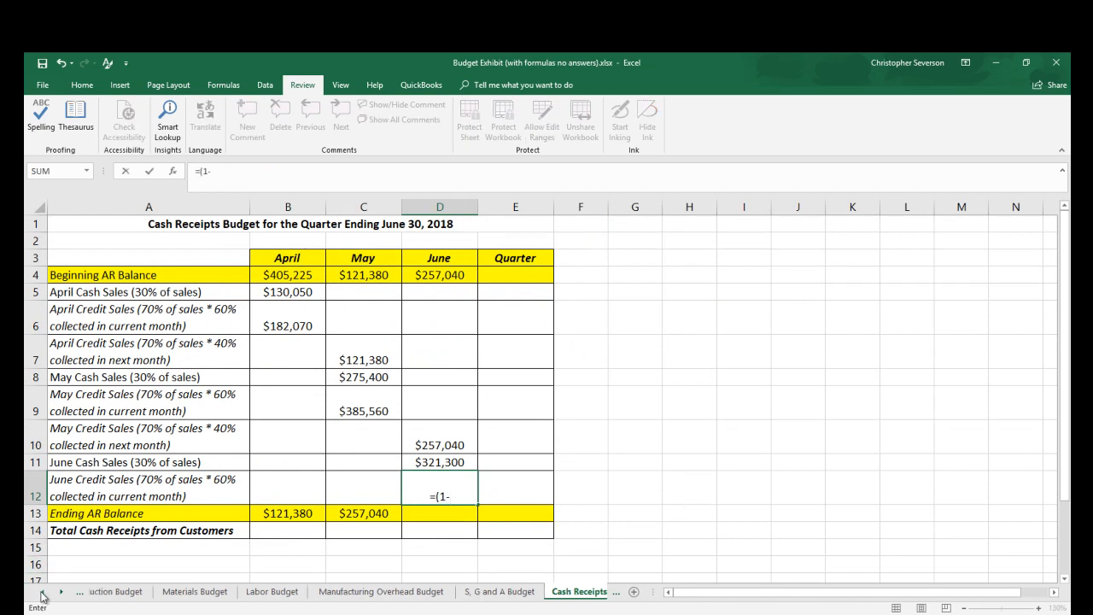
click(192, 591)
click(566, 406)
text())
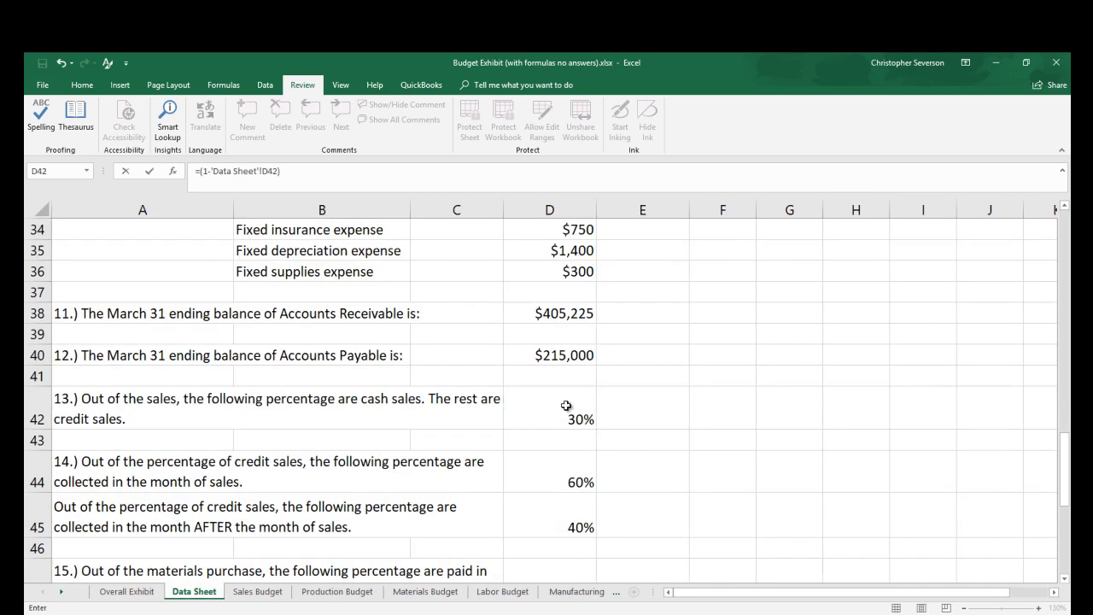
text(*)
click(582, 479)
text(*)
click(258, 592)
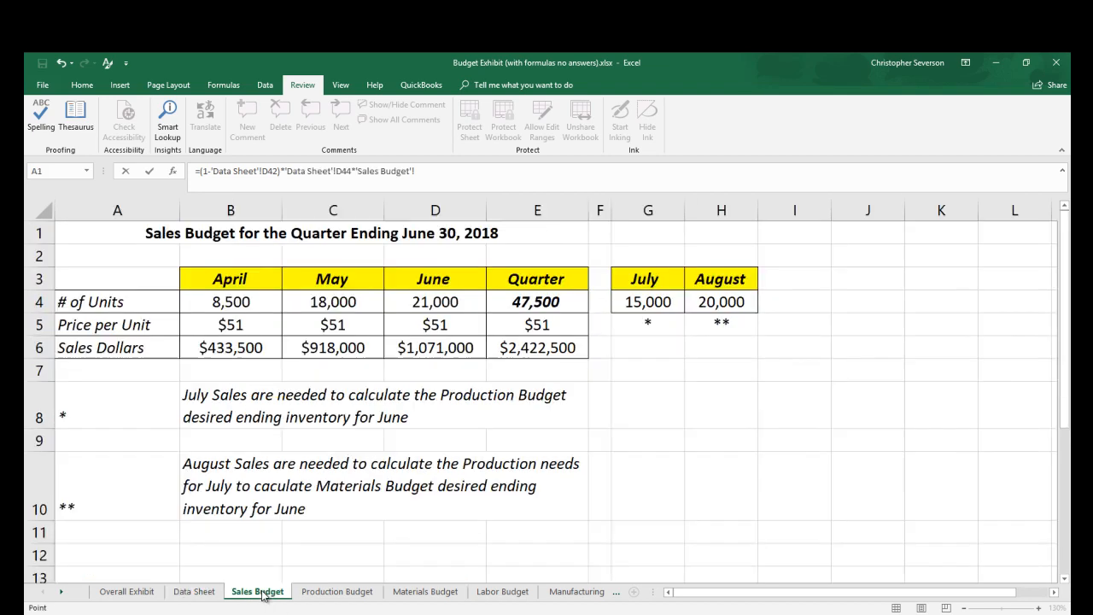
click(453, 349)
key(Escape)
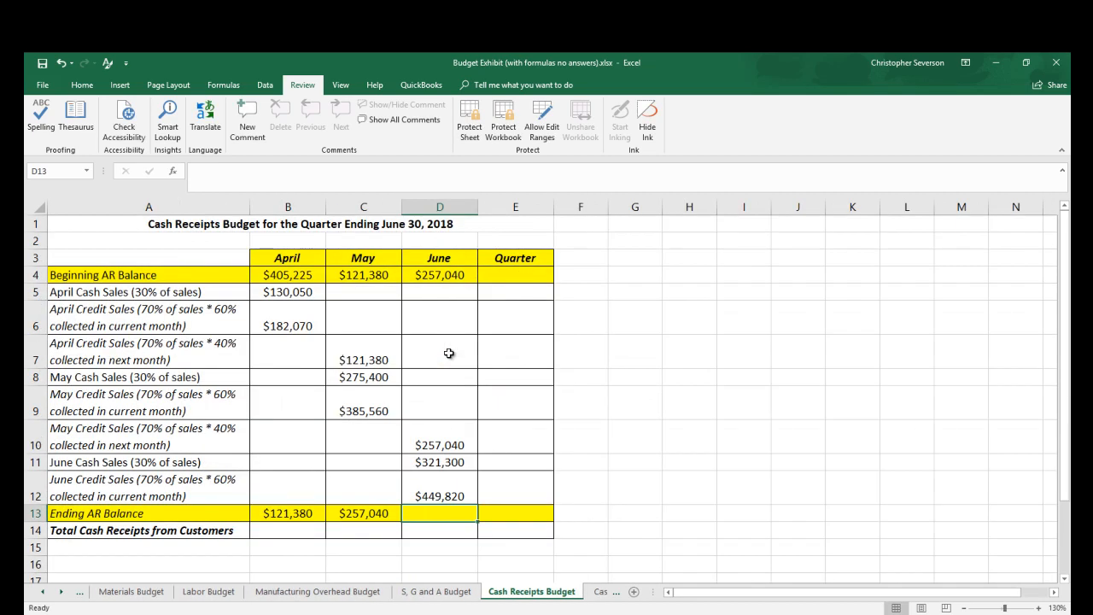
Calculate June's Ending AR Balance in D13 as (1 − Data Sheet D42) × Data Sheet D45 × June's Sales Dollars on the Sales Budget.
drag(442, 450, 443, 487)
click(434, 510)
text(=(1-)
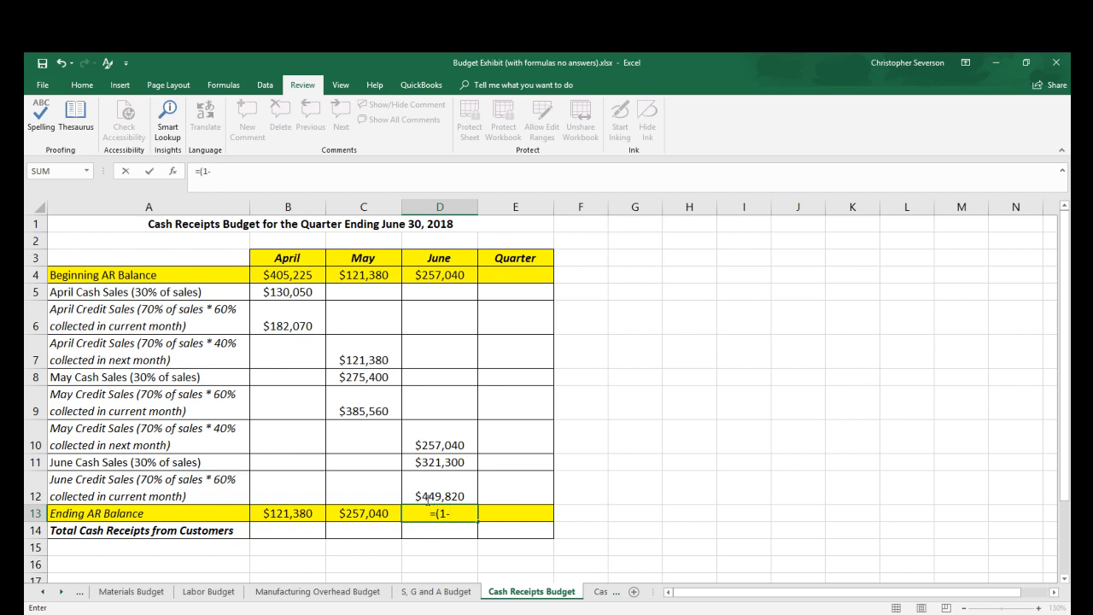
click(43, 592)
click(43, 591)
text((1-)
click(192, 591)
click(562, 419)
text())
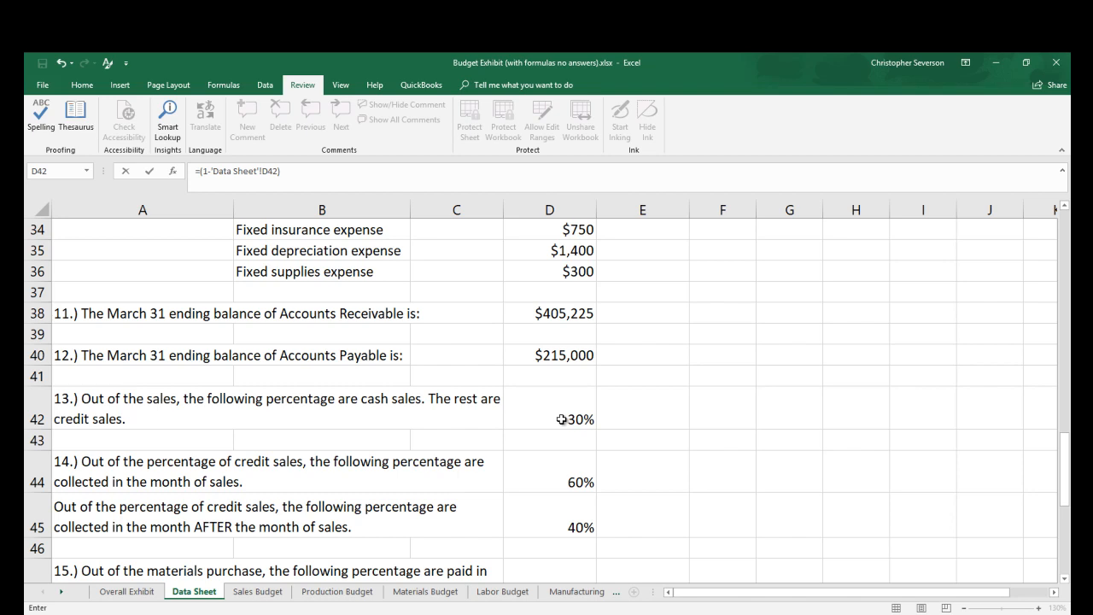
text(*)
click(583, 523)
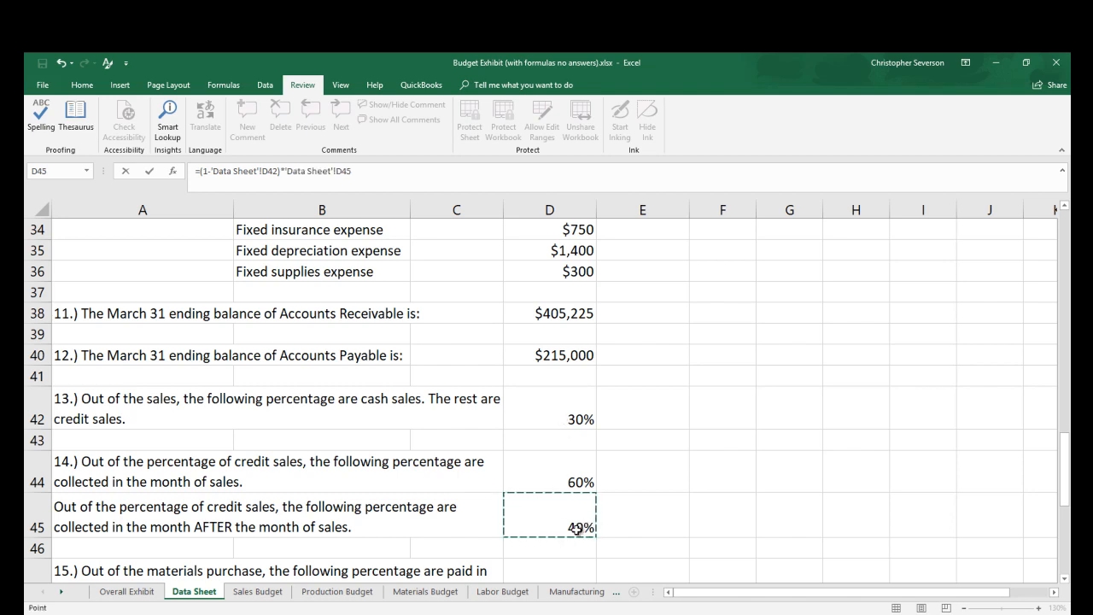
text(*)
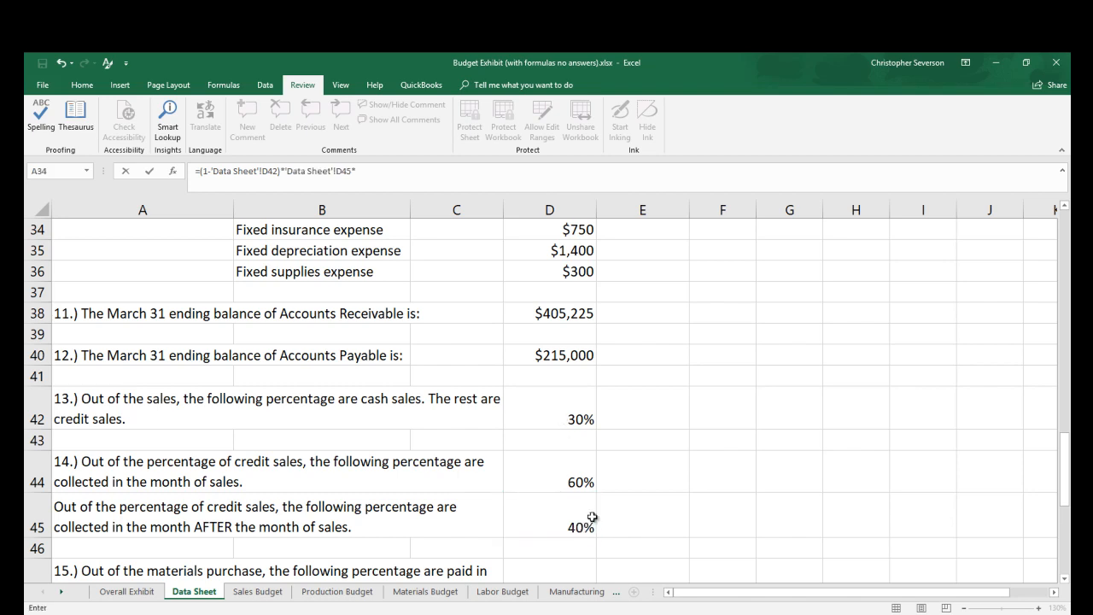
click(257, 591)
click(448, 348)
key(Return)
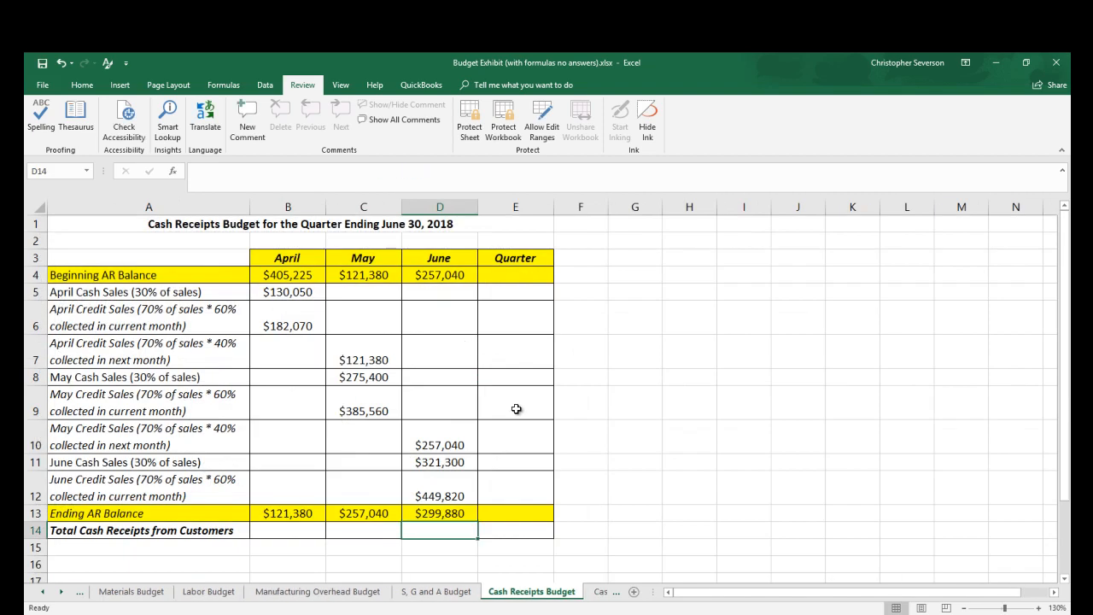
Link the Quarter's Ending AR Balance in E13 to June's Ending AR Balance in D13.
click(495, 511)
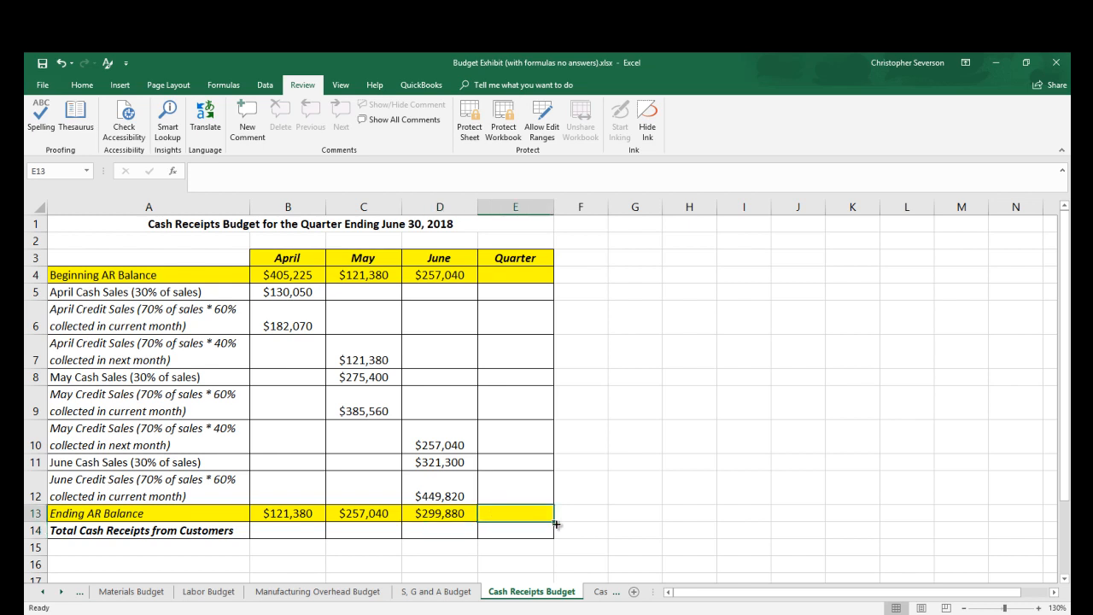
text(=)
key(Left)
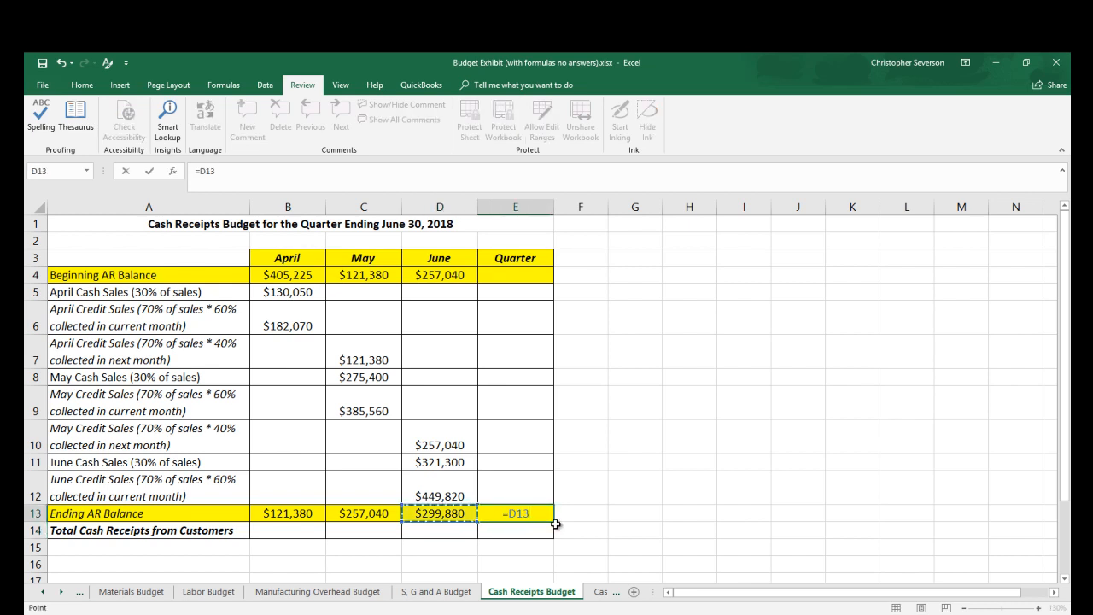
key(Return)
Link the Quarter's Beginning AR Balance in E4 to April's Beginning AR Balance in B4.
key(Up)
key(Up)
key(Up)
key(Up)
key(Up)
key(Up)
key(Up)
key(Up)
key(Up)
key(Up)
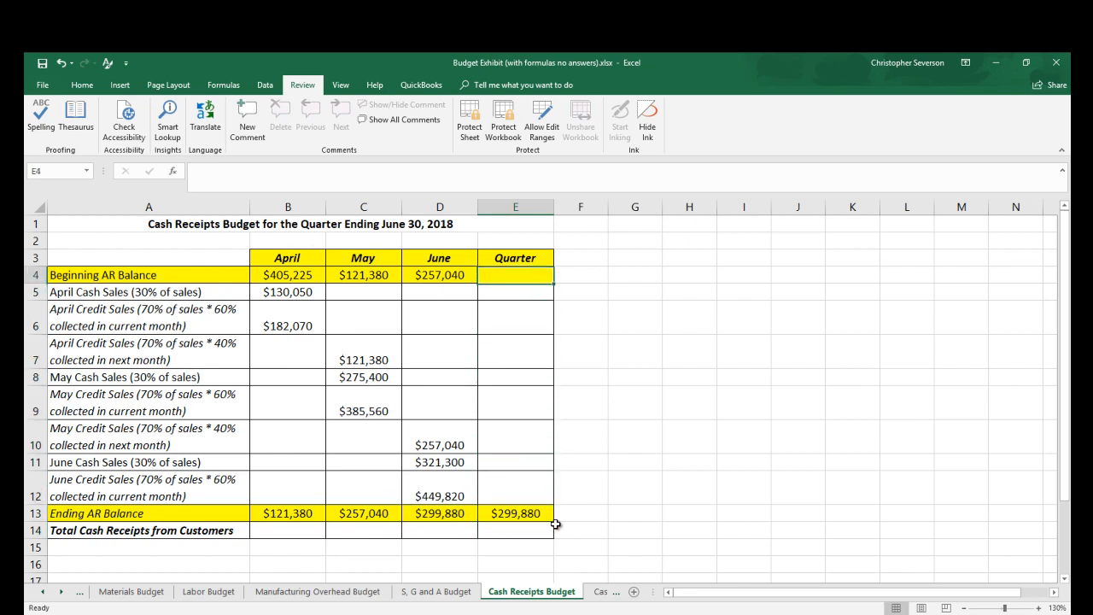
text(=)
key(Left)
key(Left)
key(Left)
key(Left)
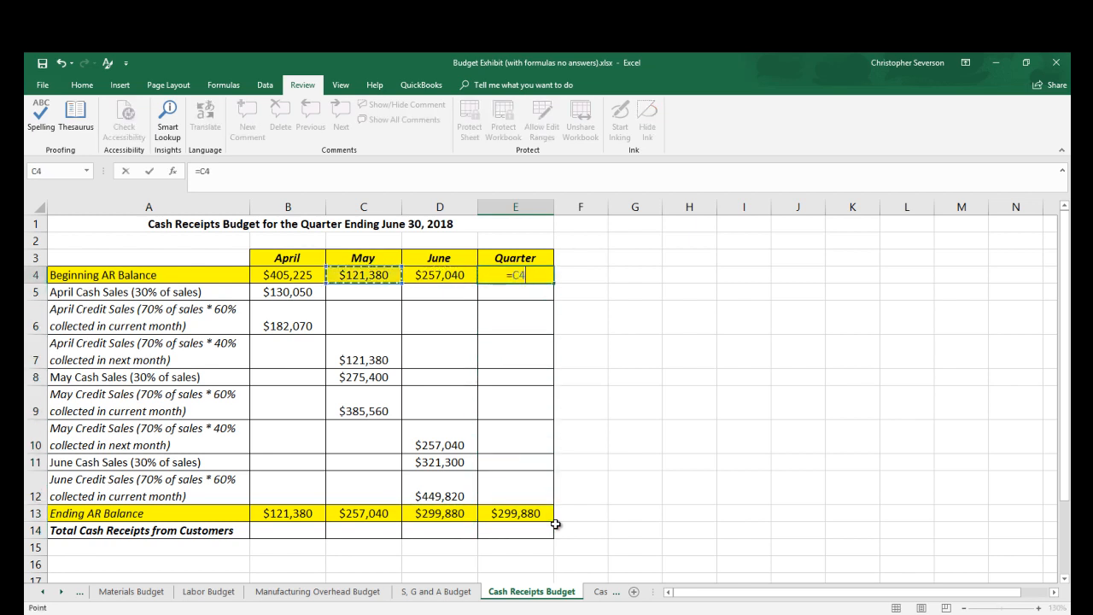
key(Right)
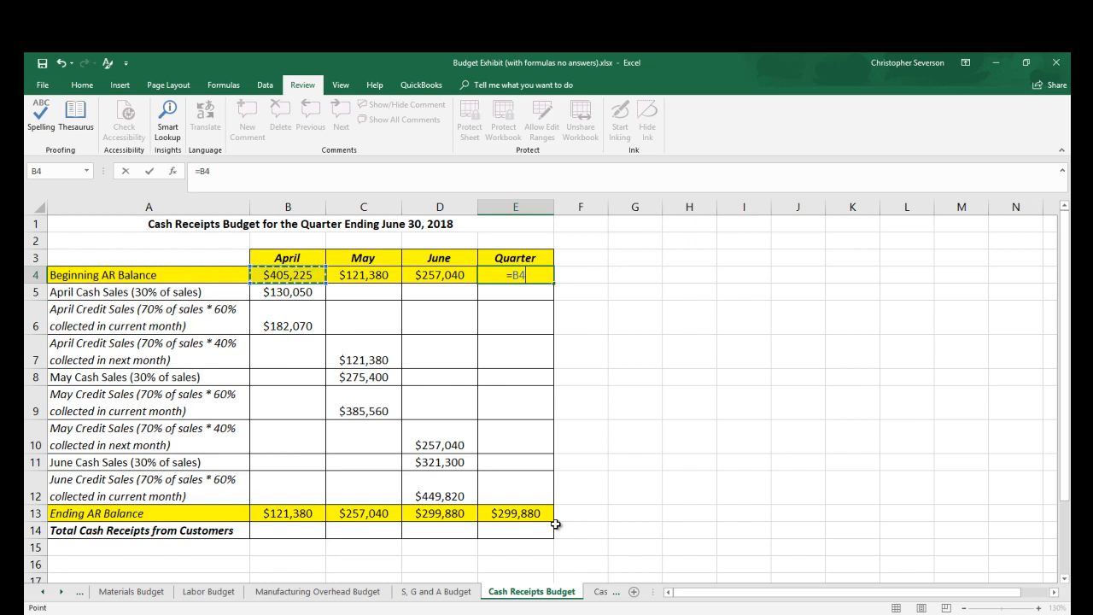
key(Return)
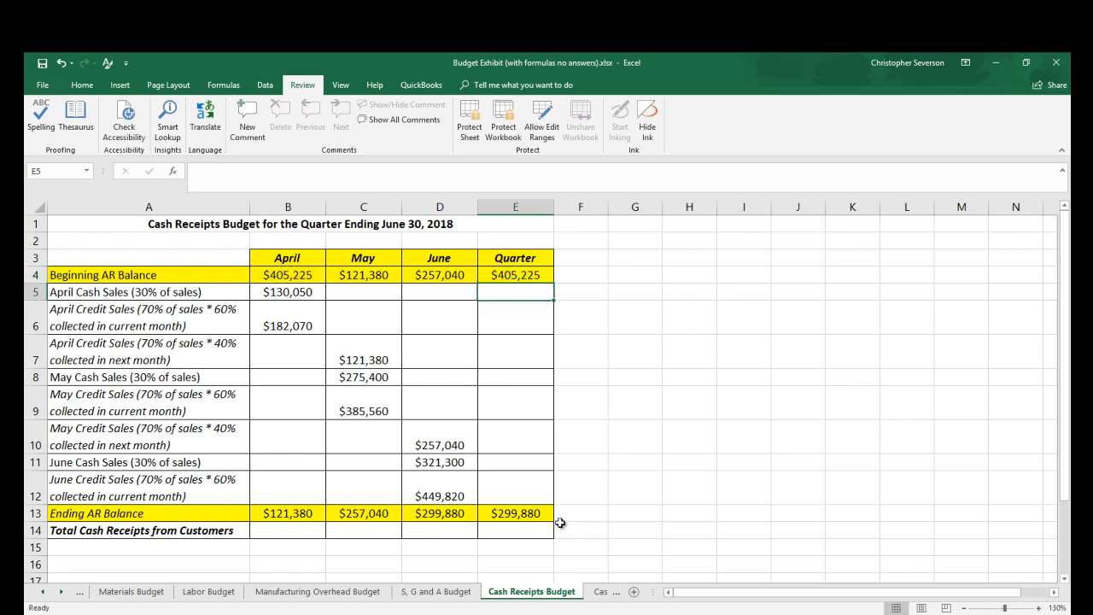
Calculate April's Total Cash Receipts from Customers in B14 by adding B4, B5 and B6.
click(273, 530)
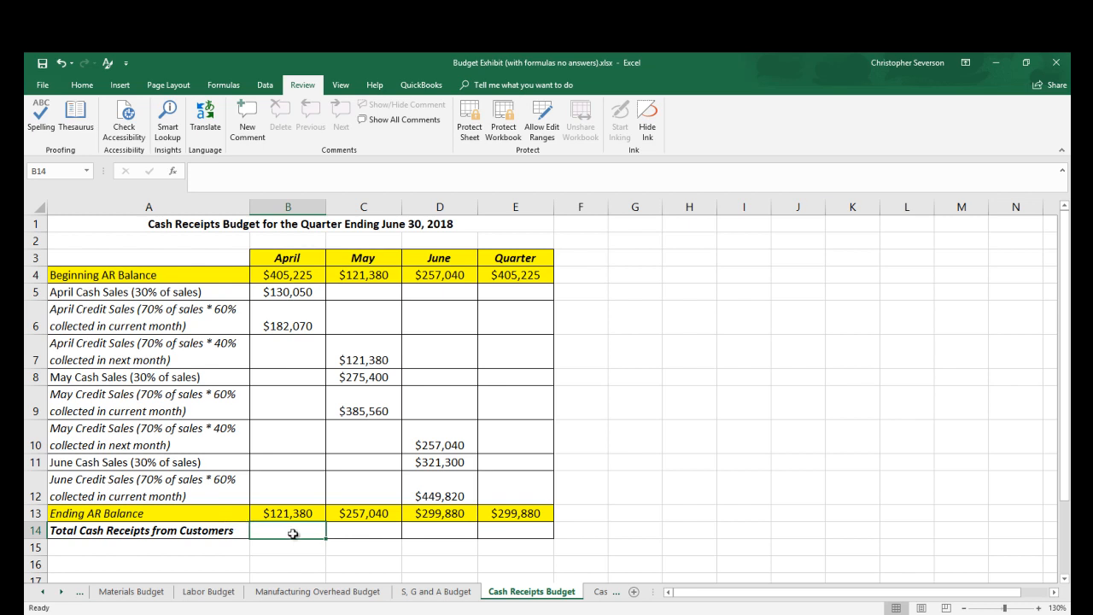
text(=)
key(Up)
key(Up)
key(Up)
key(Up)
key(Up)
key(Up)
key(Up)
key(Up)
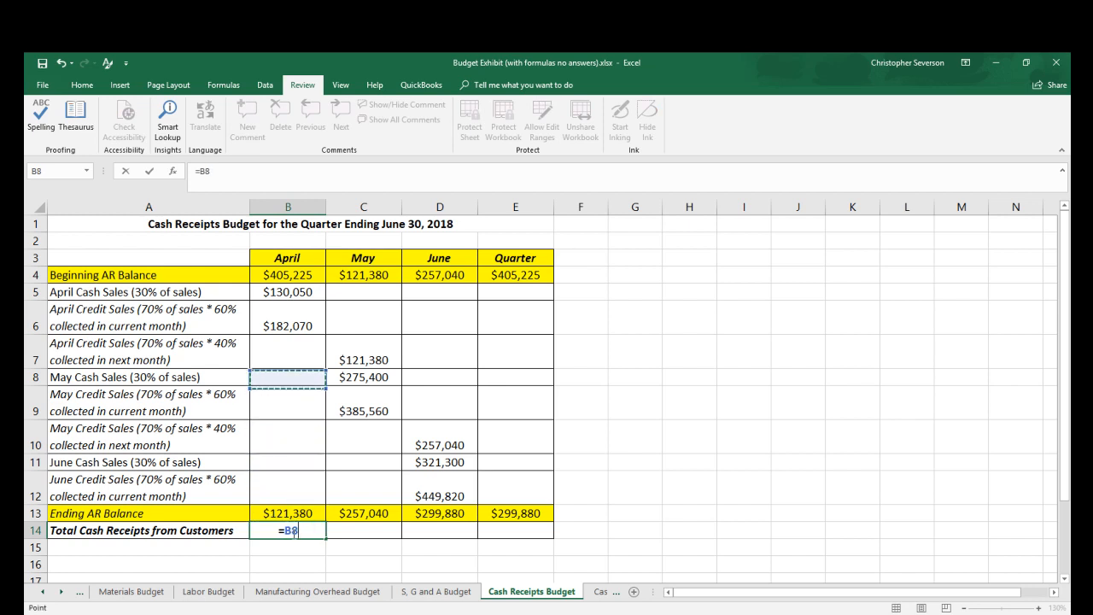
key(Up)
key(Up)
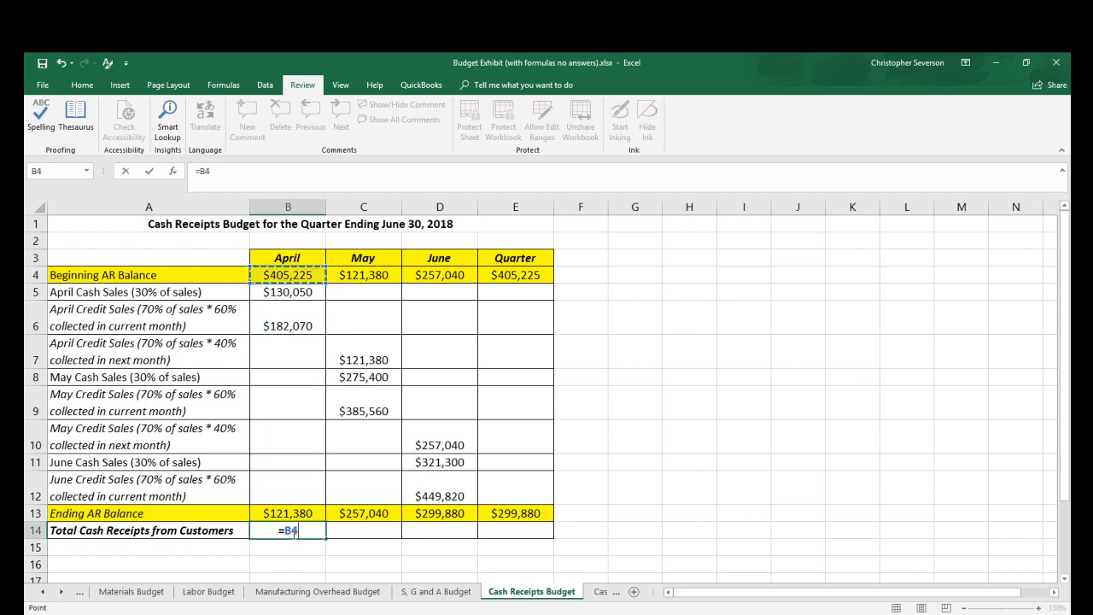
text(+)
key(Up)
key(Up)
key(Up)
key(Up)
key(Up)
key(Up)
key(Up)
key(Up)
key(Up)
key(Up)
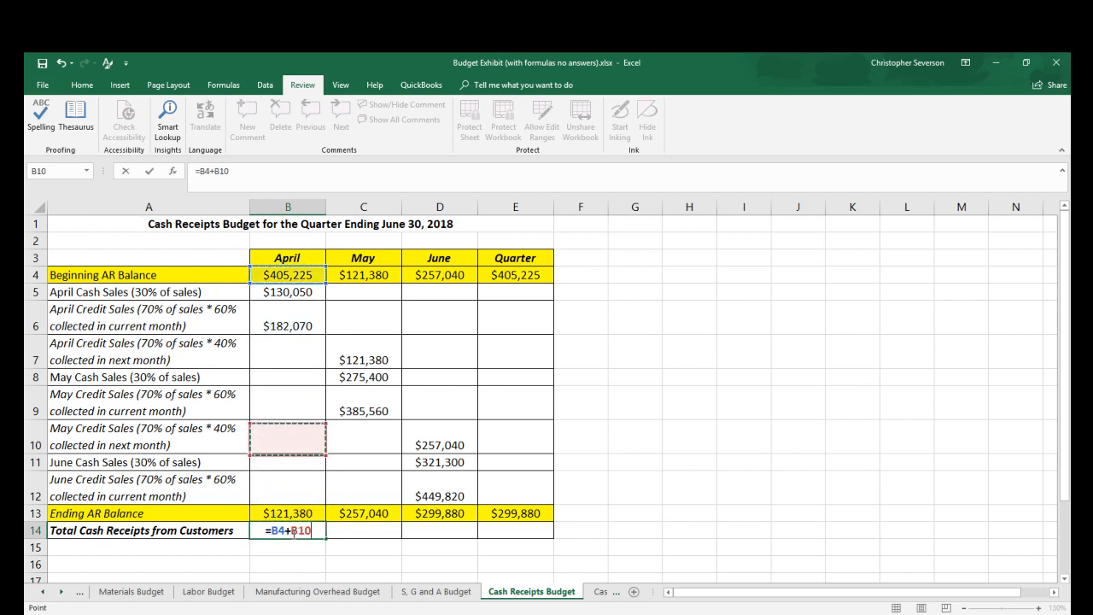
key(Down)
text(+)
key(Up)
key(Up)
key(Up)
key(Up)
key(Up)
key(Up)
key(Up)
key(Up)
key(Up)
key(Down)
key(Return)
Calculate May's Total Cash Receipts from Customers in C14 as the sum of C7:C9.
key(Up)
key(Right)
text(=)
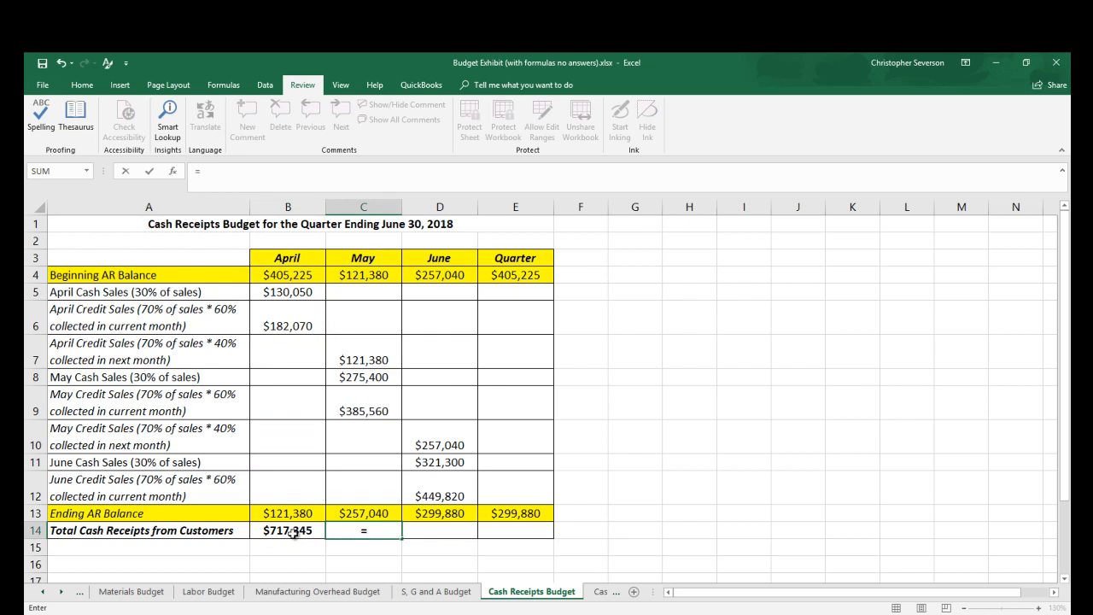
text(sum()
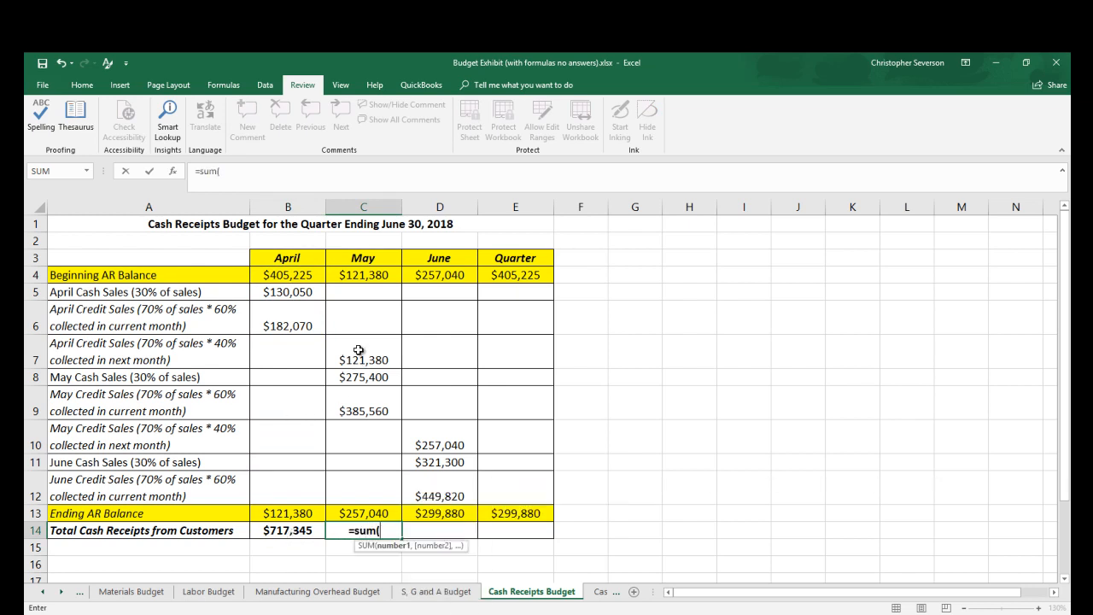
drag(359, 354, 361, 403)
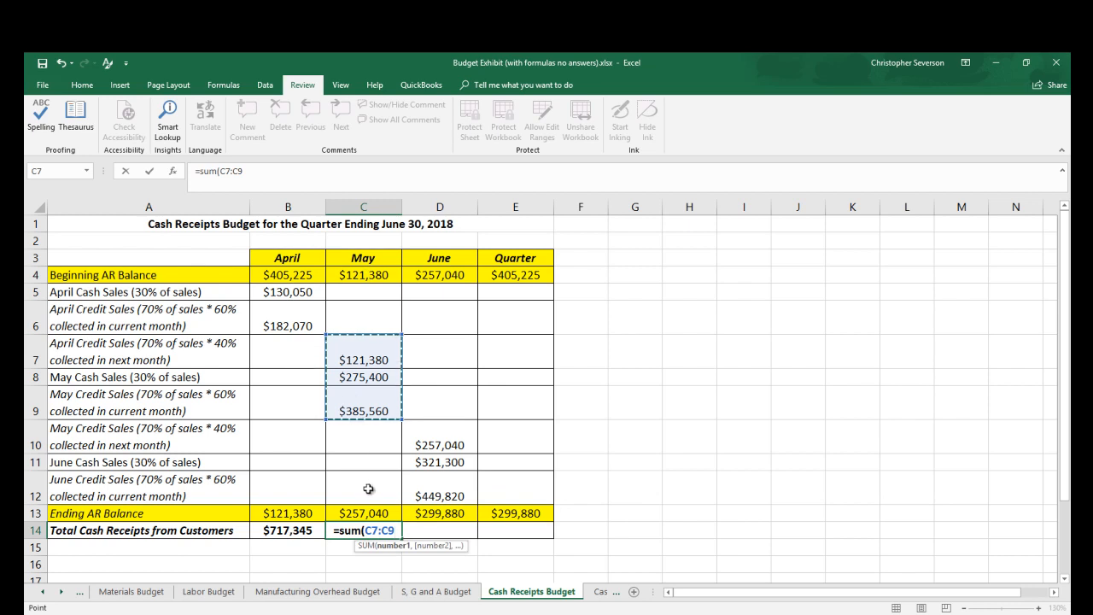
text())
key(Tab)
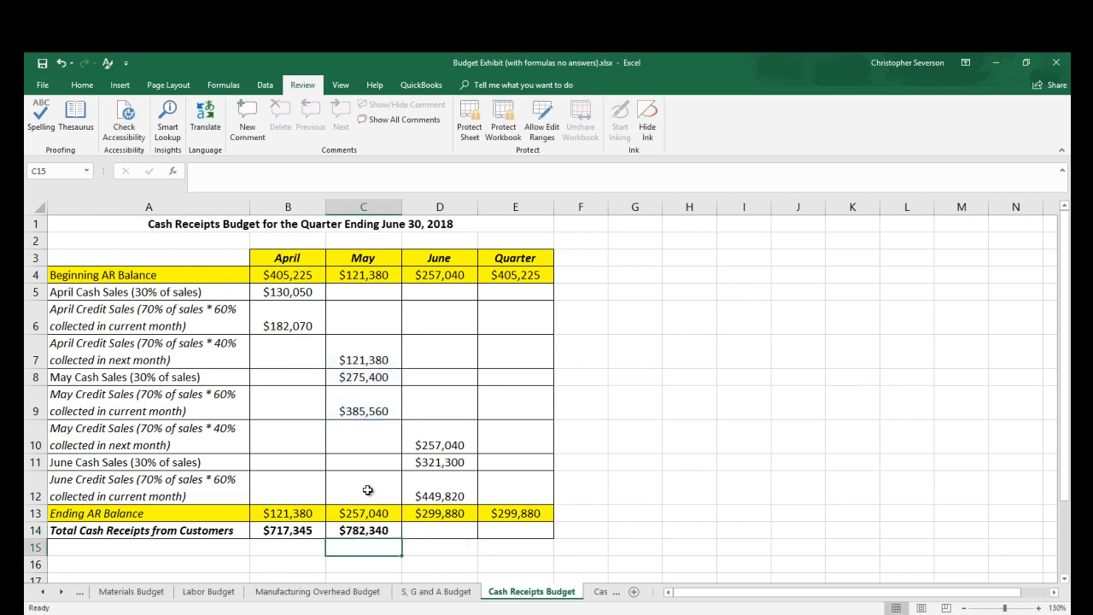
Calculate June's Total Cash Receipts from Customers in D14 as the sum of D10:D12.
text(=sum()
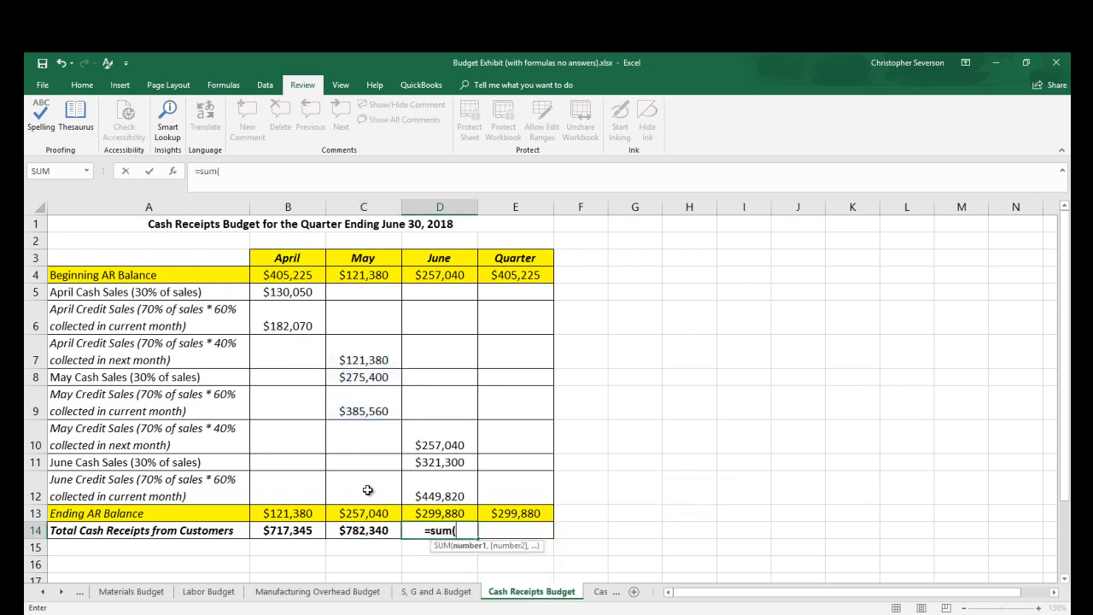
drag(418, 433, 442, 495)
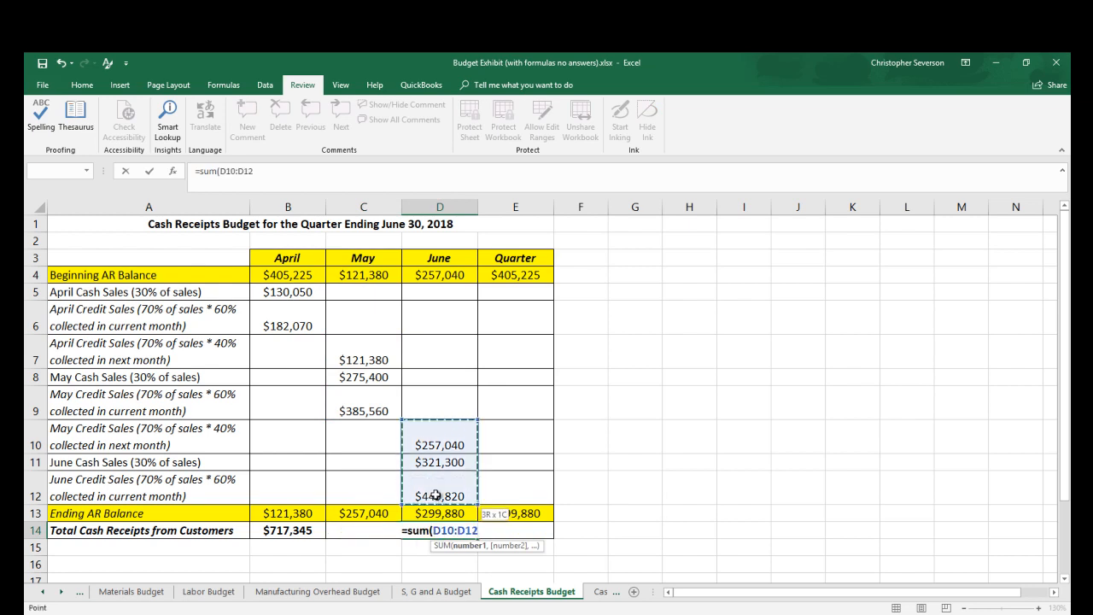
text())
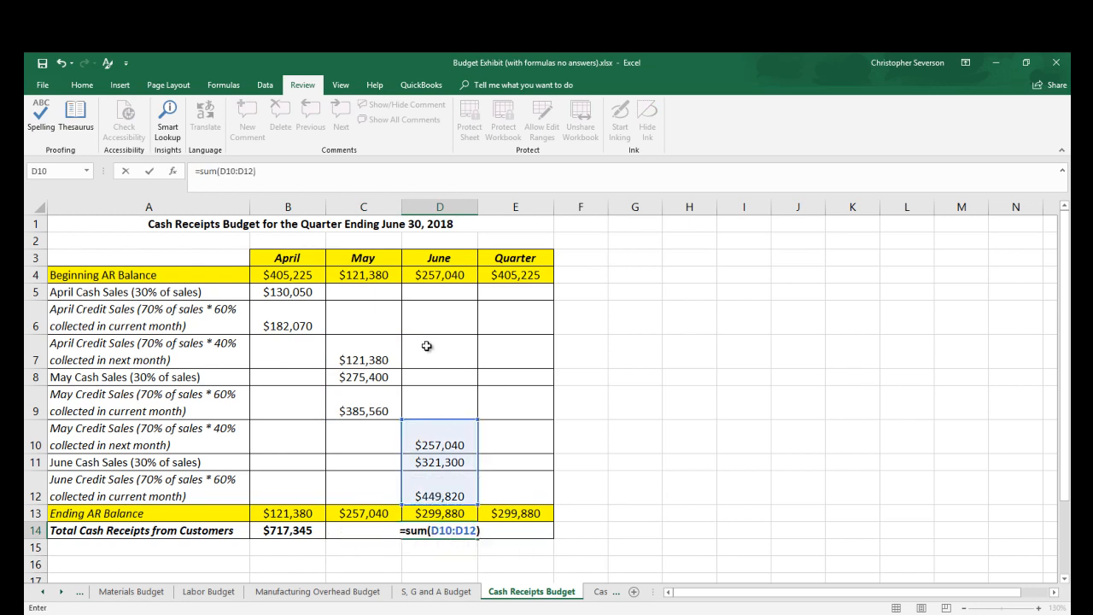
key(Return)
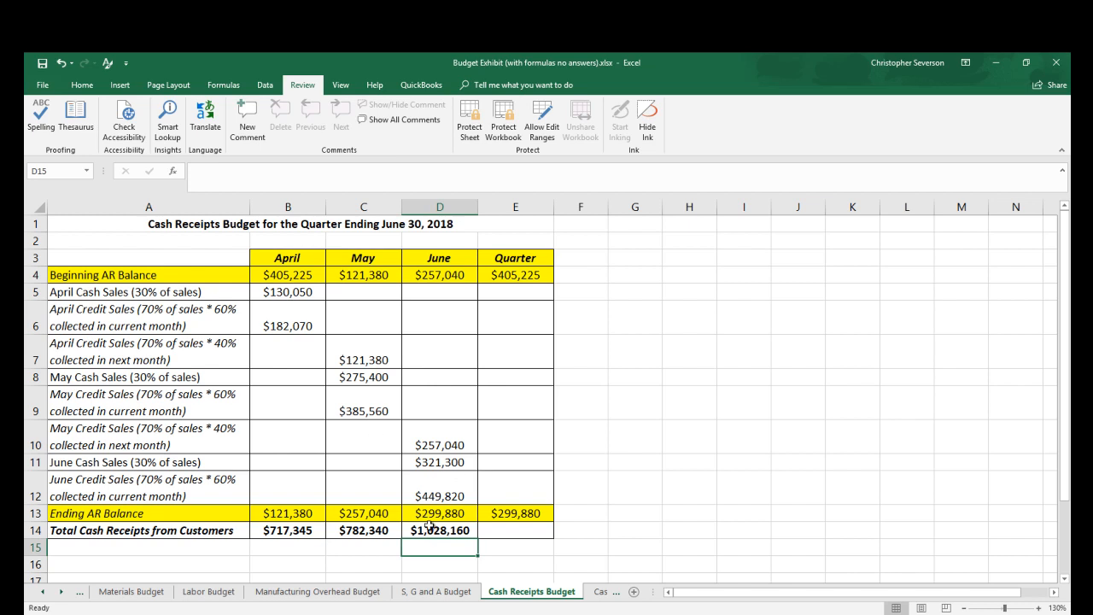
Calculate the Quarter's Total Cash Receipts from Customers in E14 as the sum of B14:D14.
click(515, 533)
text(=sum()
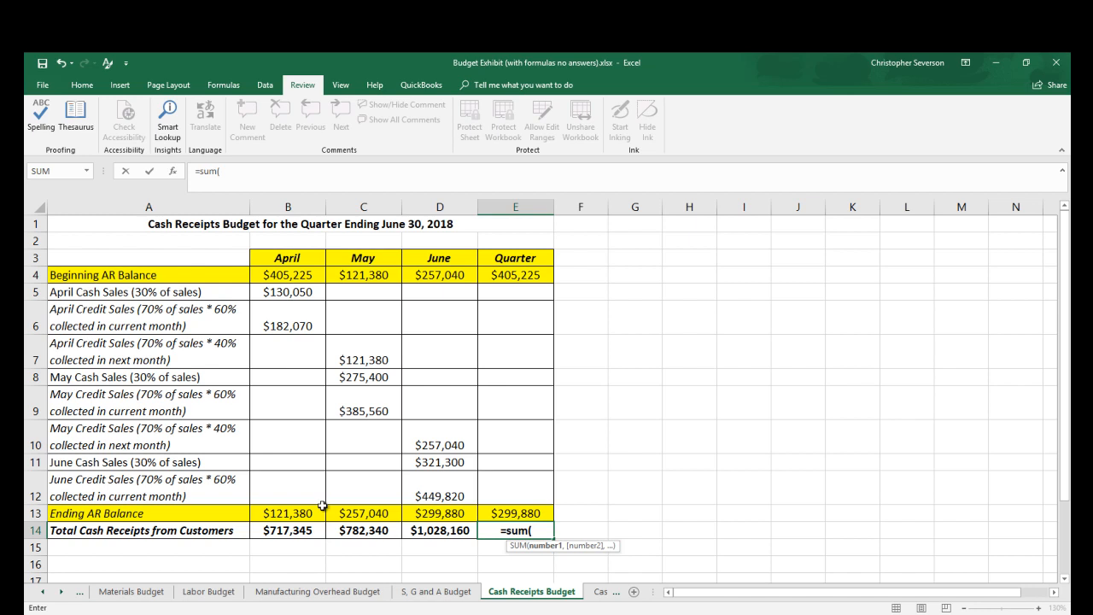
drag(287, 531, 449, 532)
text())
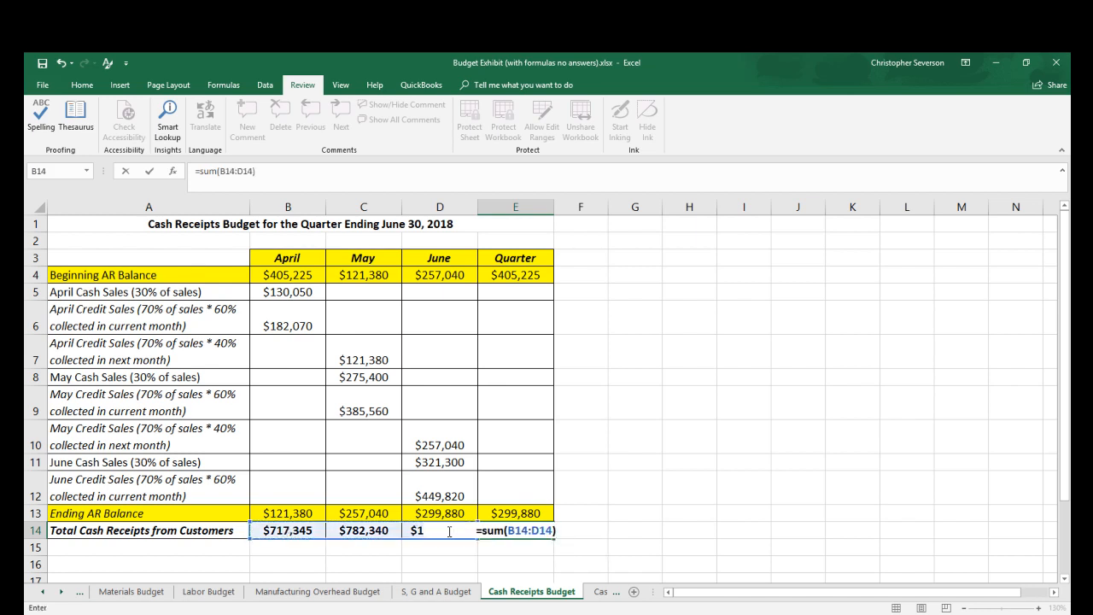
key(Return)
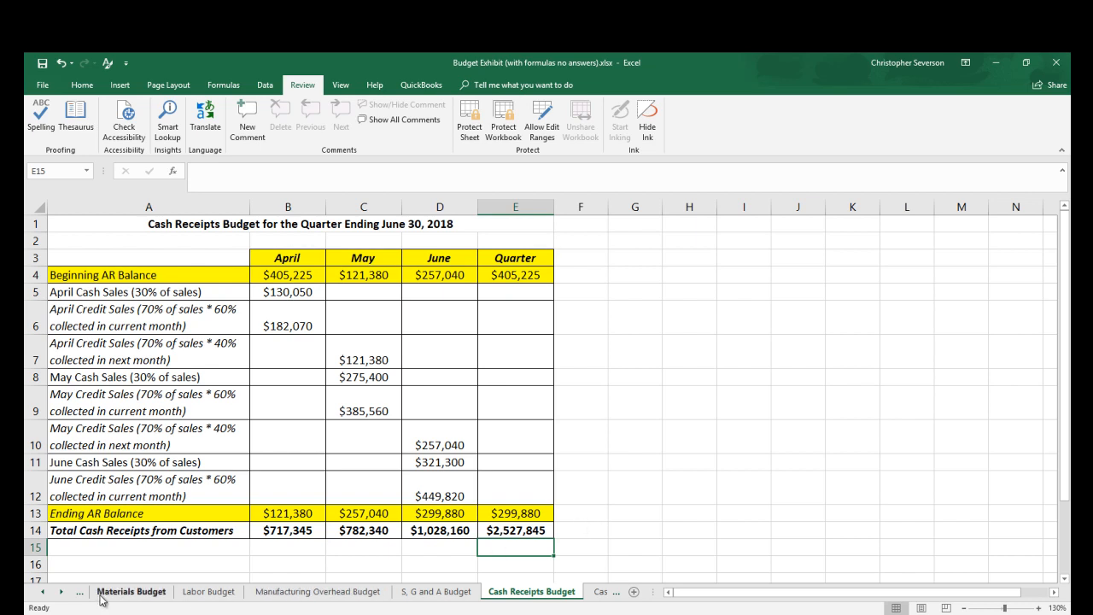
Open the Cash Disbursements Budget sheet and select April's Beginning AP Balance cell, B4.
click(61, 591)
click(61, 591)
click(61, 590)
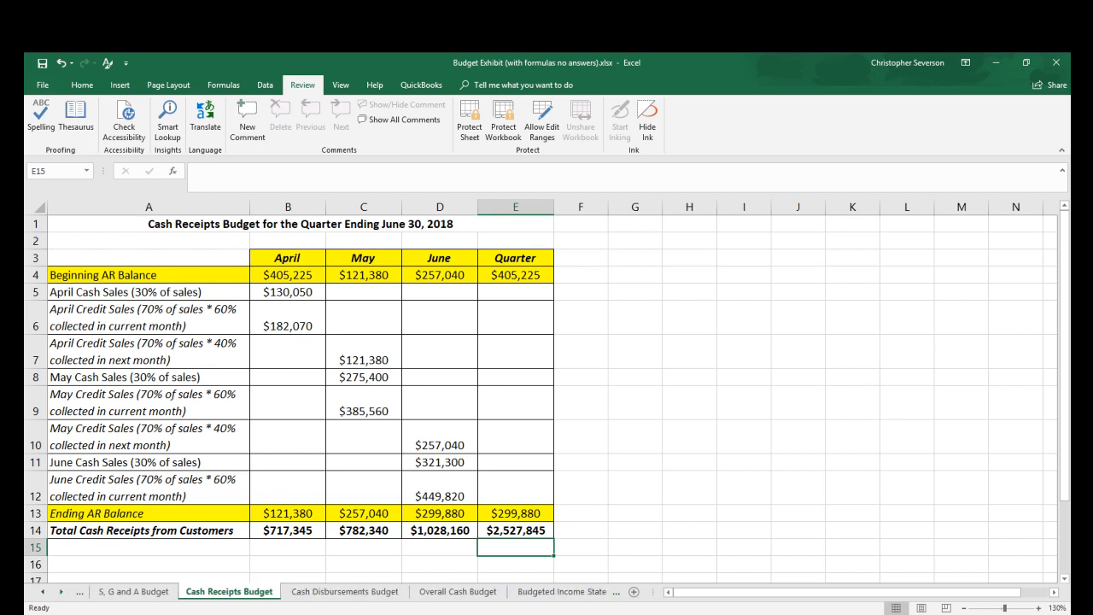
key(ctrl+Page_Down)
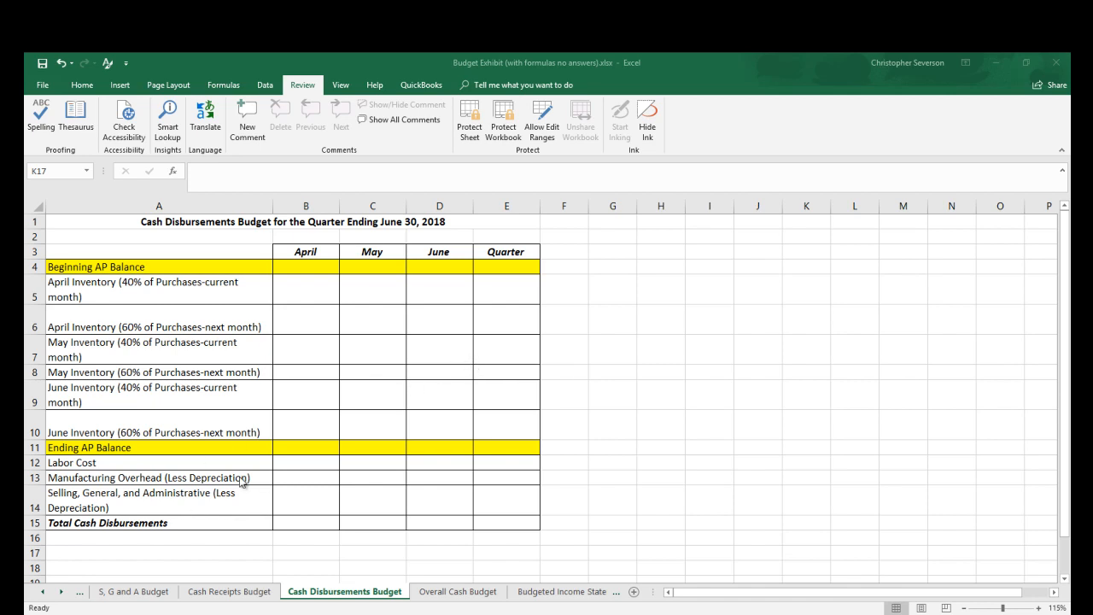
click(313, 269)
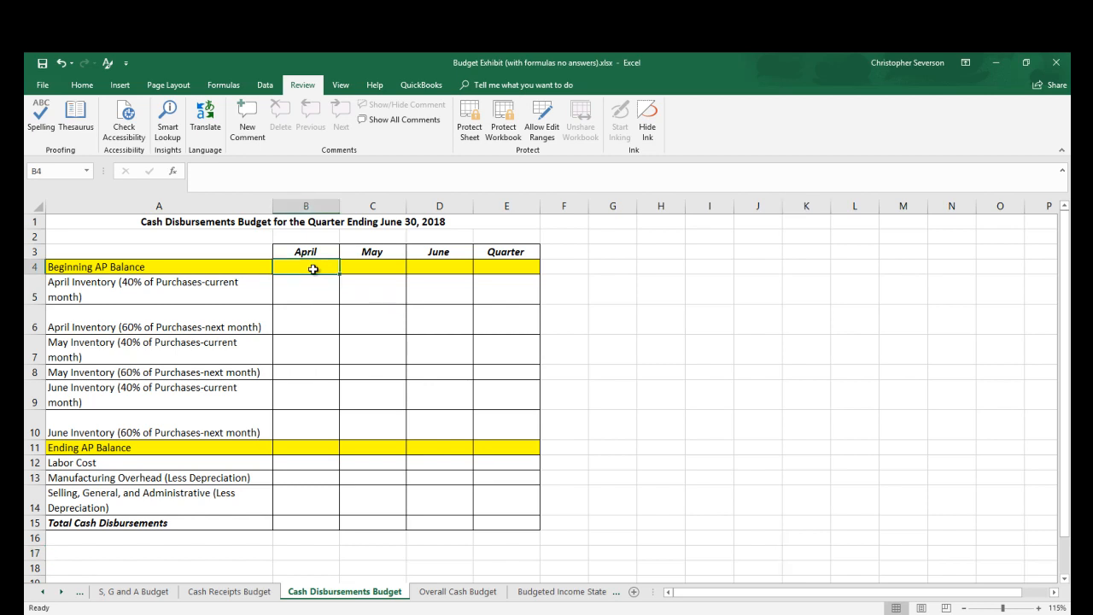
Review the materials purchase payment percentages in D47:D48 on the Data Sheet.
click(43, 591)
click(43, 590)
click(201, 596)
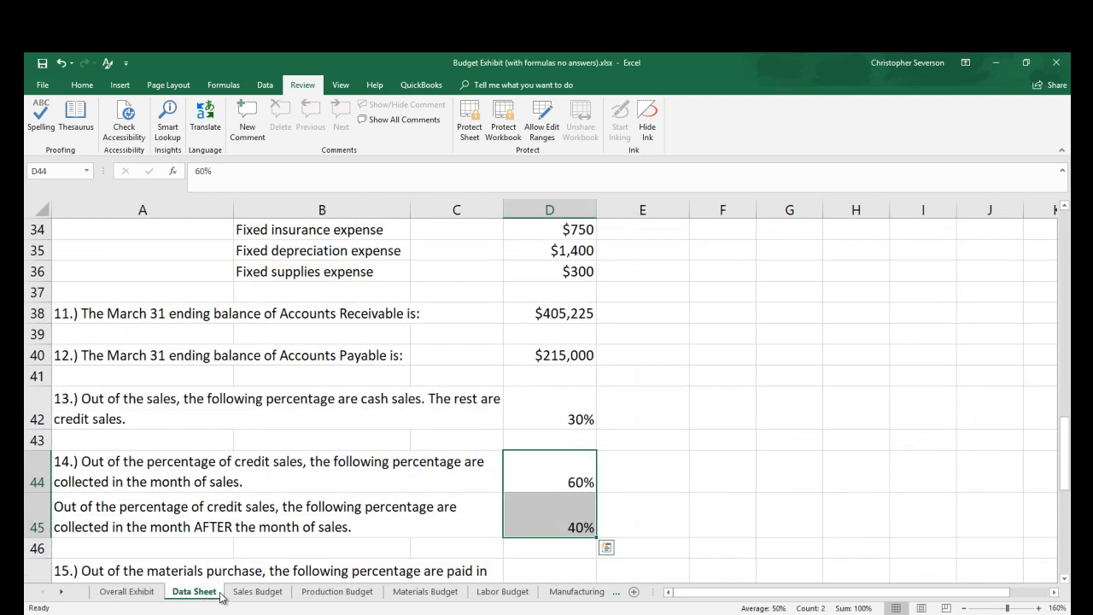
scroll(274, 450, down, 1)
scroll(274, 450, down, 1)
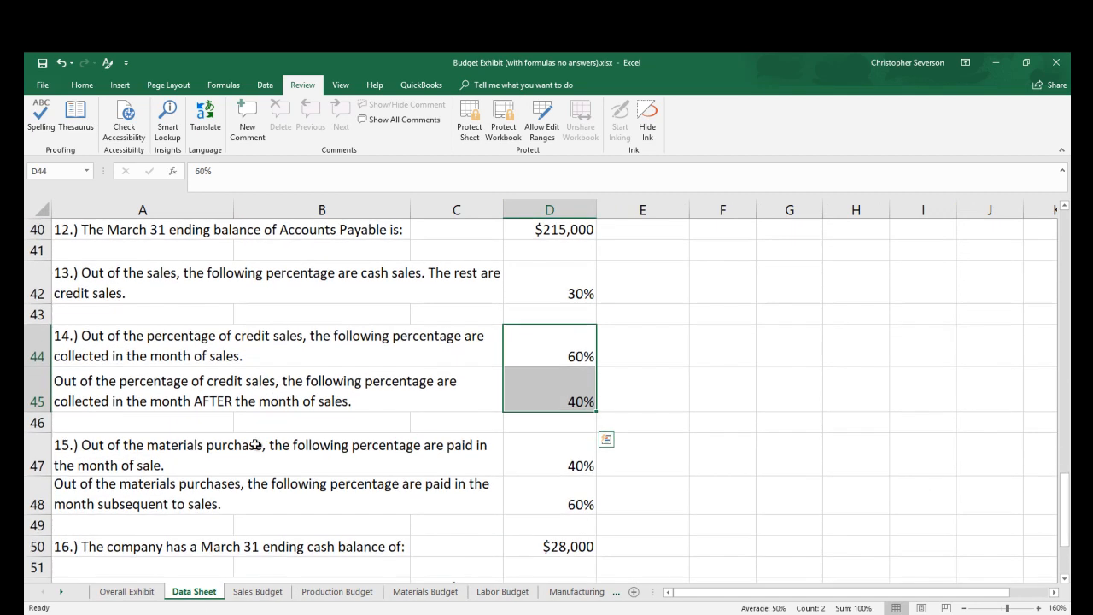
click(175, 455)
scroll(239, 461, down, 1)
scroll(239, 461, down, 2)
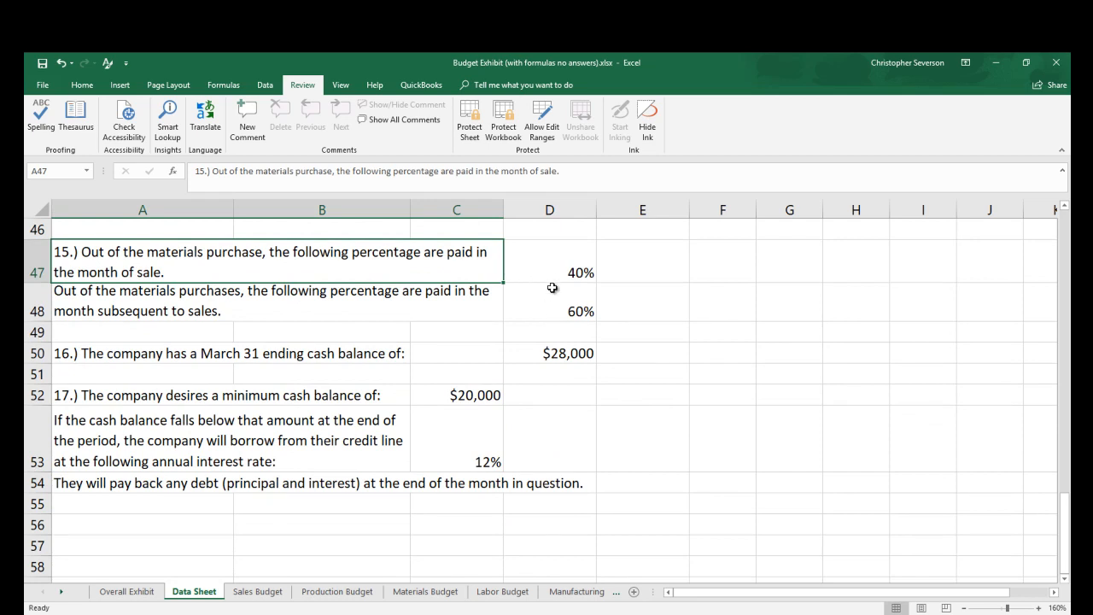
drag(550, 279, 538, 292)
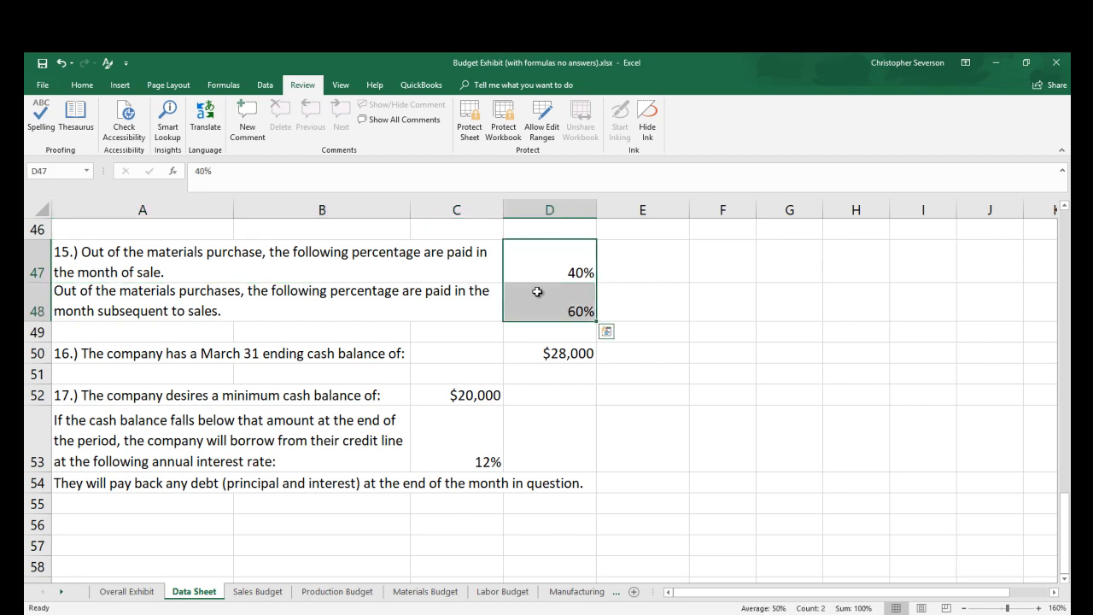
Return from the Data Sheet to the Cash Disbursements Budget sheet.
click(61, 592)
click(61, 592)
click(61, 592)
click(61, 591)
click(60, 592)
click(61, 592)
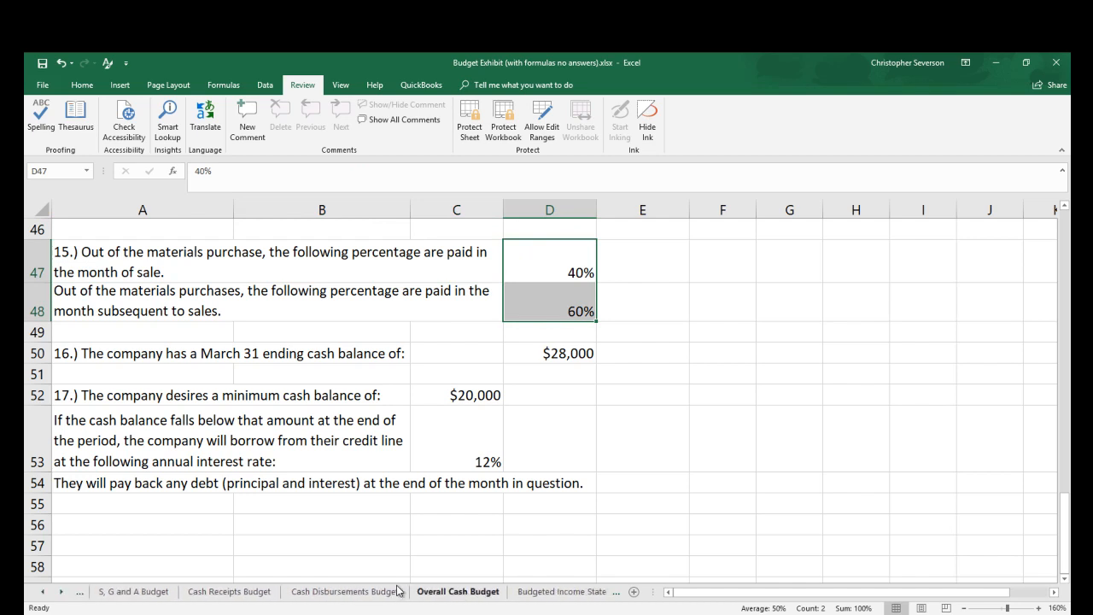
click(367, 591)
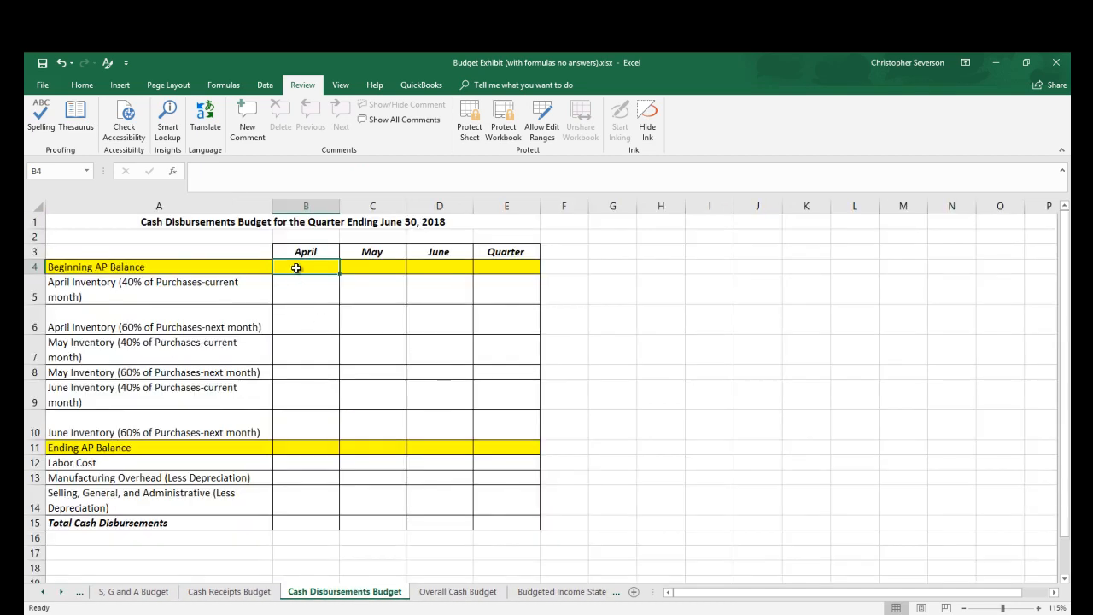
Link April's Beginning AP Balance in B4 to the March 31 Accounts Payable balance in D40 of the Data Sheet.
text(=)
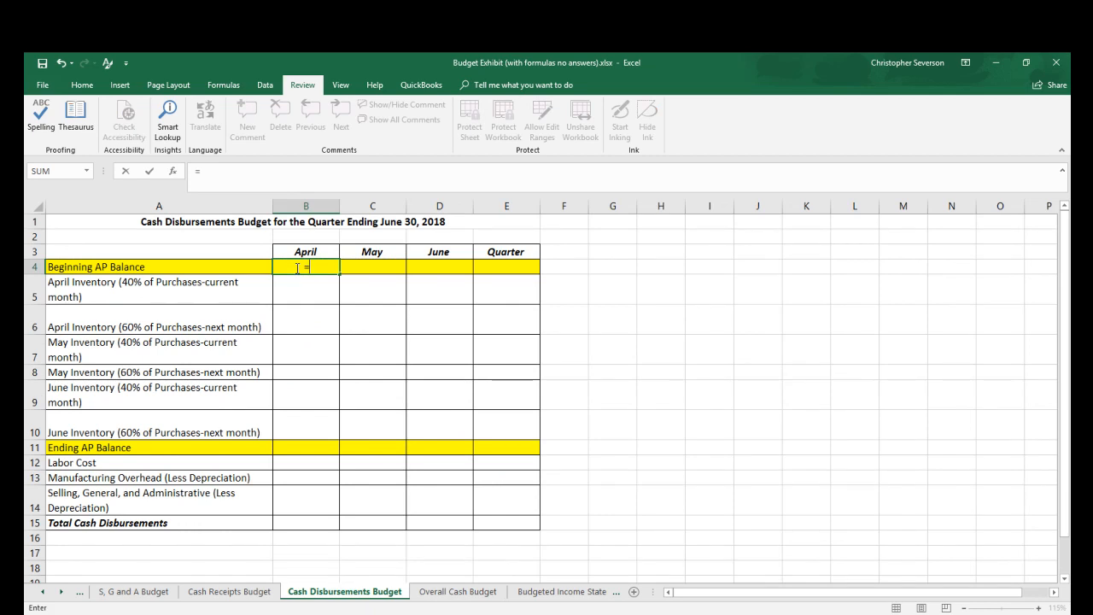
click(43, 592)
click(42, 592)
click(42, 592)
click(42, 591)
click(194, 592)
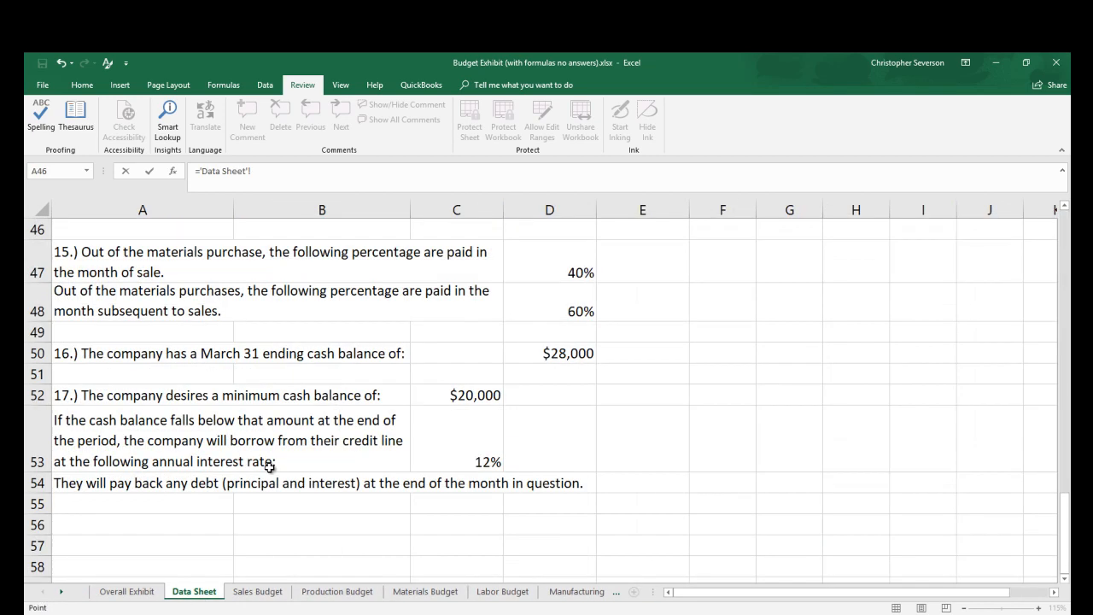
scroll(266, 427, up, 4)
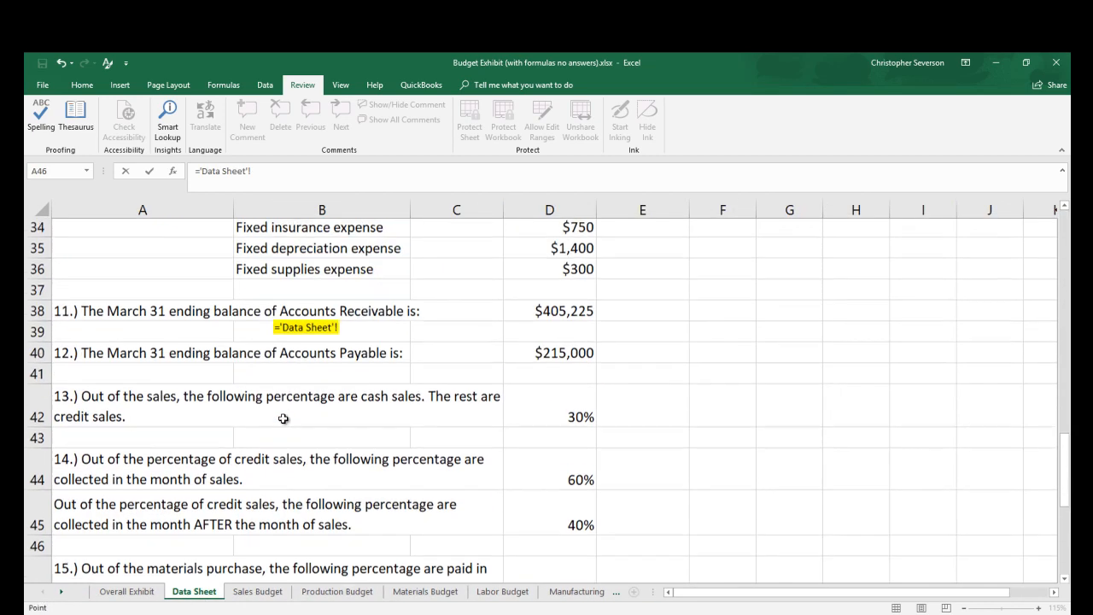
click(554, 359)
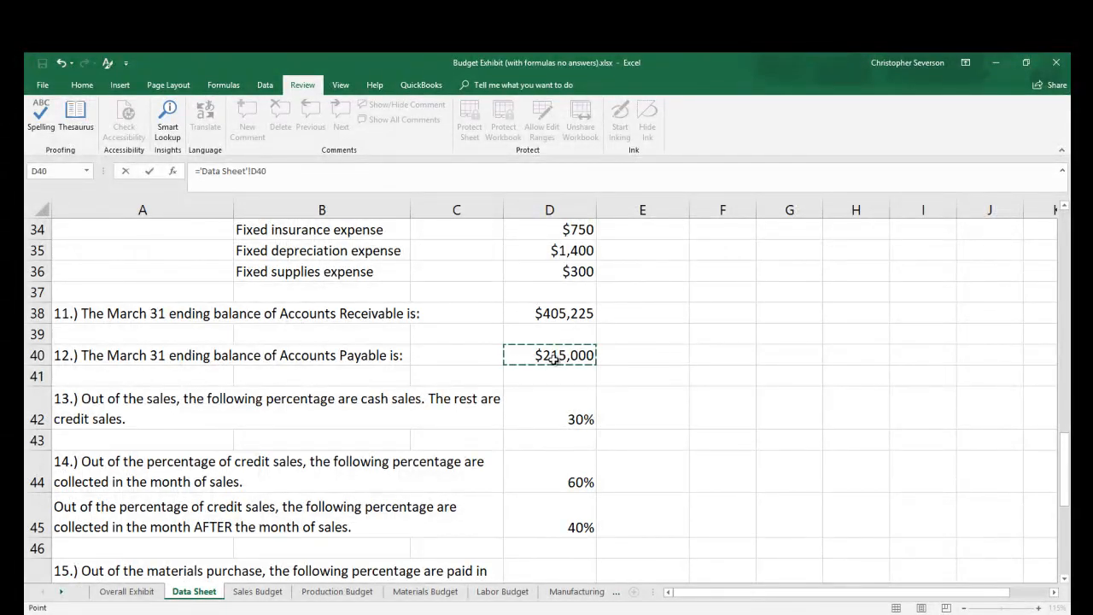
key(Return)
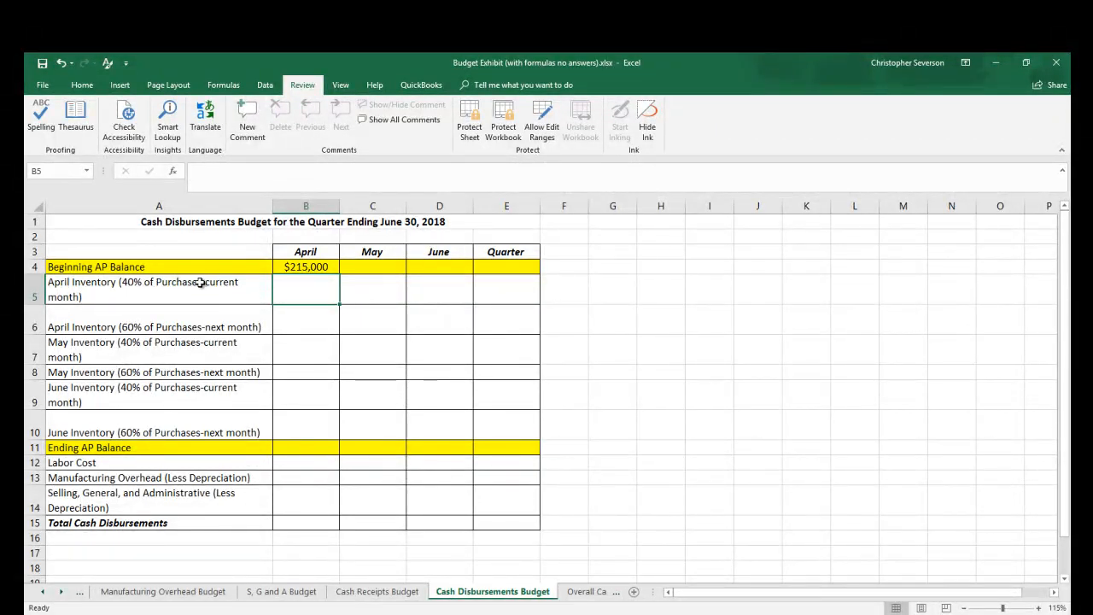
Calculate April's current-month inventory payment in B5 as Data Sheet D47 times April's Cost of Materials, Materials Budget B12.
text(=)
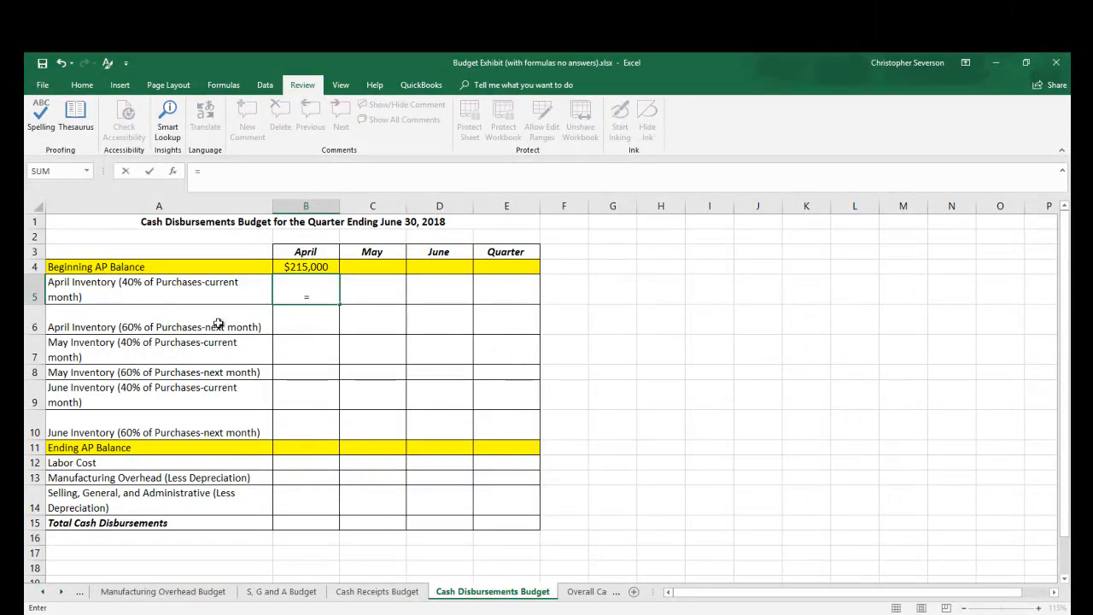
click(43, 591)
click(43, 592)
click(44, 592)
click(196, 590)
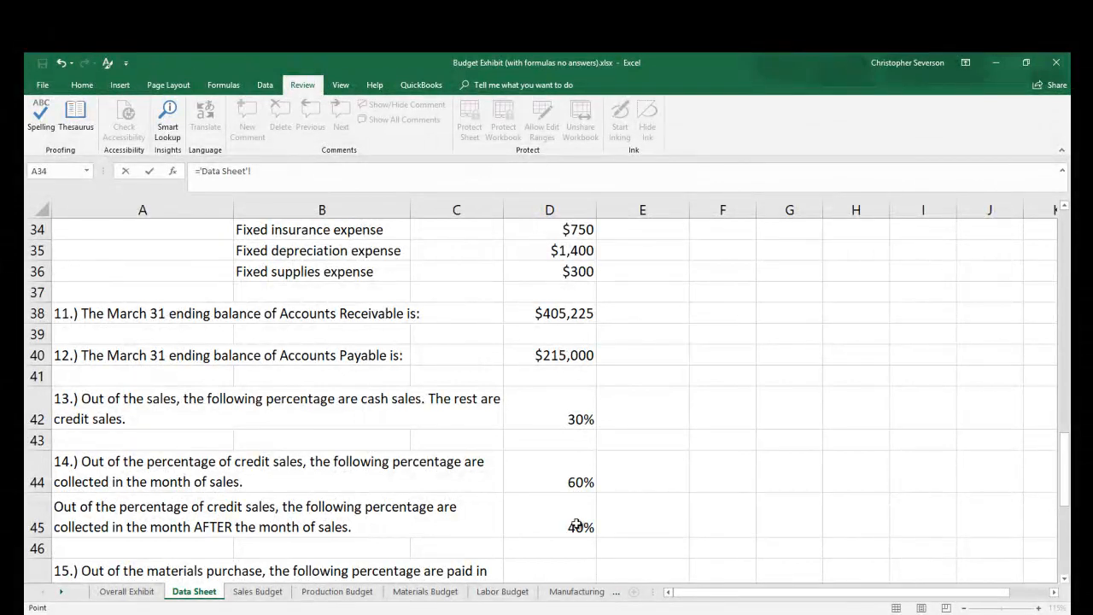
scroll(576, 526, down, 2)
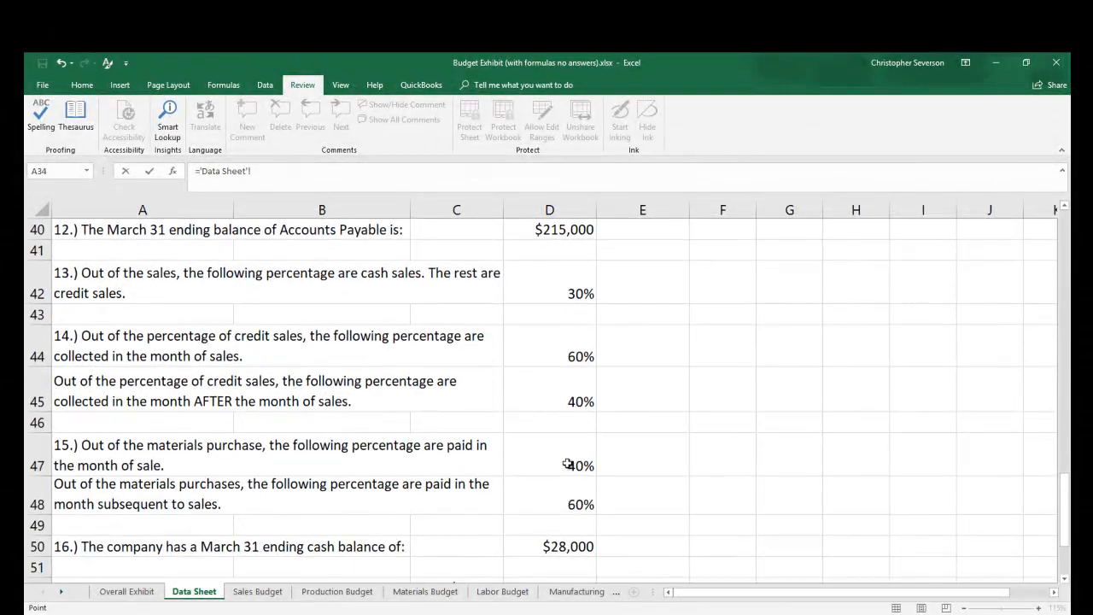
click(568, 464)
text(")
click(444, 591)
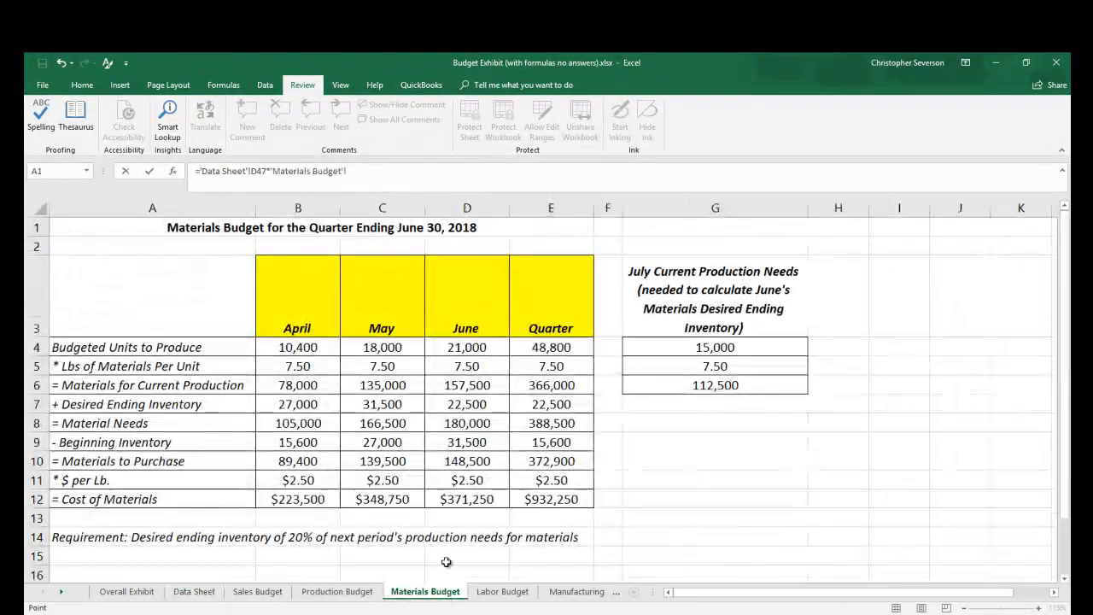
click(317, 501)
key(Return)
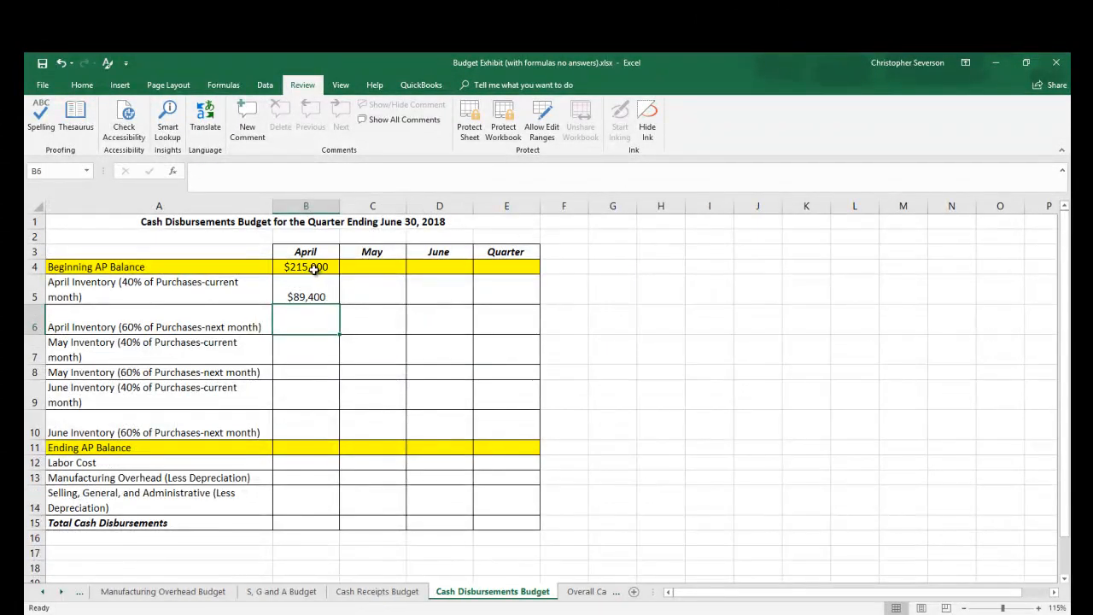
Calculate April's Ending AP Balance in B11 as Data Sheet D48 times April's Cost of Materials, Materials Budget B12.
drag(301, 267, 302, 286)
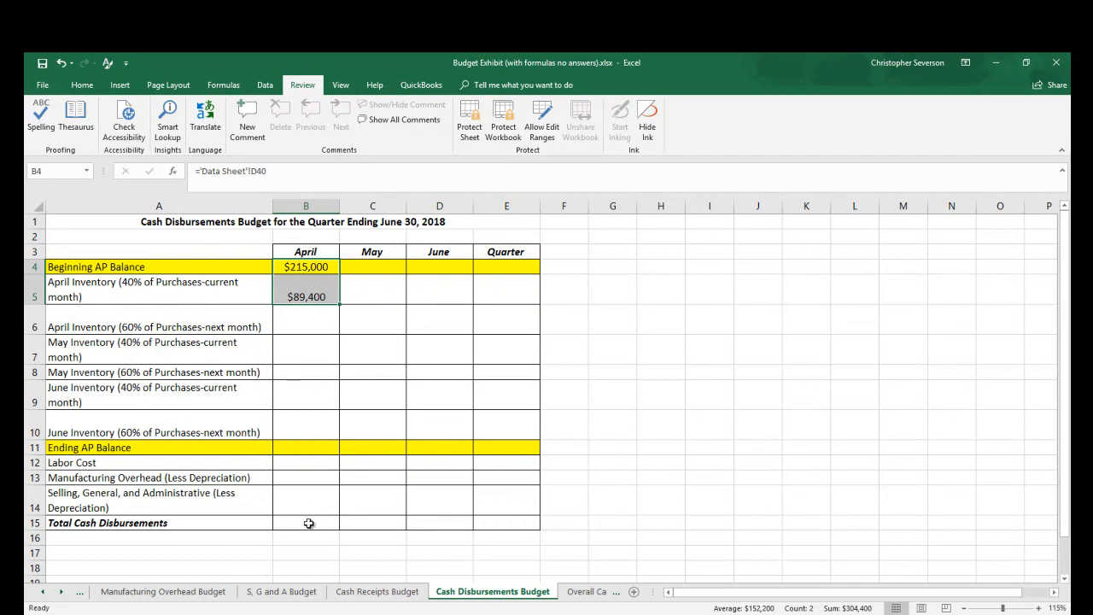
click(297, 447)
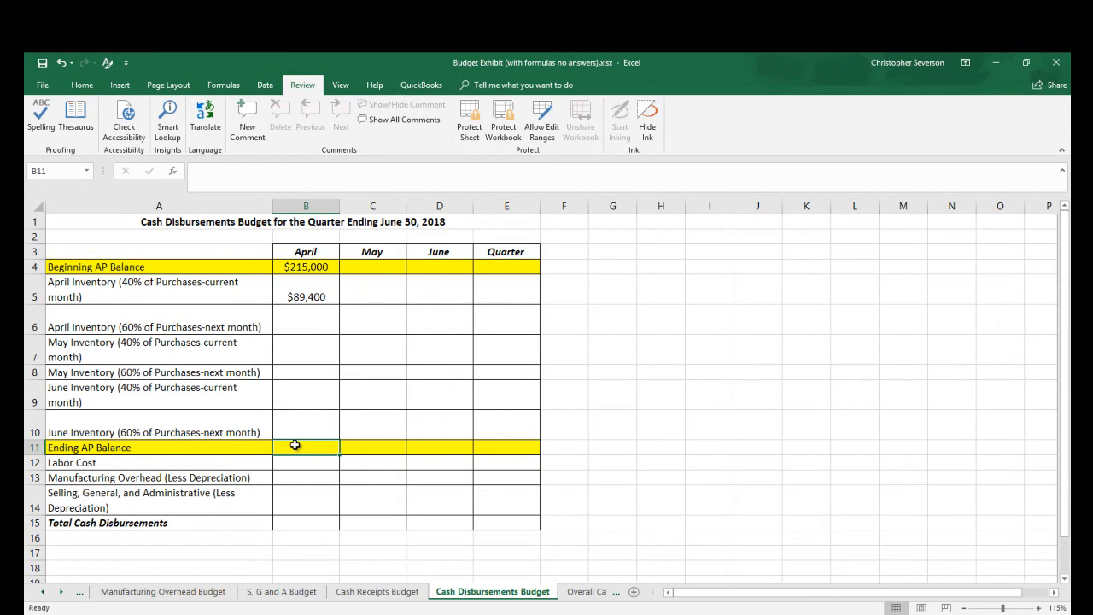
text(=)
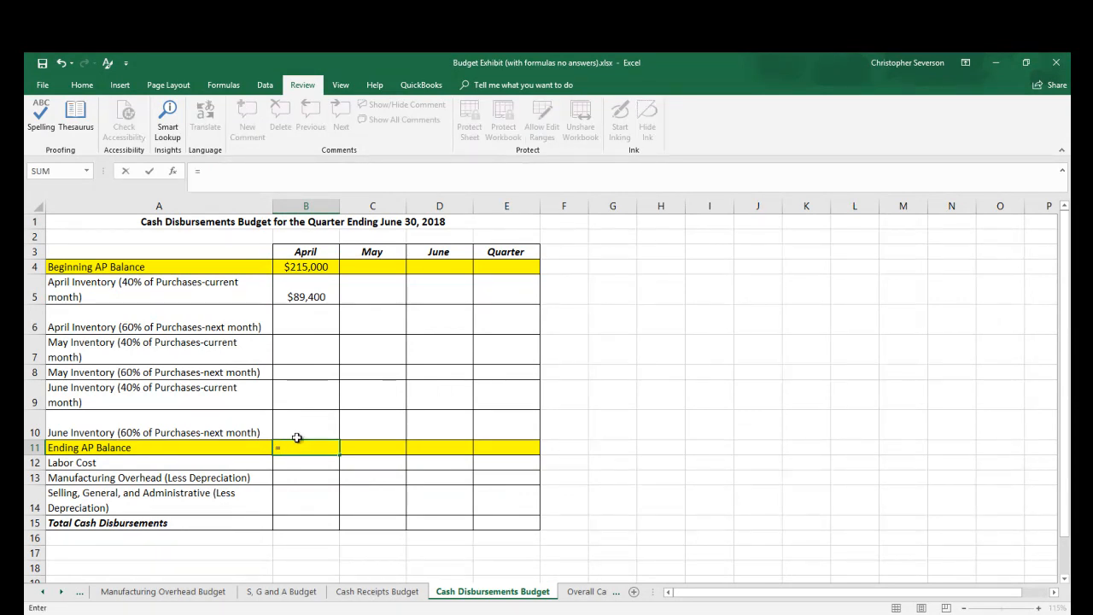
click(46, 591)
click(46, 591)
click(46, 591)
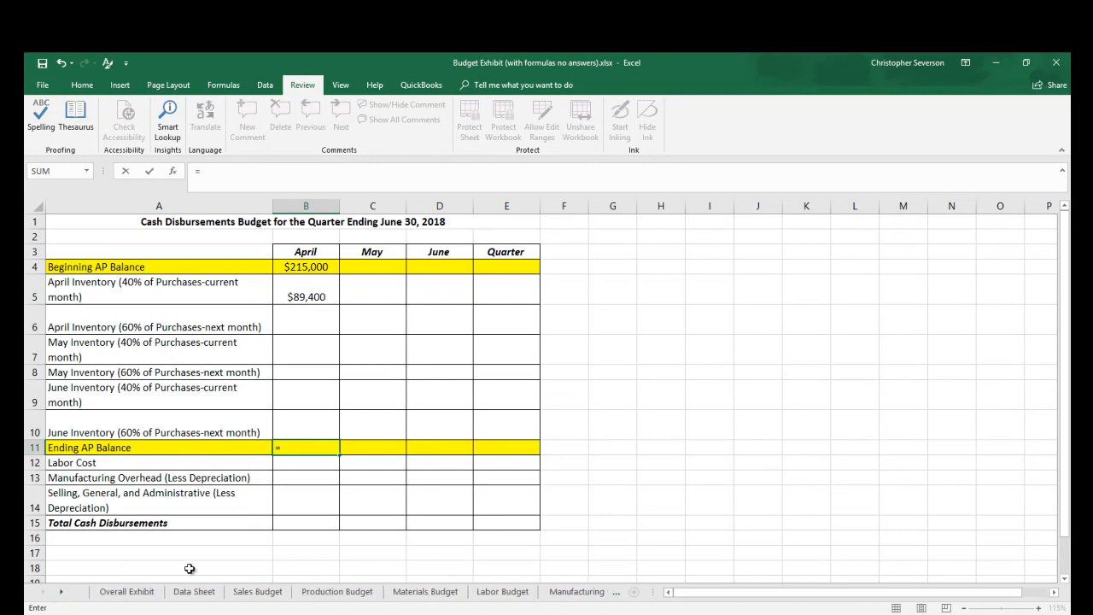
click(193, 591)
click(574, 503)
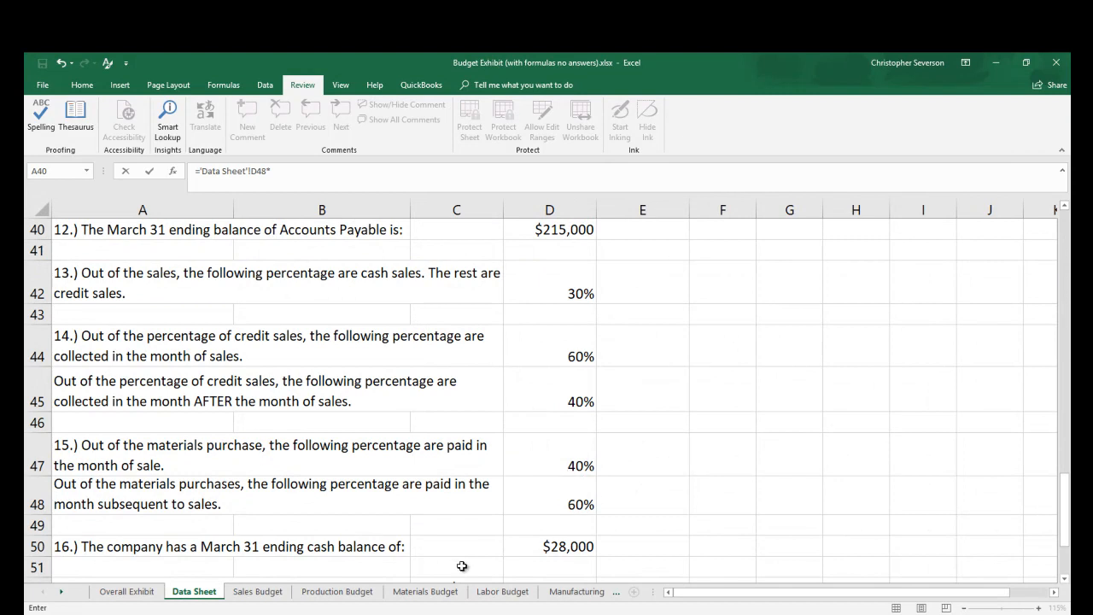
click(444, 591)
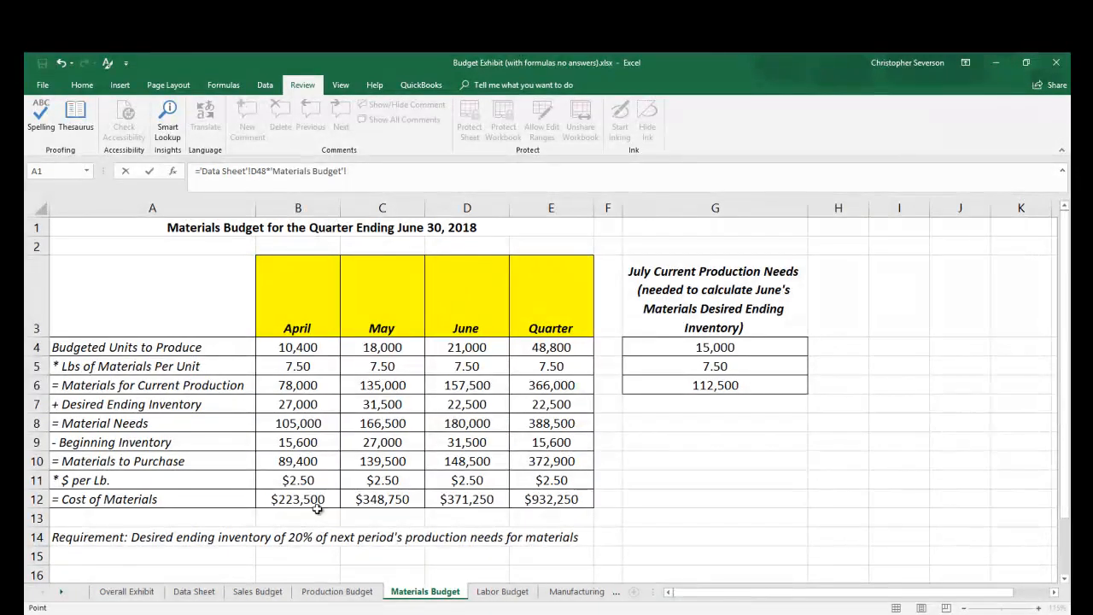
click(297, 502)
key(Return)
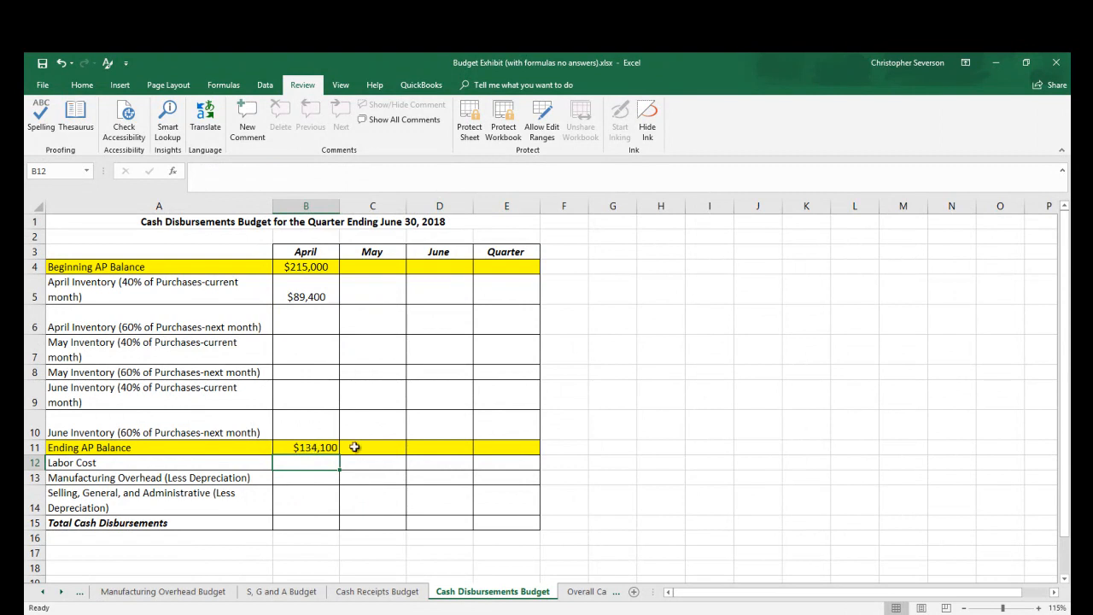
Set May's Beginning AP Balance in C4 equal to April's Ending AP Balance in B11.
click(380, 268)
text(=)
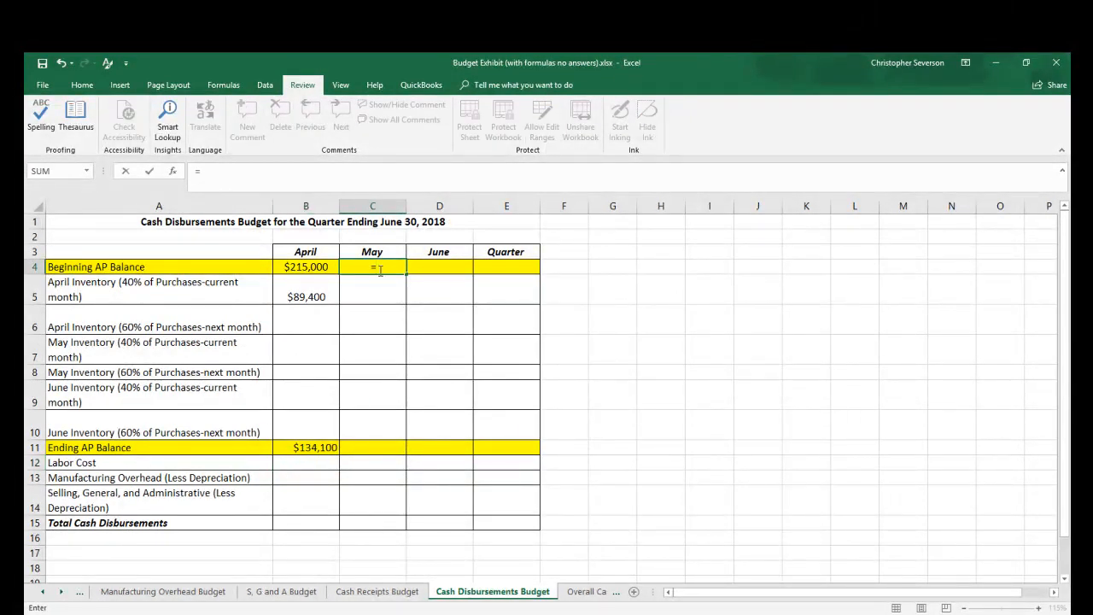
key(Down)
key(Down)
key(Down)
key(Down)
key(Down)
key(Down)
key(Down)
key(Down)
key(Left)
key(Up)
key(Return)
Set May's payment for the 60% April Inventory in C6 equal to May's Beginning AP Balance, C4.
key(Down)
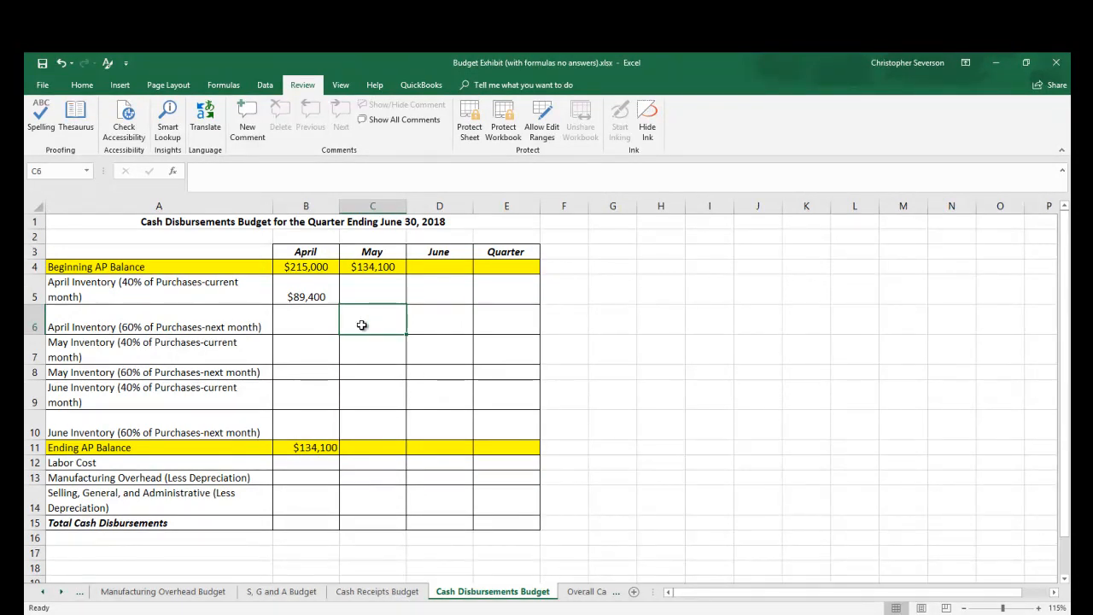
text(=)
key(Up)
key(Up)
key(Return)
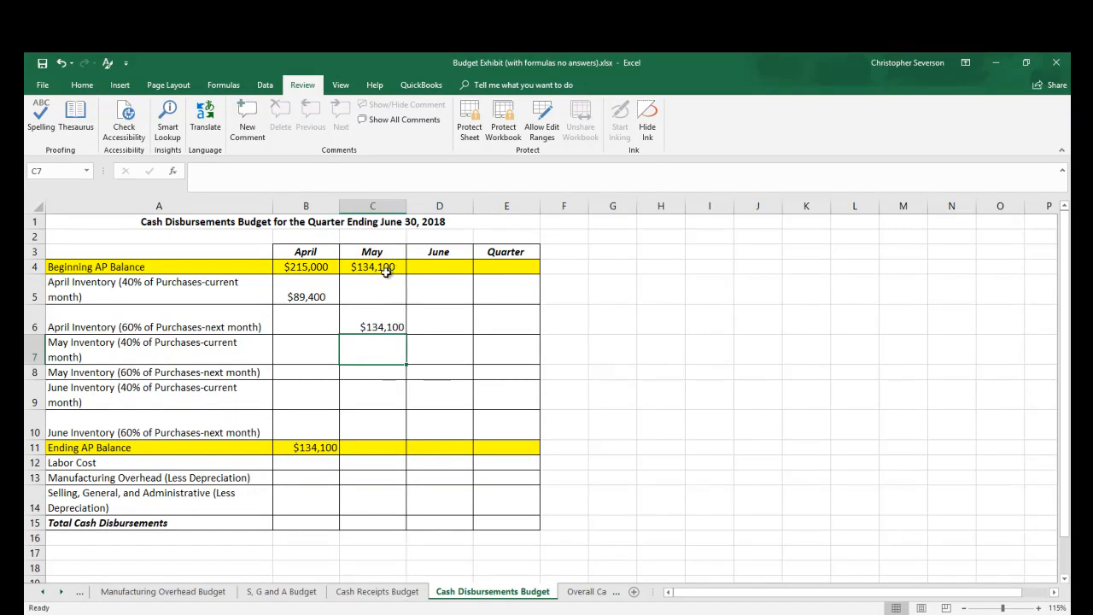
Calculate May's current-month inventory payment in C7 as Data Sheet D47 times May's Cost of Materials, Materials Budget C12.
text(=)
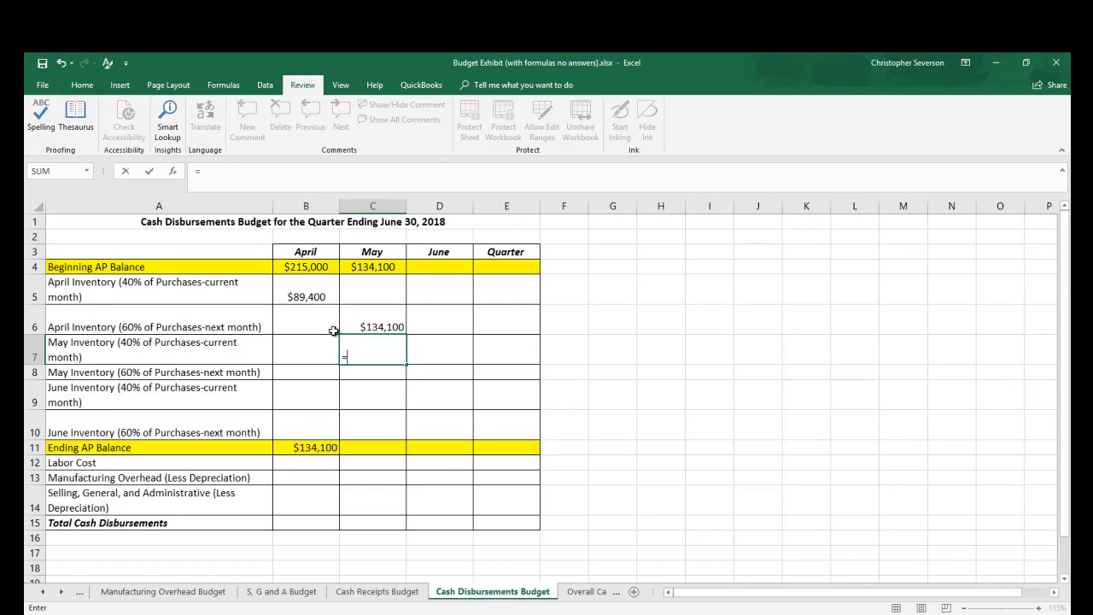
click(43, 600)
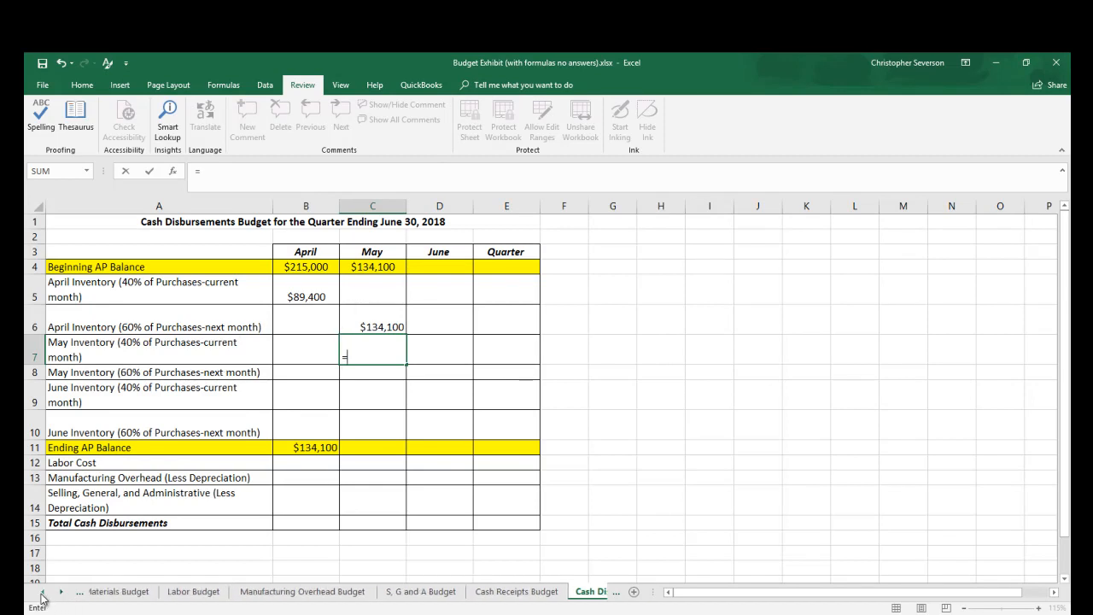
click(192, 594)
click(577, 465)
text(*)
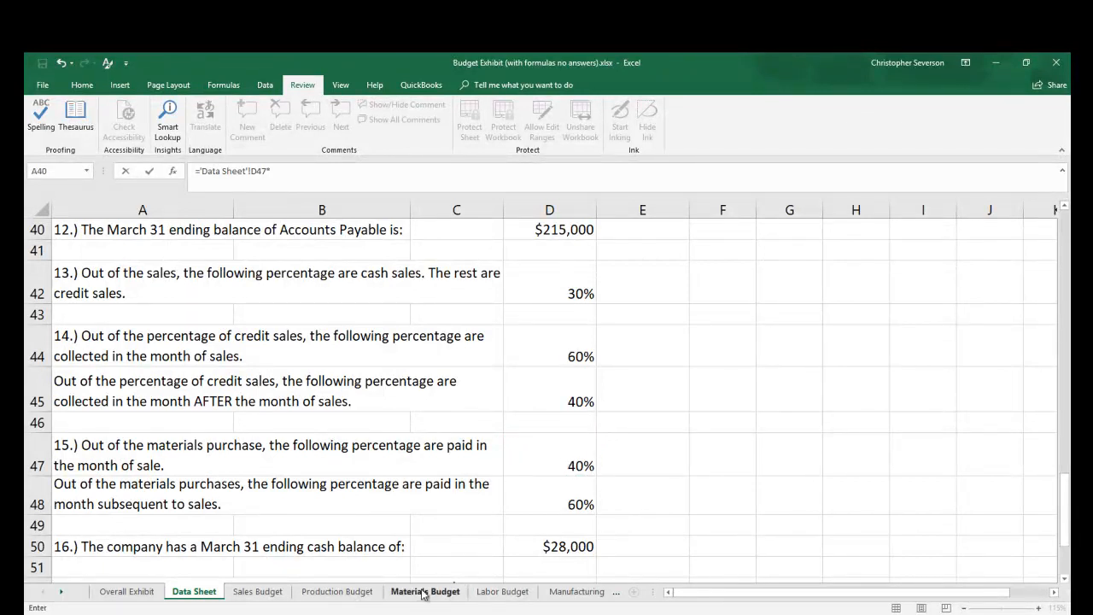
click(425, 591)
click(371, 504)
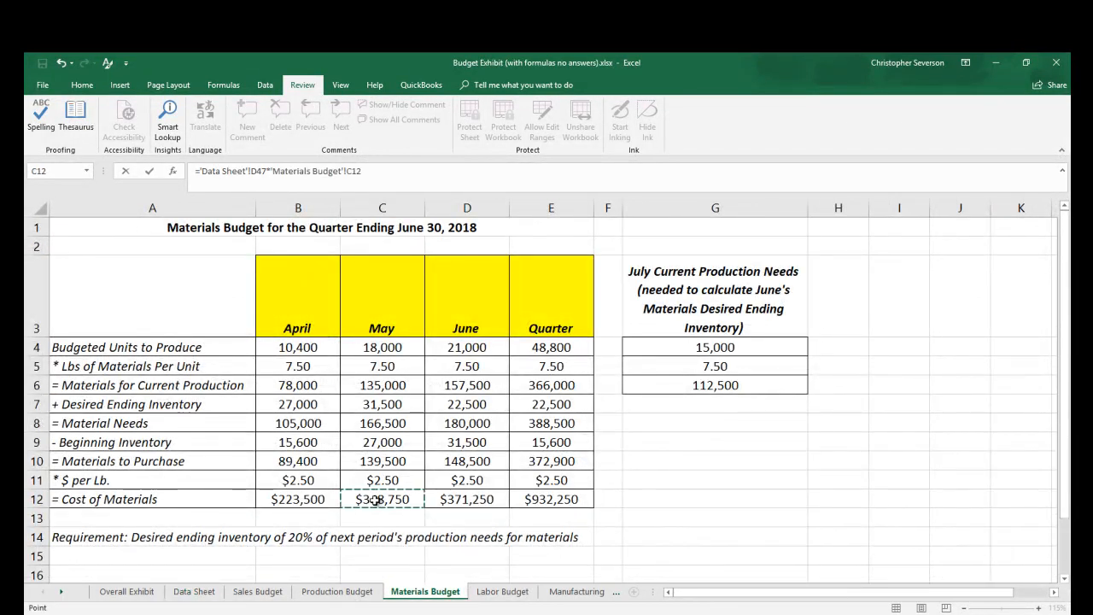
key(Return)
Calculate May's Ending AP Balance in C11 as Data Sheet D48 times May's Cost of Materials, Materials Budget C12.
drag(364, 321, 367, 350)
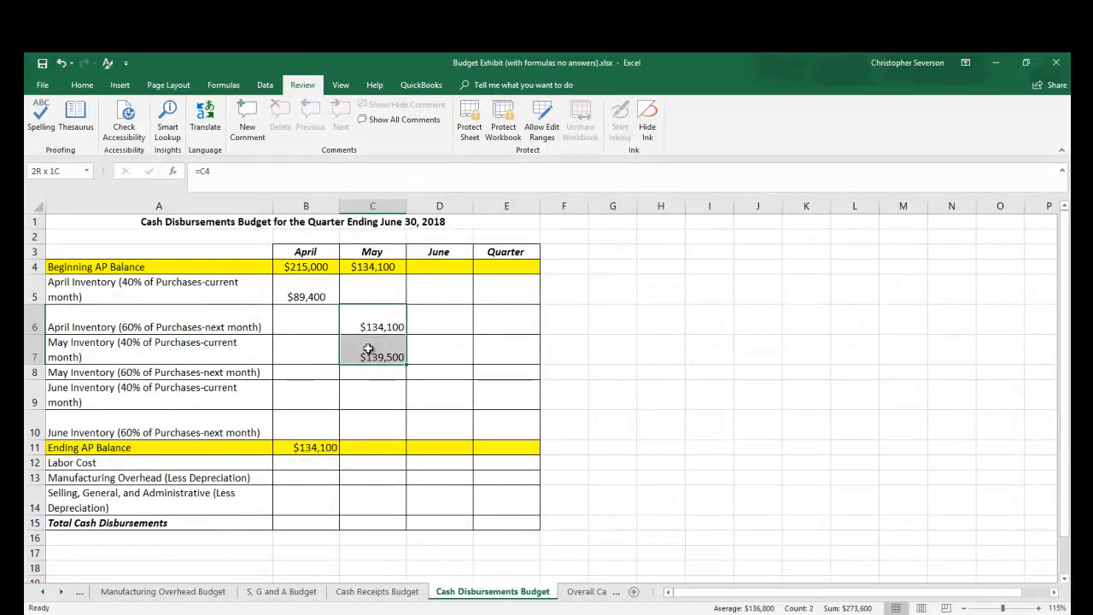
click(367, 447)
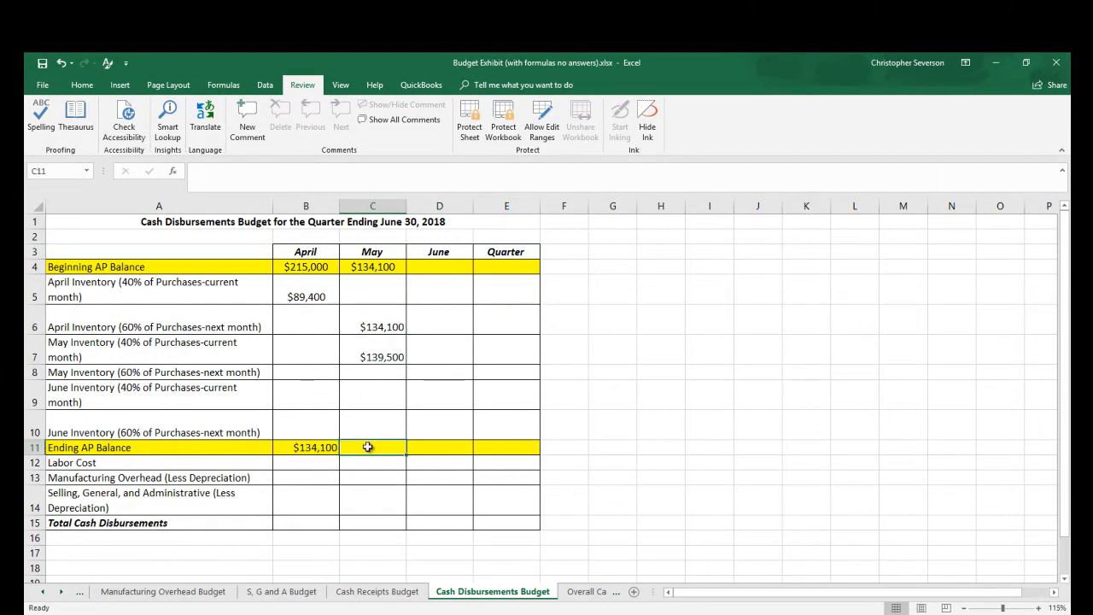
text(=)
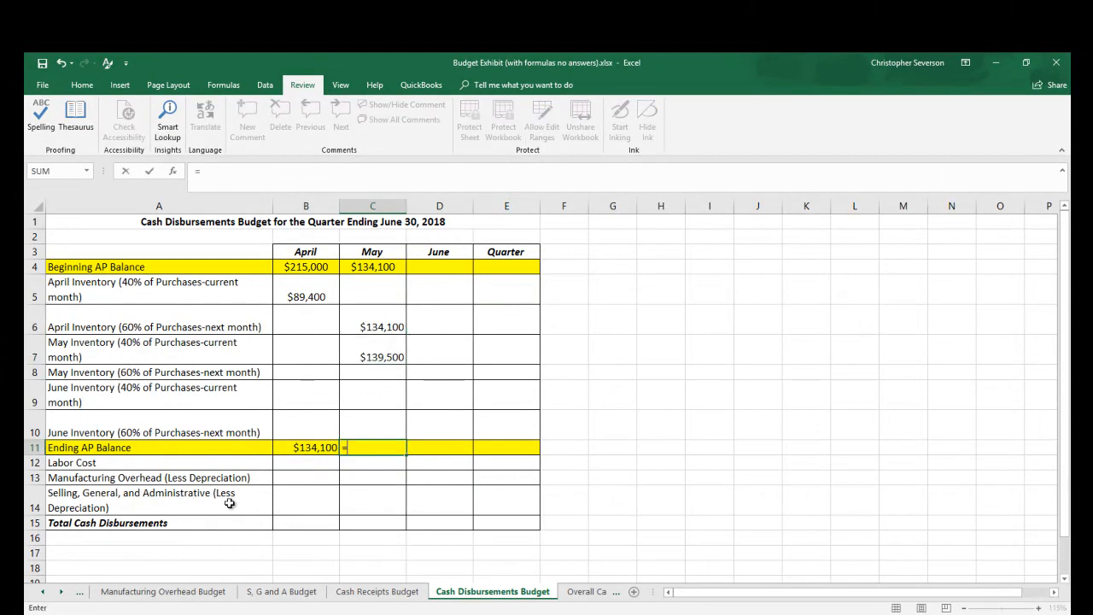
click(43, 591)
click(42, 591)
click(43, 591)
click(188, 593)
click(576, 506)
text(*)
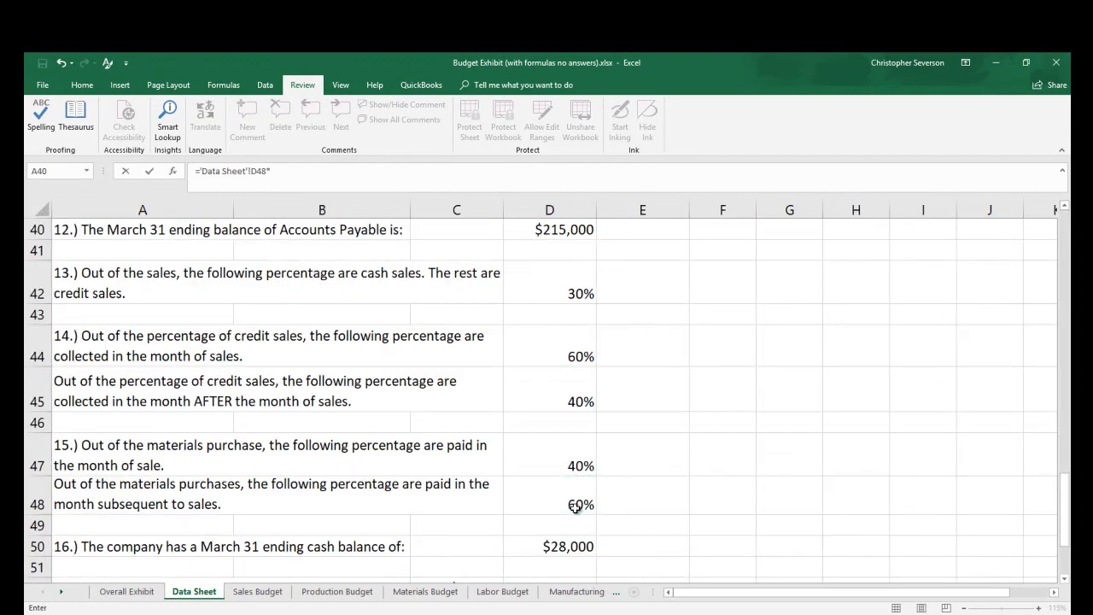
click(427, 591)
click(369, 502)
key(Return)
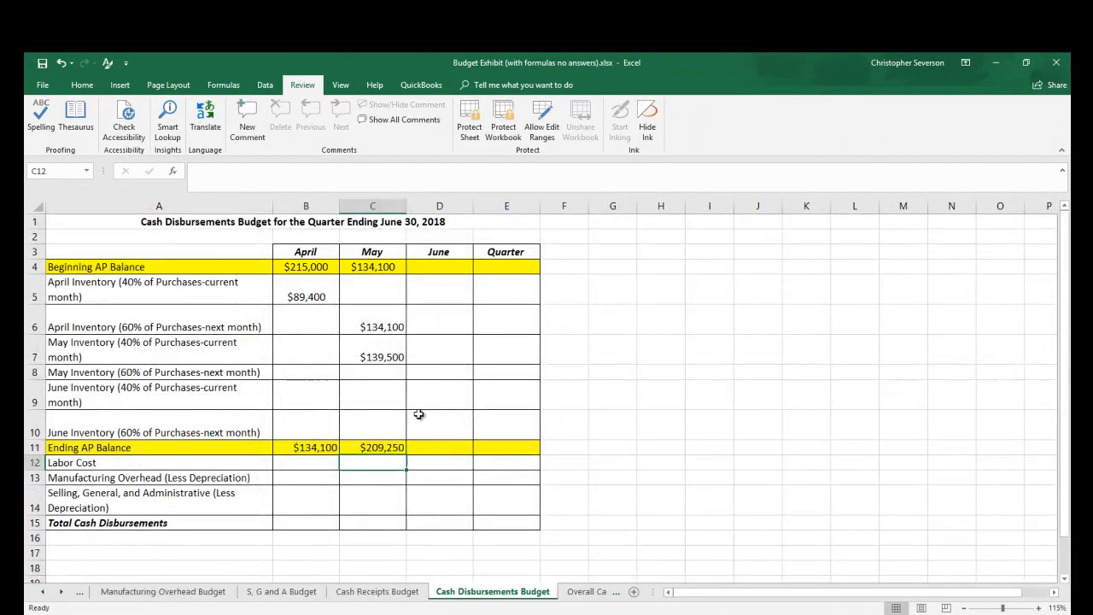
Set June's Beginning AP Balance in D4 equal to May's Ending AP Balance in C11.
click(430, 268)
text(=)
key(Left)
key(Down)
key(Down)
key(Down)
key(Down)
key(Down)
key(Down)
key(Down)
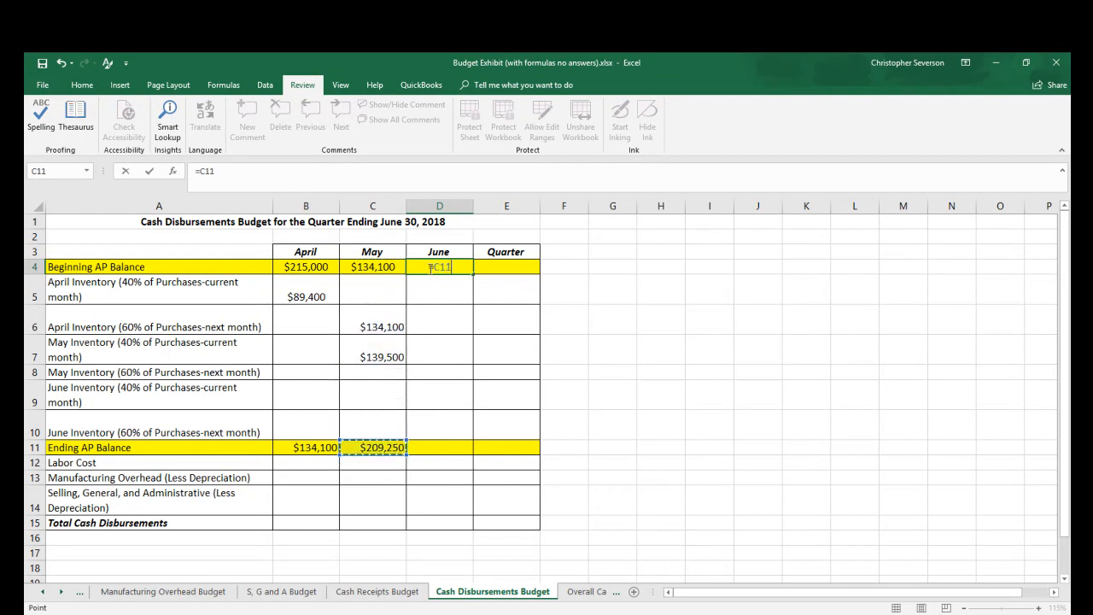
key(Return)
Set June's payment for the 60% May Inventory in D8 equal to June's Beginning AP Balance, D4.
key(Down)
key(Down)
key(Down)
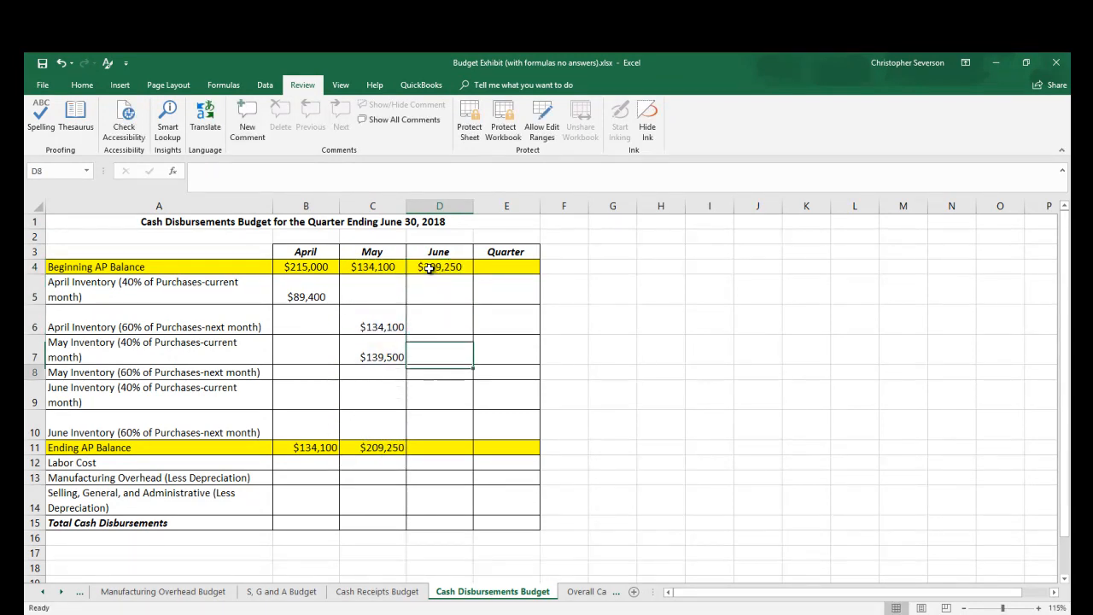
text(=)
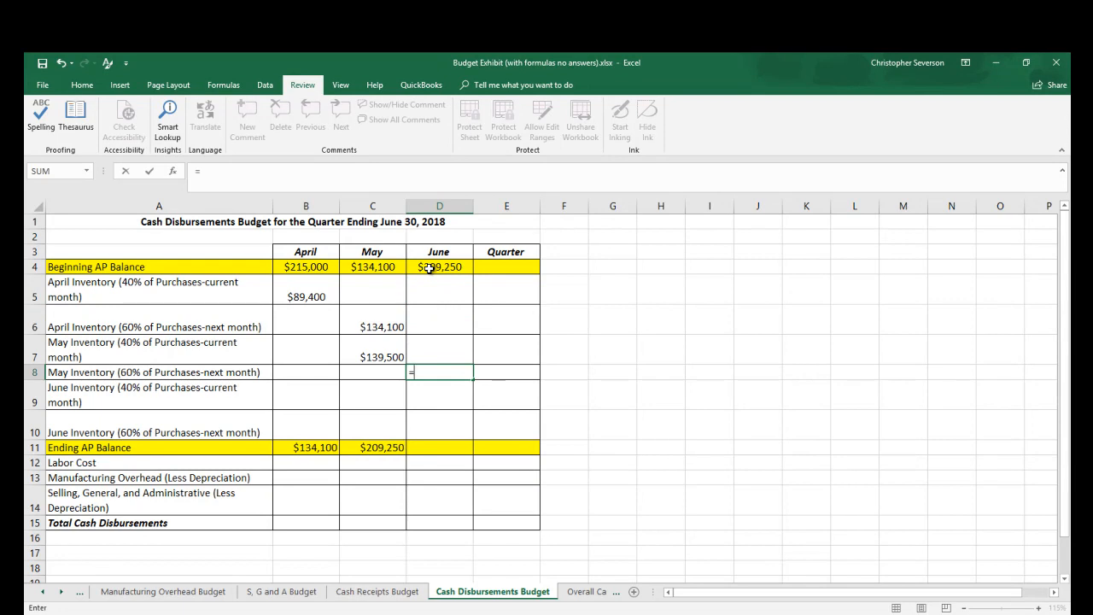
click(430, 268)
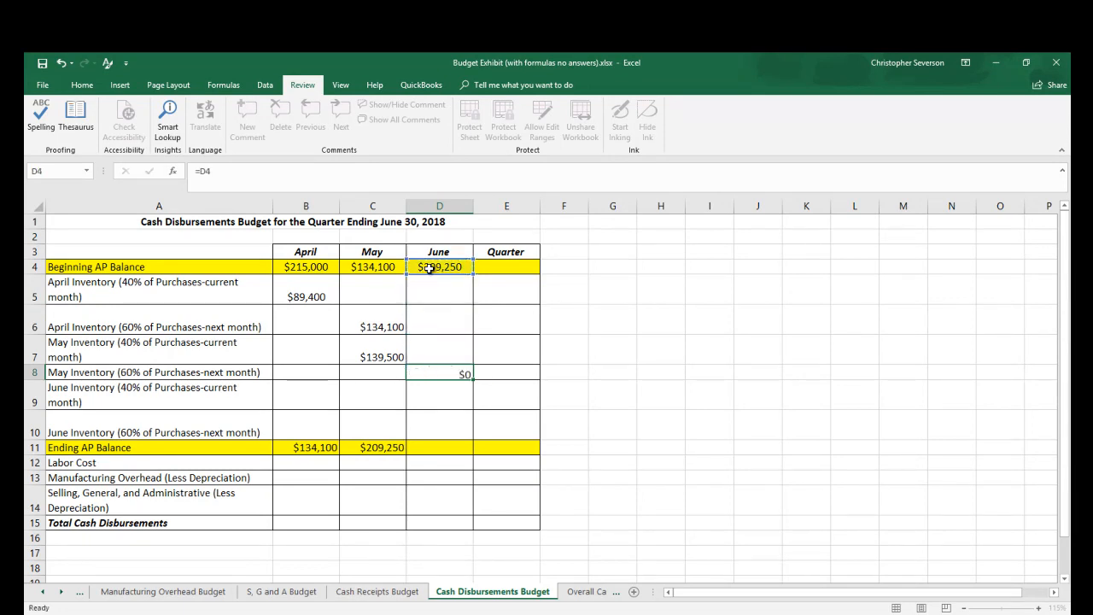
key(Return)
Calculate June's current-month inventory payment in D9 as Data Sheet D47 times June's Cost of Materials, Materials Budget D12.
text(=)
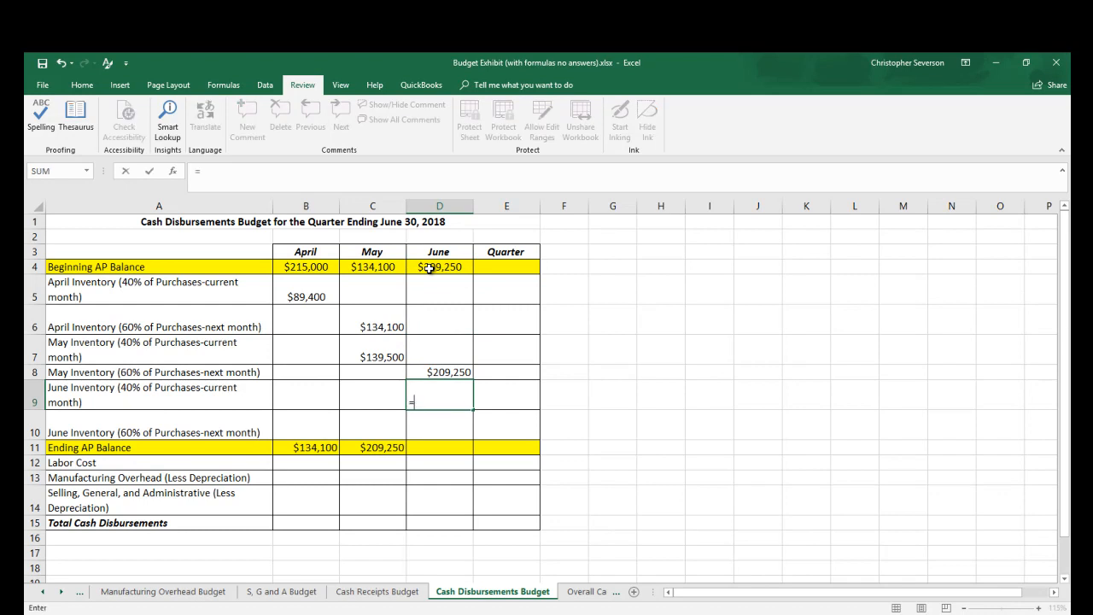
click(41, 591)
click(120, 591)
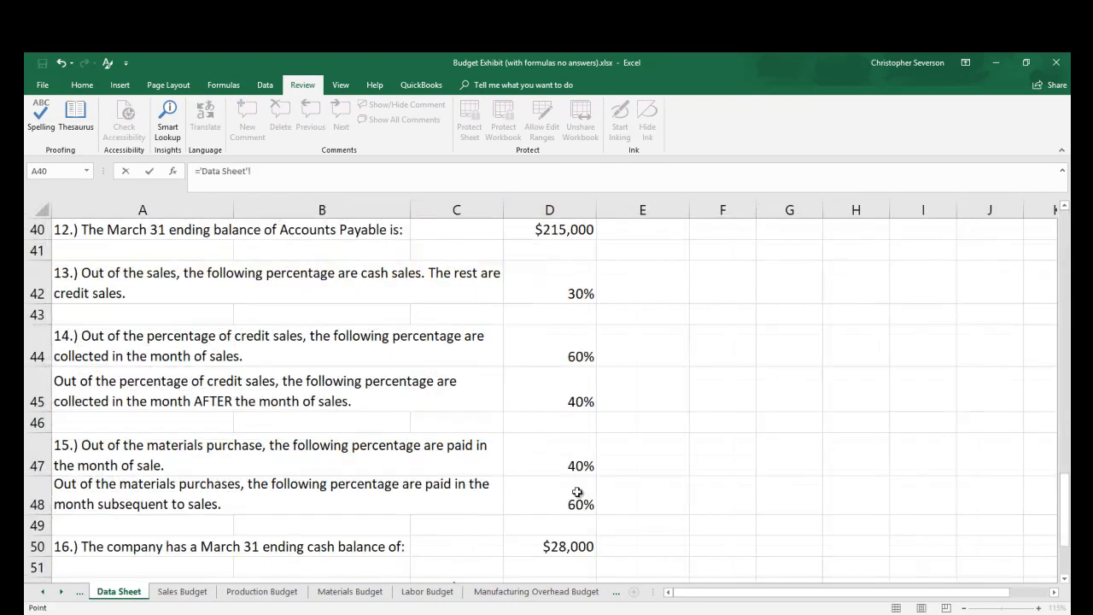
click(568, 463)
text(*)
click(371, 593)
click(467, 500)
key(Return)
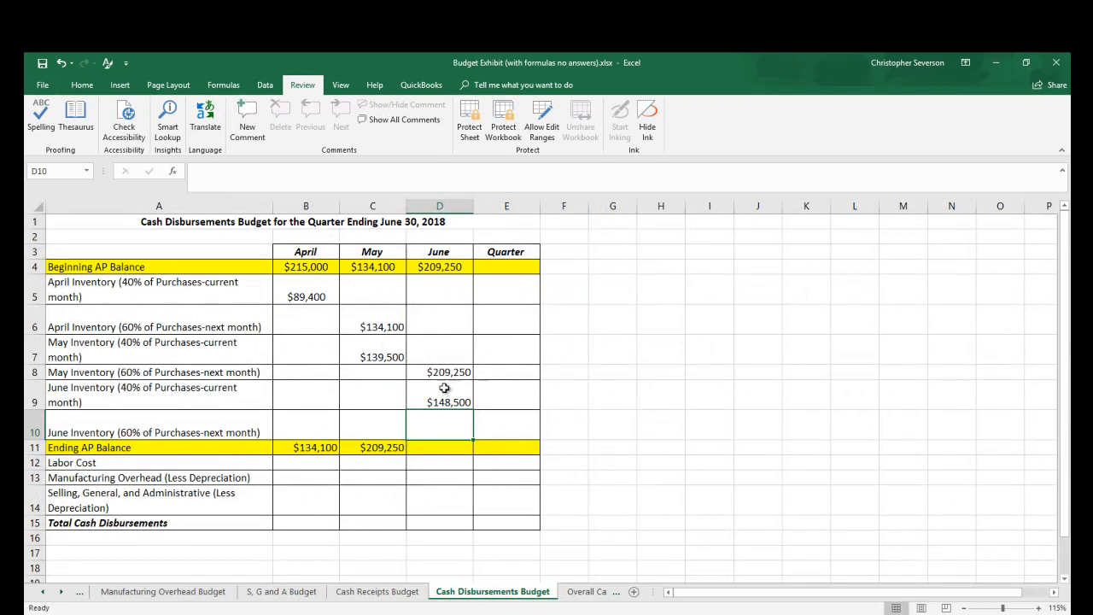
drag(438, 371, 438, 397)
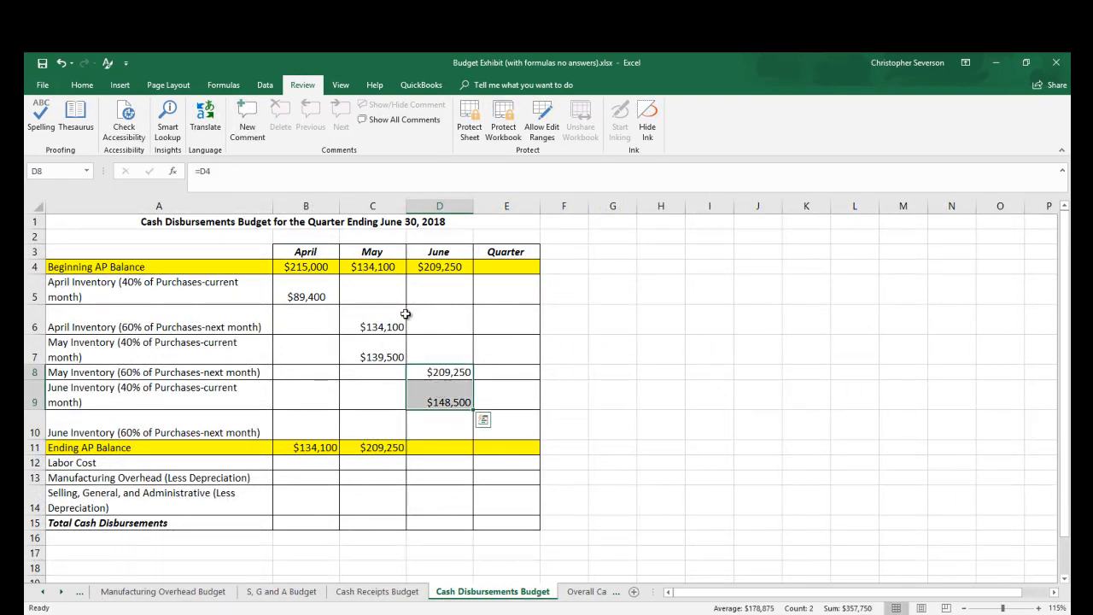
drag(328, 266, 367, 345)
drag(436, 375, 444, 398)
Calculate June's Ending AP Balance in D11 as Data Sheet D48 times June's Cost of Materials, Materials Budget D12.
click(448, 446)
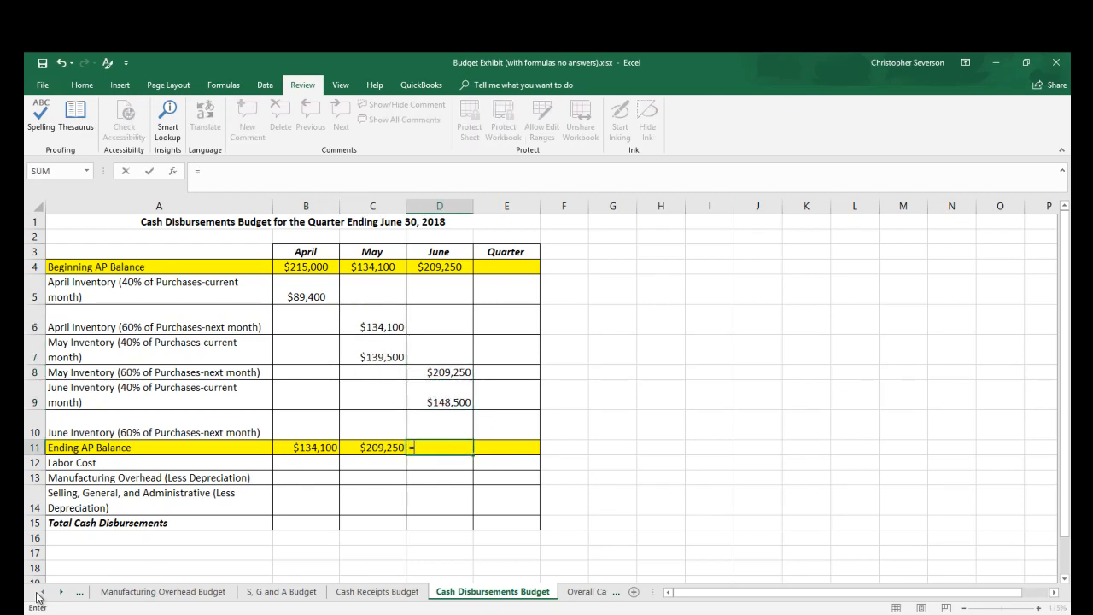
click(38, 598)
click(193, 591)
click(576, 504)
text(*)
click(426, 591)
click(491, 499)
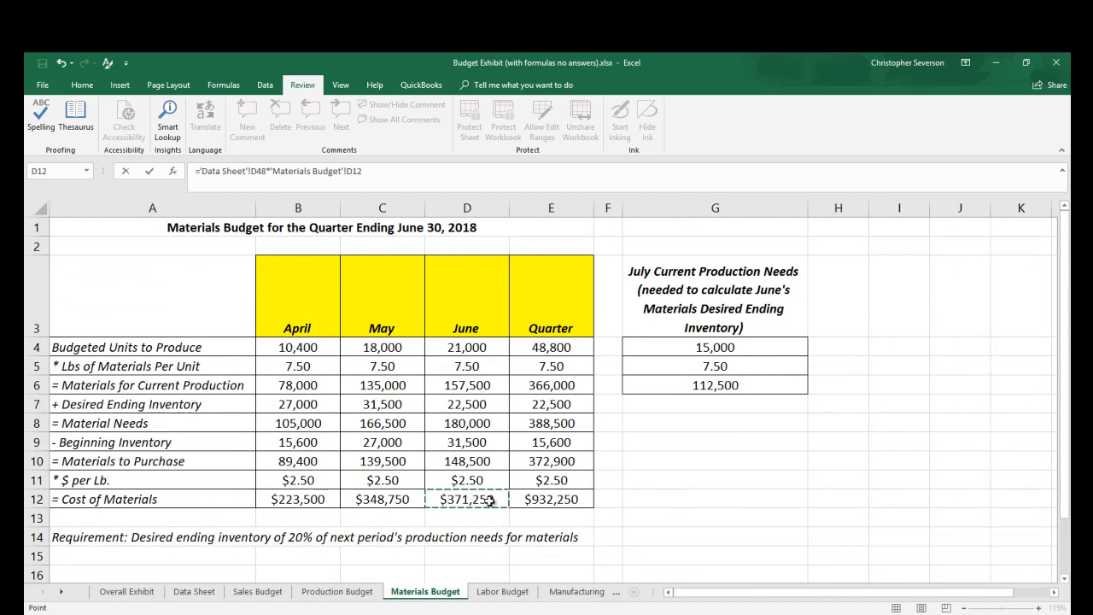
key(Return)
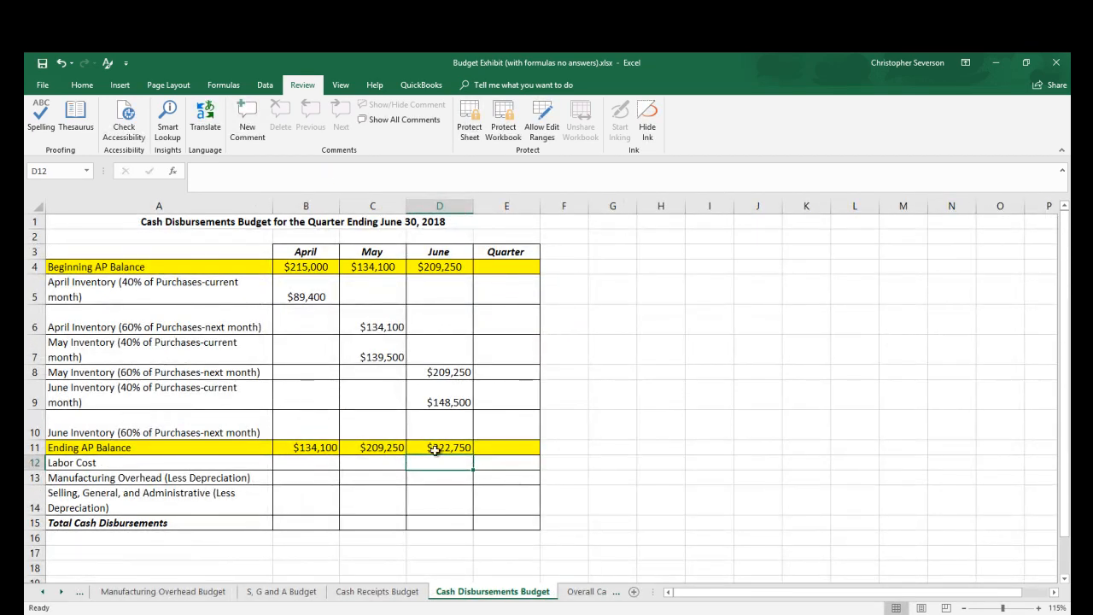
Set the Quarter's Ending AP Balance in E11 equal to June's Ending AP Balance, D11.
click(500, 446)
text(=)
key(Left)
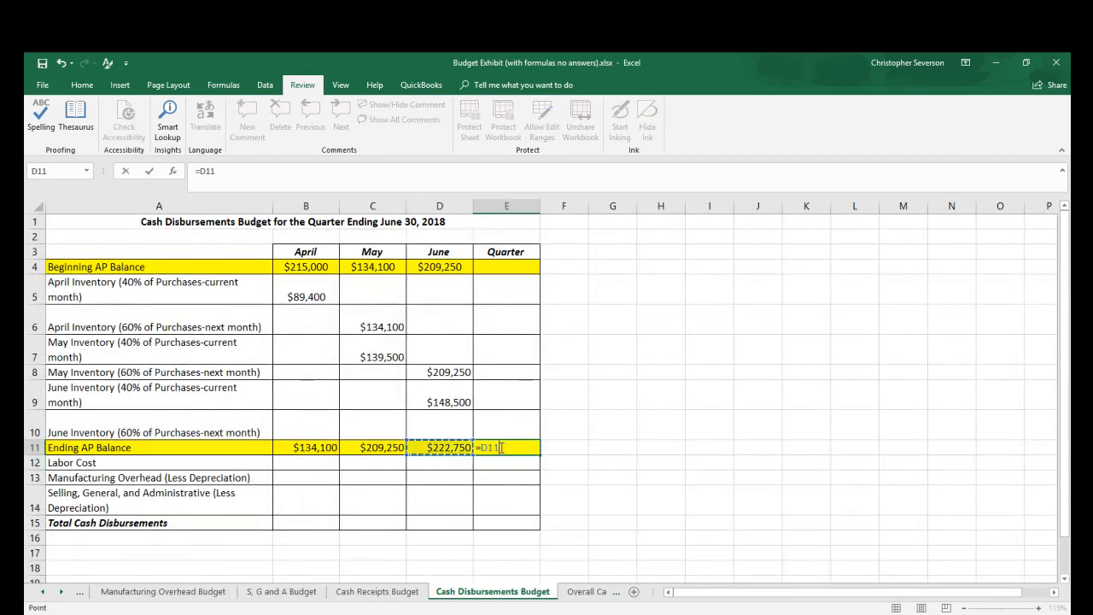
key(Return)
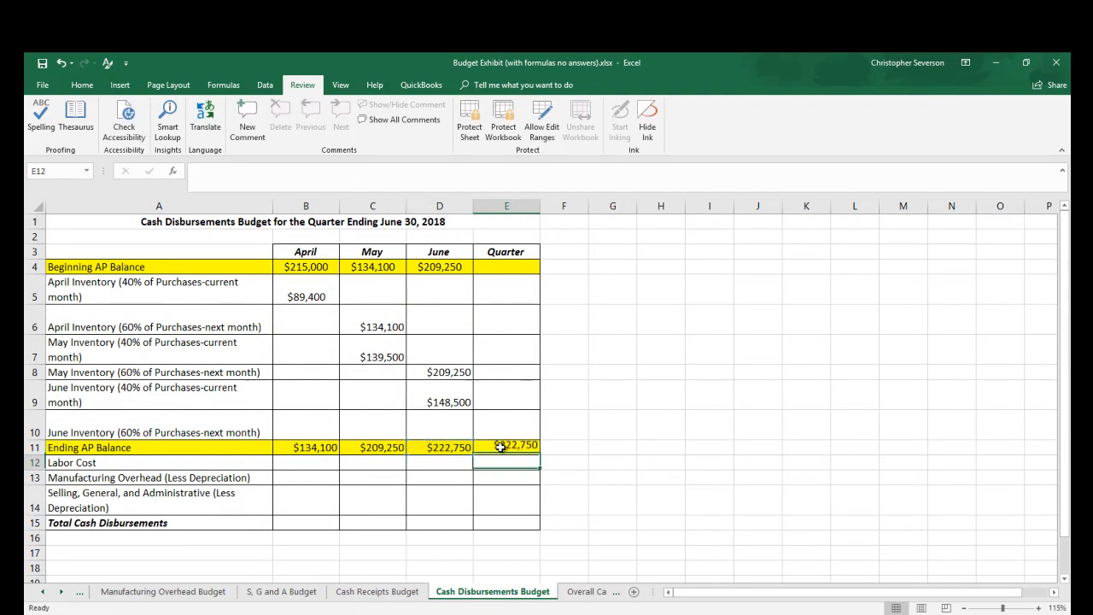
Set the Quarter's Beginning AP Balance in E4 equal to April's Beginning AP Balance, B4.
click(502, 265)
text(=)
key(Left)
key(Left)
key(Left)
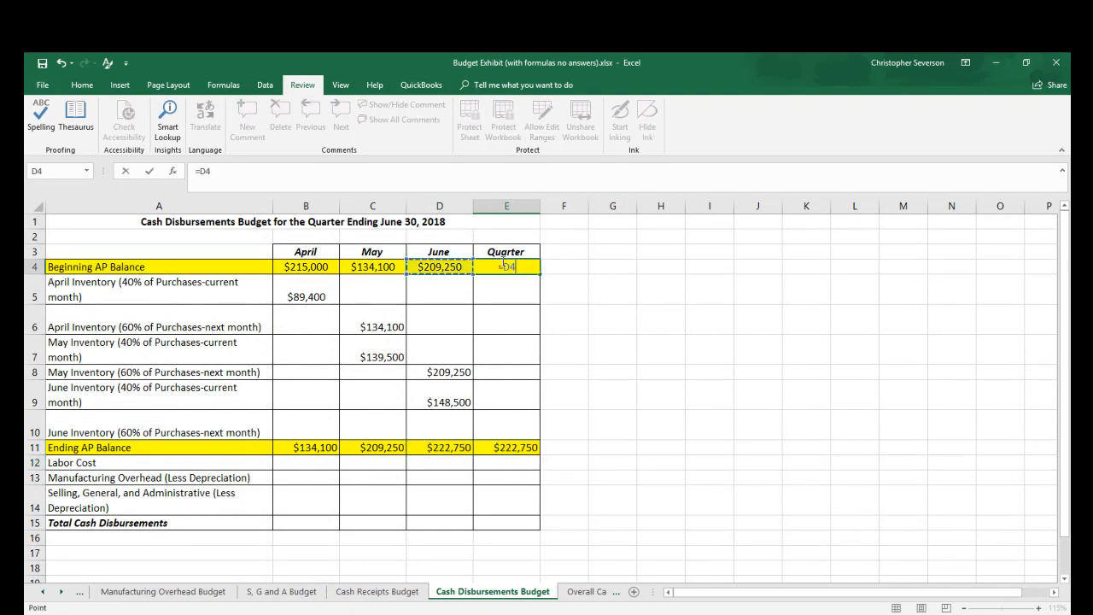
key(Return)
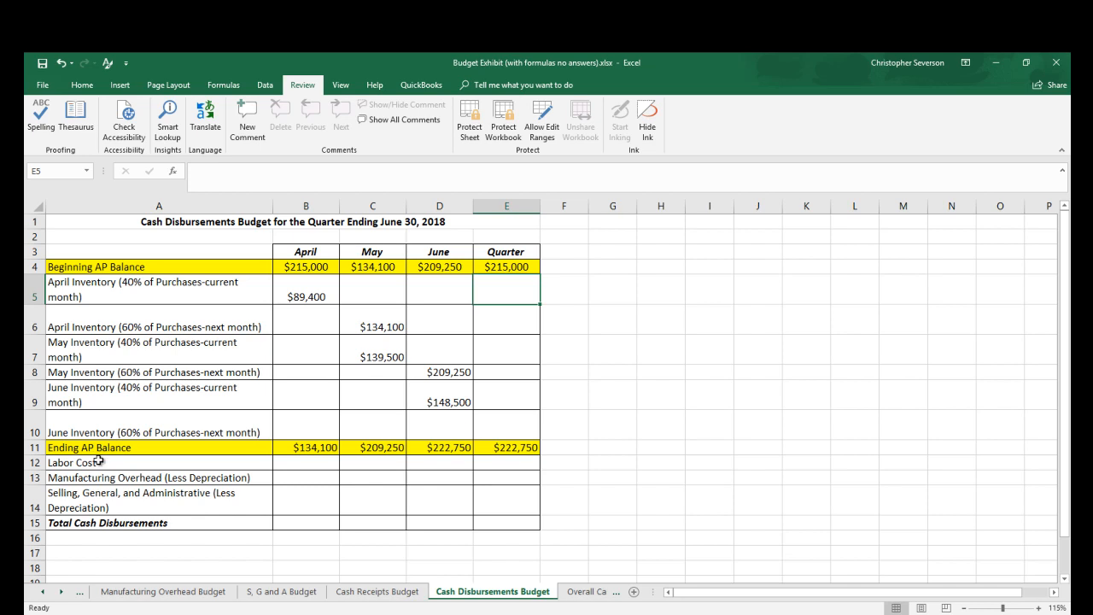
Link April's Labor Cost in B12 to April's Budgeted Direct Labor Cost, Labor Budget B8.
drag(99, 461, 106, 514)
click(319, 460)
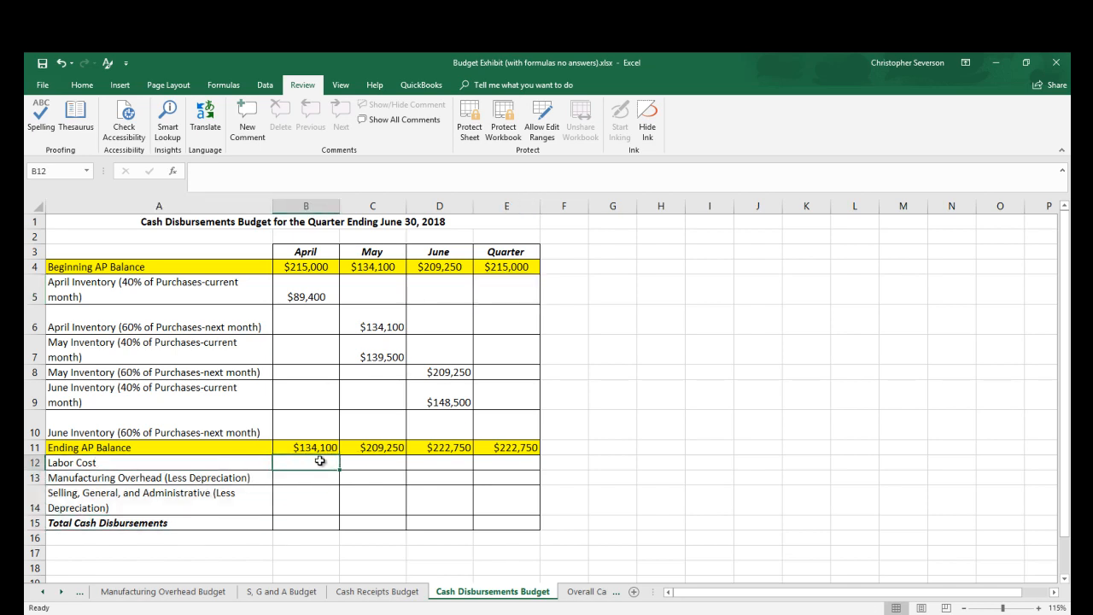
text(=)
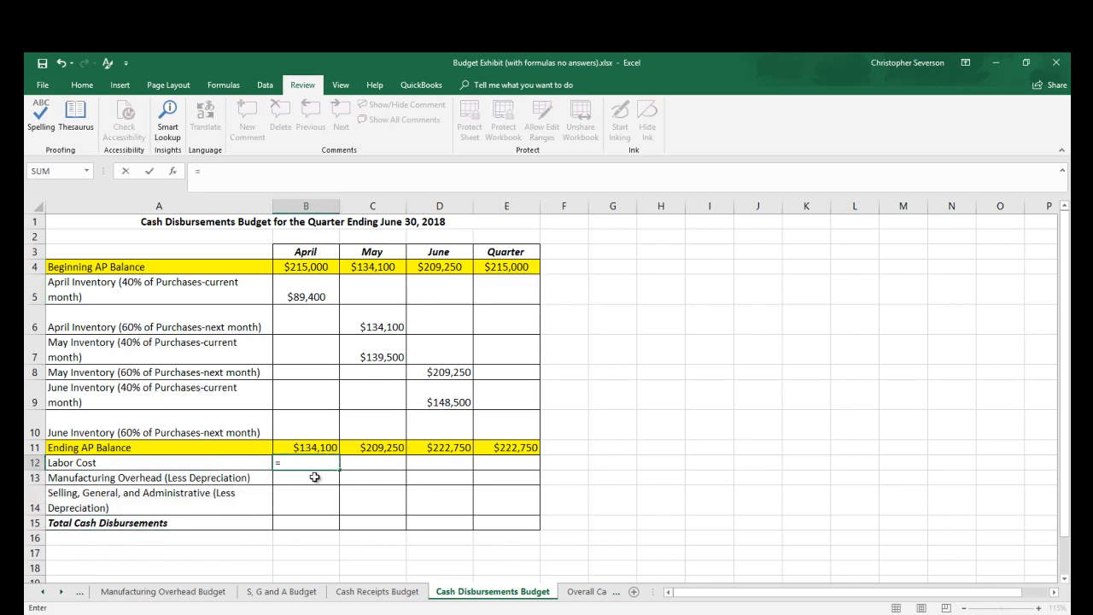
click(43, 591)
click(43, 591)
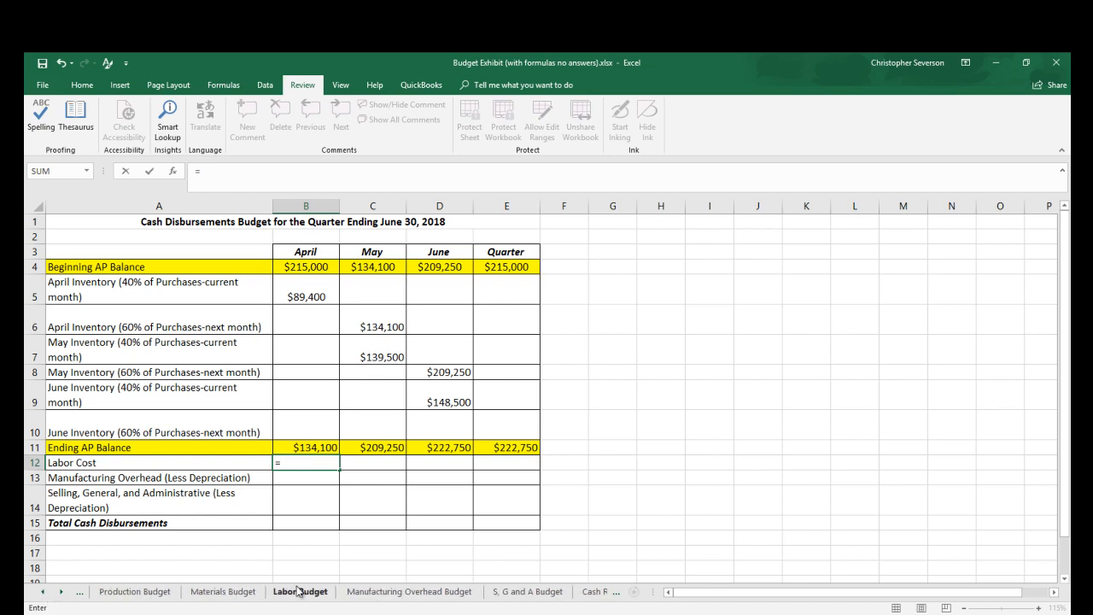
click(298, 591)
click(328, 419)
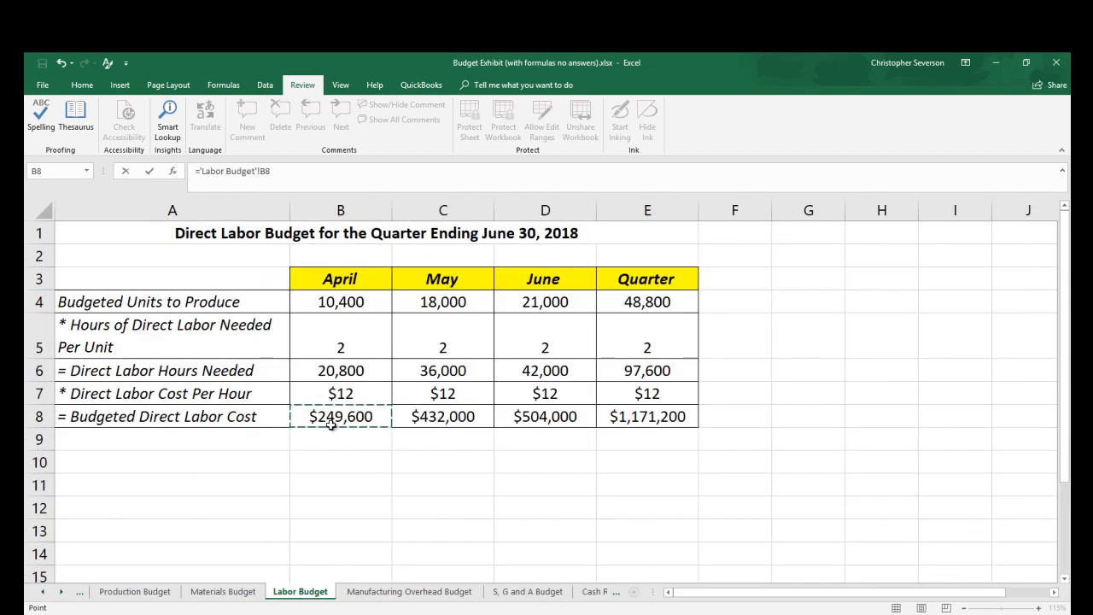
key(Return)
Copy April's Labor Cost formula from B12 across May, June and Quarter, C12 to E12.
click(368, 460)
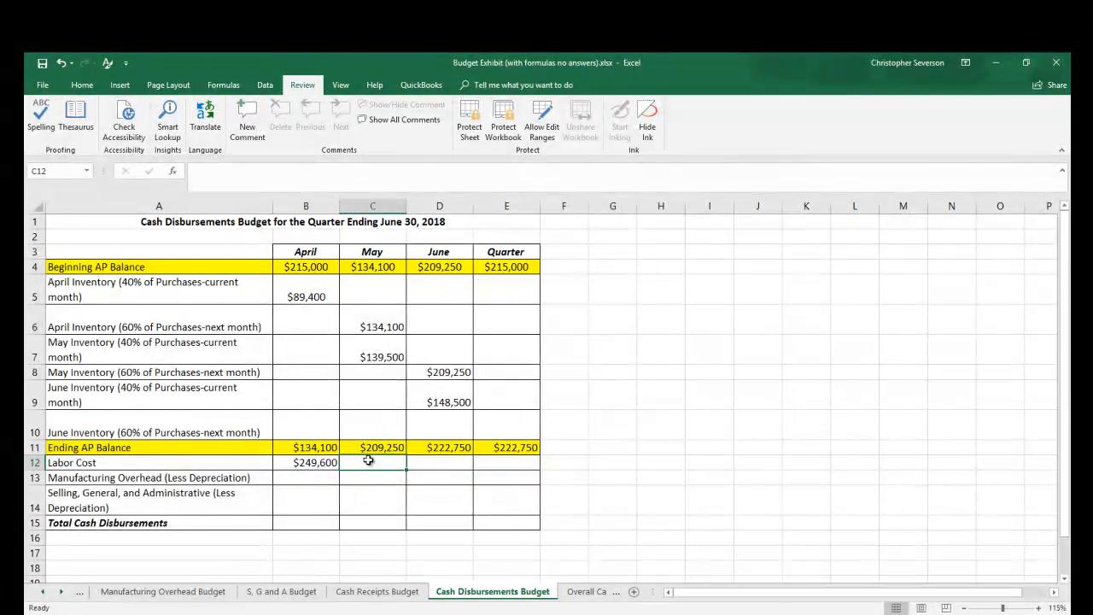
click(313, 466)
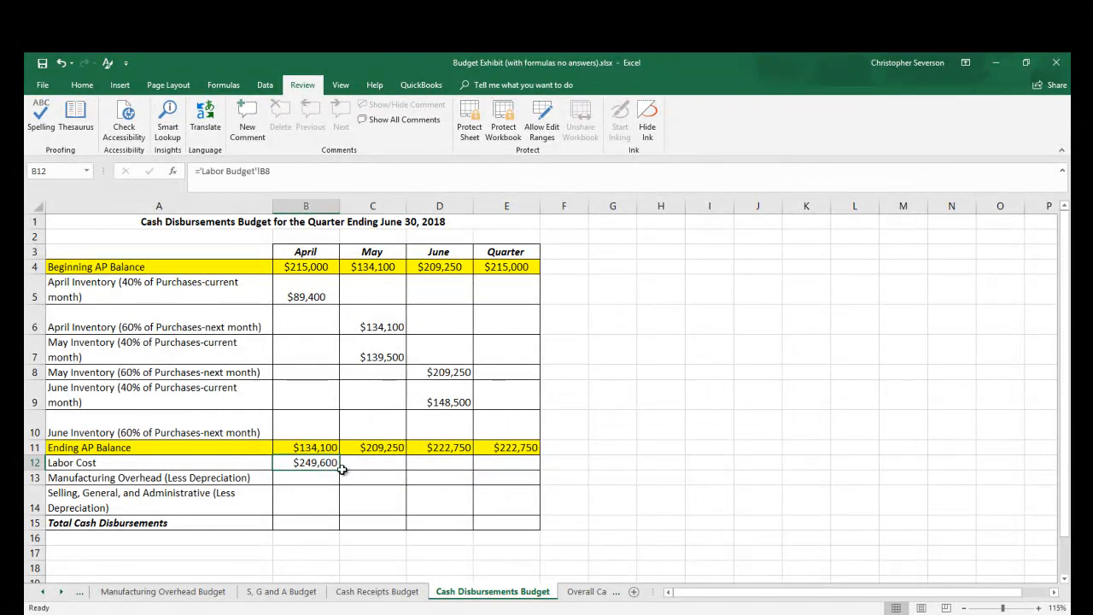
drag(340, 468, 529, 462)
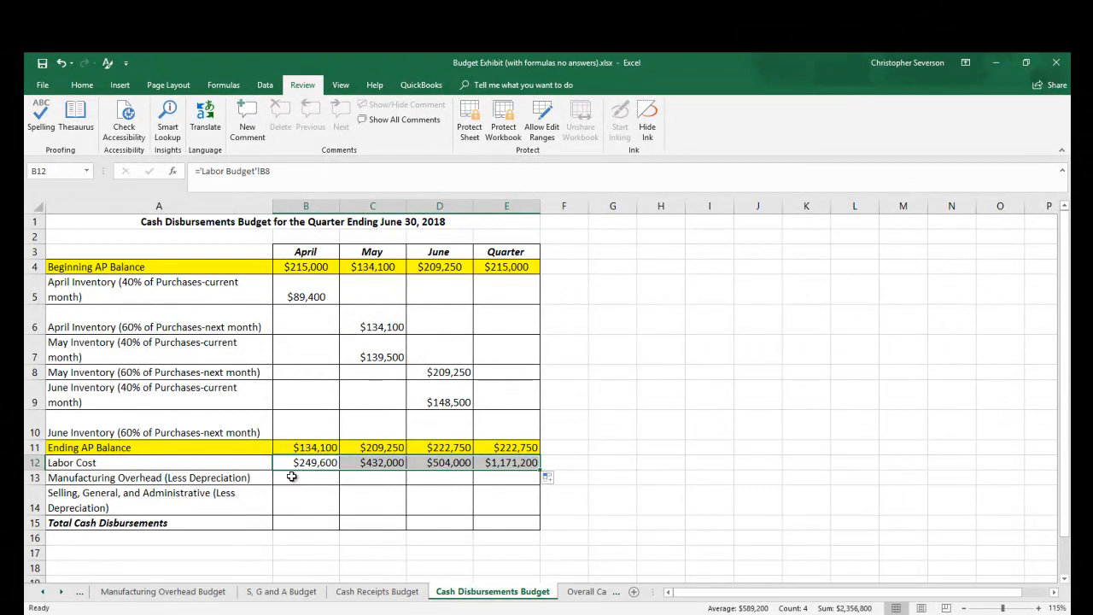
Examine the Budgeted FOH Depreciation row in the Manufacturing Overhead Budget, and return to the Cash Disbursements Budget.
click(298, 480)
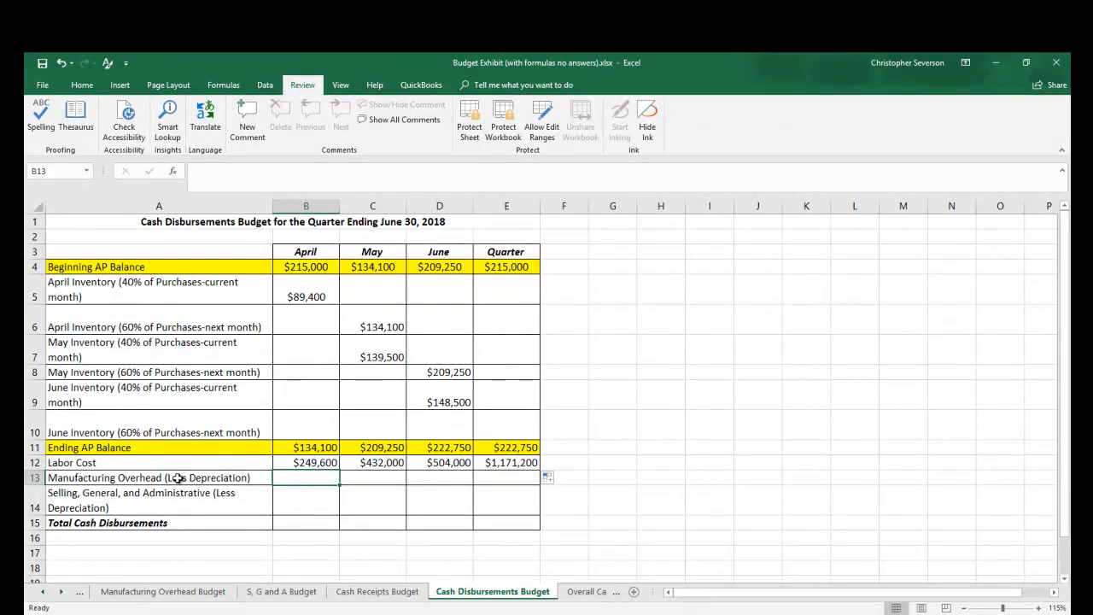
click(42, 591)
click(42, 591)
click(43, 591)
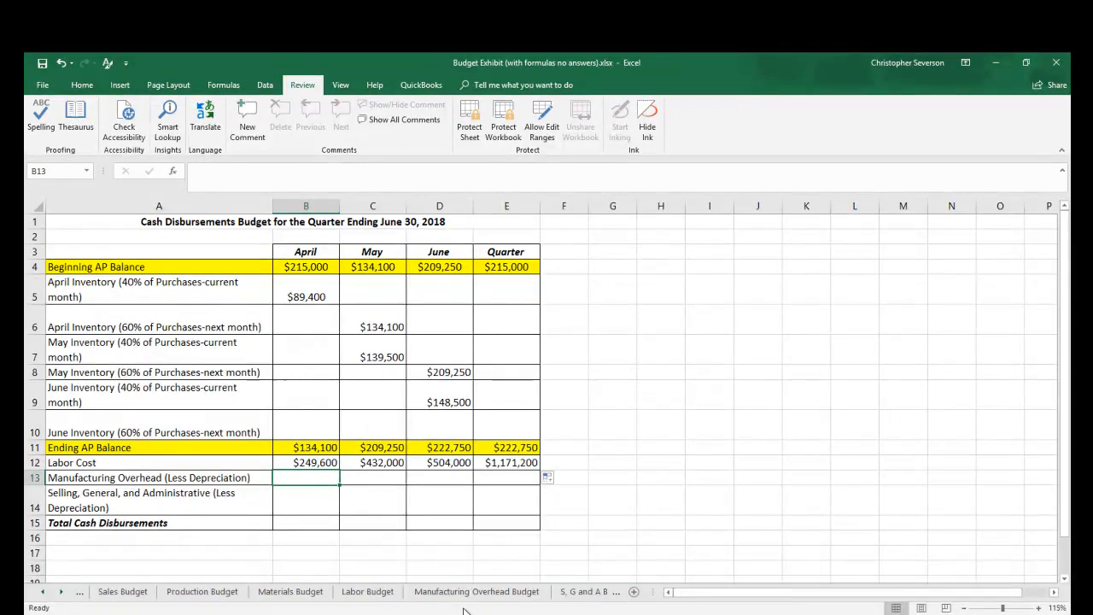
click(477, 590)
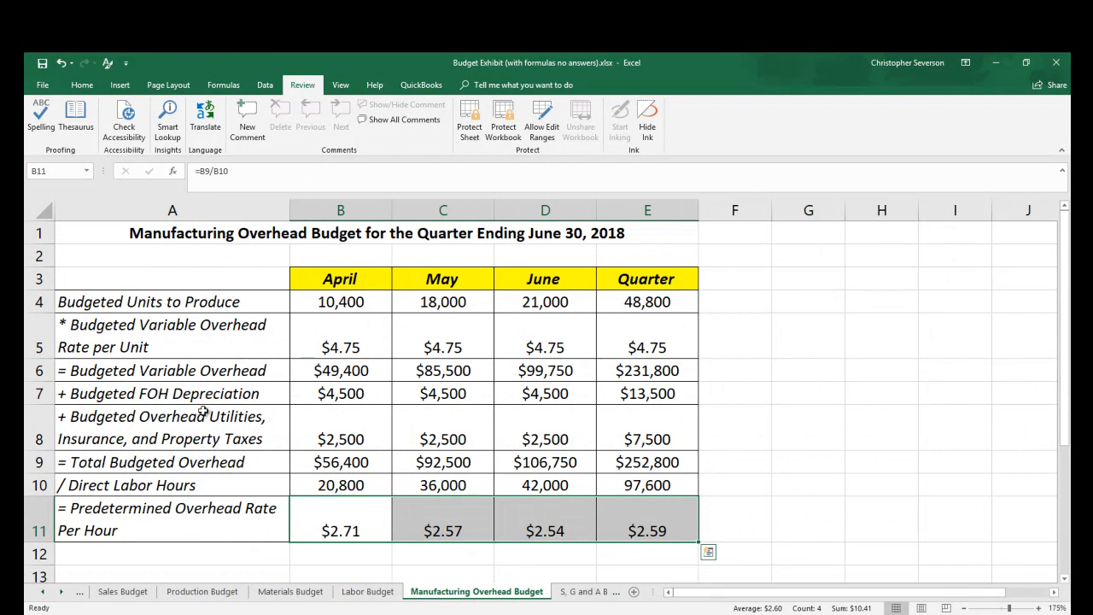
drag(205, 392, 645, 396)
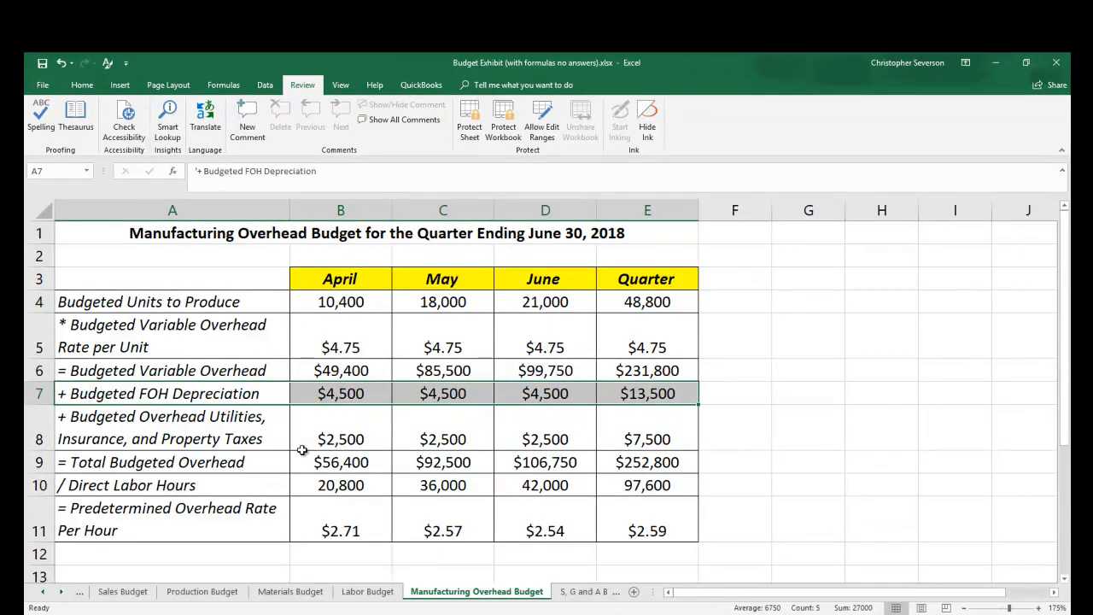
click(333, 403)
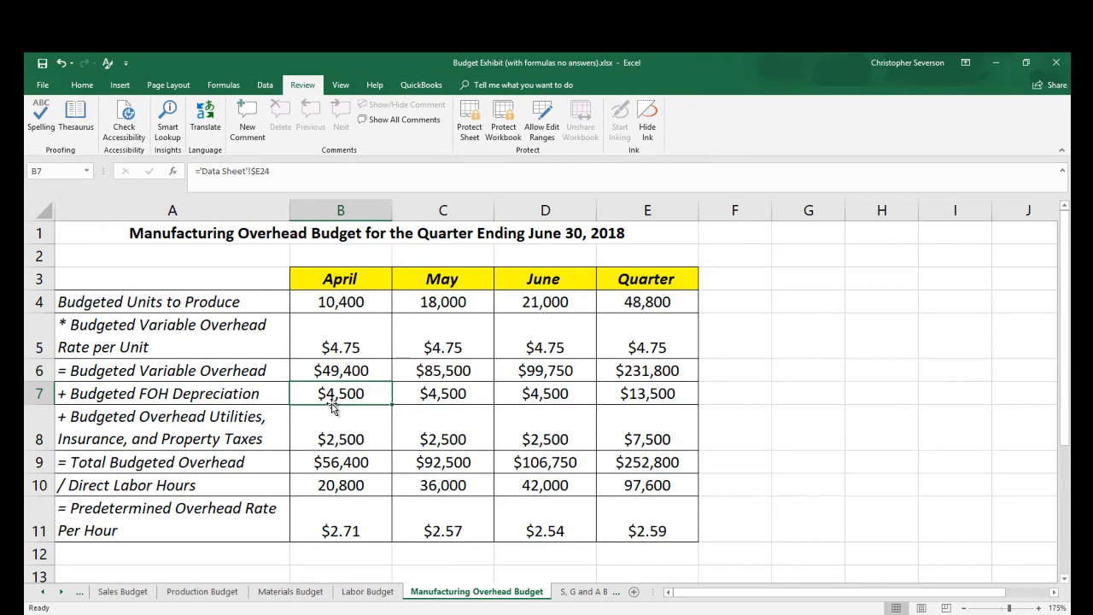
click(62, 592)
click(61, 592)
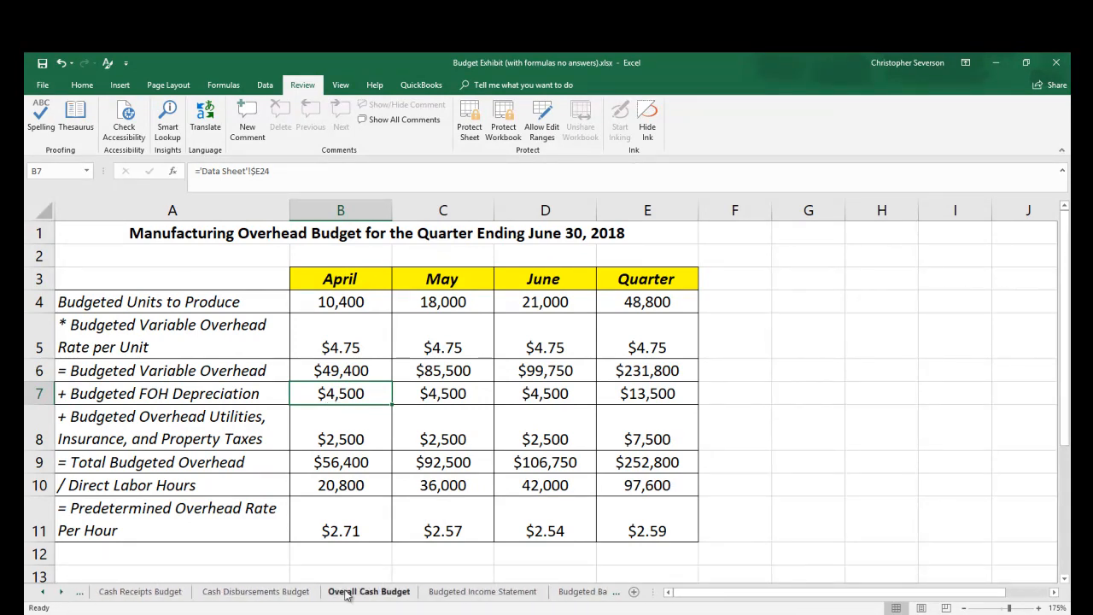
click(276, 591)
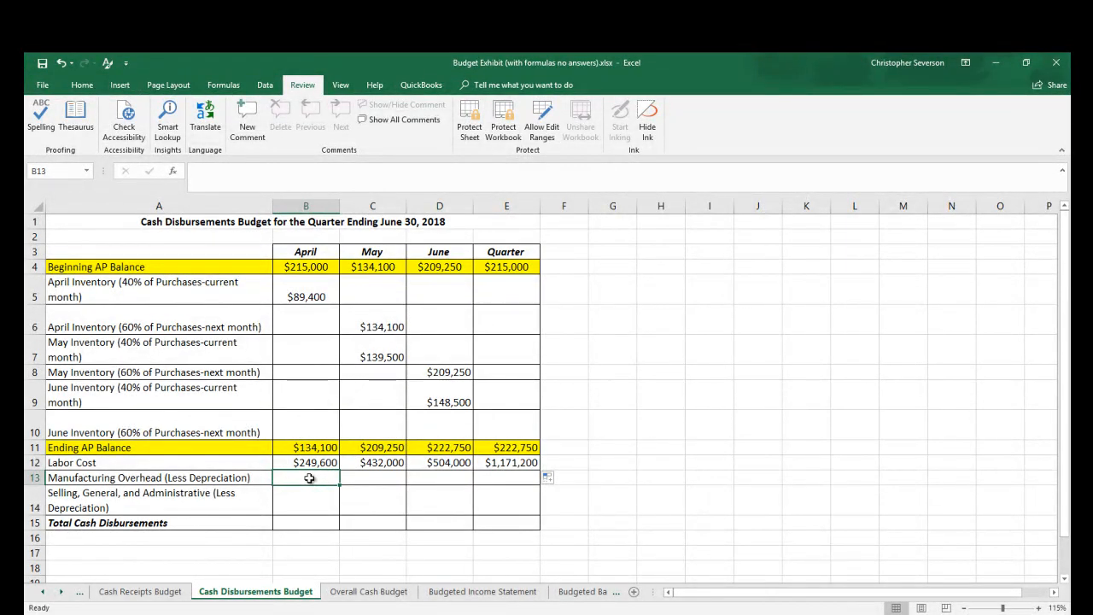
Calculate April's Manufacturing Overhead (Less Depreciation) in B13 as Manufacturing Overhead Budget B9 minus the FOH depreciation in B7.
text(=)
click(42, 595)
click(42, 595)
click(42, 595)
click(42, 595)
click(360, 591)
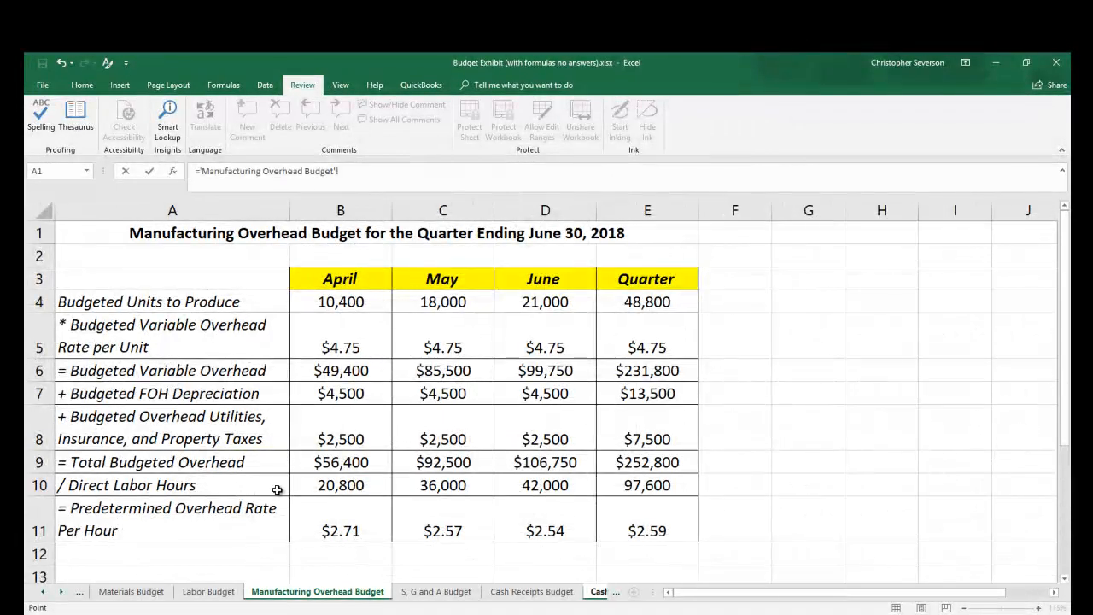
click(345, 463)
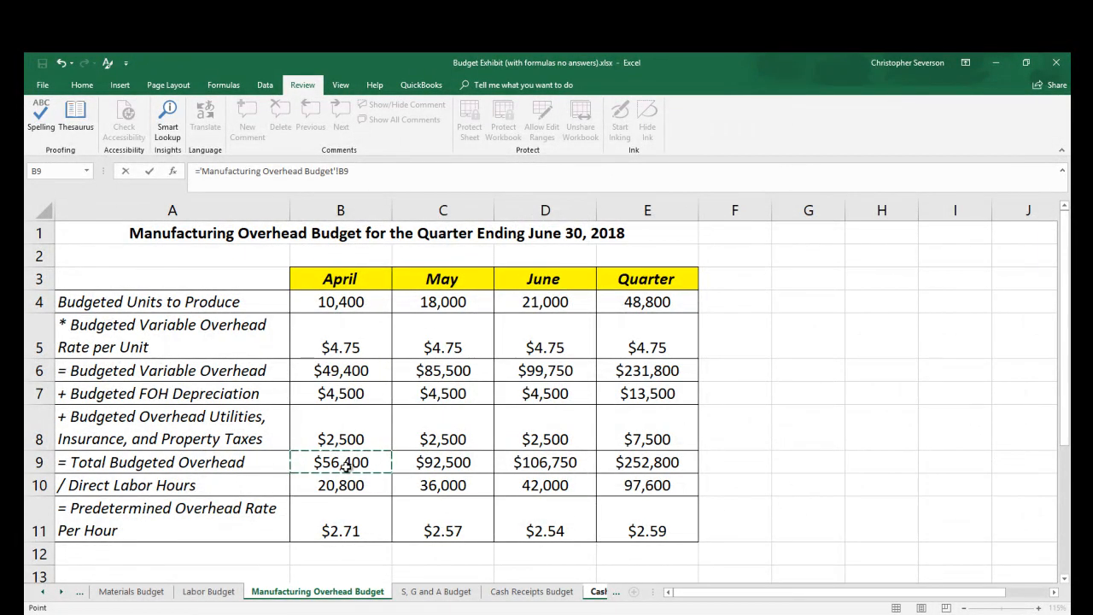
text(-)
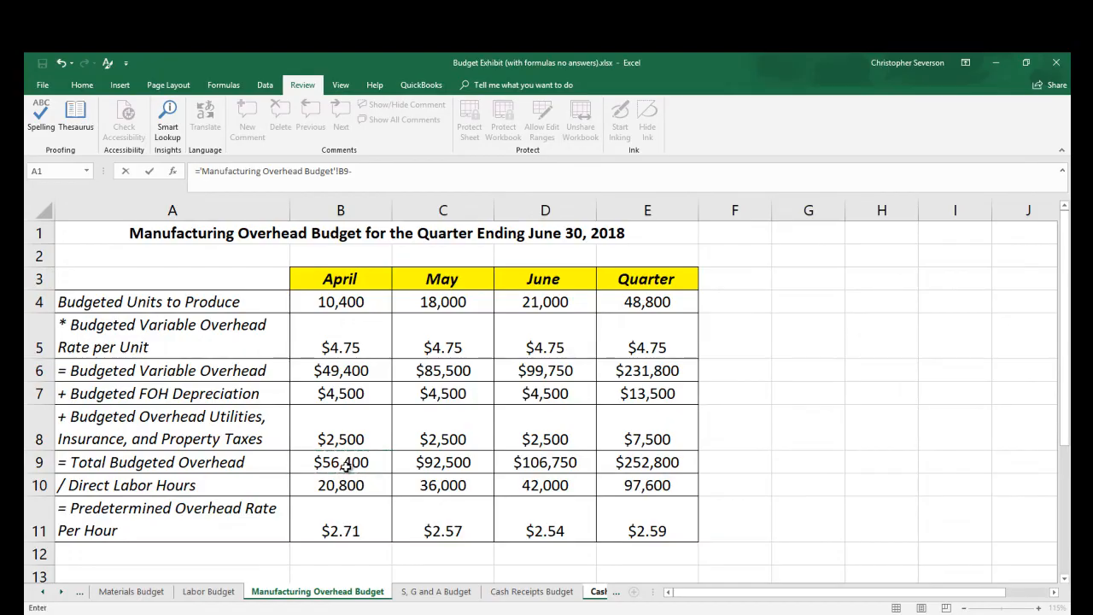
click(341, 394)
key(Return)
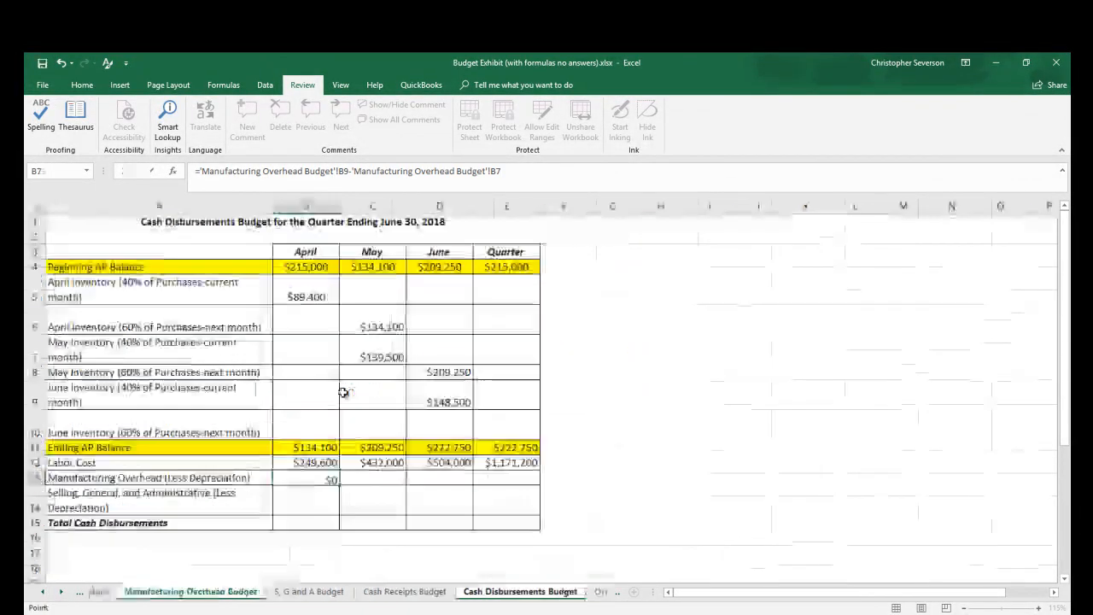
Copy April's Manufacturing Overhead formula from B13 across C13 to E13, and check May's copied formula.
click(325, 479)
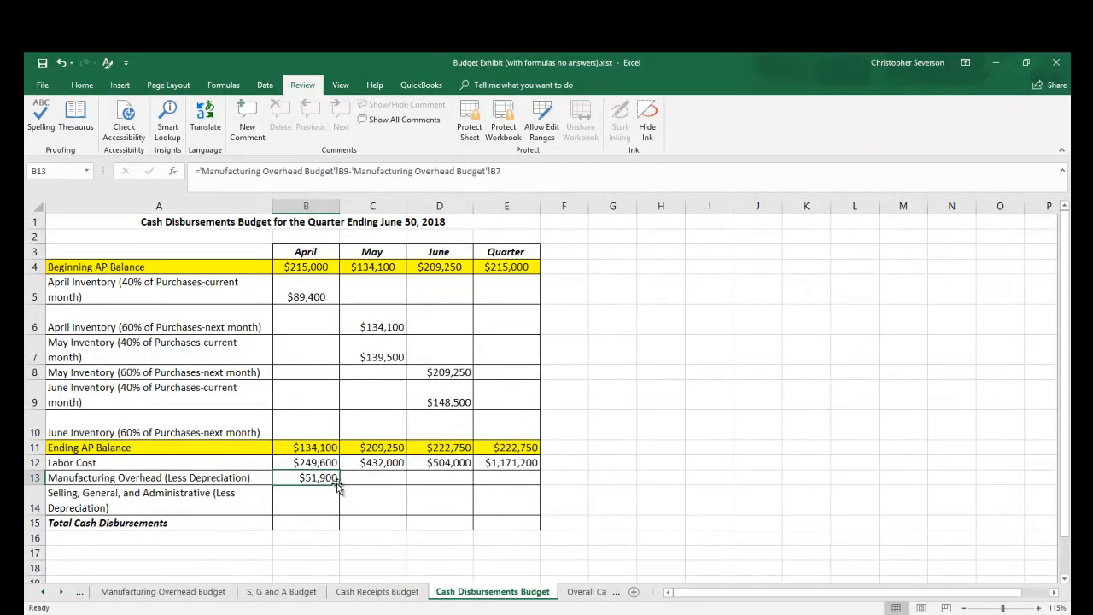
drag(339, 484, 515, 480)
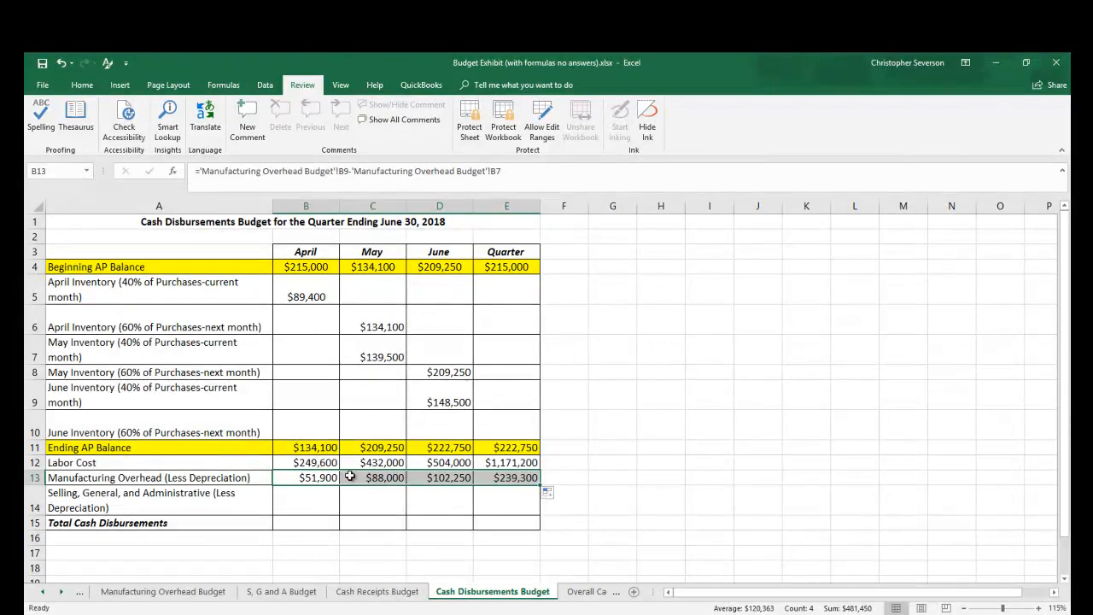
click(377, 479)
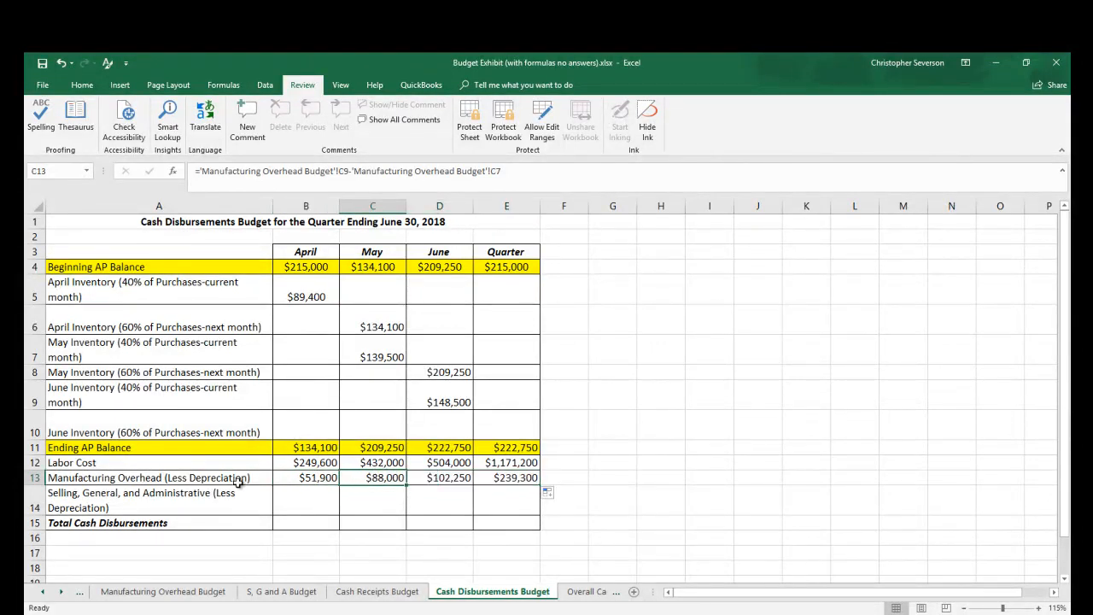
Calculate April's Selling, General, and Administrative (Less Depreciation) in B14 as S, G and A Budget B13 minus the Fixed Depreciation Expense in B10.
click(323, 505)
text(=)
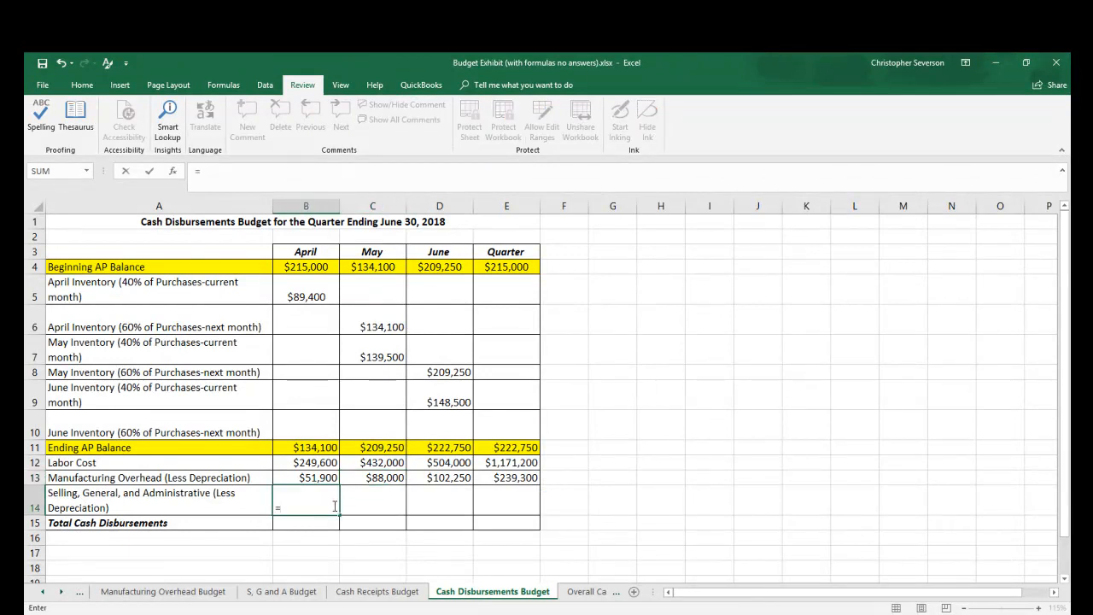
click(281, 591)
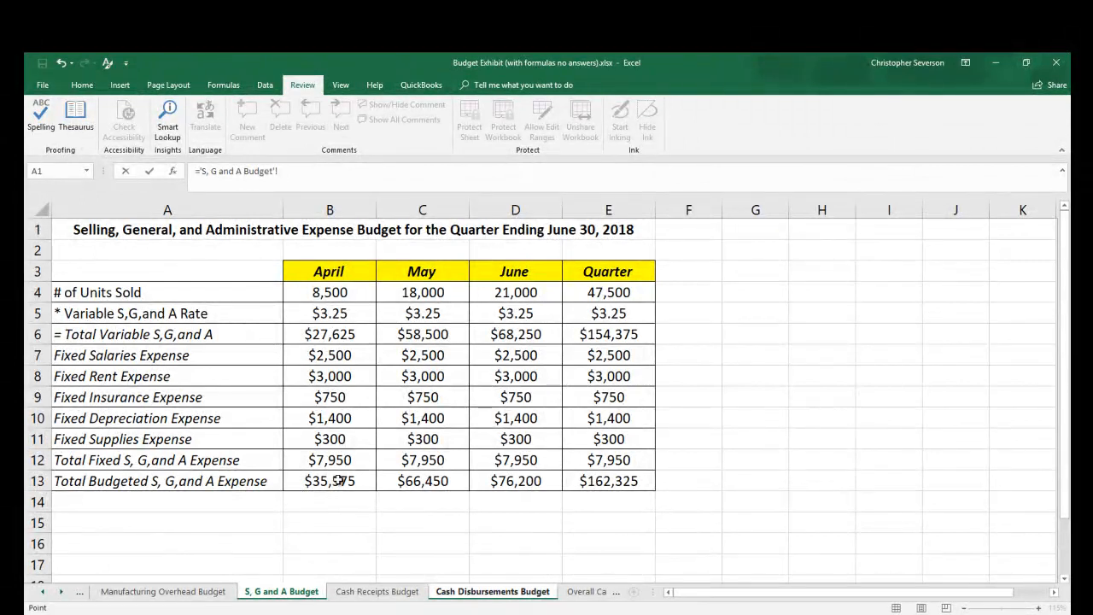
click(339, 481)
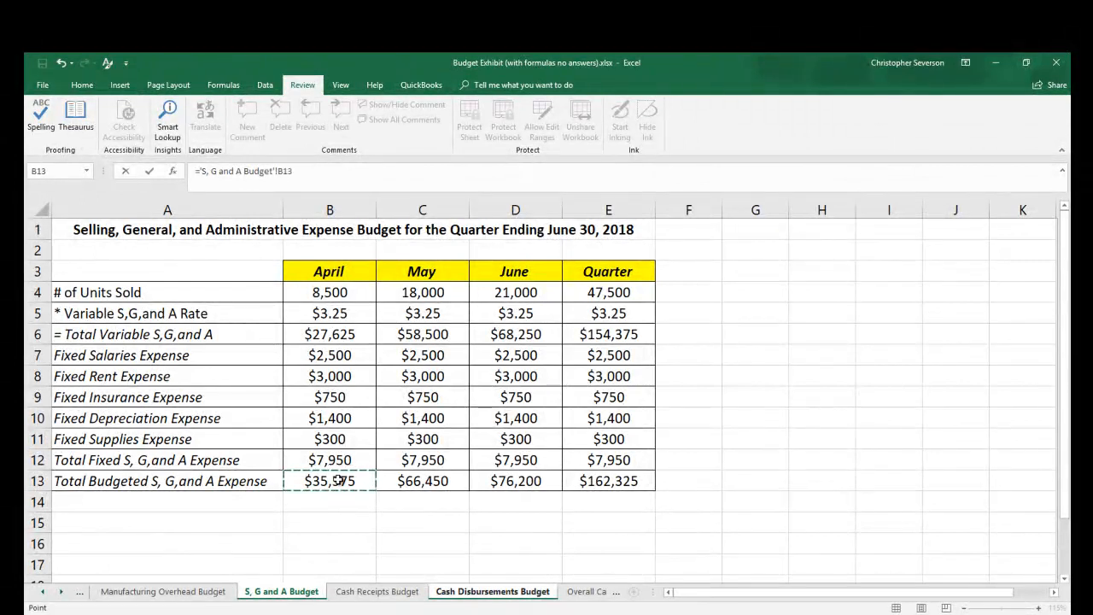
text(-)
click(326, 420)
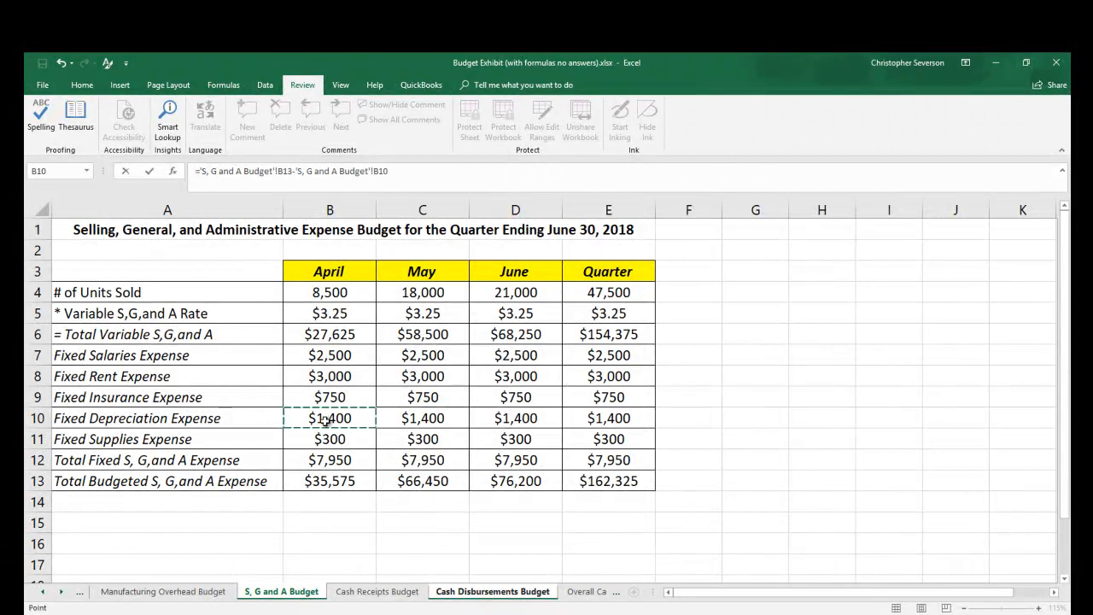
key(Return)
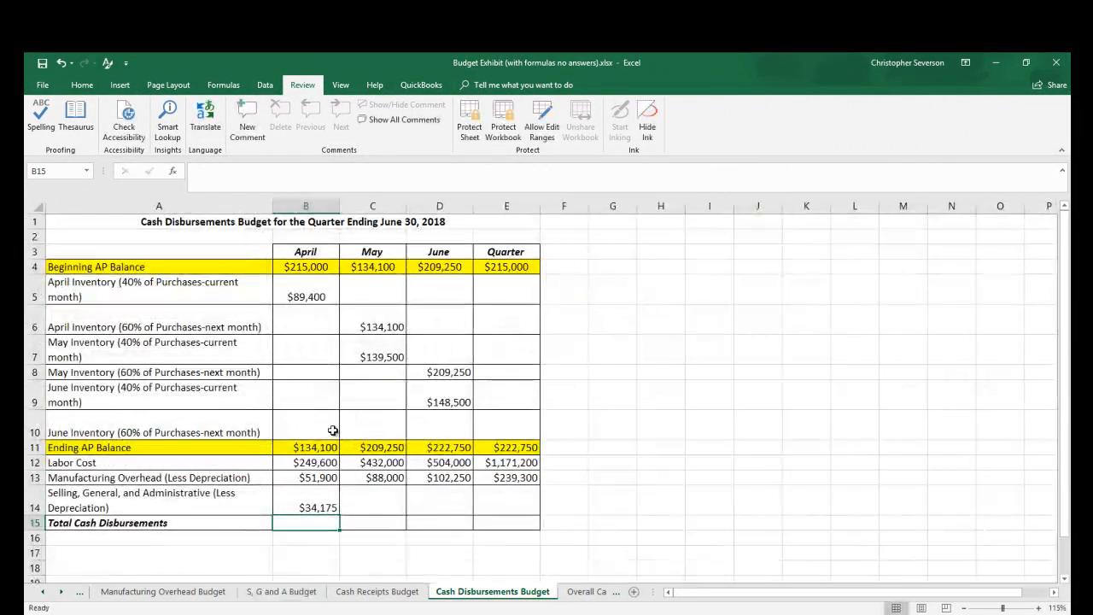
Copy April's Selling, General, and Administrative formula from B14 across C14 to E14, and begin April's Total Cash Disbursements formula in B15.
click(324, 502)
drag(340, 516, 528, 509)
click(313, 519)
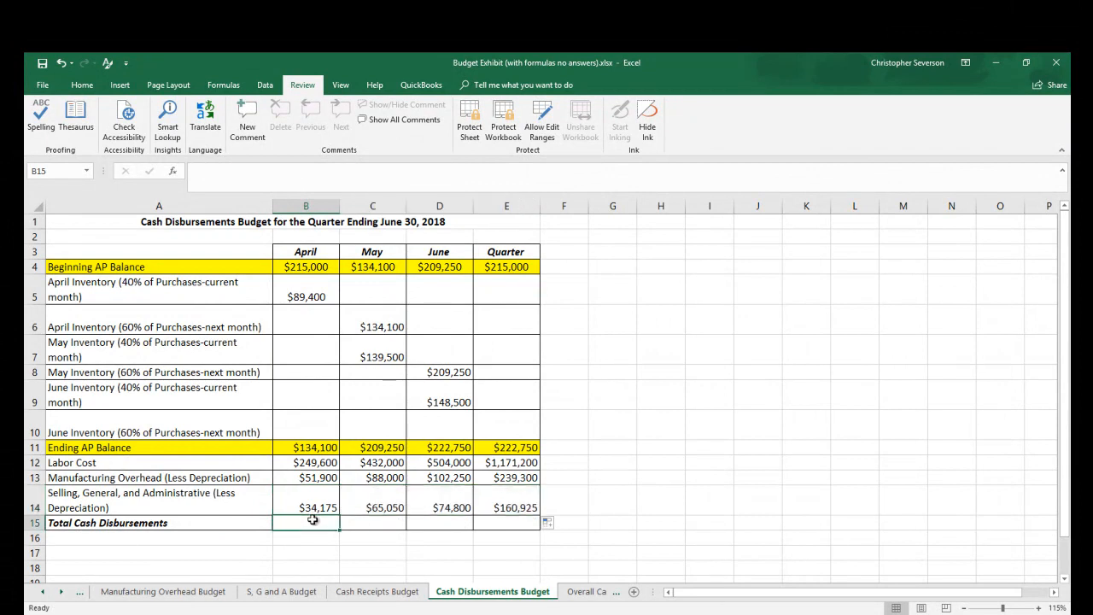
text(=)
key(Up)
key(Up)
key(Up)
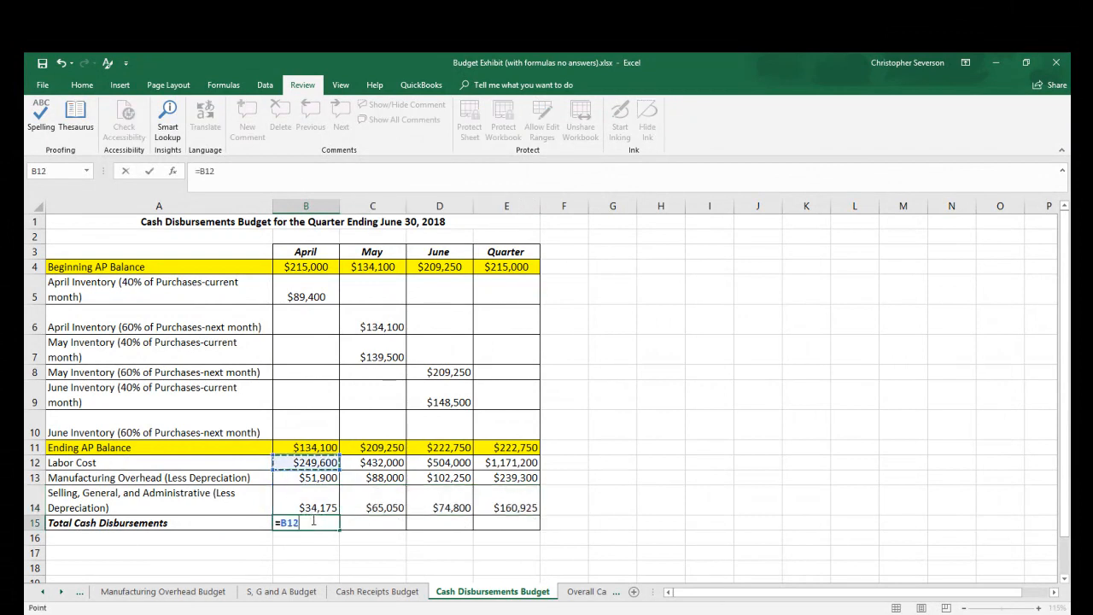
text(+)
key(BackSpace)
key(BackSpace)
key(BackSpace)
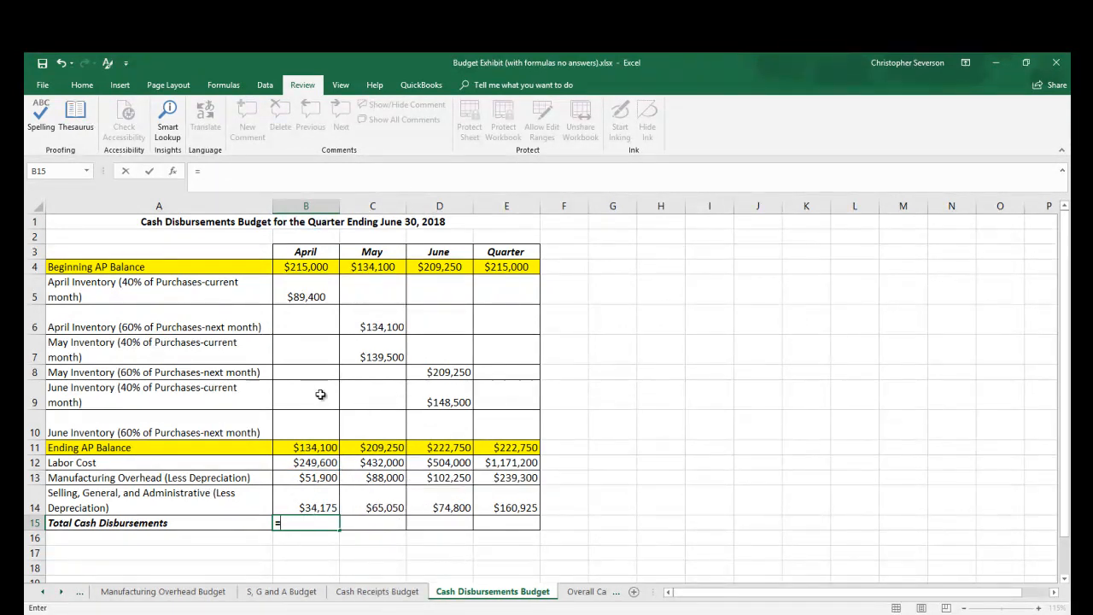
Total April's cash disbursements in B15 with the formula =B4+B5+B12+B13+B14.
click(314, 268)
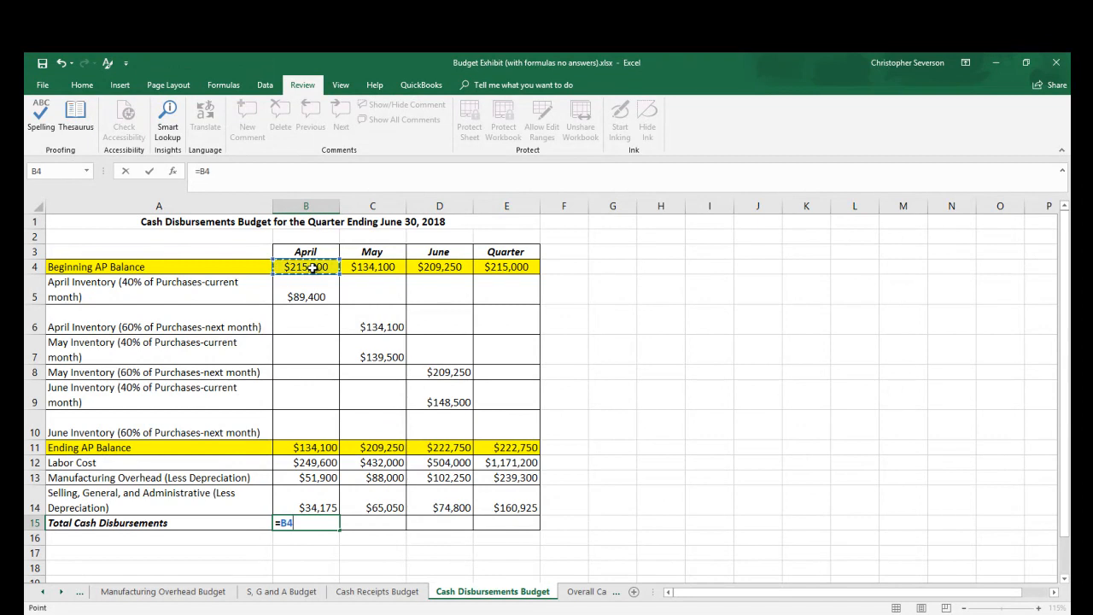
text(+)
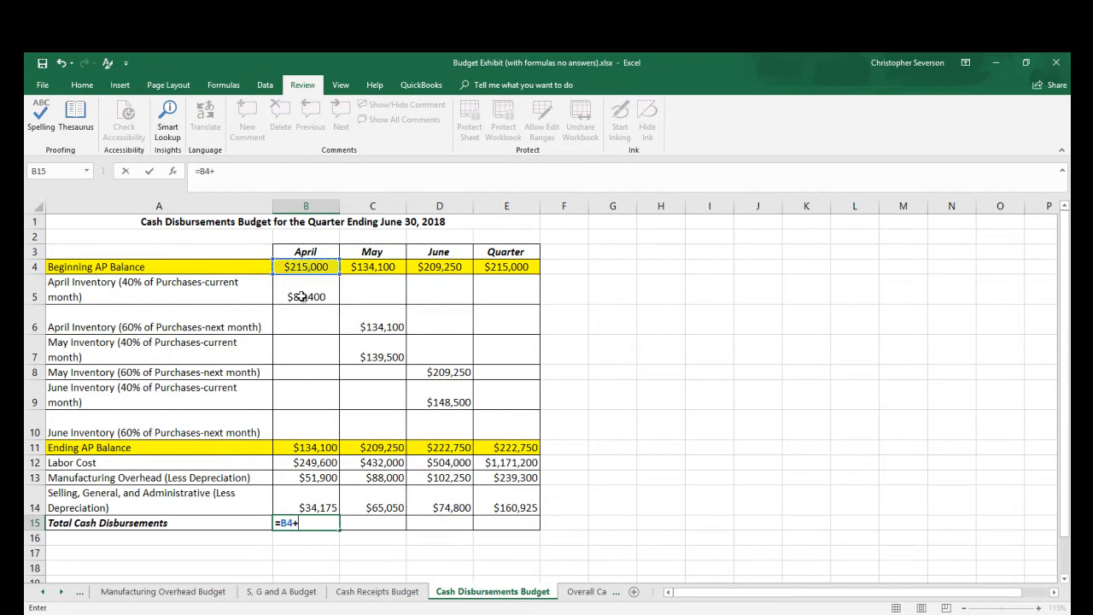
click(301, 295)
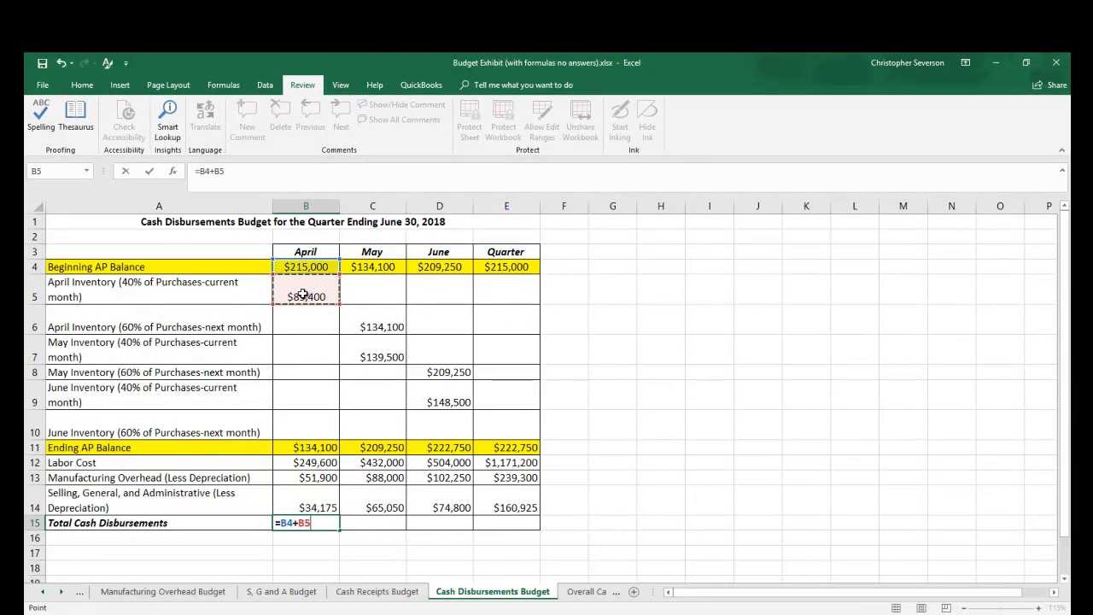
text(+)
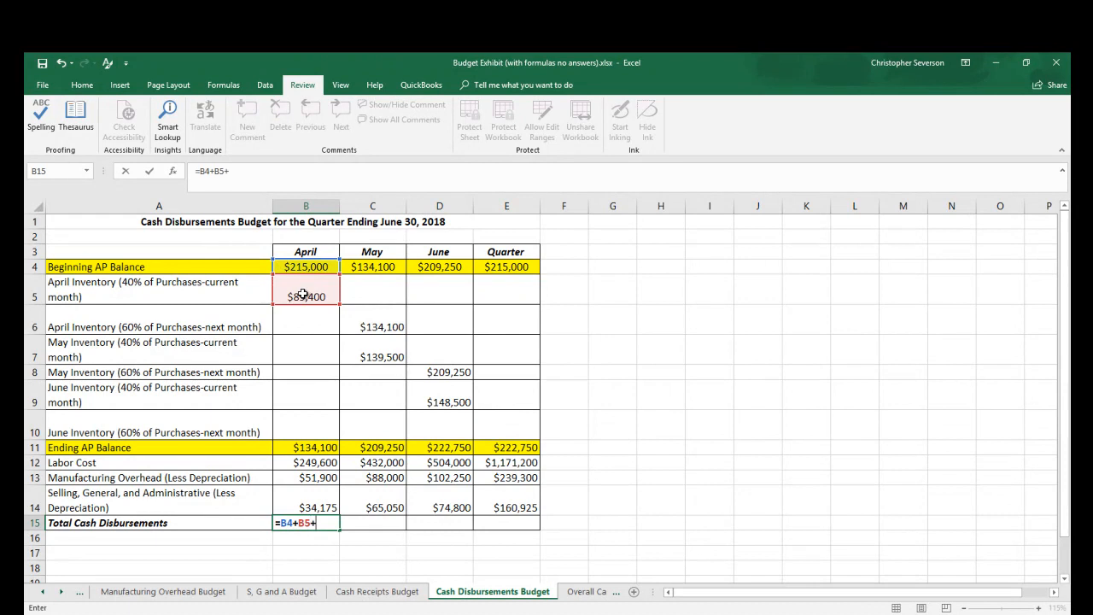
click(317, 462)
text(+)
click(326, 479)
text(+)
click(300, 499)
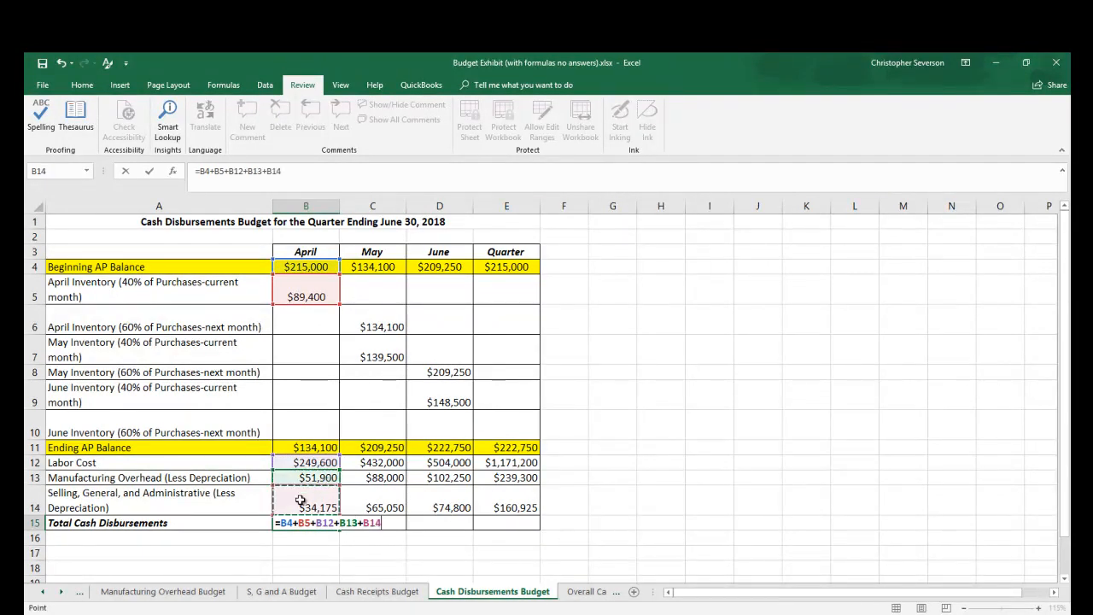
key(Tab)
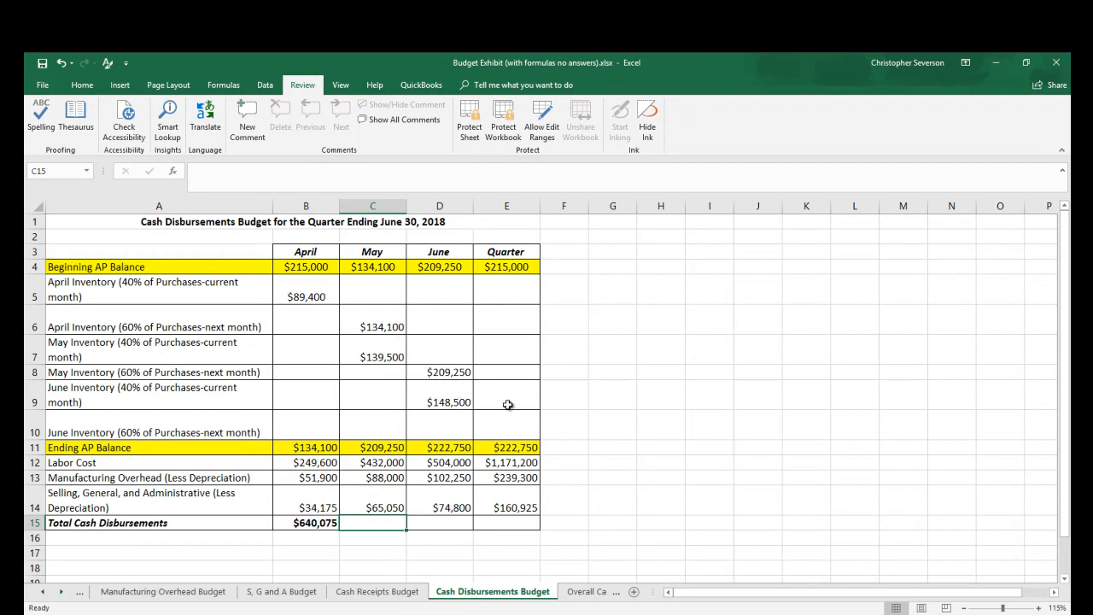
Total May's cash disbursements in C15 by adding C6, C7, C12, C13 and C14.
text(=)
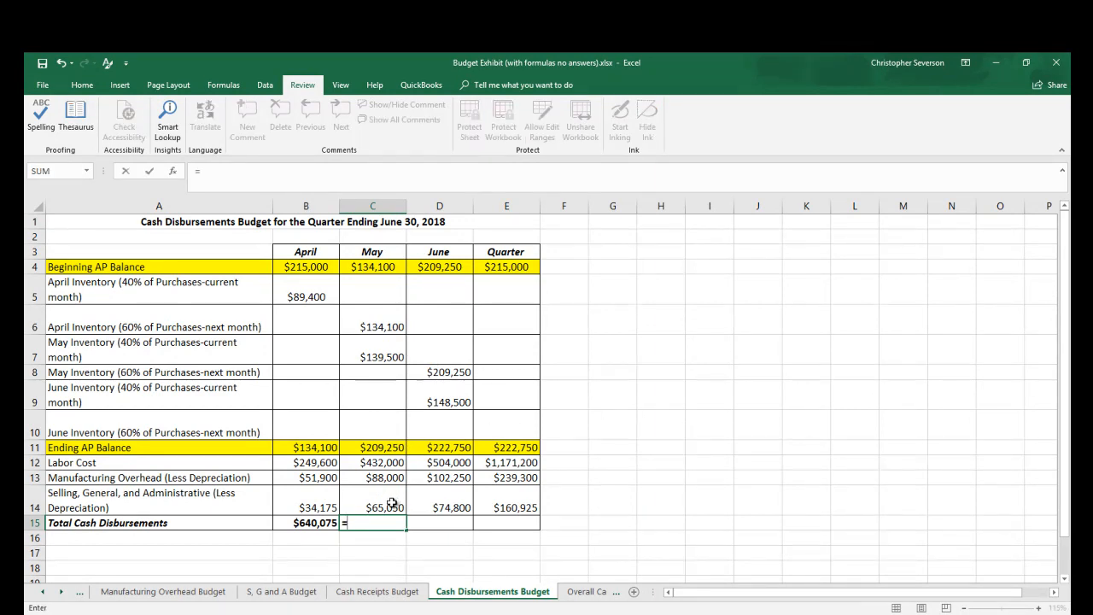
click(369, 320)
text(+)
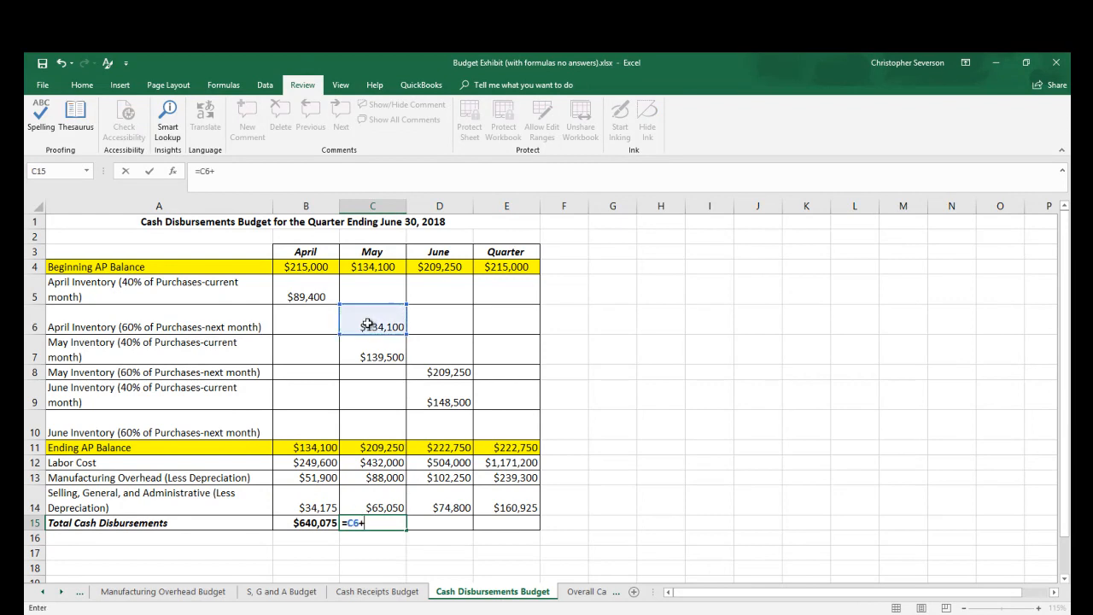
click(373, 350)
text(+)
click(381, 461)
text(+)
click(392, 475)
text(+)
click(371, 507)
key(Return)
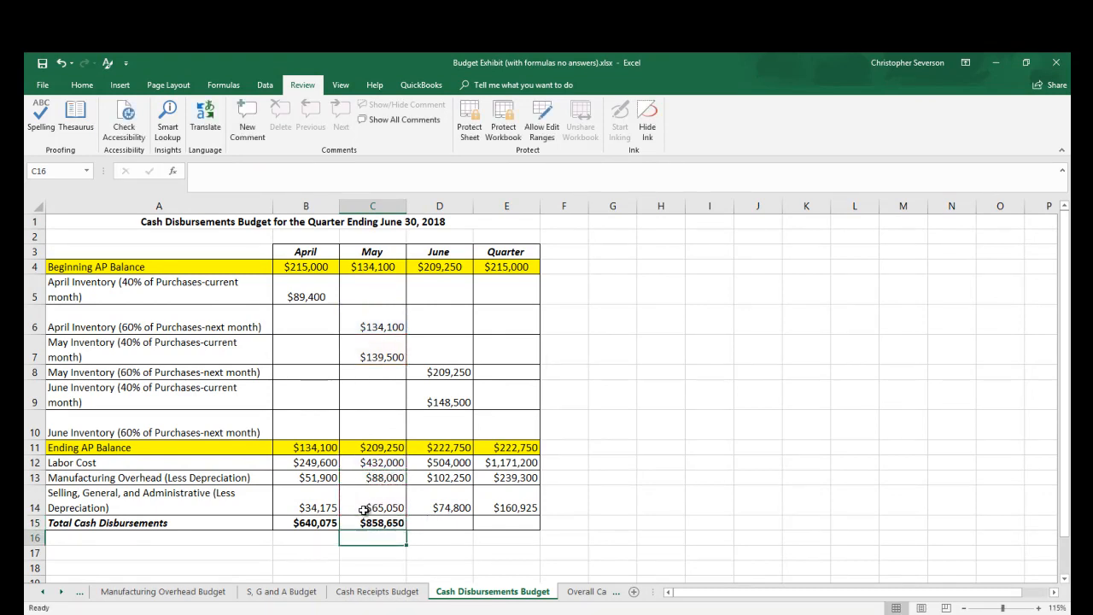
Total June's cash disbursements in D15 with the formula =D8+D9+D12+D13+D14.
click(432, 525)
text(=)
key(Up)
key(Up)
key(Up)
key(Up)
key(Up)
key(Up)
key(Up)
text(+)
key(Up)
key(Up)
key(Up)
key(Up)
key(Up)
key(Up)
key(Up)
key(Down)
text(+)
key(Up)
key(Up)
key(Up)
key(Up)
key(Down)
text(+)
key(Up)
key(Up)
text(+)
key(Up)
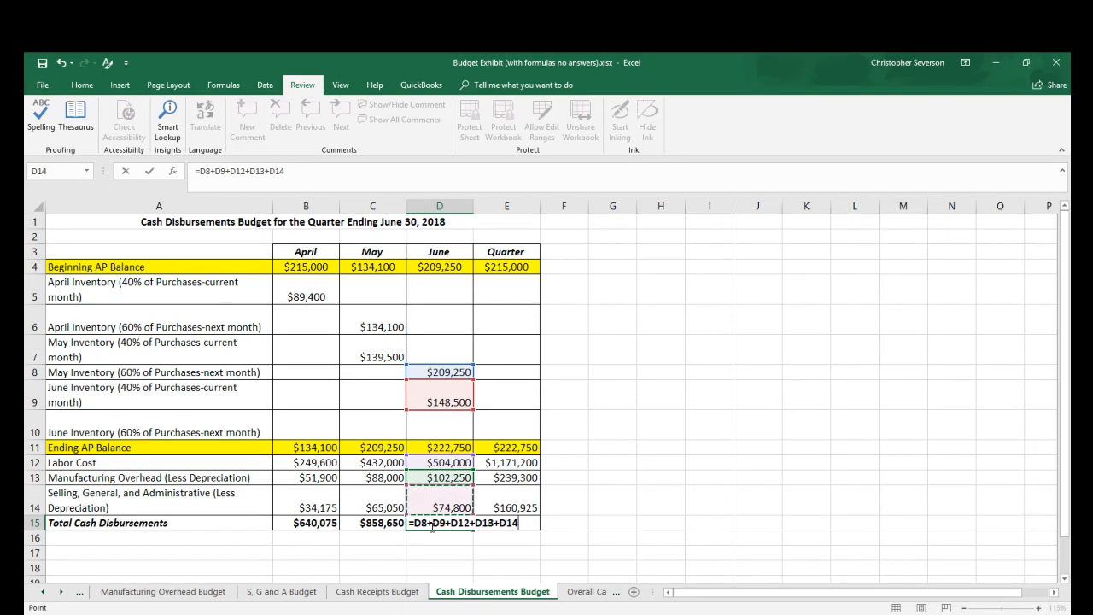
key(Return)
Sum the monthly Total Cash Disbursements from B15 to D15 in the Quarter cell E15.
click(499, 520)
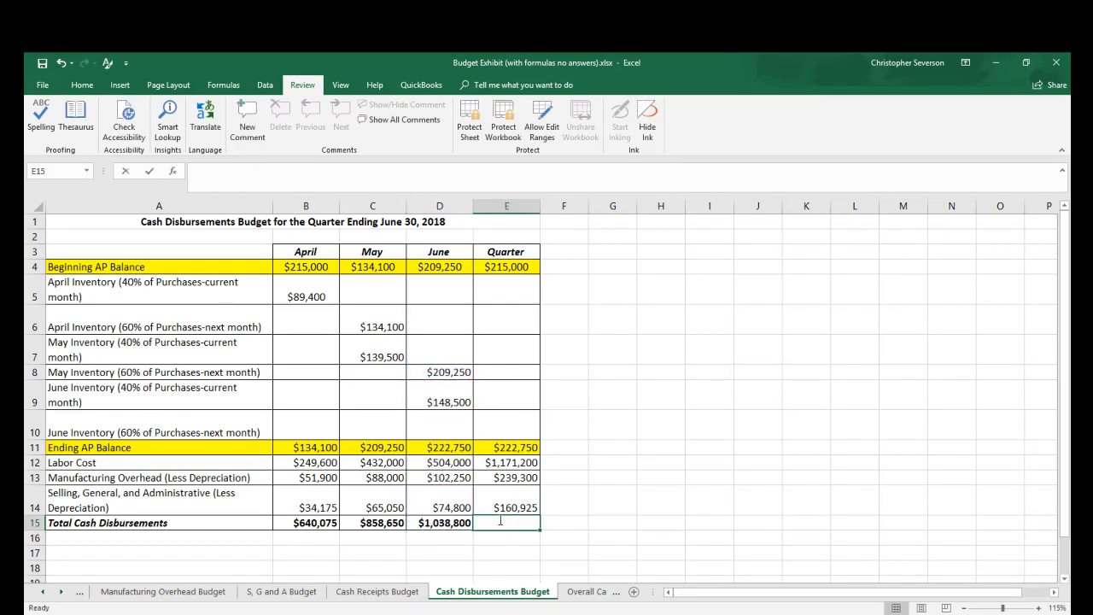
text(=sum()
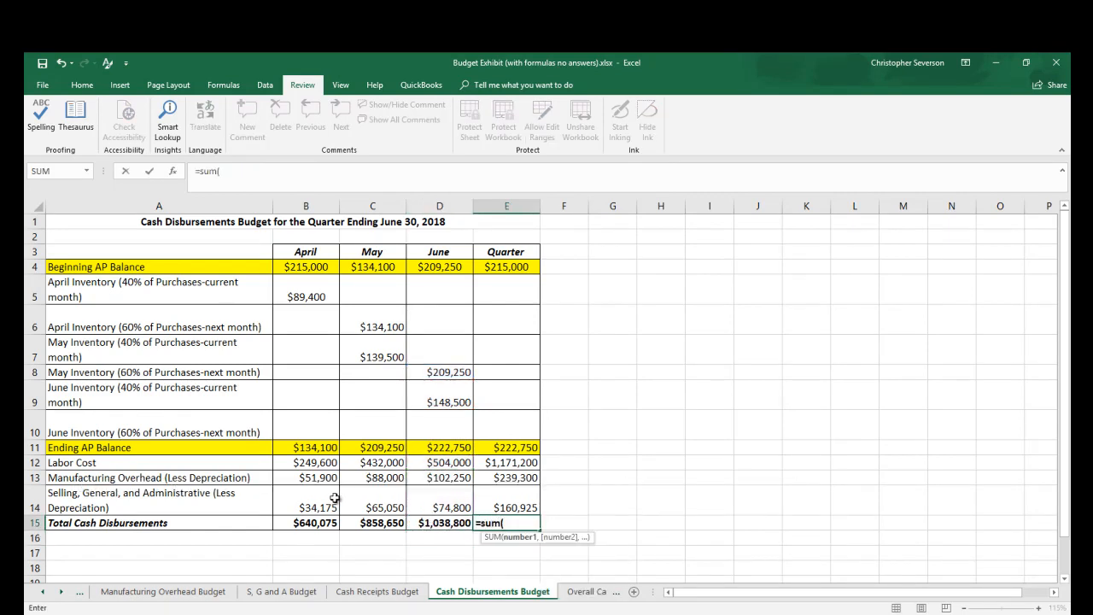
drag(329, 520, 431, 523)
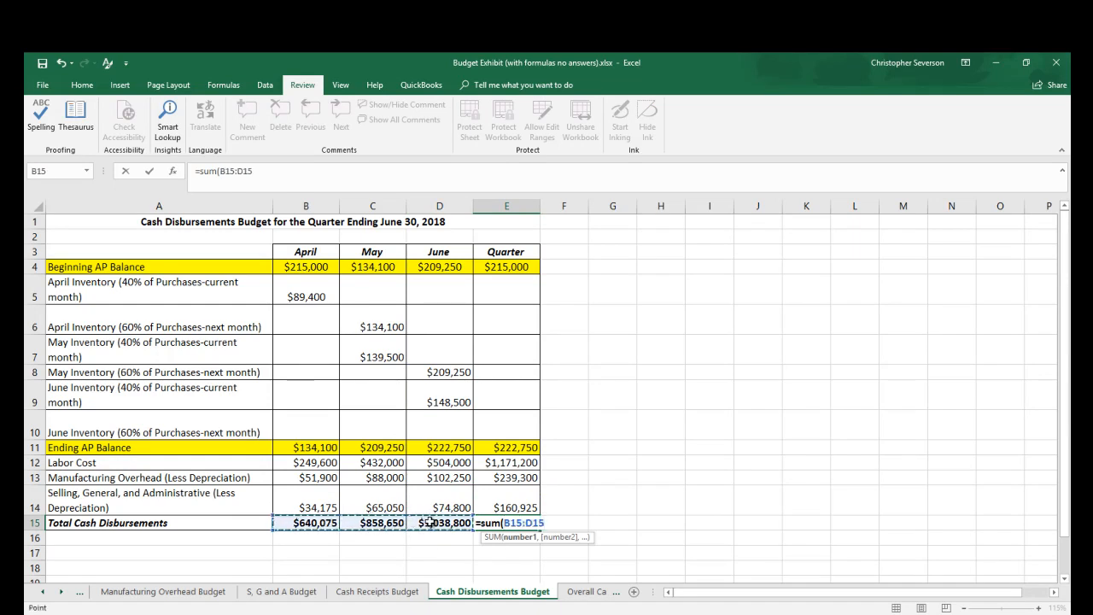
key(Return)
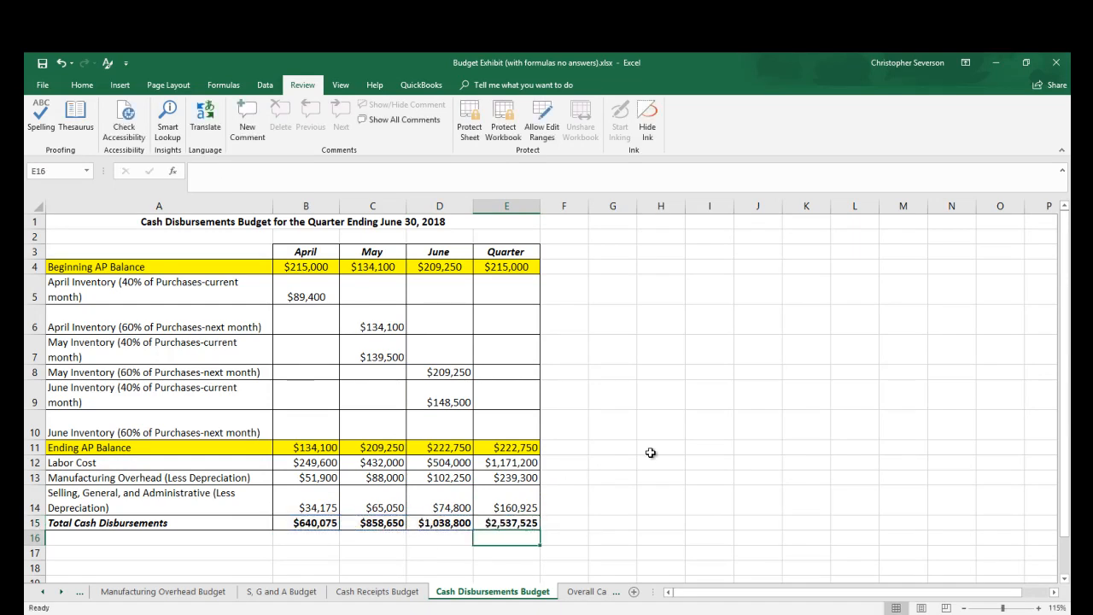
click(682, 448)
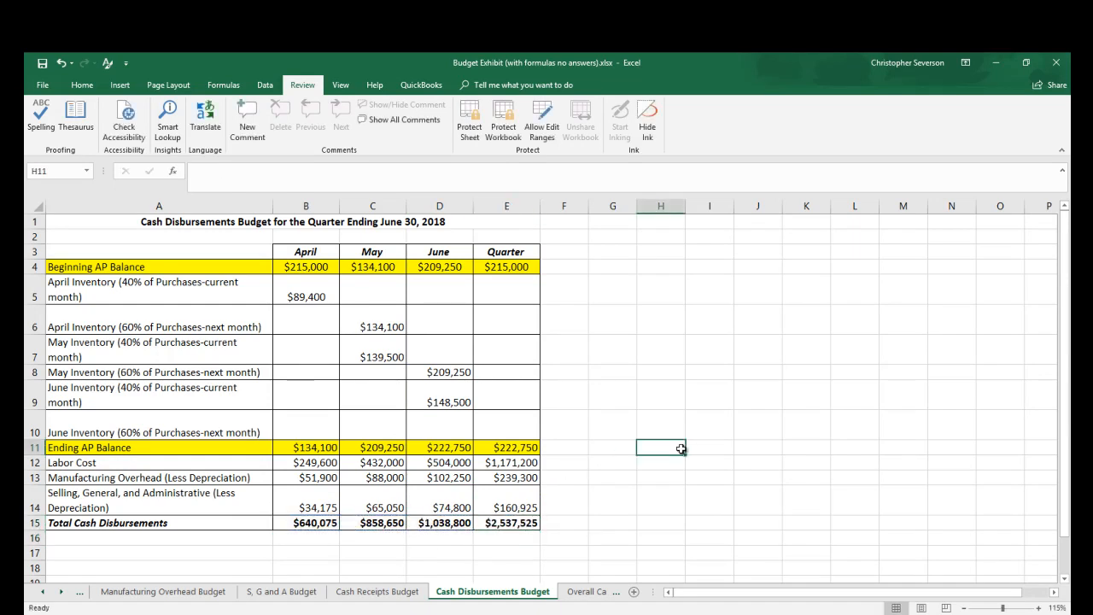
Open the Overall Cash Budget sheet.
click(62, 596)
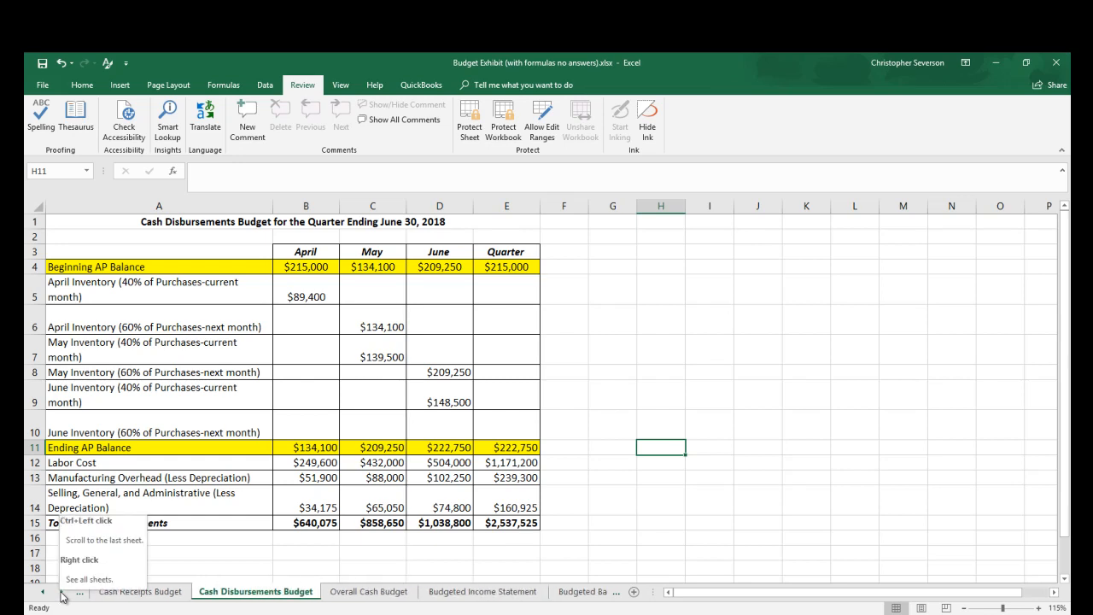
click(373, 596)
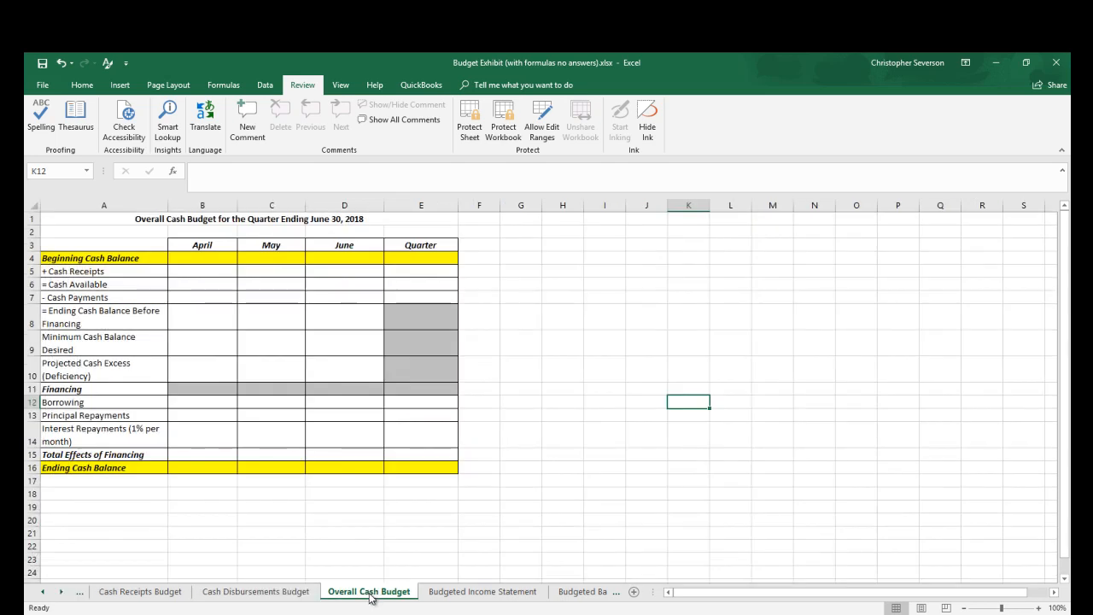
click(586, 341)
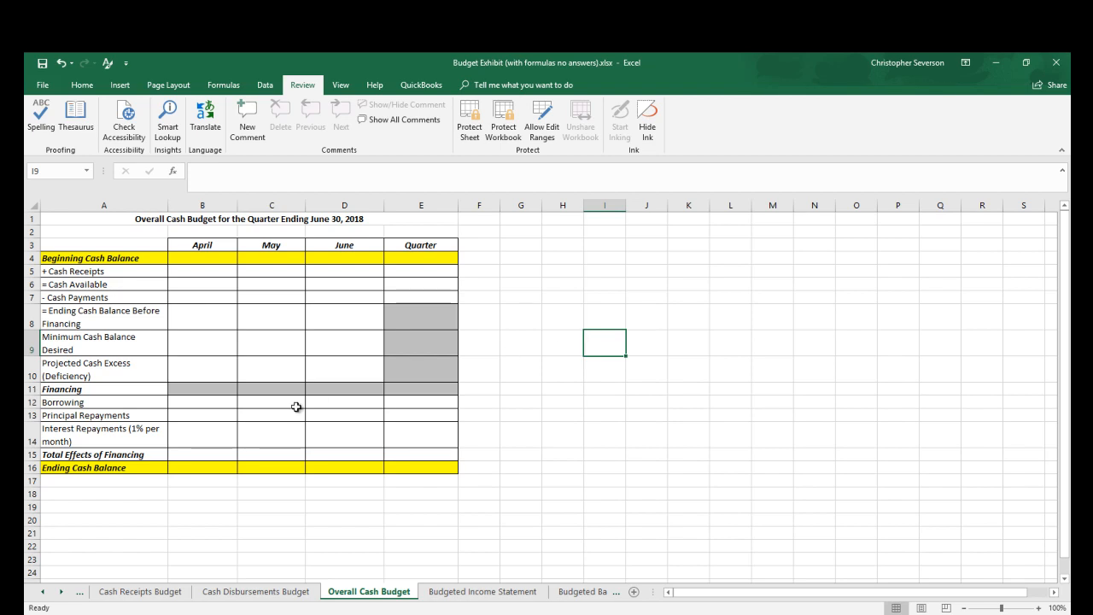
Link April's Beginning Cash Balance in B4 to the March 31 ending cash balance in Data Sheet D50.
click(206, 258)
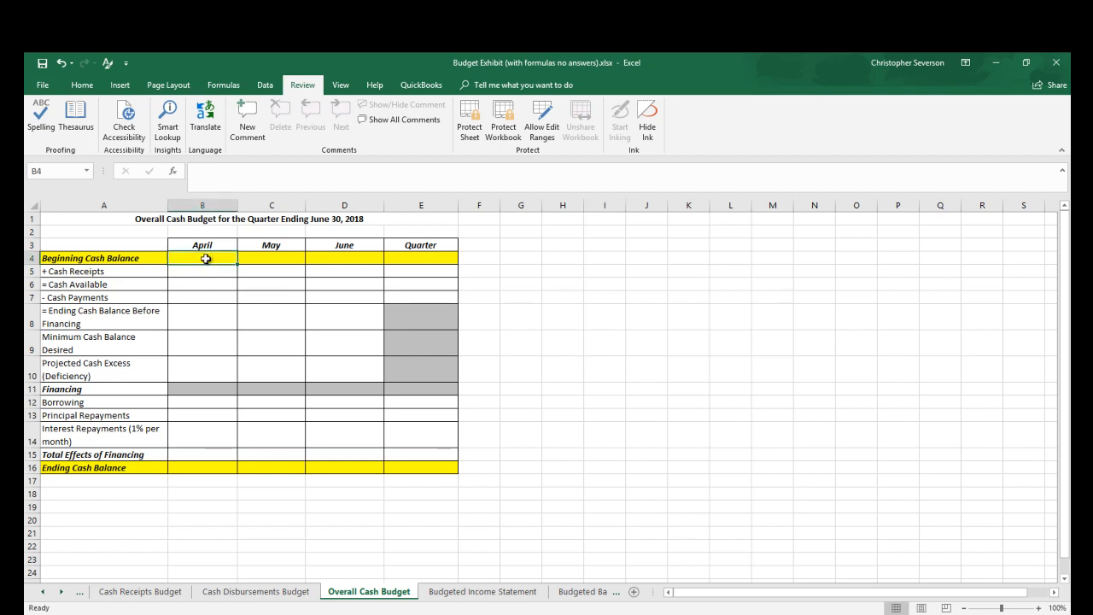
ctrl+scroll(205, 258, up, 2)
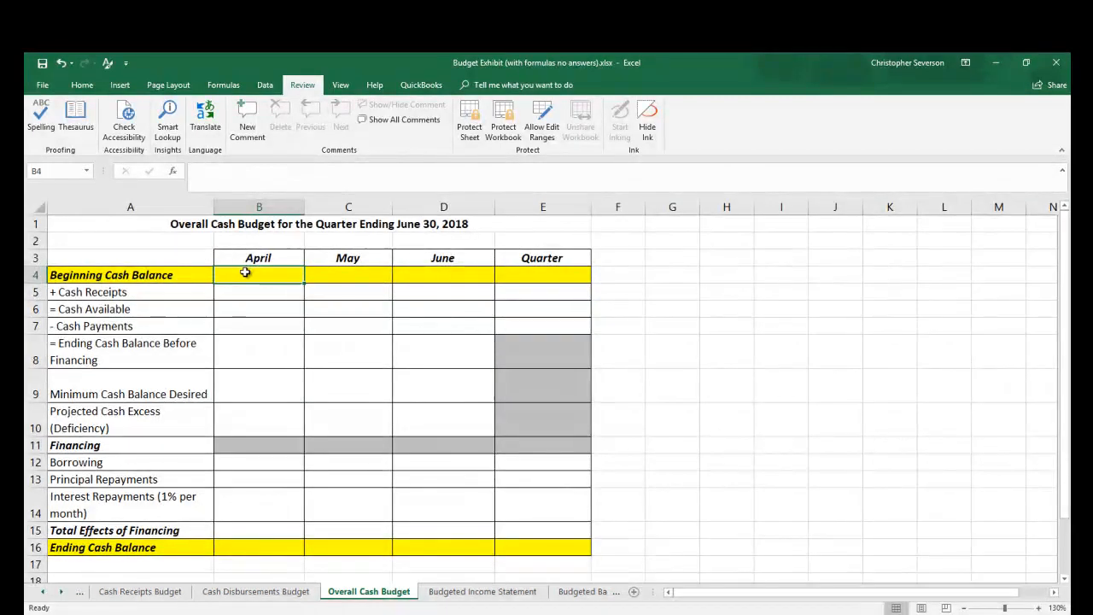
text(=-)
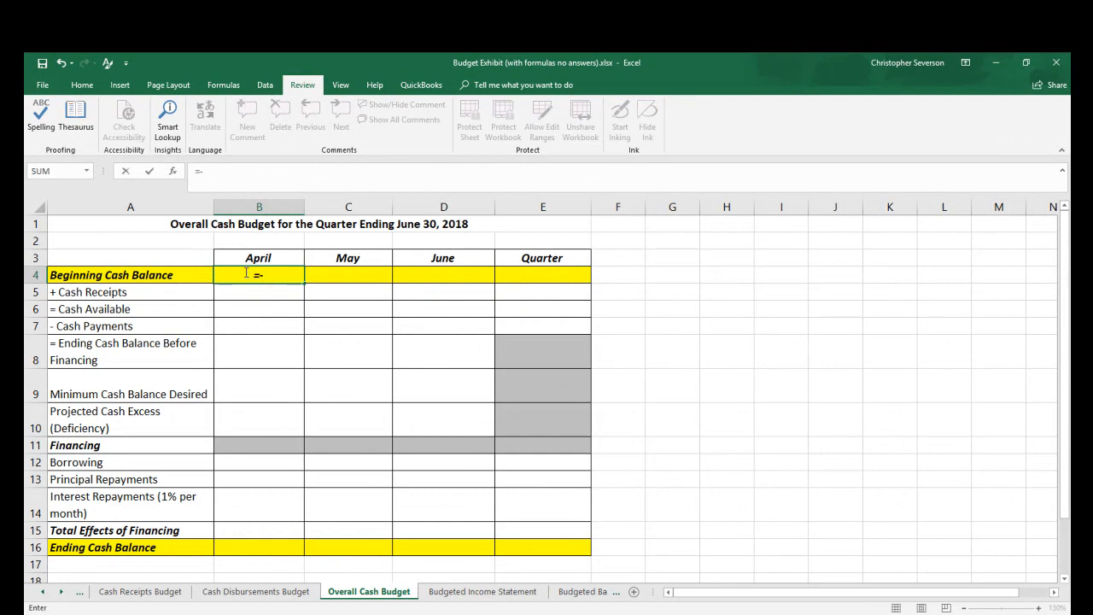
click(42, 591)
click(42, 592)
click(42, 591)
click(43, 591)
click(110, 596)
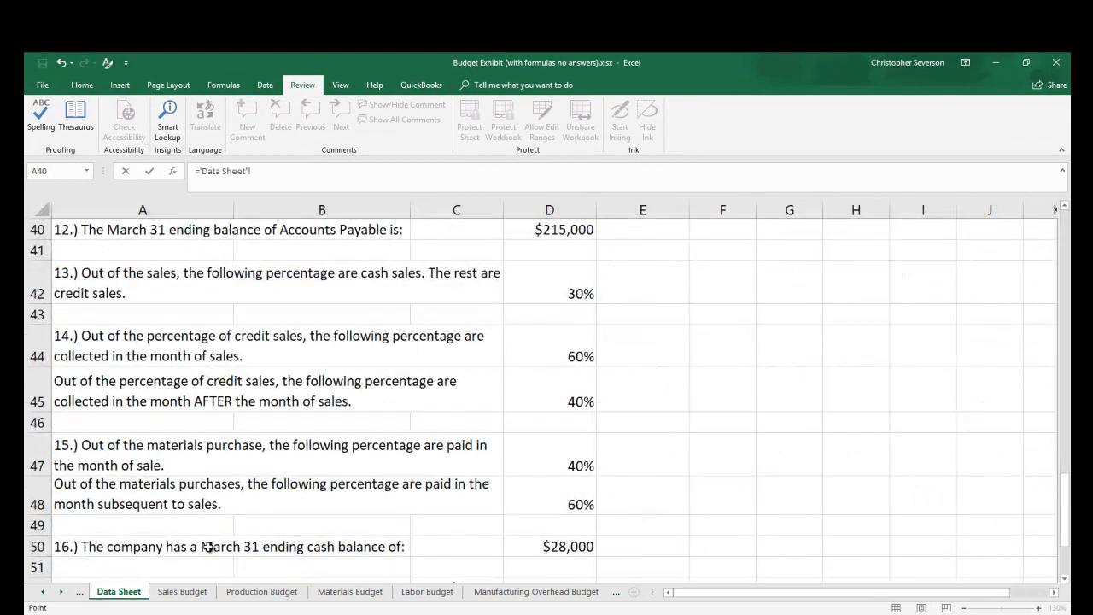
scroll(192, 542, down, 1)
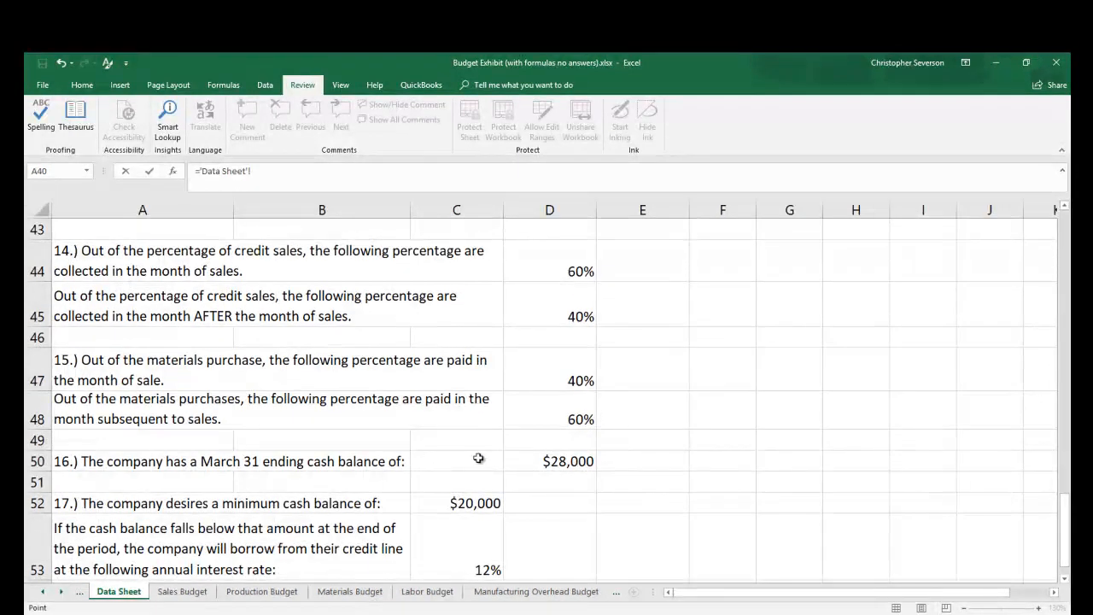
click(548, 462)
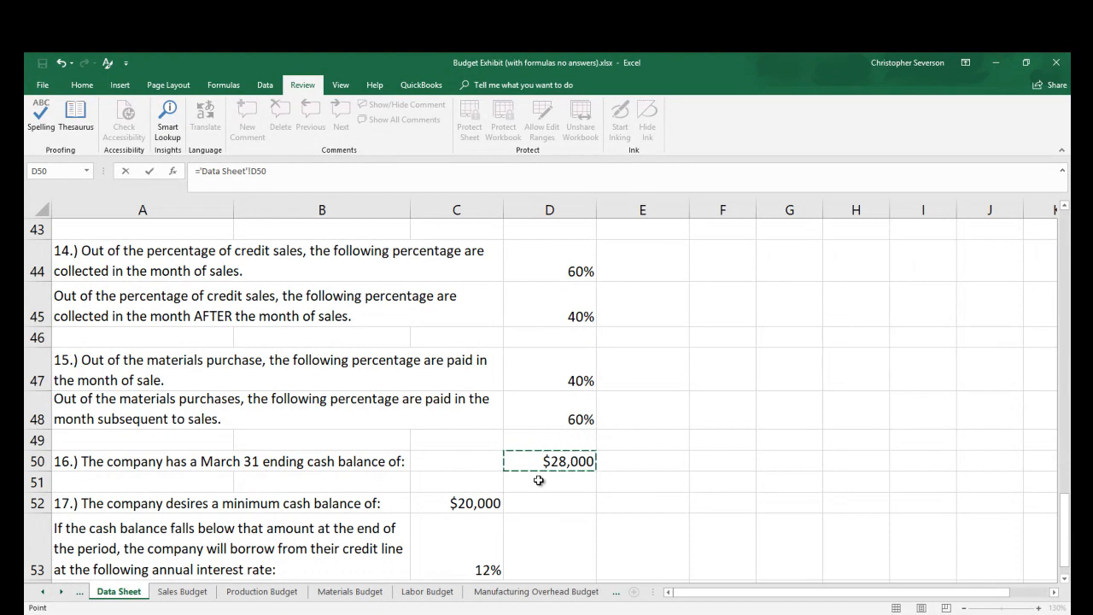
key(Return)
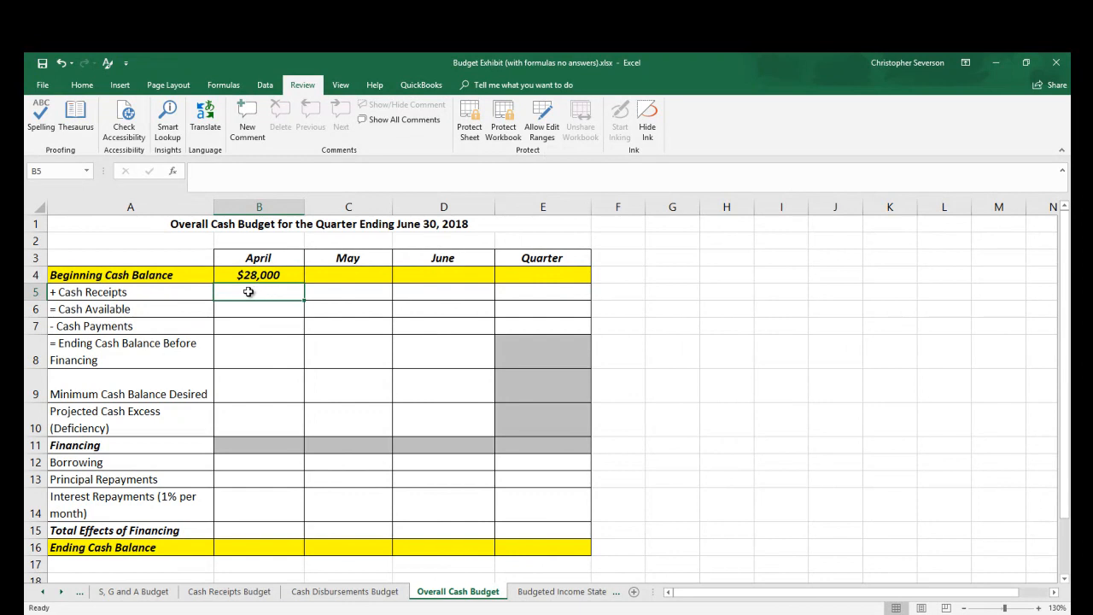
Link April's Cash Receipts in B5 to Cash Receipts Budget B14 and fill the formula across through the Quarter cell E5.
text(=)
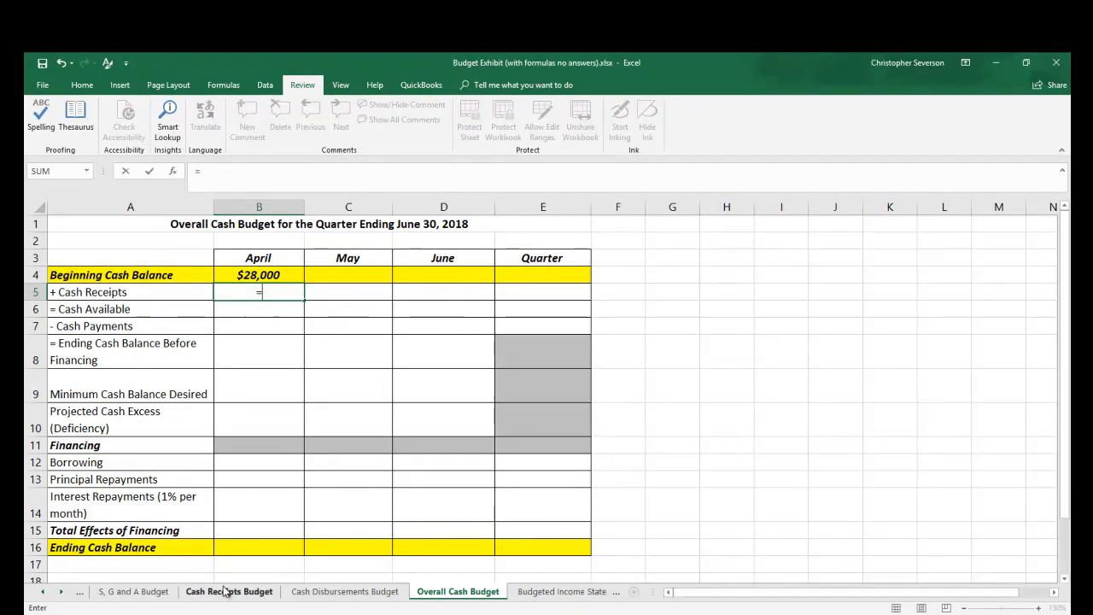
click(227, 591)
click(287, 530)
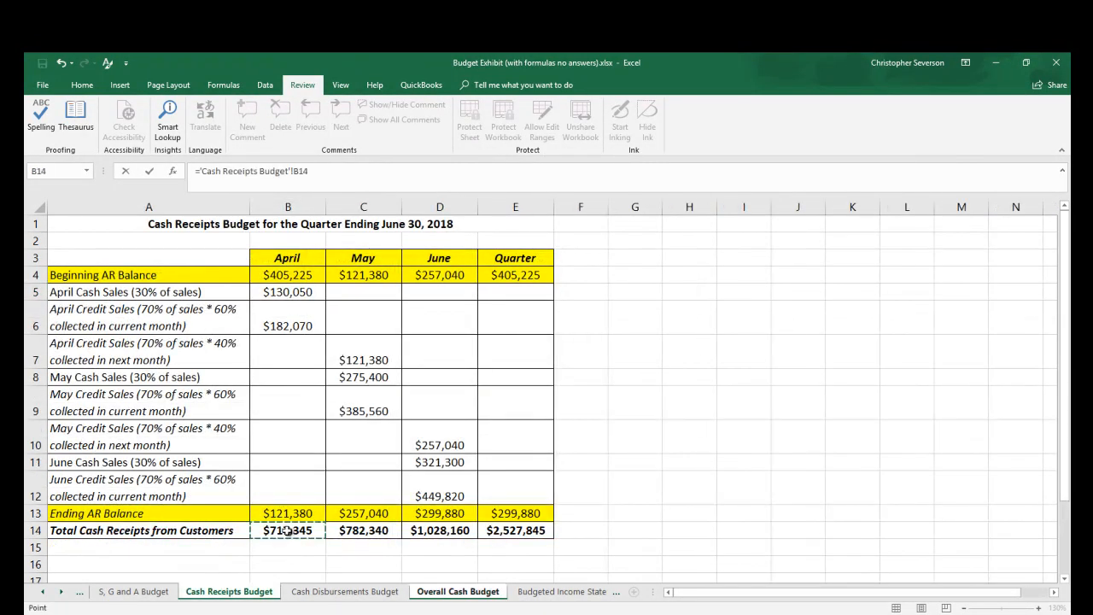
key(Return)
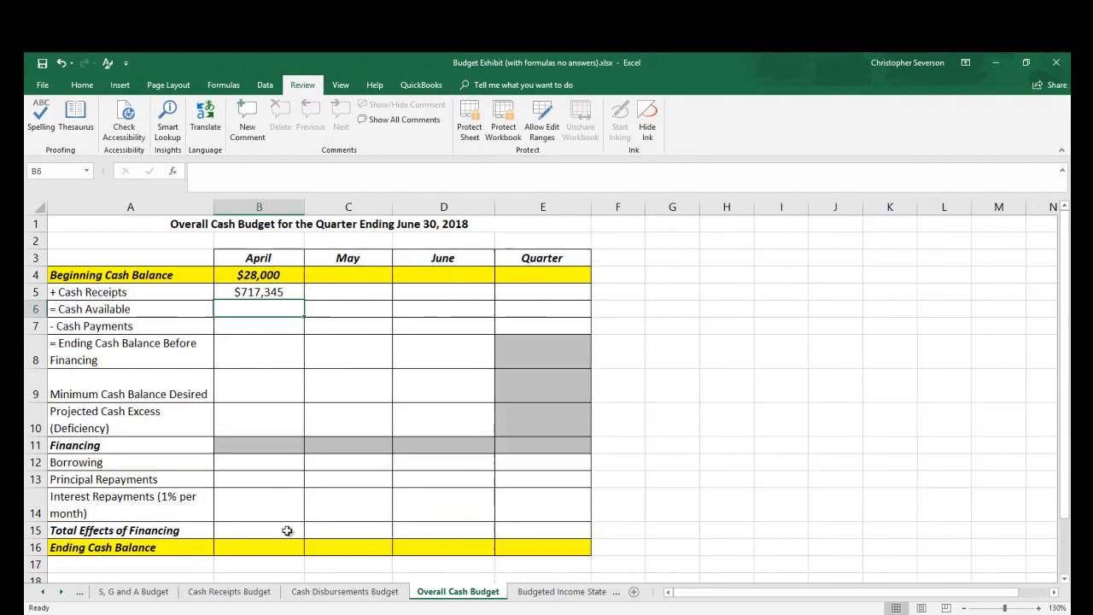
click(273, 292)
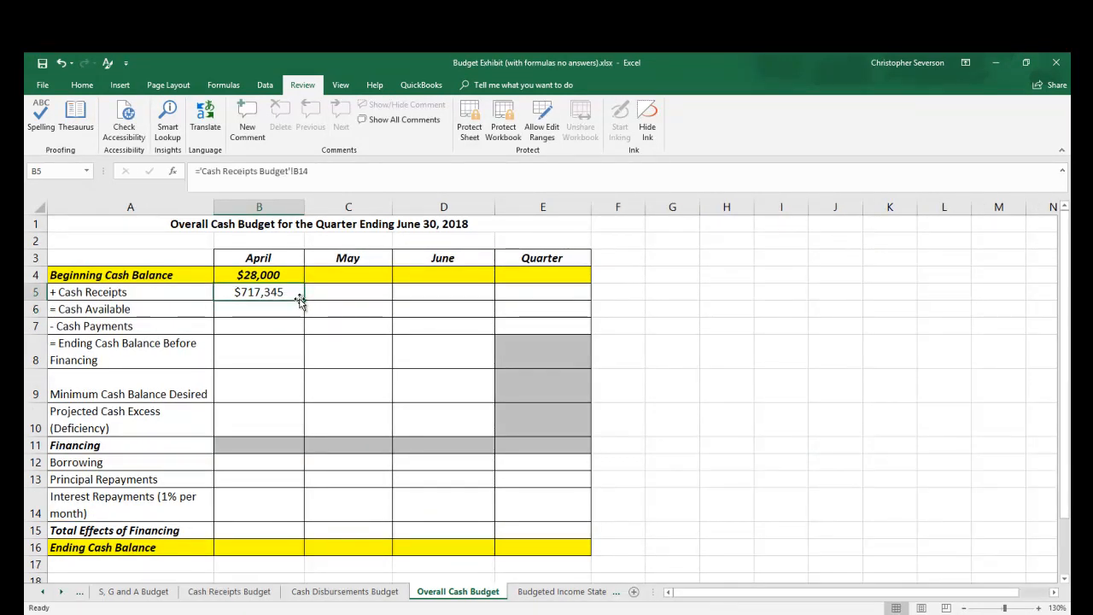
drag(303, 300, 558, 314)
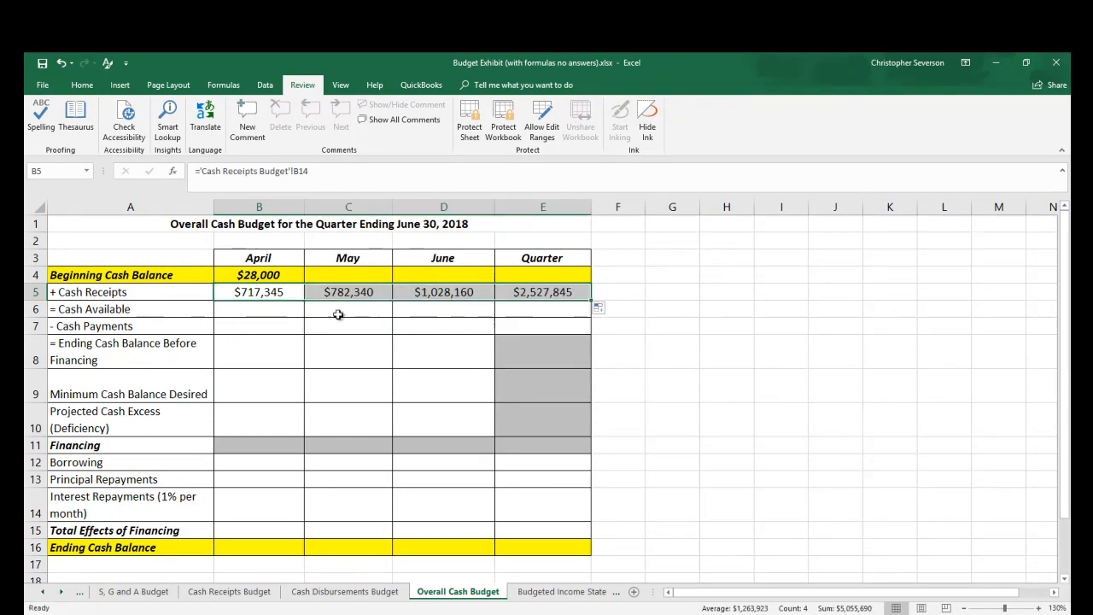
Calculate April's Cash Available in B6 with =B4+B5 and fill the formula across through the Quarter cell E6.
click(270, 311)
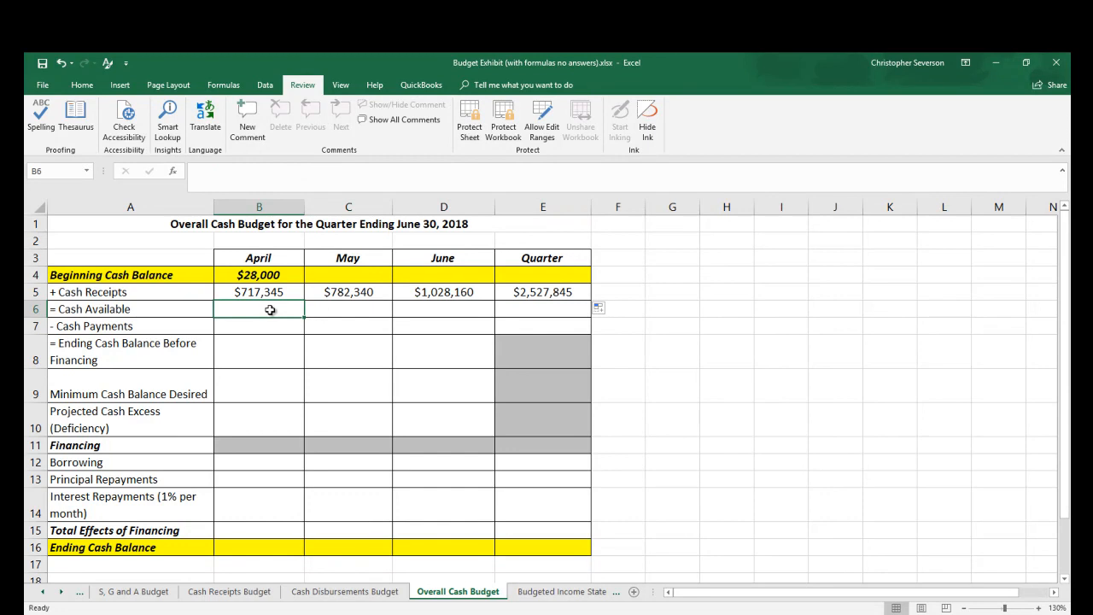
text(=)
key(Up)
key(Up)
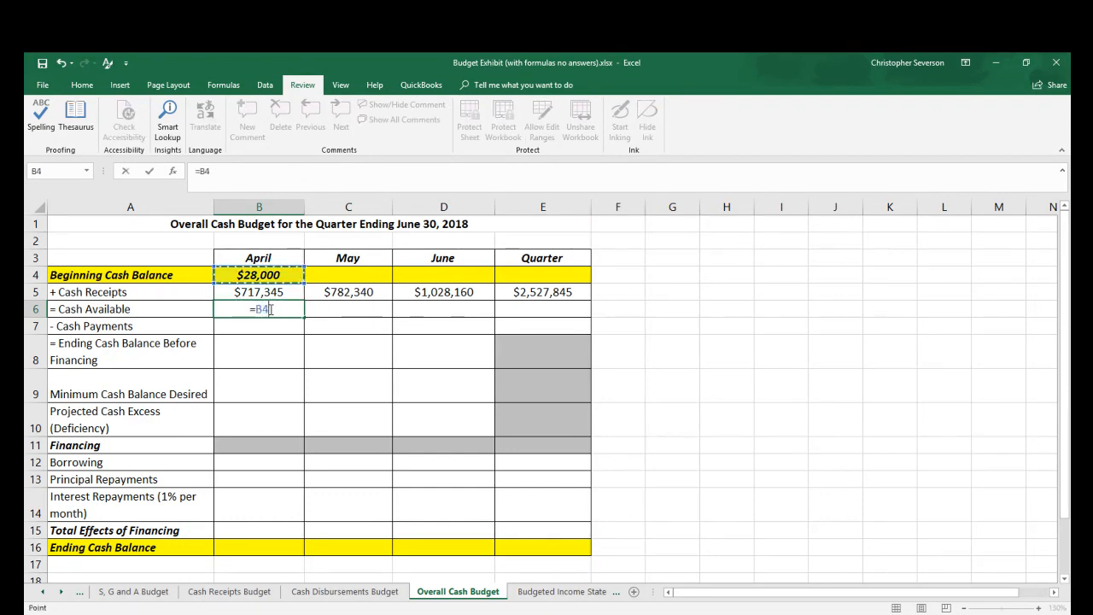
text(+)
key(Up)
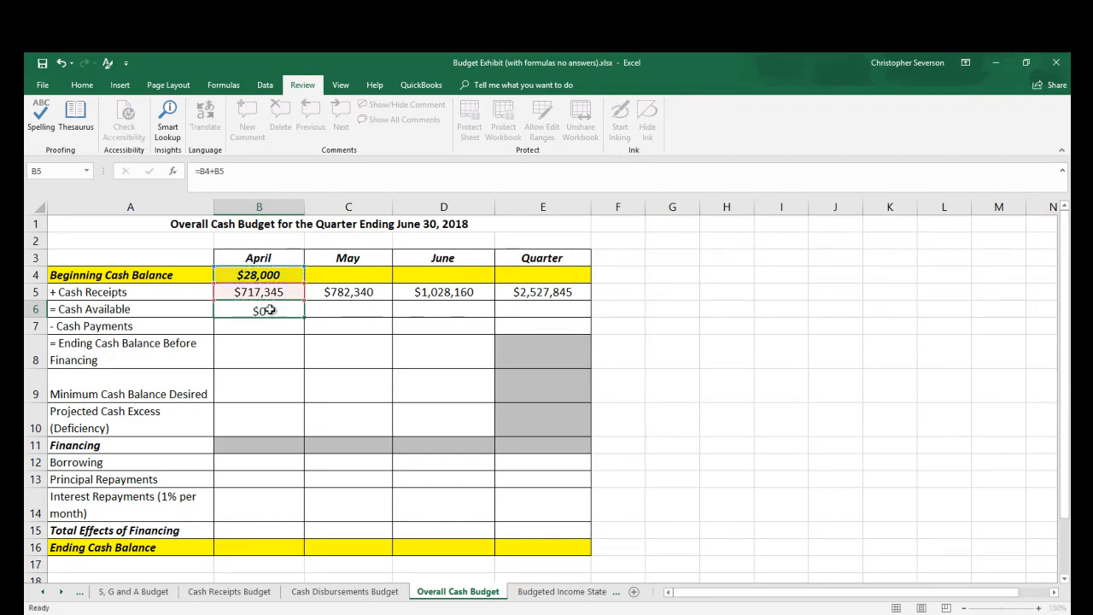
key(Return)
drag(321, 276, 512, 276)
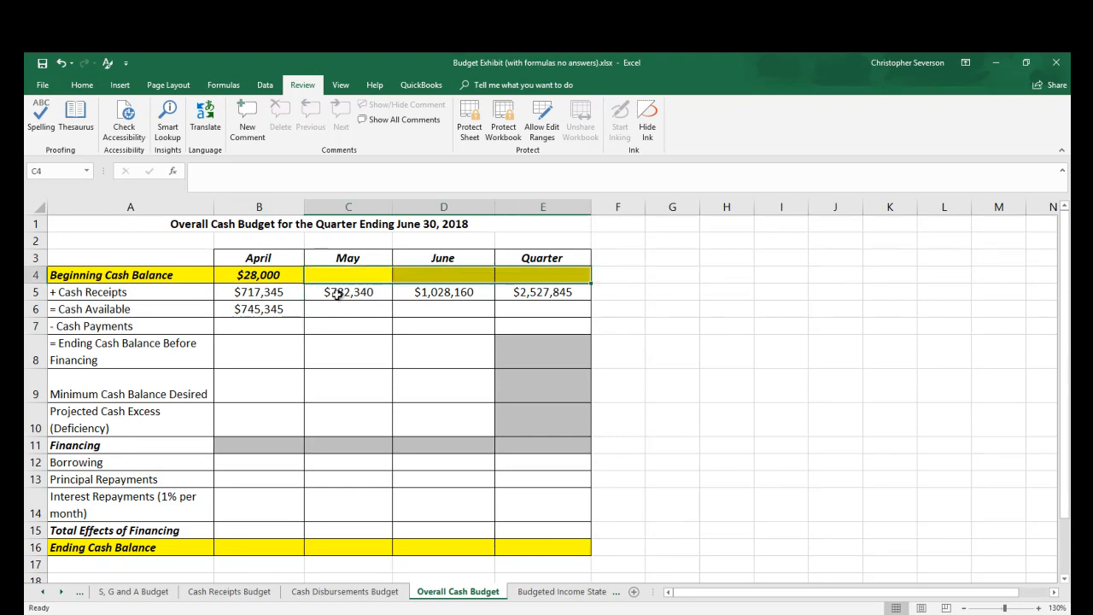
click(297, 309)
drag(305, 316, 553, 318)
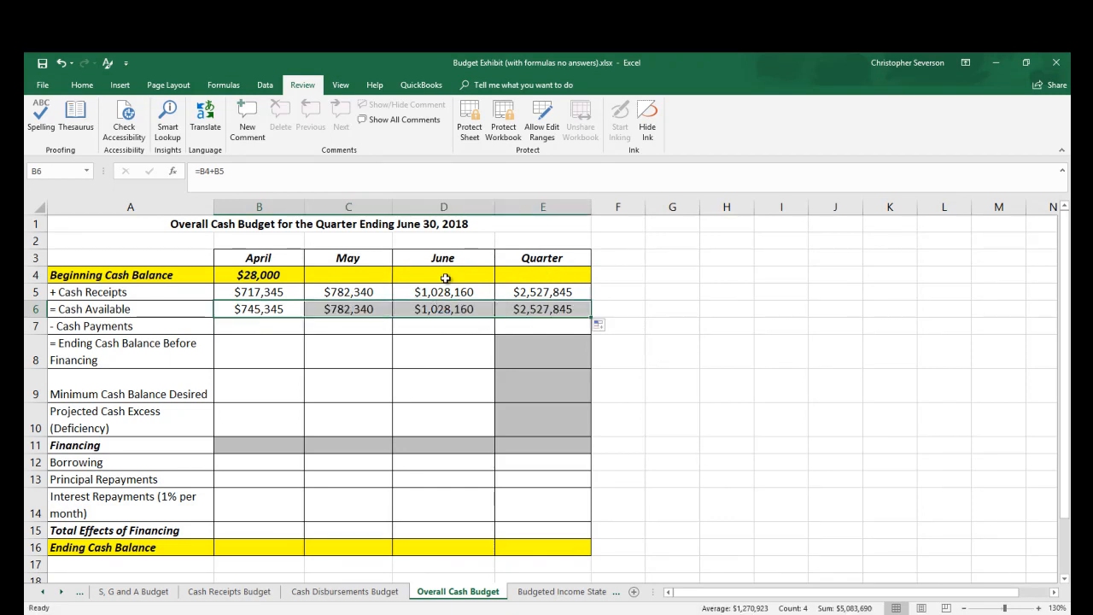
Link April's Cash Payments in B7 to Cash Disbursements Budget B15 and fill the formula across through the Quarter cell E7.
click(246, 328)
text(=)
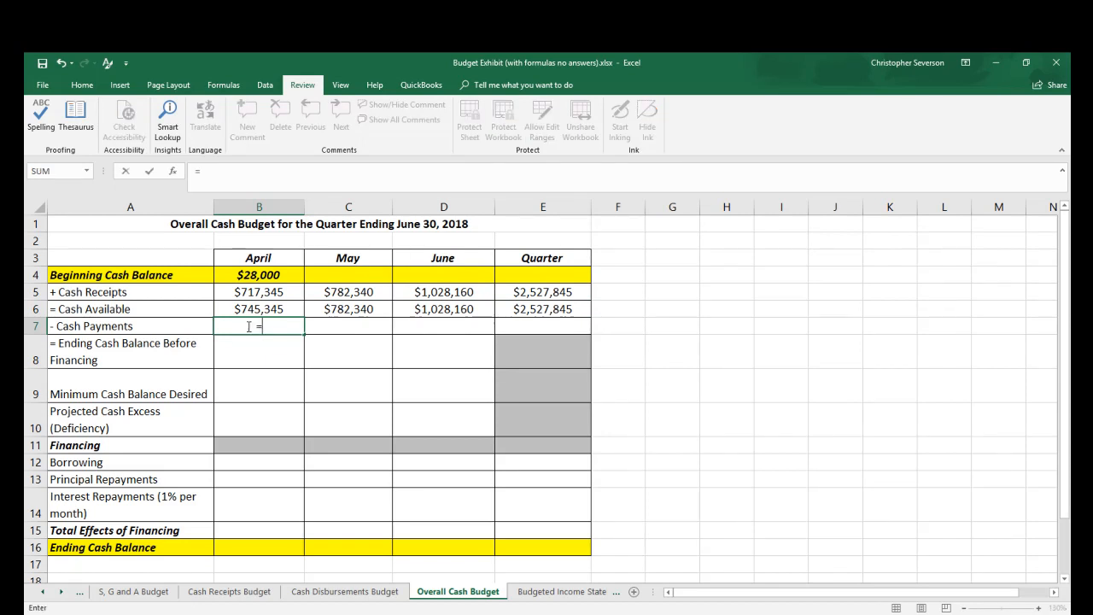
click(307, 594)
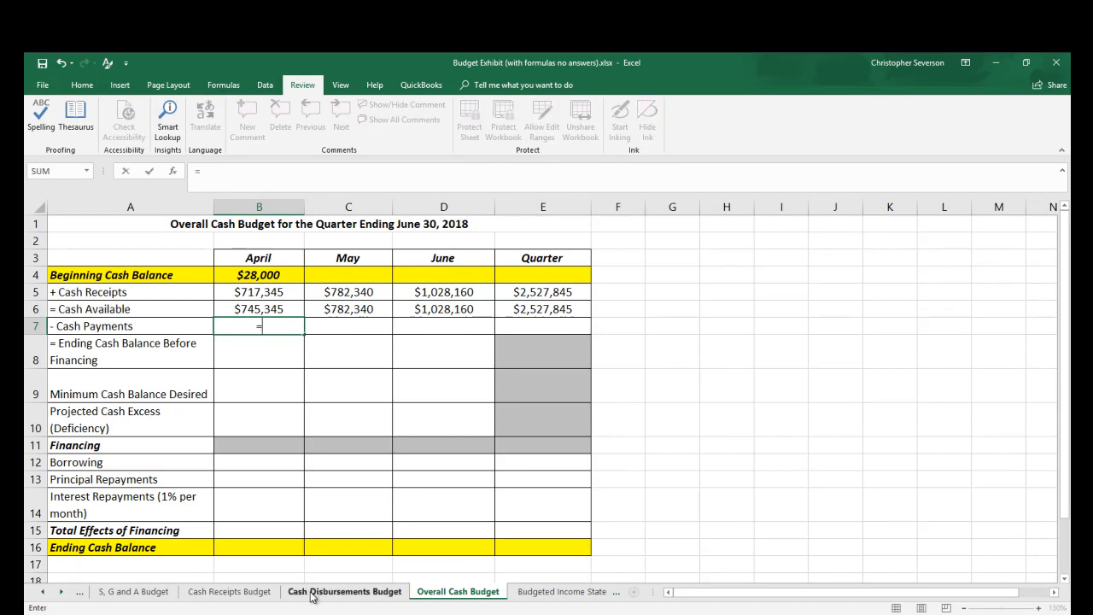
click(312, 593)
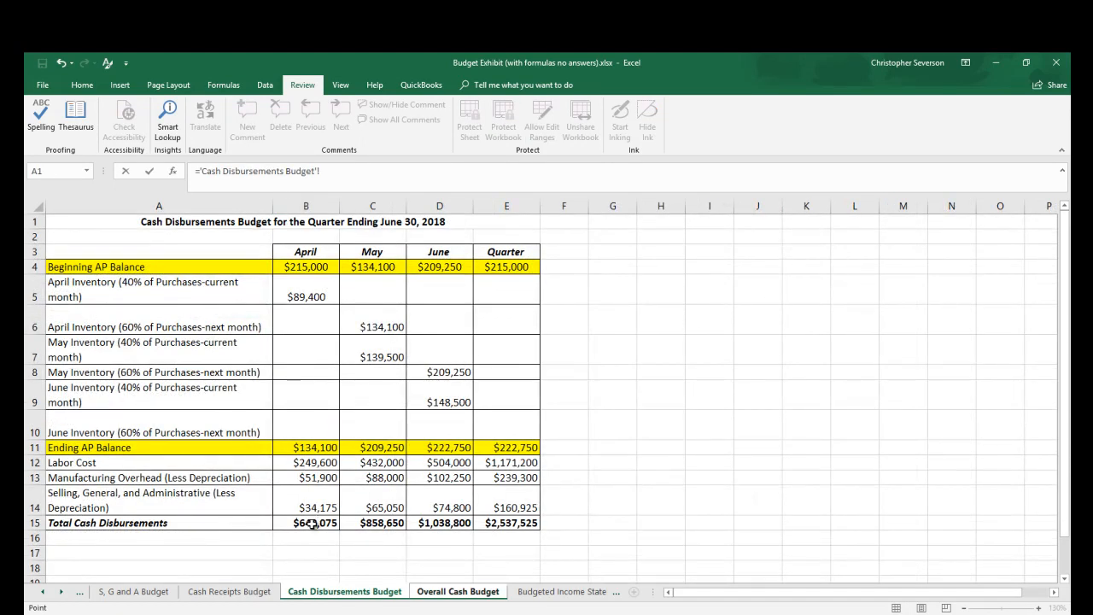
click(313, 524)
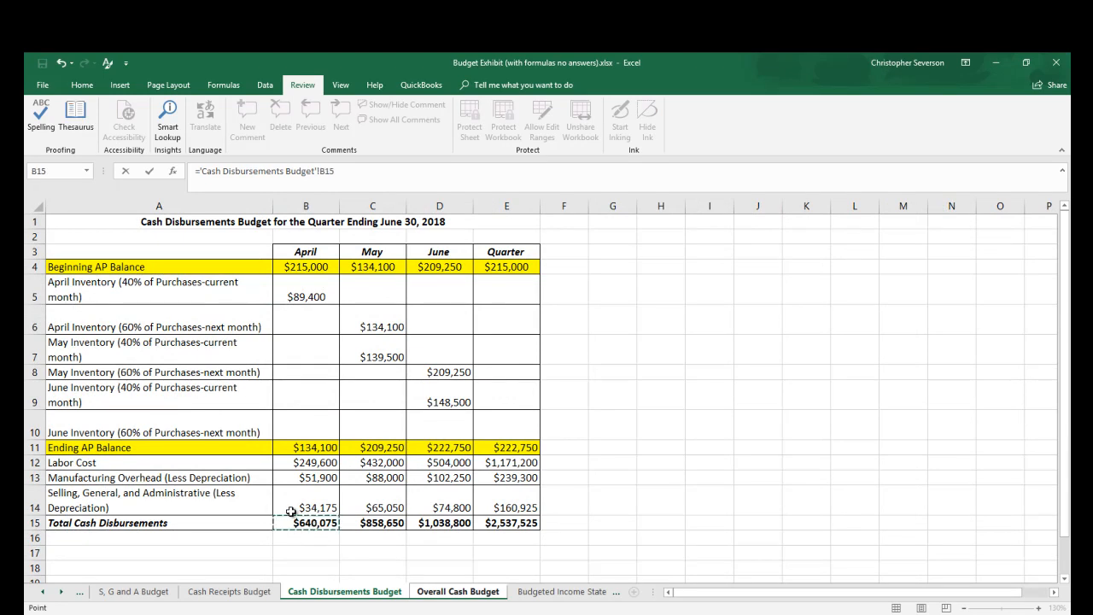
key(Return)
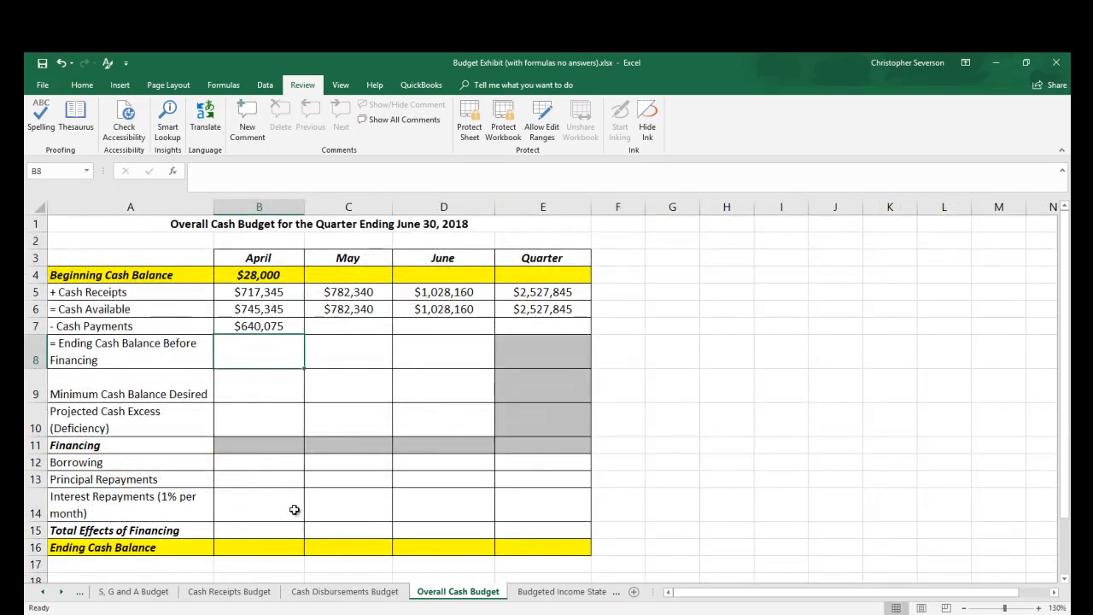
click(287, 324)
drag(304, 335, 556, 329)
Calculate April's Ending Cash Balance Before Financing in B8 with the formula =B6-B7.
click(281, 355)
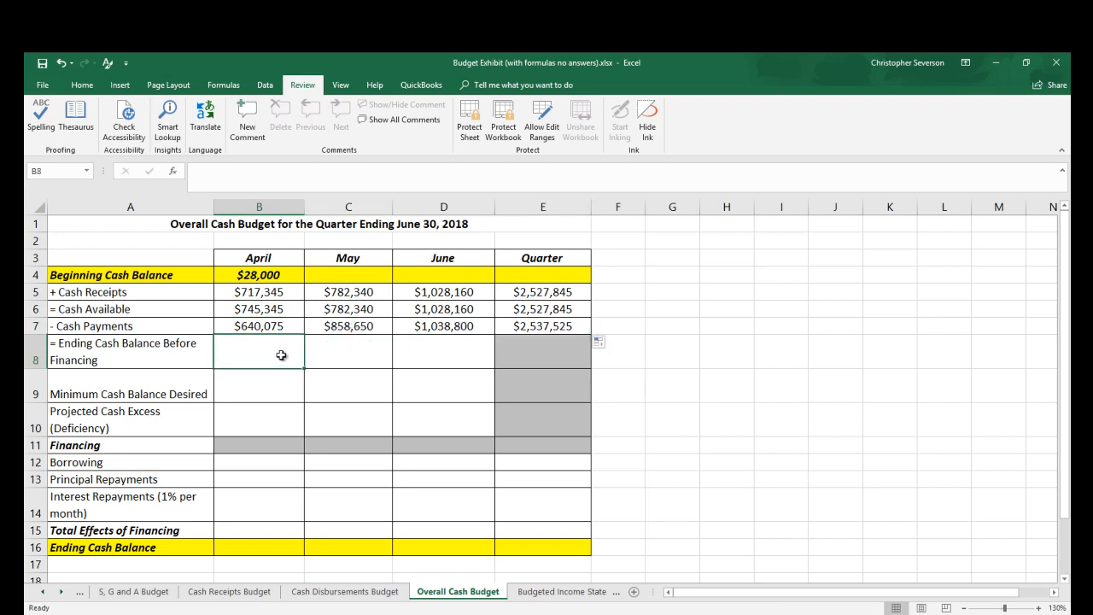
text(=)
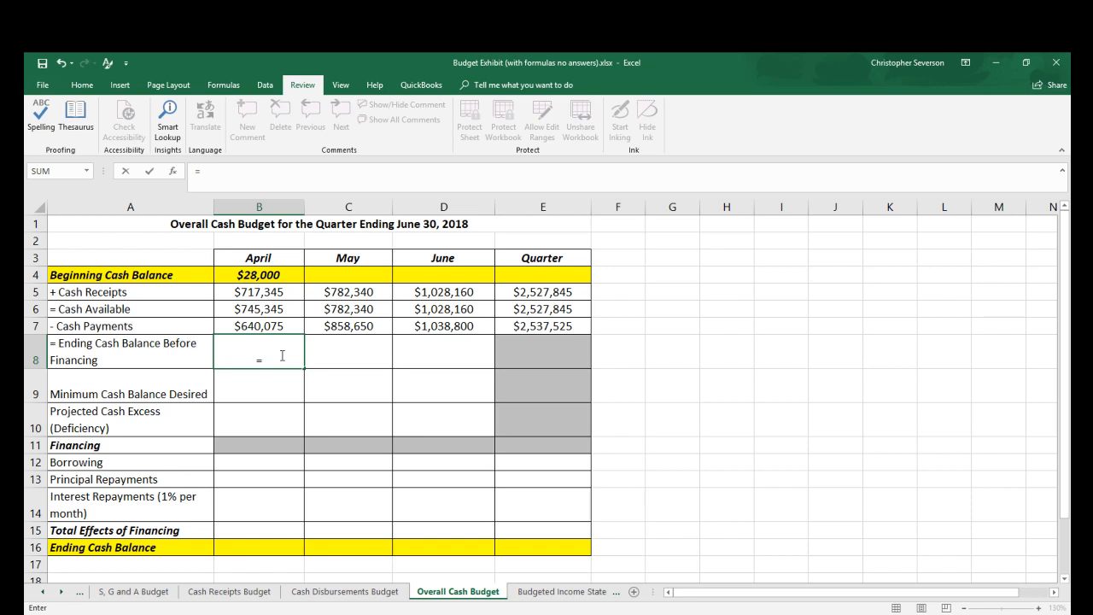
key(Up)
key(Up)
text(+)
key(BackSpace)
text(-)
key(Up)
key(Return)
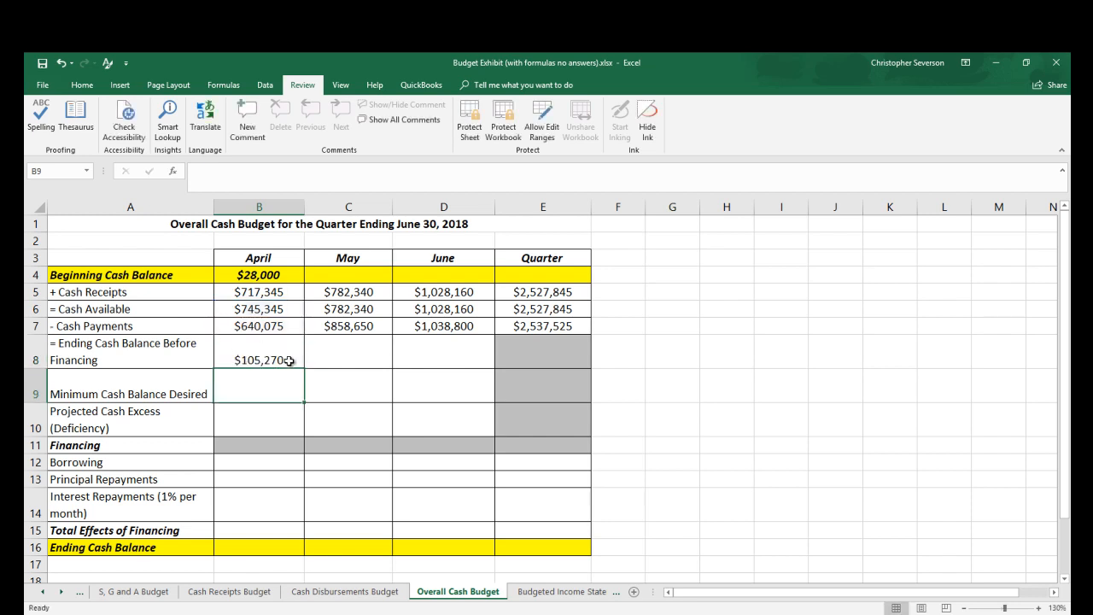
click(284, 356)
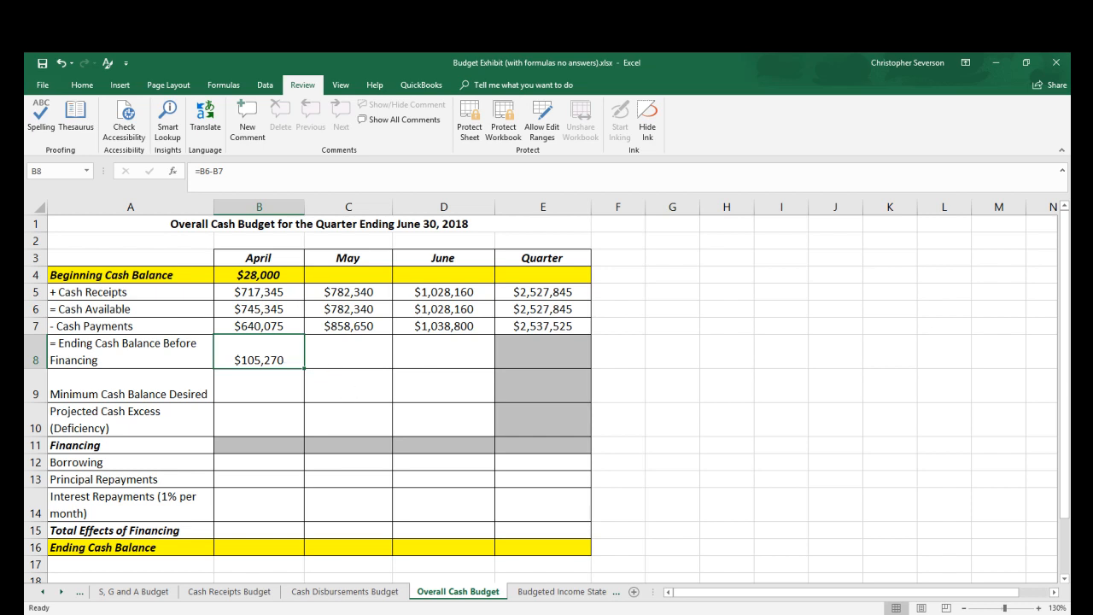
click(290, 355)
Review the minimum cash balance, borrowing rate and repayment terms in item 17 of the Data Sheet, and return to the Overall Cash Budget.
click(42, 591)
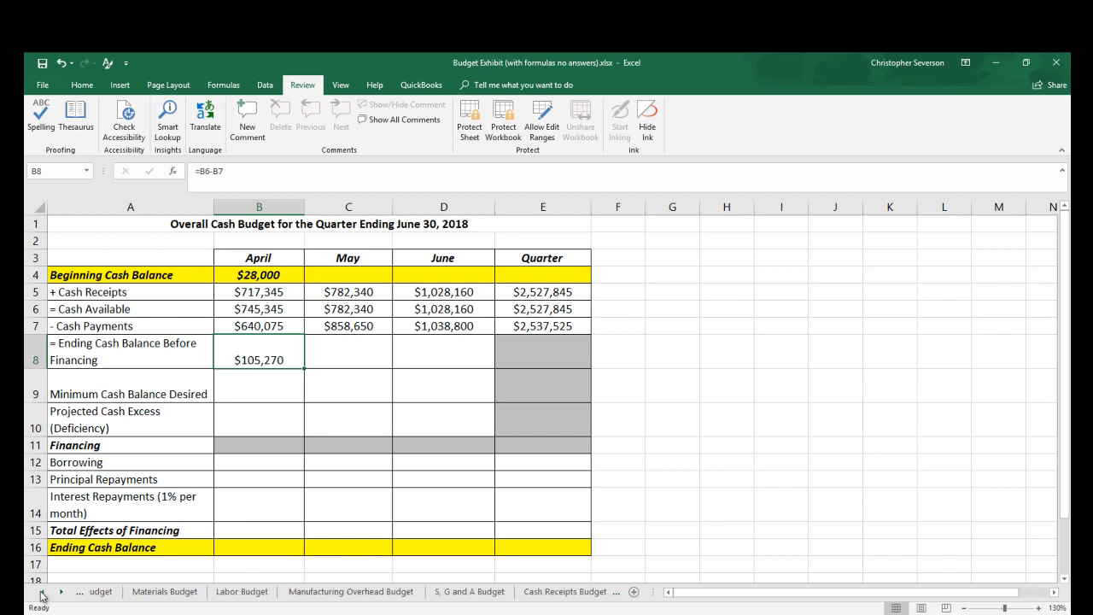
click(193, 591)
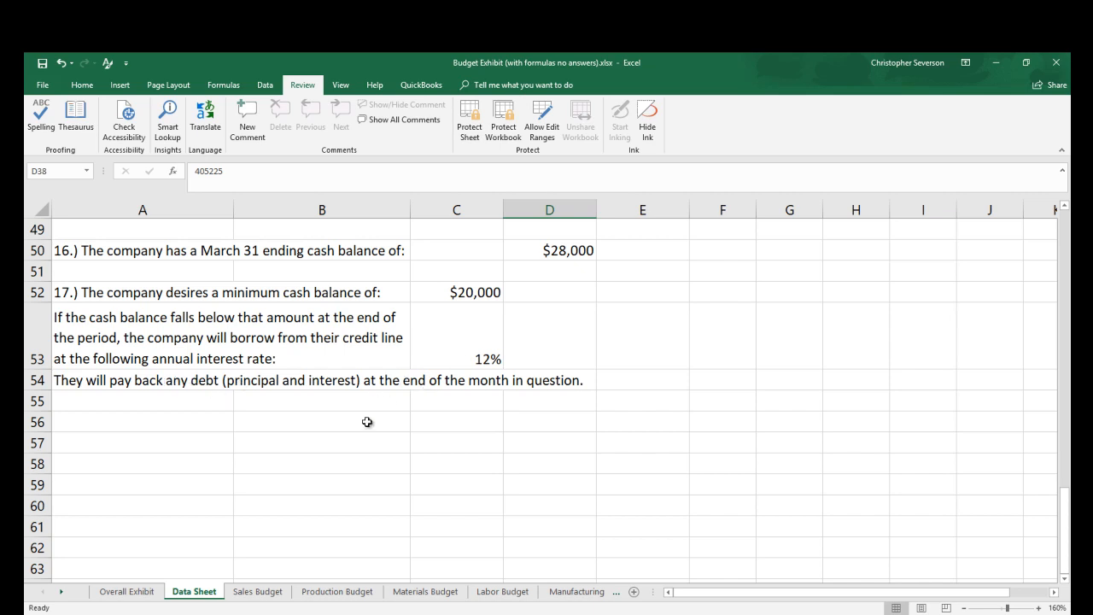
click(61, 591)
click(60, 591)
click(61, 591)
click(61, 591)
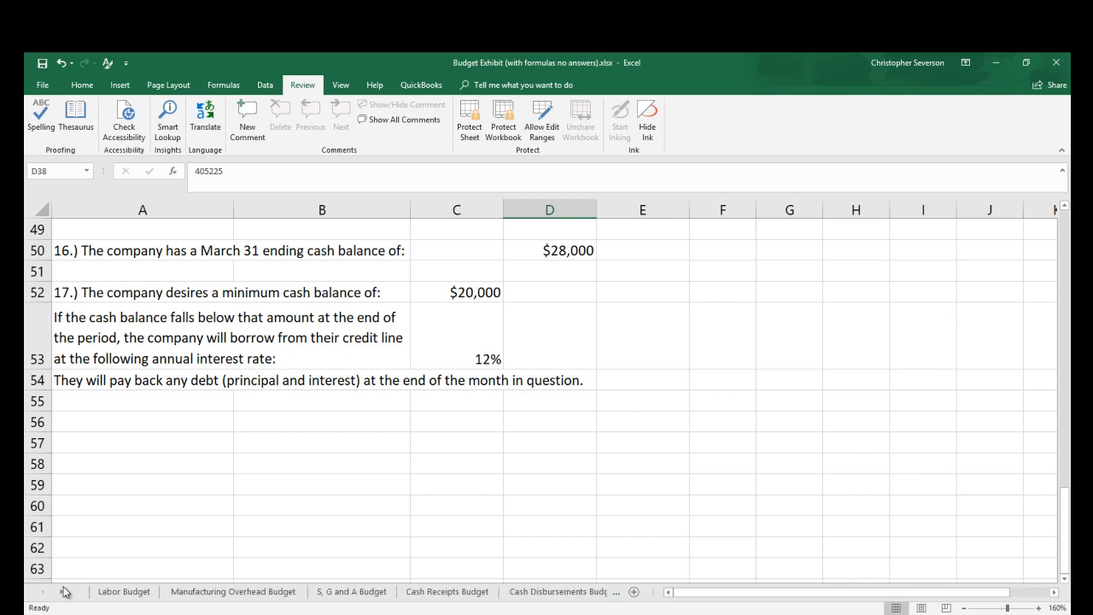
click(555, 591)
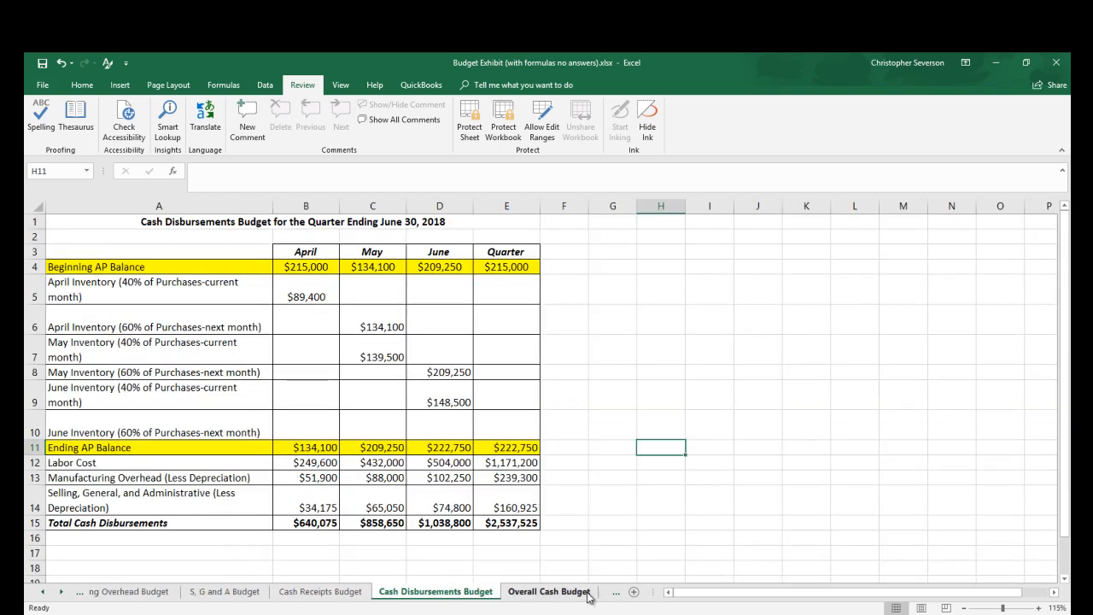
click(649, 591)
Link April's Minimum Cash Balance Desired in B9 to the minimum cash balance in Data Sheet C52.
click(254, 394)
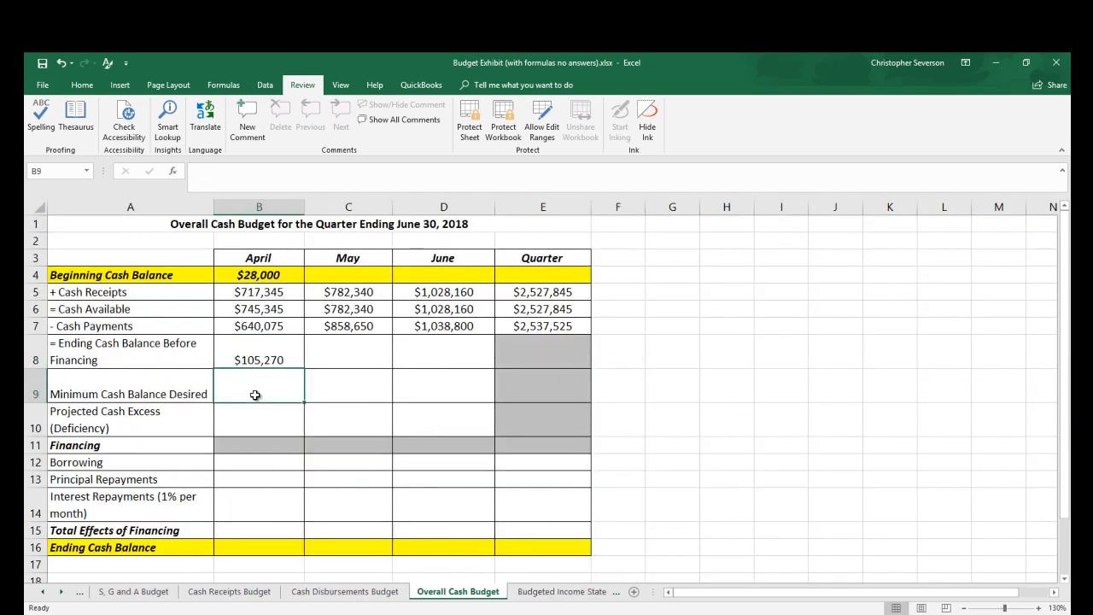
text(=)
click(43, 590)
click(44, 590)
click(44, 589)
click(44, 589)
click(43, 590)
click(43, 589)
click(44, 590)
click(200, 593)
click(450, 294)
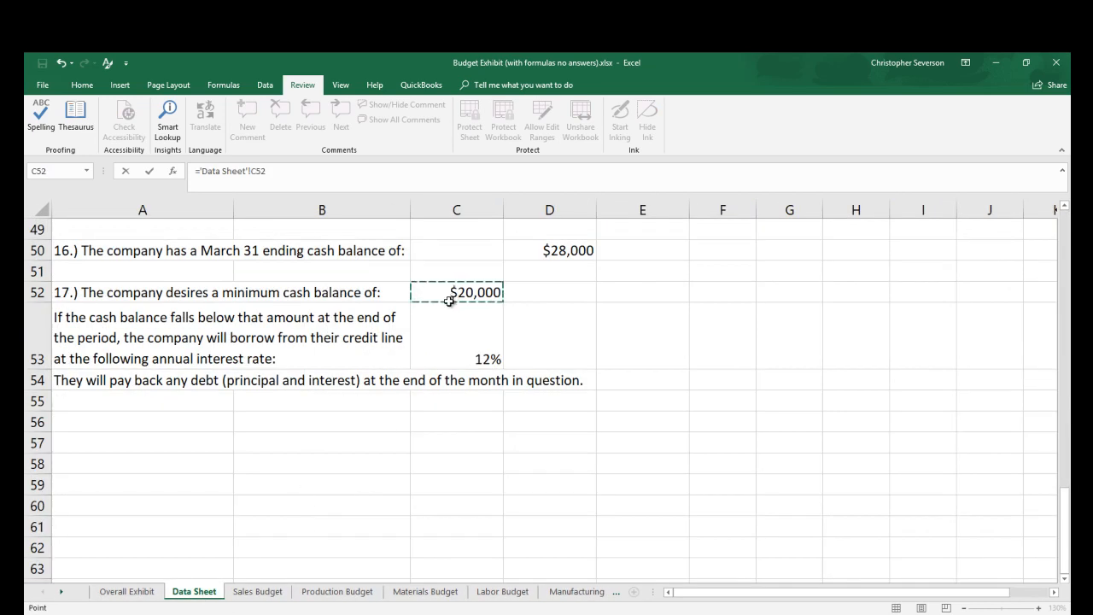
key(Return)
Make the Data Sheet C52 reference in B9 absolute and fill the formula across May and June through D9.
double_click(254, 384)
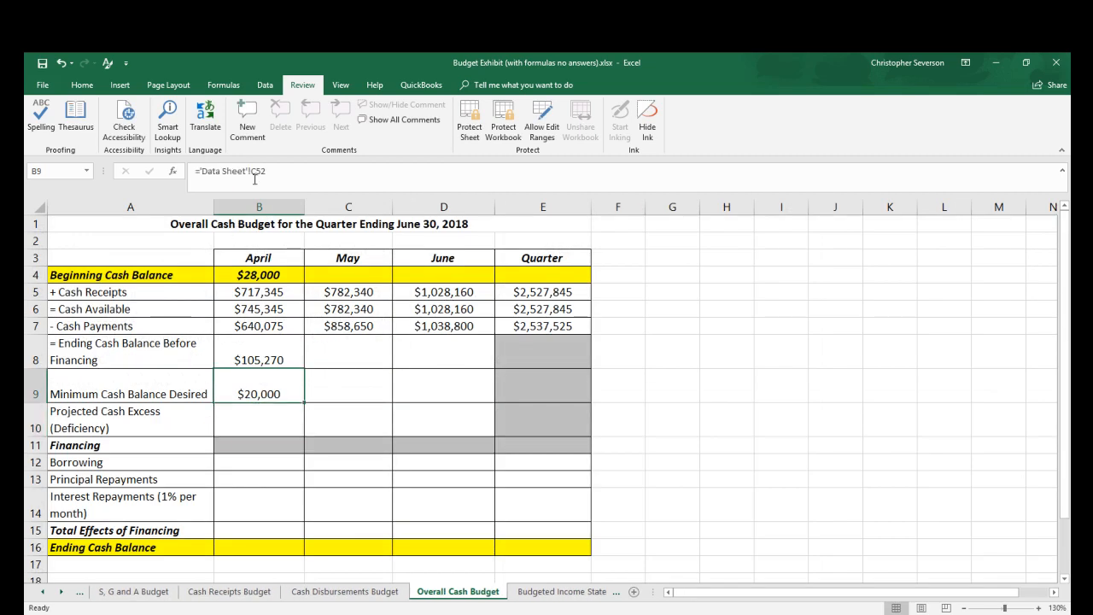
key(Return)
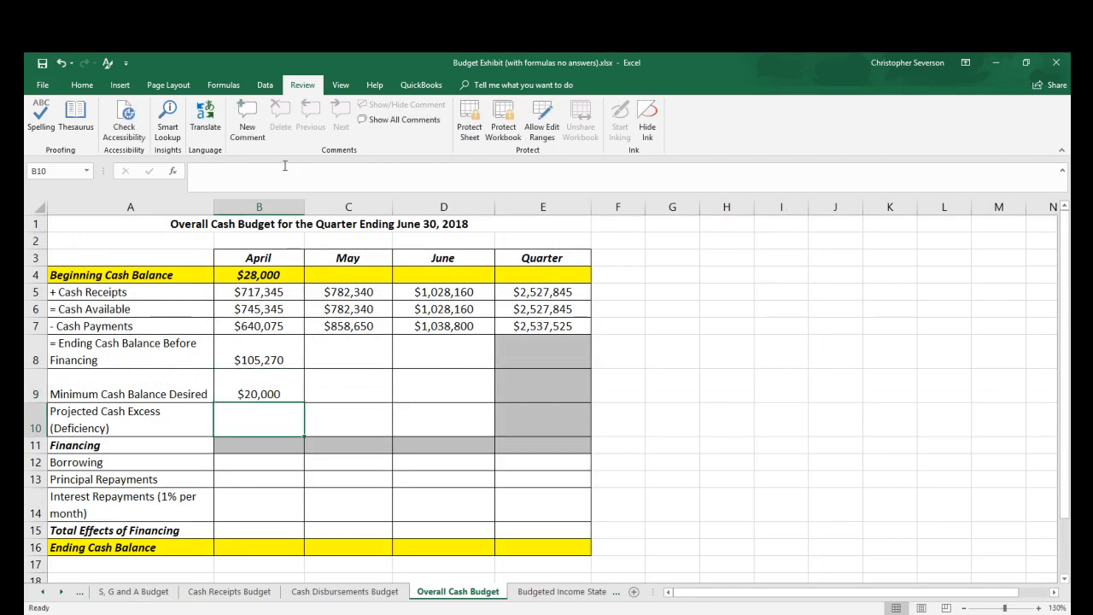
click(283, 386)
drag(305, 404, 492, 402)
Calculate April's Projected Cash Excess (Deficiency) in B10 with the formula =B8-B9.
click(281, 416)
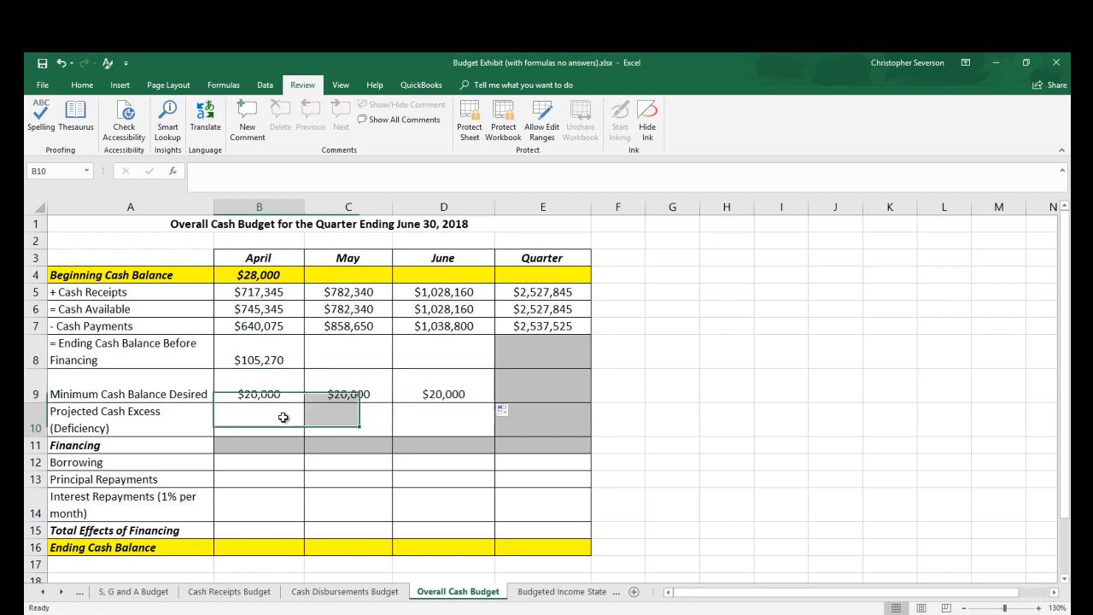
text(=)
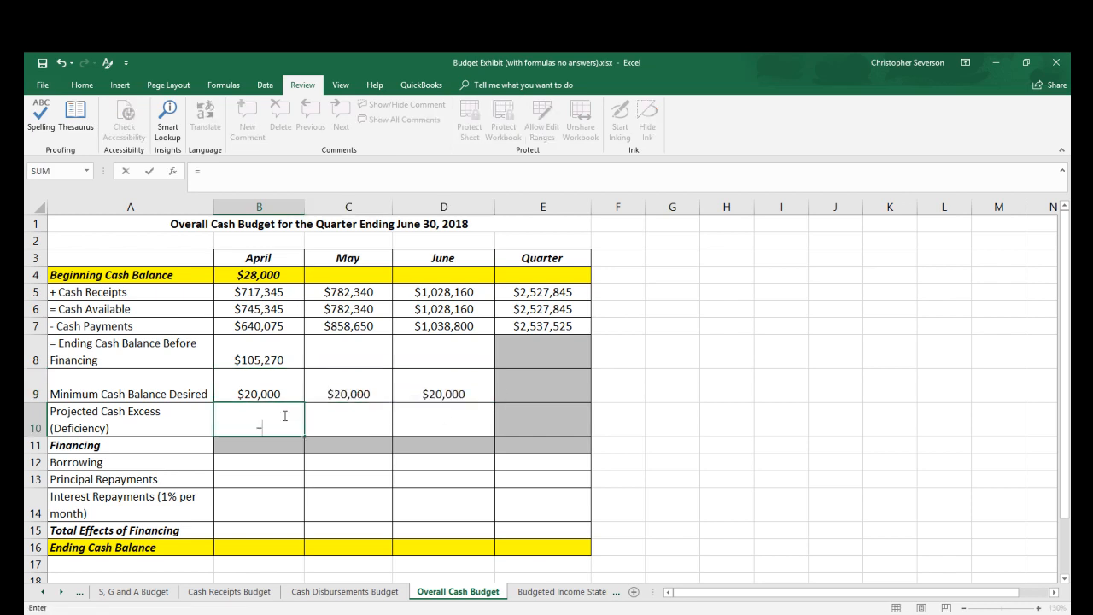
text(B8-B9)
key(Return)
click(284, 417)
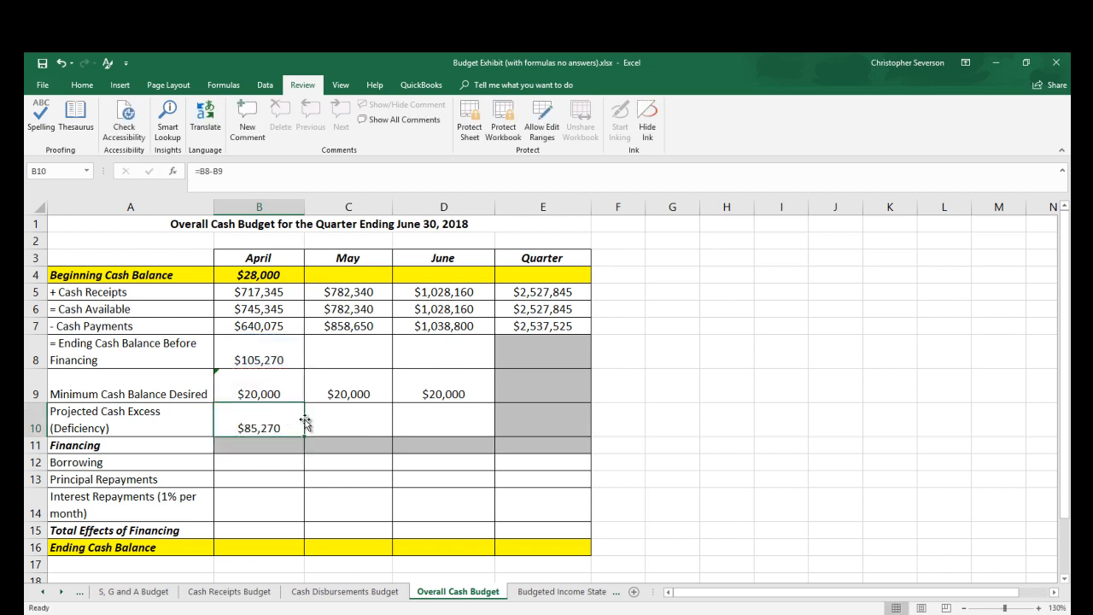
Enter 0 for April's Borrowing, Principal Repayments, Interest Repayments and Total Effects of Financing in B12 through B15.
click(266, 460)
text(0)
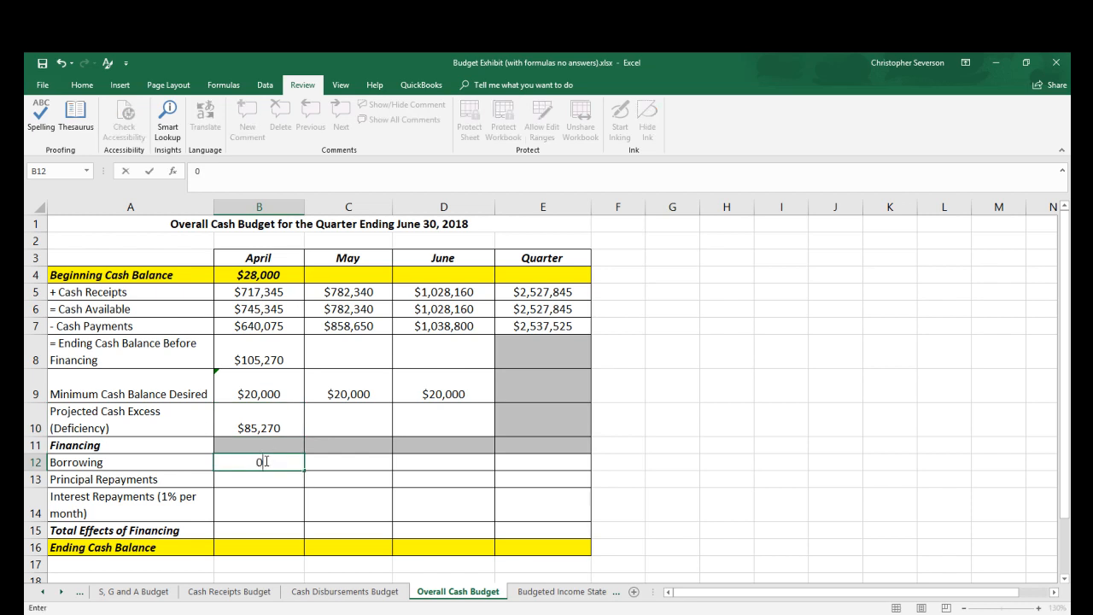
key(Return)
text(0)
key(Return)
text(0)
key(Return)
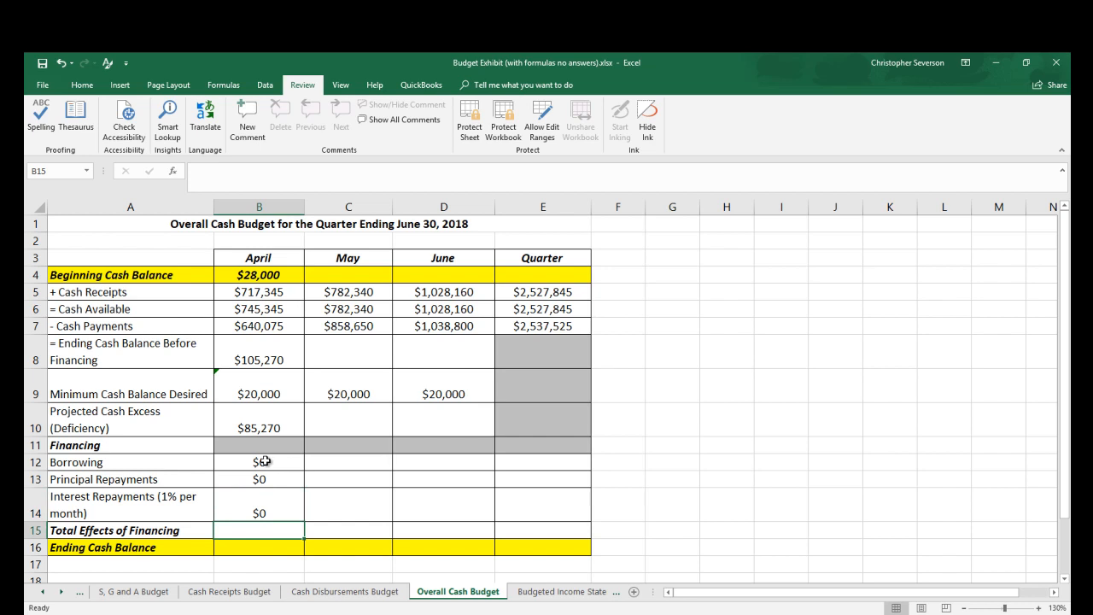
text(0)
key(Return)
key(Up)
key(Up)
key(Up)
key(Up)
key(Down)
key(Down)
key(Down)
key(Down)
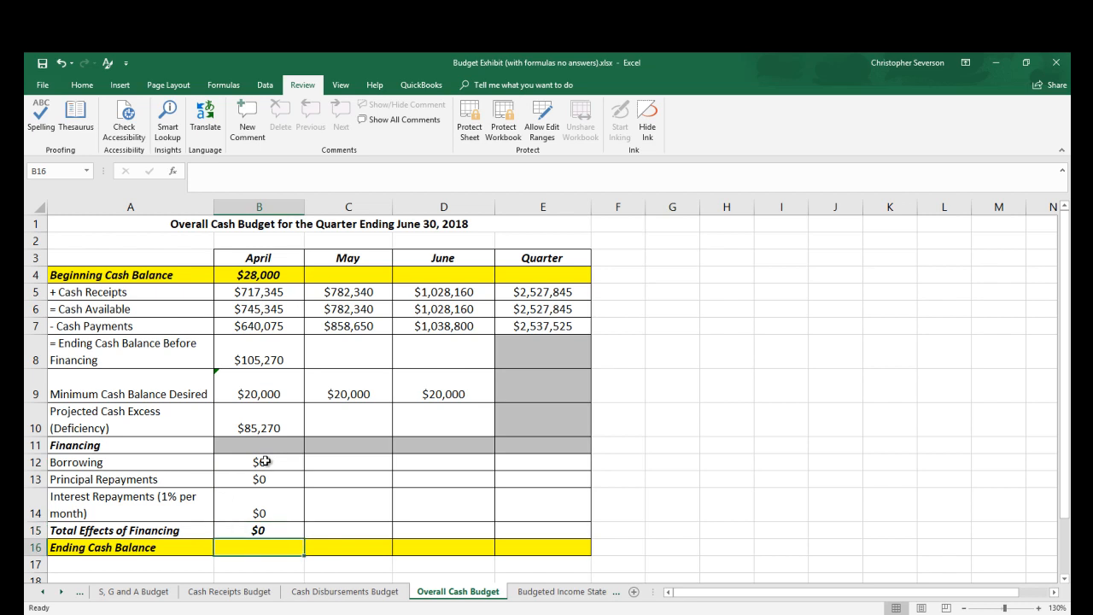
Set April's Ending Cash Balance in B16 with a formula based on the Projected Cash Excess in B10.
text(=)
key(Up)
key(Up)
key(Up)
key(Up)
key(Up)
key(Up)
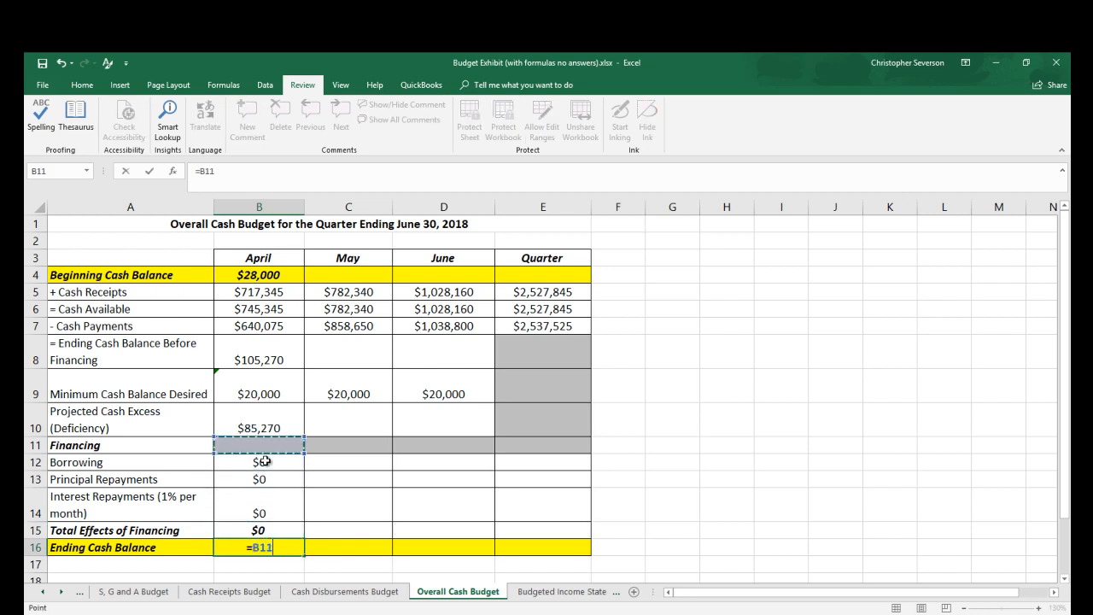
key(ctrl+Return)
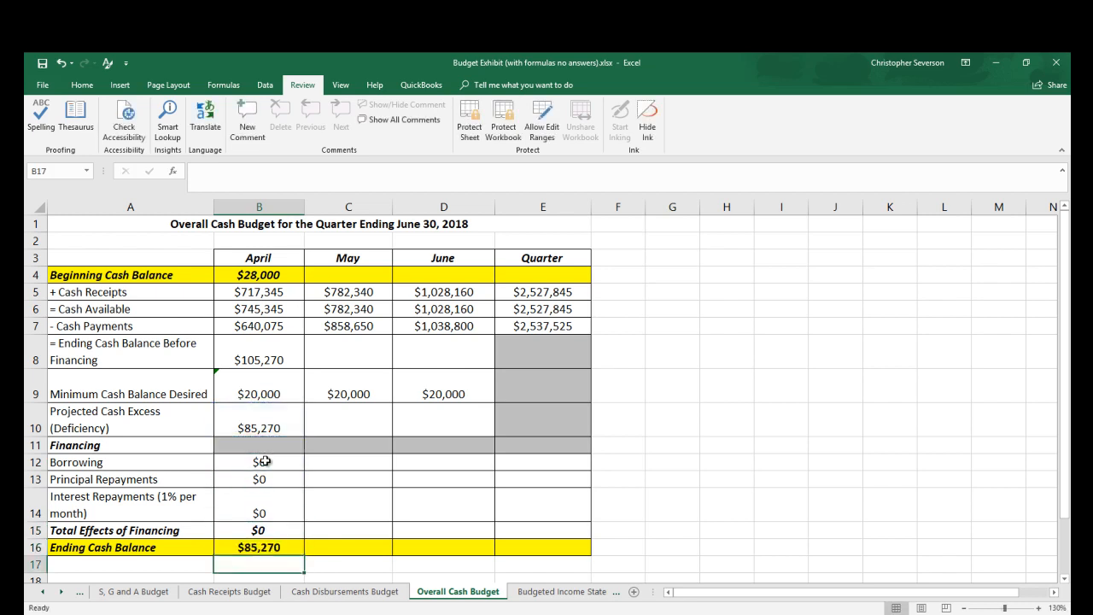
Link May's Beginning Cash Balance in C4 to April's Ending Cash Balance with the formula =B16.
key(Right)
key(Up)
key(Up)
key(Up)
key(Up)
key(Up)
key(Up)
key(Up)
key(Up)
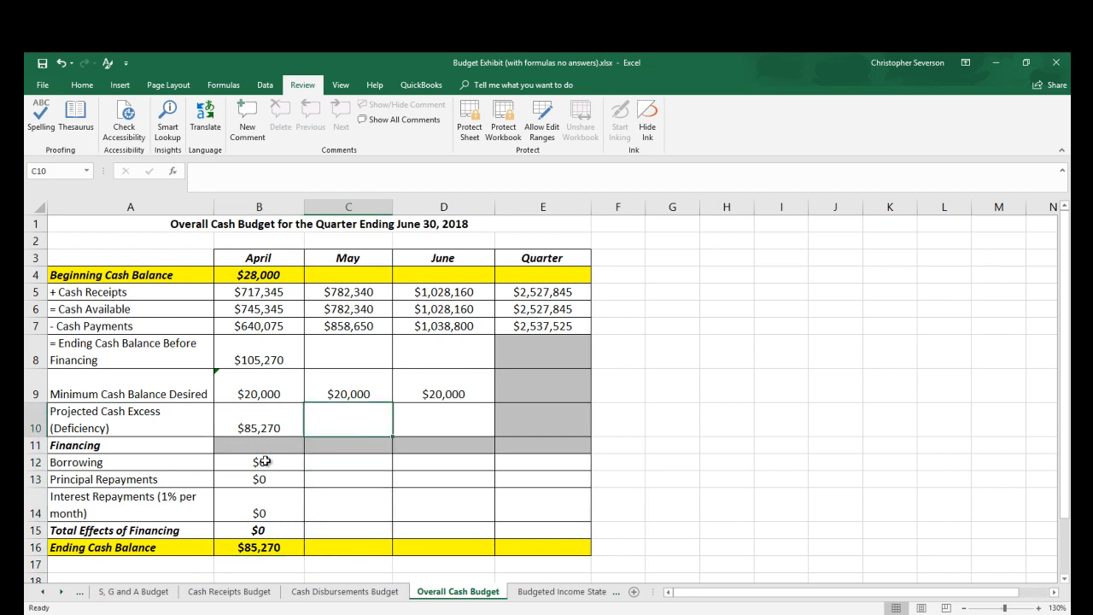
key(Down)
key(Up)
key(Up)
key(Up)
key(Up)
key(Up)
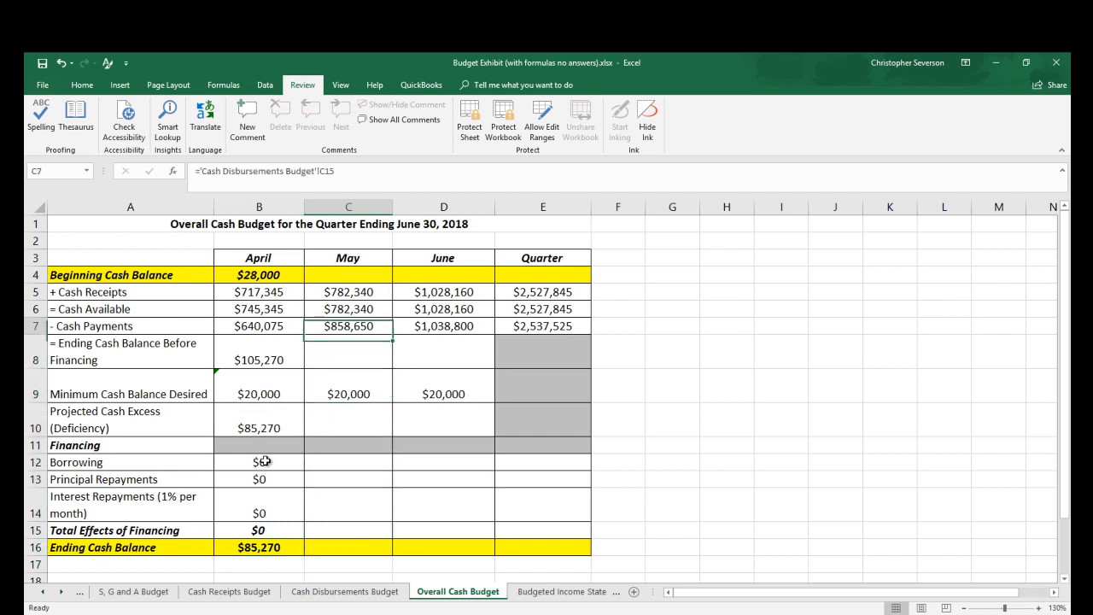
text(=)
key(Down)
key(Down)
key(Down)
key(Down)
key(Down)
key(Down)
key(Down)
key(Down)
key(Down)
key(Down)
key(Down)
key(Down)
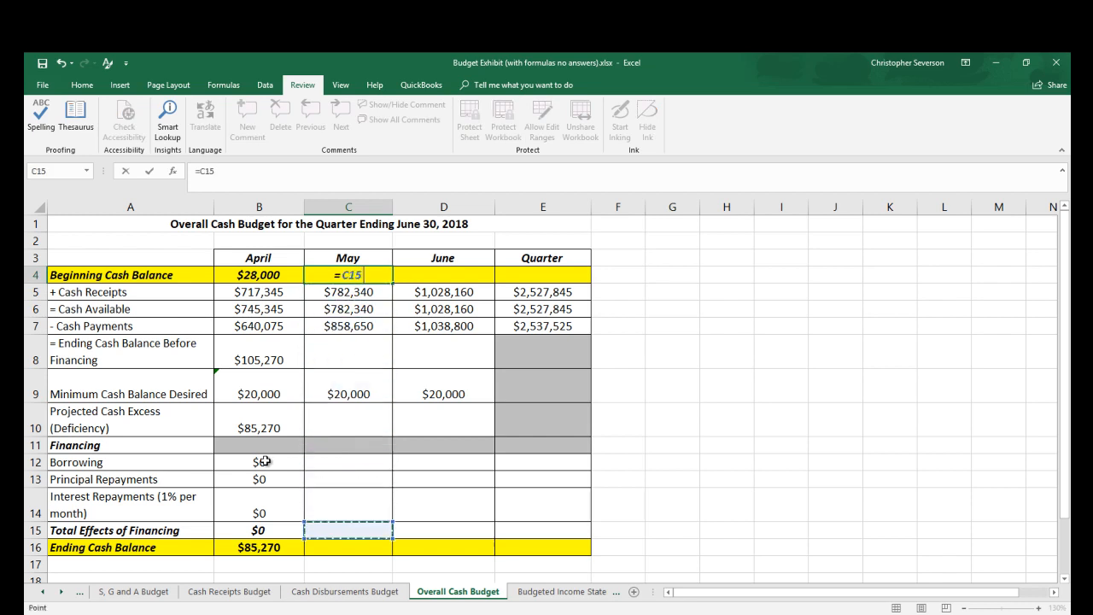
key(Left)
key(Return)
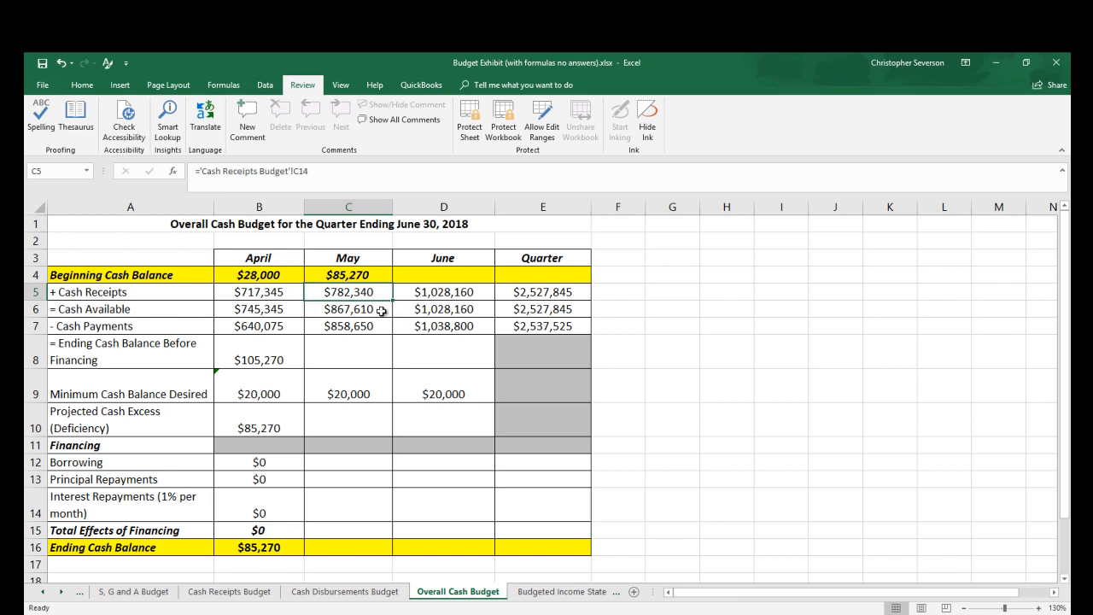
Calculate May's Ending Cash Balance Before Financing in C8 with the formula =C6-C7.
click(358, 350)
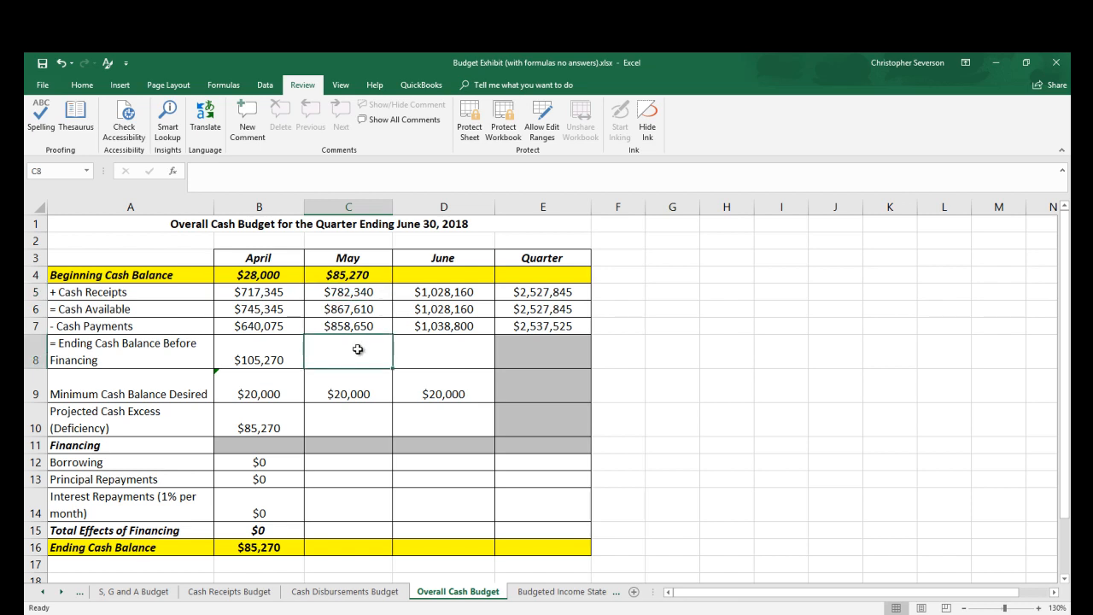
text(=)
key(Up)
key(Up)
text(-)
key(Up)
key(Return)
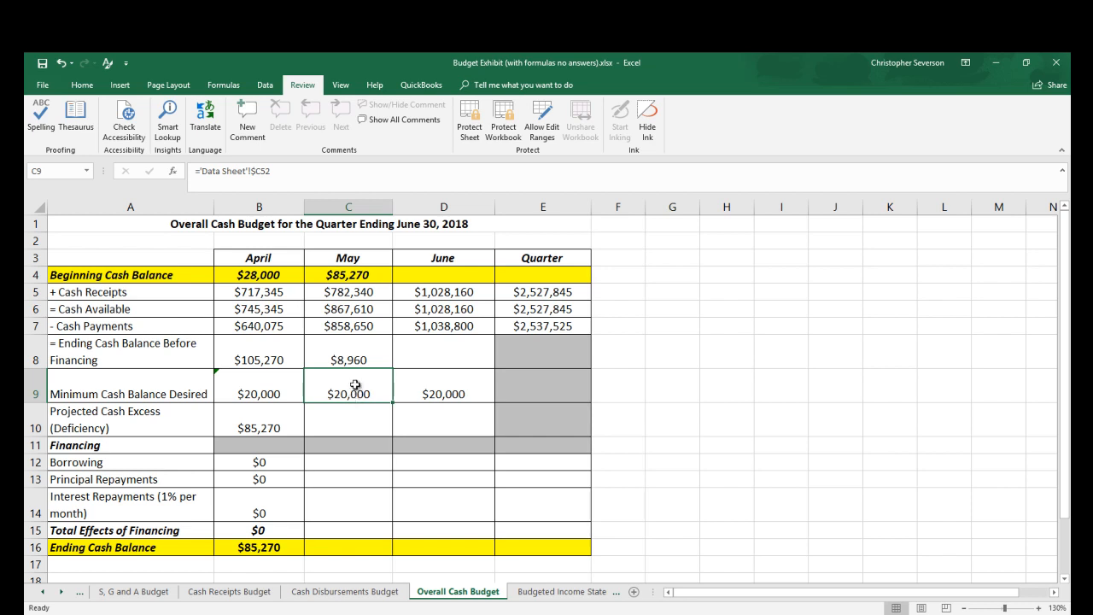
Calculate May's Projected Cash Excess (Deficiency) in C10 with the formula =C8-C9.
click(346, 418)
text(=)
key(Up)
key(Up)
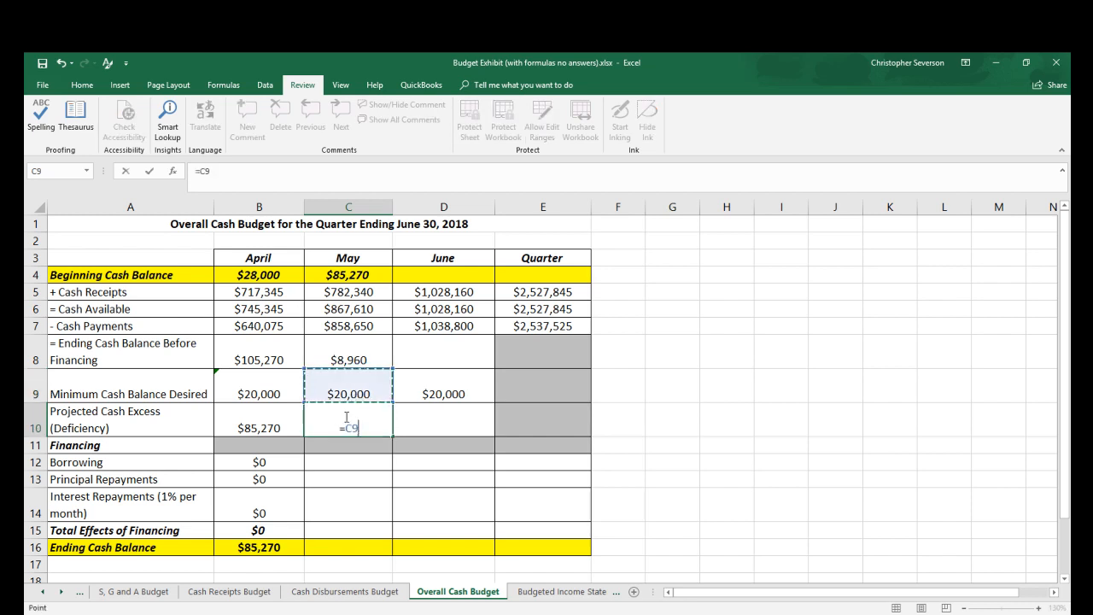
text(-)
key(Up)
key(Return)
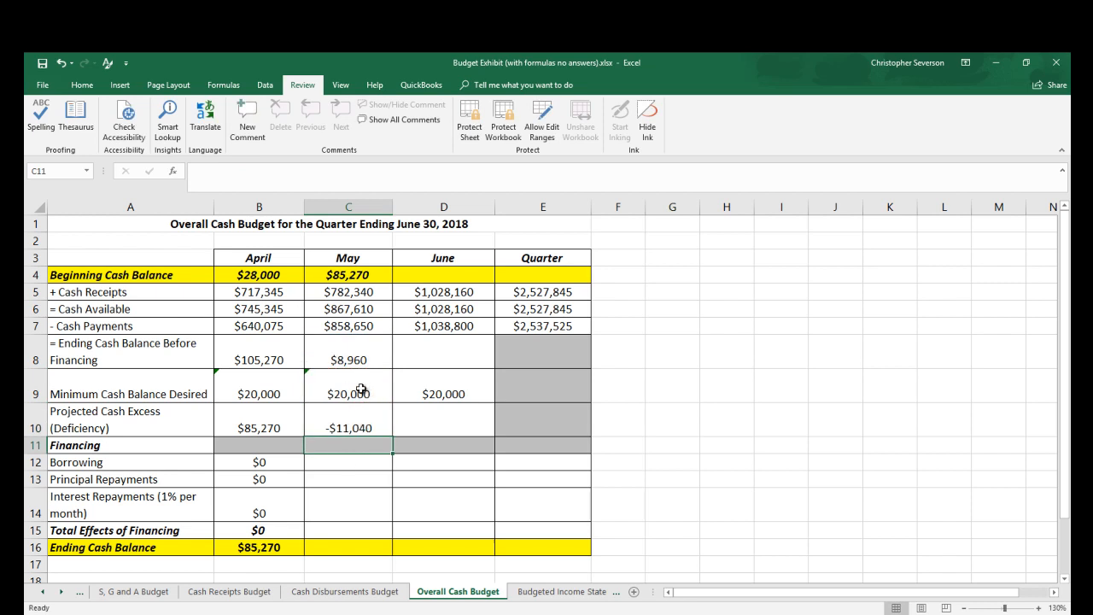
Enter May's Borrowing of 11040 in C12 and 0 for Principal Repayments and Interest Repayments in C13 and C14.
click(340, 464)
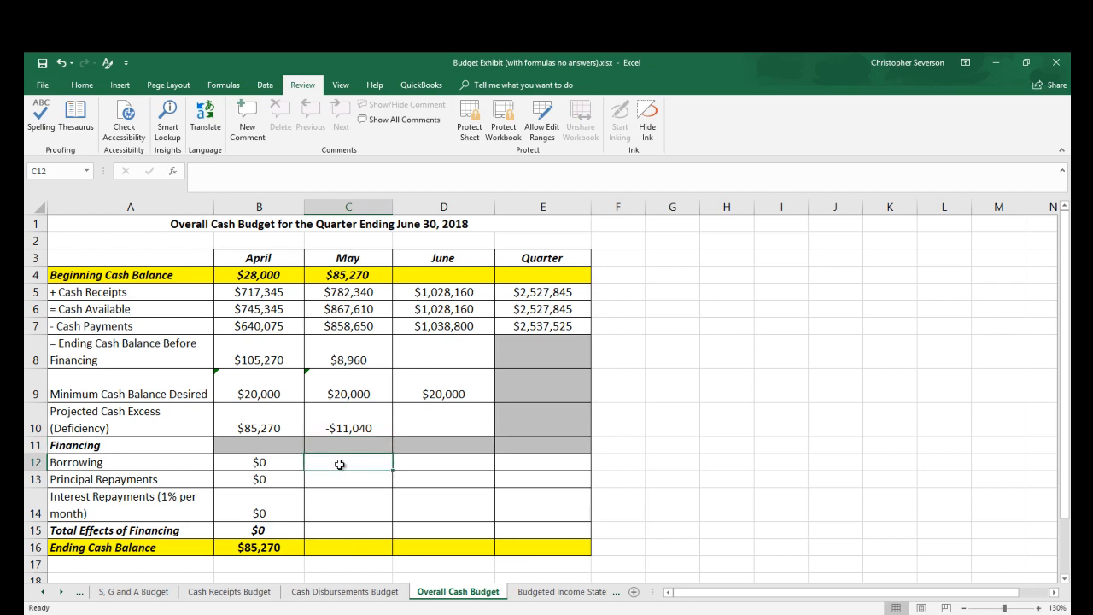
text(11040)
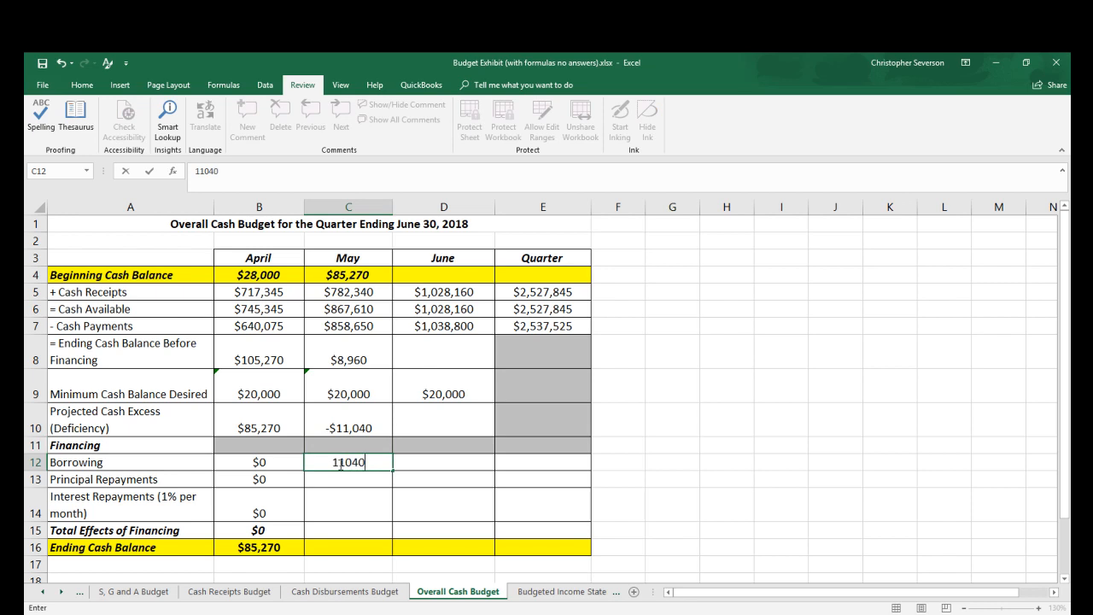
key(Return)
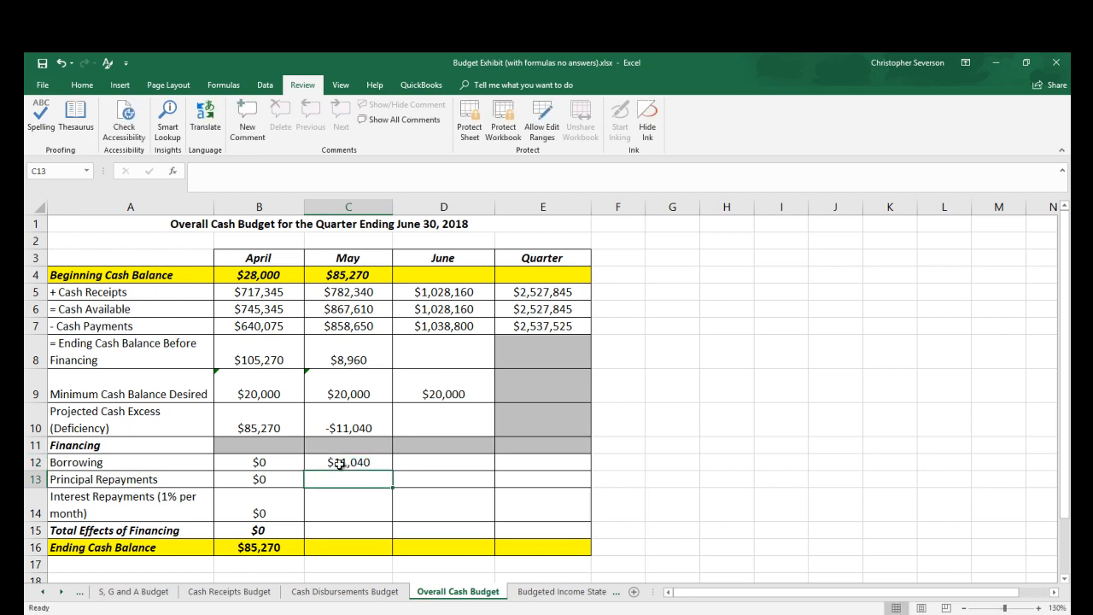
text(0)
key(Return)
text(0)
key(Return)
Set May's Total Effects of Financing in C15 with a formula based on the Borrowing in C12.
text(=)
click(339, 463)
key(Return)
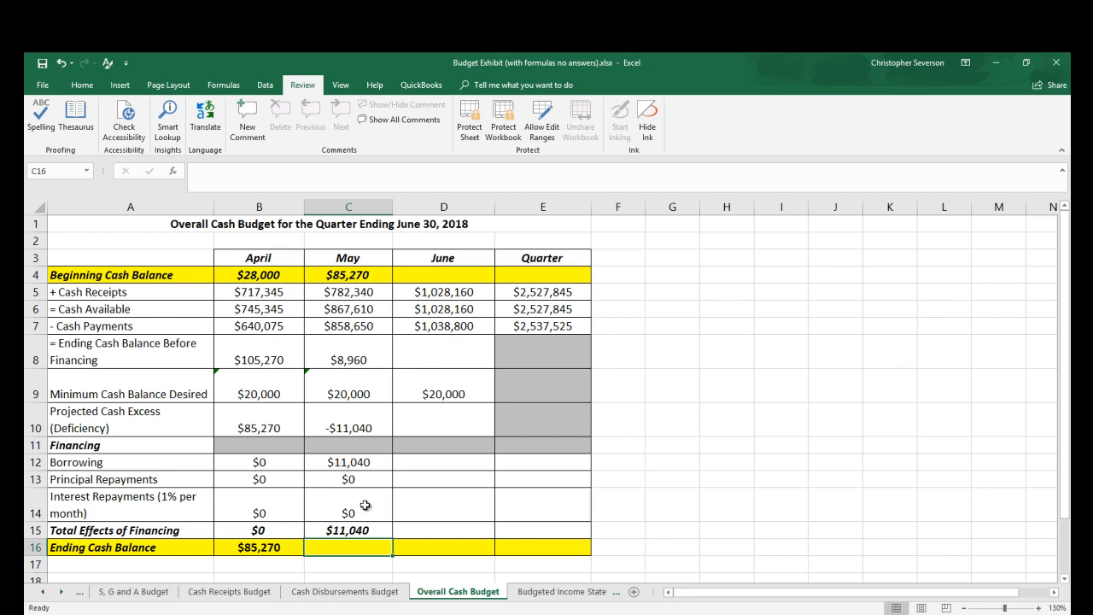
Calculate May's Ending Cash Balance in C16 with the formula =C8+C15.
text(=)
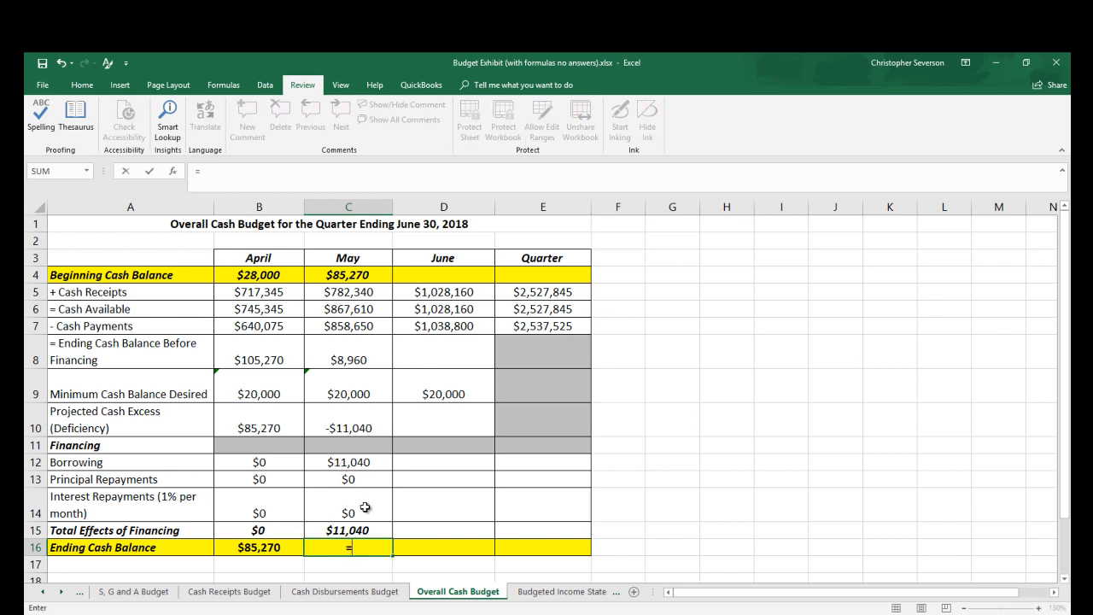
key(Up)
key(Up)
key(Up)
key(Up)
key(Up)
key(Up)
key(Up)
key(Up)
key(Up)
key(Down)
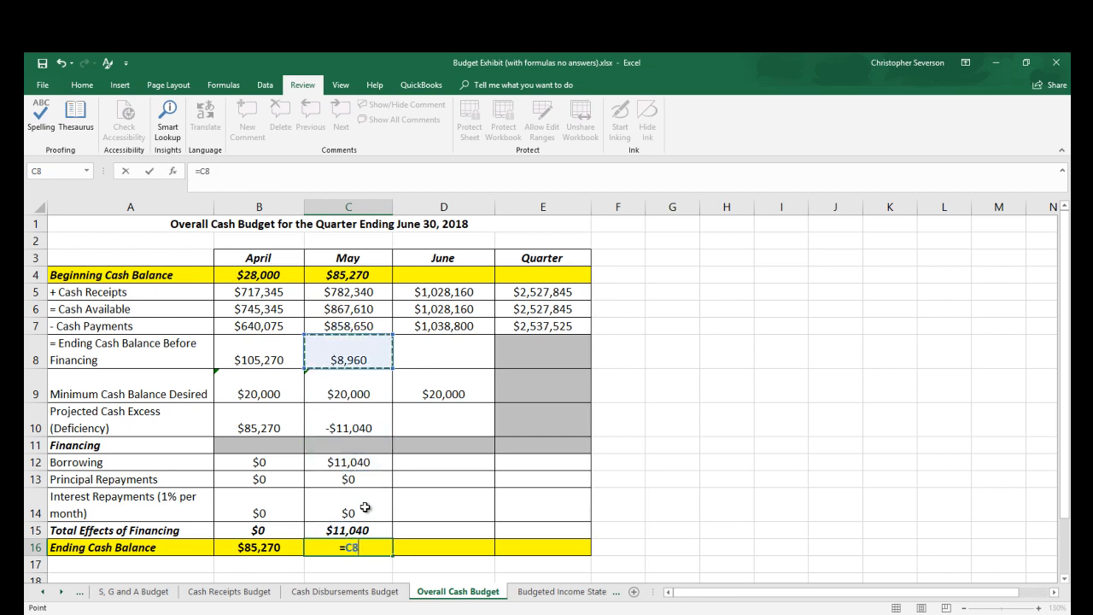
text(+)
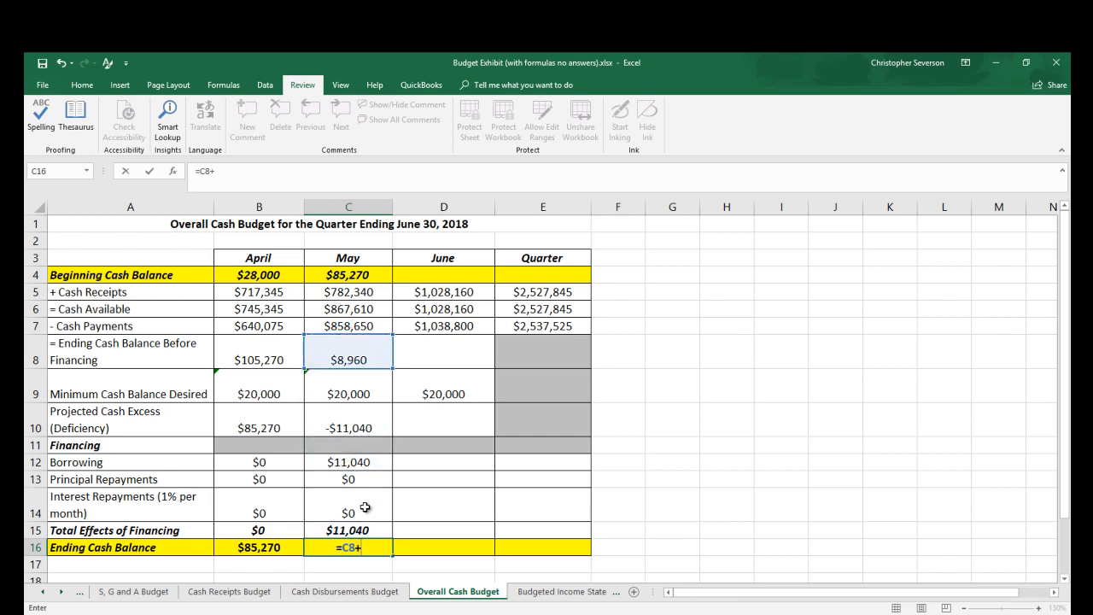
key(Up)
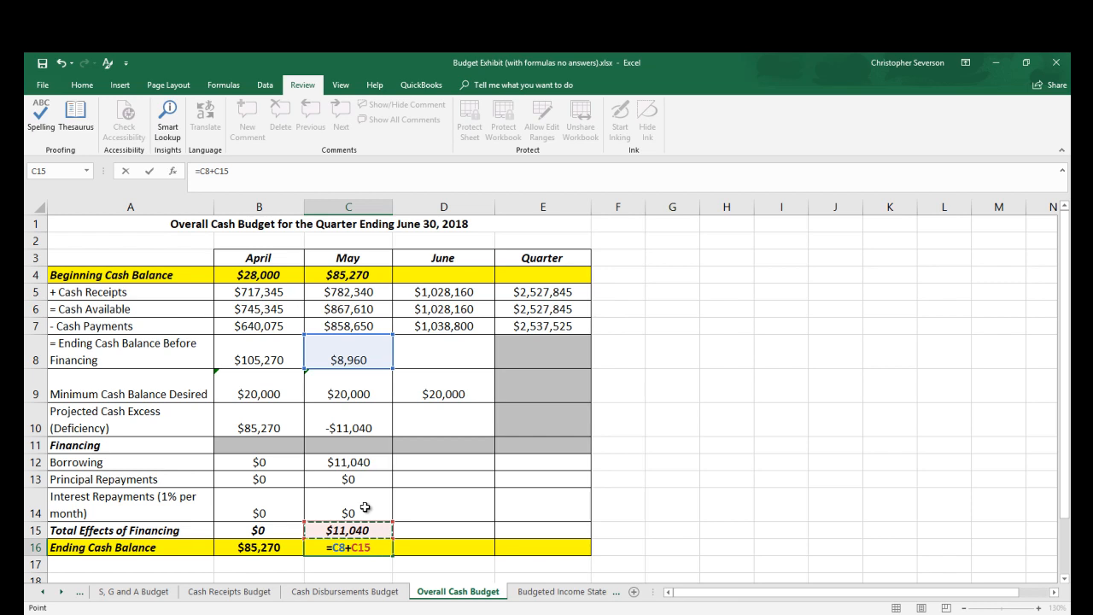
key(Return)
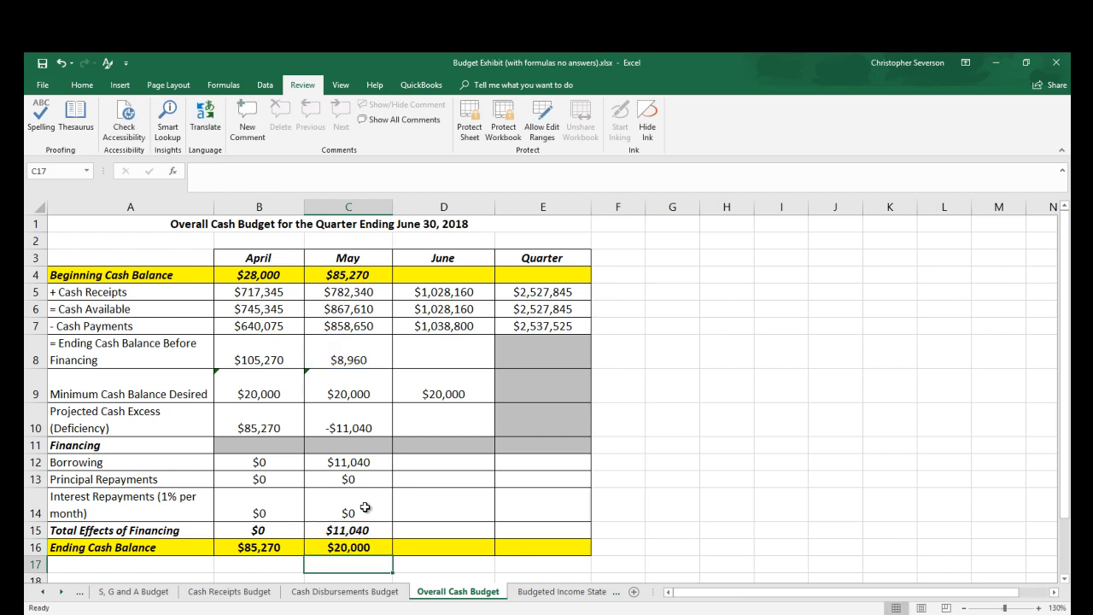
Link June's Beginning Cash Balance in D4 to May's Ending Cash Balance with the formula =C16.
key(Right)
key(Up)
key(Up)
key(Up)
key(Up)
key(Up)
key(Up)
key(Up)
key(Up)
key(Up)
key(Up)
key(Up)
key(Up)
key(Up)
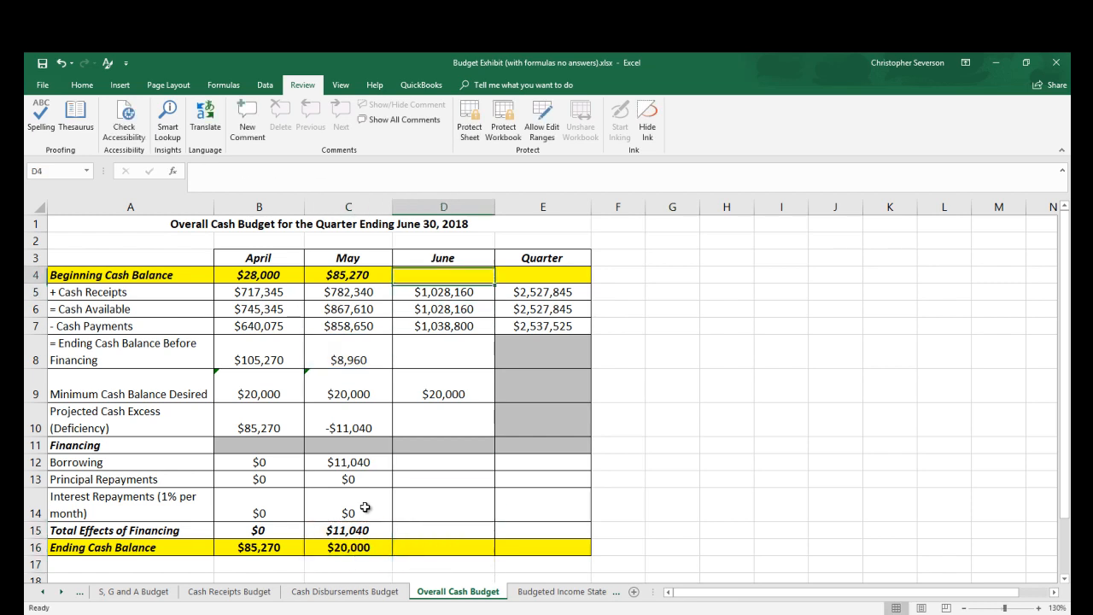
text(=)
key(Down)
key(Down)
key(Down)
key(Down)
key(Down)
key(Down)
key(Down)
key(Down)
key(Down)
key(Down)
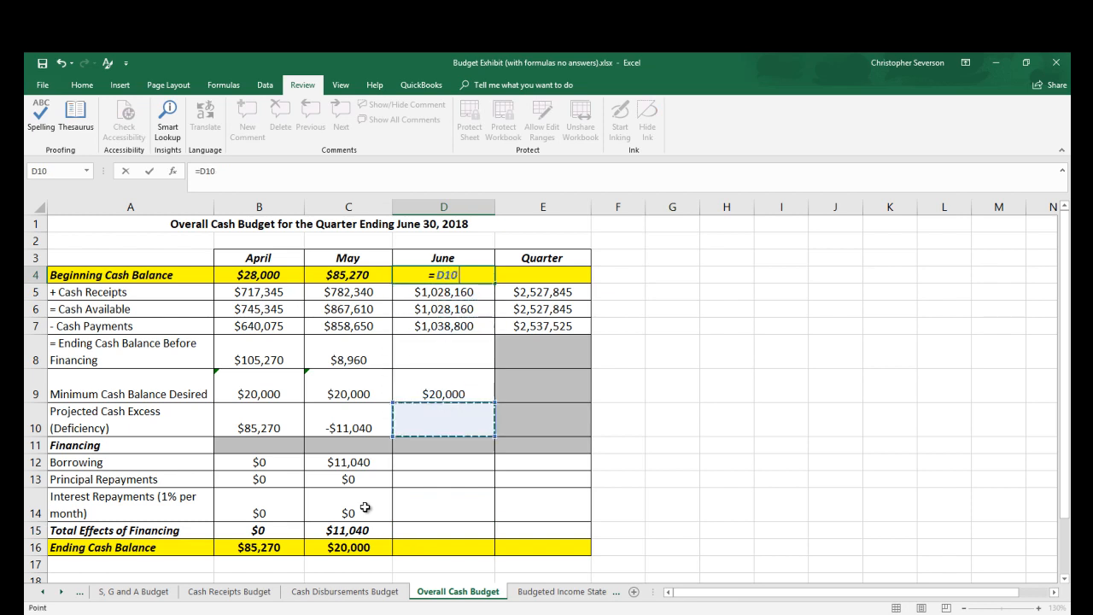
key(Down)
key(Down)
key(Left)
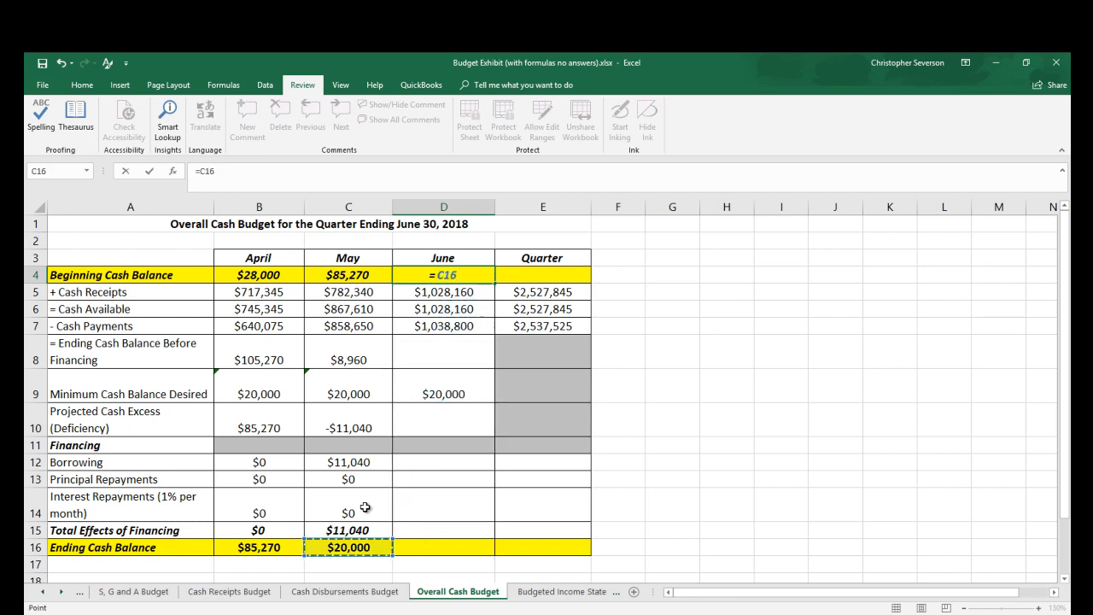
key(Return)
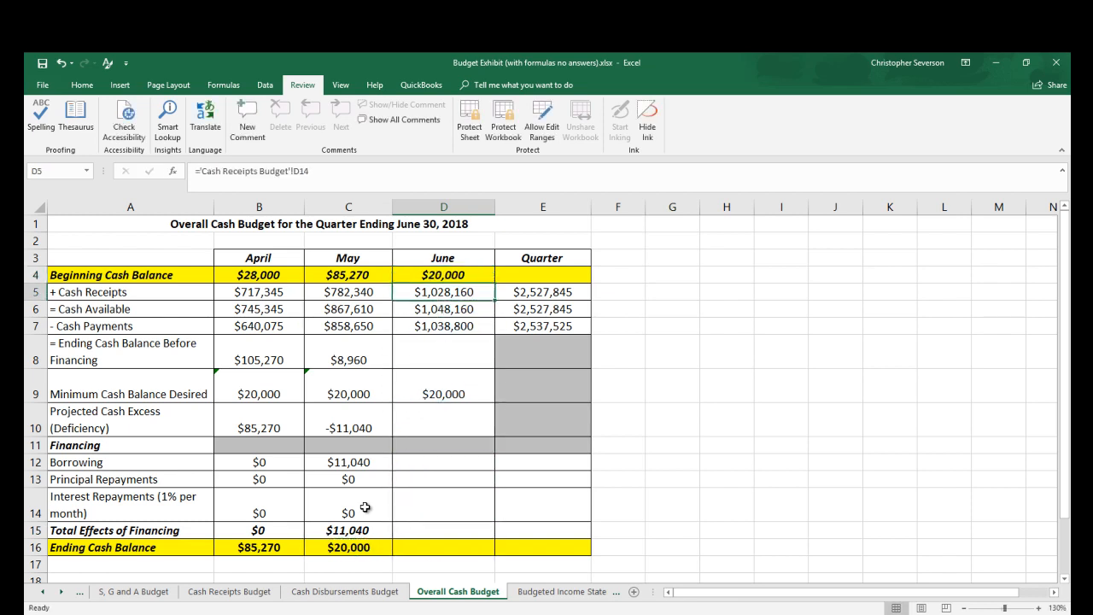
Calculate June's Ending Cash Balance Before Financing in D8 with the formula =D6-D7.
key(Down)
key(Down)
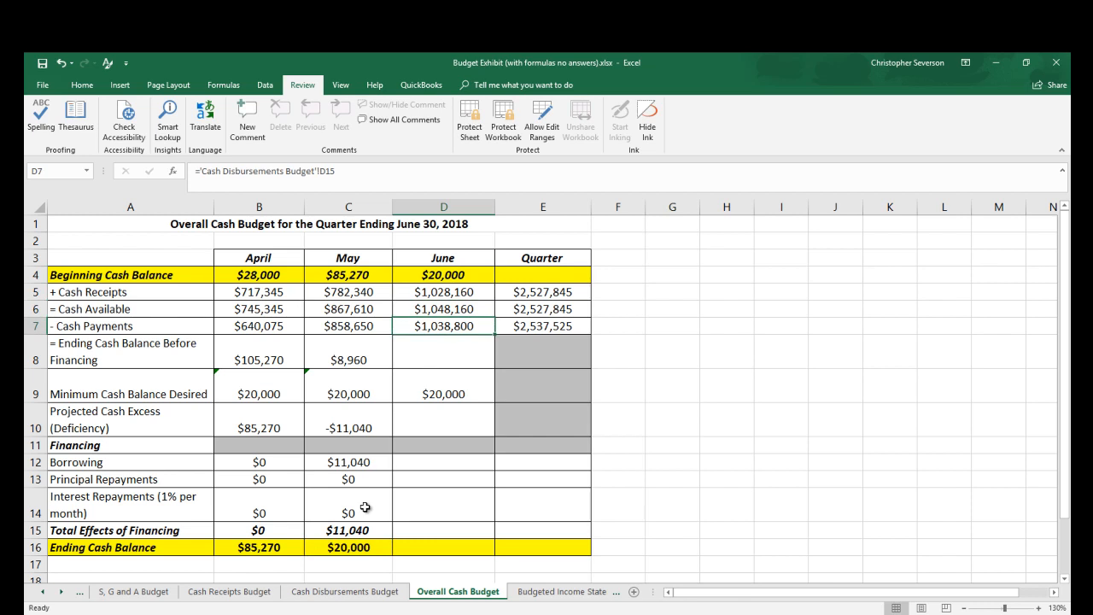
key(Up)
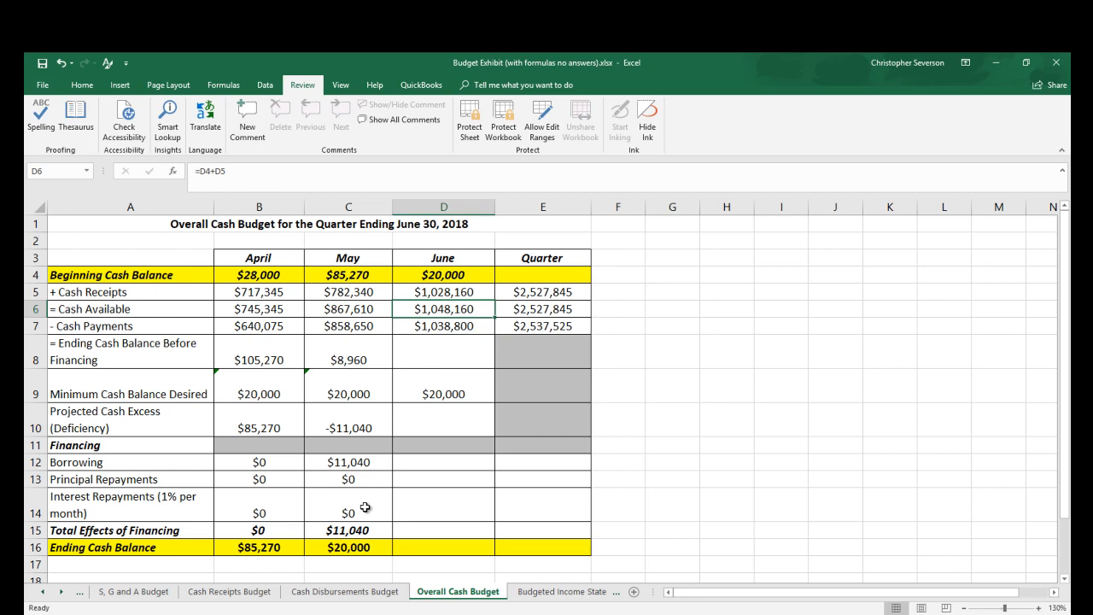
key(Down)
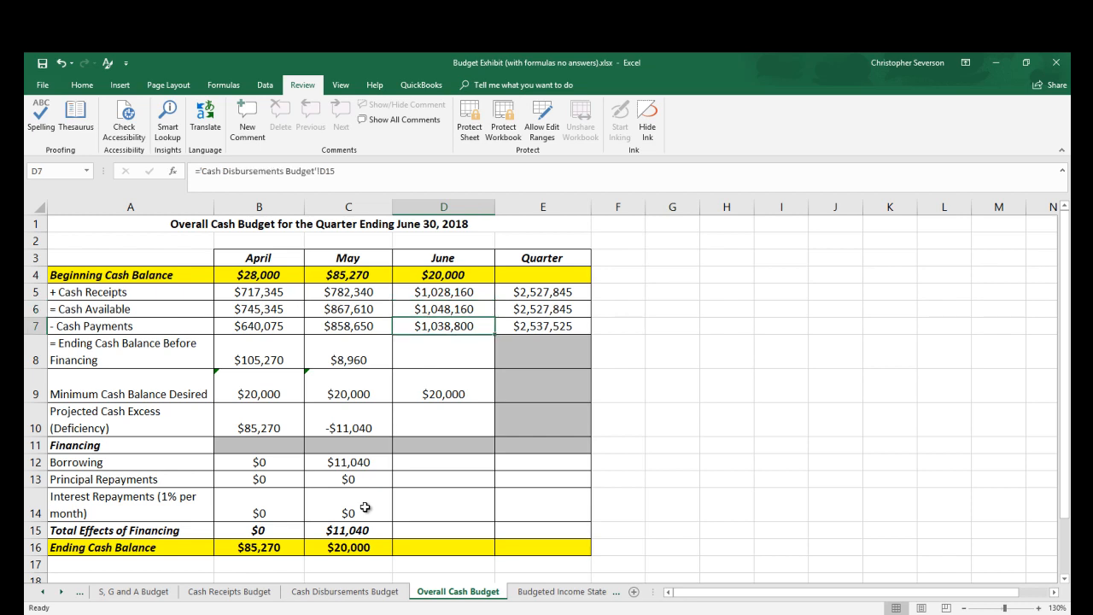
key(Down)
text(=)
key(Up)
key(Up)
text(-)
key(Up)
key(Return)
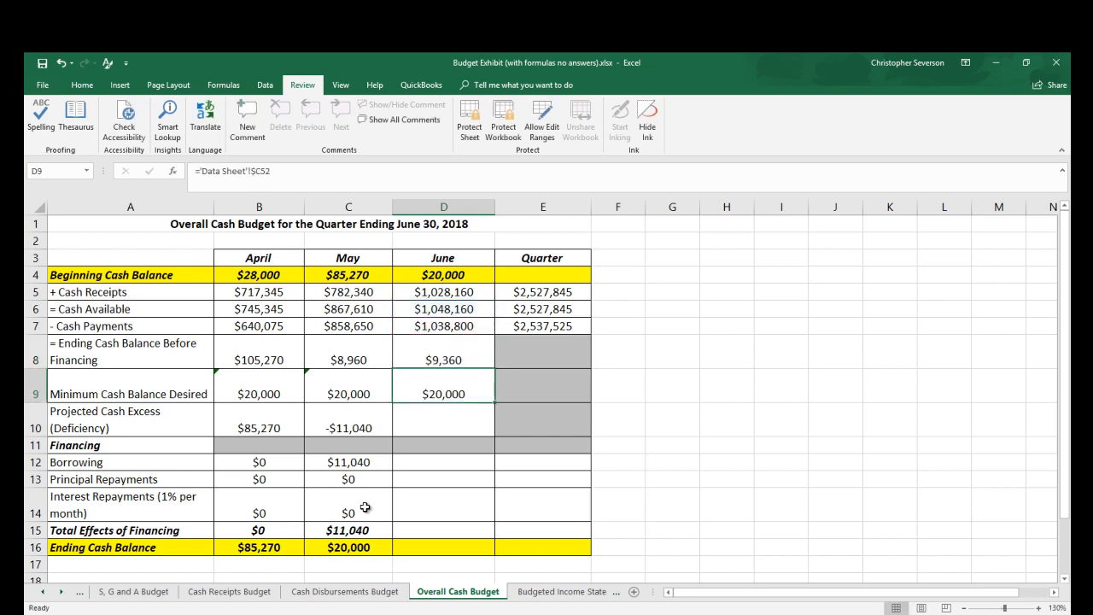
key(Up)
key(Up)
key(Down)
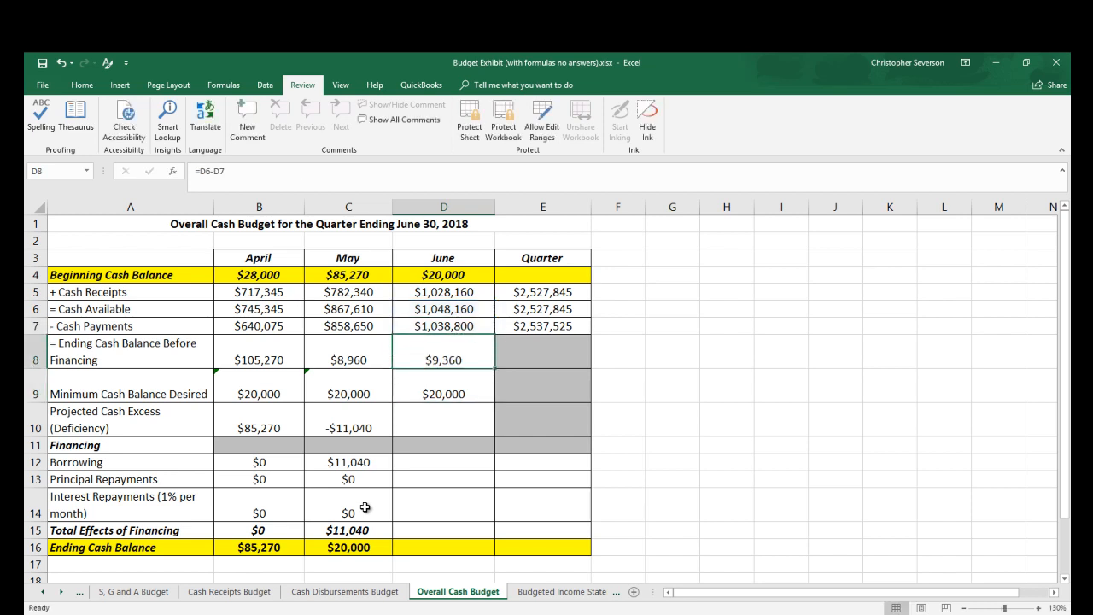
Calculate June's Projected Cash Excess (Deficiency) in D10 with the formula =D8-D9.
key(Down)
key(Down)
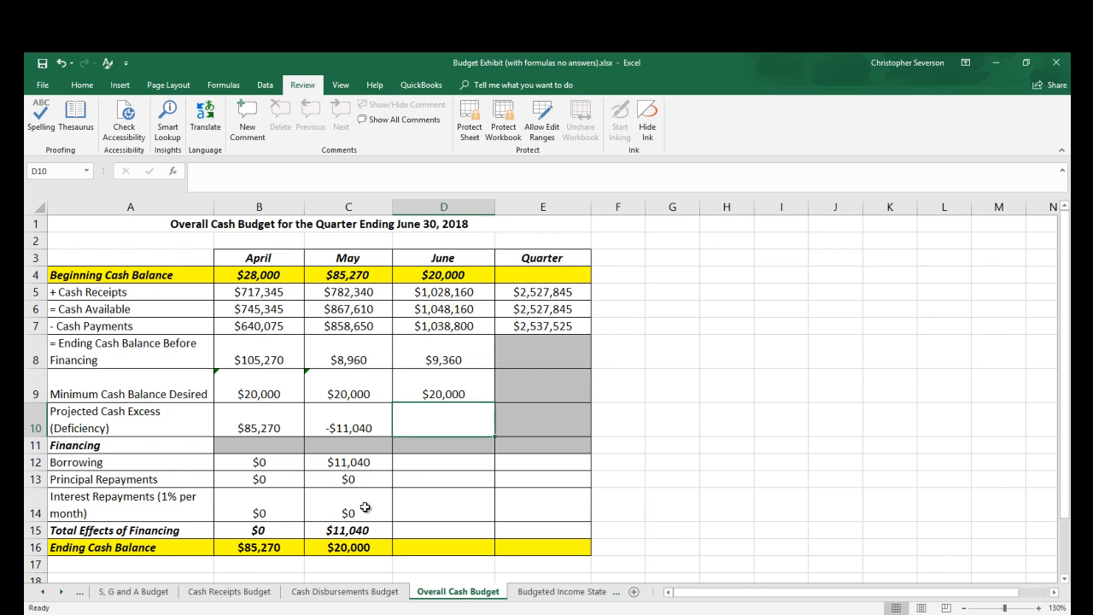
text(=)
key(Up)
key(Up)
text(-)
key(Up)
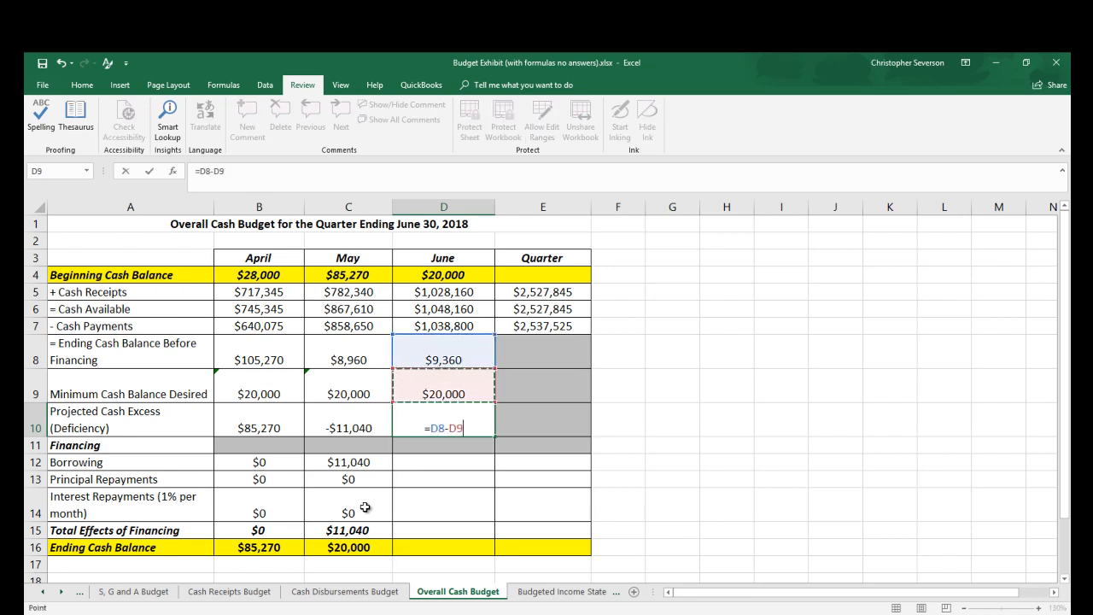
key(Return)
Enter June's Borrowing of 10640 in D12 and 0 for Principal Repayments and Interest Repayments in D13 and D14.
key(Down)
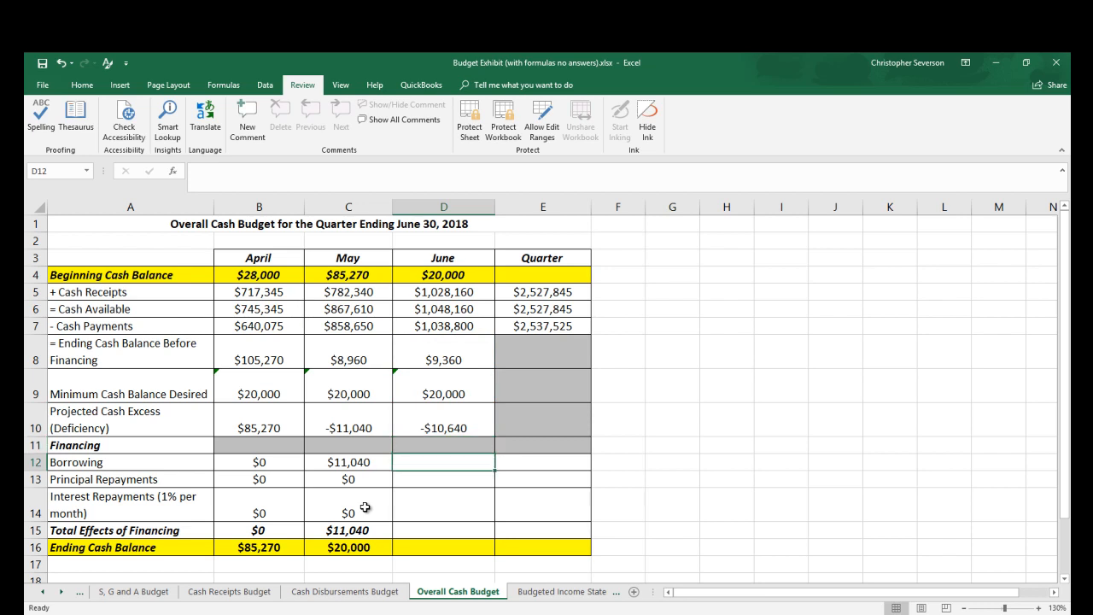
text(10640)
key(Return)
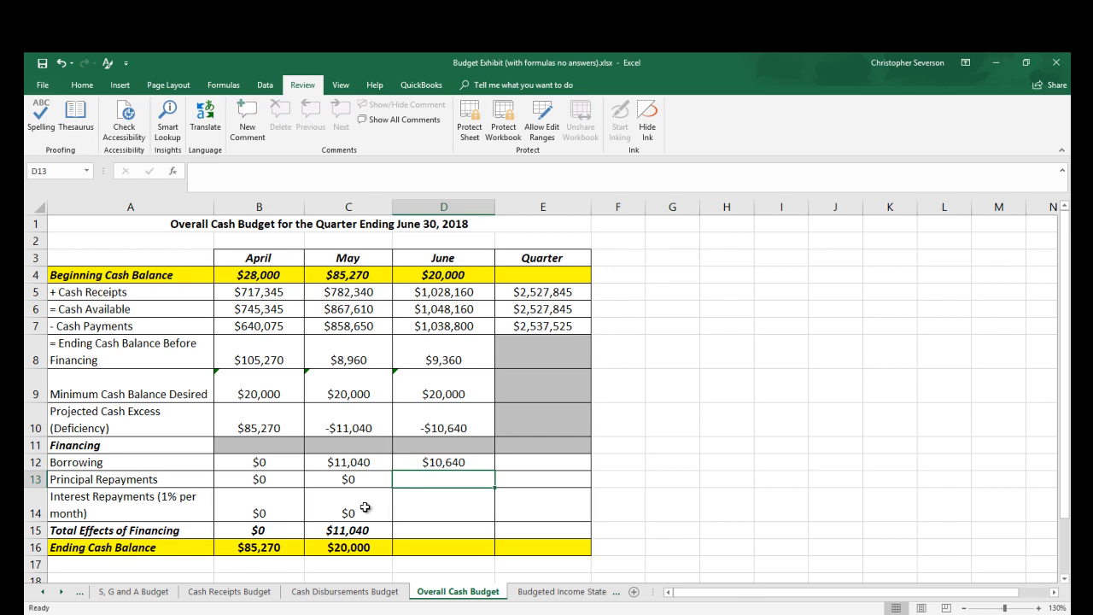
text(0)
key(Return)
text(0)
key(Return)
Calculate June's Total Effects of Financing in D15 with the formula =D12+D13+D14.
text(=)
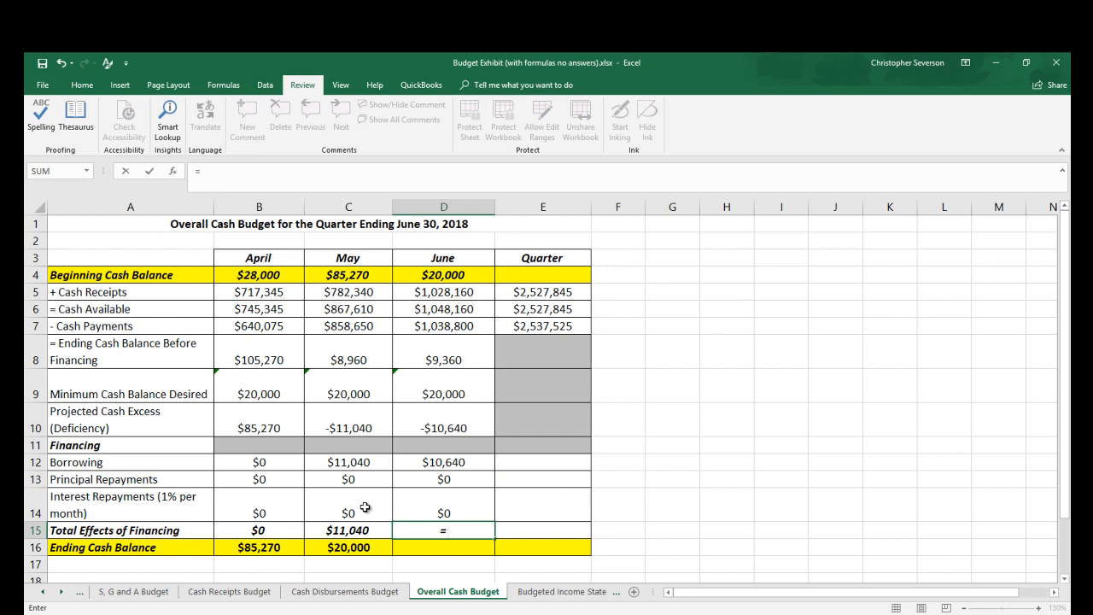
key(Up)
key(Up)
key(Up)
text(+)
key(Up)
key(Up)
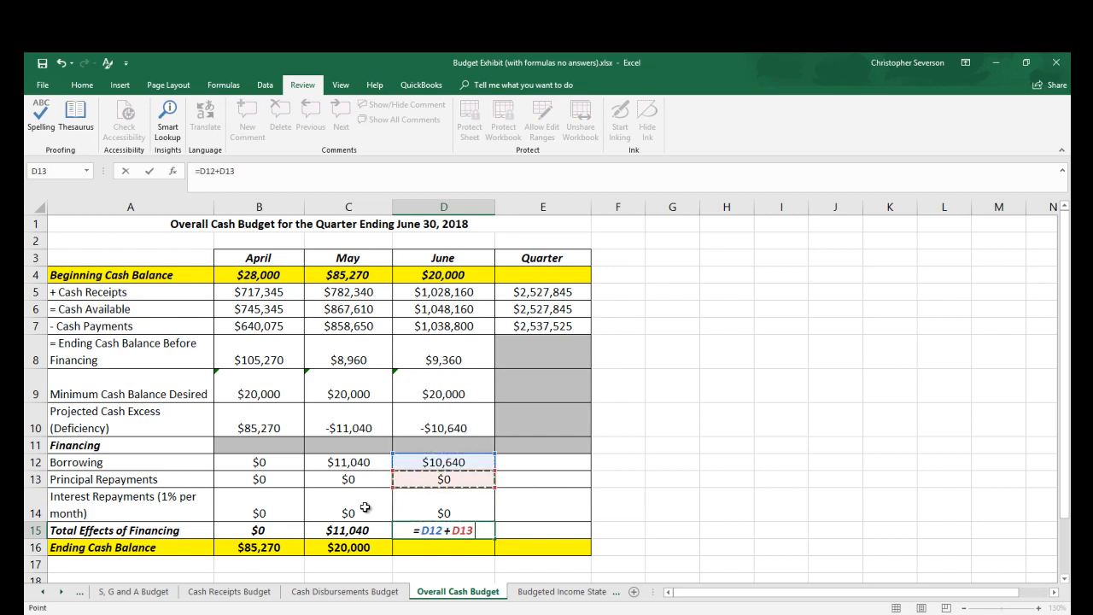
text(+)
key(Up)
key(Return)
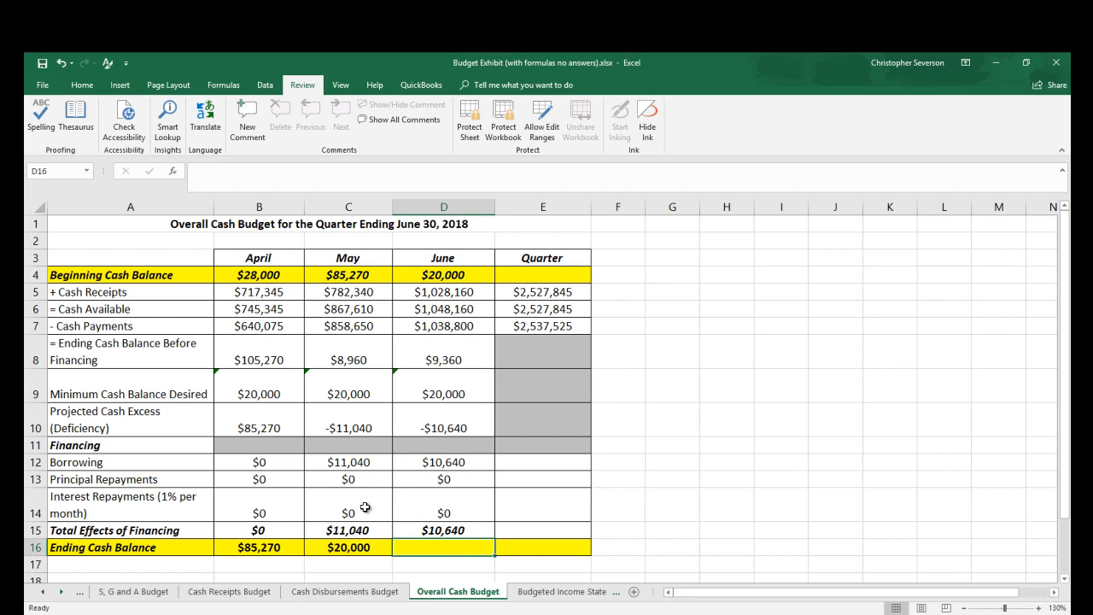
Calculate June's Ending Cash Balance in D16 with the formula =D8+D15.
text(=)
key(Up)
key(Up)
key(Up)
key(Up)
key(Up)
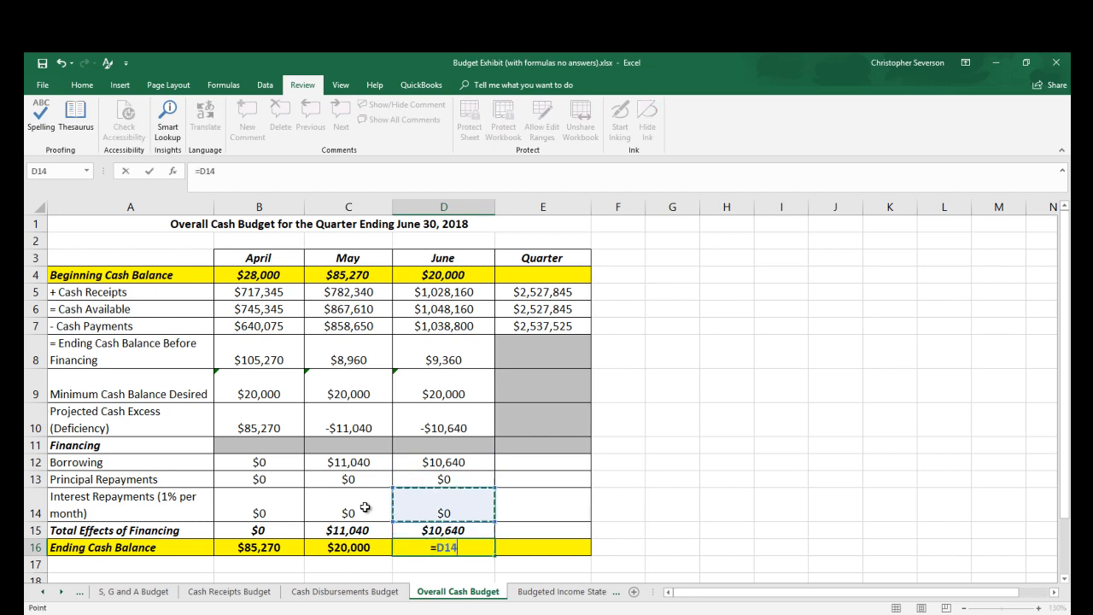
key(Up)
key(Up)
key(Up)
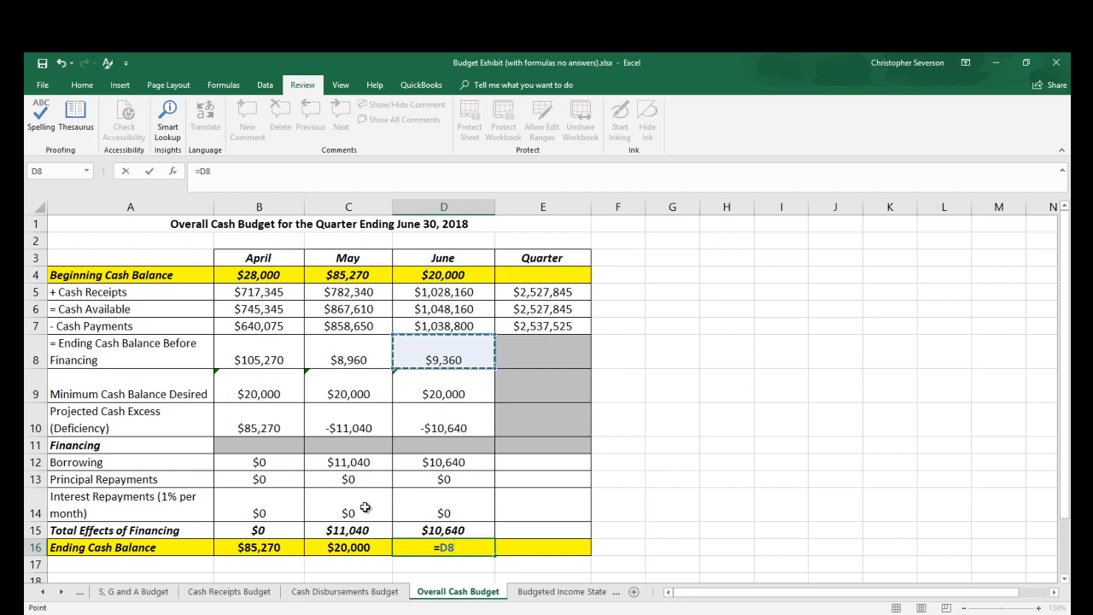
text(+)
key(Up)
key(Return)
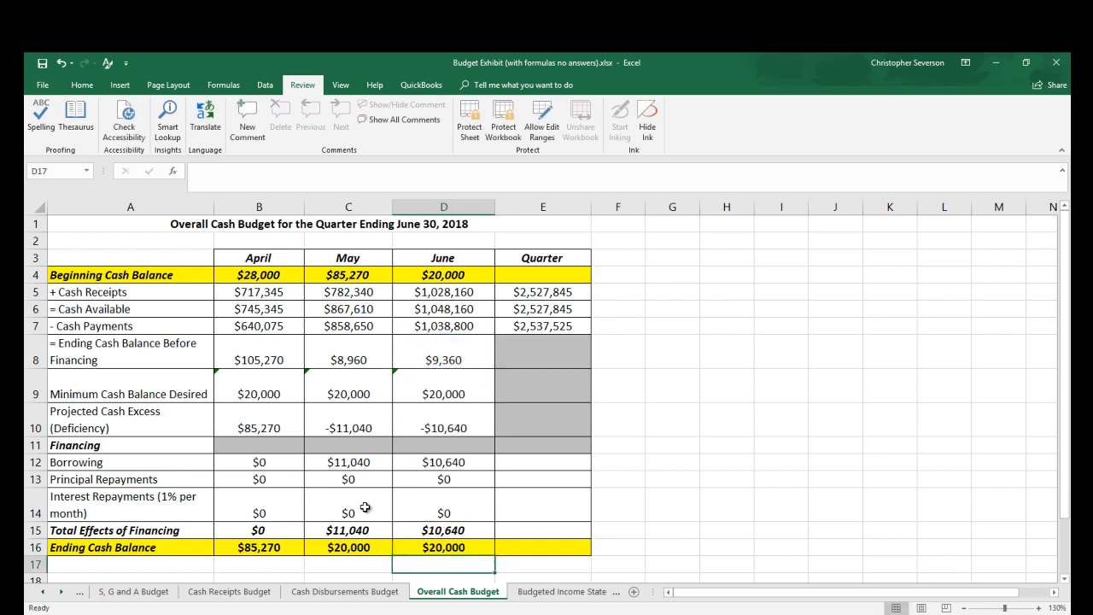
Link the Quarter's Ending Cash Balance in E16 to June's ending balance with the formula =D16.
key(Right)
key(Up)
text(=)
key(Left)
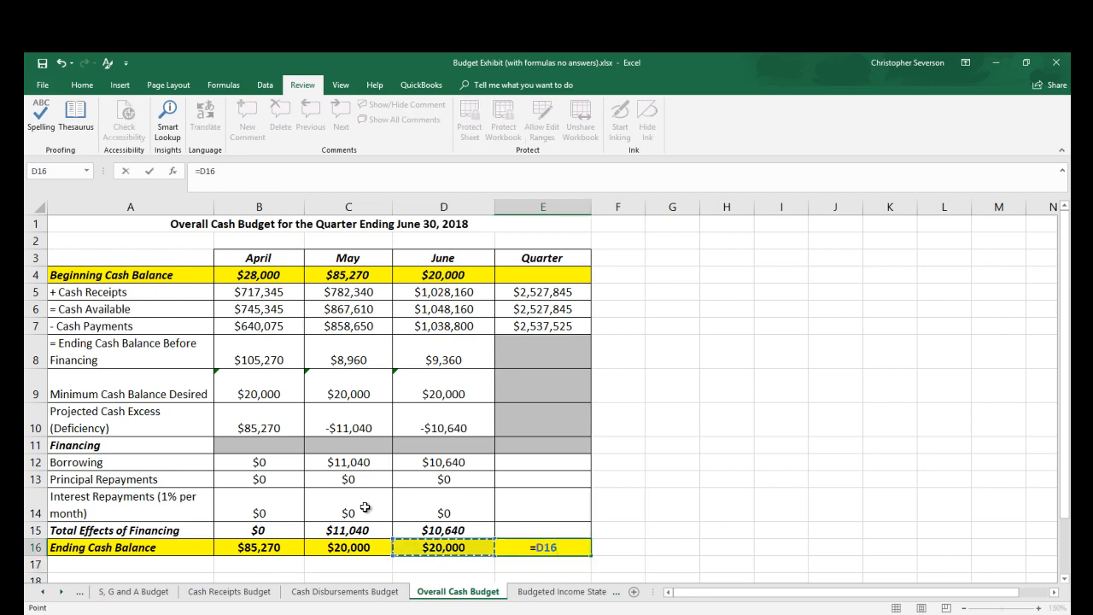
key(Return)
Link the Quarter's Beginning Cash Balance in E4 to April's beginning balance with the formula =B4.
key(Up)
key(Up)
key(Up)
key(Up)
key(Up)
key(Up)
key(Up)
key(Up)
key(Up)
key(Up)
key(Up)
key(Up)
key(Up)
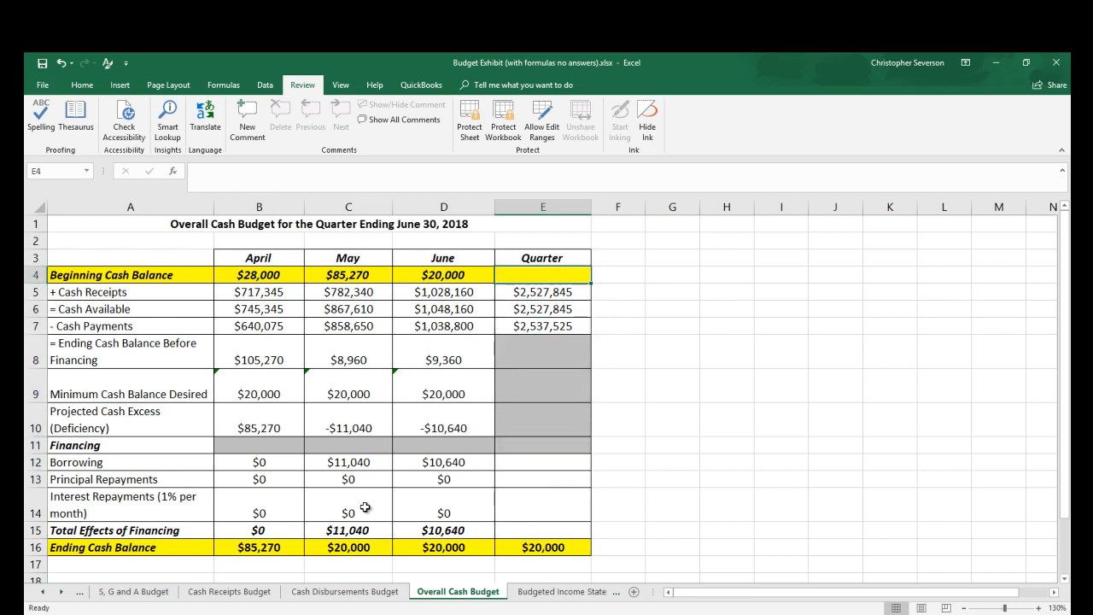
text(=)
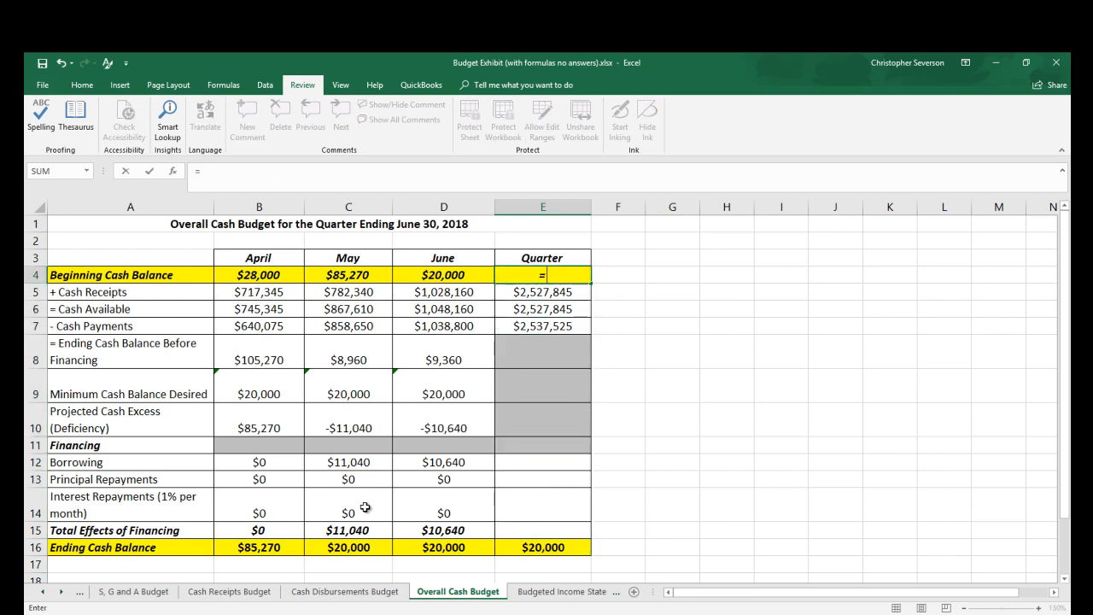
key(Left)
key(Left)
key(Left)
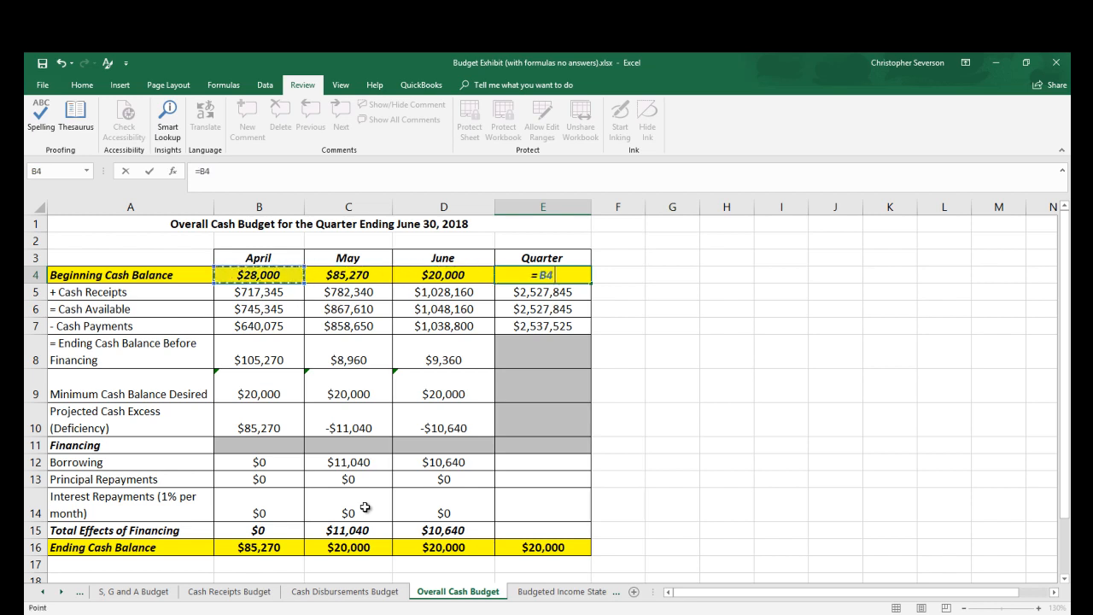
key(Return)
Overwrite June's Cash Receipts in D5 with a hypothetical amount of 1080000.
key(Down)
key(Down)
key(Down)
key(Down)
key(Down)
key(Down)
key(Down)
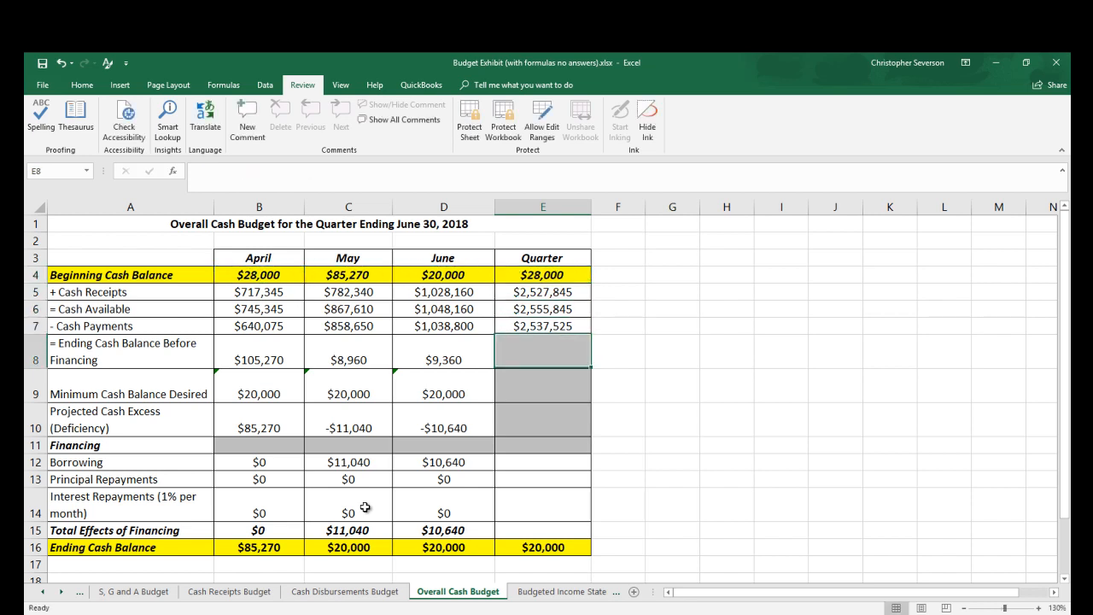
key(Left)
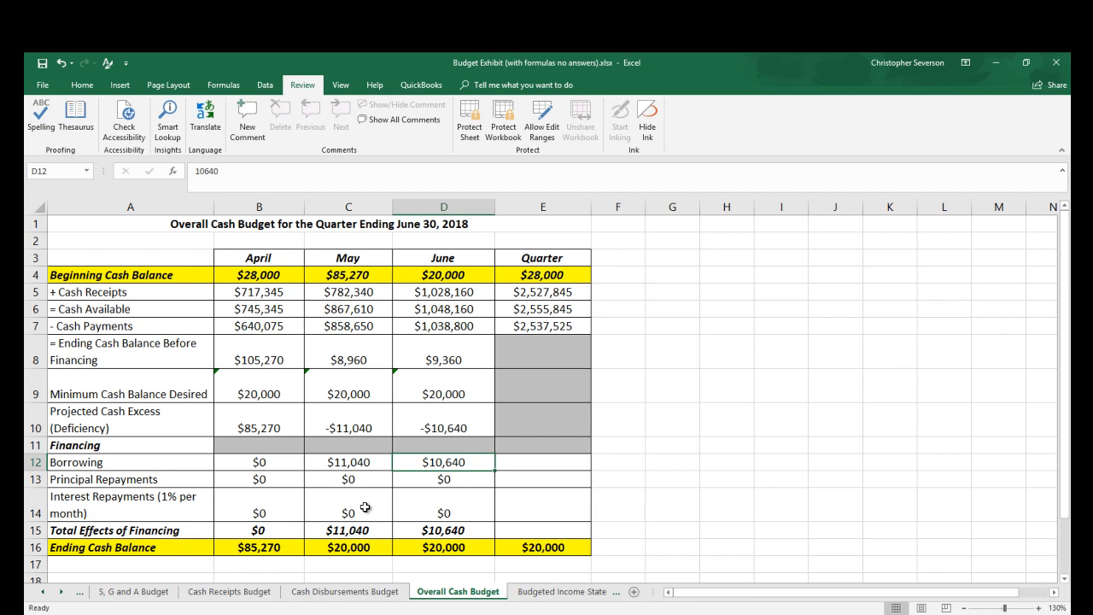
key(Up)
key(Up)
key(Up)
key(Up)
key(Up)
key(Up)
key(Up)
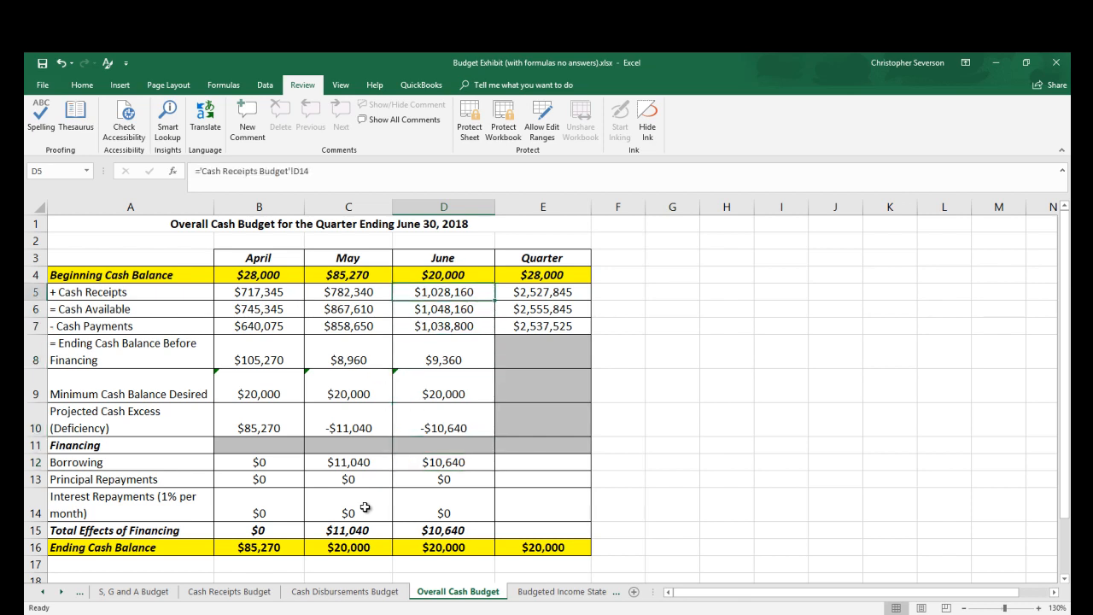
text(1080000)
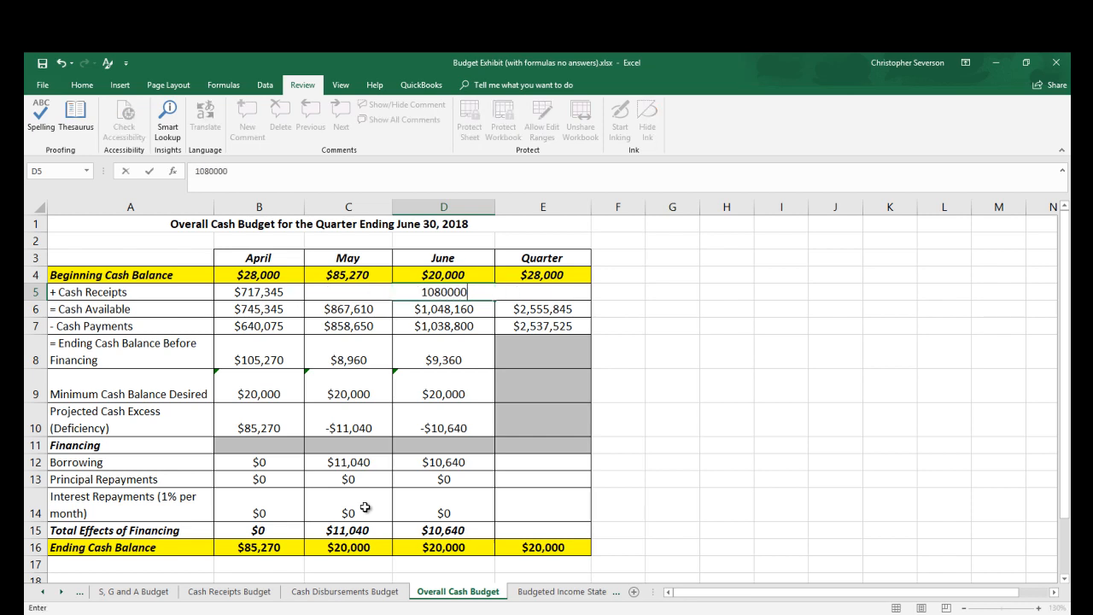
key(Return)
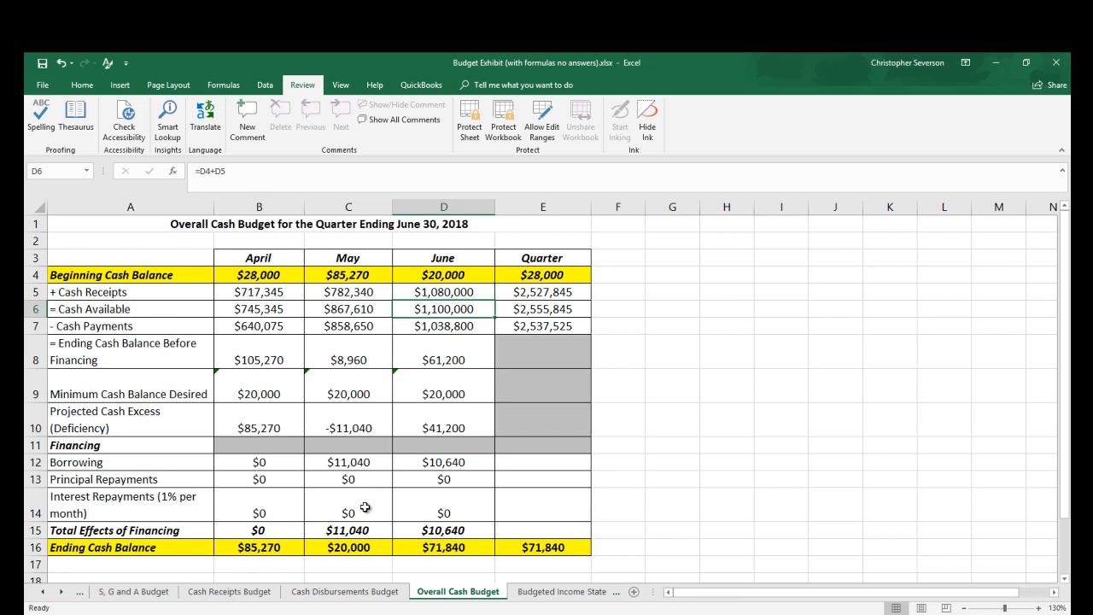
Clear June's Borrowing in D12 and enter -11040 as June's Principal Repayments in D13.
key(Down)
key(Down)
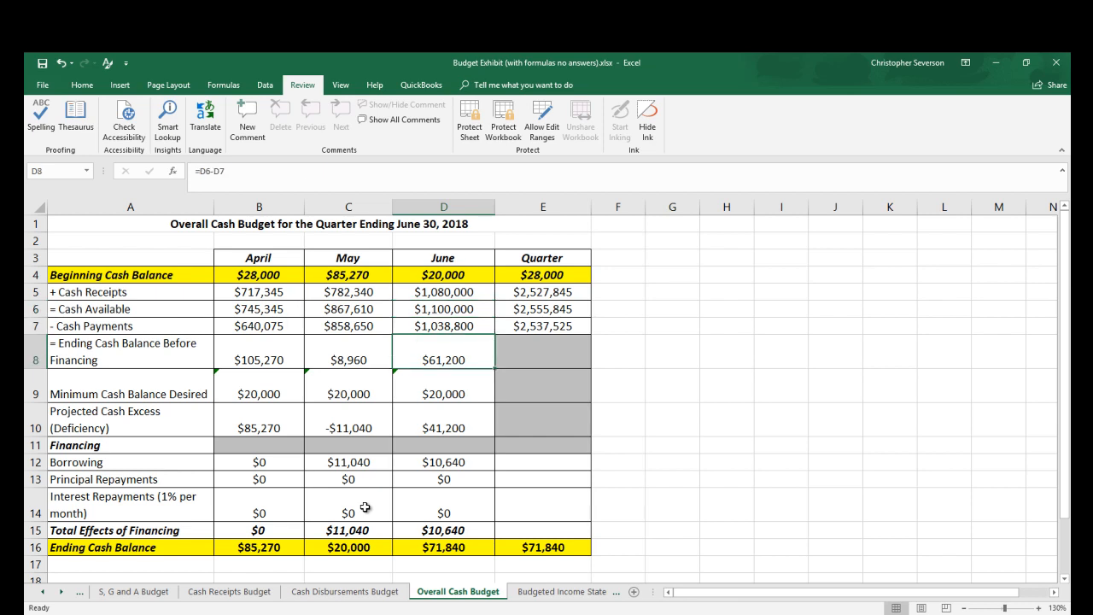
key(Down)
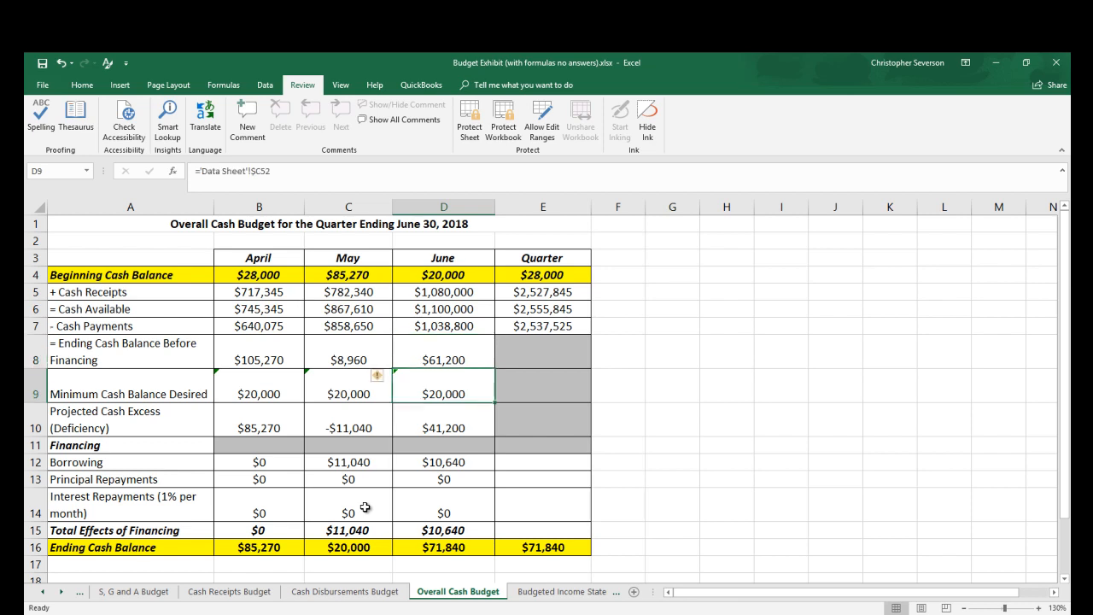
key(Down)
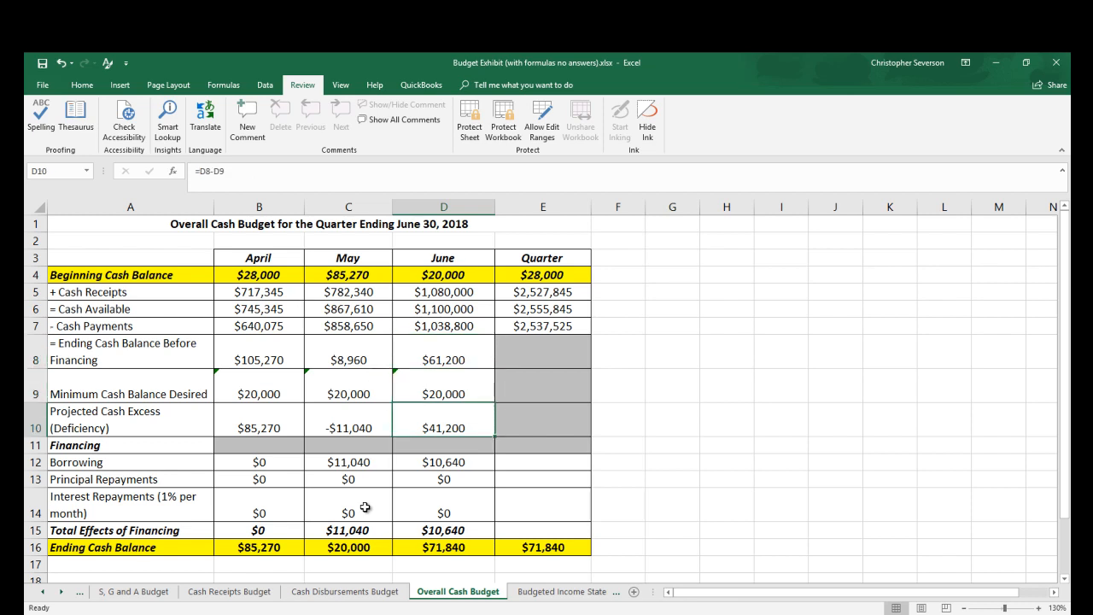
key(Down)
key(Down)
key(Delete)
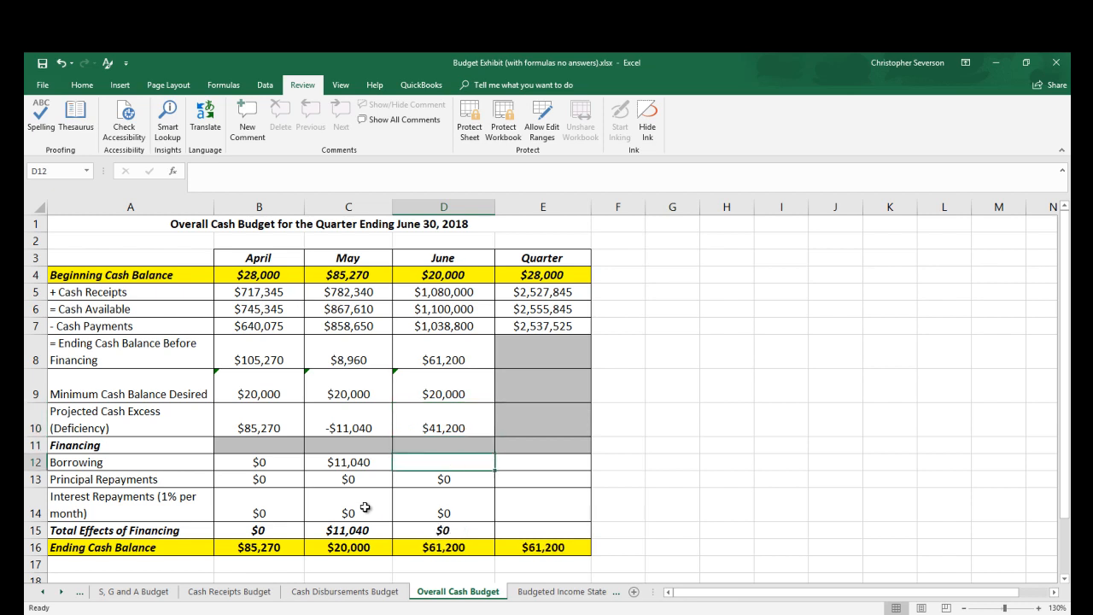
key(Down)
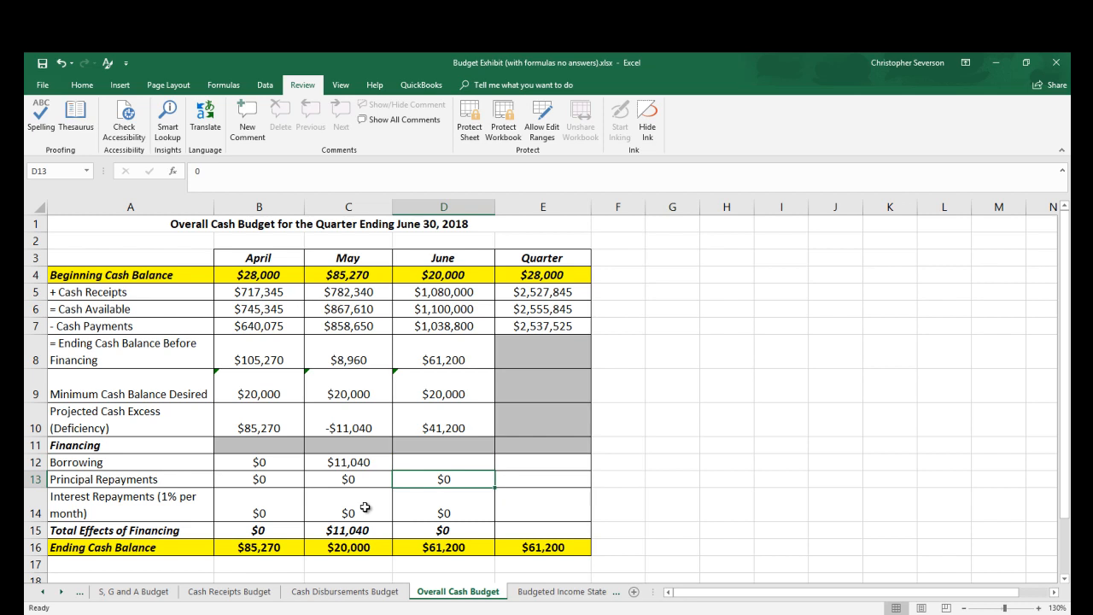
text(-11040)
key(Return)
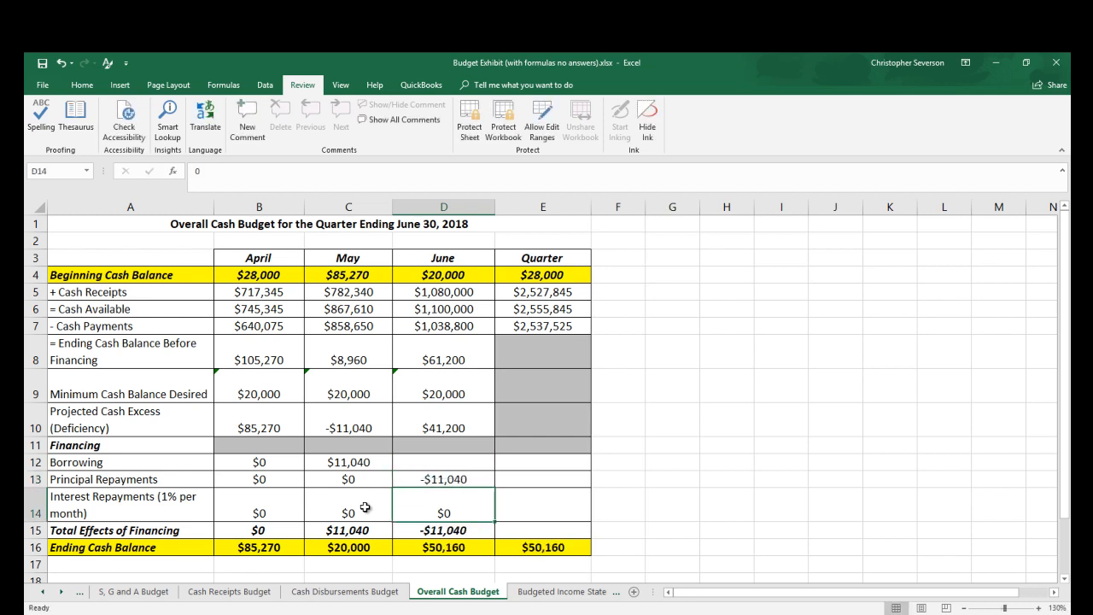
Calculate June's Interest Repayments in D14 as 1% of the principal repayment with the formula =.01*D13.
key(Up)
key(Left)
key(Up)
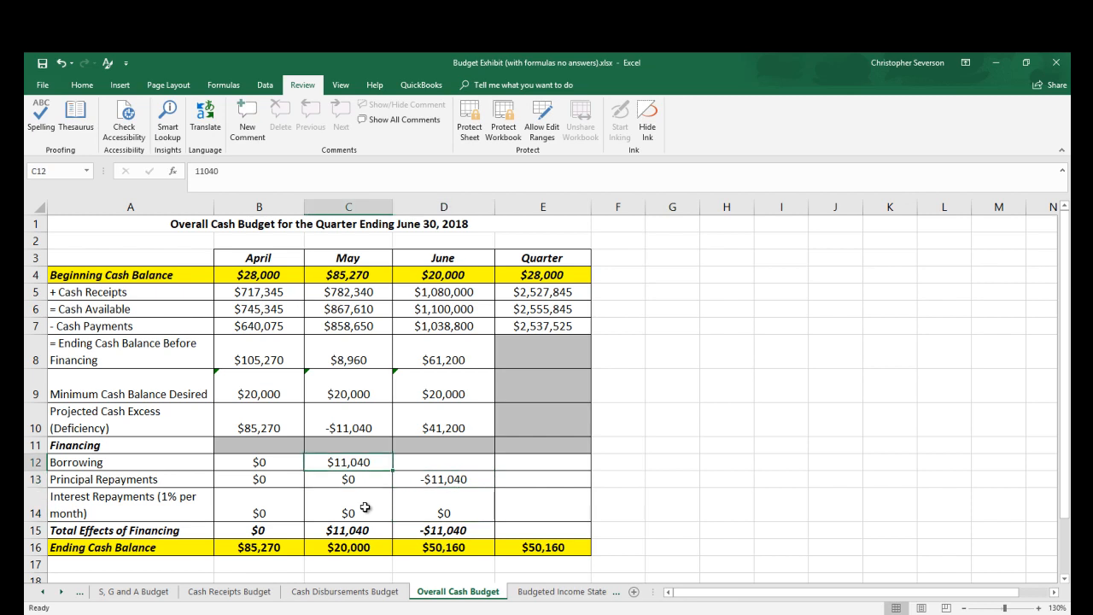
key(Down)
key(Right)
key(Down)
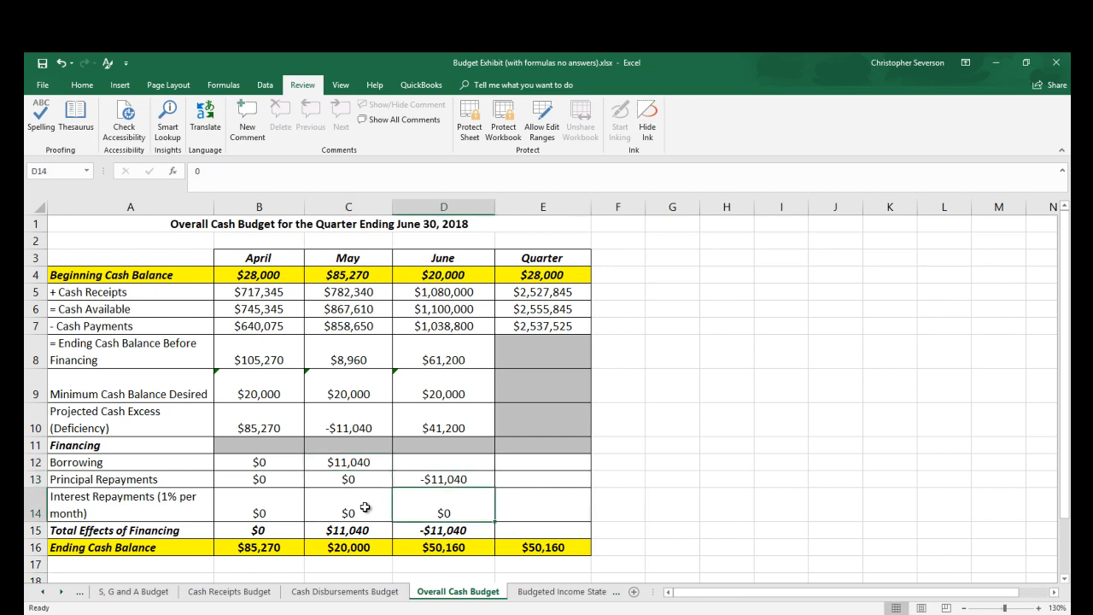
text(=)
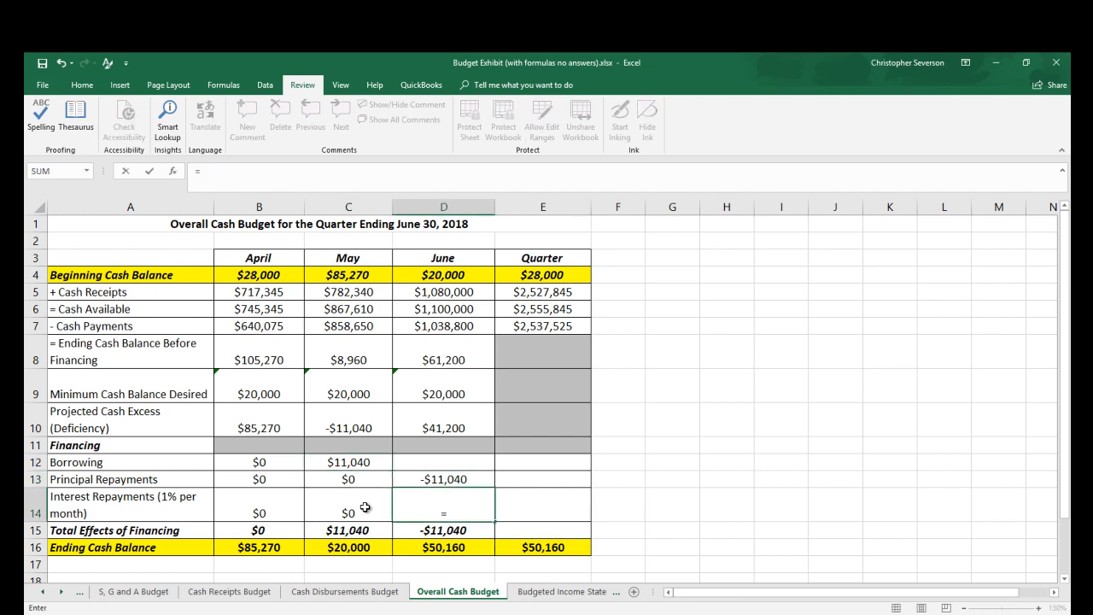
text(.01*)
key(Up)
key(Return)
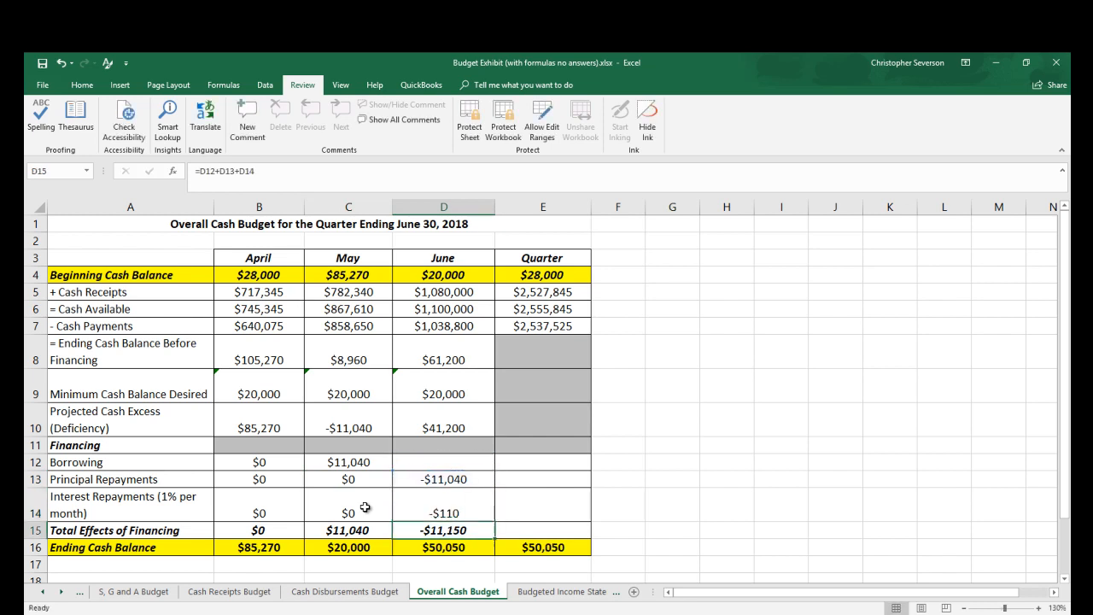
Examine how June's interest repayment, balance before financing and total financing effects feed the June and Quarter ending cash balances.
key(Up)
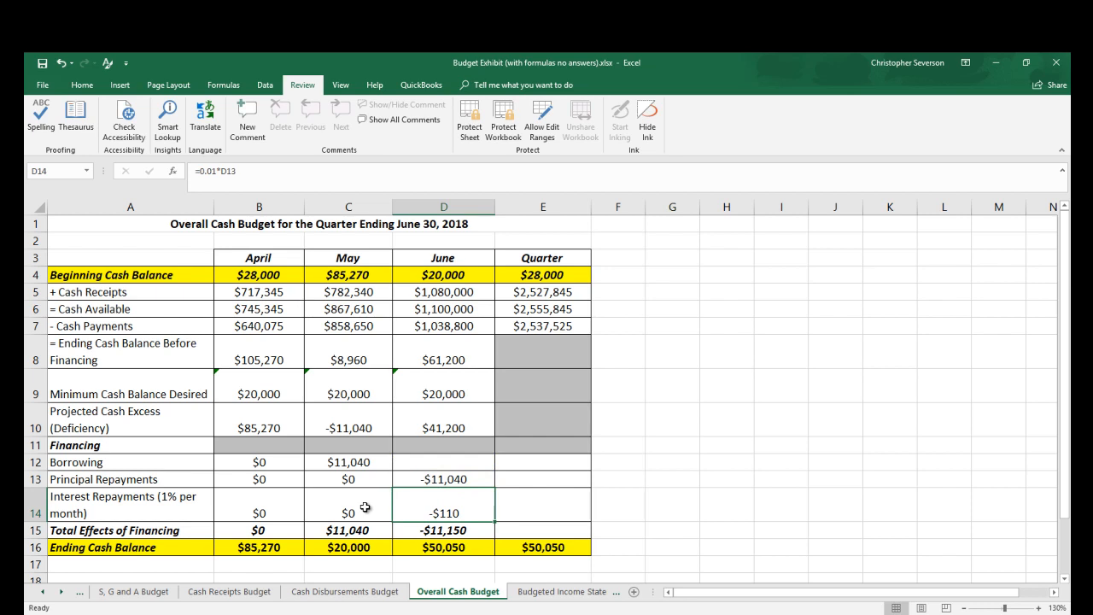
key(Up)
key(Up)
key(Up)
key(Up)
key(Up)
key(Up)
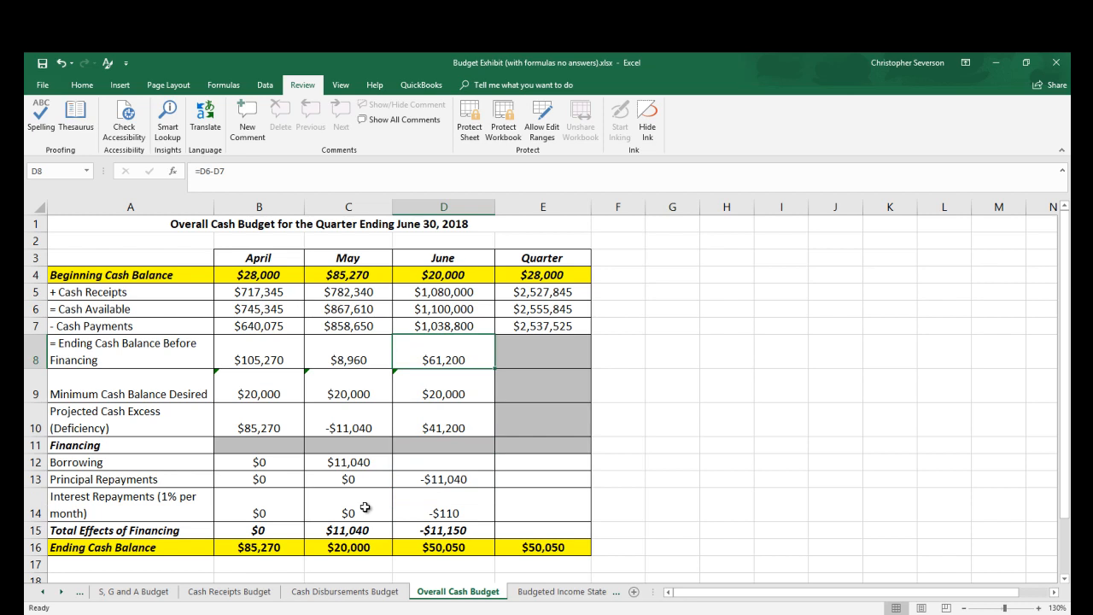
key(Down)
key(Down)
key(Down)
key(Down)
key(Down)
key(Down)
key(Down)
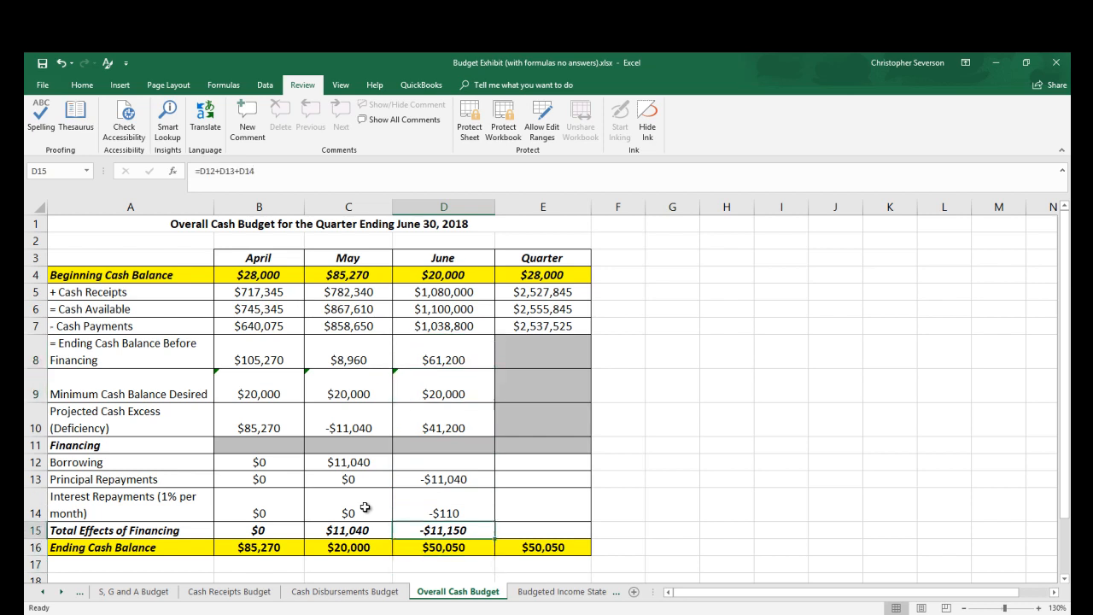
key(Down)
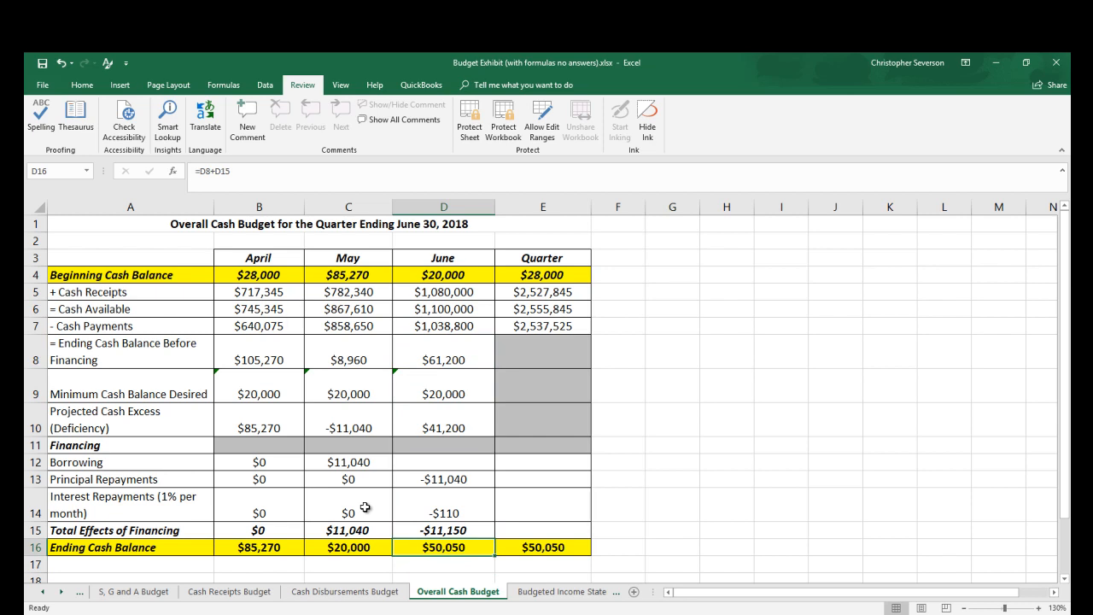
key(Right)
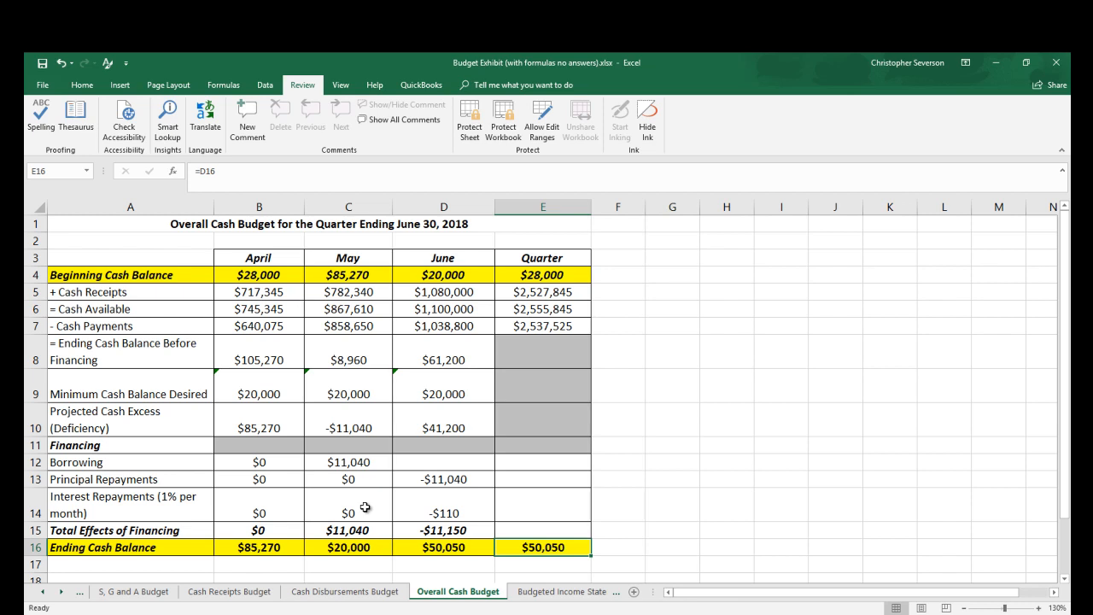
key(Left)
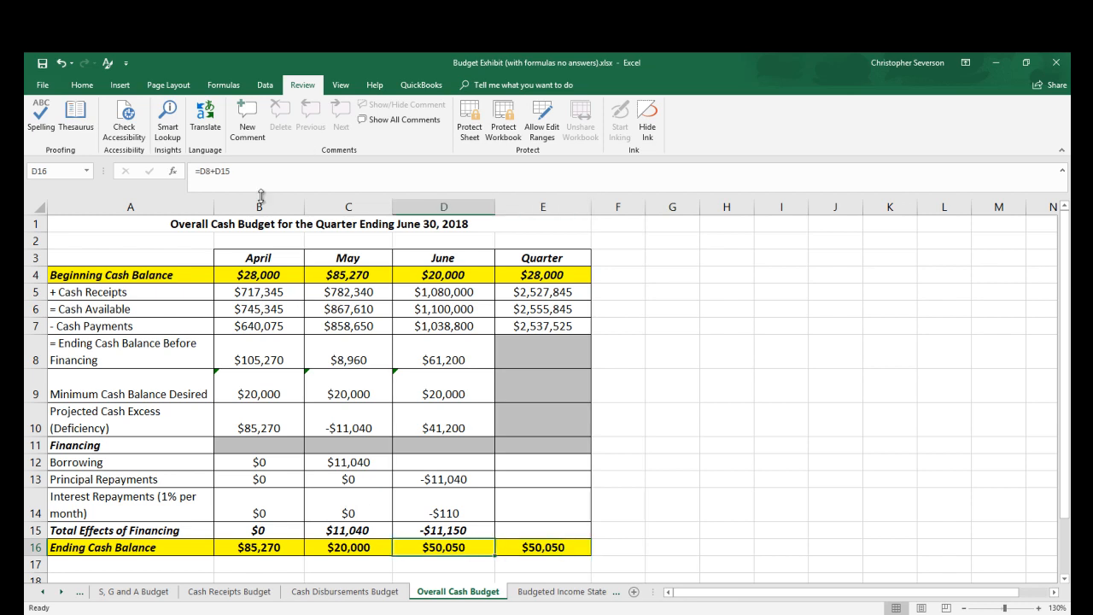
Undo the hypothetical June receipts and repayment entries, as well as the formula in the Quarter's Beginning Cash Balance cell.
click(63, 64)
click(62, 64)
click(62, 64)
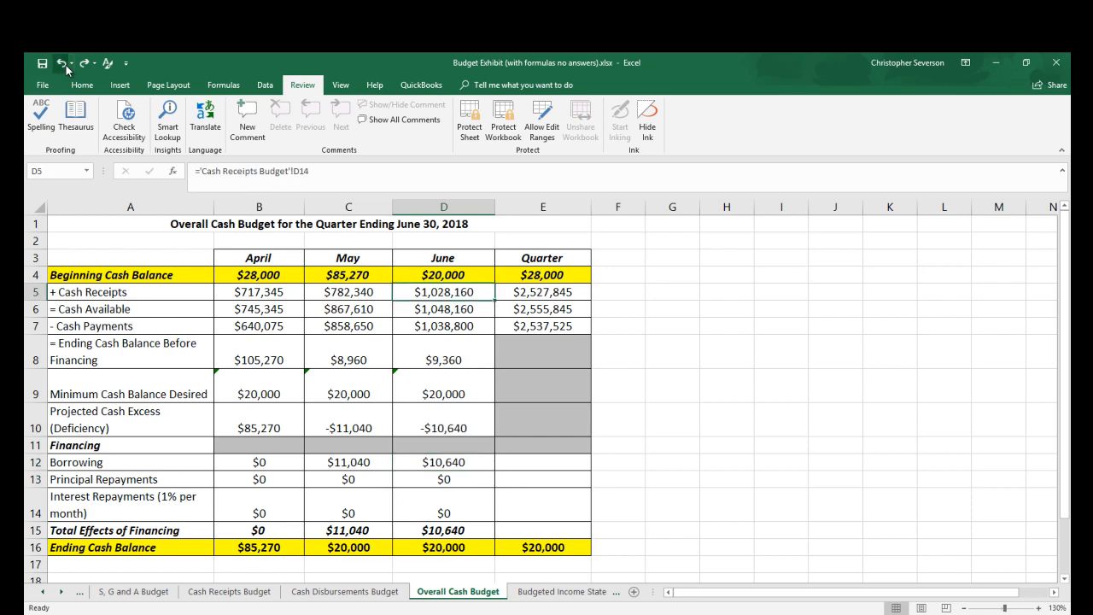
click(62, 64)
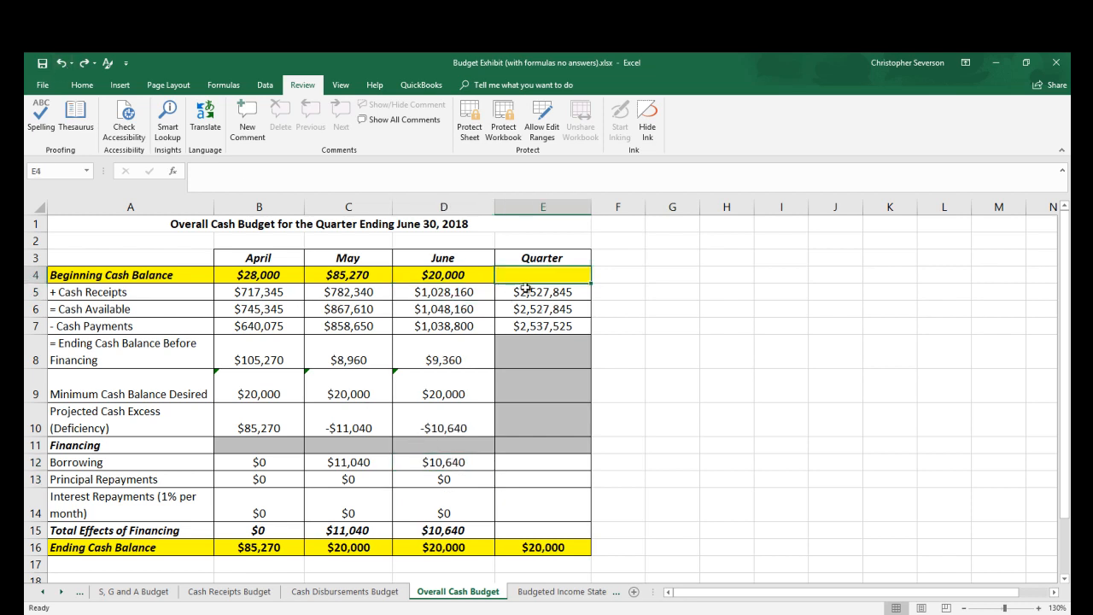
Enter the formula =B4 in E4 as the Quarter's Beginning Cash Balance.
text(=)
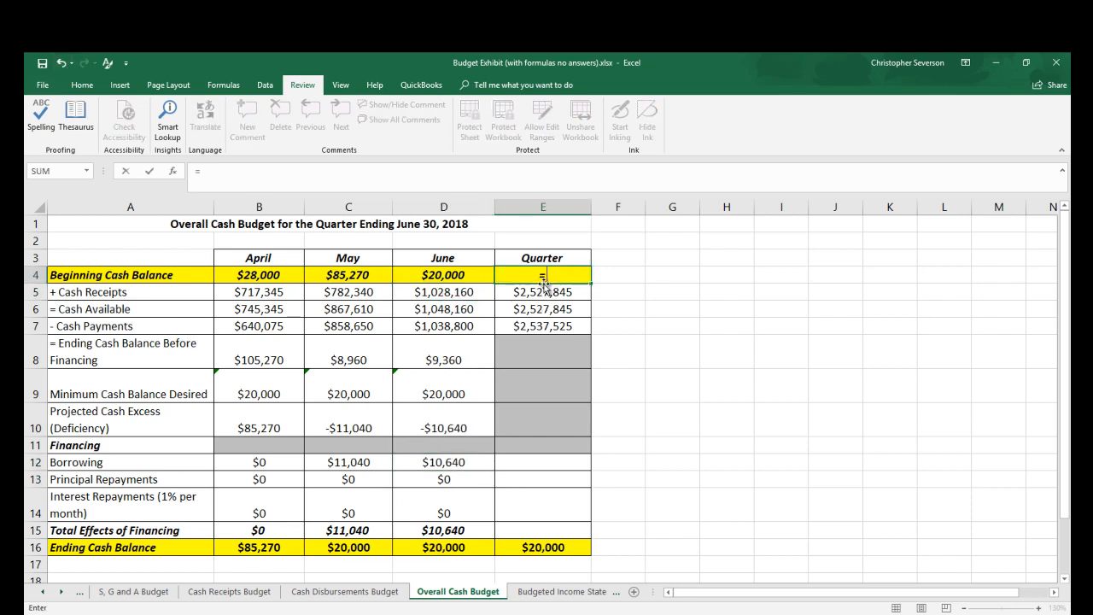
click(544, 285)
key(Up)
key(Left)
key(Left)
key(Left)
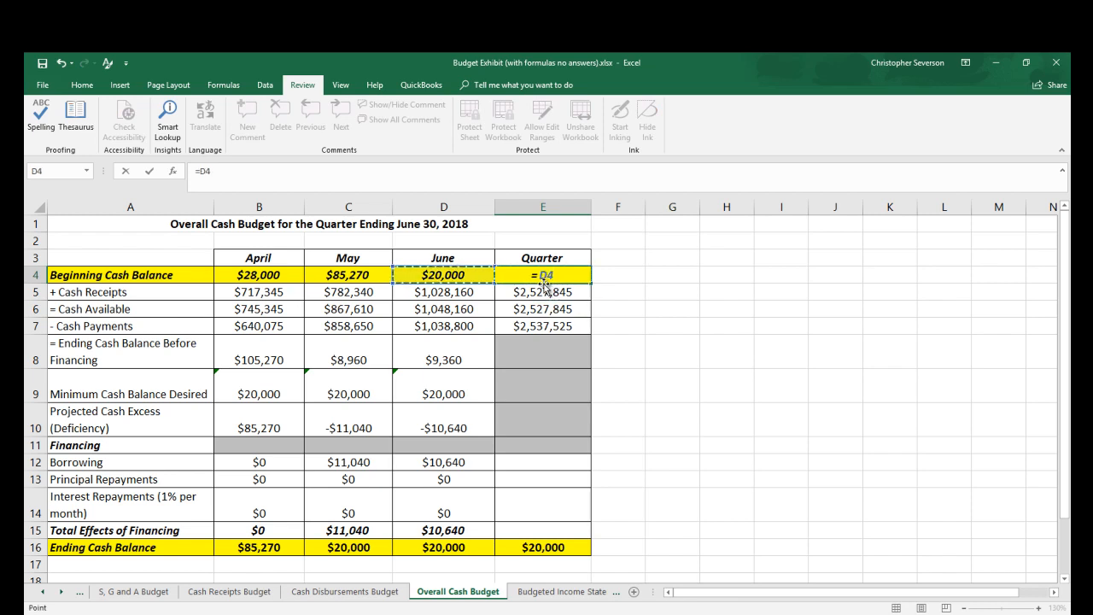
key(Return)
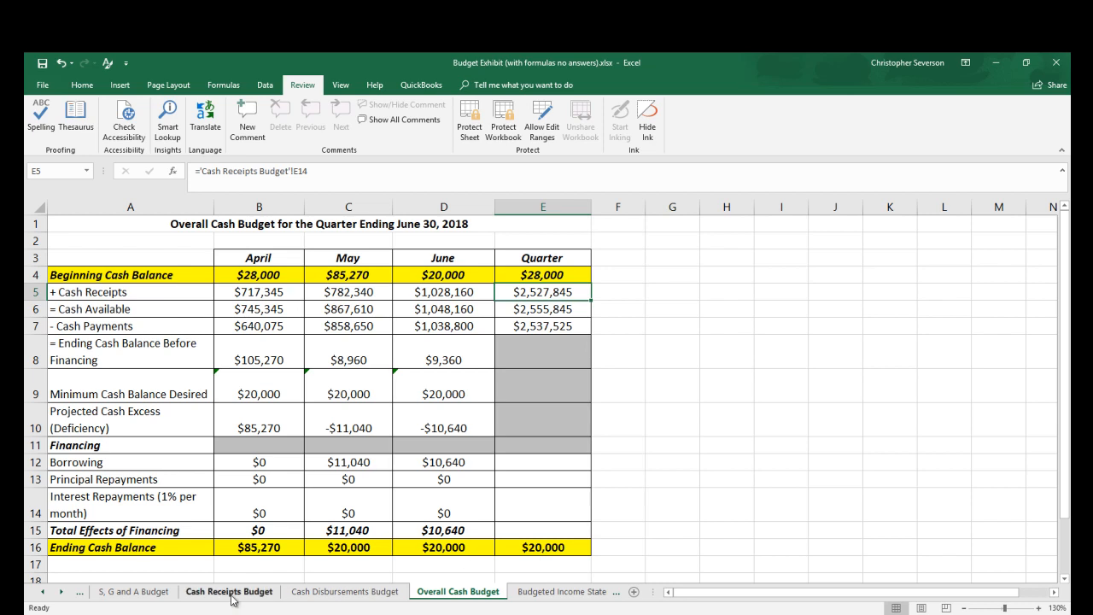
Reveal the Budgeted Income Statement and Budgeted Balance Sheet worksheets at the end of the workbook.
click(60, 591)
click(60, 591)
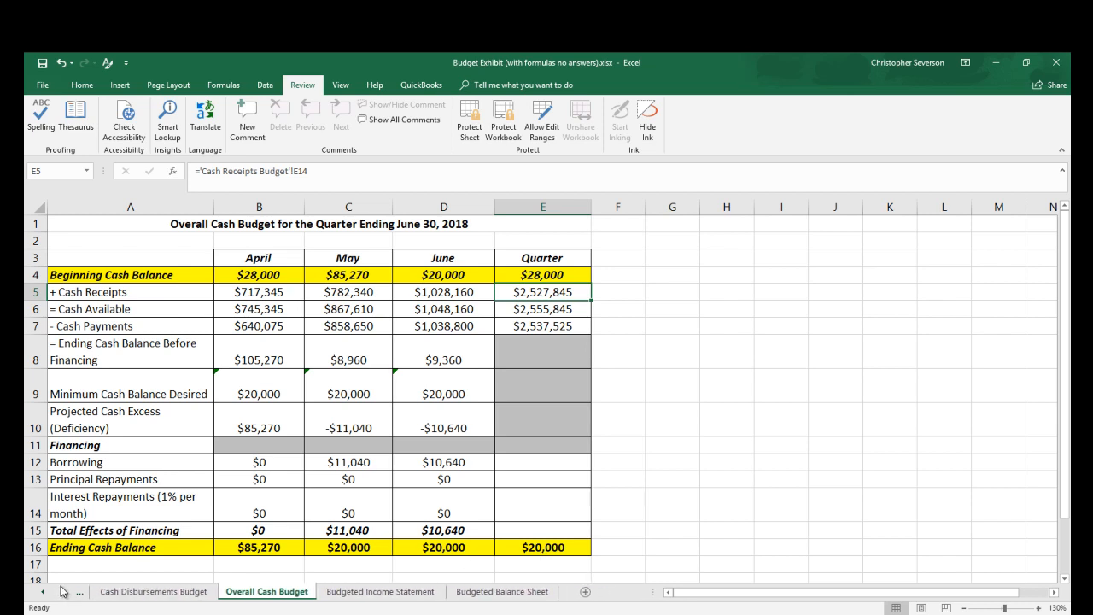